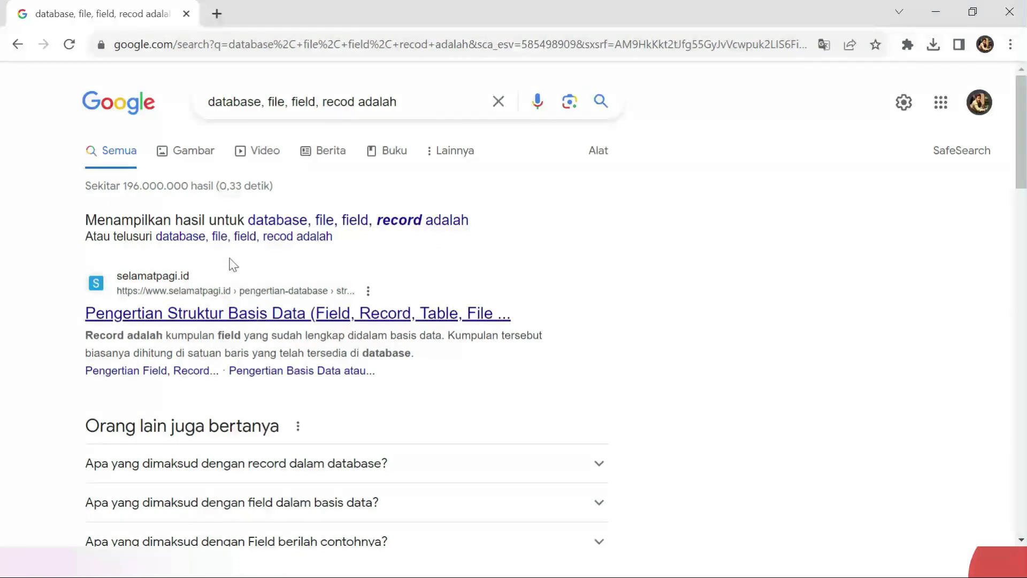
Open the selamatpagi.id search result about Struktur Basis Data in a new tab and switch to it.
scroll(277, 339, down, 3)
scroll(277, 339, up, 3)
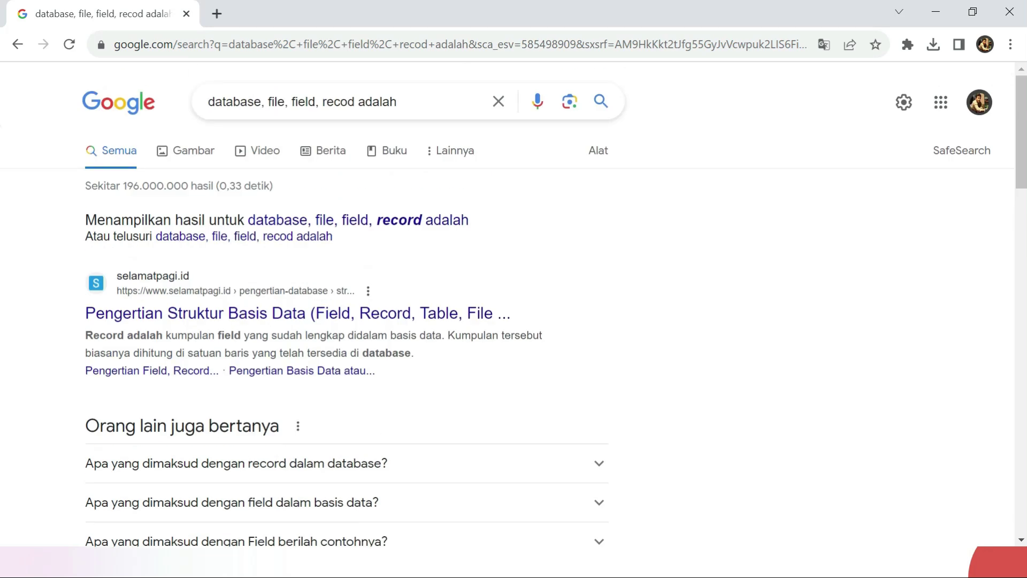
right_click(271, 321)
click(306, 328)
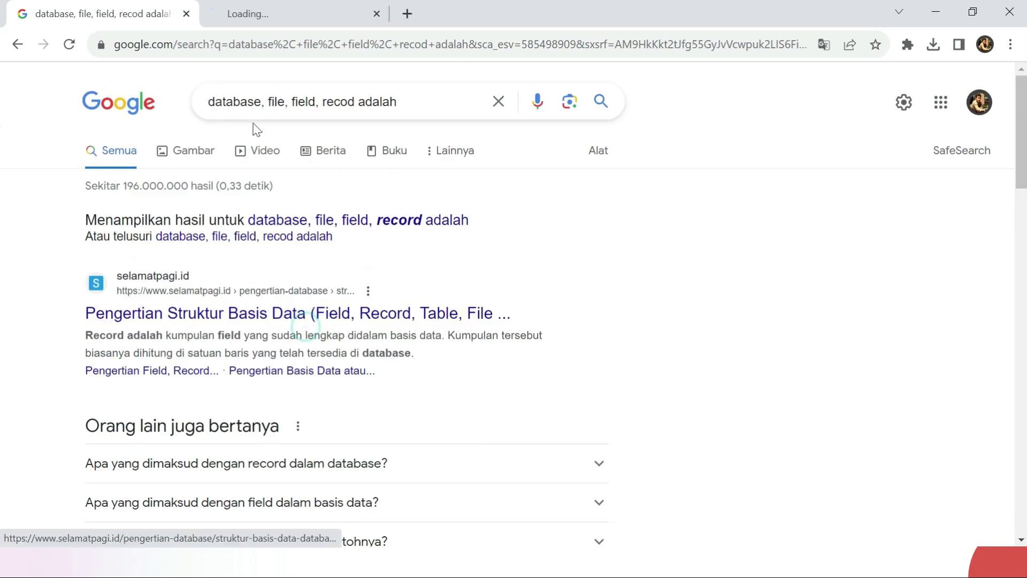
click(282, 13)
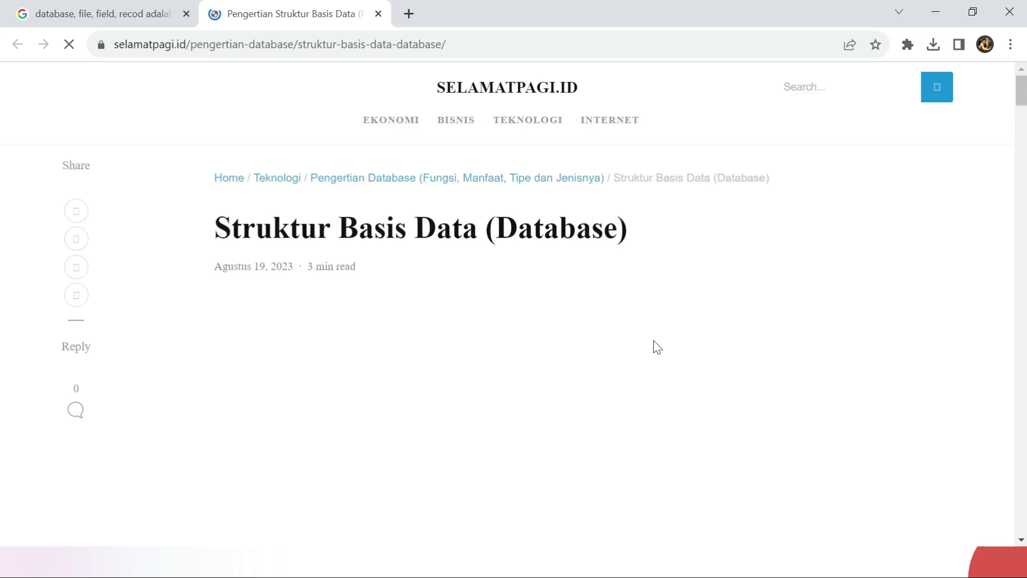
Read through the article's introduction and its explanations of field and record.
scroll(540, 417, down, 3)
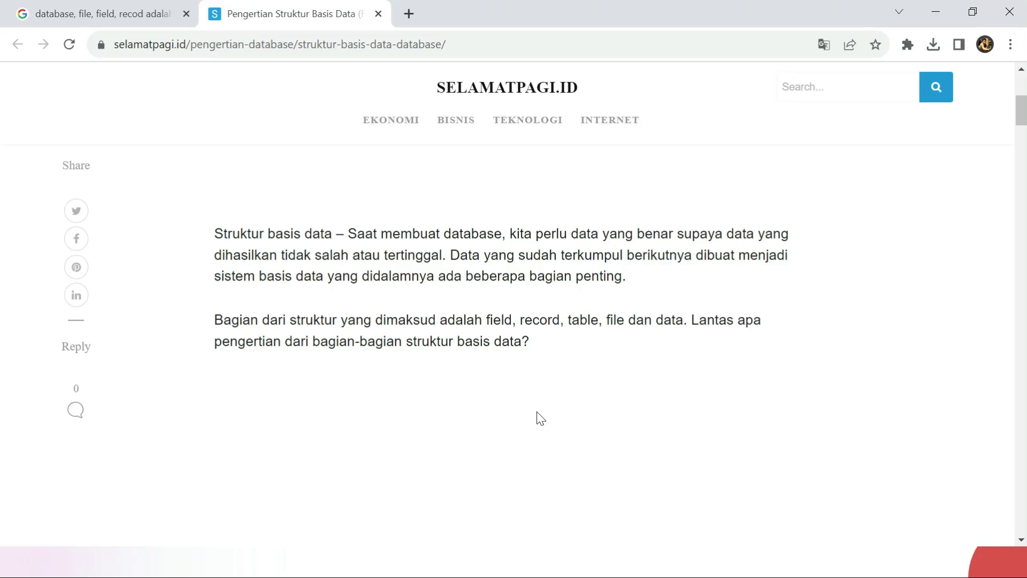
scroll(522, 389, down, 3)
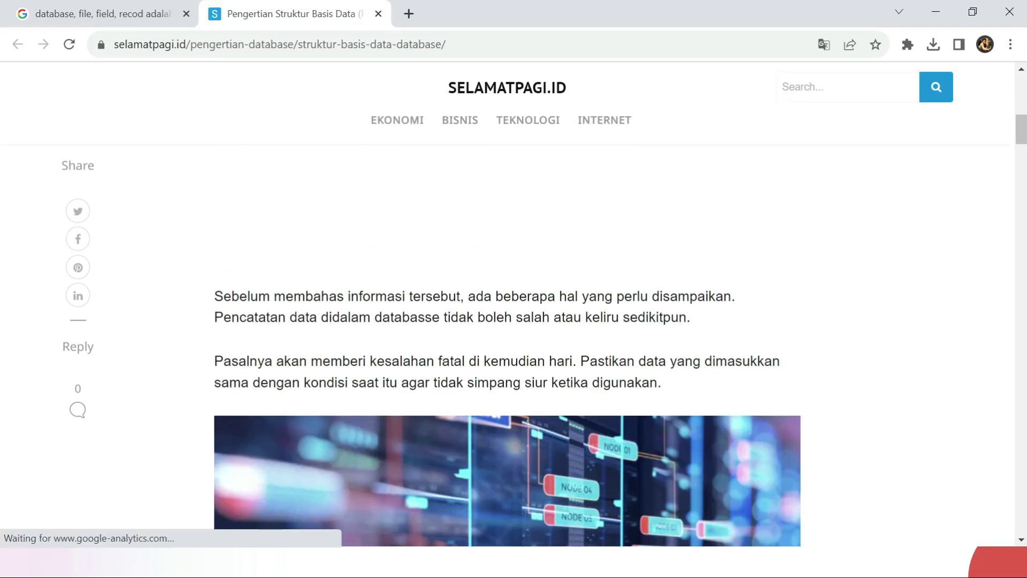
scroll(522, 390, down, 15)
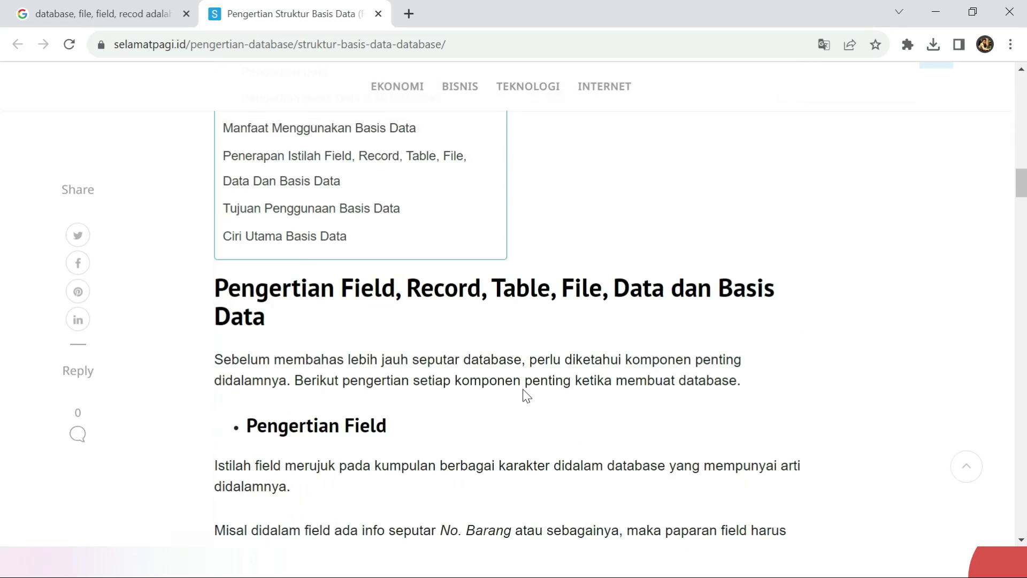
scroll(522, 390, down, 3)
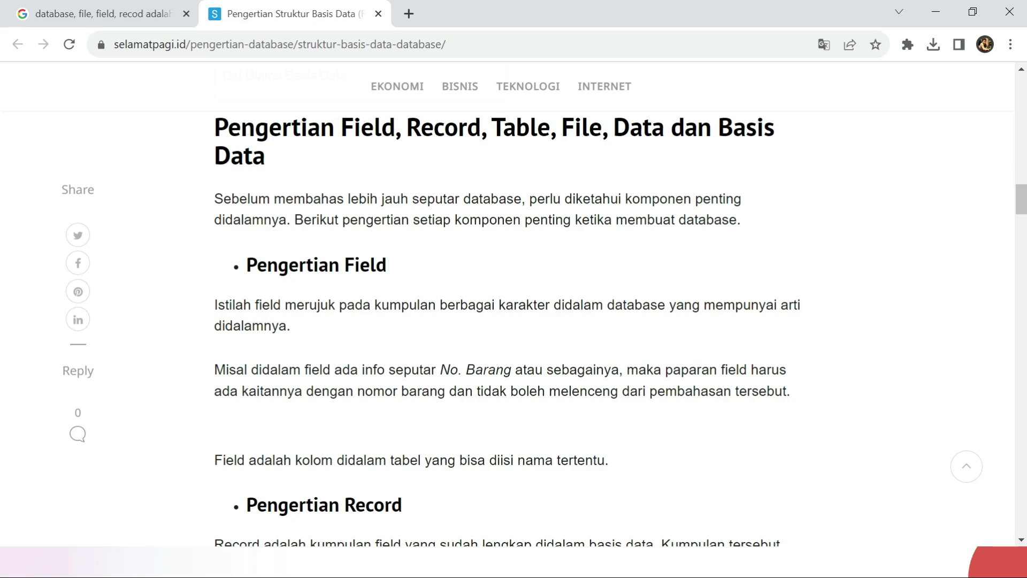
scroll(522, 389, up, 20)
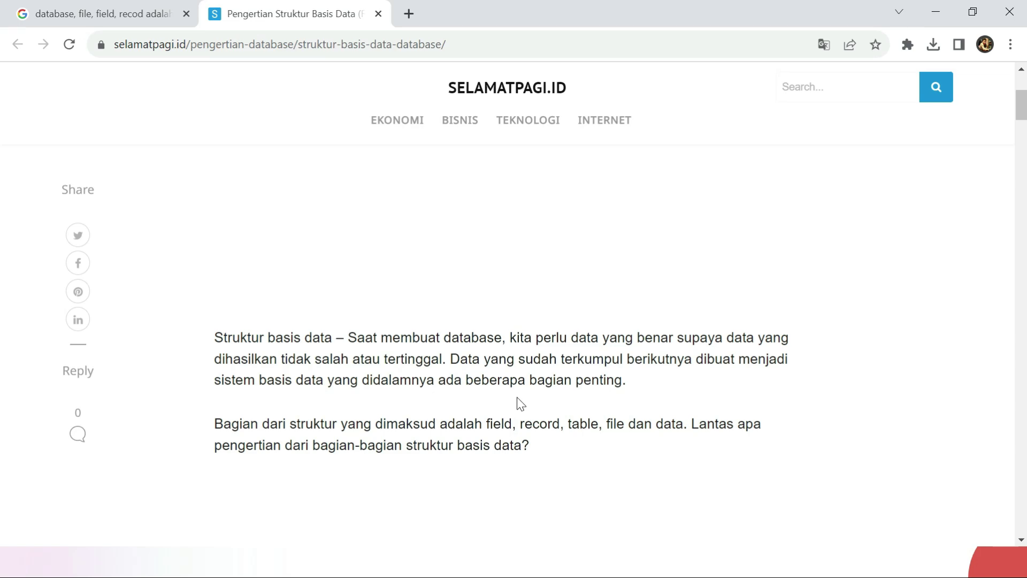
scroll(516, 398, down, 15)
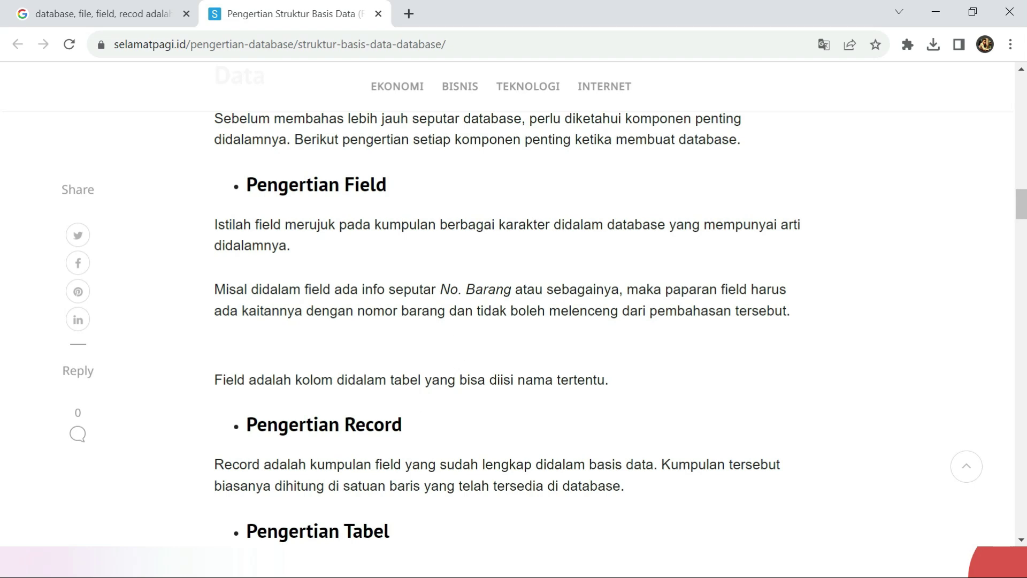
Start Excel with a blank workbook in a maximized window and dismiss the document recovery list, removing the recovered files.
key(super)
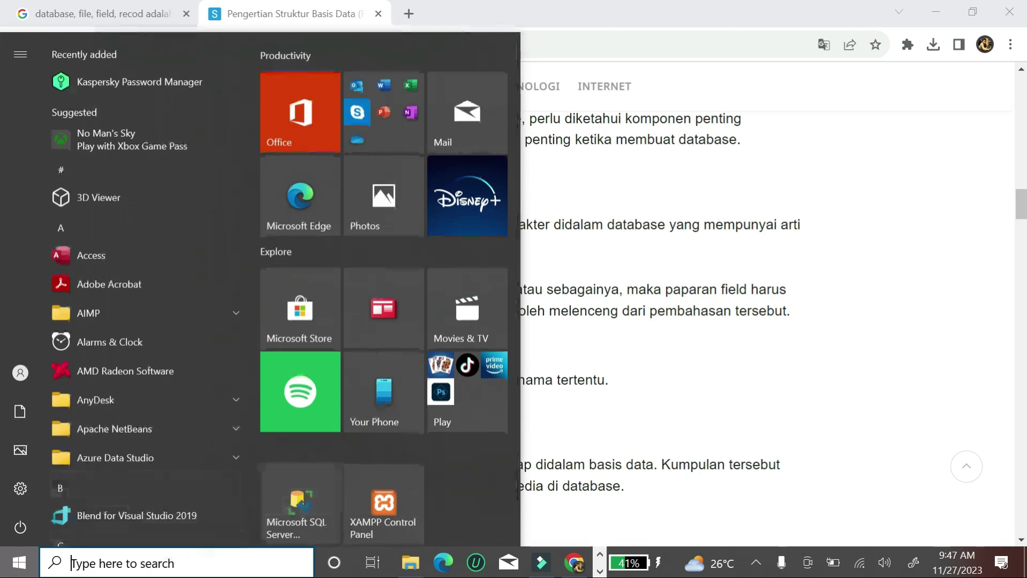
click(184, 563)
text(excel)
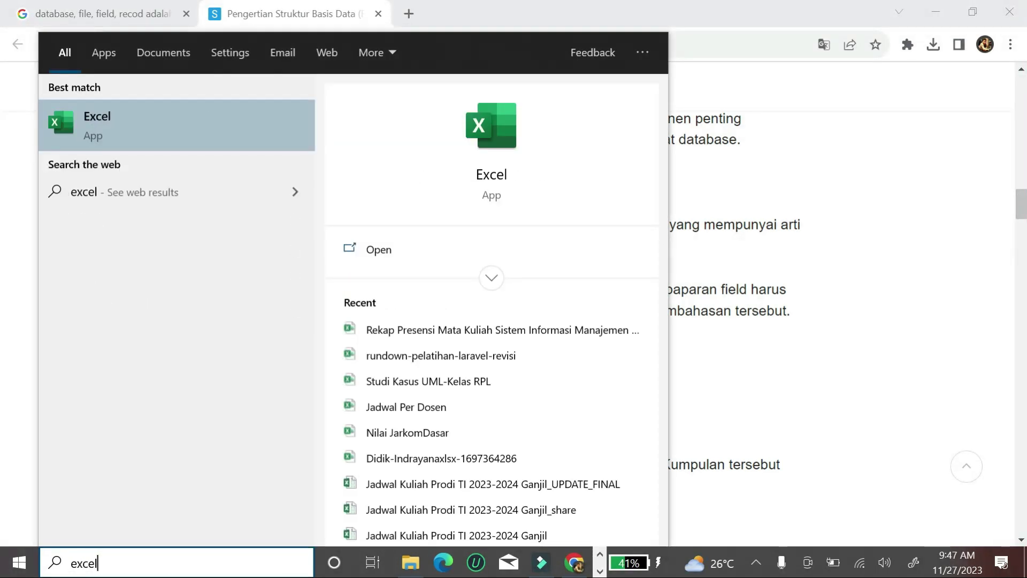
click(375, 249)
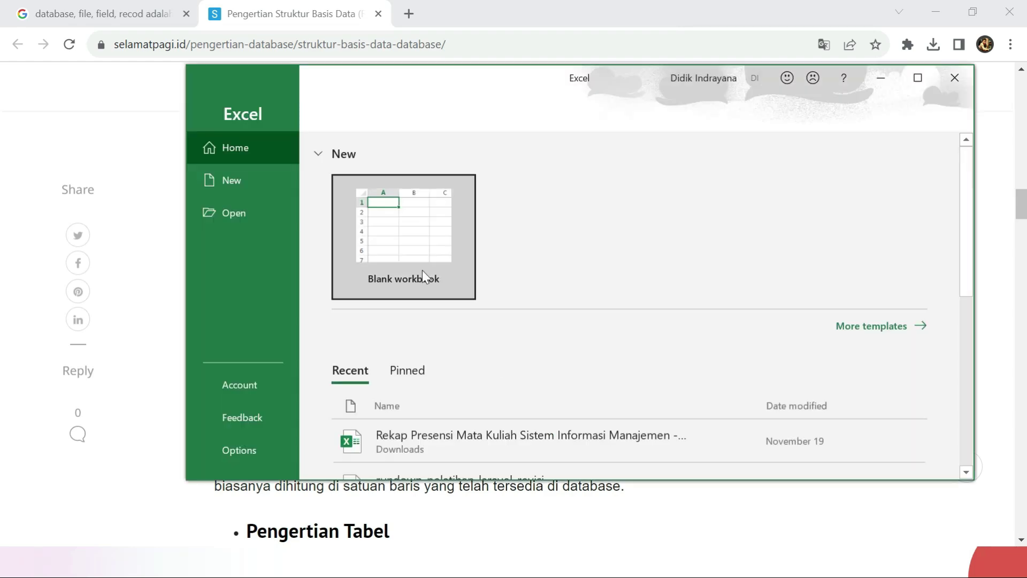
click(422, 271)
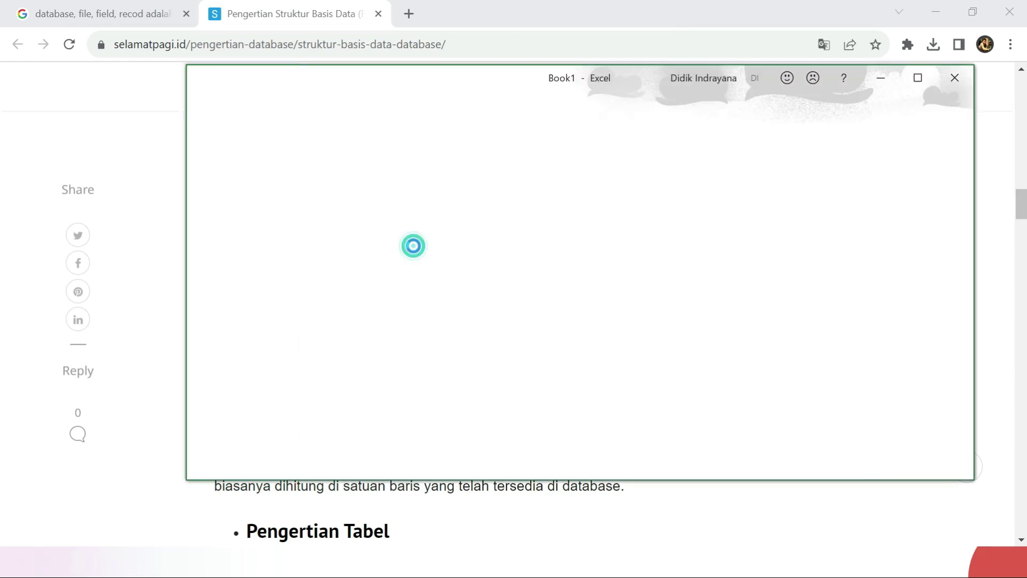
click(917, 86)
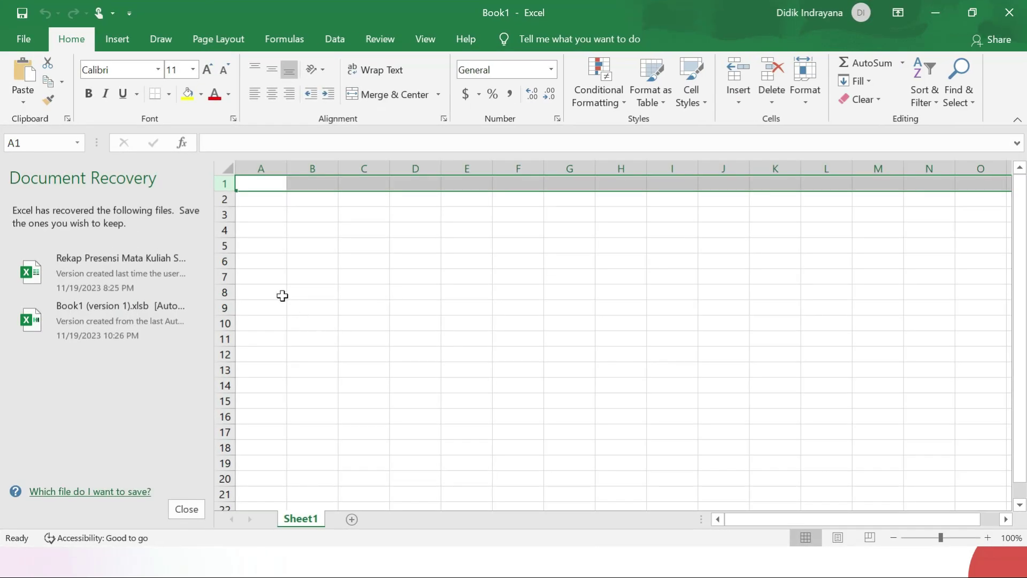
click(196, 510)
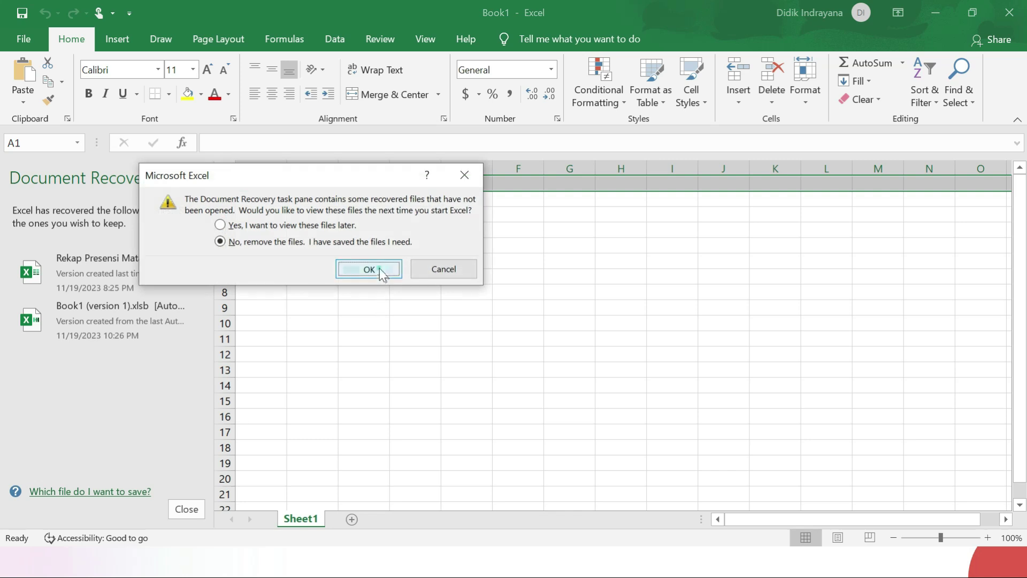
click(380, 268)
Enter the table title MAHASISWA in cell B3.
click(99, 218)
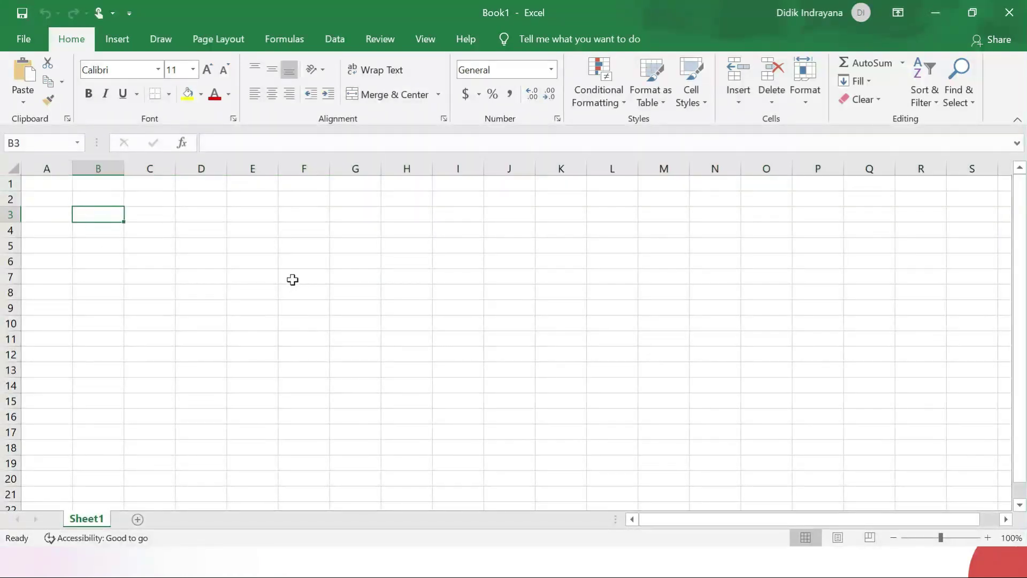
key(Caps_Lock)
text(MAAA)
key(BackSpace)
key(BackSpace)
text(HASISWA)
key(Return)
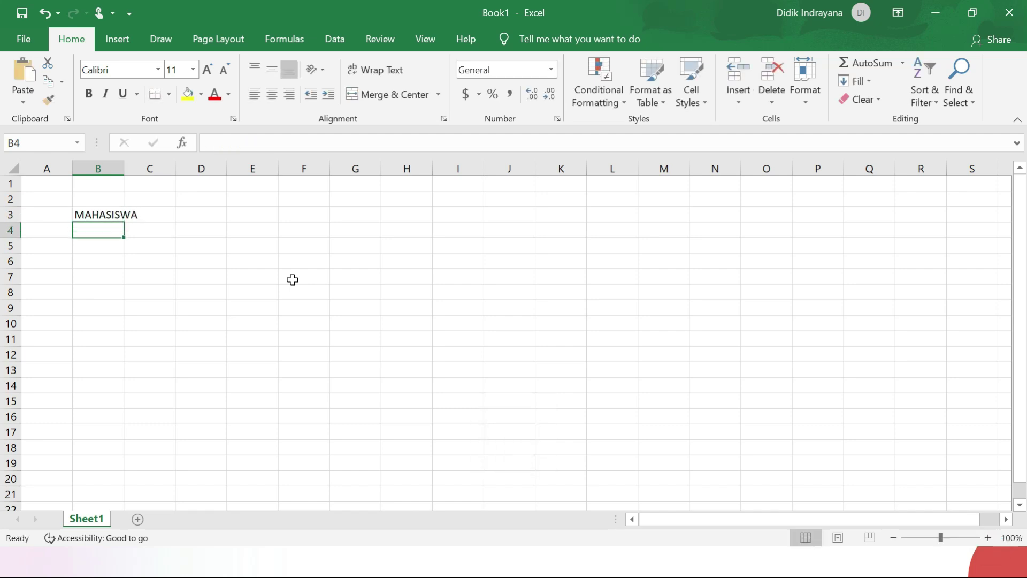
click(128, 294)
click(93, 236)
click(85, 214)
Enter the student field headings NIM, NAMA and ALAMAT in cells B5, C5 and D5.
click(90, 244)
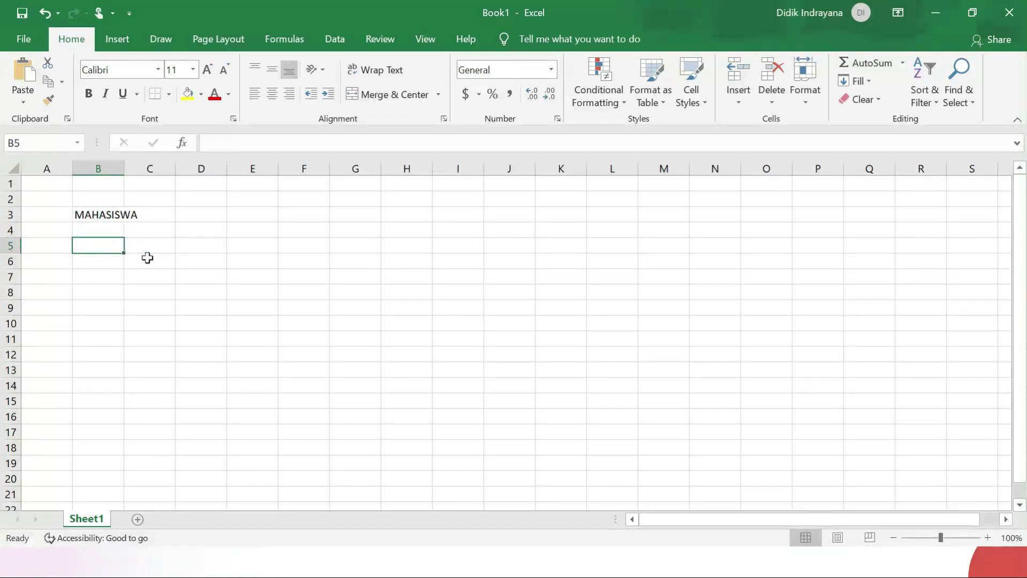
text(NIM)
key(Tab)
text(NAMA)
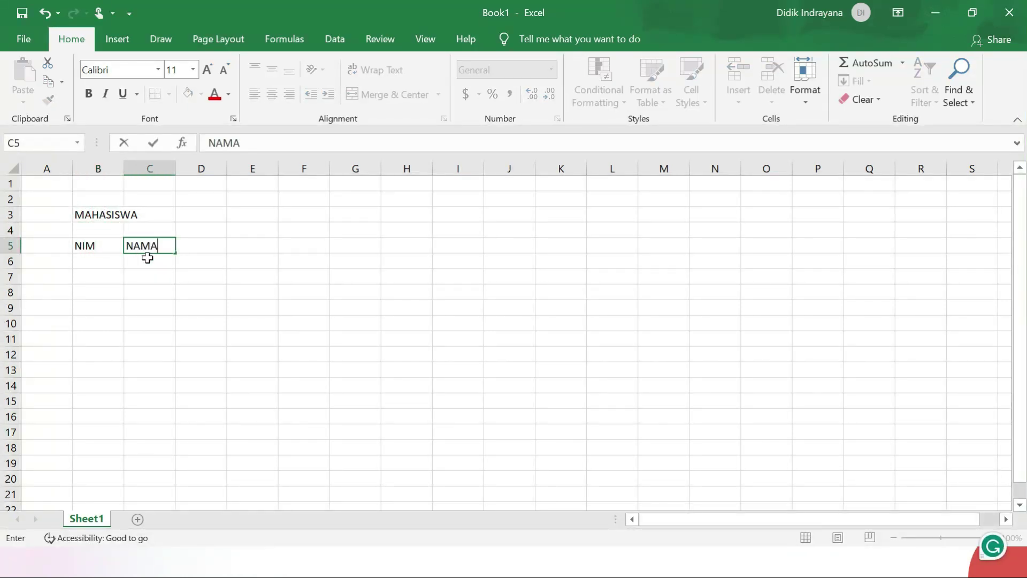
key(Tab)
text(ALAMAT)
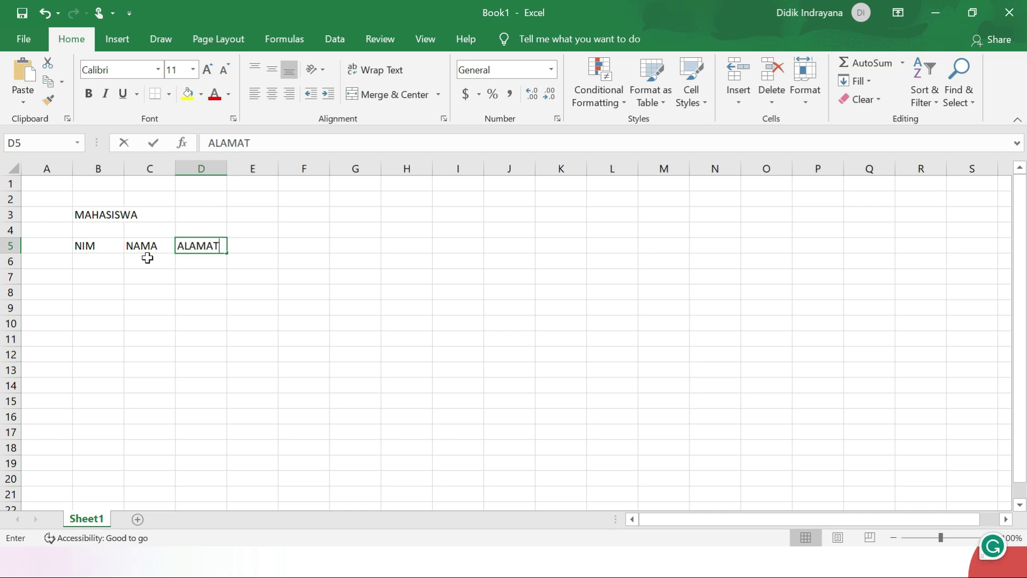
Add the heading JENJANG PENDIDIKAN in cell E5 and fit column E's width to its text.
key(Tab)
text(JEN)
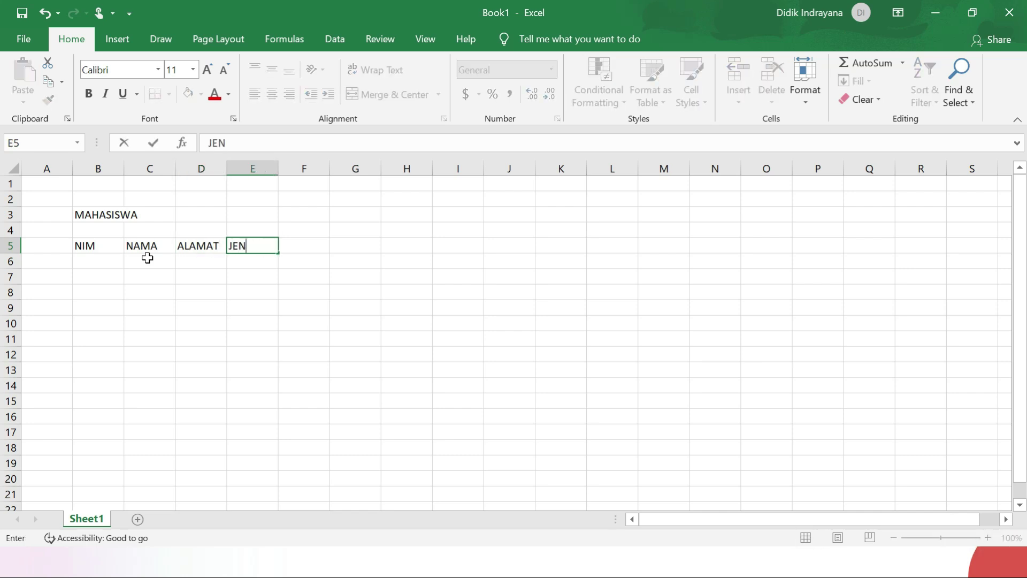
text(JANG PENDIDI)
key(BackSpace)
key(BackSpace)
key(BackSpace)
text(DIDIKAN)
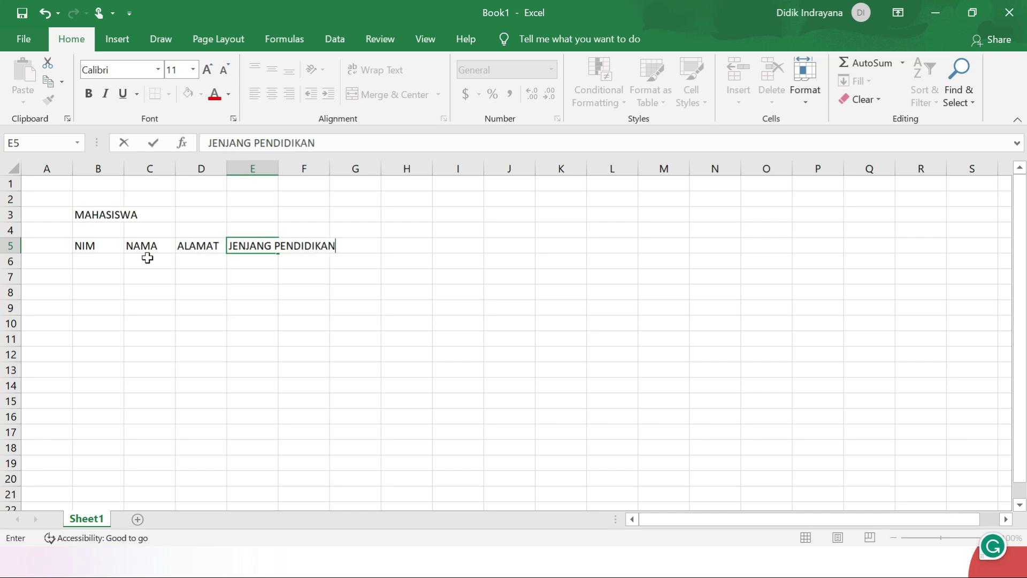
key(Tab)
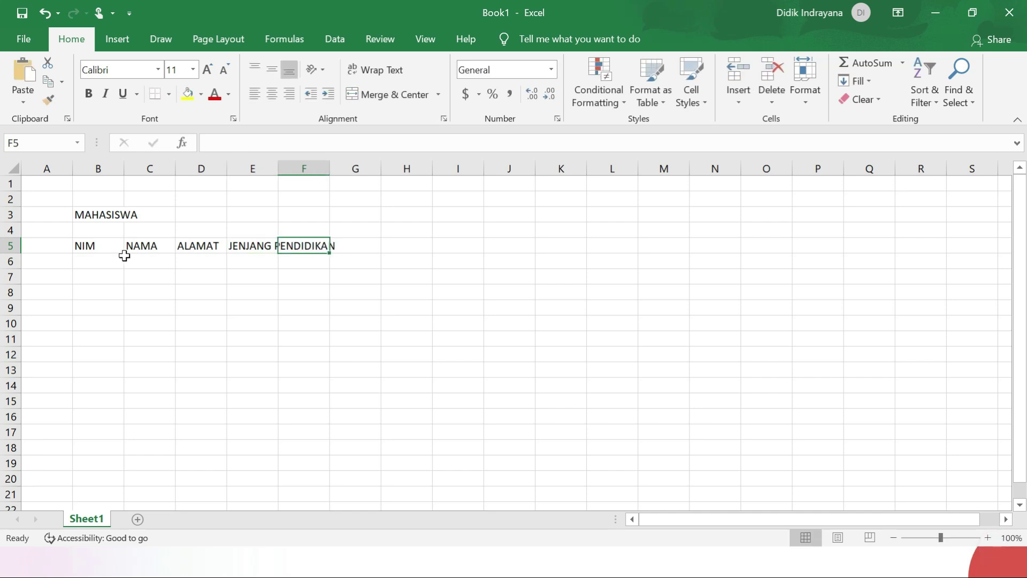
double_click(279, 167)
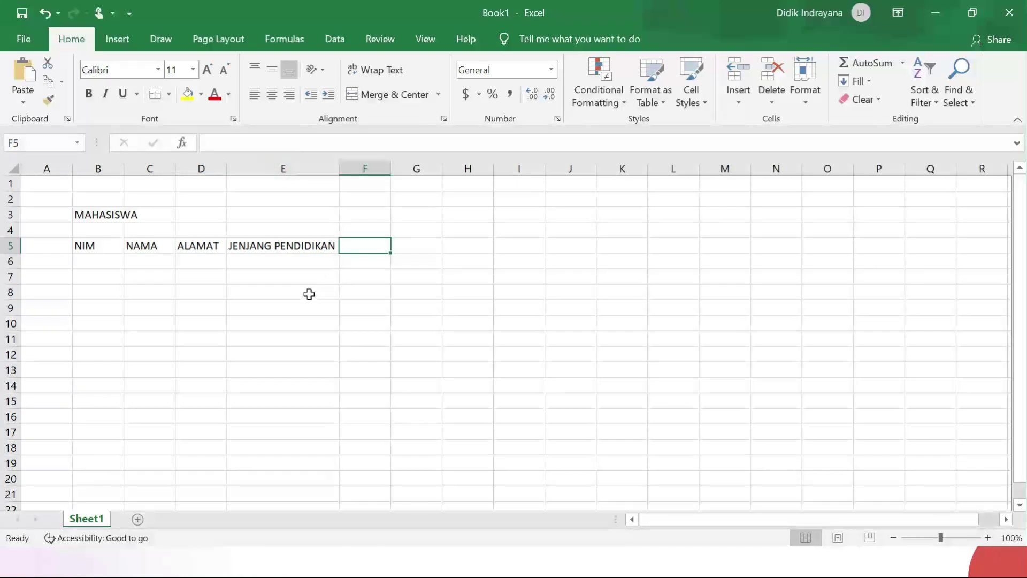
click(264, 292)
drag(92, 245, 309, 252)
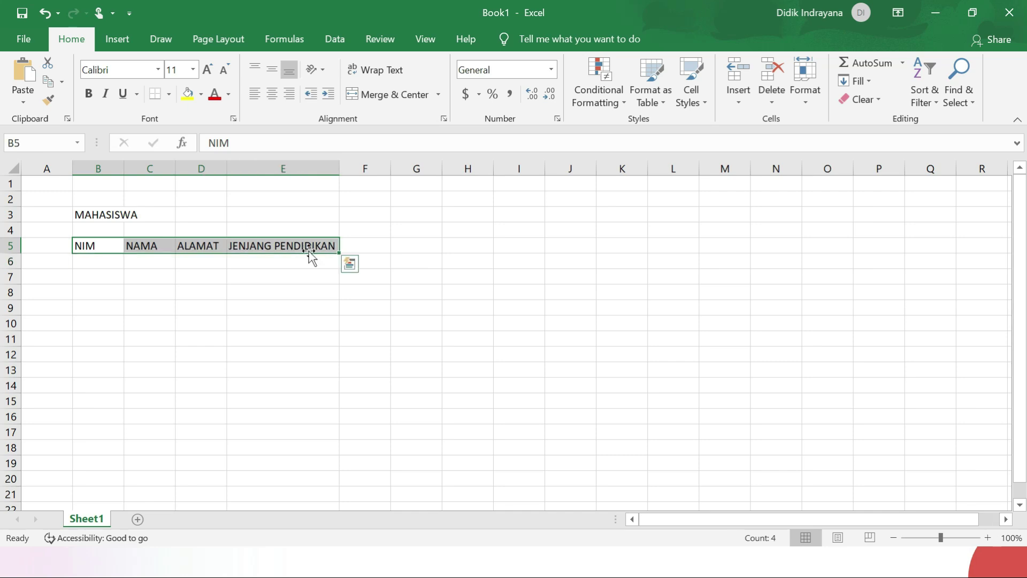
click(181, 303)
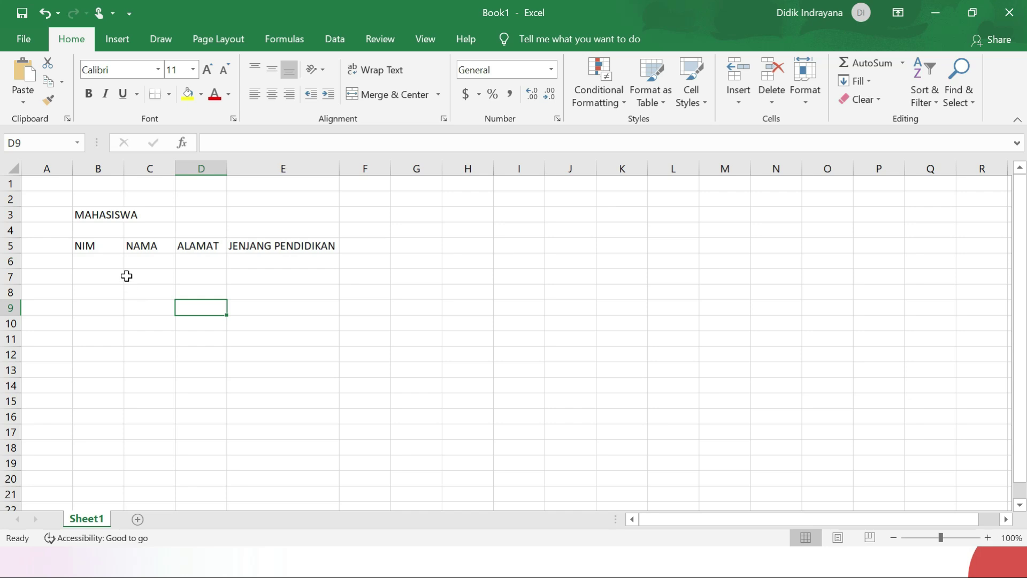
click(110, 247)
click(111, 217)
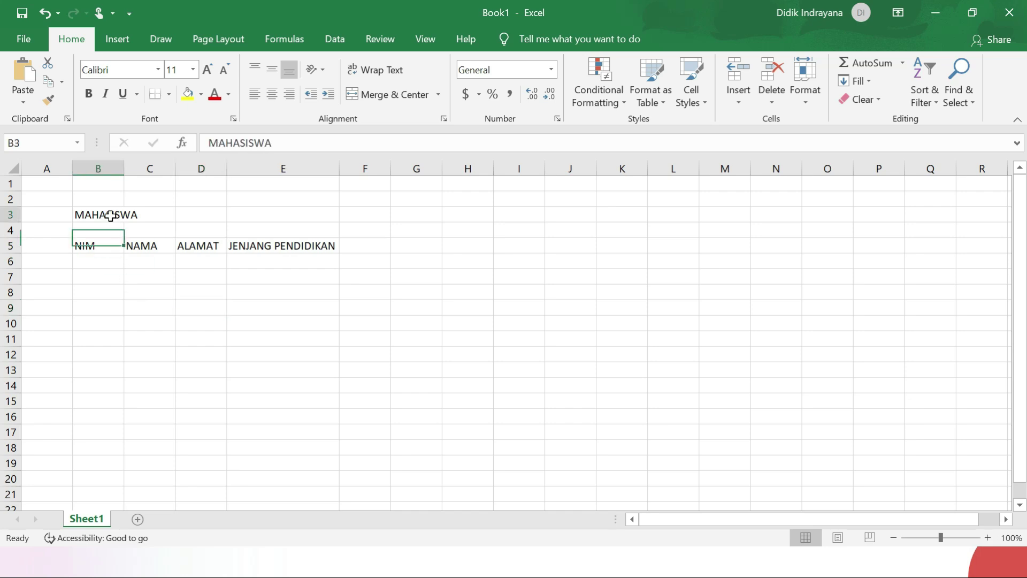
click(201, 244)
click(140, 209)
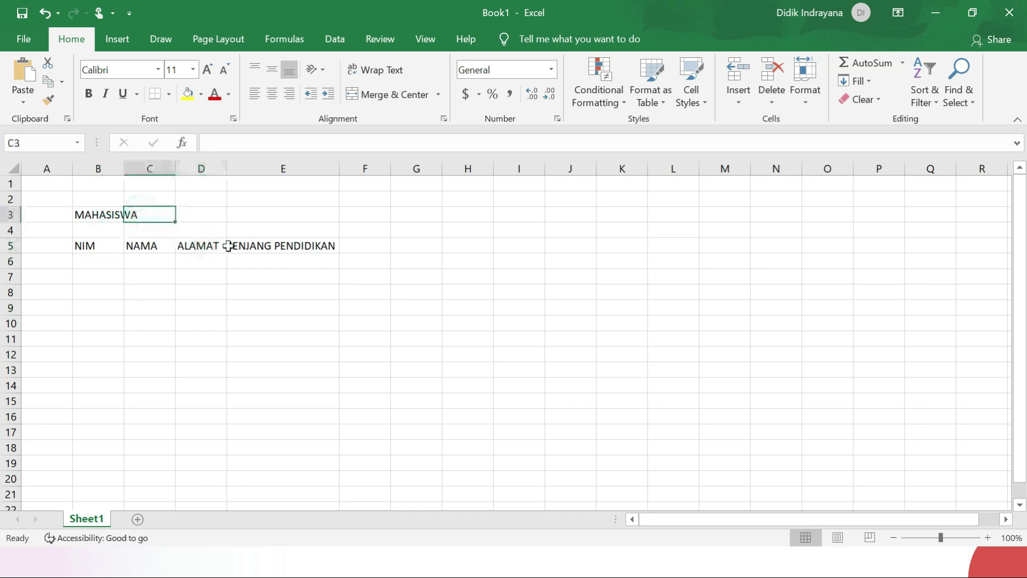
click(271, 252)
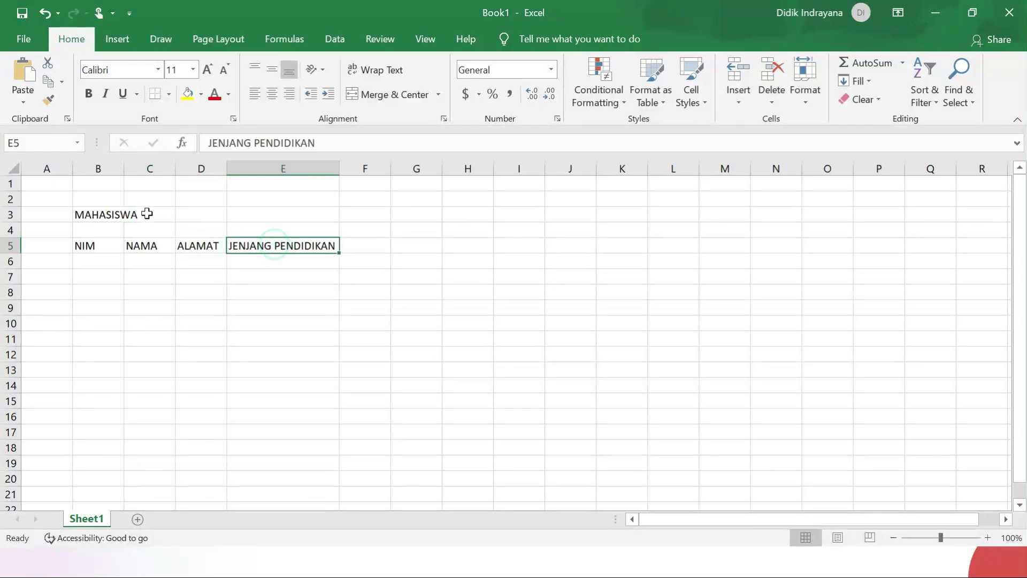
Enter the second table title SABUN MANDI in cell B9.
click(98, 306)
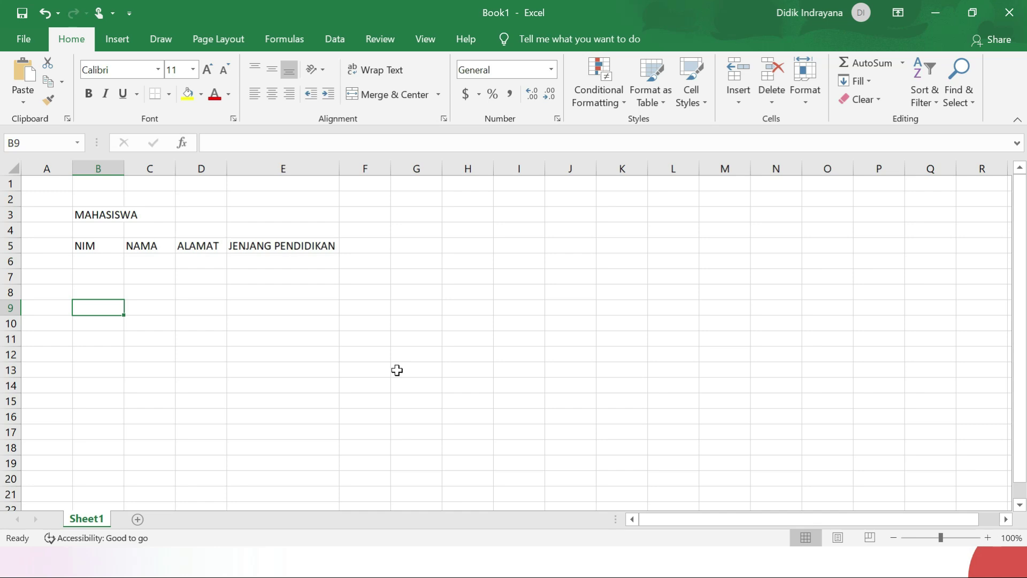
text(SABUN MANDI)
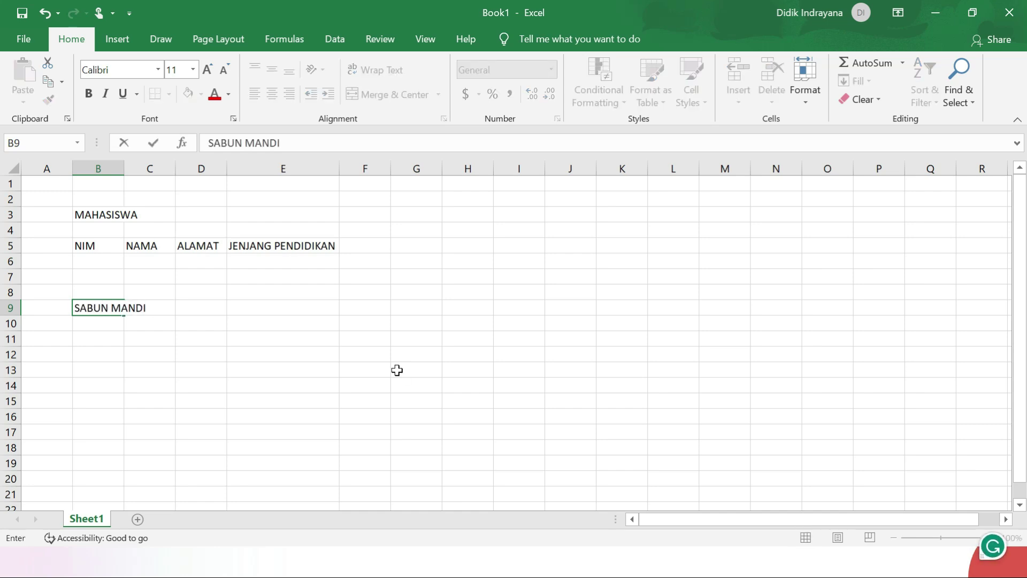
key(Return)
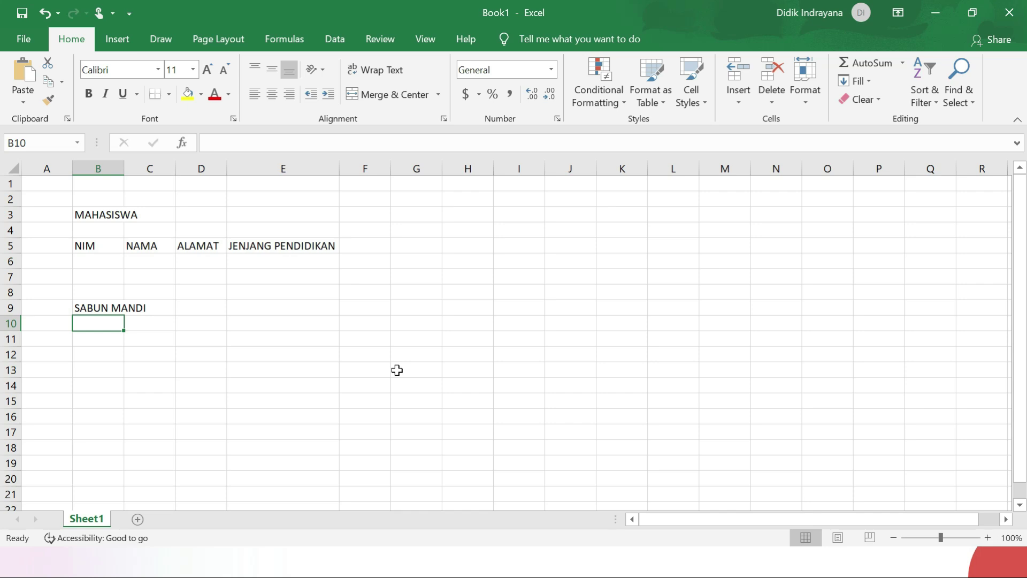
Enter the soap field headings JENIS SABUN, WARNA SABUN and JENIS WANGI in cells B10, C10 and D10.
text(JEN)
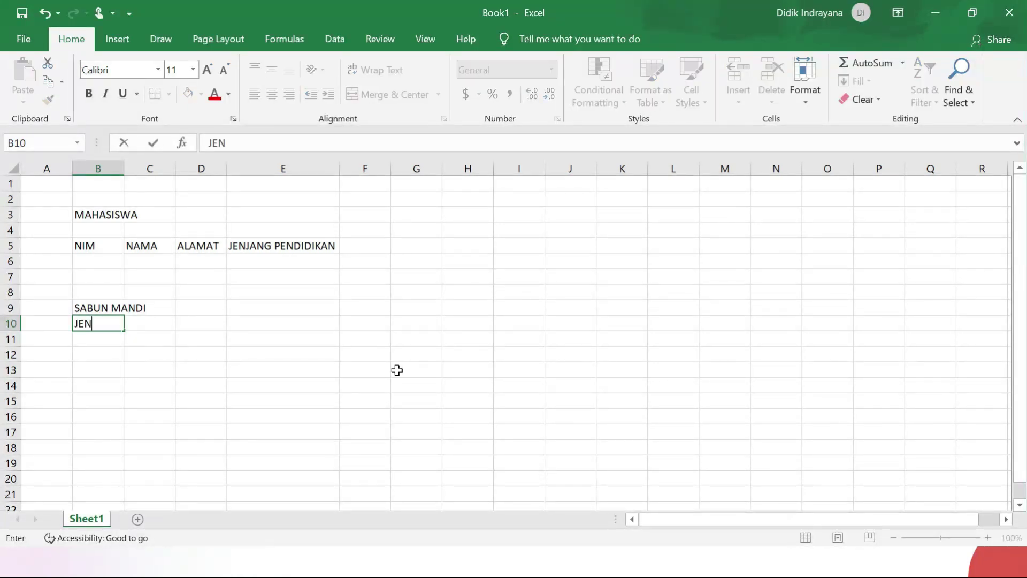
text(IS SABUN)
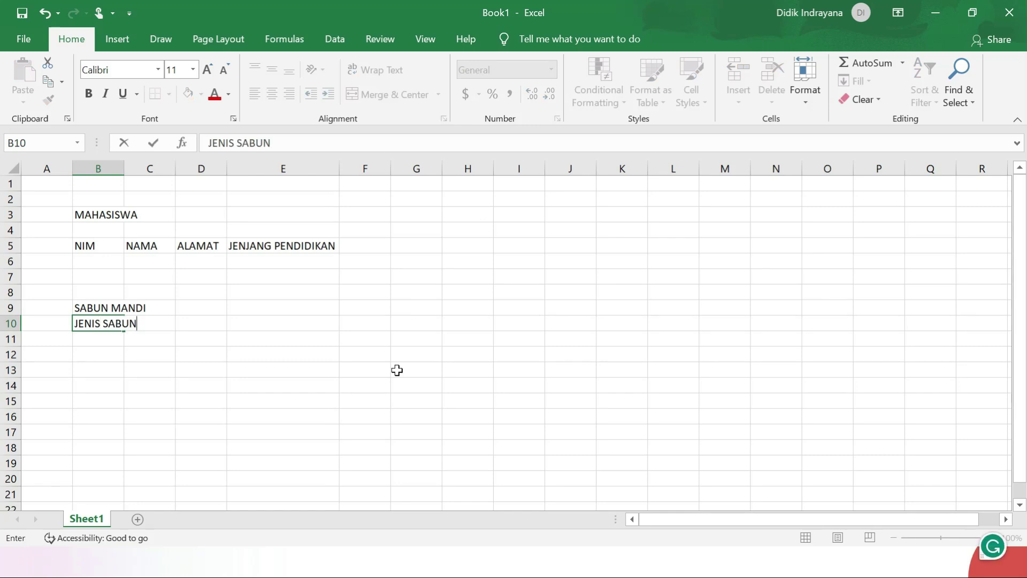
key(Tab)
text(W)
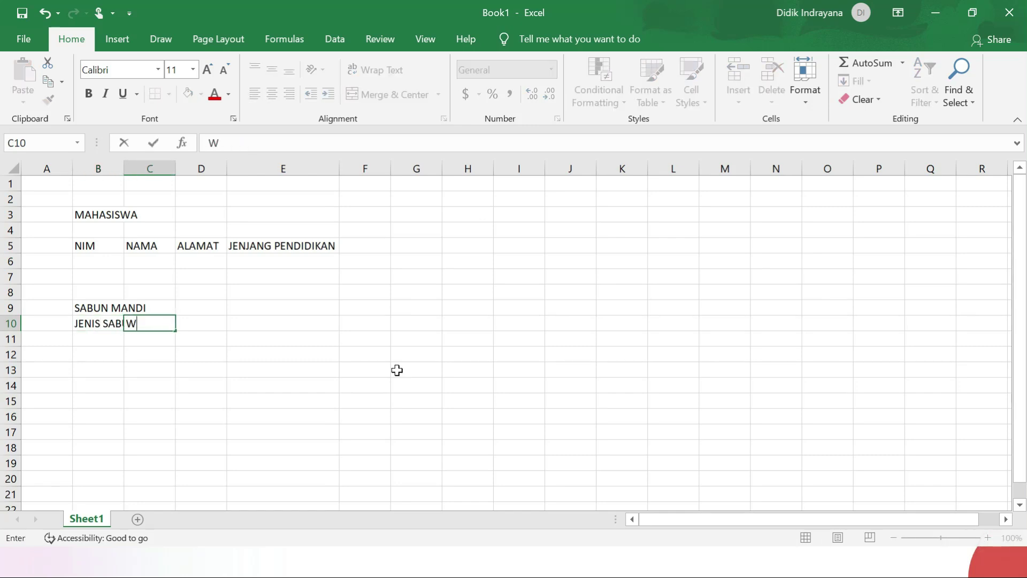
text(ARNA SABUN)
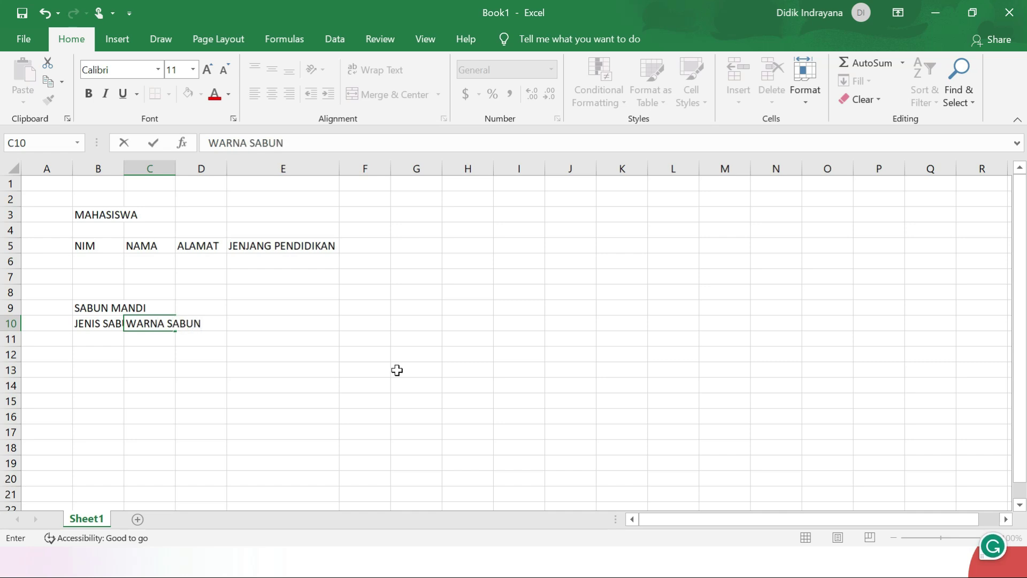
key(Tab)
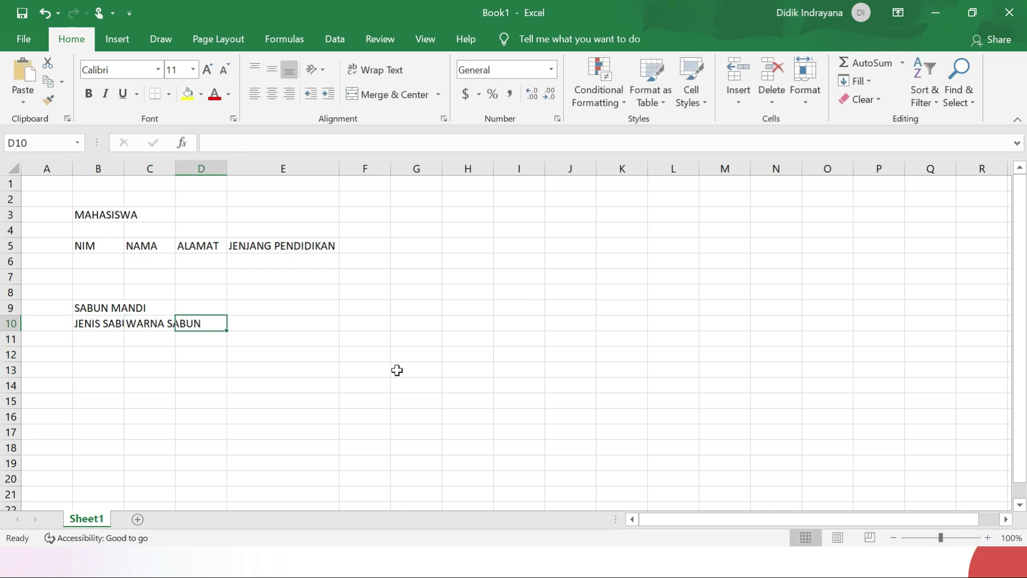
text(WA)
key(BackSpace)
text(JENIS )
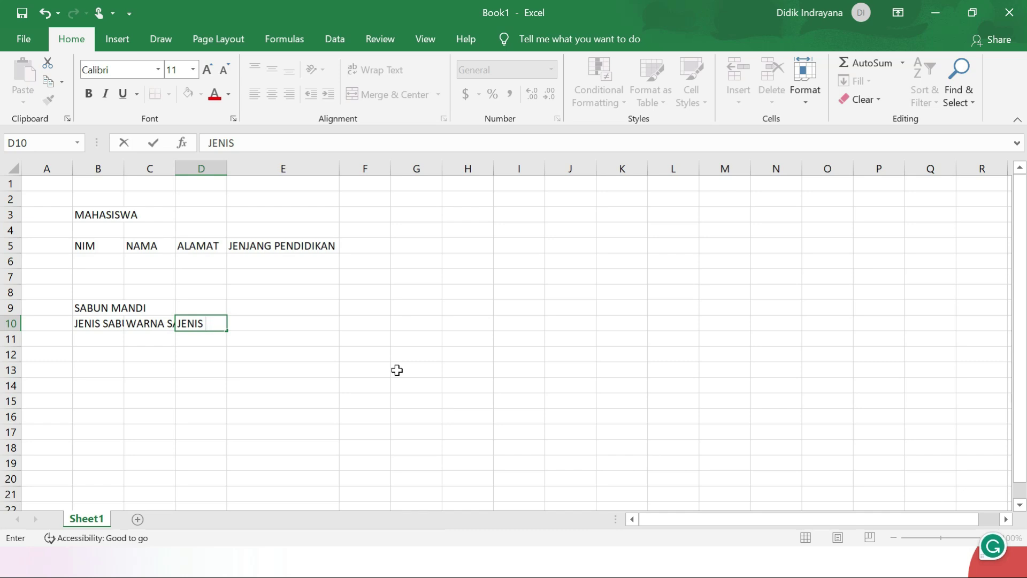
text(WANGI)
key(Return)
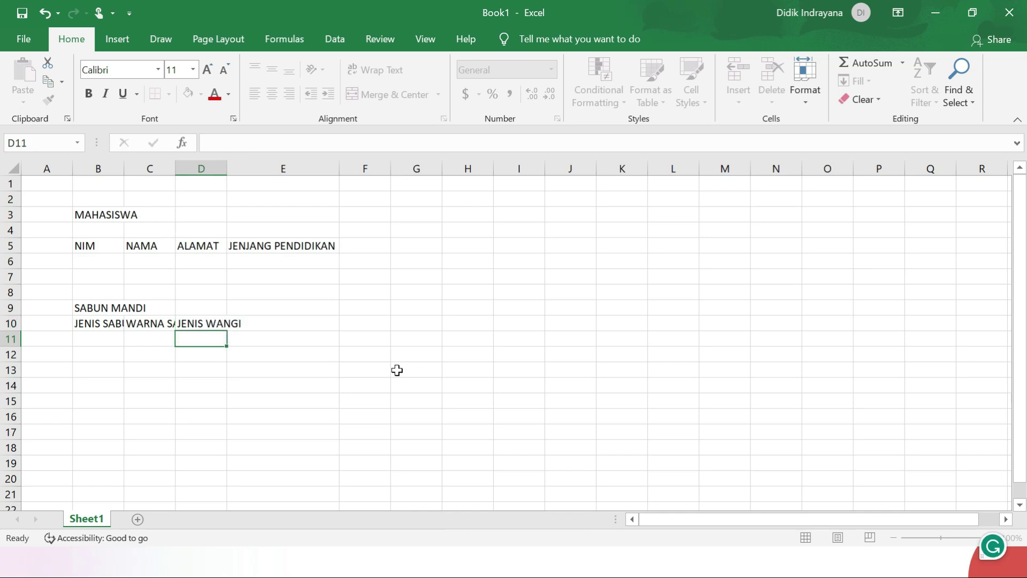
Widen columns B and C so the headings JENIS SABUN and WARNA SABUN fit.
drag(175, 167, 230, 180)
click(155, 325)
drag(124, 168, 160, 168)
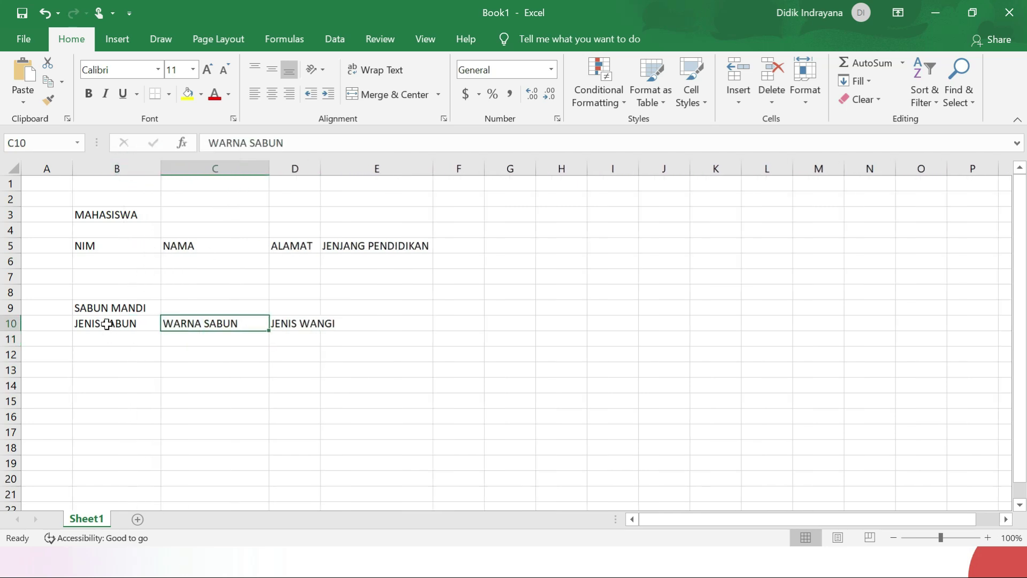
Examine the titles SABUN MANDI and MAHASISWA as table names and the headings beneath each as their fields.
drag(107, 325, 316, 323)
click(117, 307)
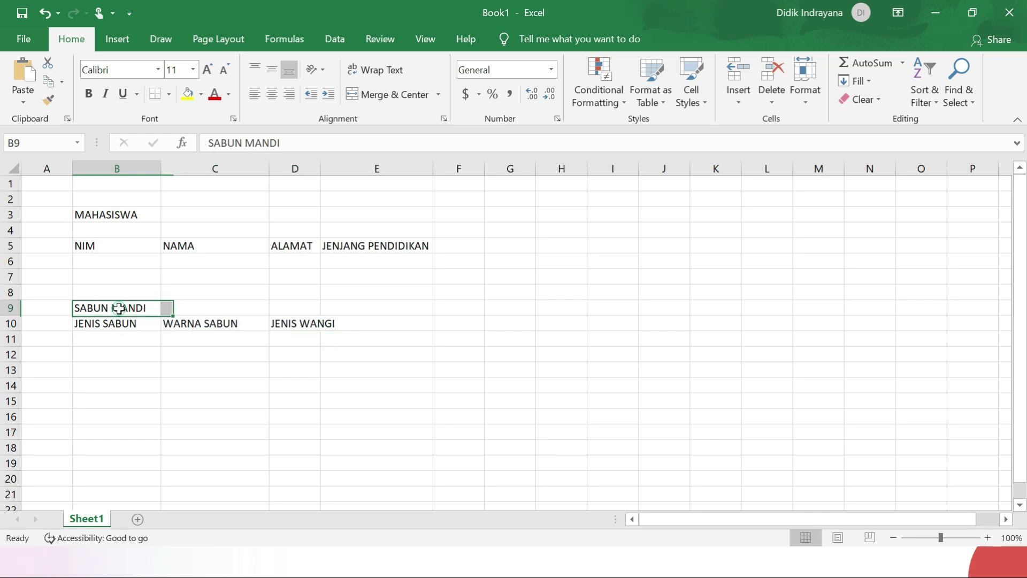
click(126, 324)
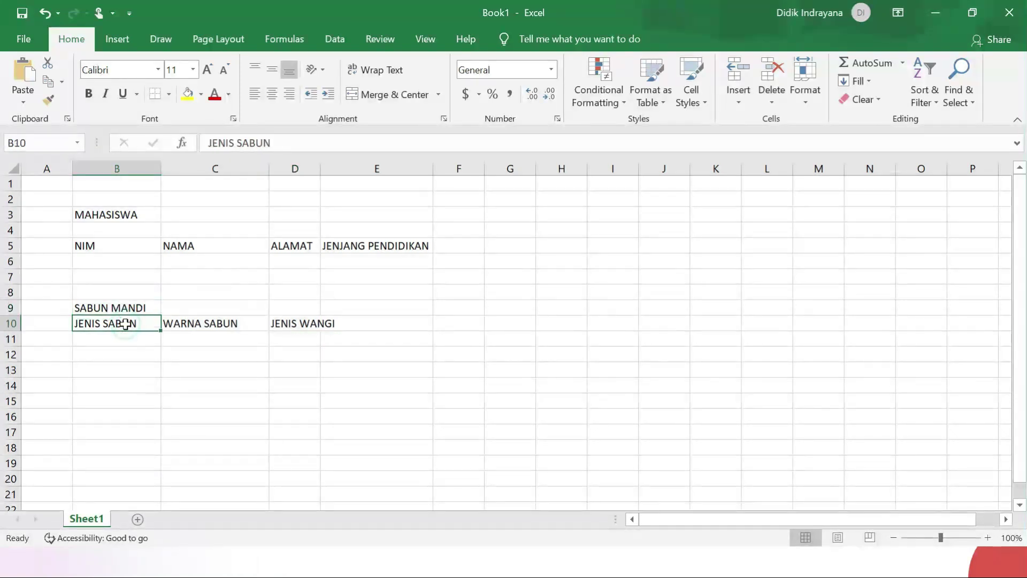
click(125, 307)
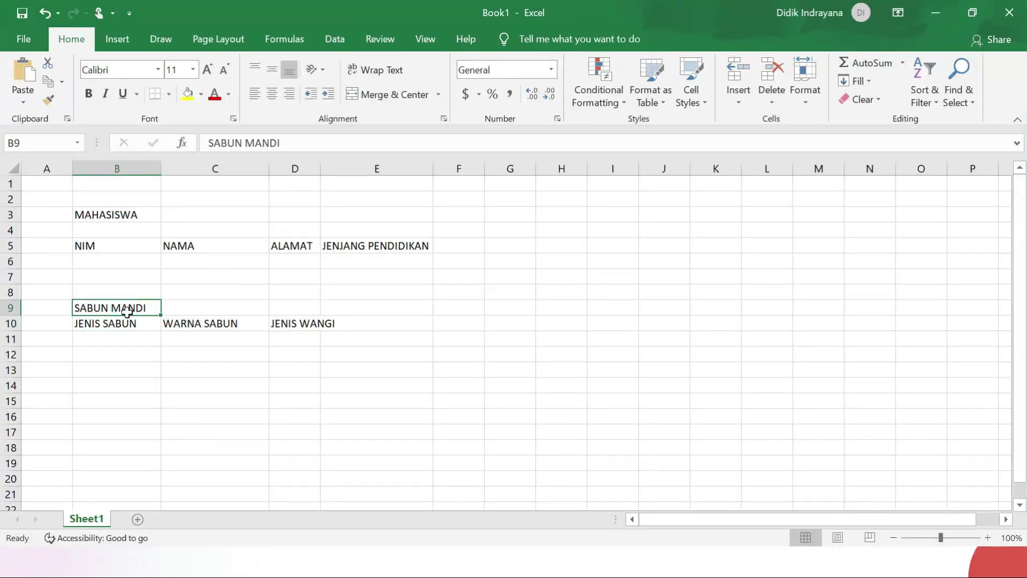
click(106, 247)
click(119, 213)
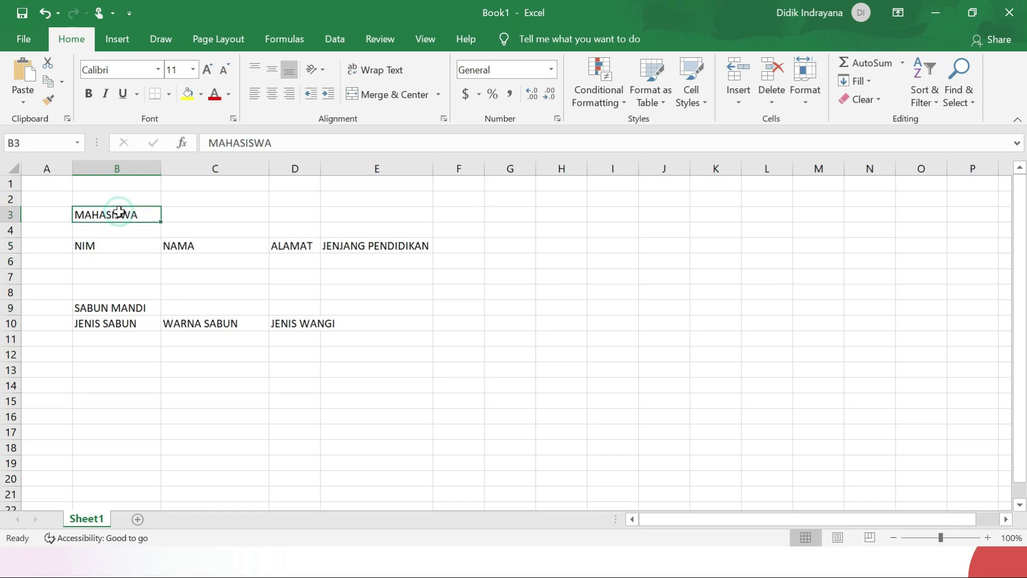
click(130, 213)
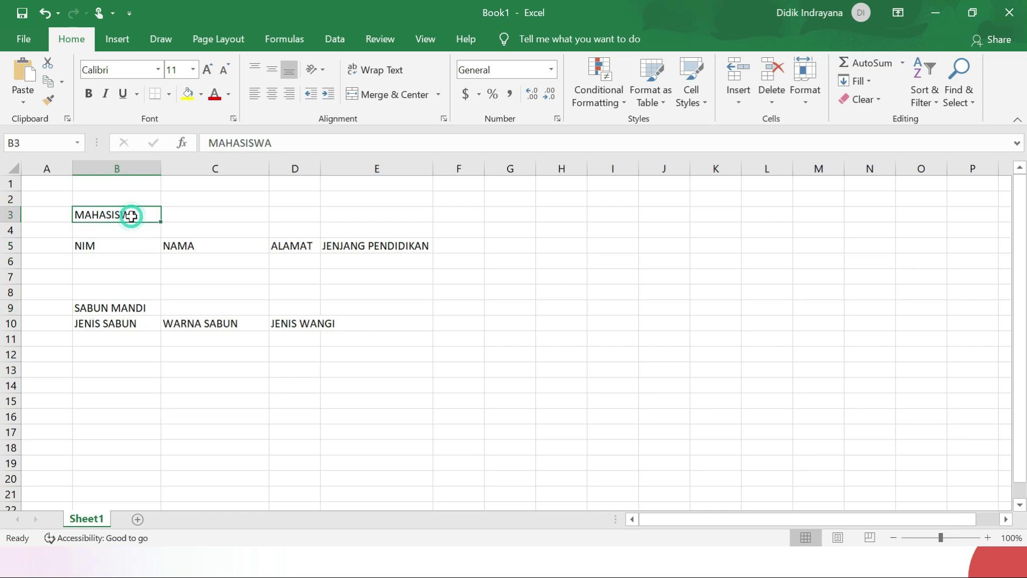
click(118, 247)
click(196, 250)
click(306, 247)
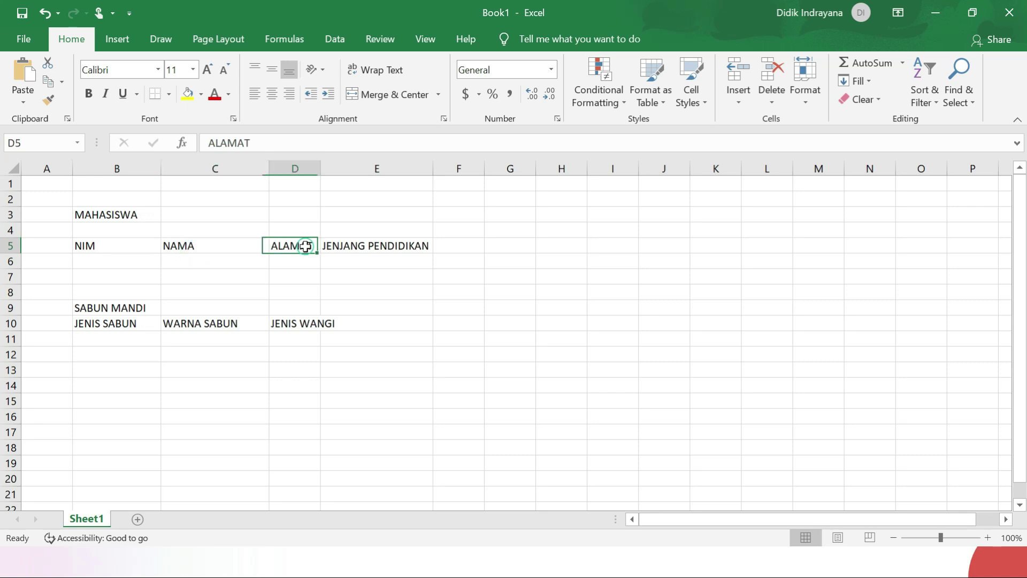
click(402, 246)
click(234, 324)
click(109, 324)
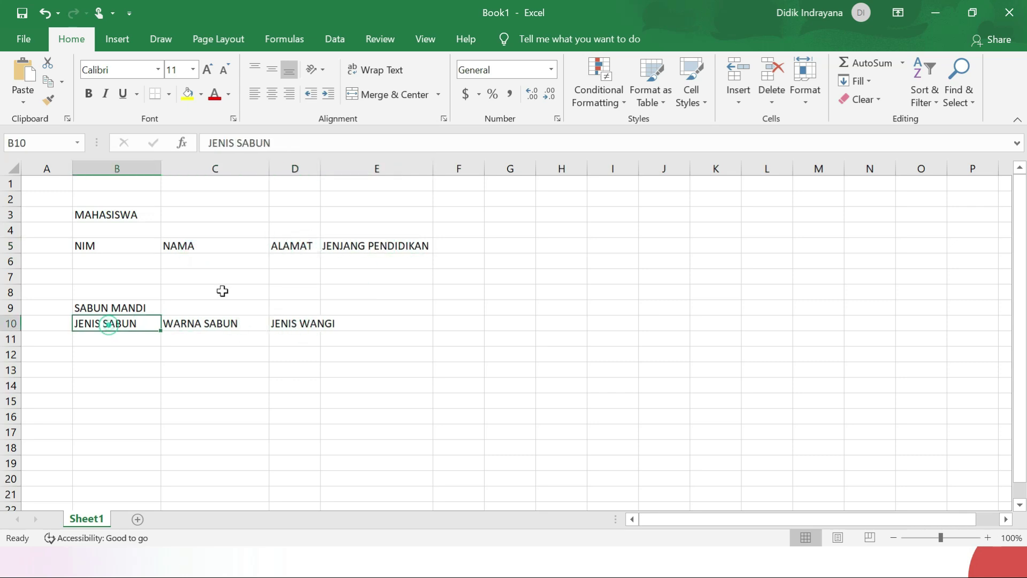
Switch to the browser article on database structure and read the definition under Pengertian Record.
click(937, 13)
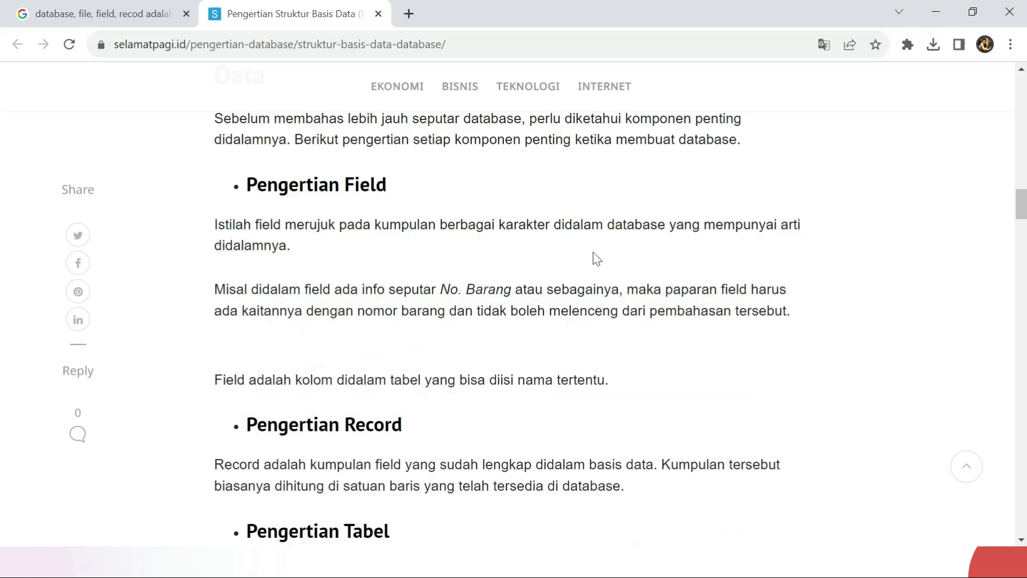
scroll(452, 297, down, 3)
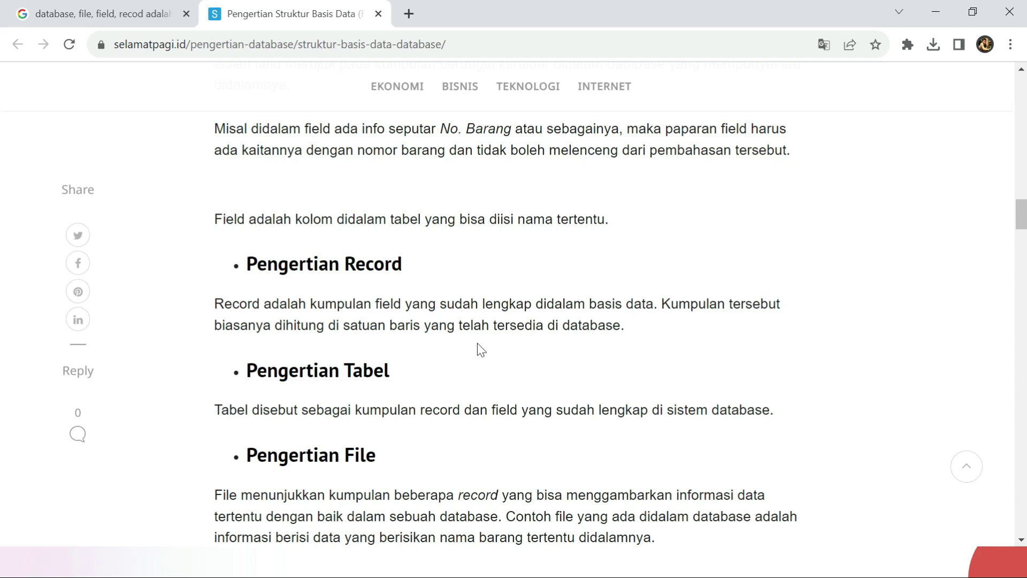
click(936, 13)
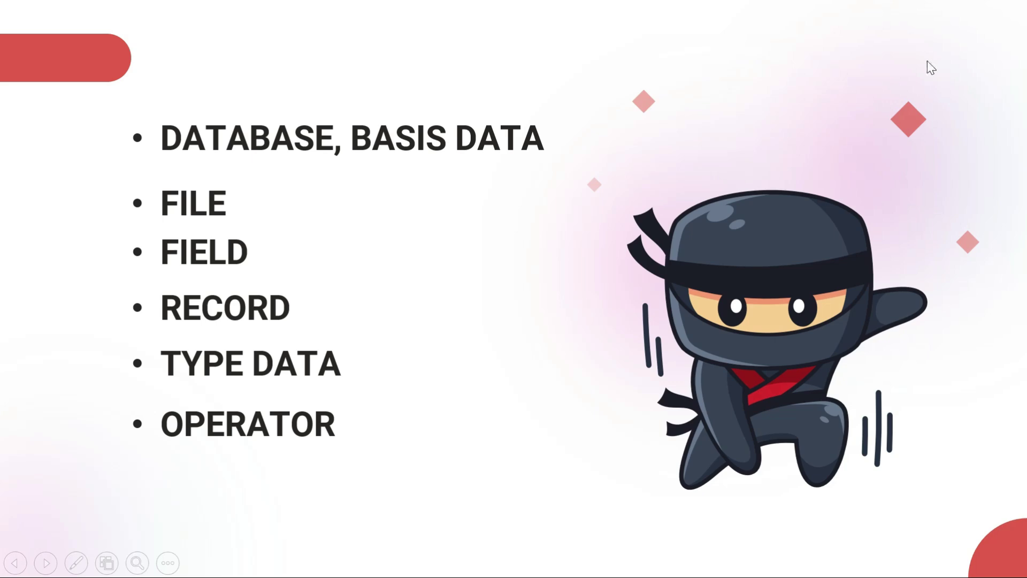
Switch back to Excel and fill row 6 with the first student's NIM, name, city SUKABUMI and education level S1.
key(alt+Tab)
key(Tab)
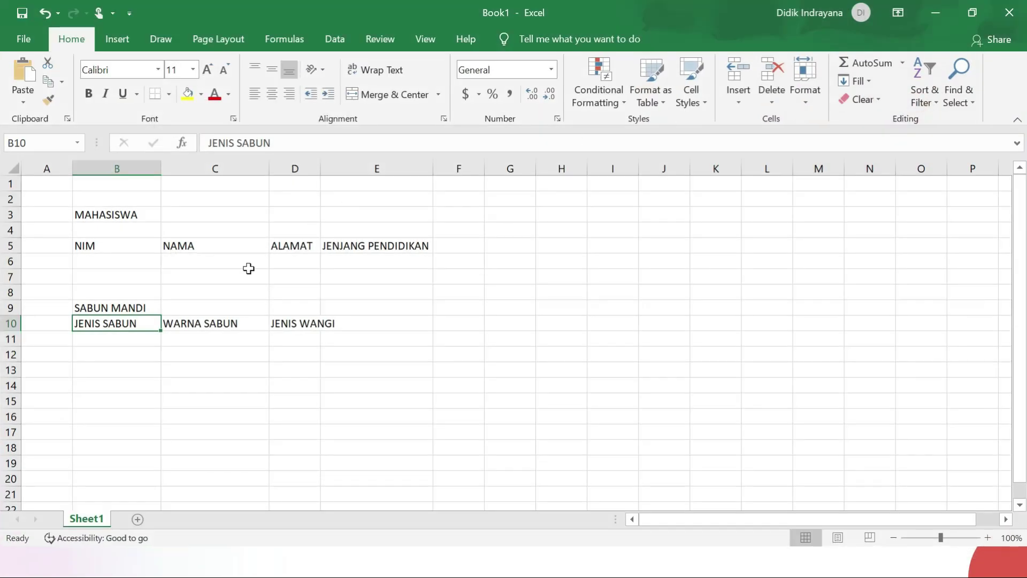
click(176, 380)
click(130, 261)
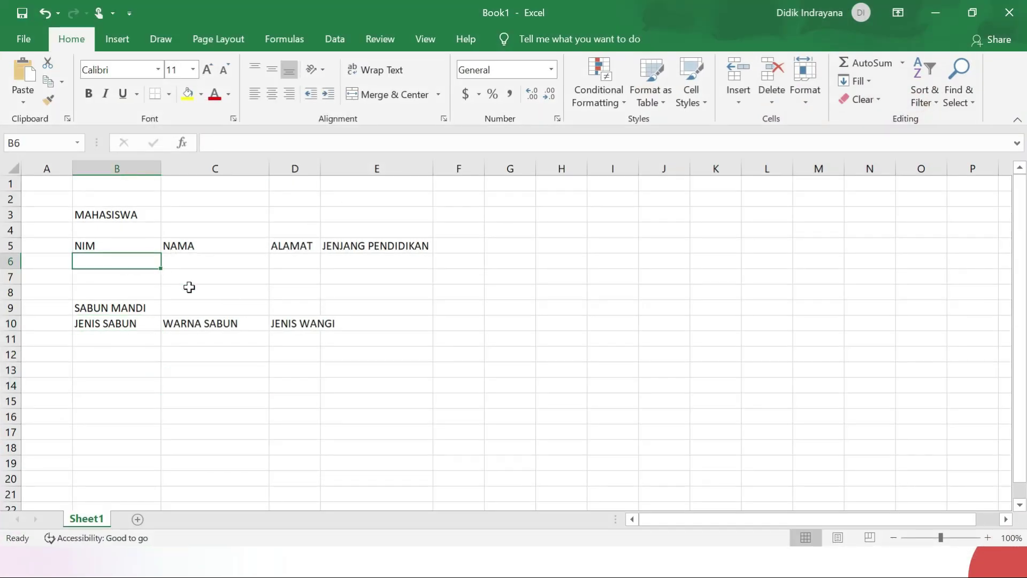
text(123456)
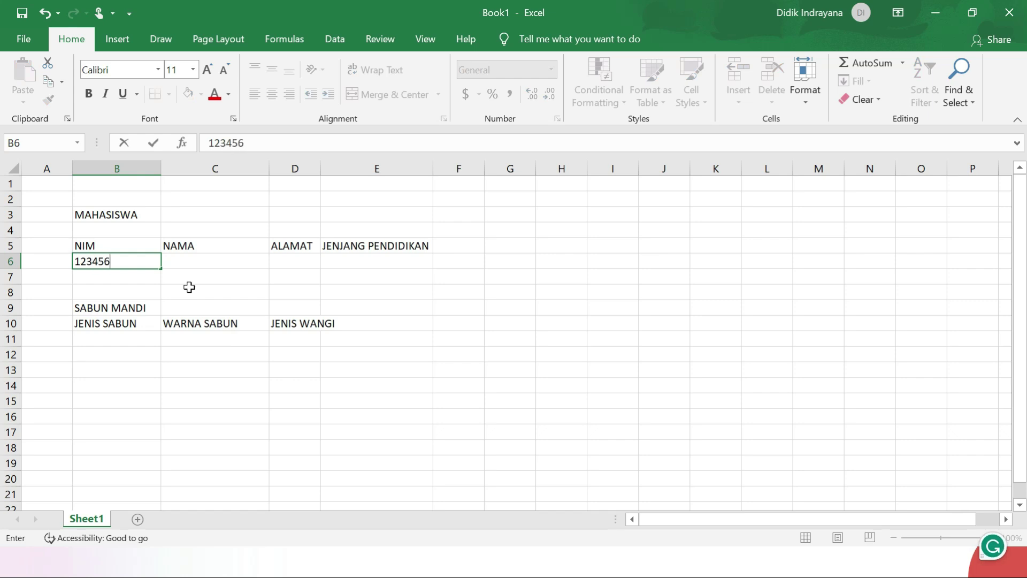
key(Tab)
text(AHMAD)
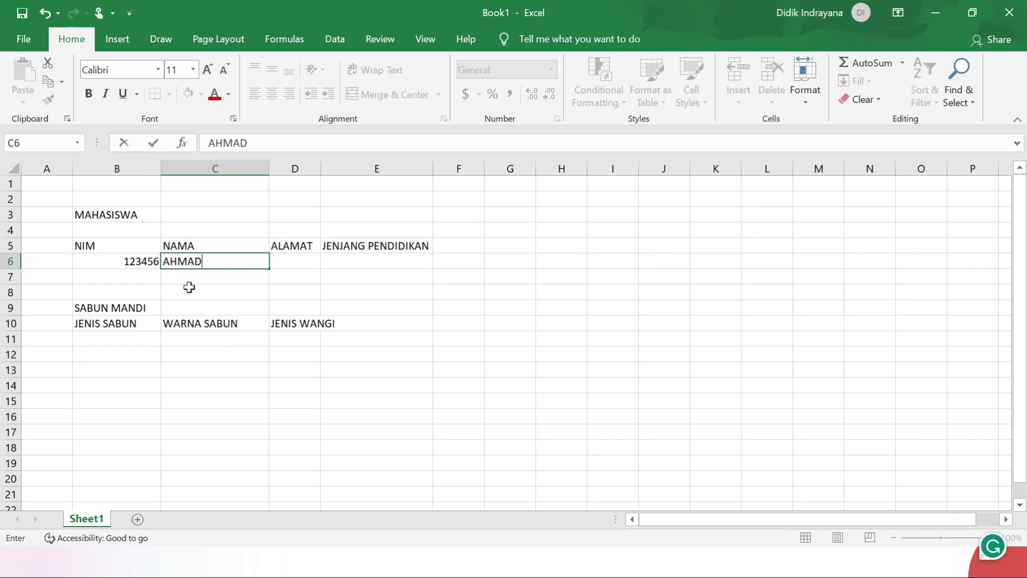
key(Tab)
text(SUKABUMI)
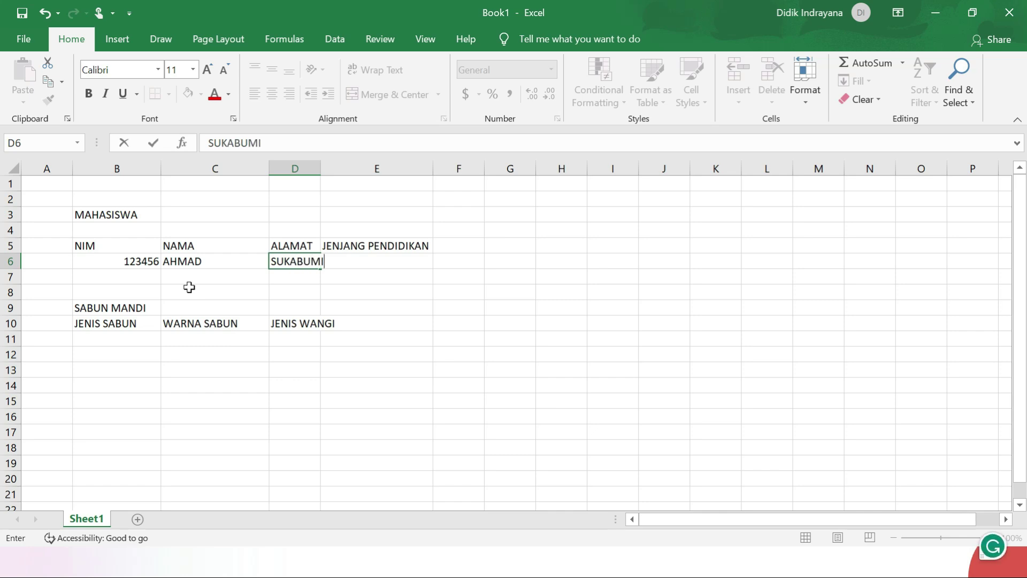
key(Tab)
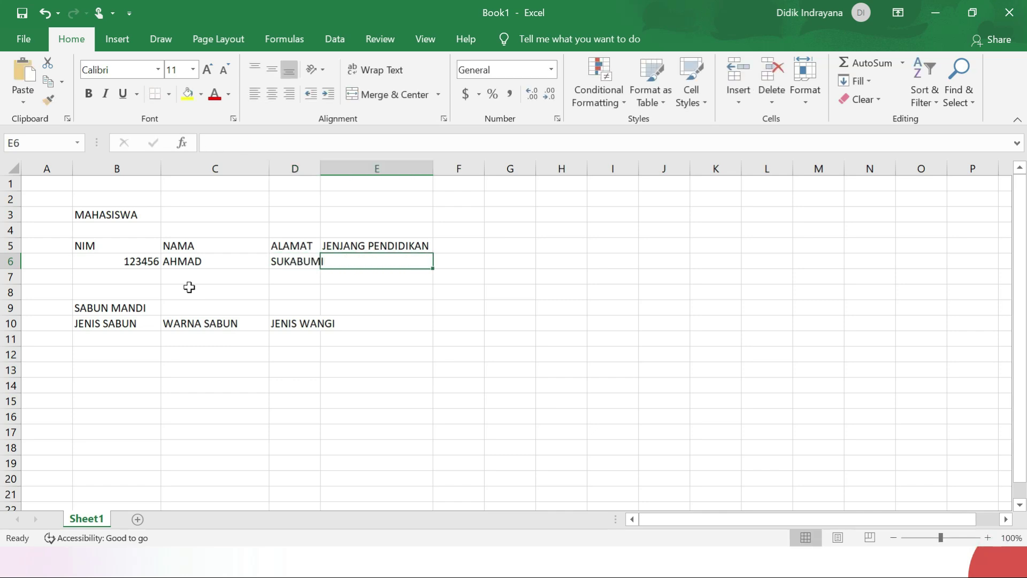
text(S1)
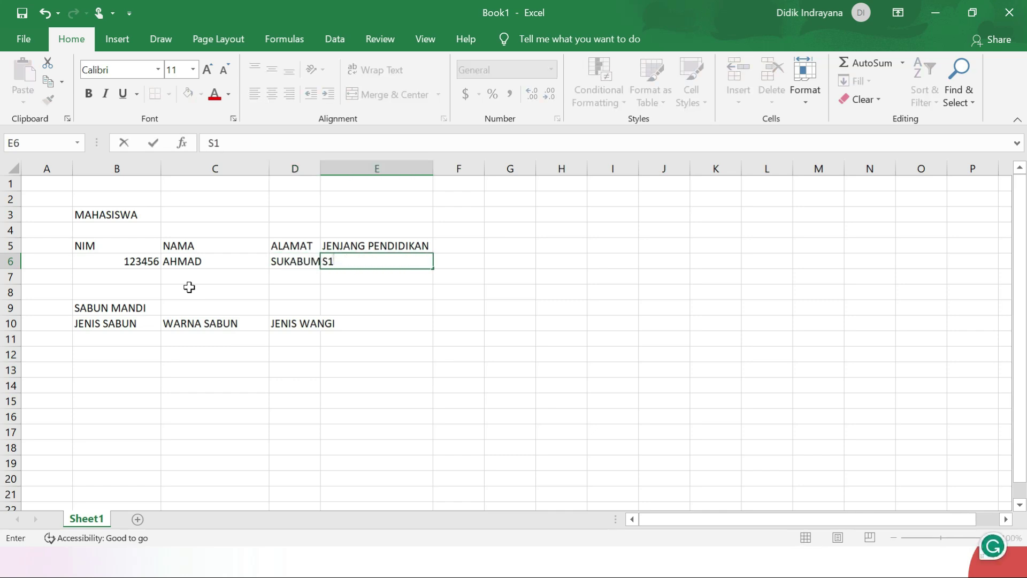
key(Return)
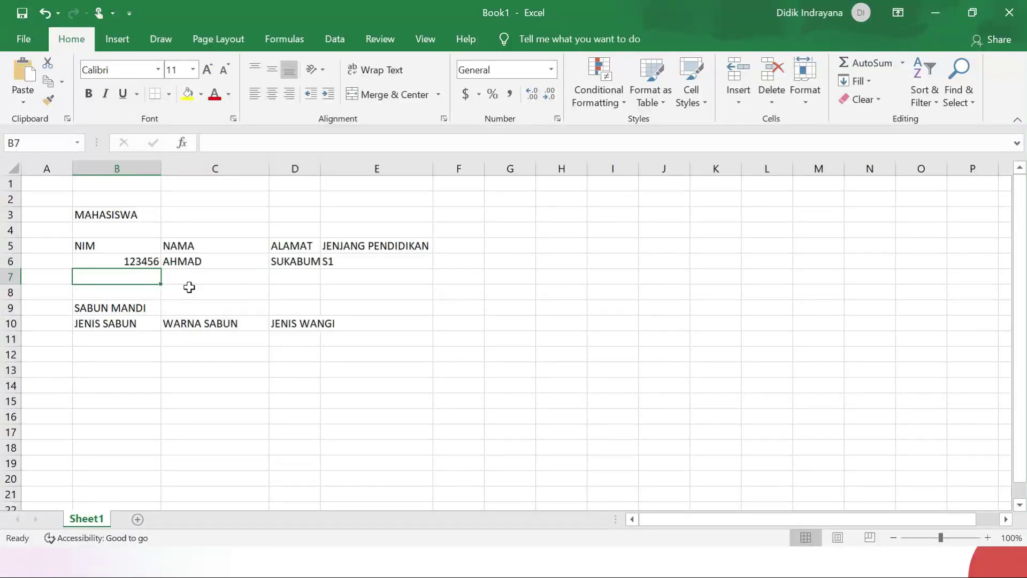
Fill row 7 with the second student's NIM, name, city BANDUNG and education level S1.
text(65432)
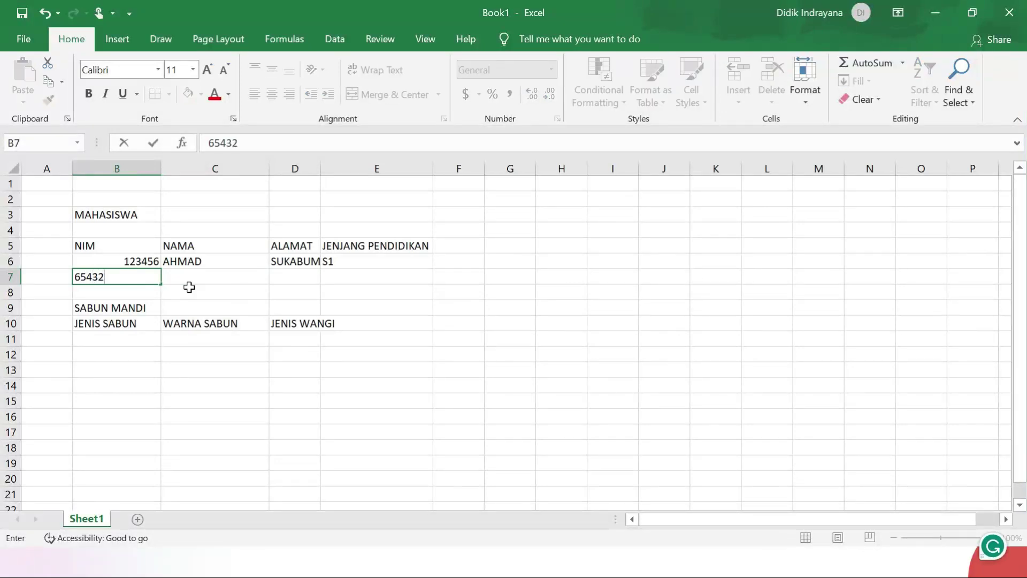
text(1)
key(Tab)
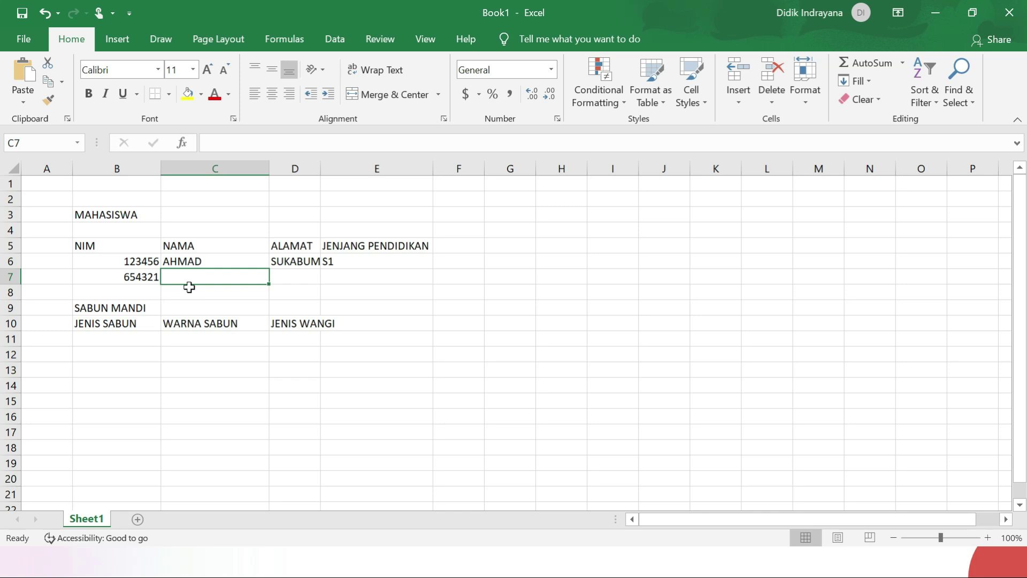
text(BUDI)
key(Tab)
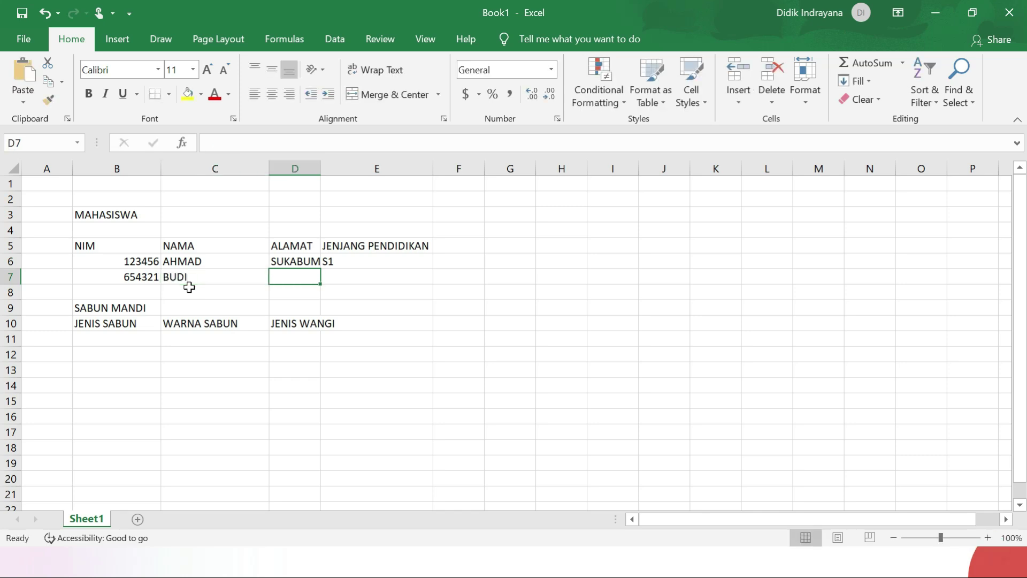
text(BANDUNG)
key(Tab)
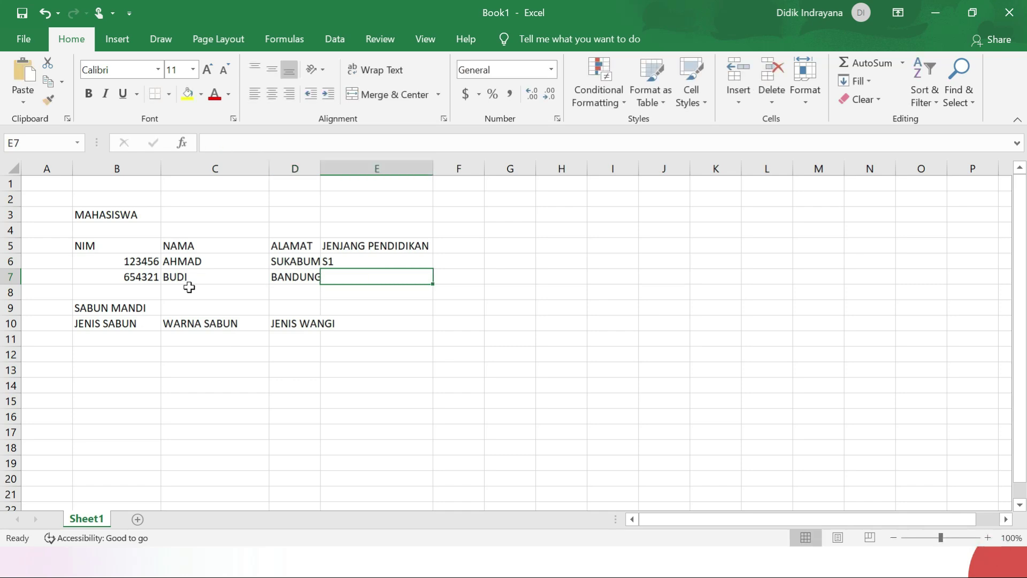
text(S1)
key(Return)
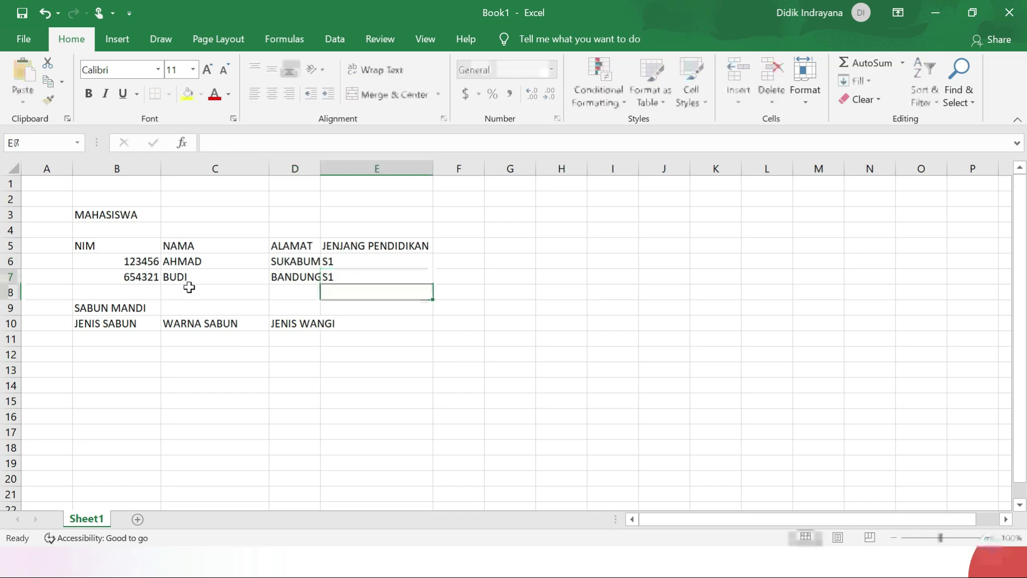
Fill the first student row, B6:E6, with yellow and label it RECORD in cell G6.
click(123, 258)
drag(122, 258, 393, 262)
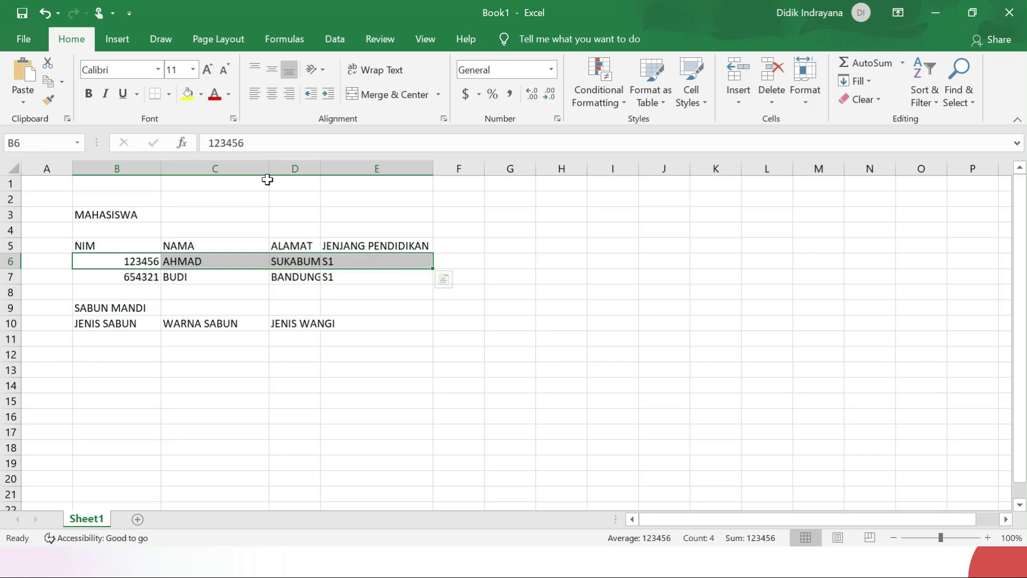
click(187, 94)
click(509, 261)
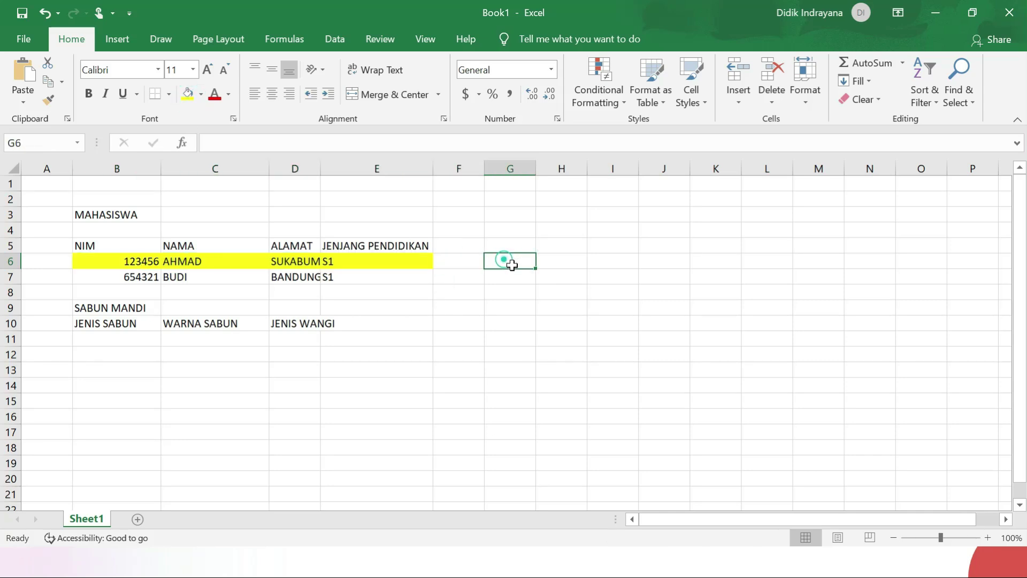
text(RECORD)
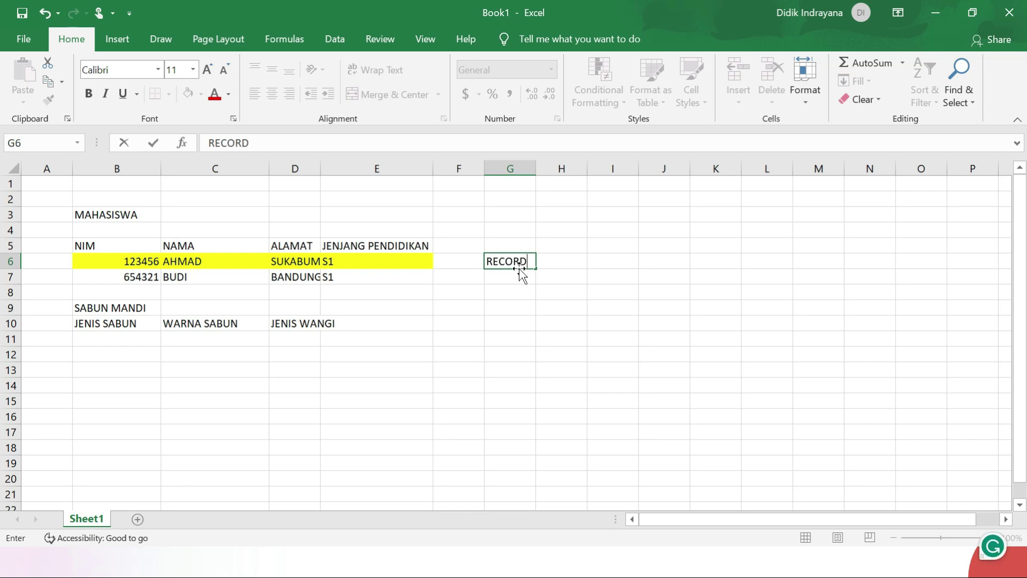
key(Return)
click(401, 309)
drag(144, 277, 396, 276)
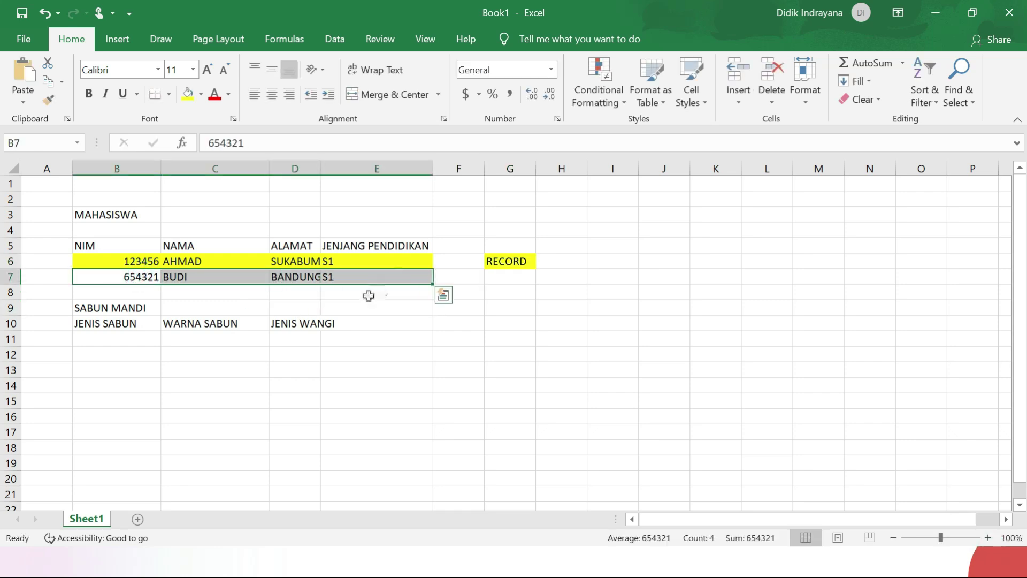
click(275, 357)
click(275, 287)
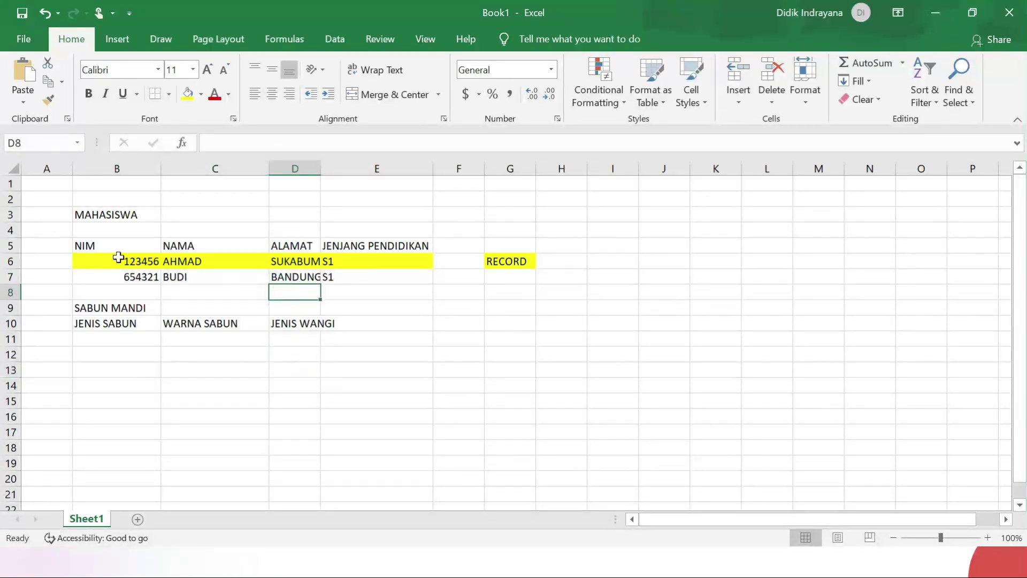
Fill the MAHASISWA header row, B5:E5, with light blue and label it FIELD in cell G5.
drag(83, 245, 425, 243)
click(202, 96)
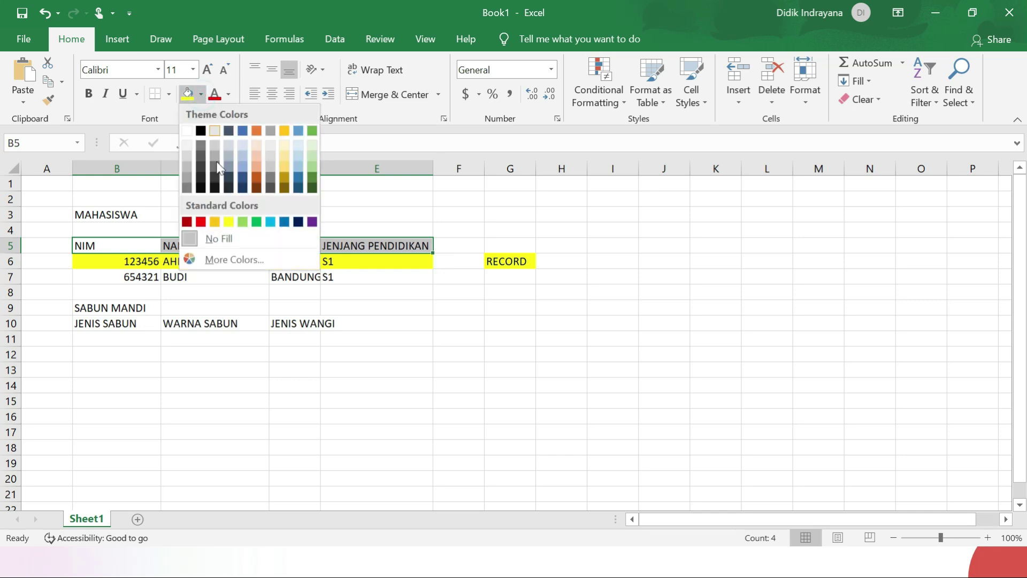
click(299, 168)
click(514, 245)
text(FIELD)
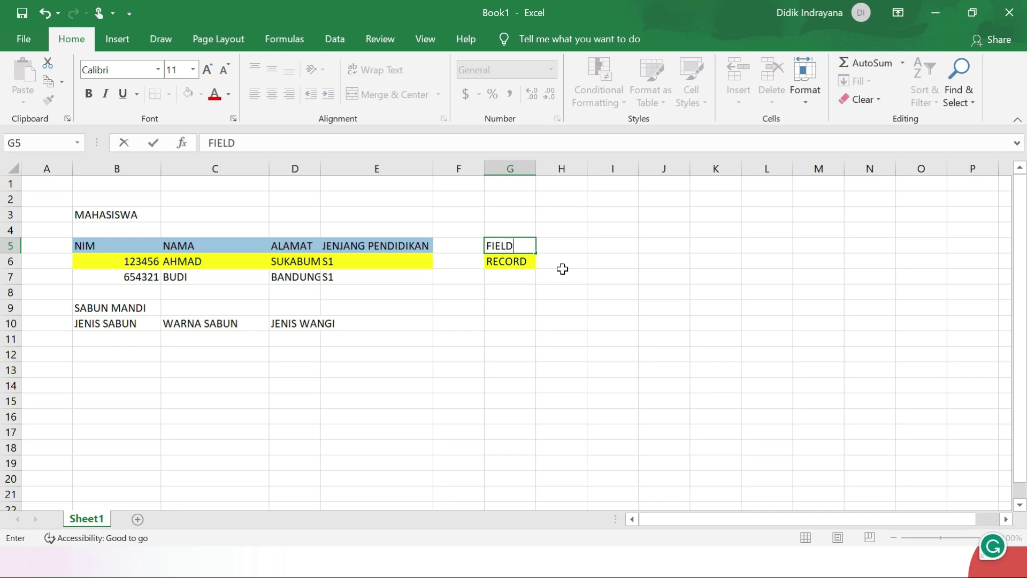
key(Return)
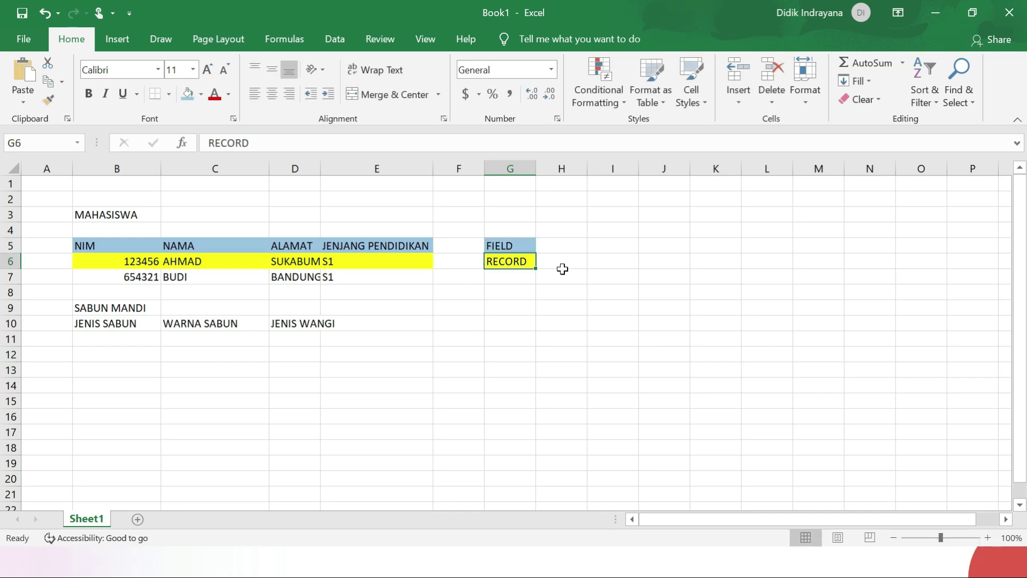
drag(127, 261, 377, 261)
drag(138, 276, 408, 277)
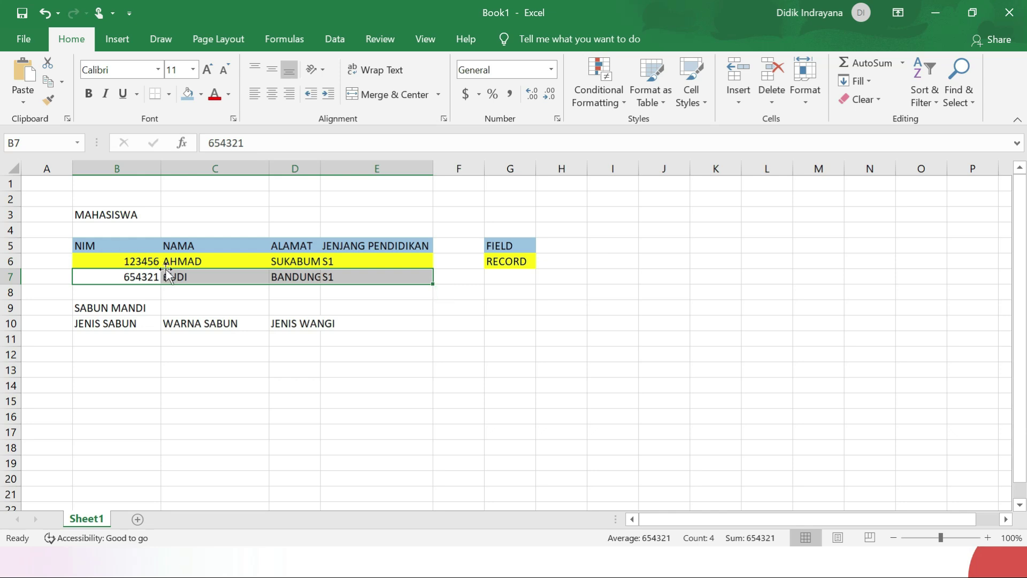
click(146, 262)
click(147, 247)
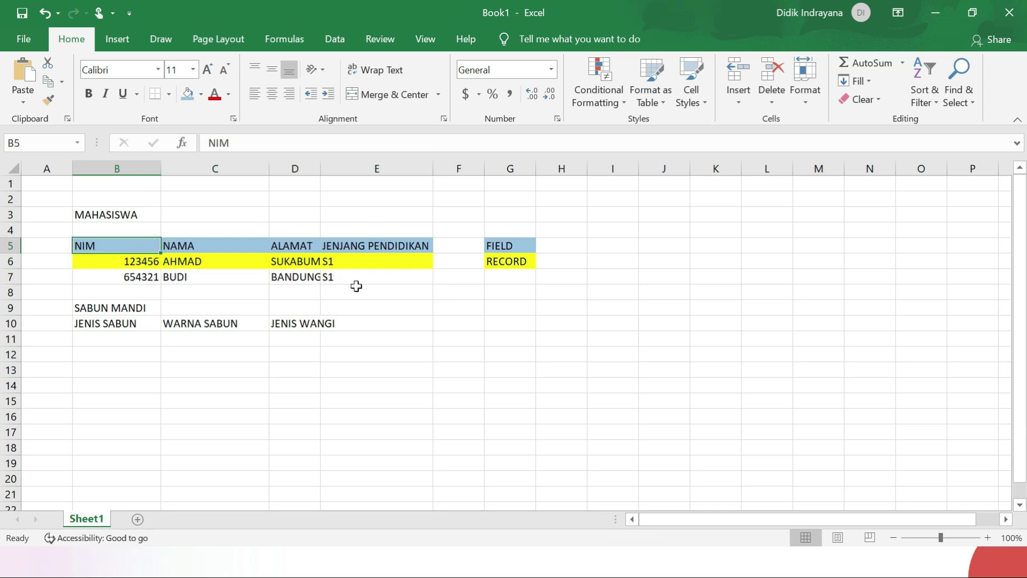
Enter 15 KARAKTER in cell I5 and fit the width of column I to the text.
click(622, 245)
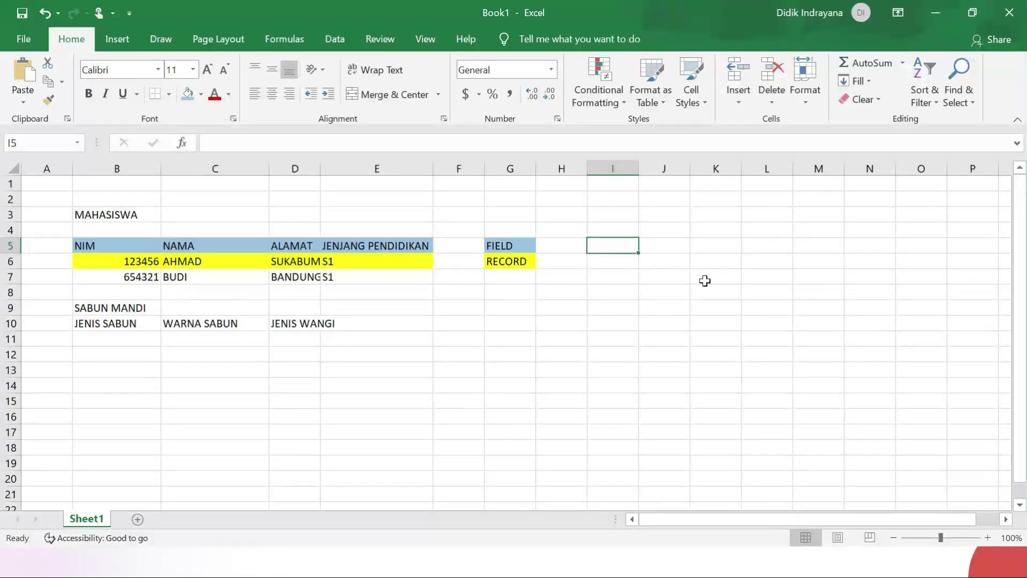
text(1)
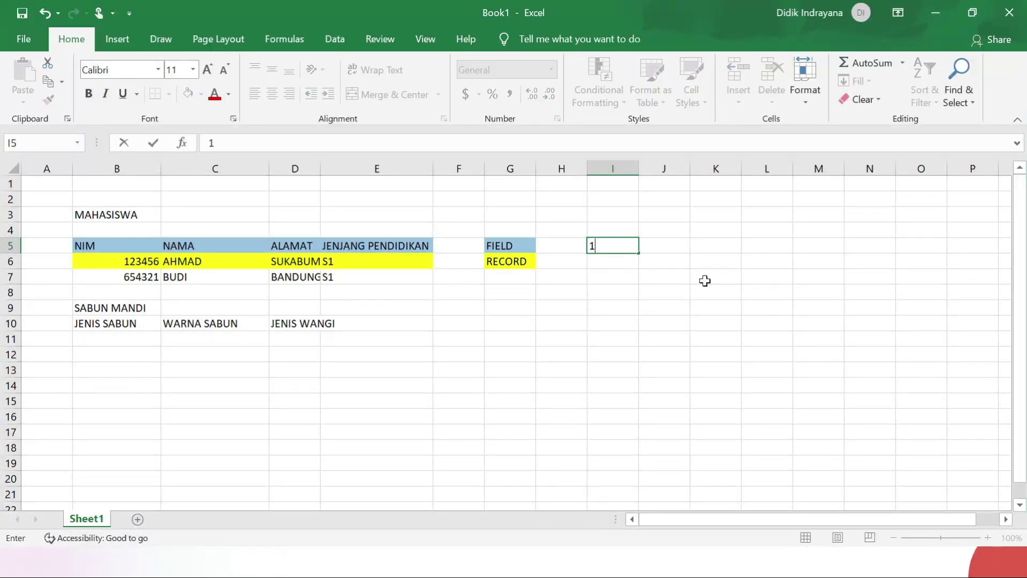
text(5 KARAKTER)
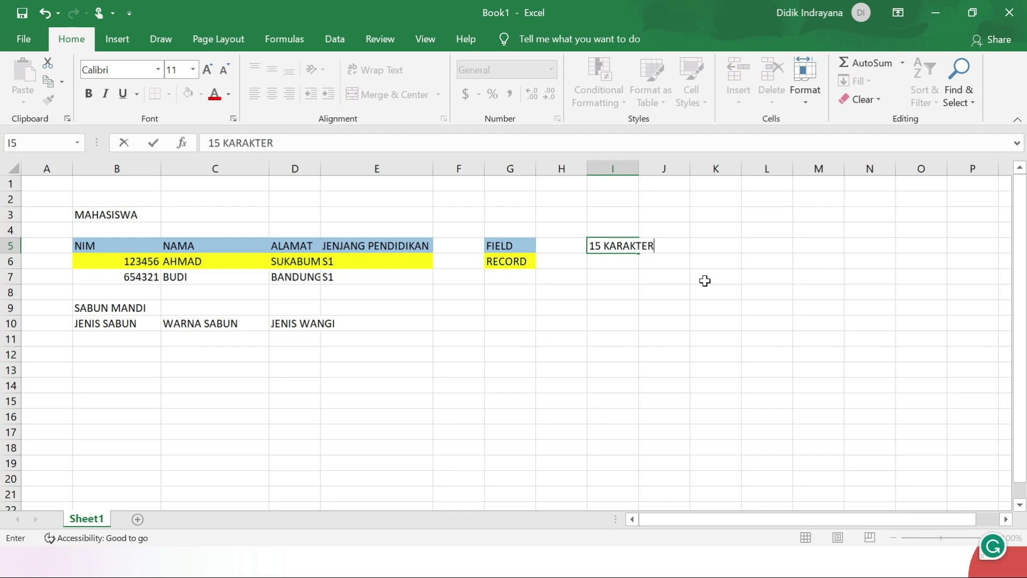
key(Return)
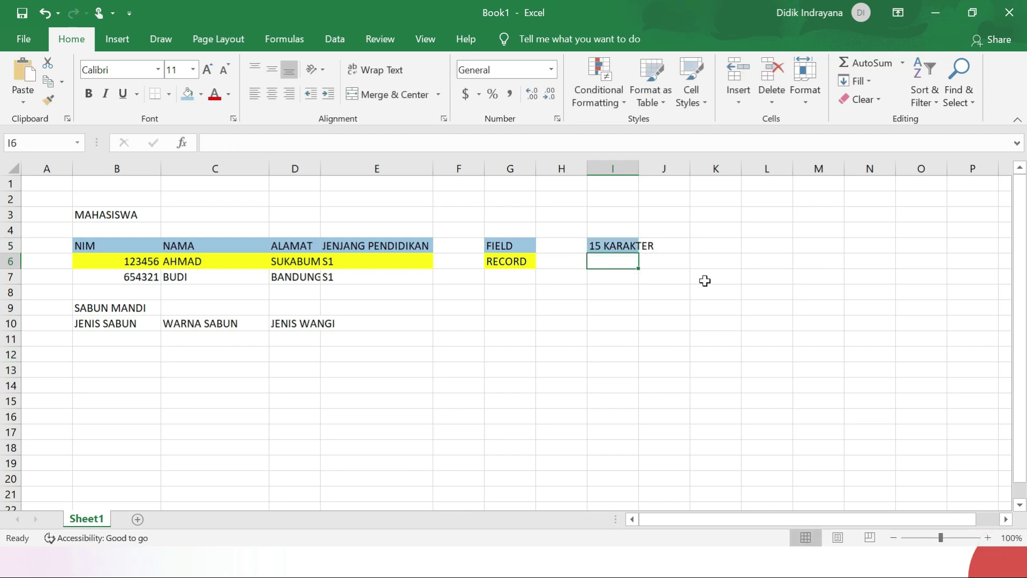
double_click(642, 169)
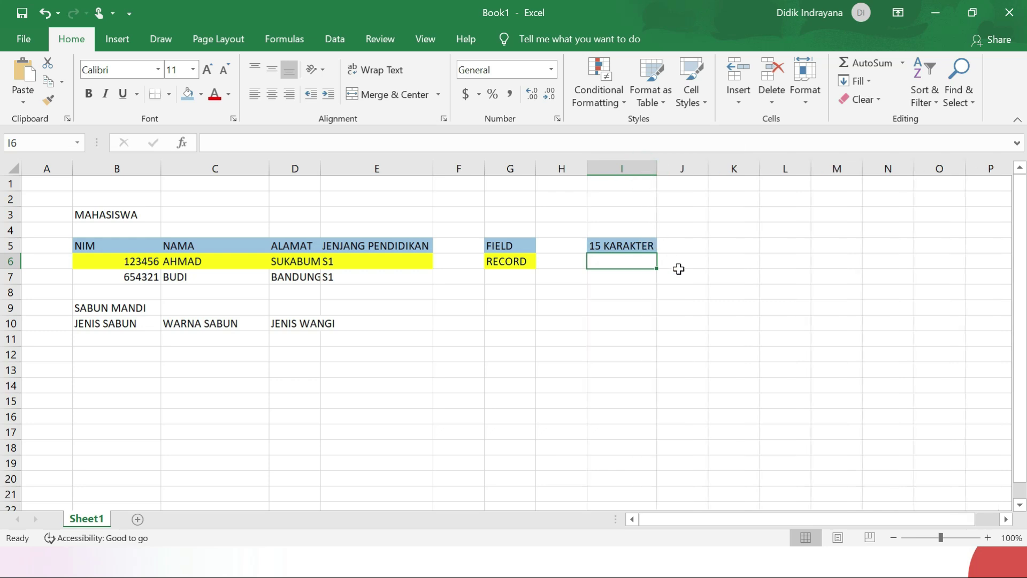
click(610, 293)
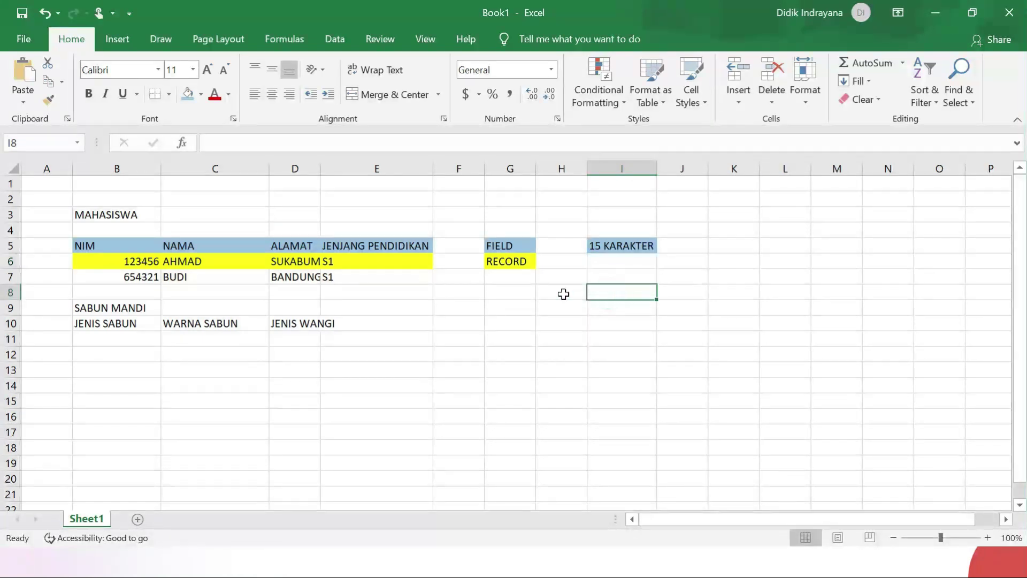
click(612, 263)
click(614, 275)
click(613, 293)
click(609, 262)
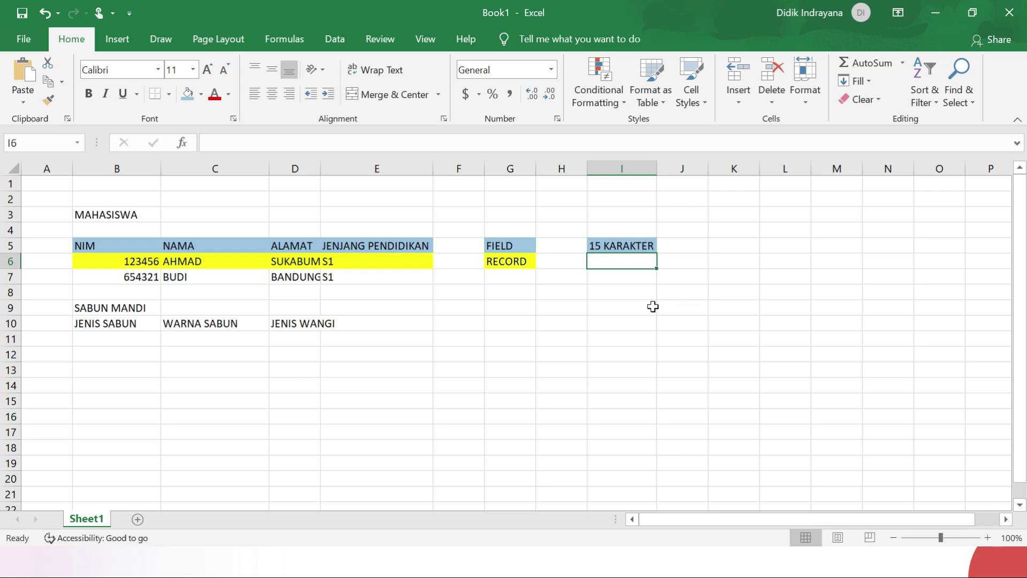
click(683, 263)
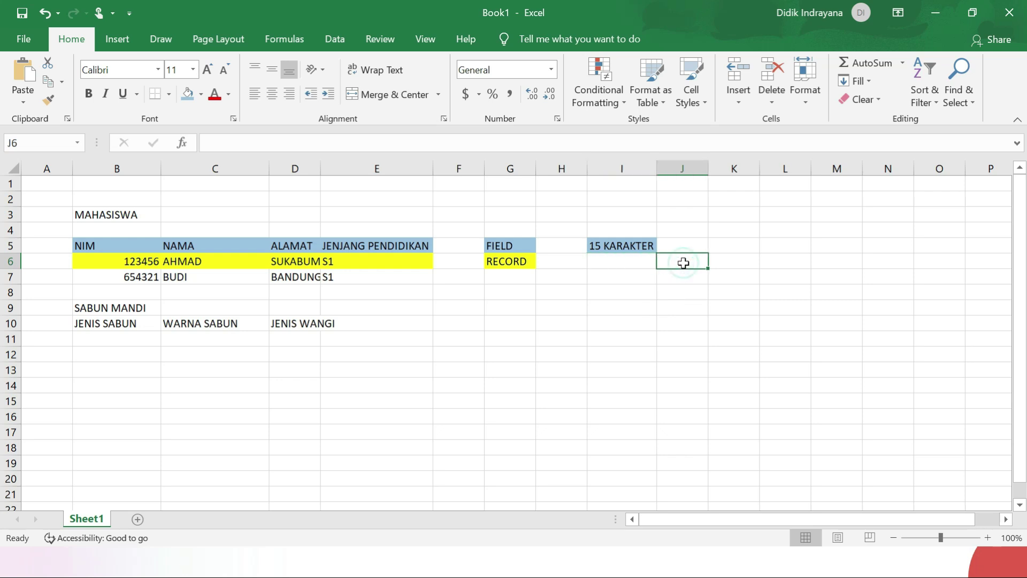
click(680, 276)
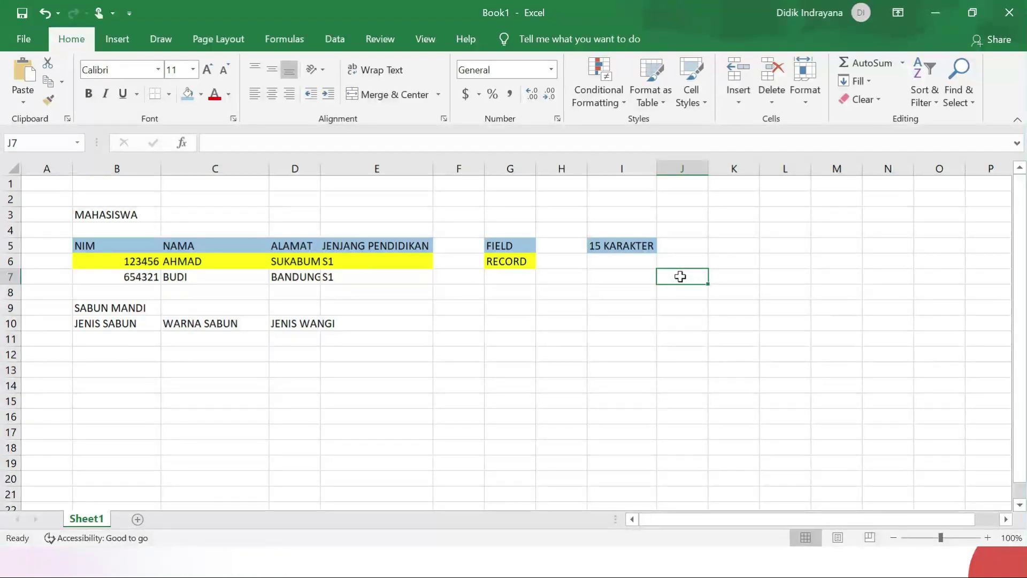
click(631, 260)
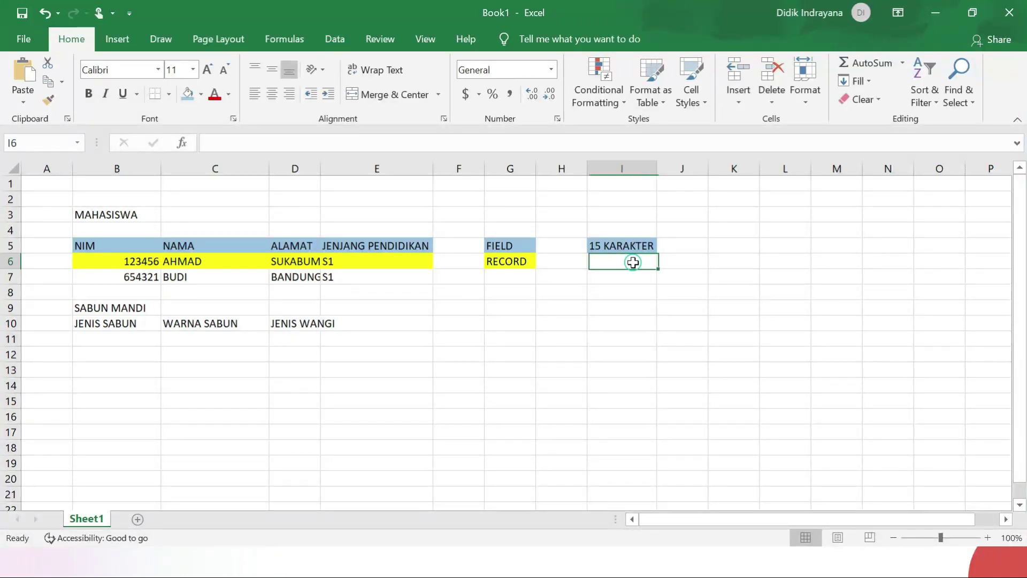
Go through the MAHASISWA table's header fields and the entries below NAMA.
click(111, 244)
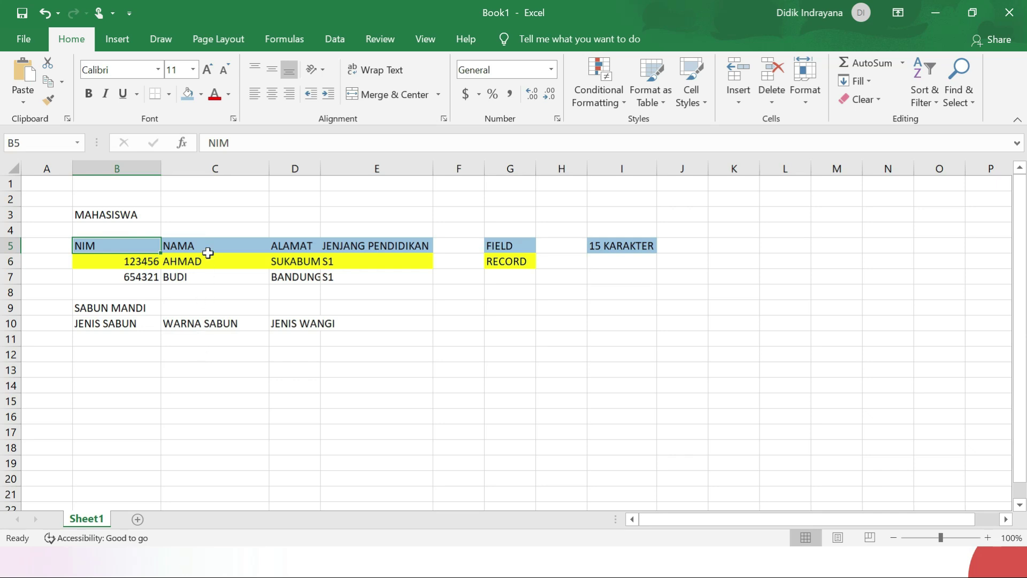
click(208, 244)
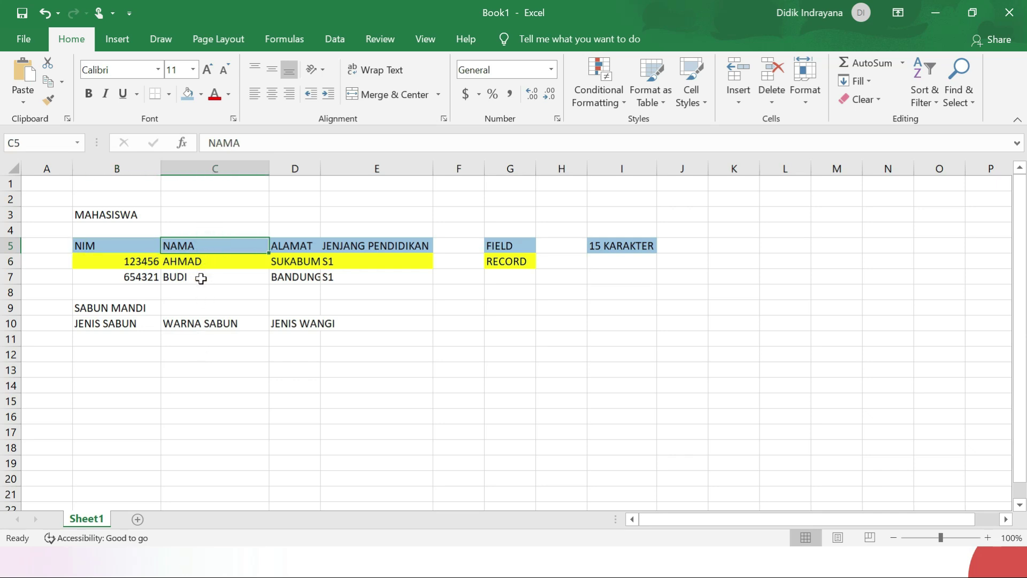
click(201, 278)
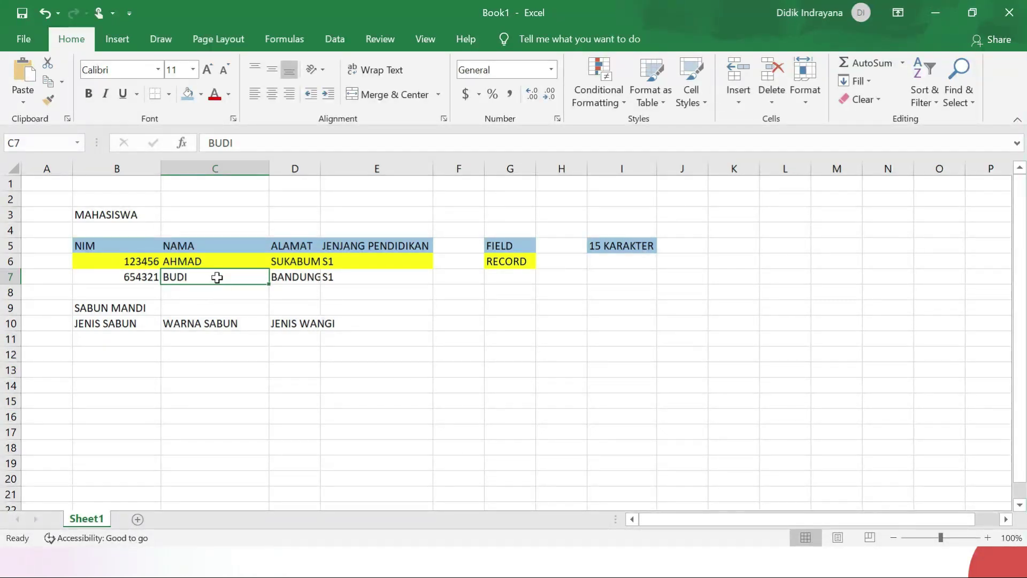
click(620, 281)
click(245, 247)
click(113, 246)
click(206, 245)
click(314, 243)
click(216, 260)
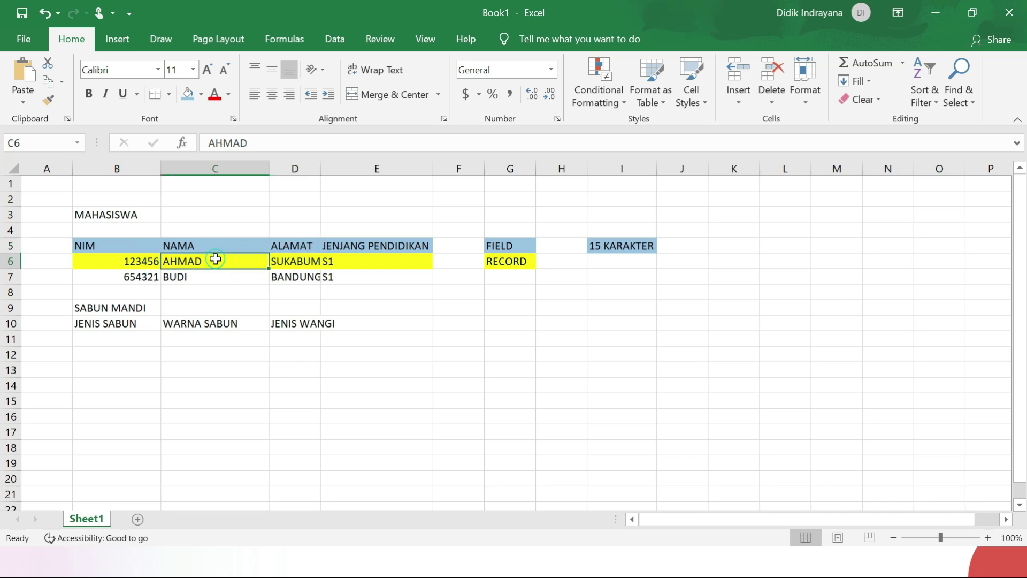
click(213, 277)
click(213, 291)
click(214, 306)
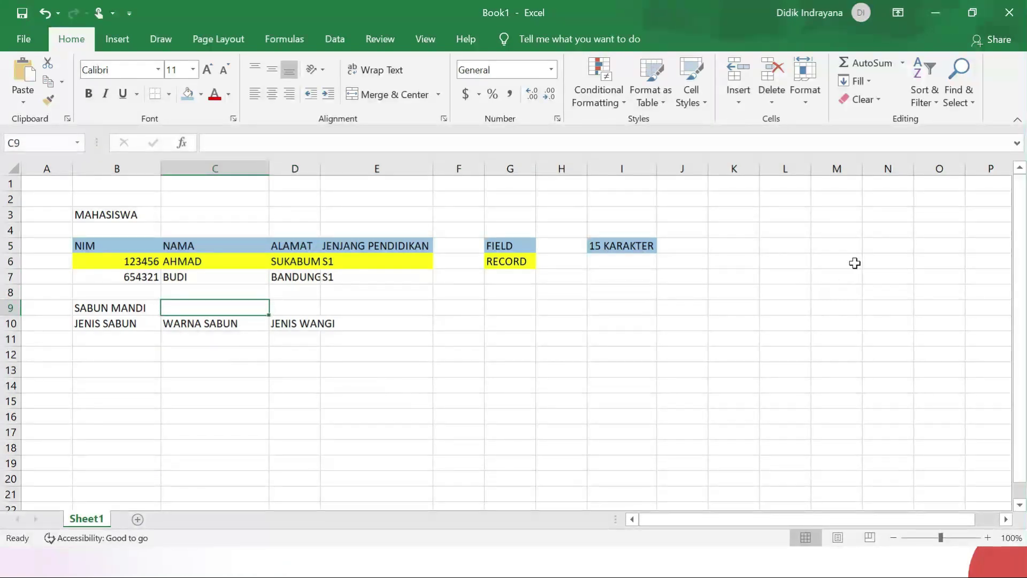
Switch to the browser article on database structure and read the definition under Pengertian File.
click(935, 13)
key(alt+Tab)
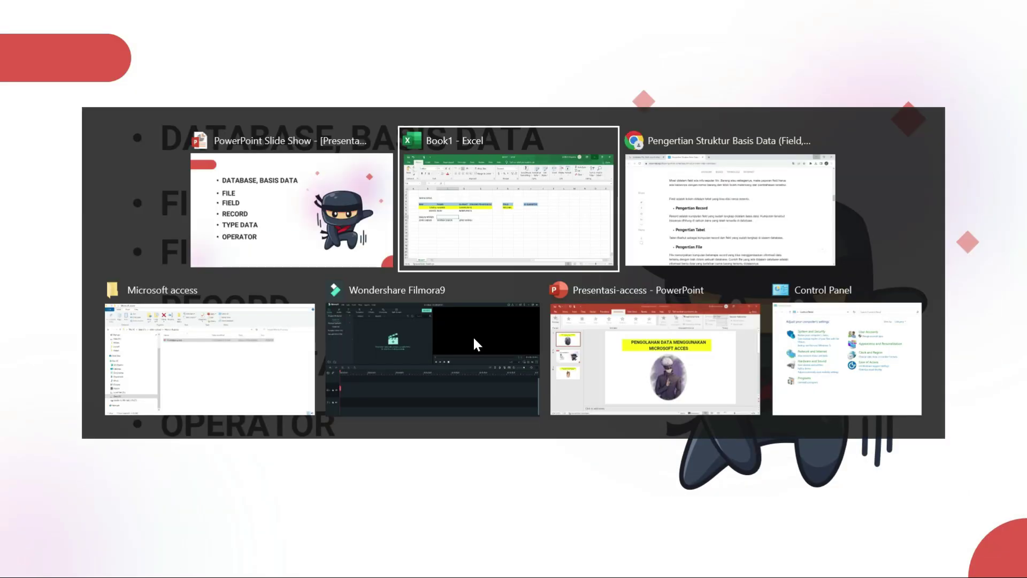
click(683, 246)
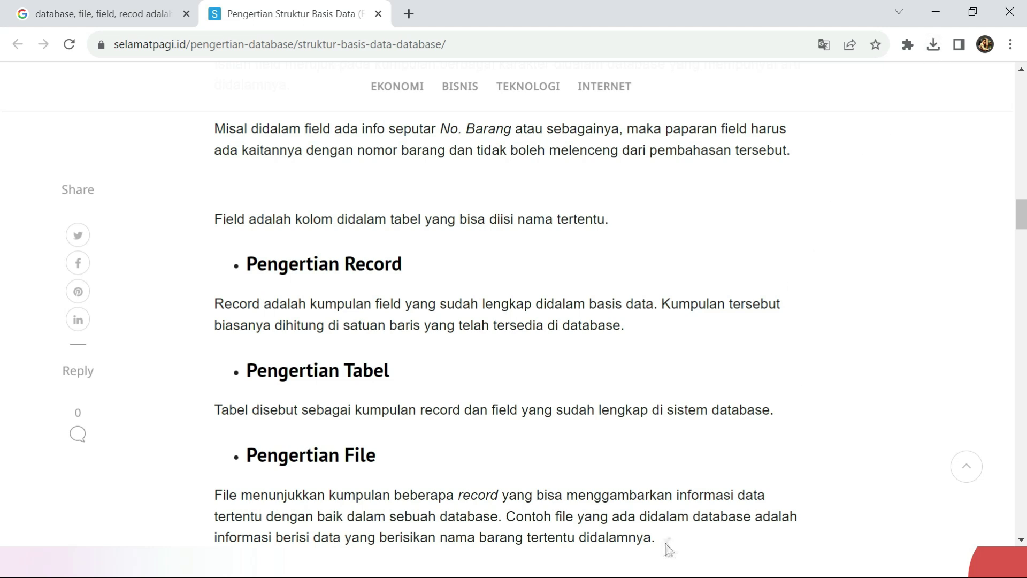
drag(738, 495, 495, 537)
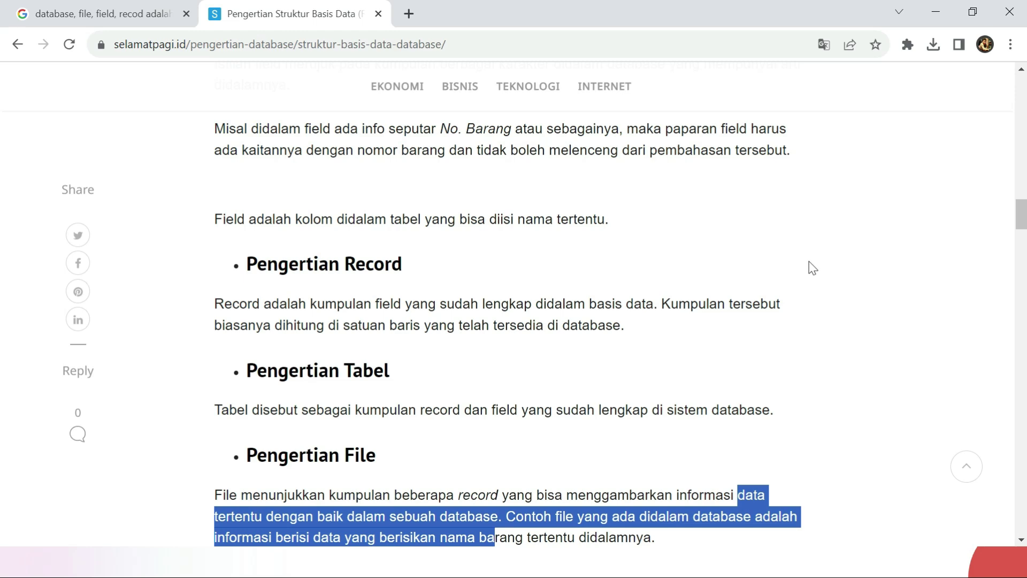
Switch back to Excel and clear the contents of column I.
key(alt+Tab)
key(Tab)
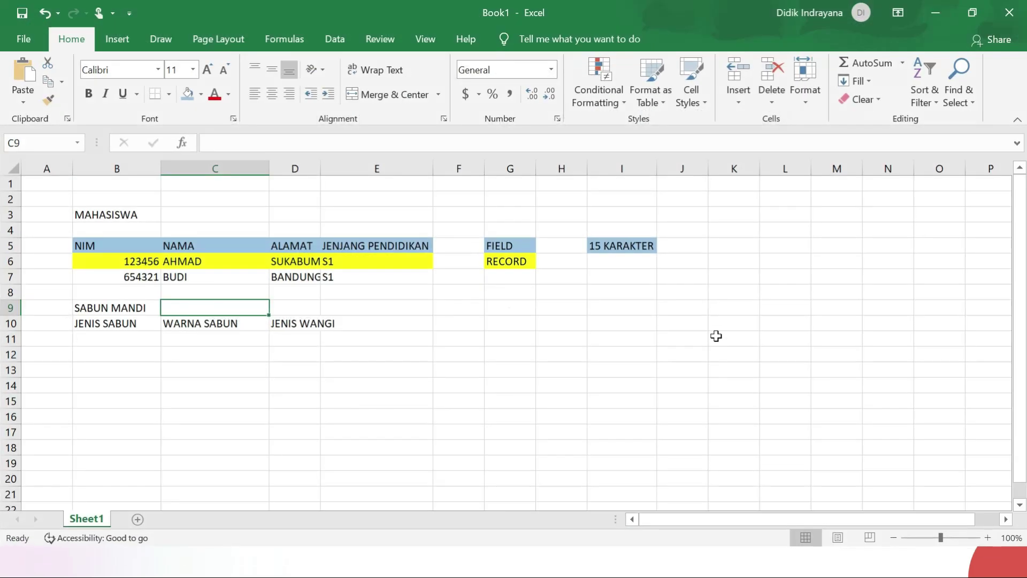
click(648, 374)
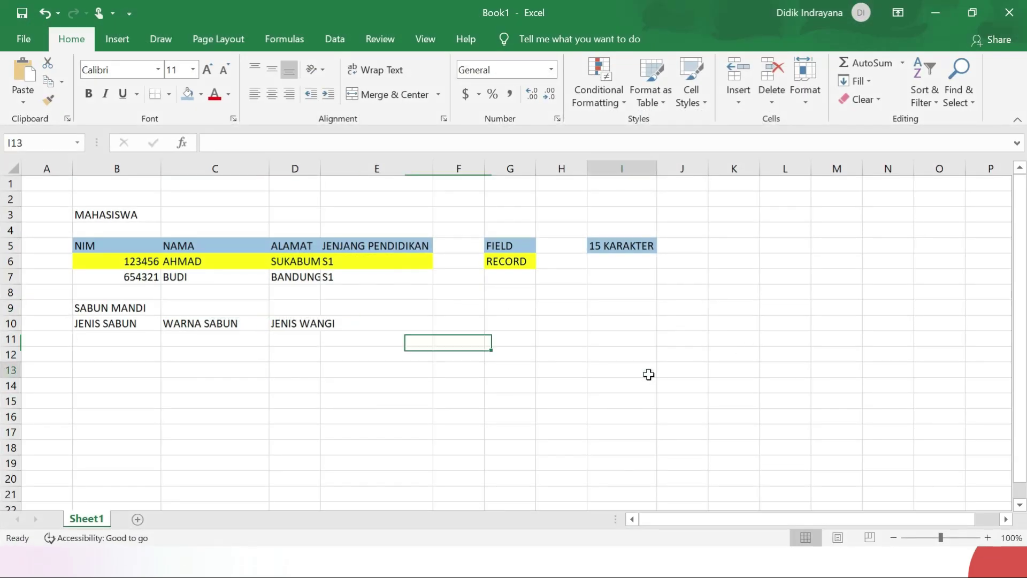
click(604, 170)
key(Delete)
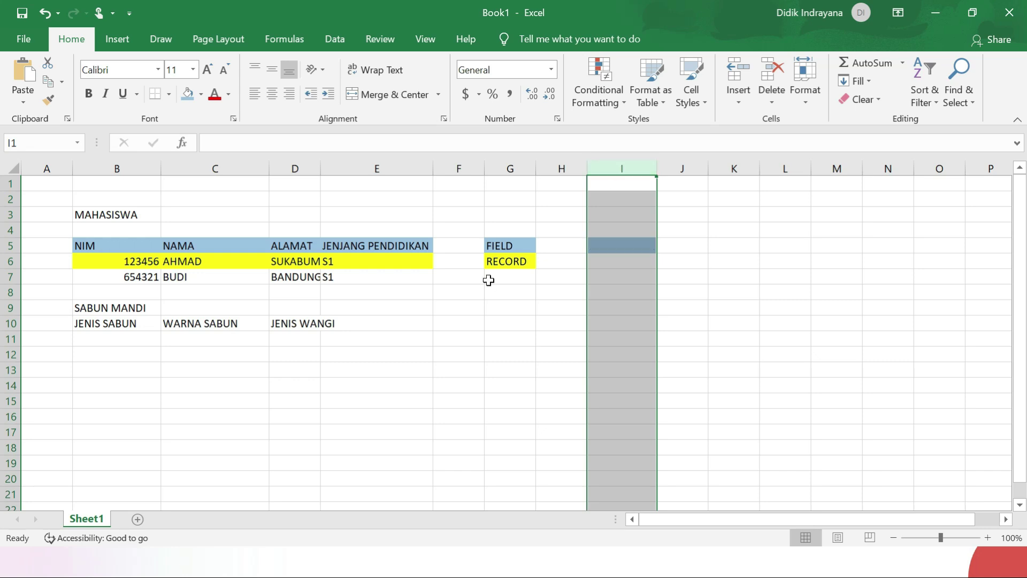
click(470, 355)
Apply all borders to the MAHASISWA table in B5:E7.
drag(81, 244, 423, 276)
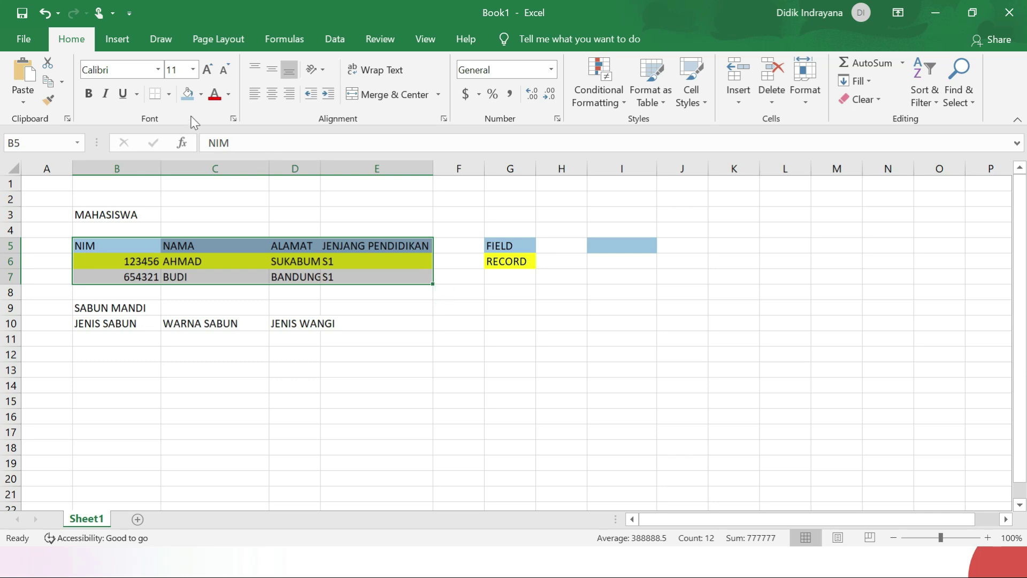
click(168, 94)
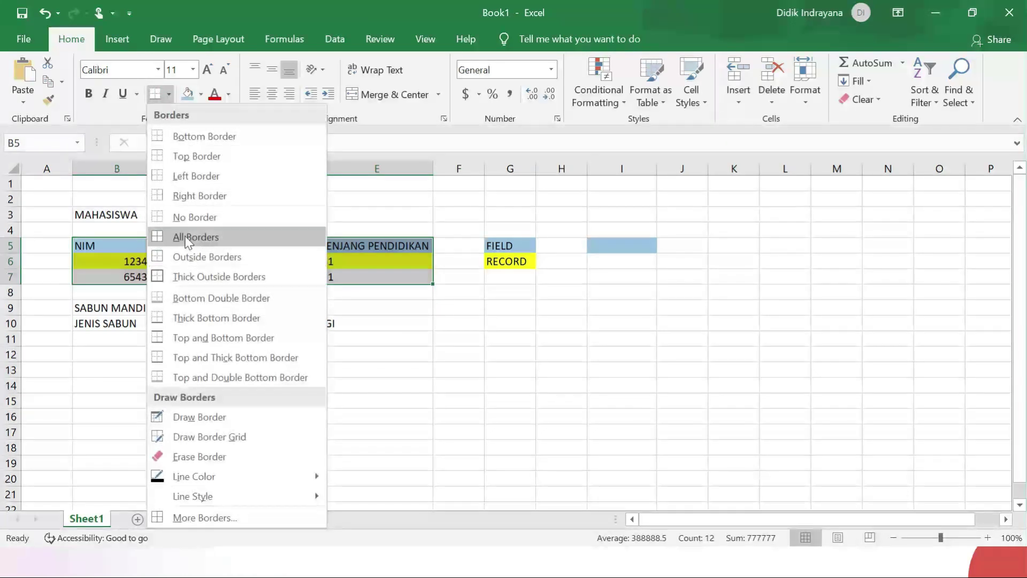
click(177, 237)
click(407, 368)
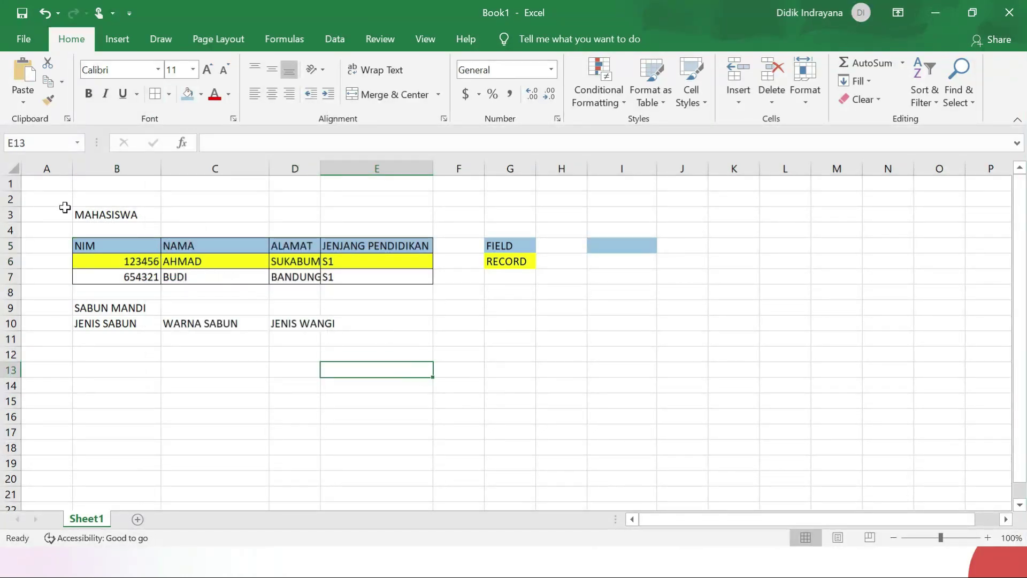
Enclose the area A2:F8 around the MAHASISWA table in a thick outside border and label it FILE in cell G2.
drag(46, 195, 454, 294)
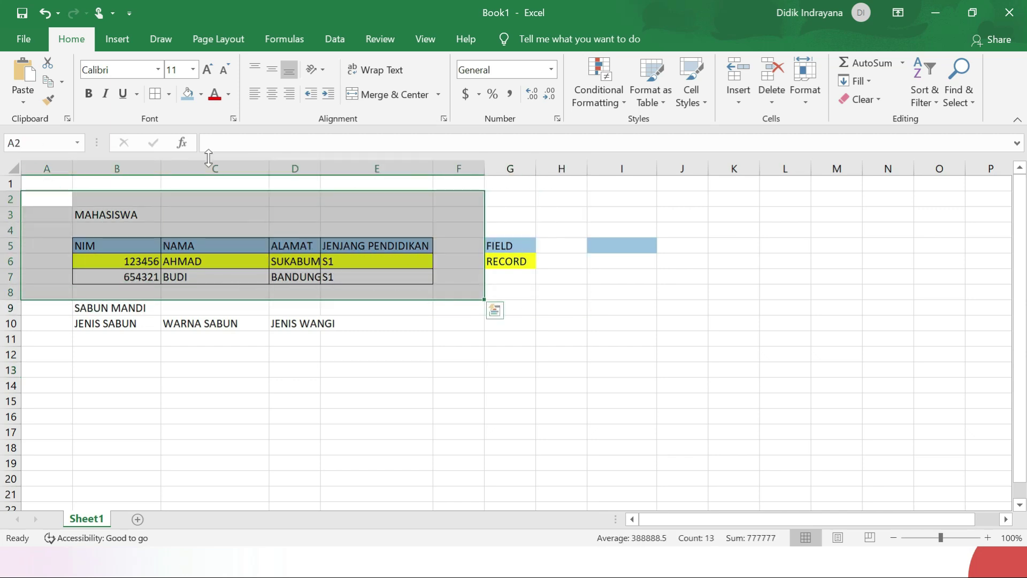
click(169, 94)
click(182, 276)
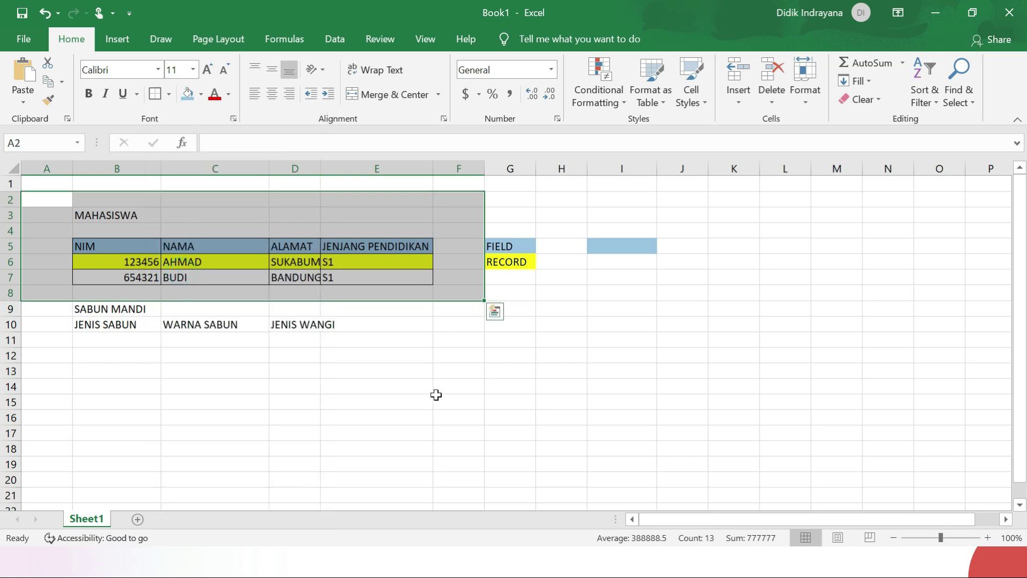
click(436, 396)
click(517, 201)
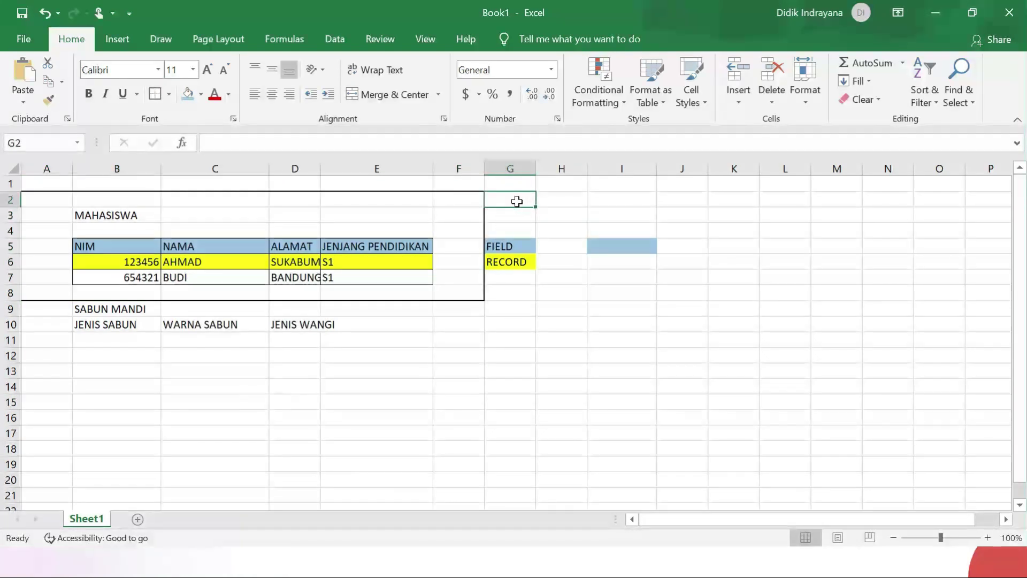
text(FILE)
key(Return)
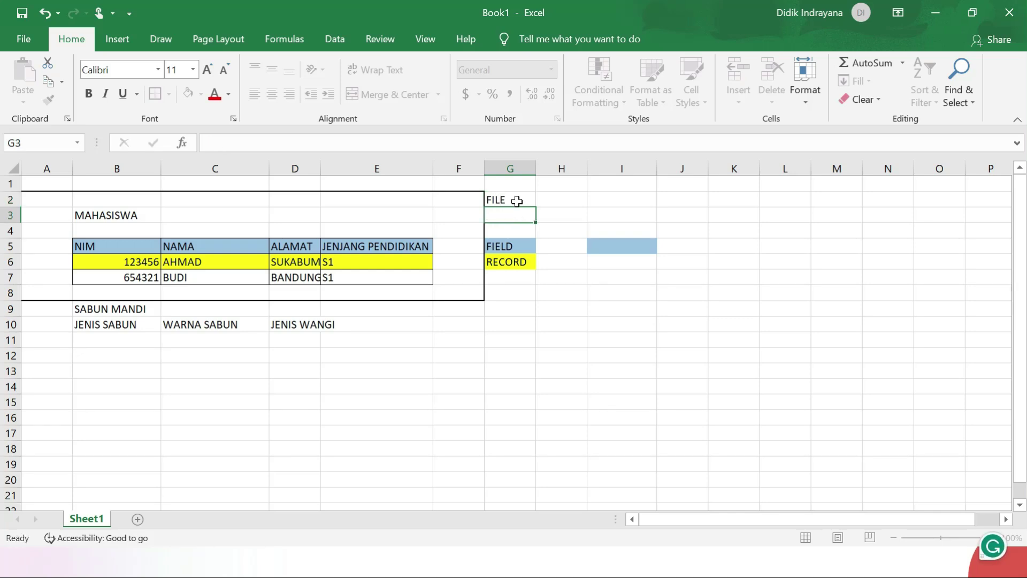
Review the MAHASISWA table by pointing out its title, the field headings in row 5 and the record values in rows 6 and 7.
click(539, 356)
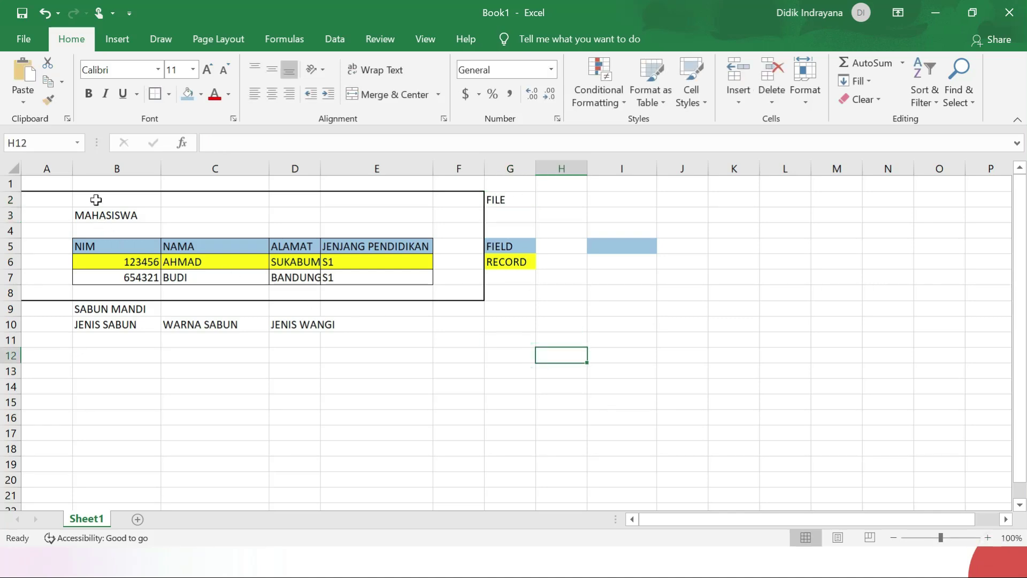
click(118, 217)
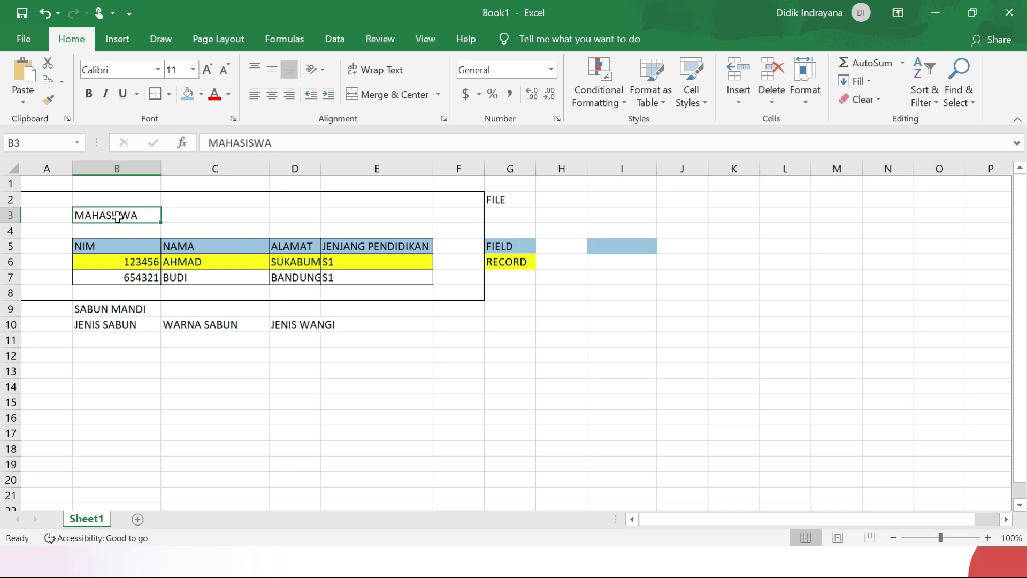
click(110, 246)
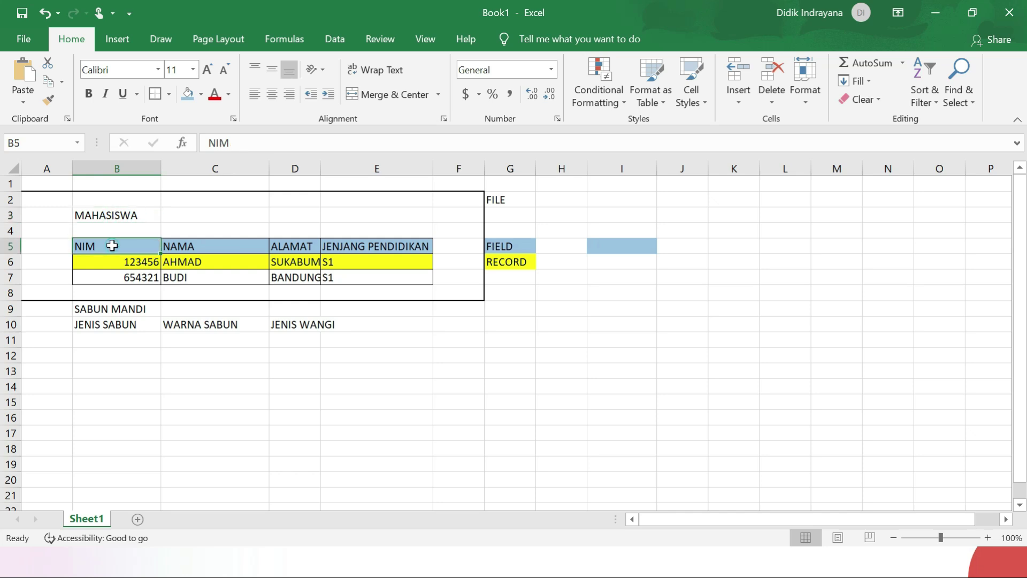
click(213, 246)
click(294, 247)
click(390, 246)
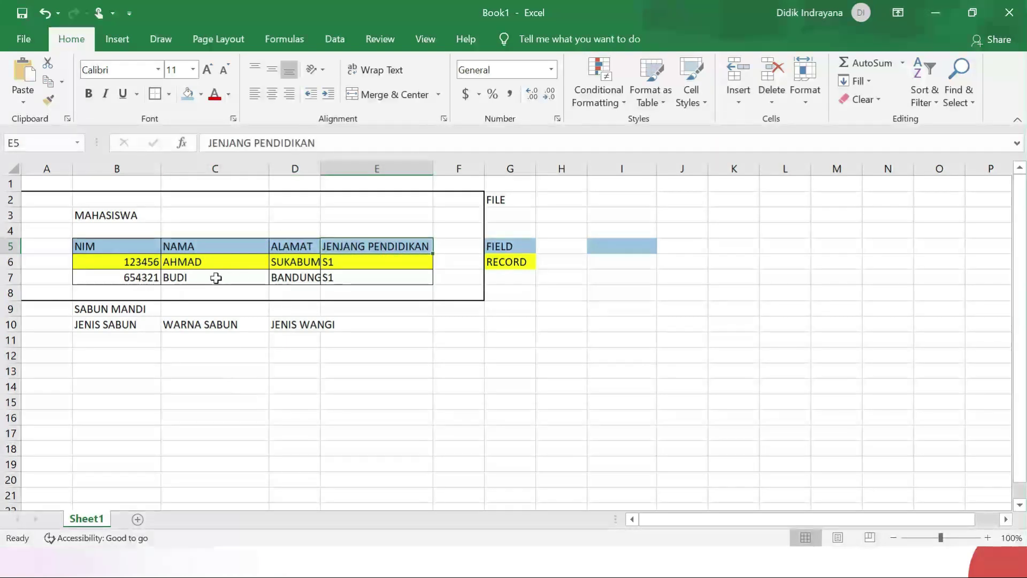
click(140, 262)
click(196, 262)
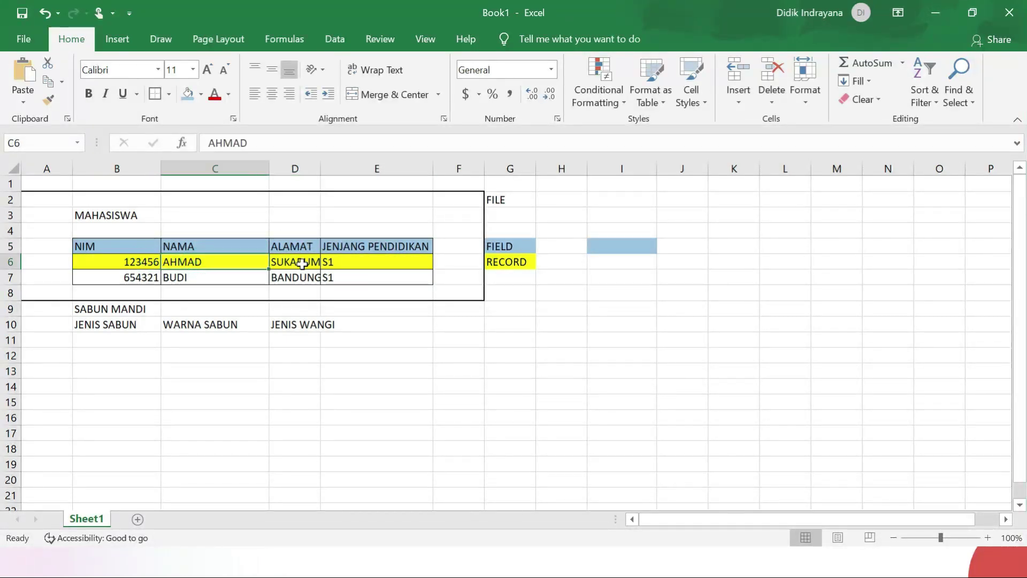
click(302, 262)
click(302, 284)
click(185, 280)
click(115, 264)
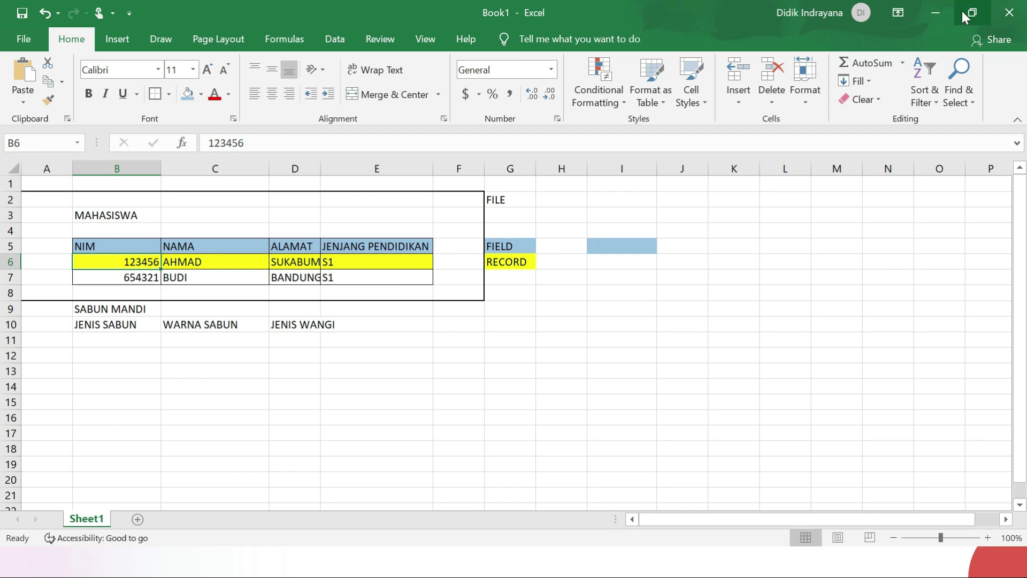
Switch to the browser article and read the sections Pengertian Data and Pengertian Basis Data atau Database.
click(946, 11)
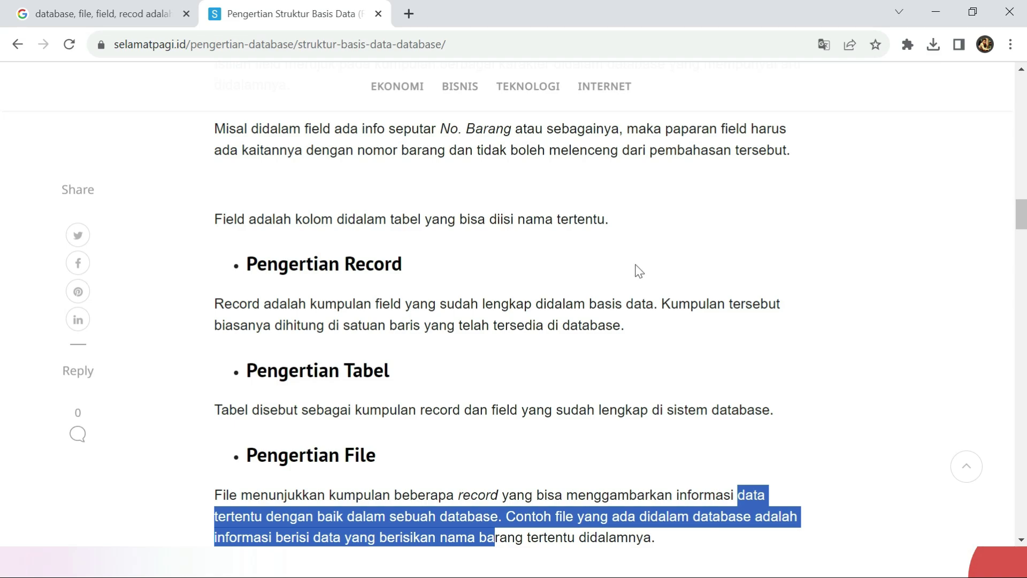
scroll(638, 270, down, 7)
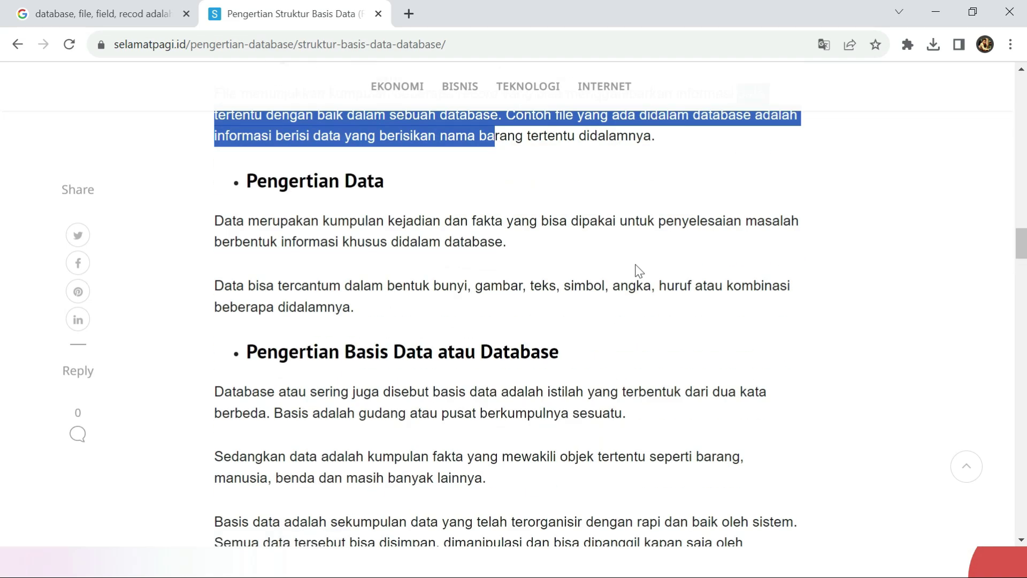
scroll(638, 270, down, 3)
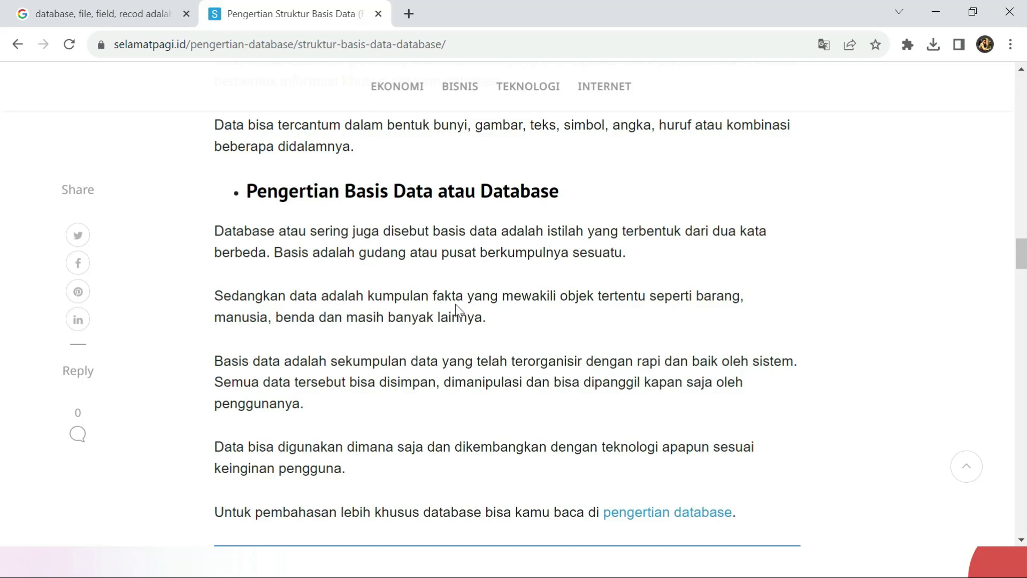
drag(502, 296, 692, 295)
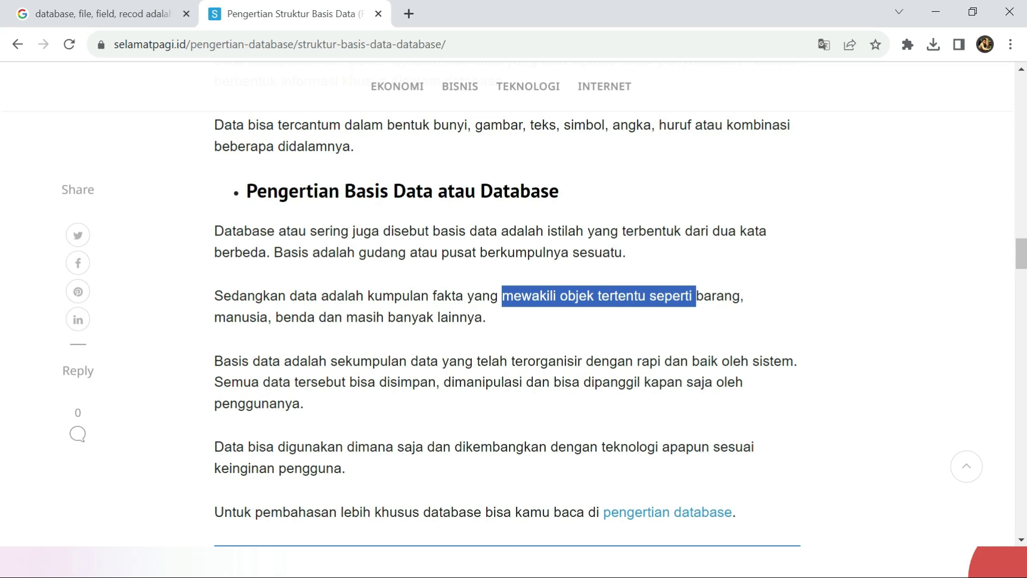
click(603, 294)
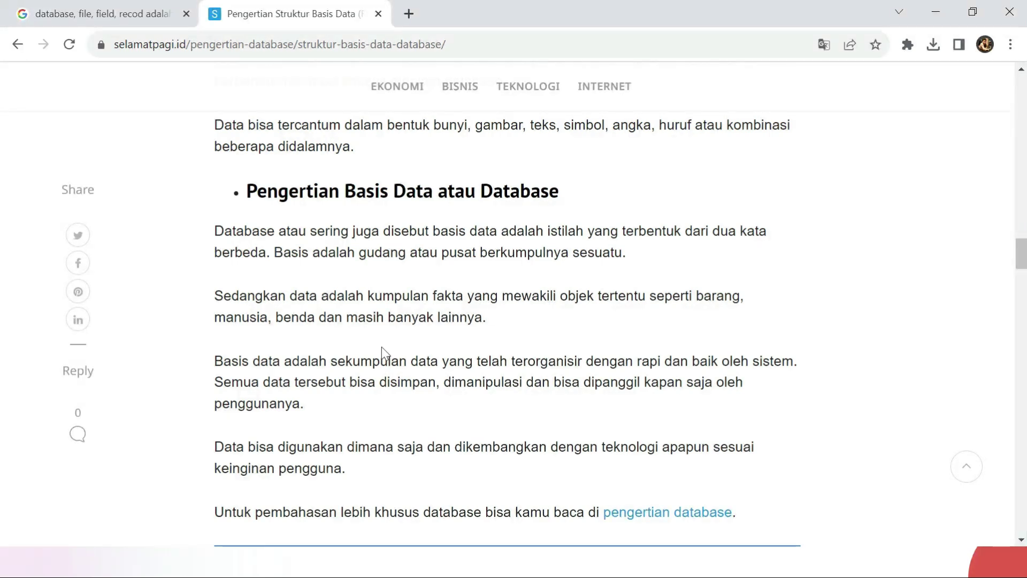
scroll(385, 353, down, 3)
scroll(507, 329, up, 15)
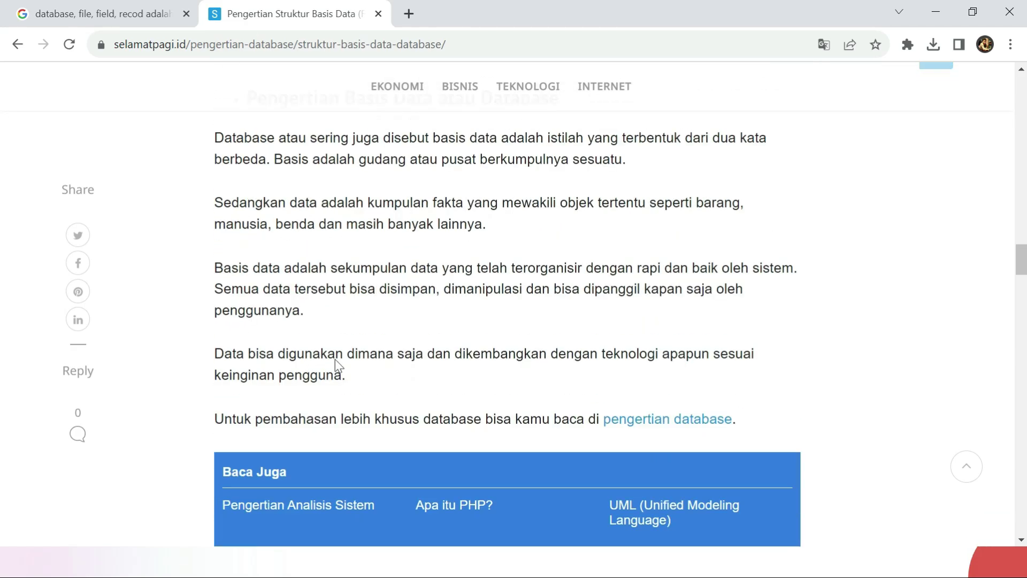
scroll(334, 364, up, 12)
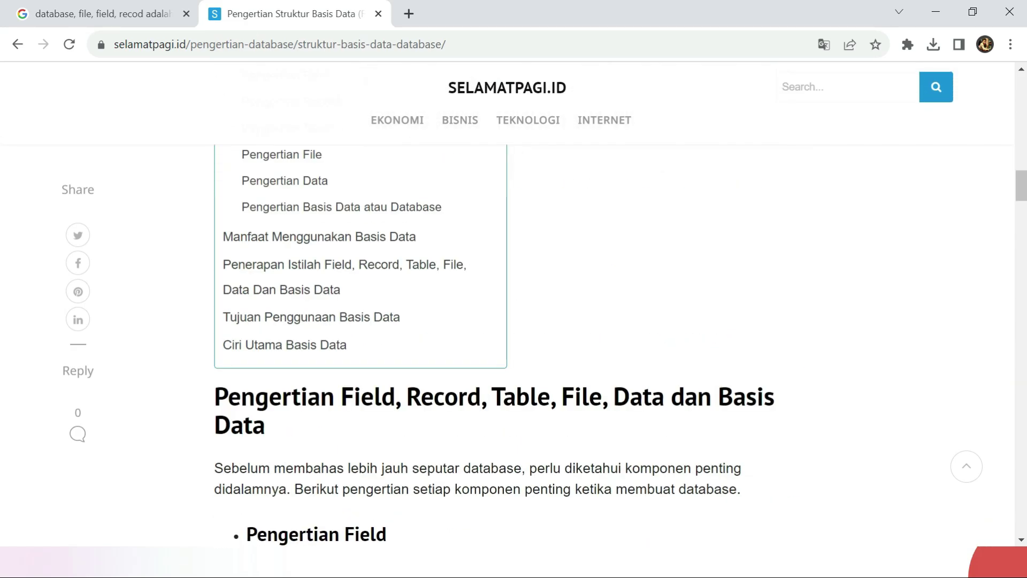
scroll(421, 378, up, 5)
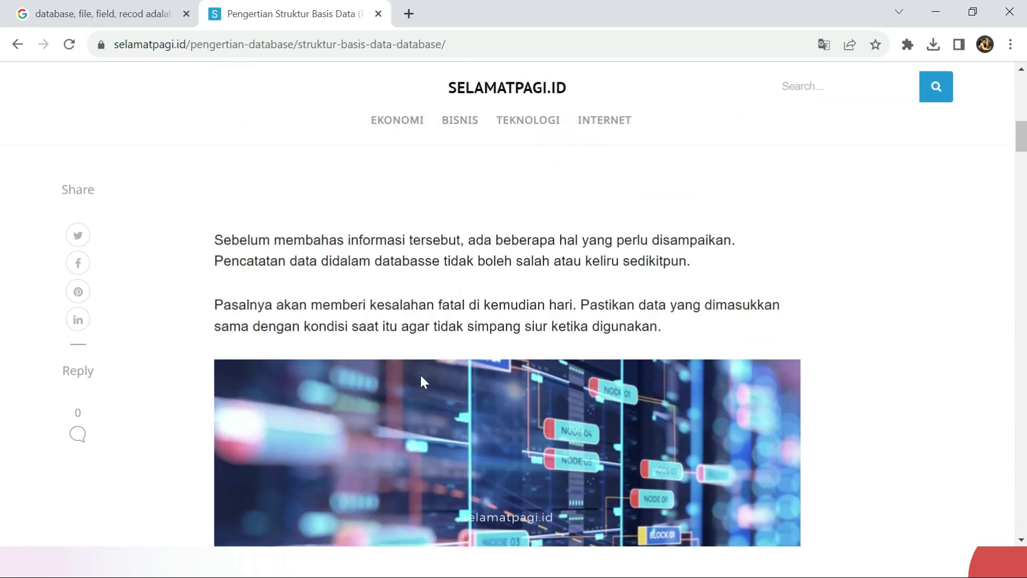
scroll(421, 377, up, 5)
scroll(422, 381, up, 5)
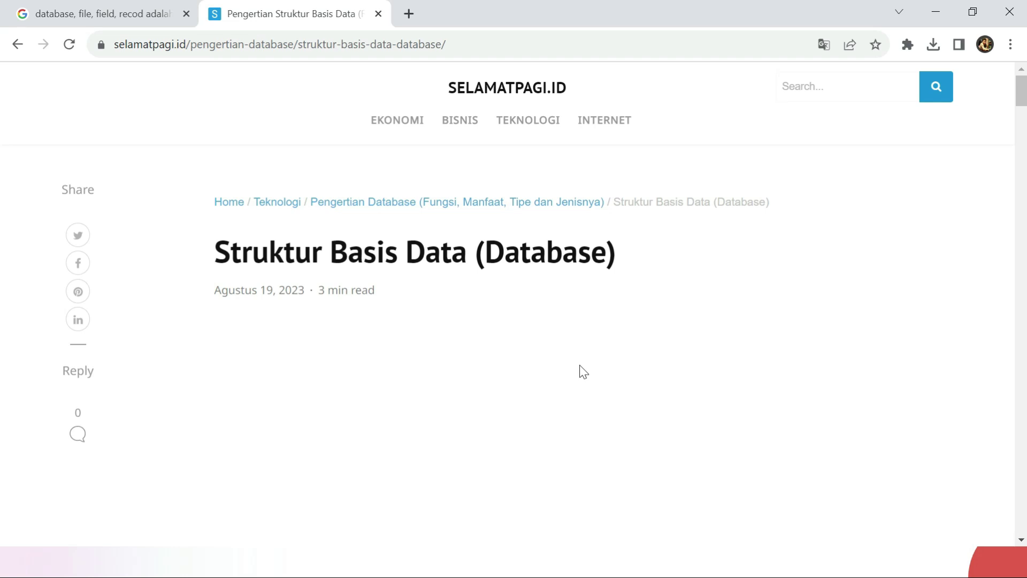
Switch to the PowerPoint slide show, advance to the PENGOLAHAN DATA PENANAMAN BUAH MANGGA slide, end the show and minimize the presentation.
click(935, 15)
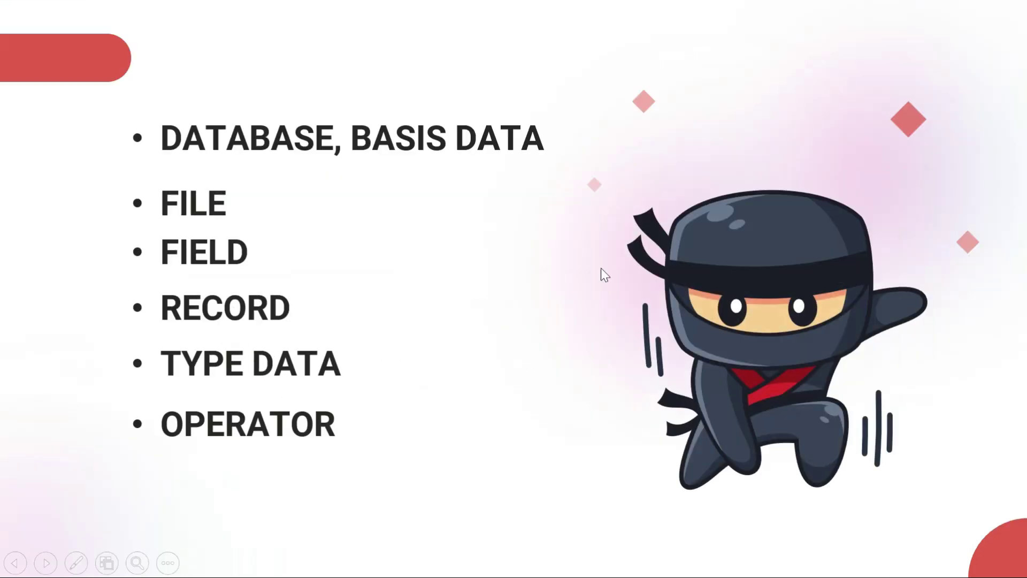
click(779, 272)
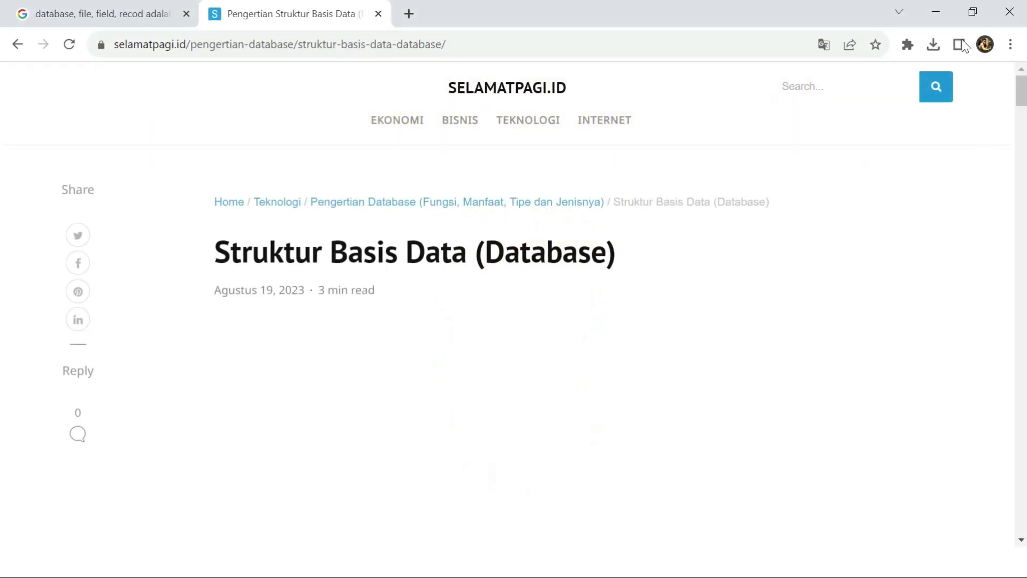
click(945, 7)
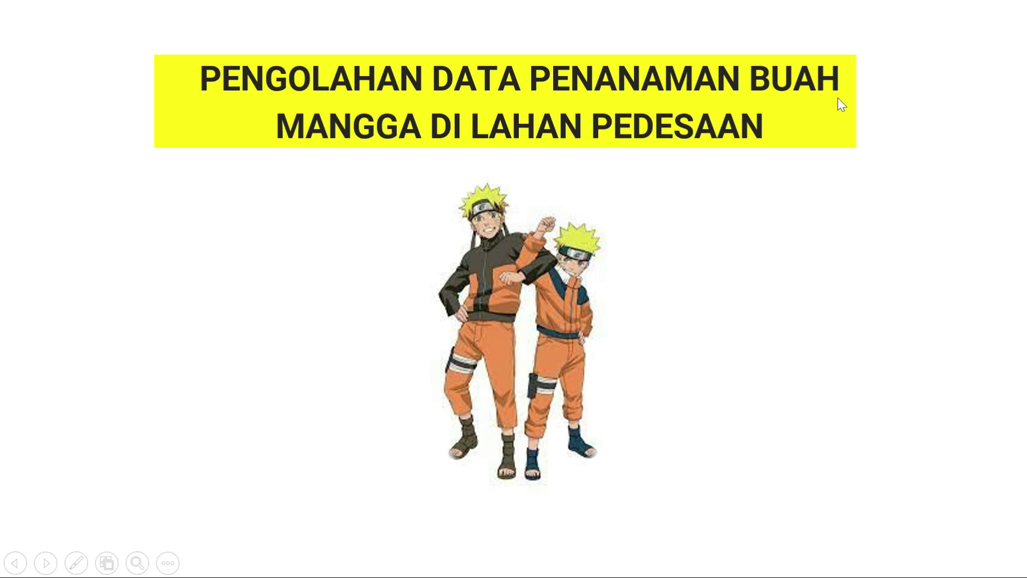
key(Escape)
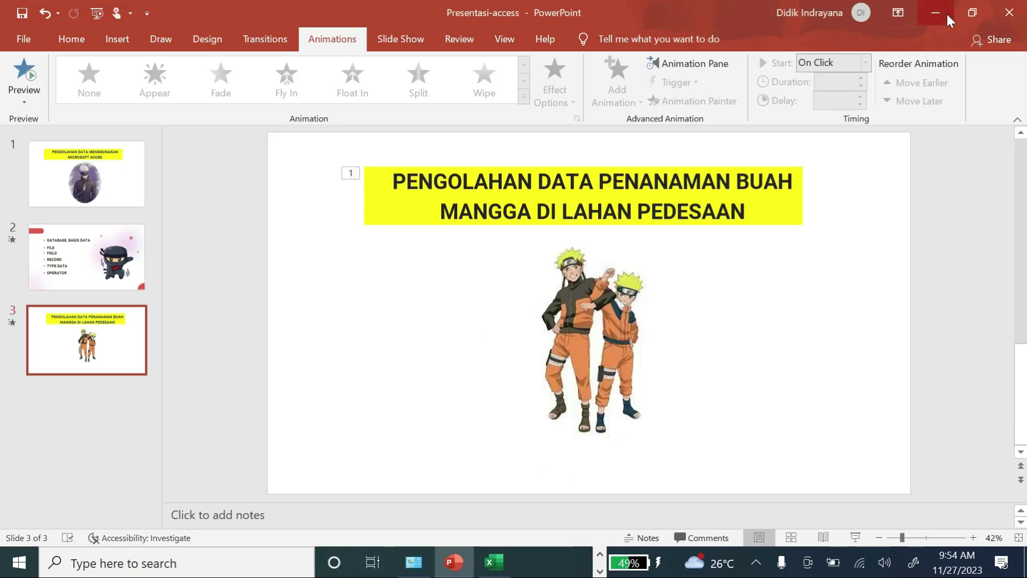
click(946, 13)
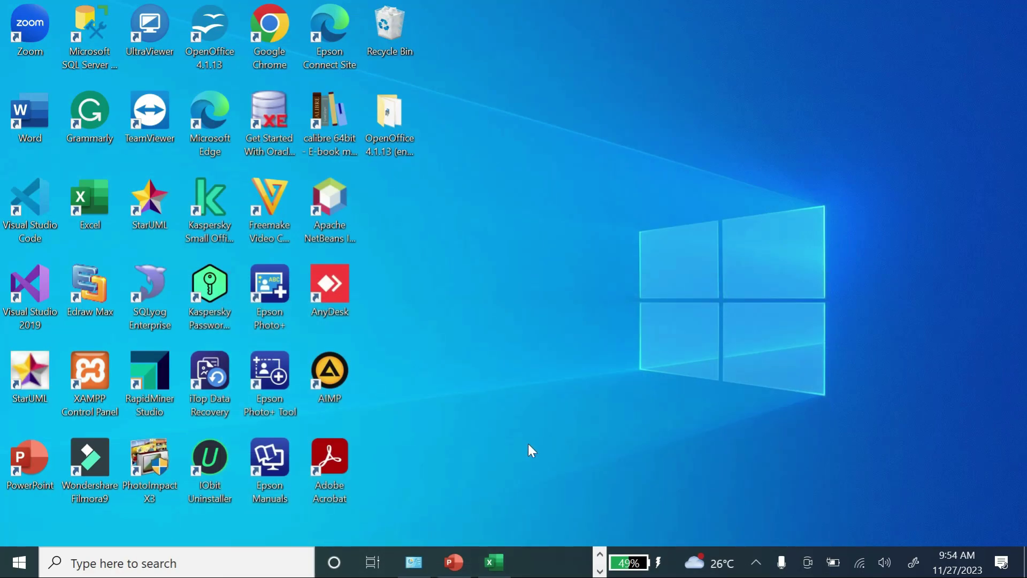
Switch to File Explorer and go to the root of the Data (D:) drive.
click(599, 570)
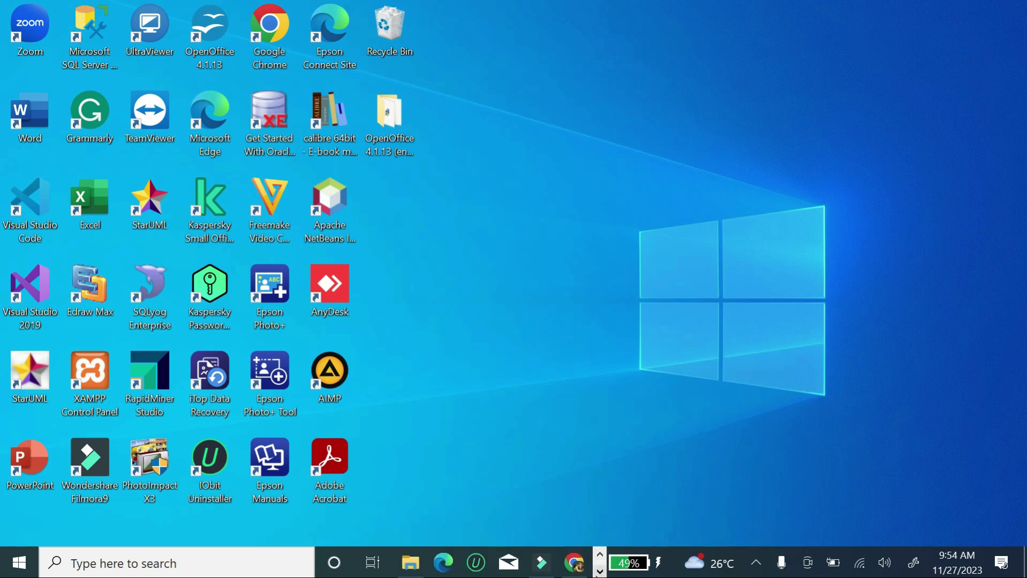
click(410, 562)
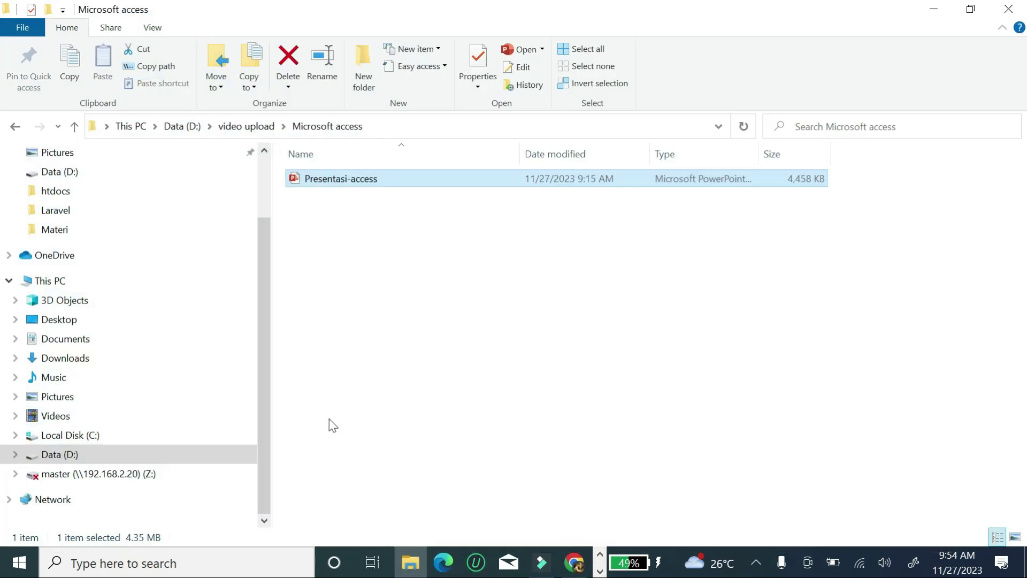
drag(265, 347, 268, 408)
click(75, 455)
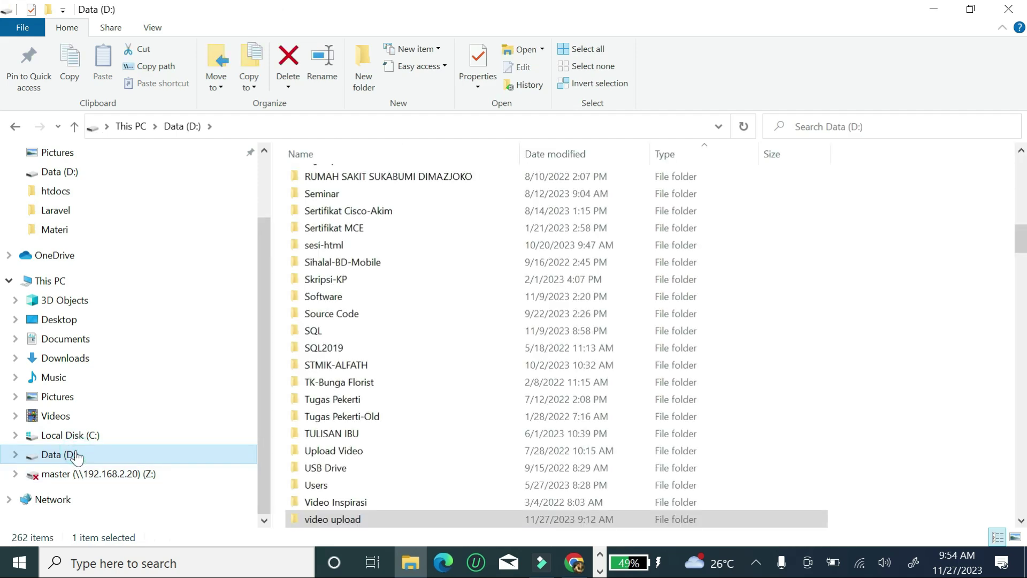
click(81, 435)
click(73, 456)
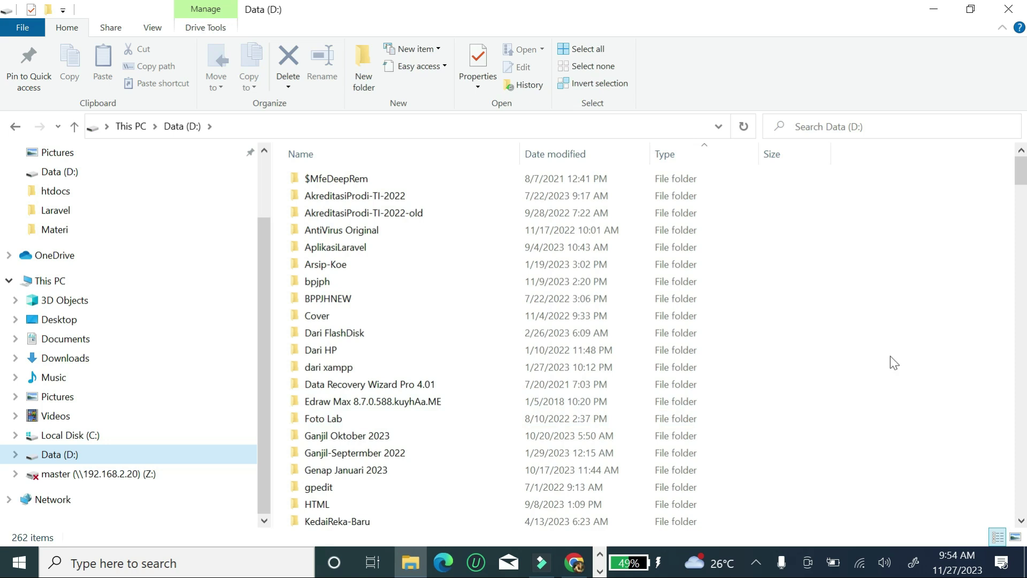
Create a new folder named DATA-BUAH on the Data (D:) drive.
right_click(882, 302)
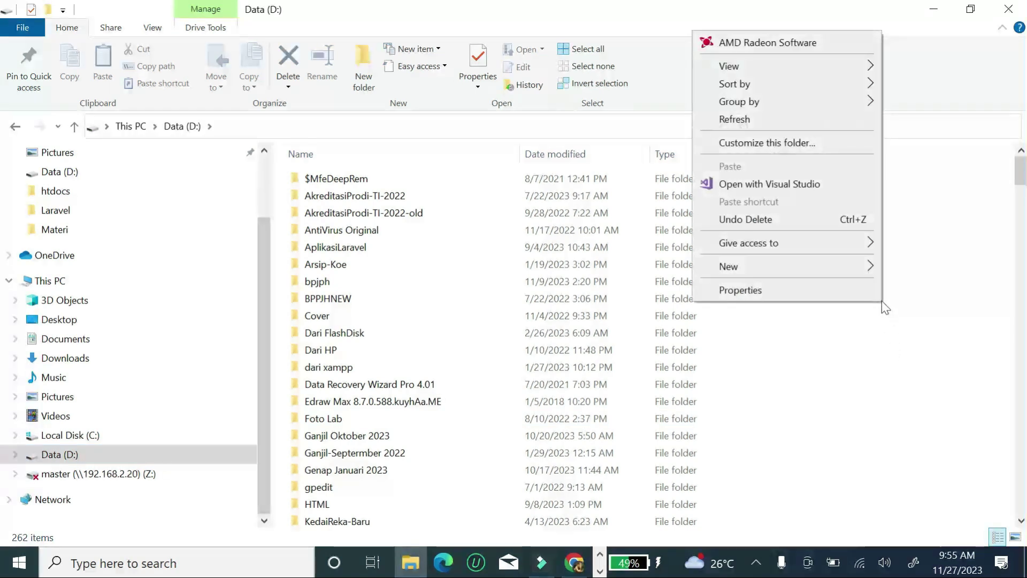
mouse_move(811, 265)
click(573, 264)
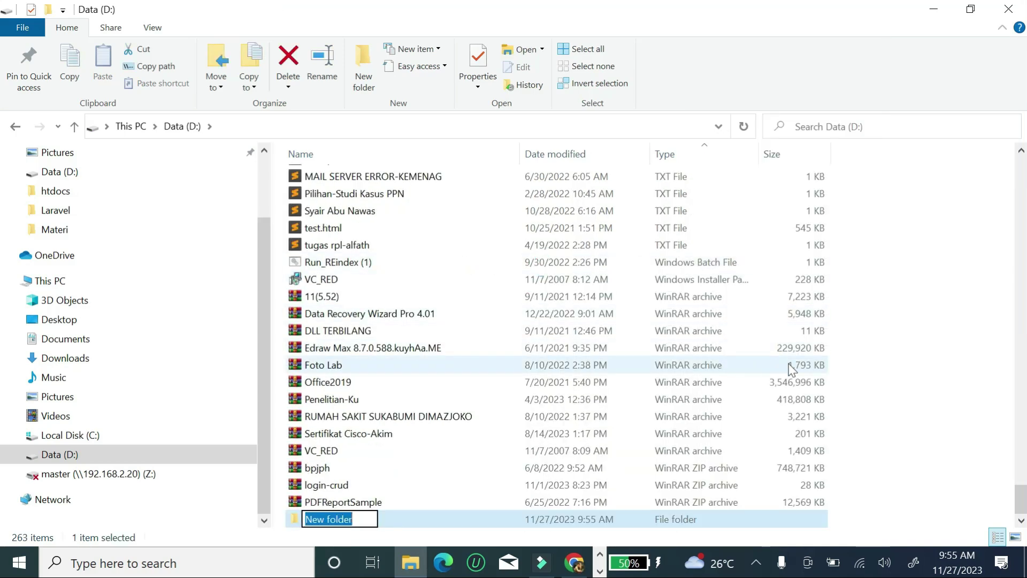
key(Caps_Lock)
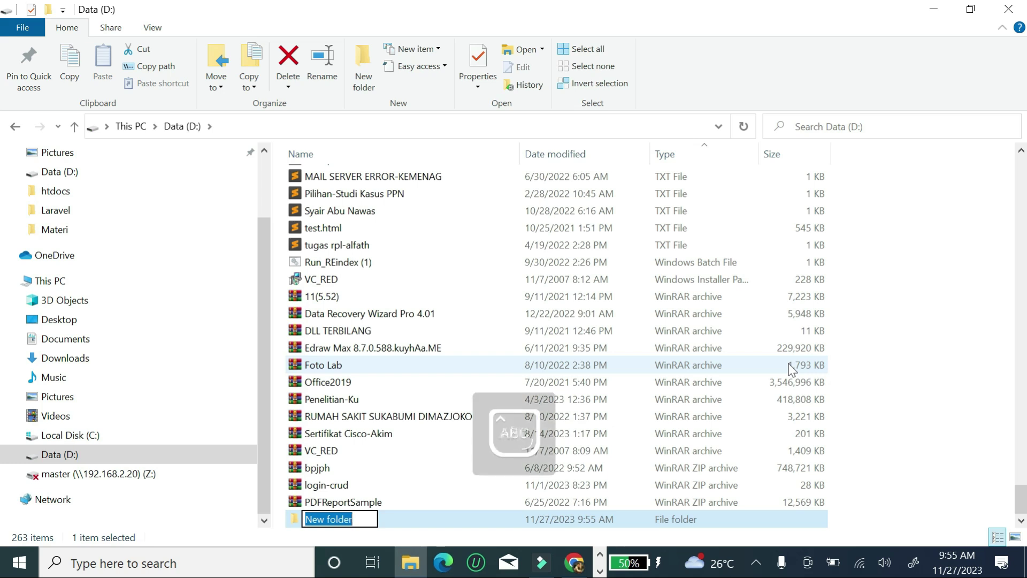
text(DATA-)
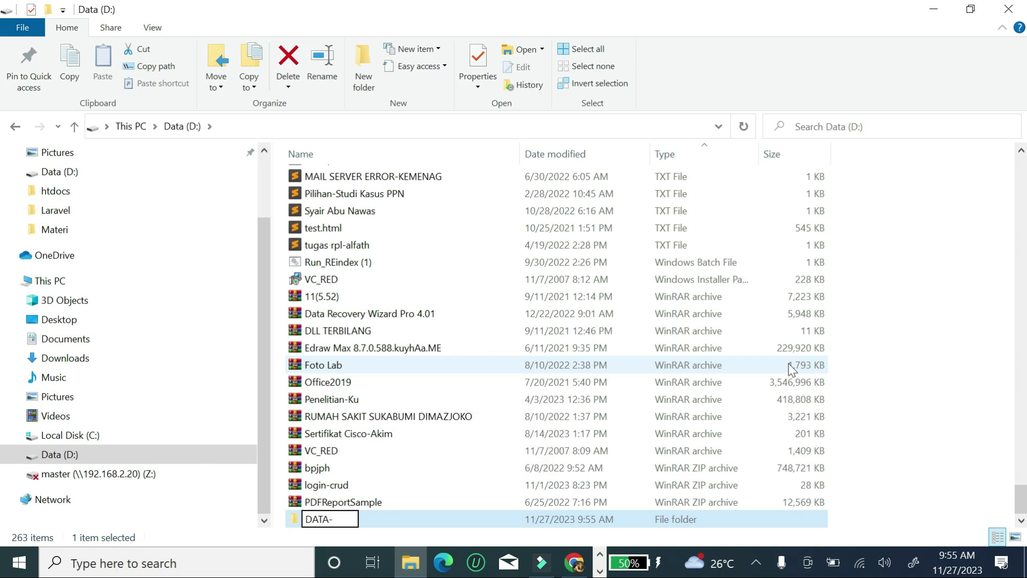
text(BUAH)
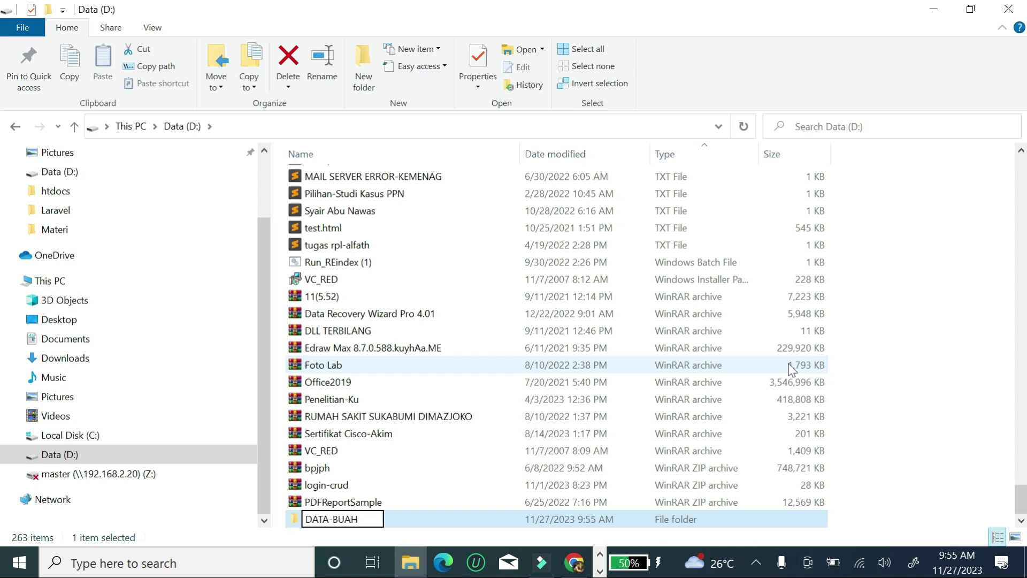
key(Return)
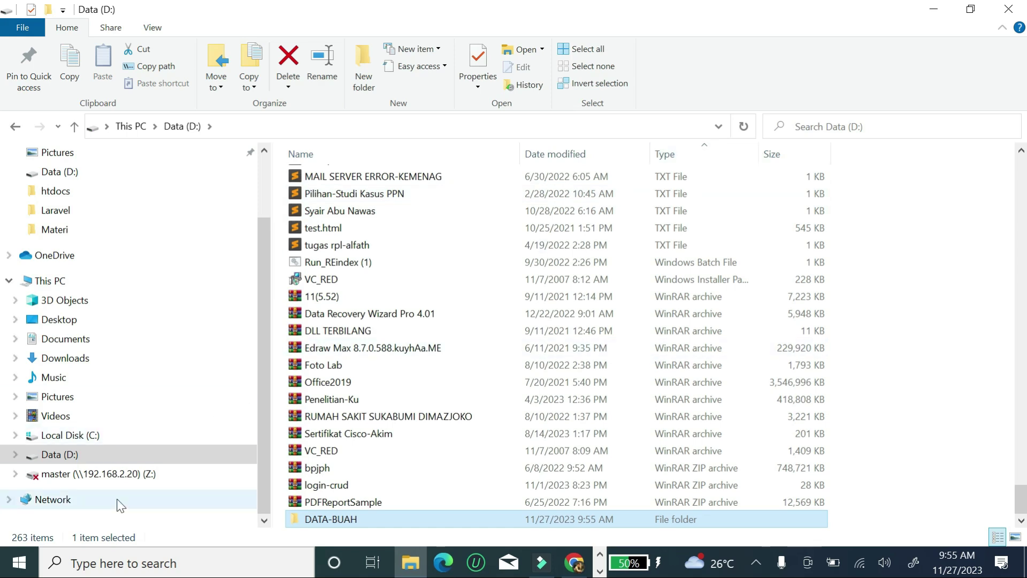
Search Windows for access to locate the Access app, then dismiss the search.
click(98, 567)
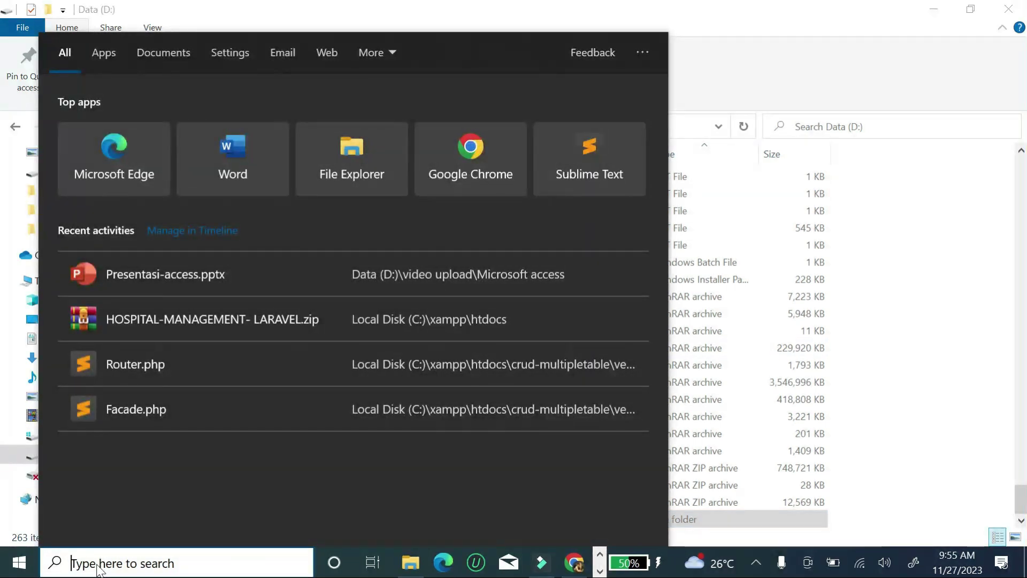
text(access)
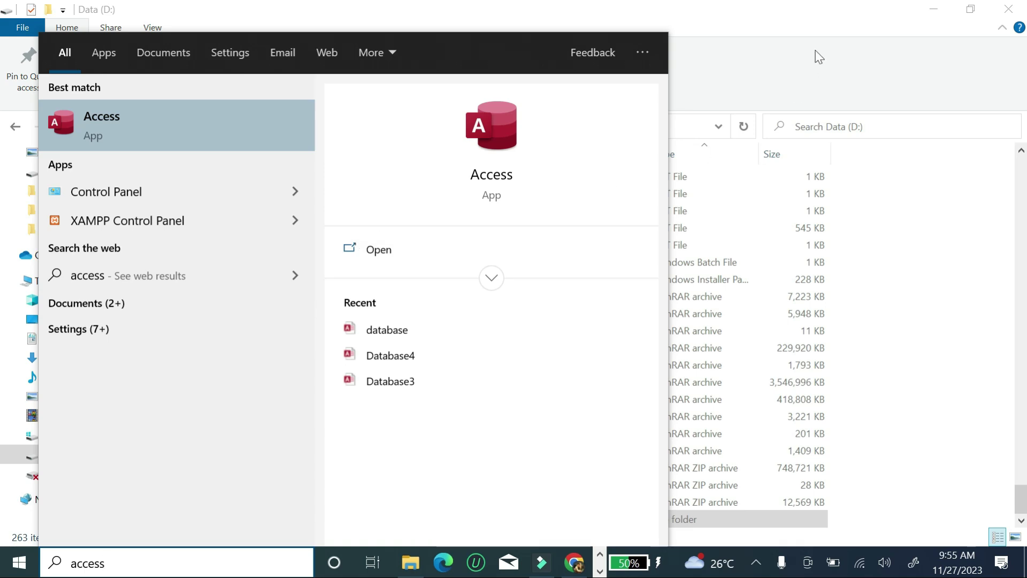
click(815, 32)
Minimize File Explorer, switch to Chrome and search Google for microsoft access adalah.
click(933, 9)
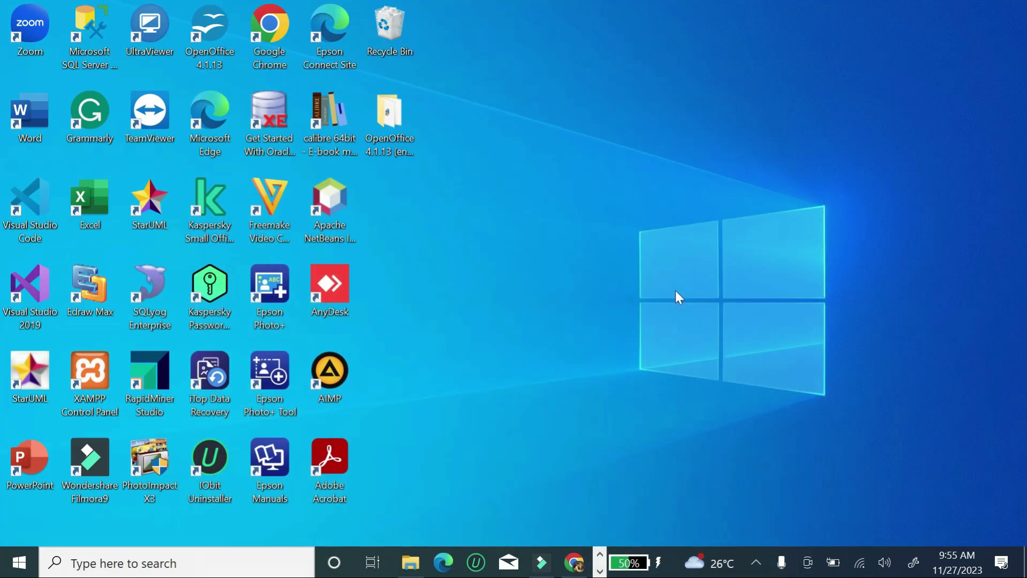
click(575, 560)
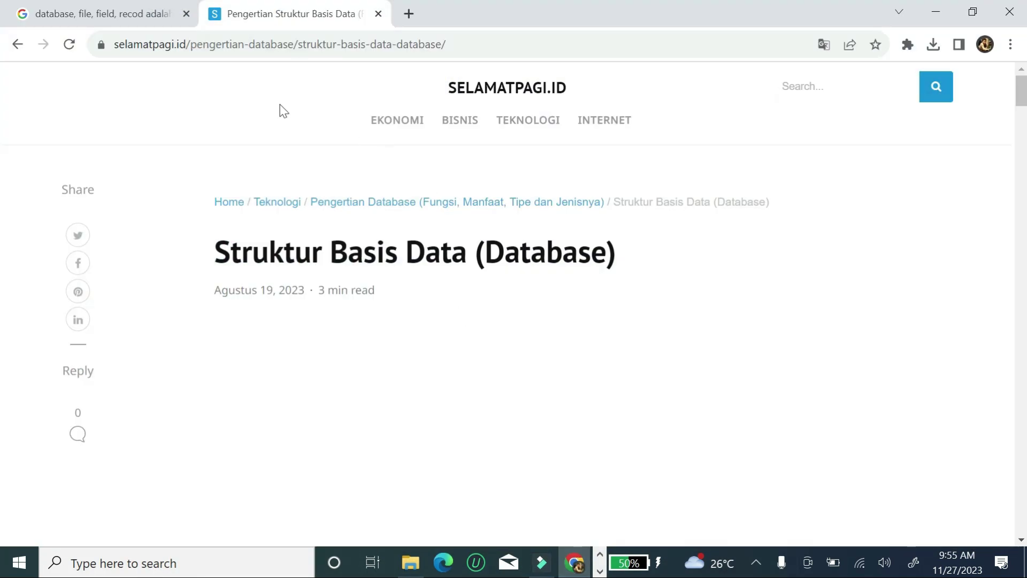
click(118, 14)
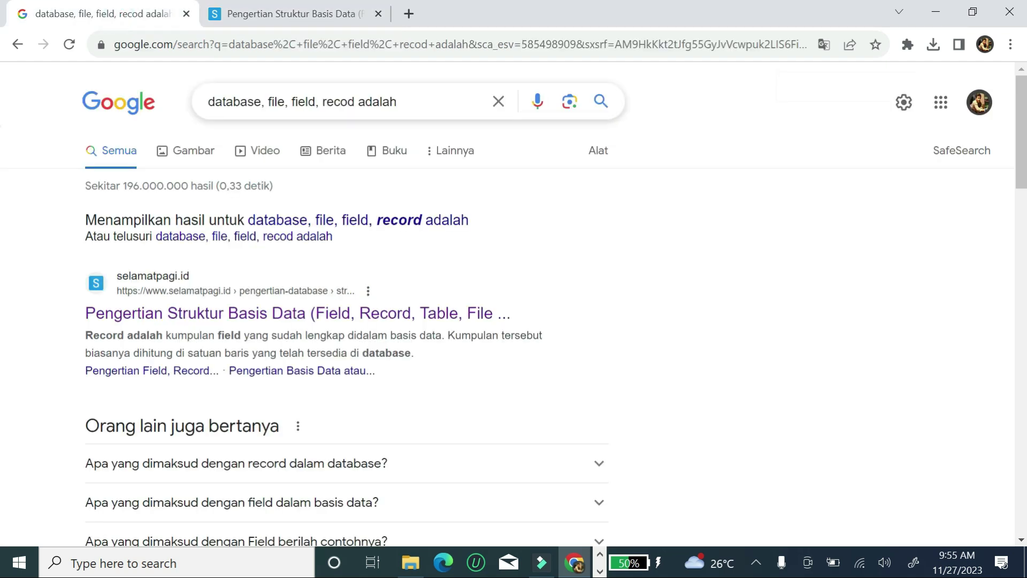
drag(356, 101, 196, 105)
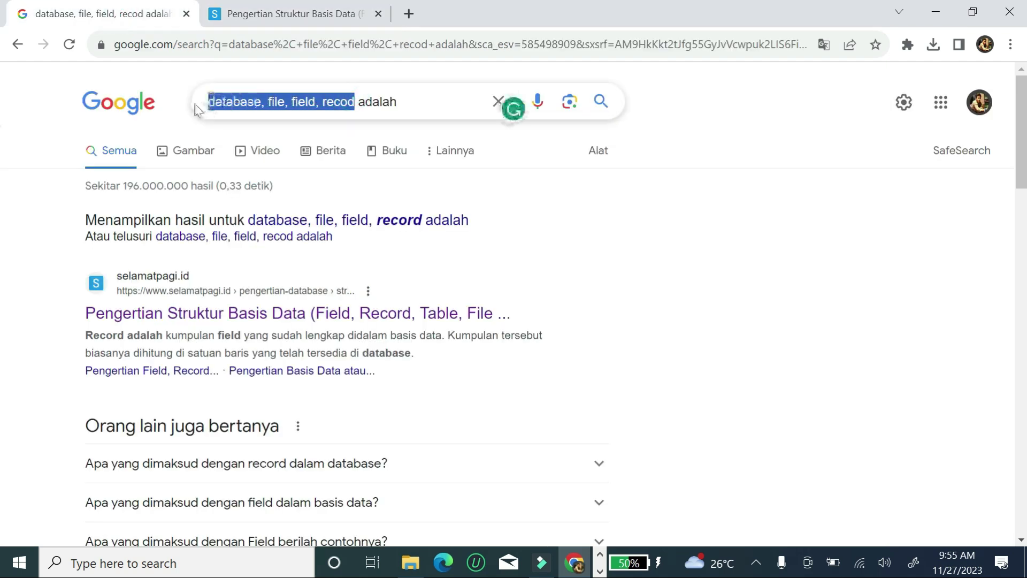
text(micros)
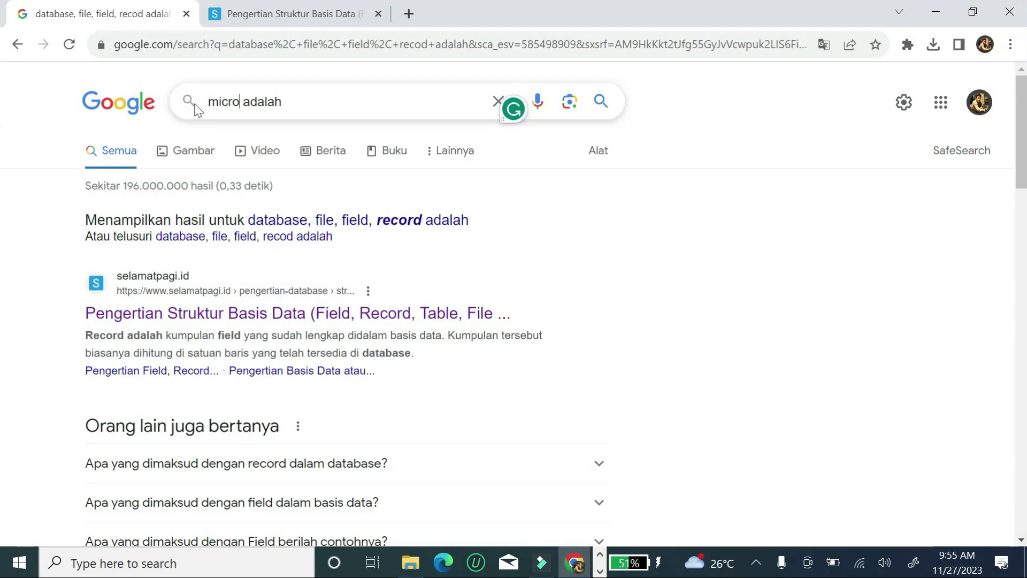
text(oft access)
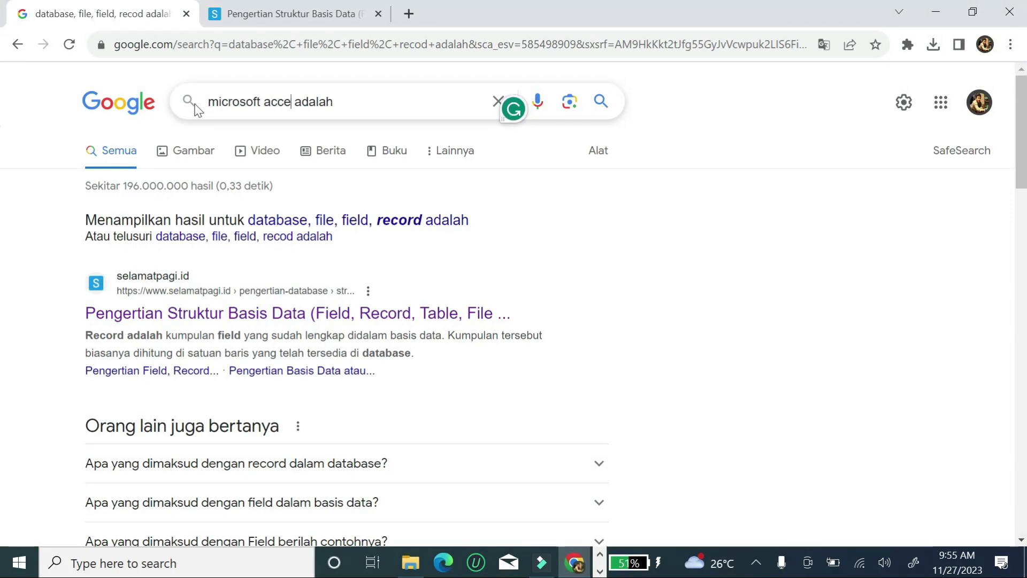
key(Return)
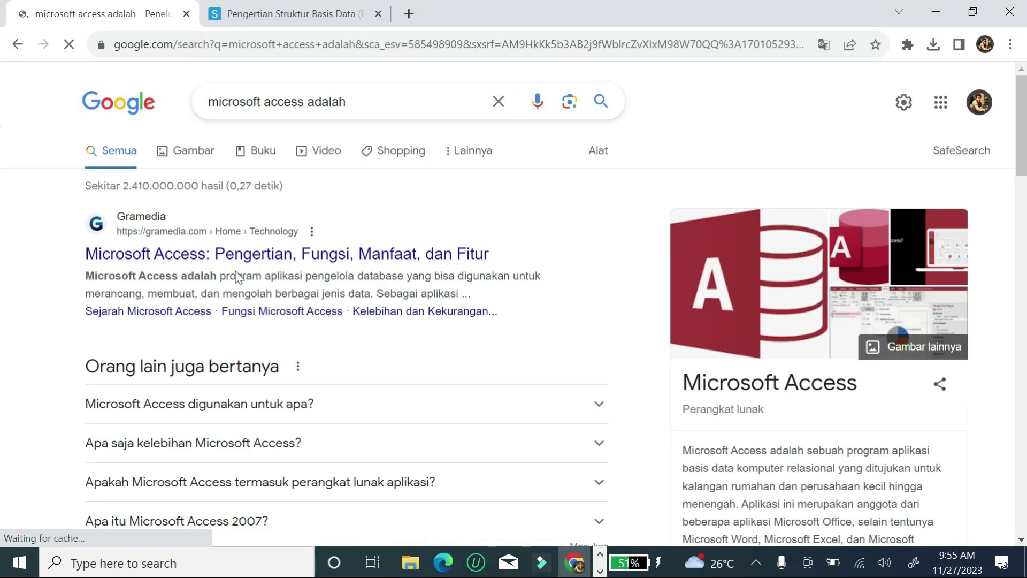
Open the Gramedia result on Microsoft Access in a new tab and switch to that tab.
right_click(234, 266)
click(308, 261)
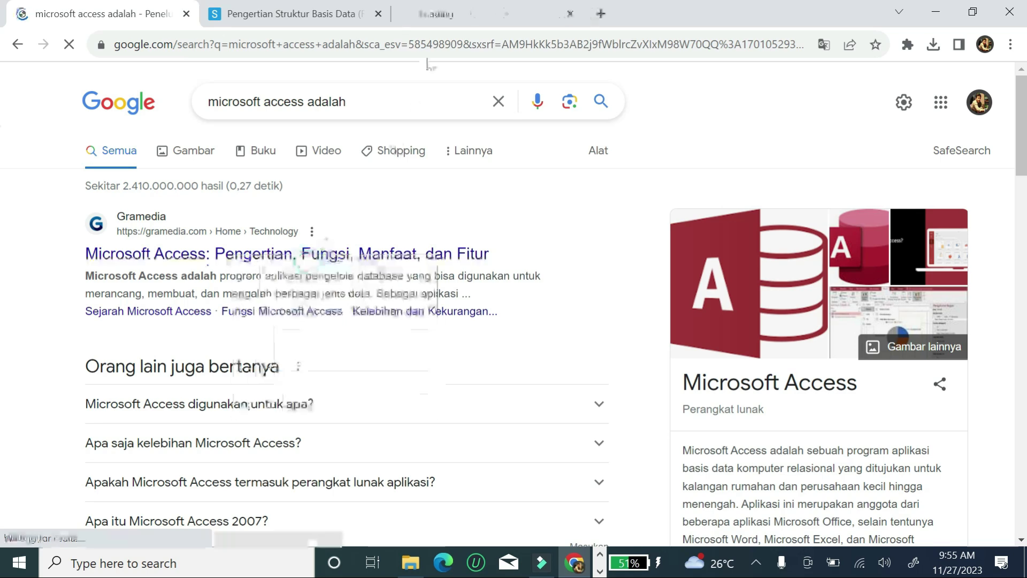
click(472, 11)
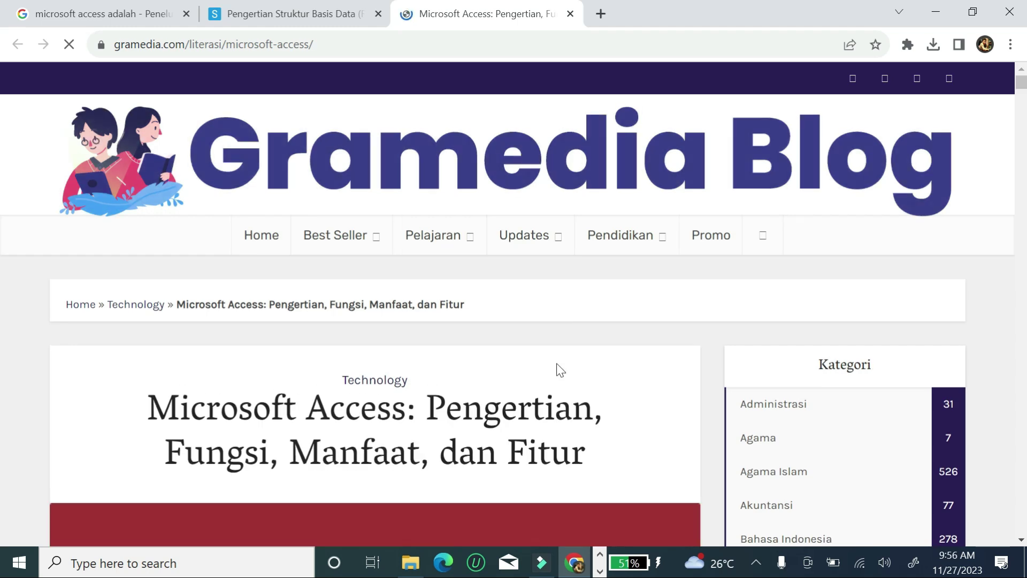
Skim the Microsoft Access article from its introduction through the table of features to the Kesimpulan section.
scroll(557, 369, down, 8)
scroll(558, 369, down, 10)
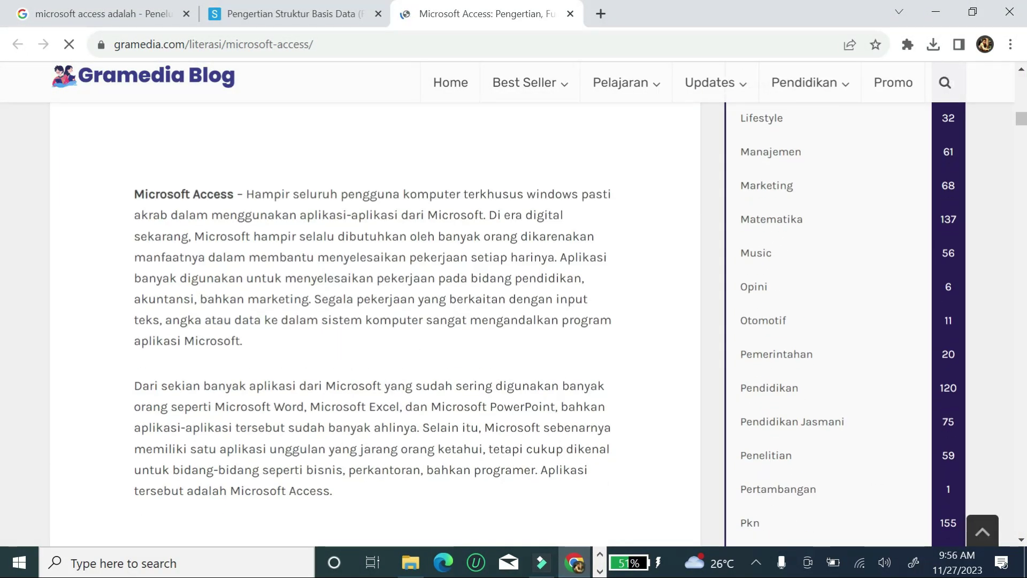
scroll(170, 263, down, 14)
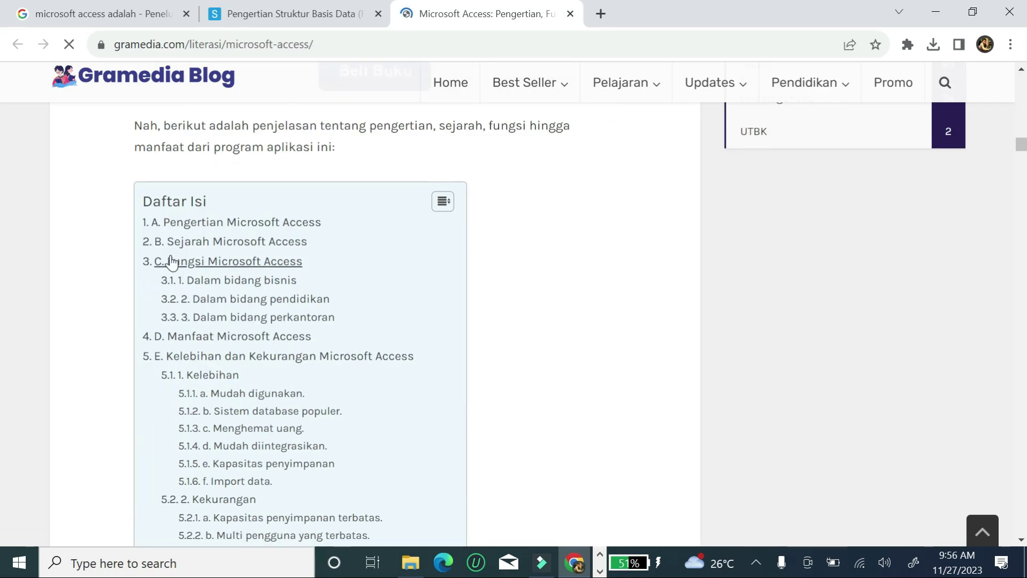
scroll(170, 262, down, 8)
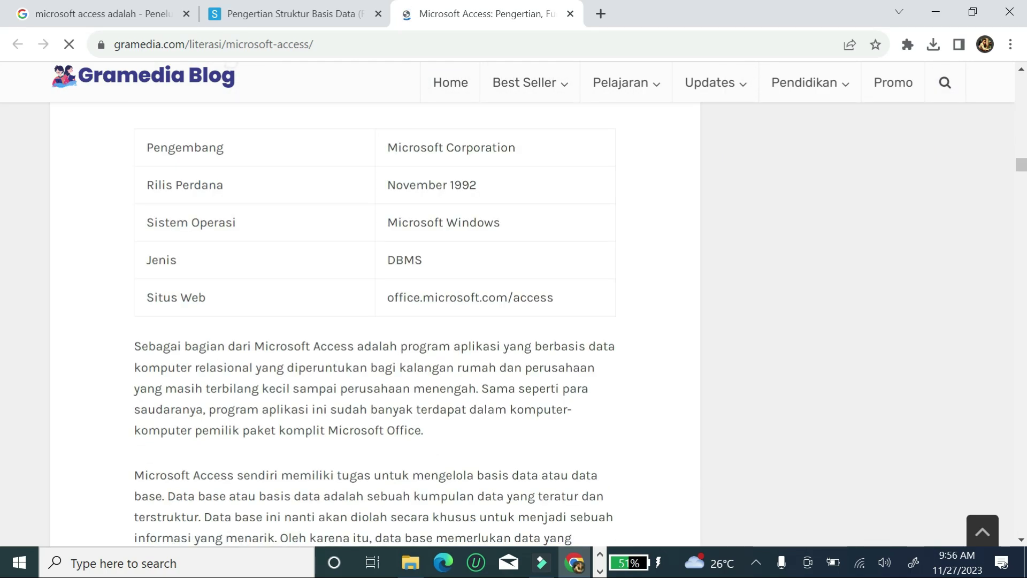
scroll(183, 266, down, 15)
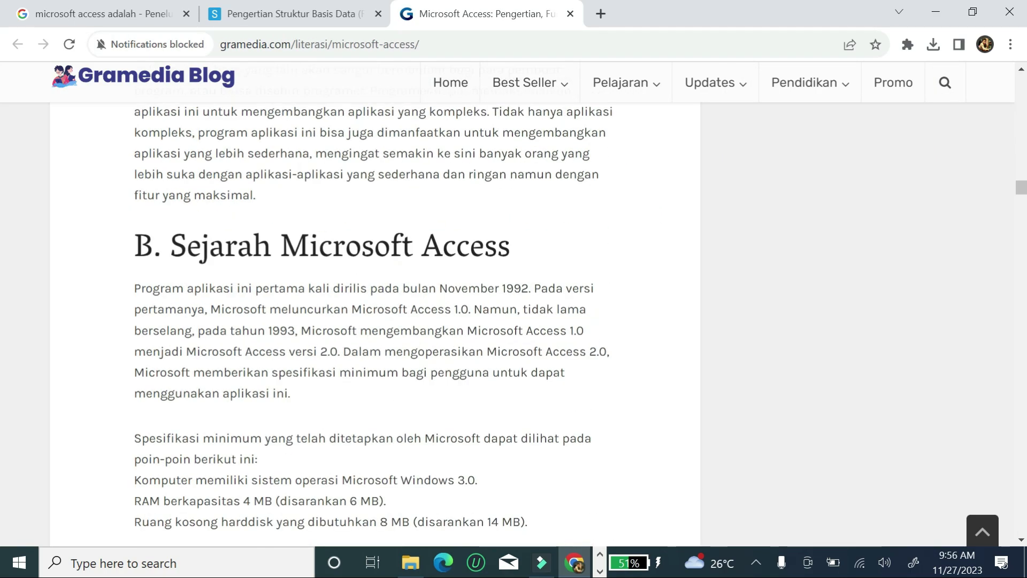
scroll(183, 265, down, 19)
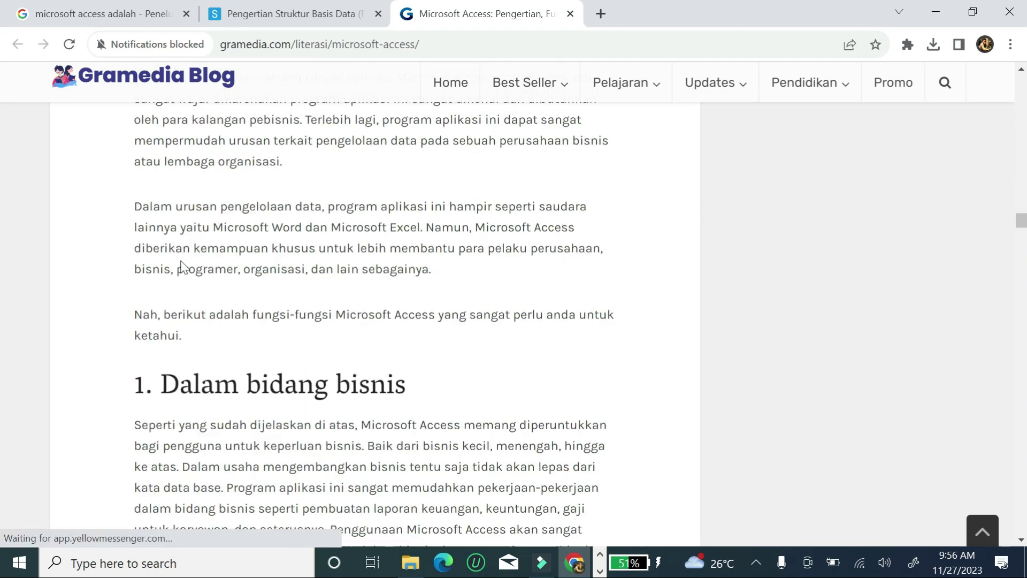
scroll(185, 271, down, 20)
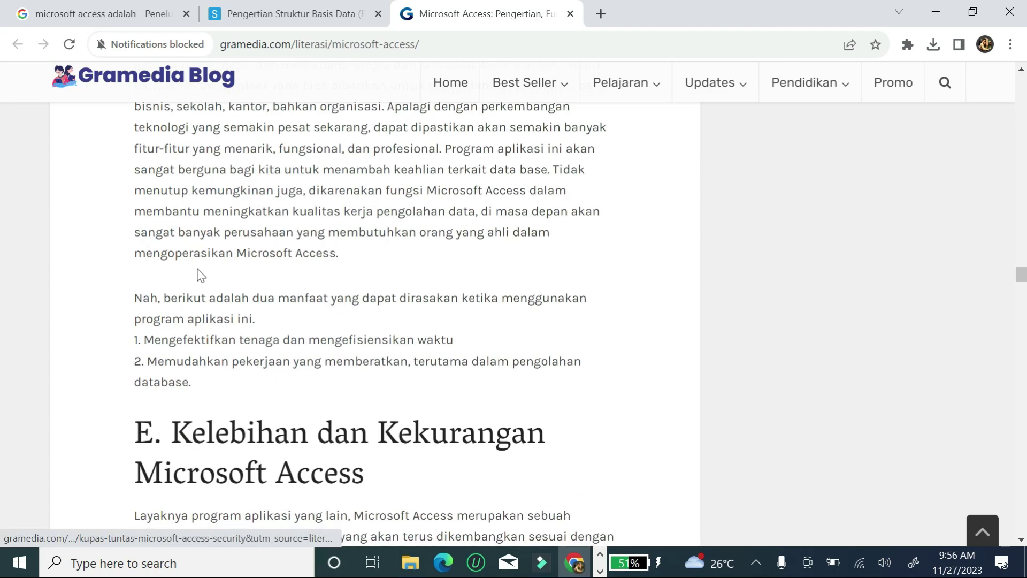
scroll(231, 306, down, 20)
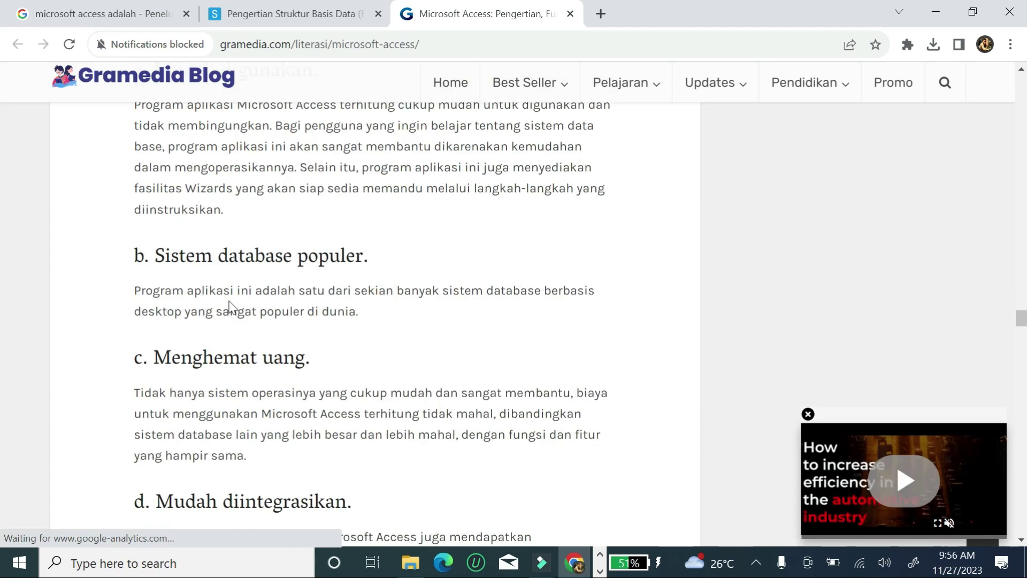
scroll(231, 306, down, 18)
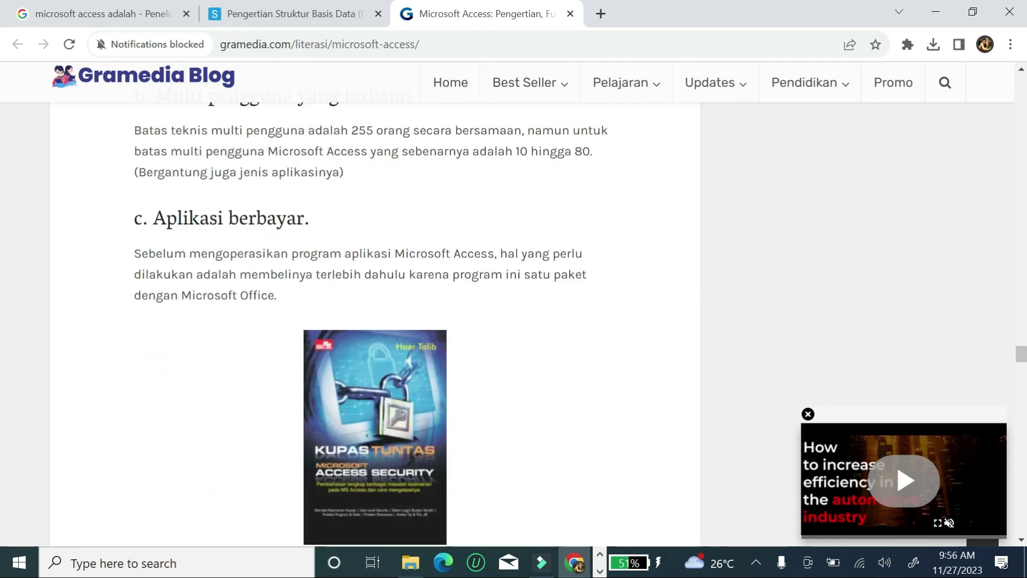
scroll(232, 308, down, 12)
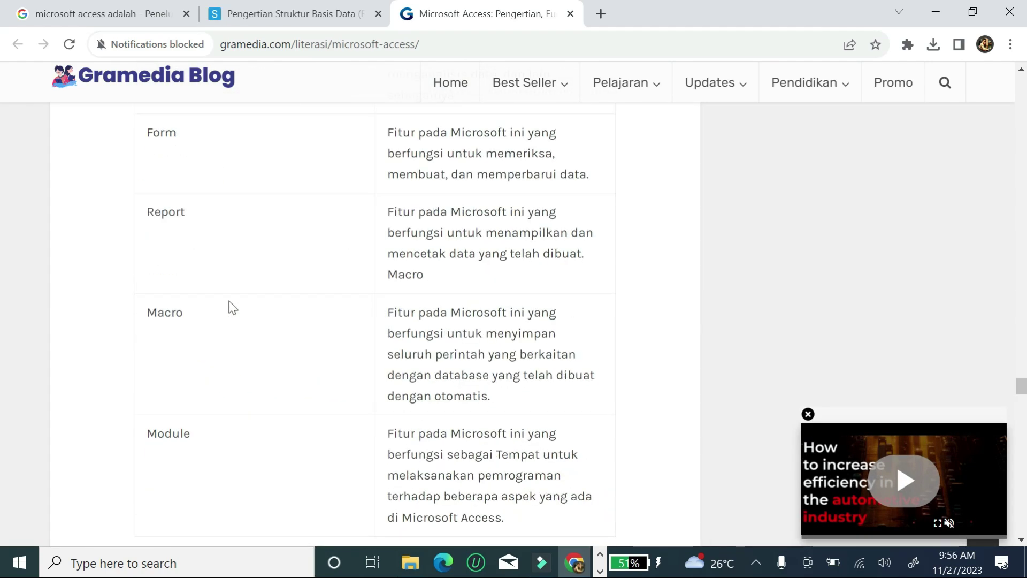
scroll(231, 308, down, 6)
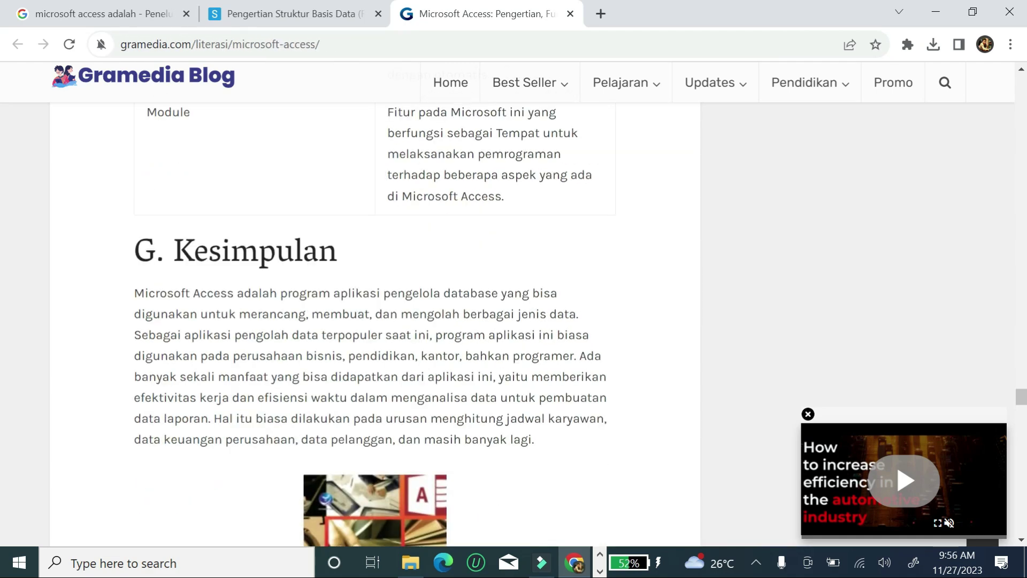
scroll(469, 240, up, 7)
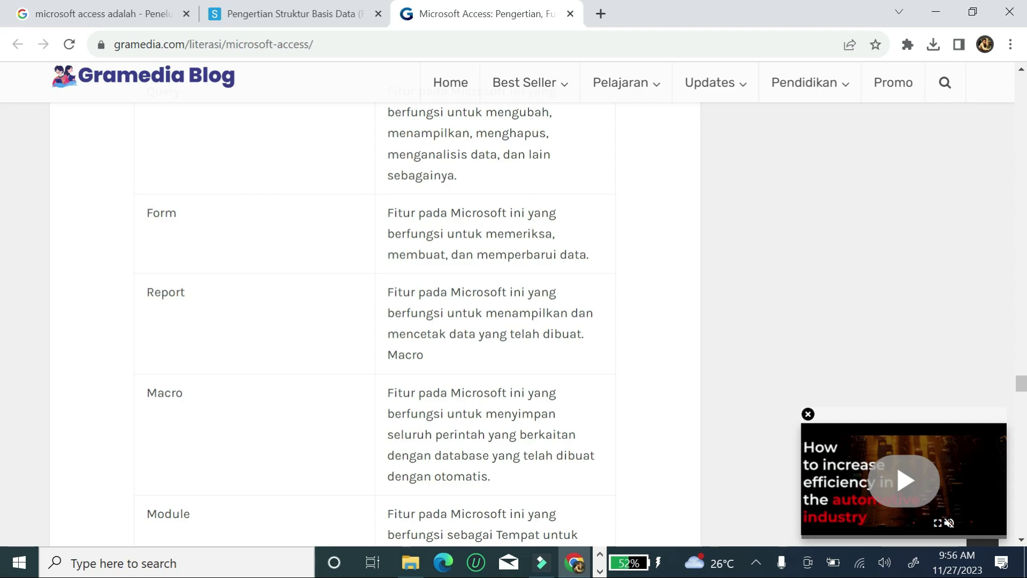
scroll(471, 239, down, 10)
scroll(471, 239, up, 5)
Go back through the article to review the history and the business, education and office functions of Microsoft Access, and minimize the browser.
scroll(471, 240, up, 15)
scroll(471, 239, up, 15)
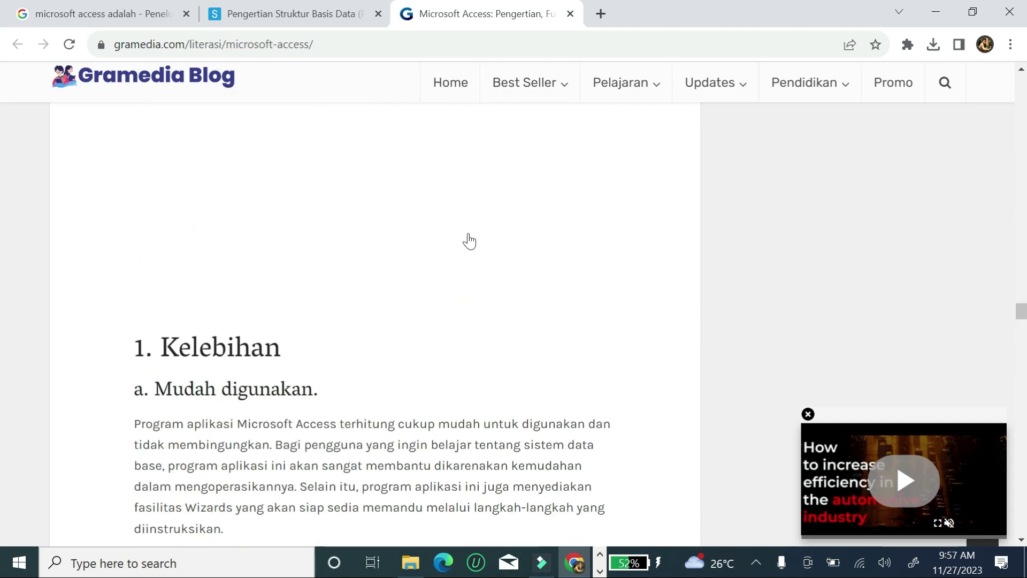
scroll(489, 250, up, 10)
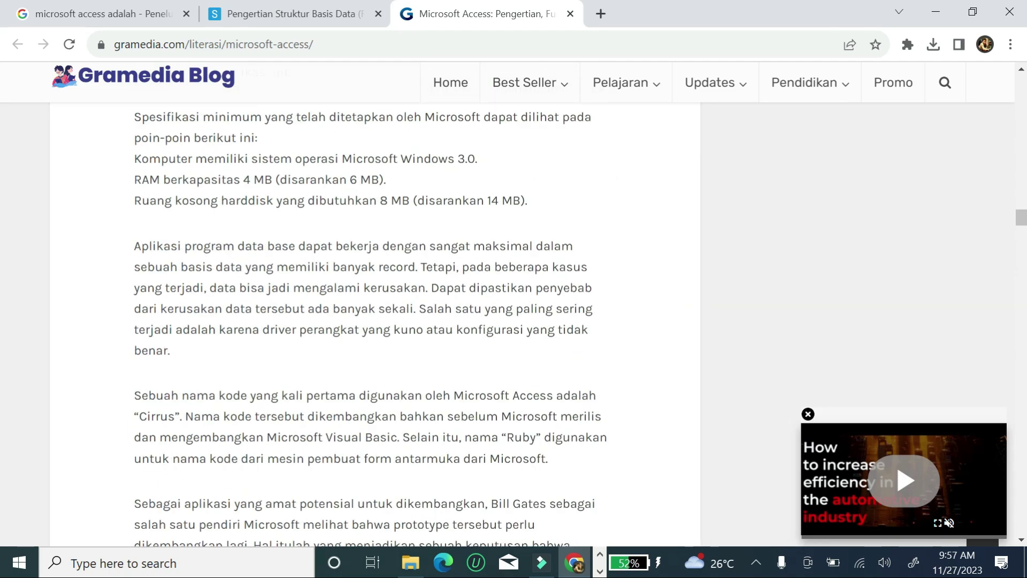
scroll(489, 250, down, 6)
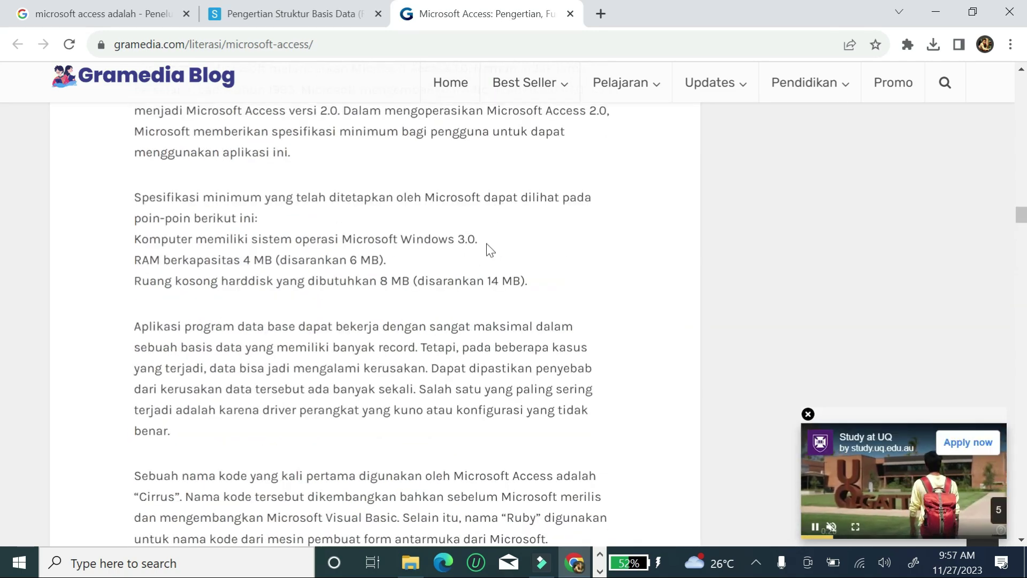
scroll(481, 250, down, 6)
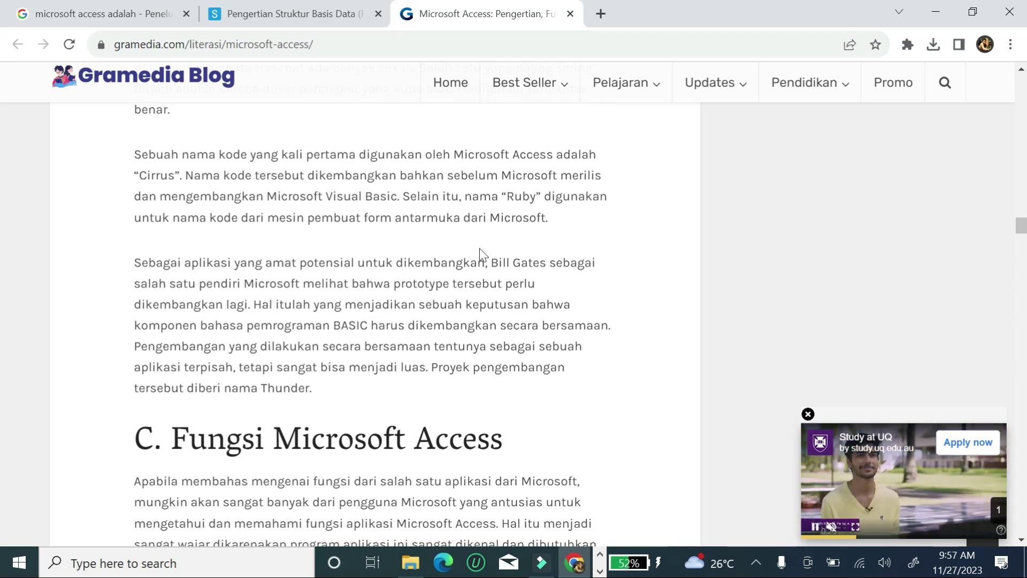
scroll(479, 248, down, 5)
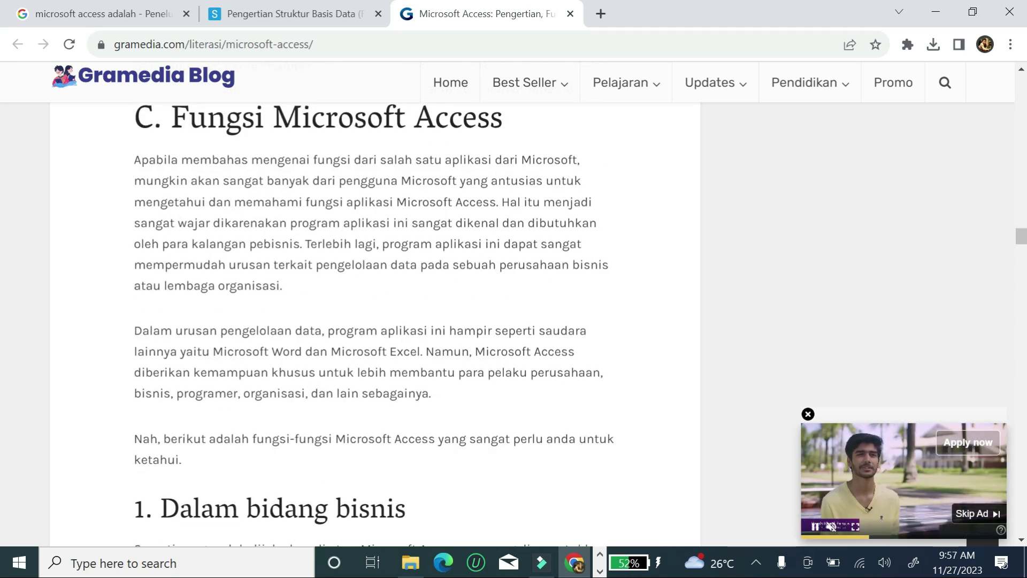
scroll(396, 323, down, 5)
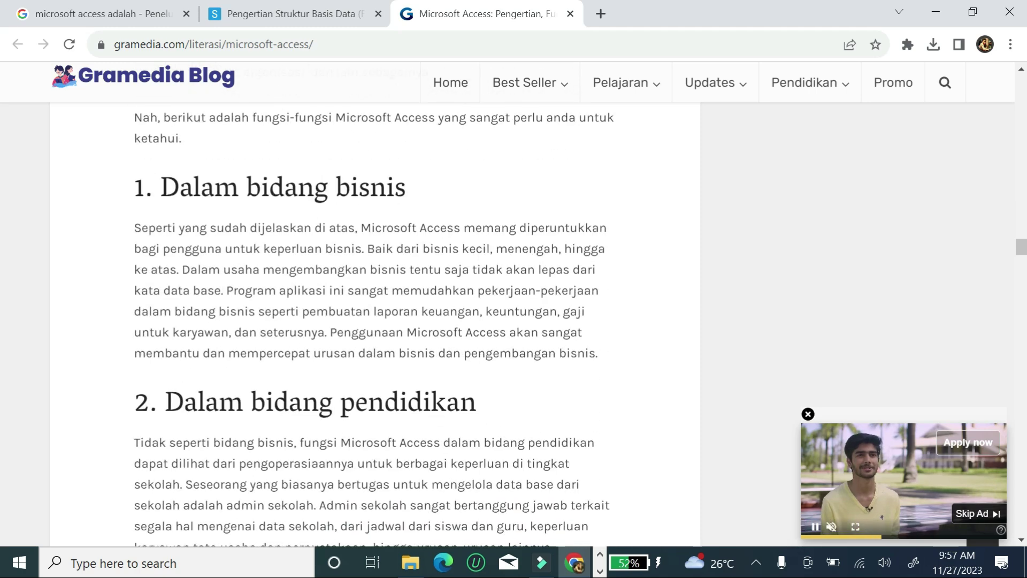
scroll(428, 182, up, 5)
scroll(431, 184, down, 5)
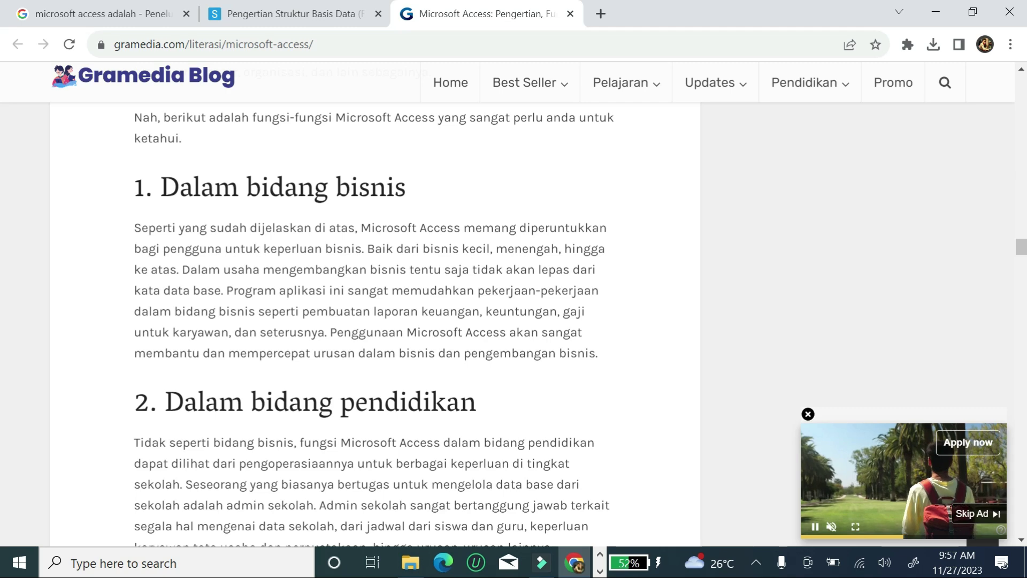
scroll(284, 291, down, 5)
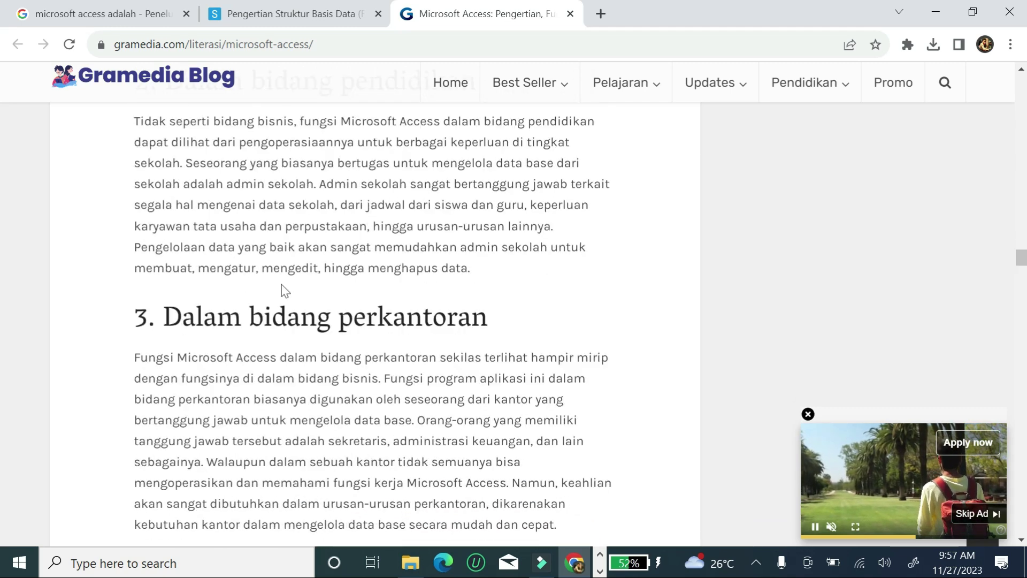
scroll(284, 290, down, 5)
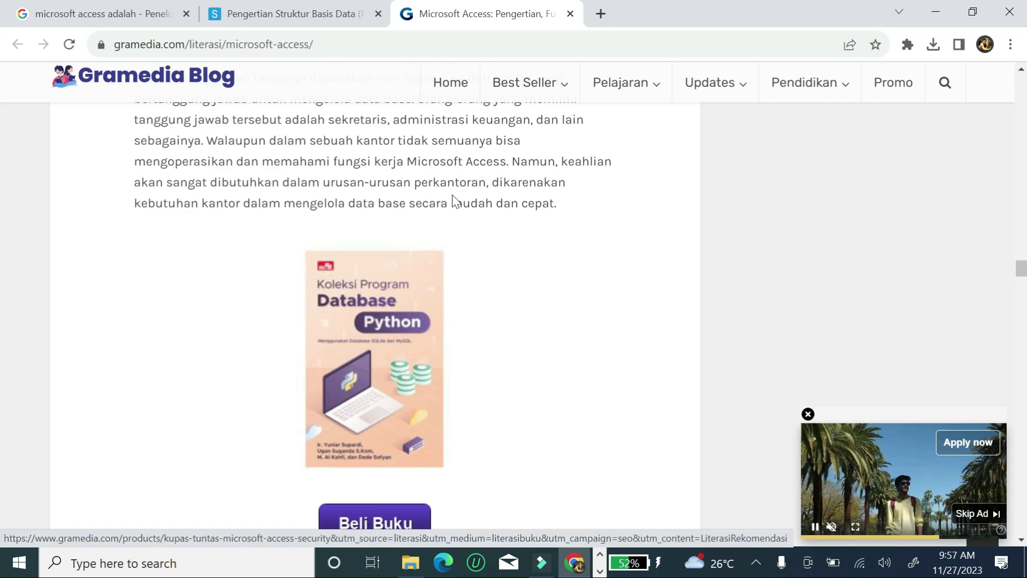
scroll(3, 143, up, 7)
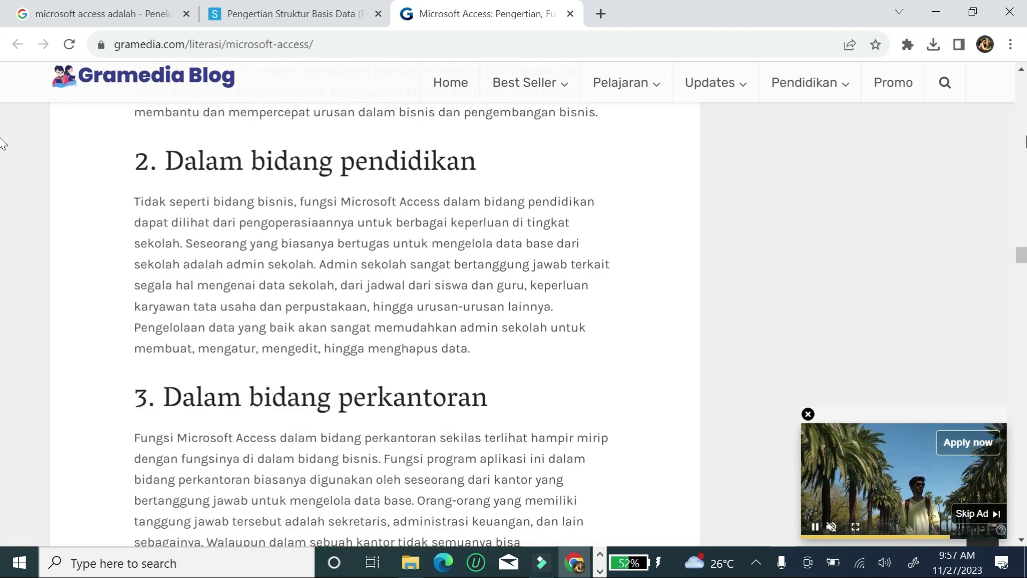
click(935, 15)
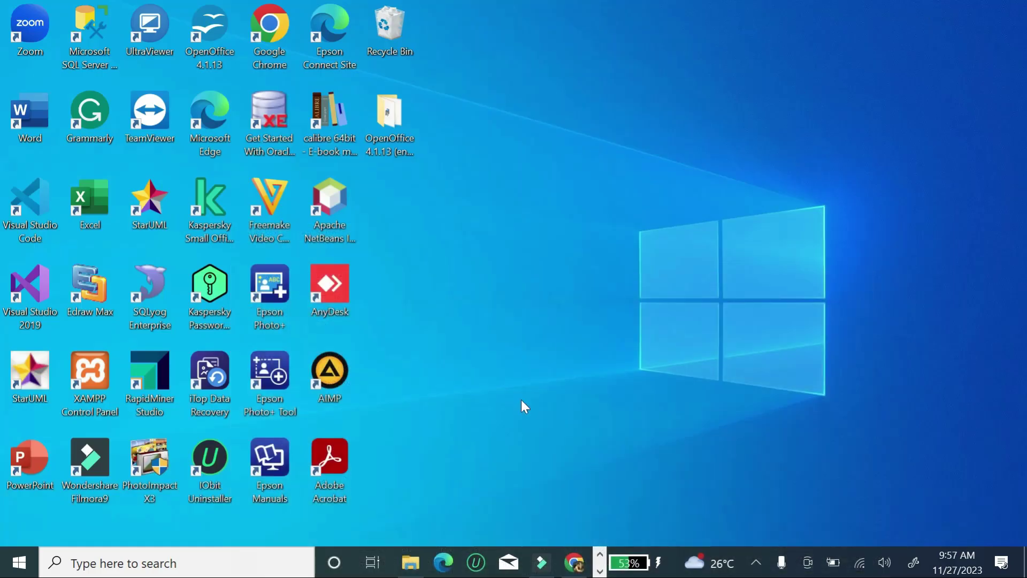
Switch to File Explorer, open the DATA-BUAH folder on the Data (D:) drive and minimize the window.
click(600, 571)
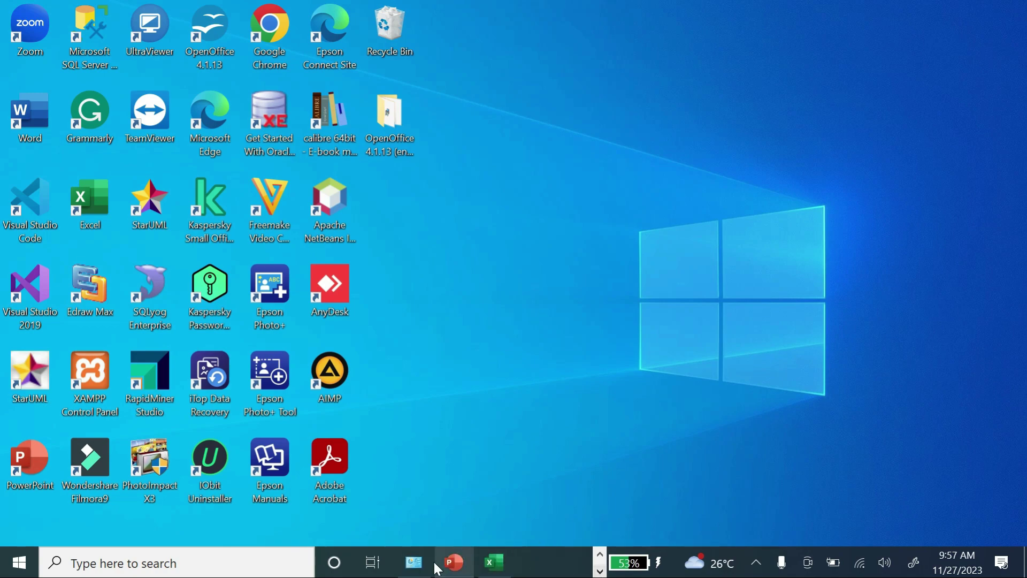
click(599, 556)
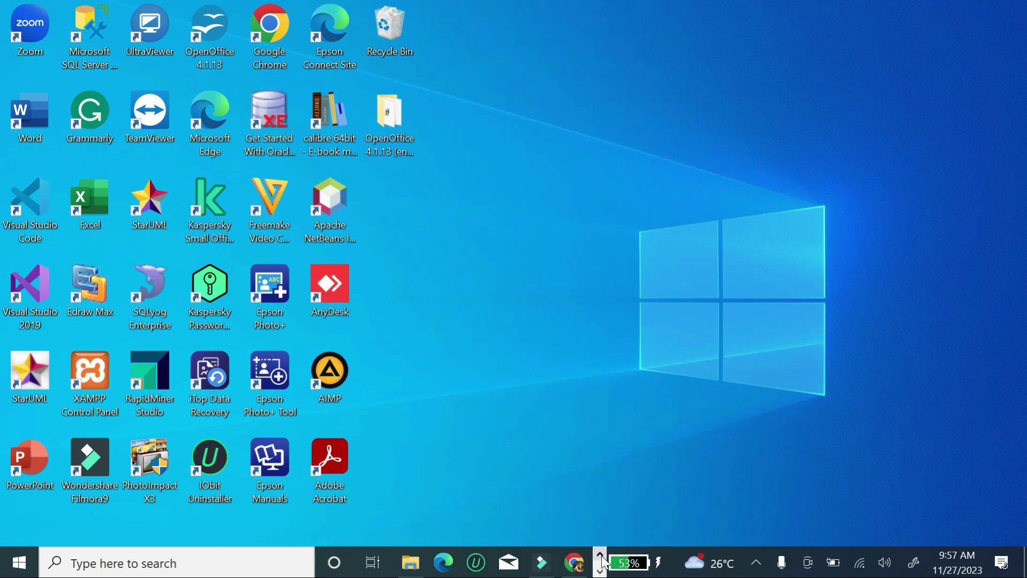
click(411, 562)
double_click(351, 520)
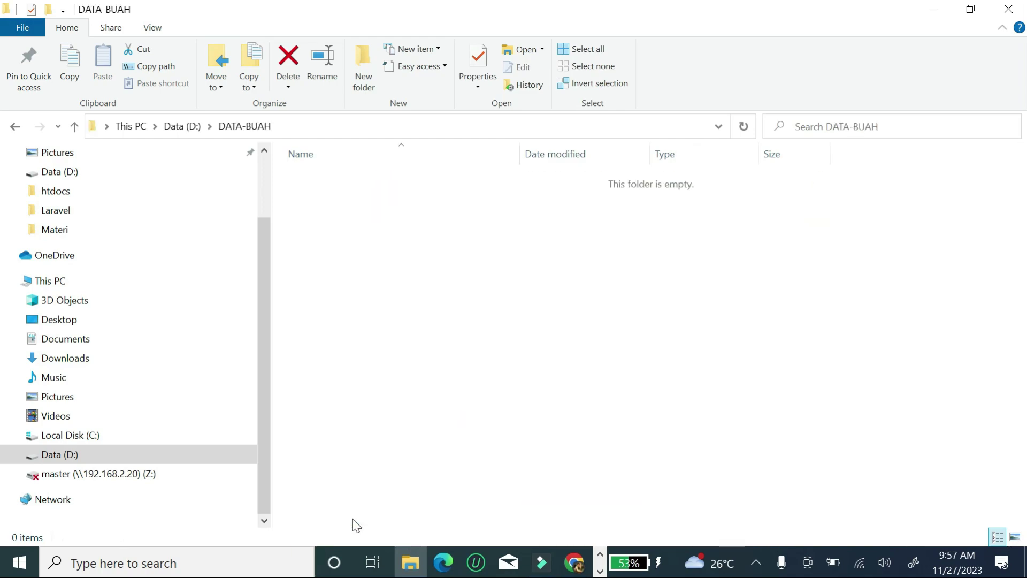
click(933, 9)
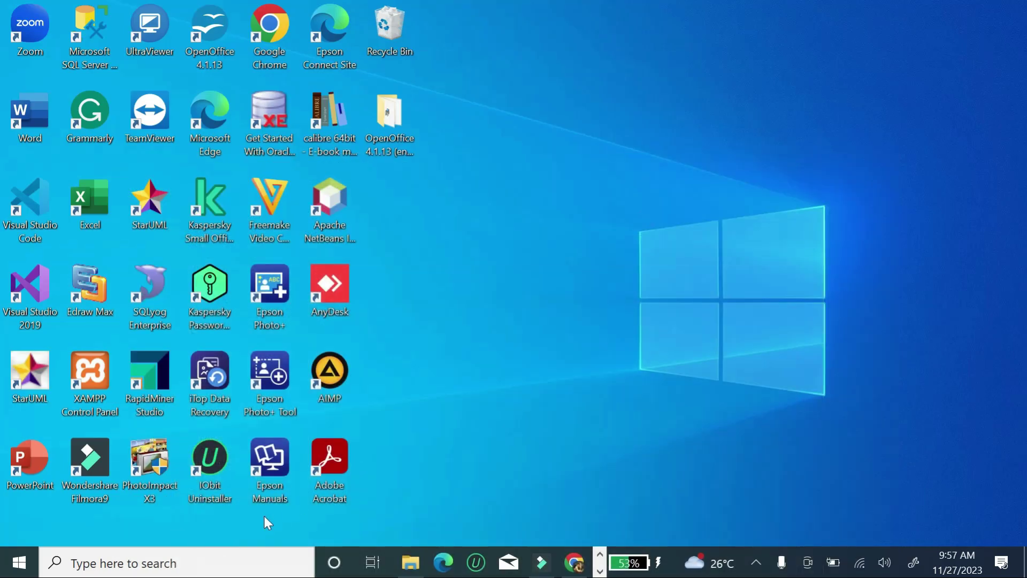
Launch Microsoft Access and create a blank database, closing its empty starter table.
click(202, 569)
text(a)
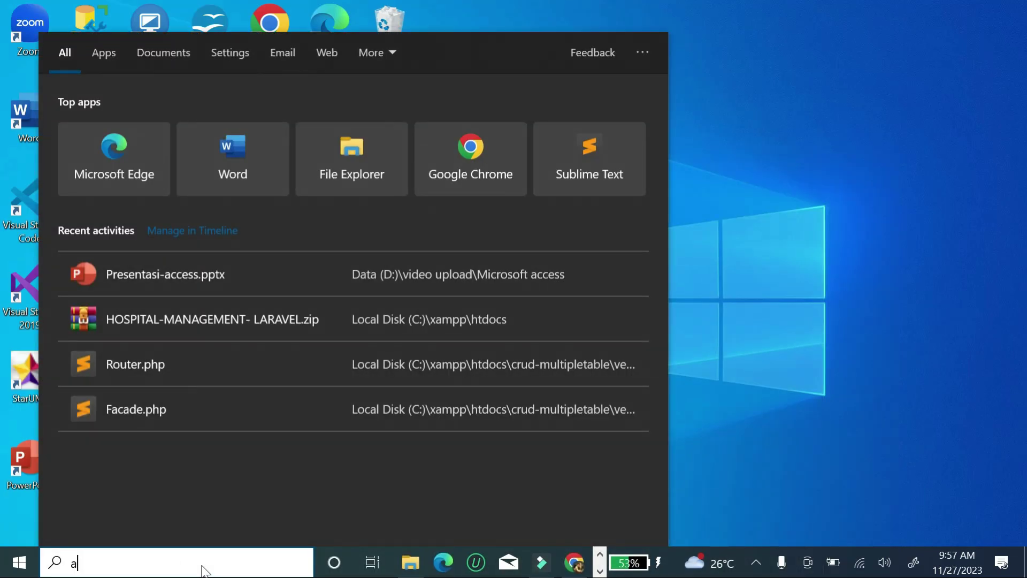
text(ccess)
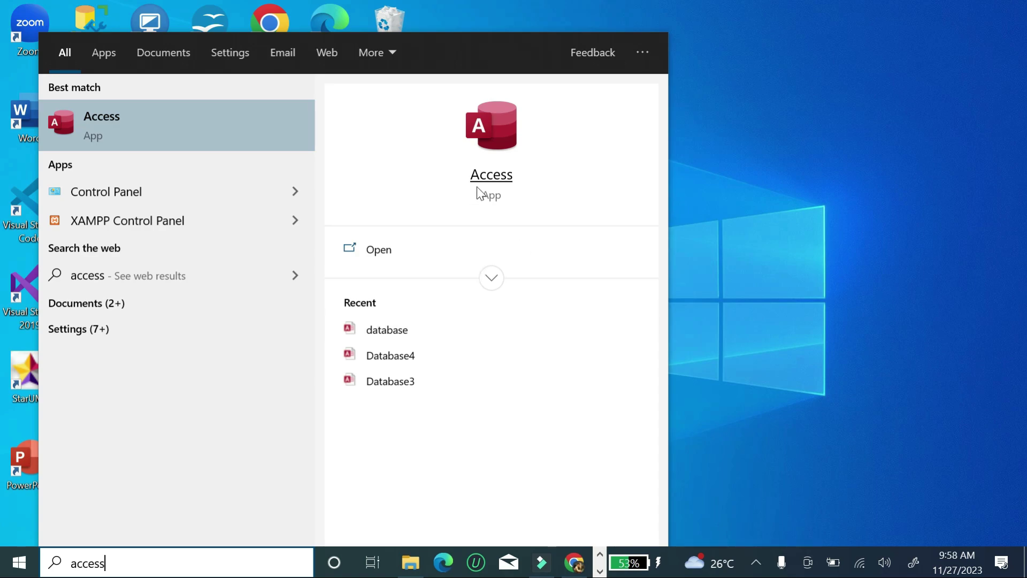
click(500, 177)
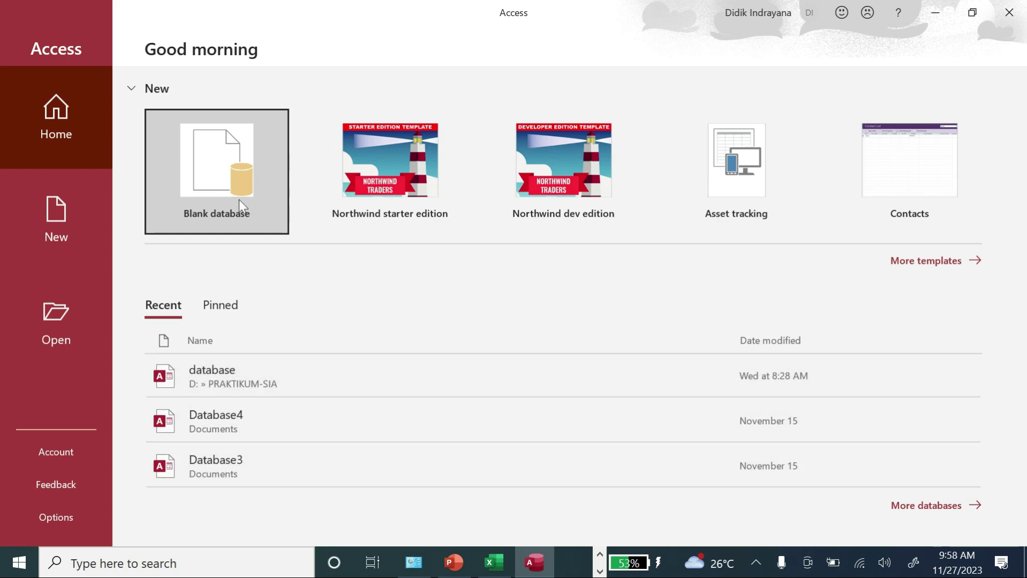
click(221, 180)
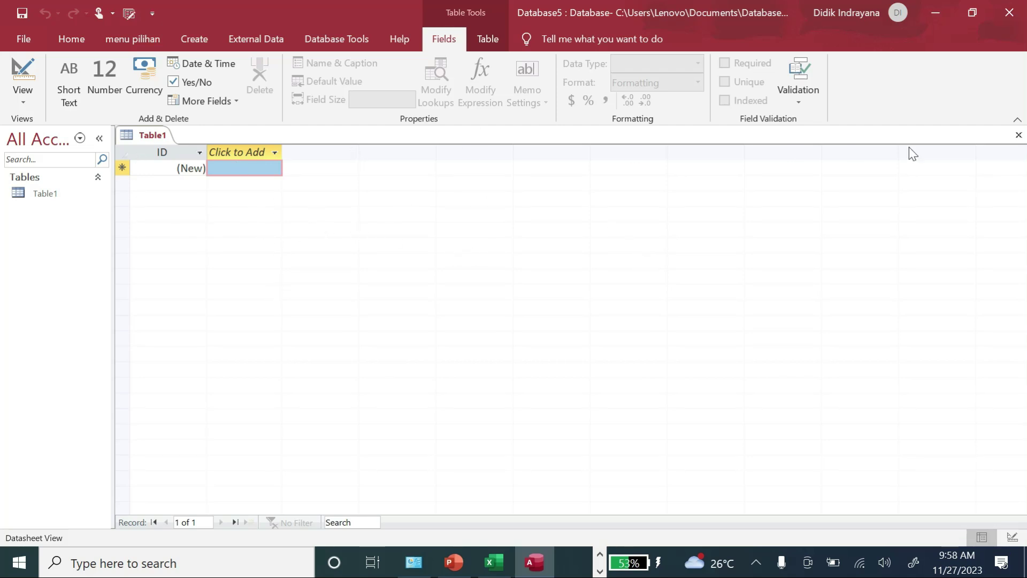
click(1019, 136)
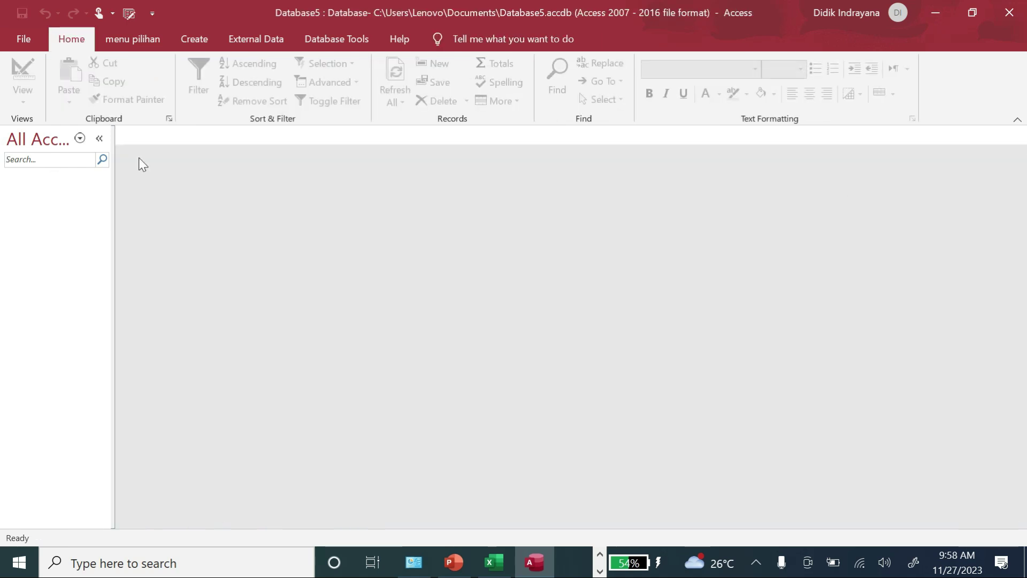
Start saving the database under a new name in Access Database format, choosing the DATA-BUAH folder on Data (D:) as location.
click(24, 39)
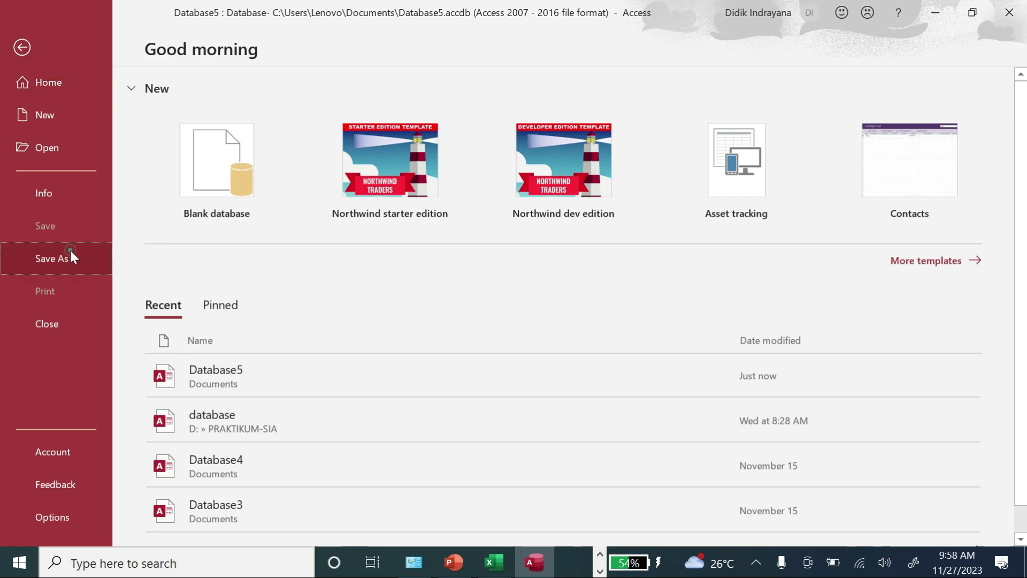
click(75, 256)
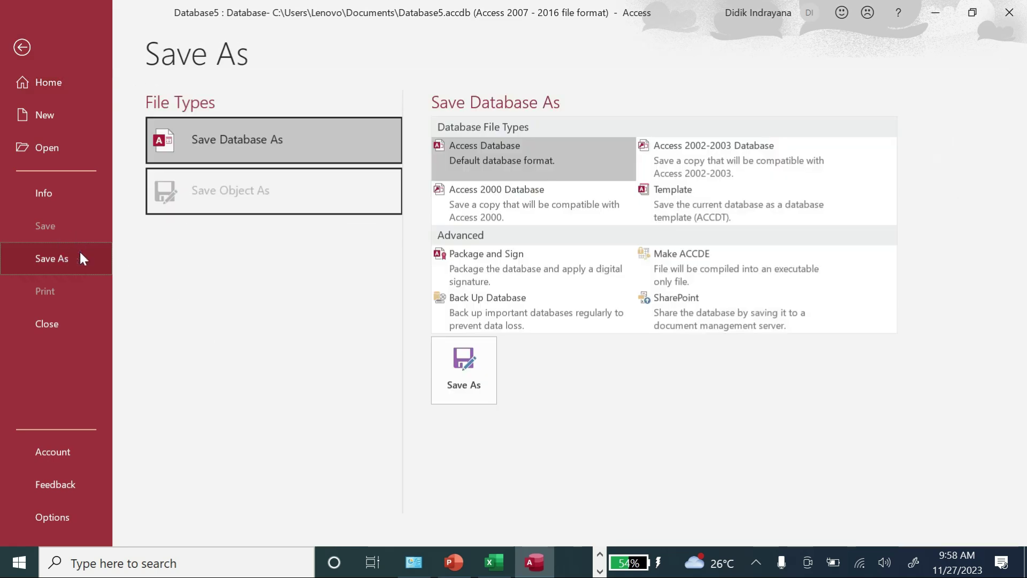
click(479, 378)
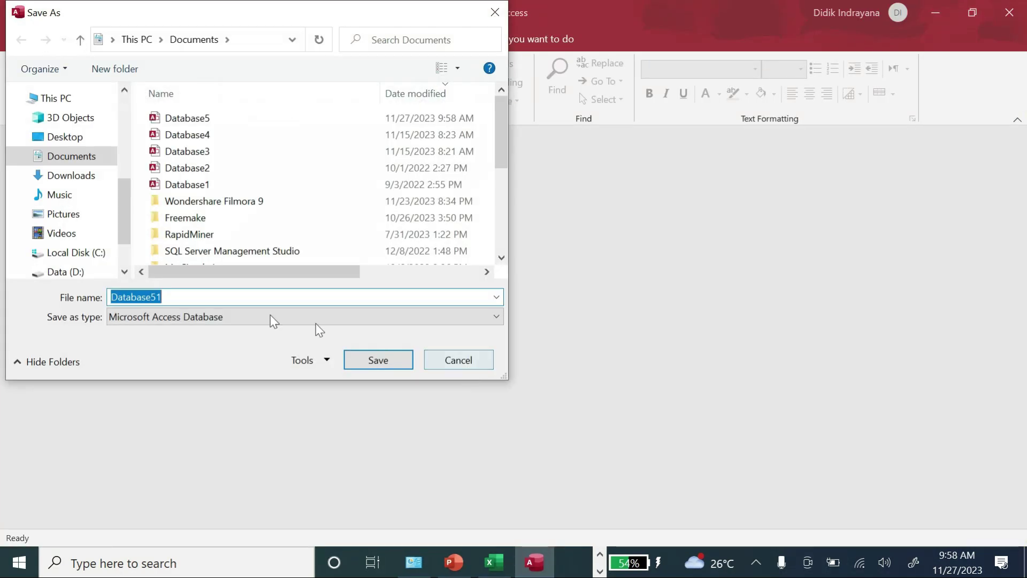
click(77, 273)
click(217, 150)
scroll(219, 160, down, 10)
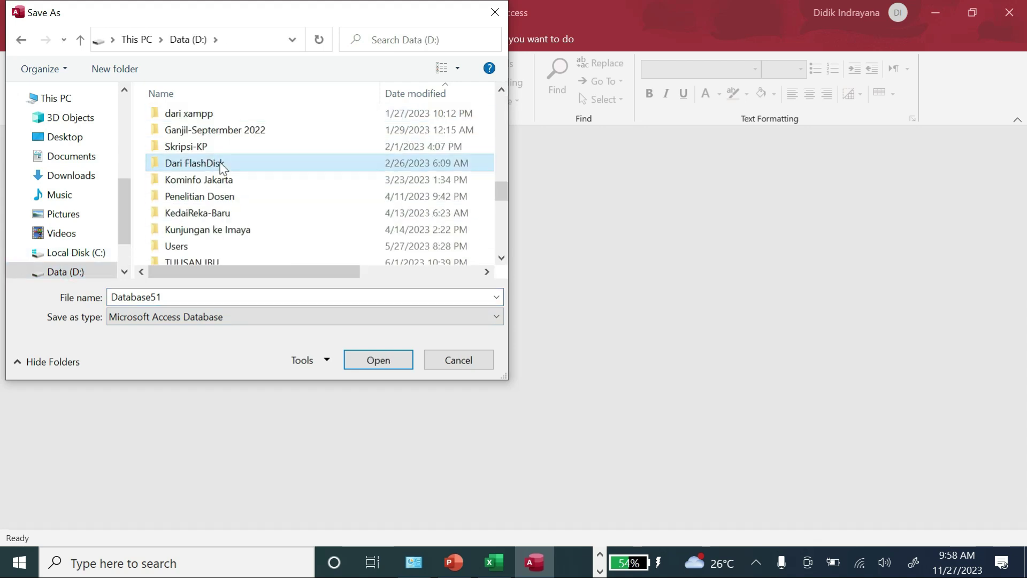
scroll(230, 166, down, 5)
double_click(206, 258)
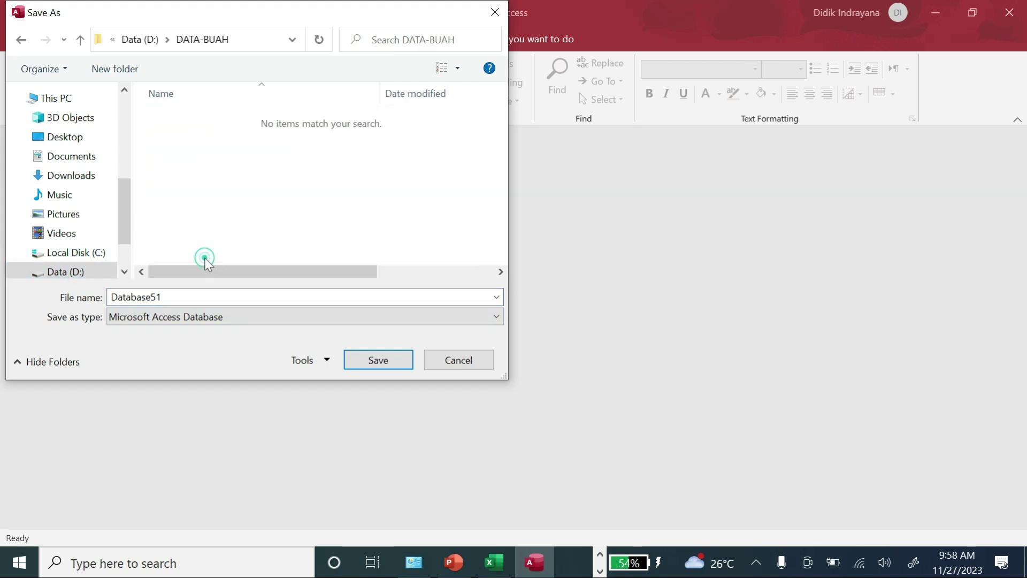
Save the file under the name Database and enable its disabled active content.
double_click(172, 294)
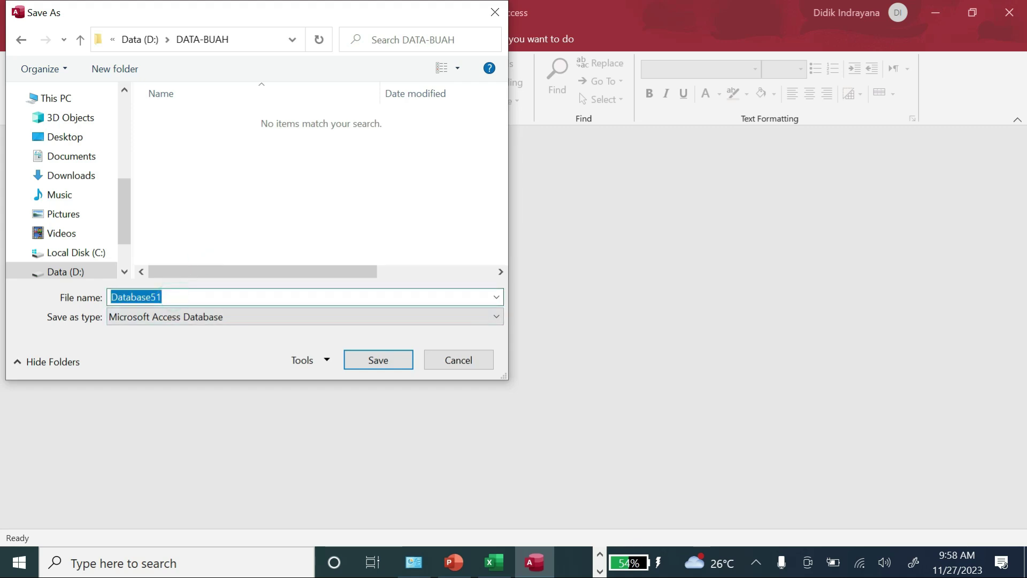
click(191, 294)
key(BackSpace)
click(381, 364)
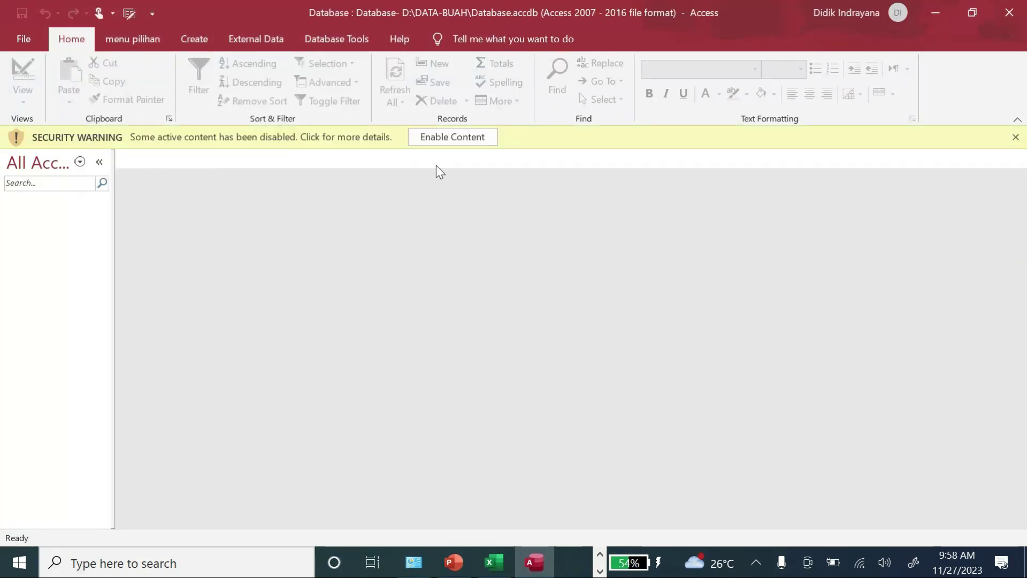
click(462, 137)
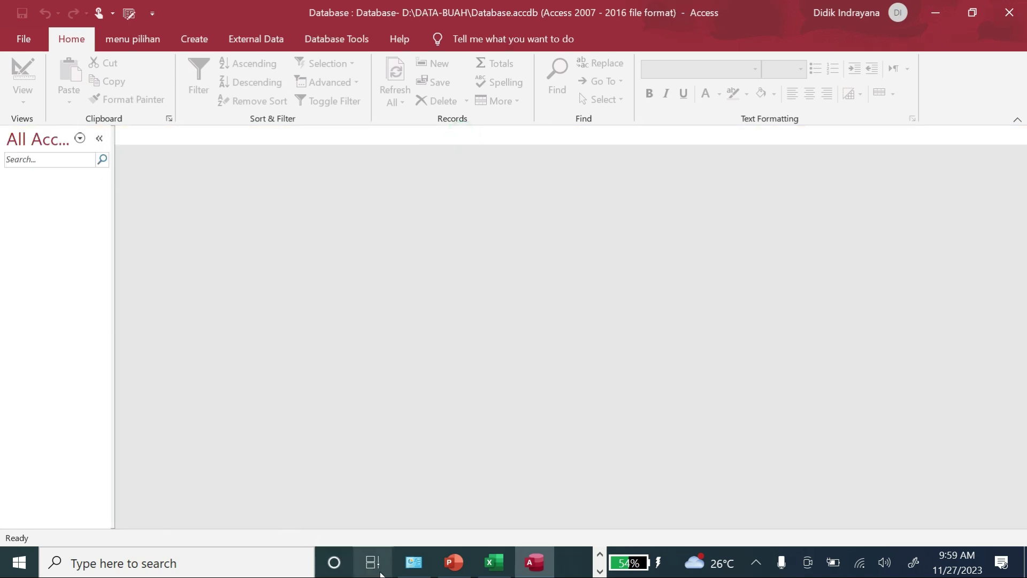
Check the saved file in the DATA-BUAH folder in File Explorer, then close Access and reopen Database from that folder.
click(600, 554)
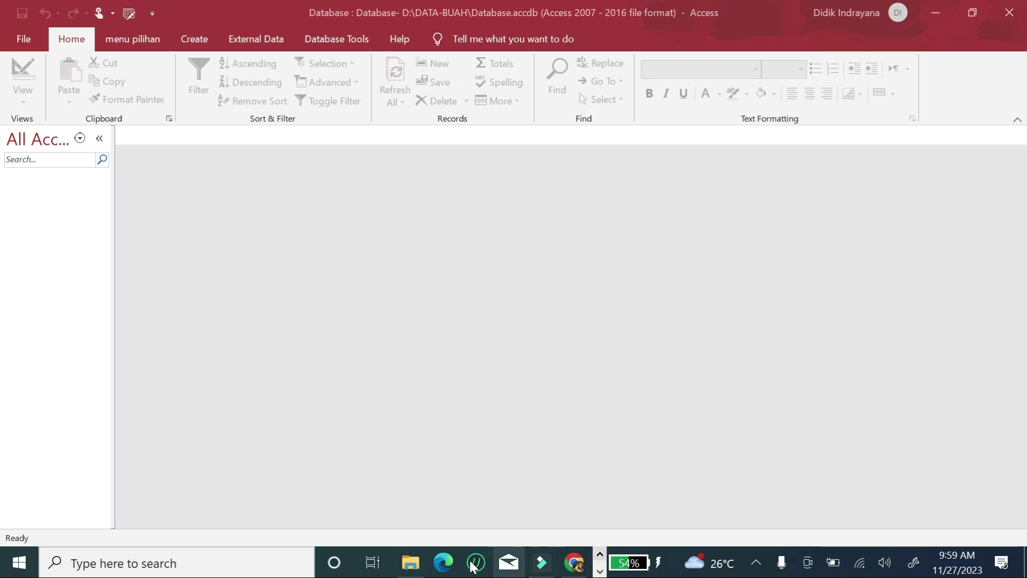
click(411, 562)
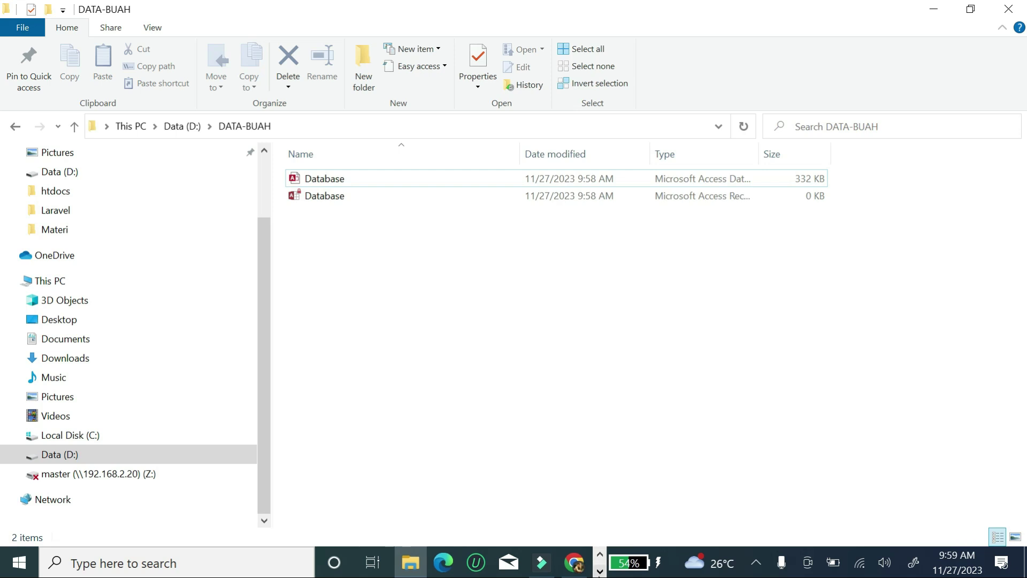
click(599, 571)
click(544, 563)
click(1021, 10)
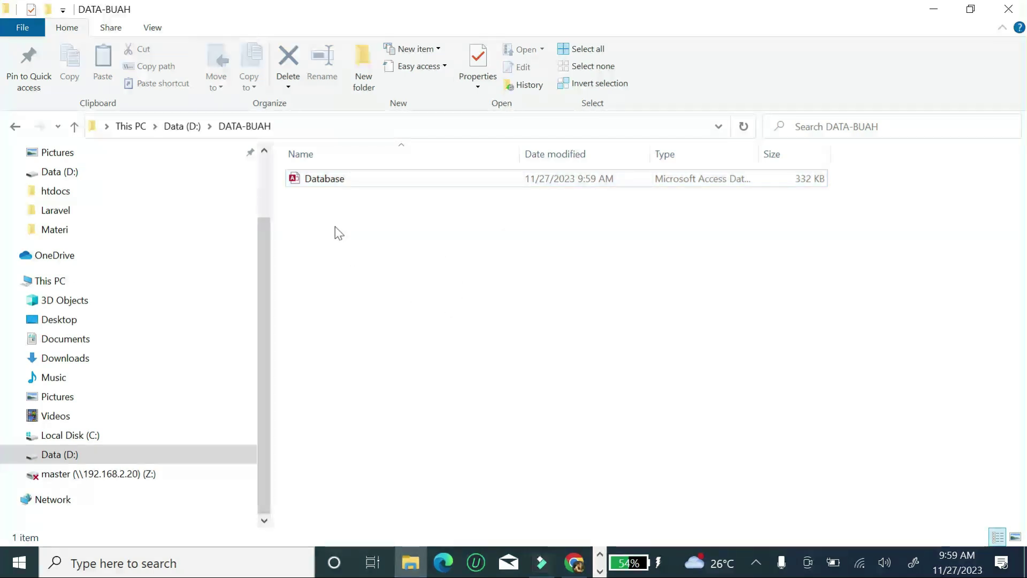
double_click(332, 182)
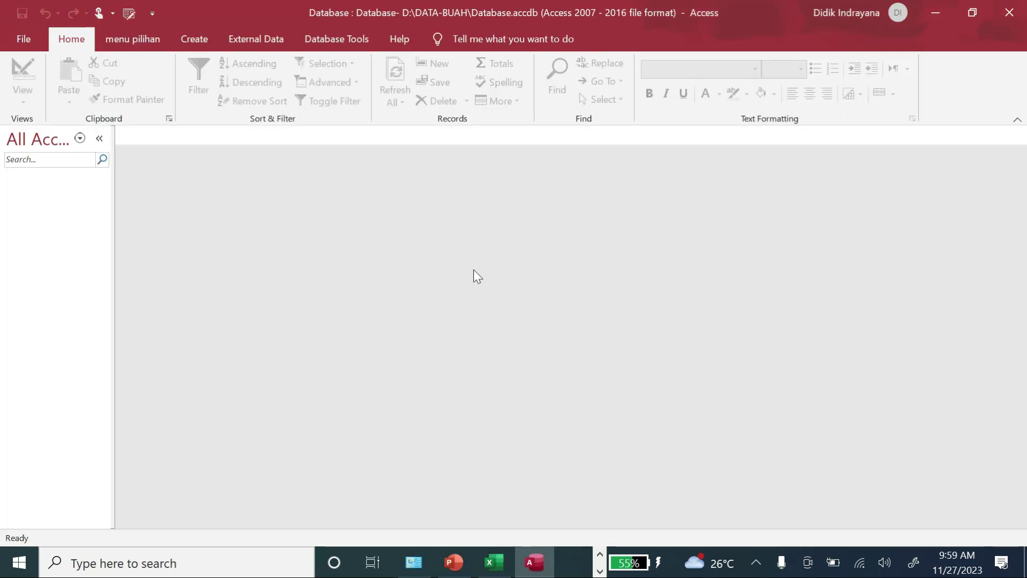
Switch to the Book1 workbook in Excel and delete columns A through I to clear the old example.
click(600, 553)
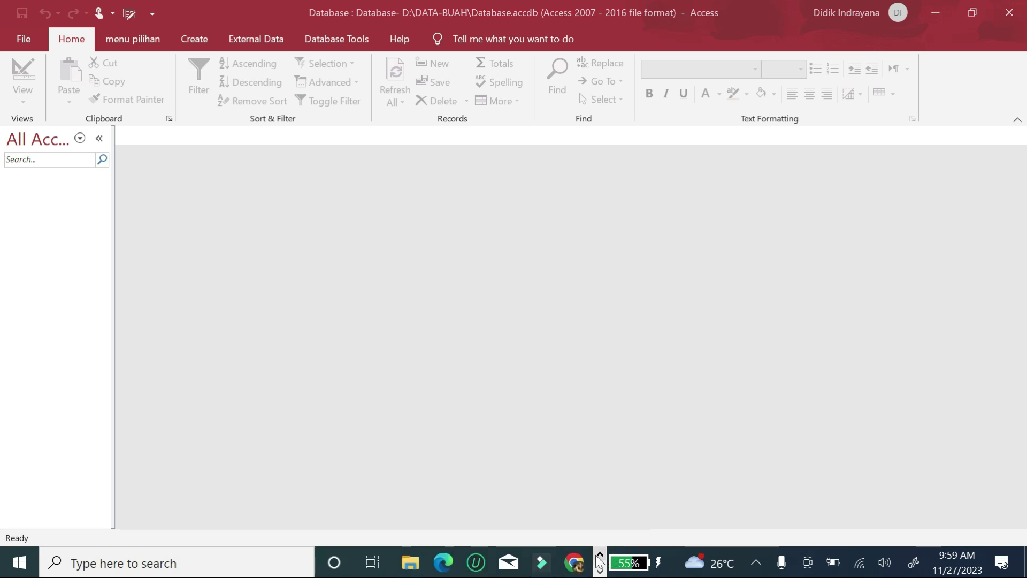
mouse_move(590, 558)
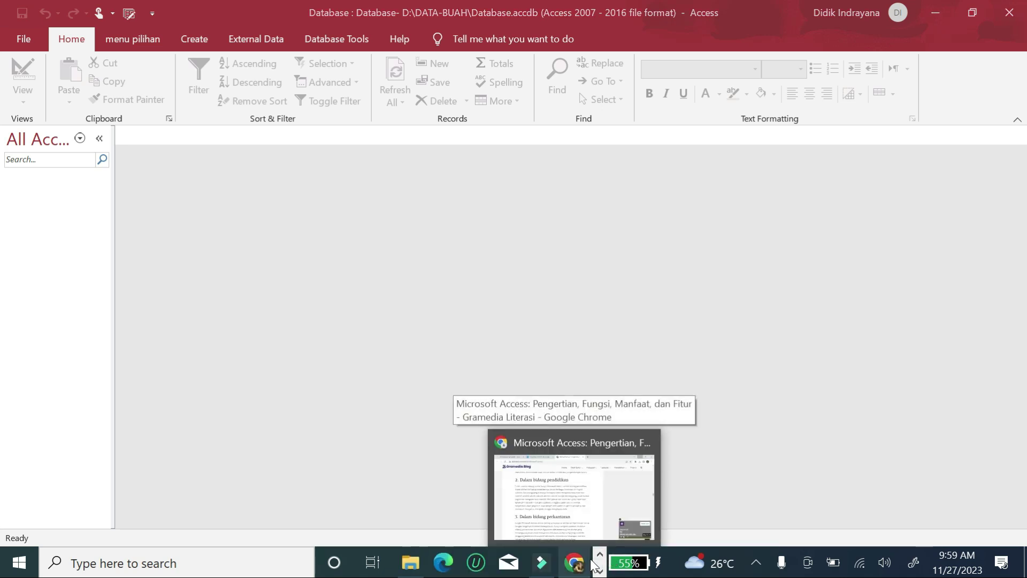
click(600, 570)
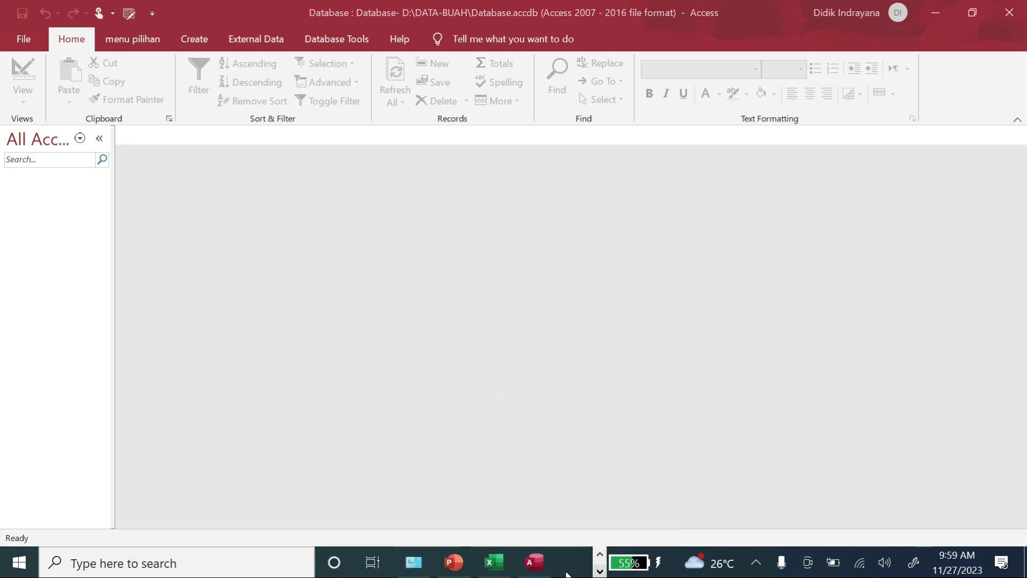
click(493, 562)
click(299, 355)
click(639, 169)
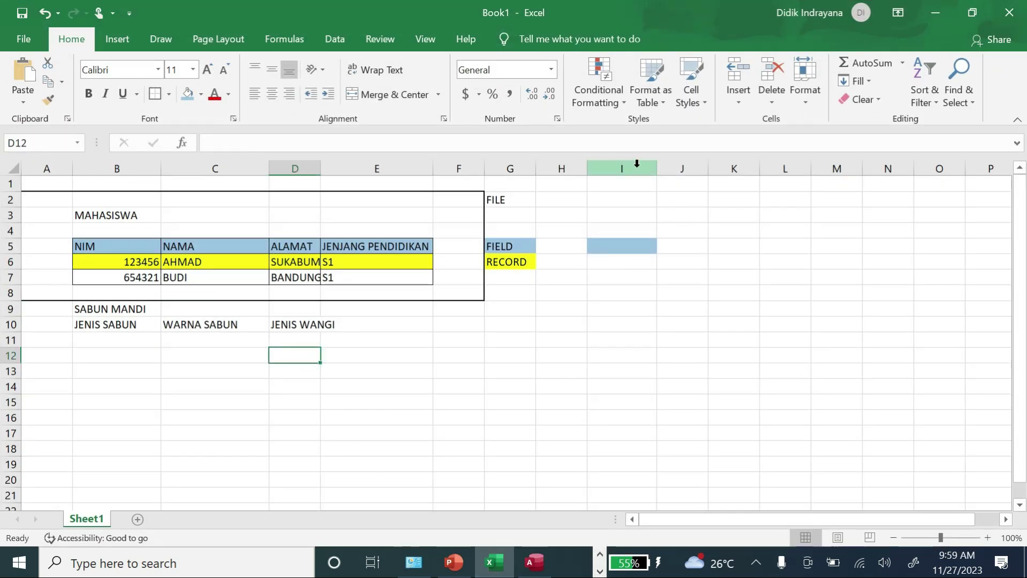
drag(642, 169, 32, 166)
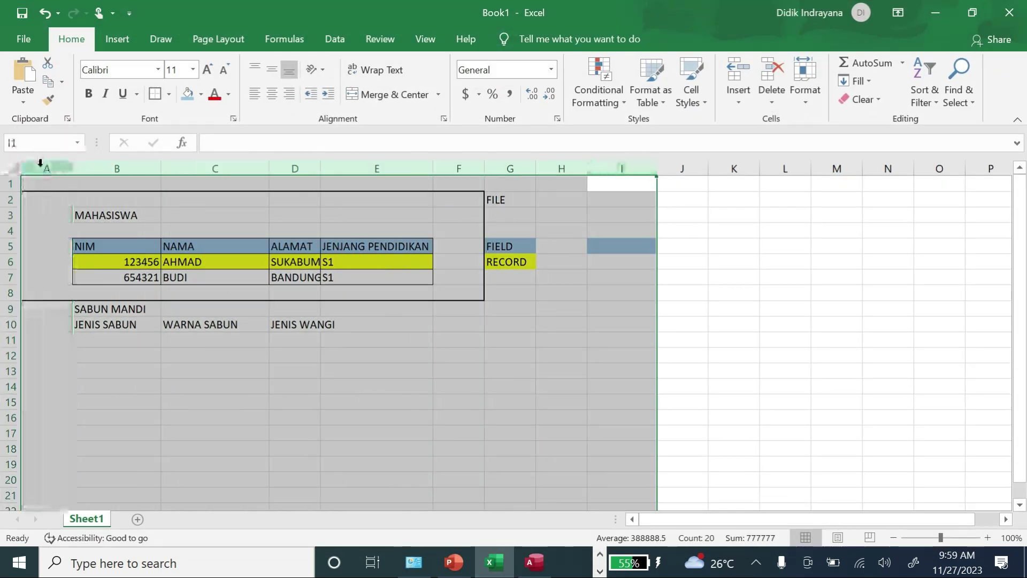
right_click(42, 171)
click(80, 301)
click(422, 371)
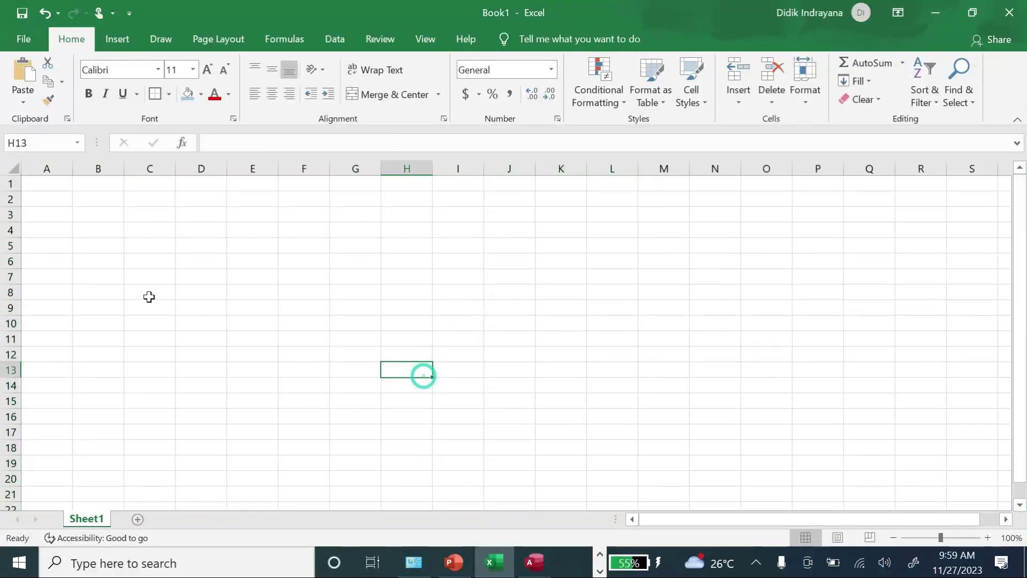
Enter the table title BUAH in cell B4.
click(51, 248)
click(57, 199)
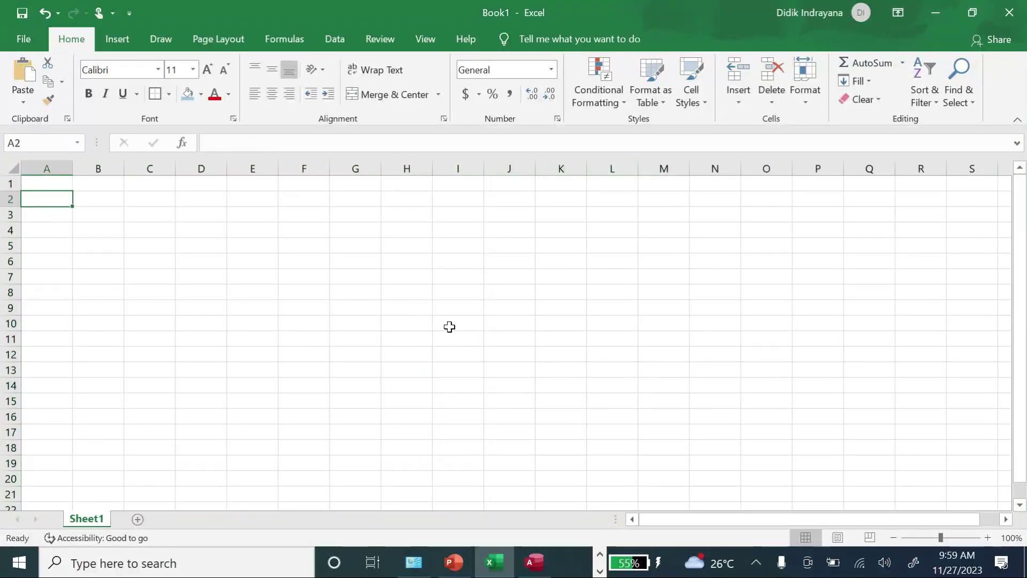
key(Down)
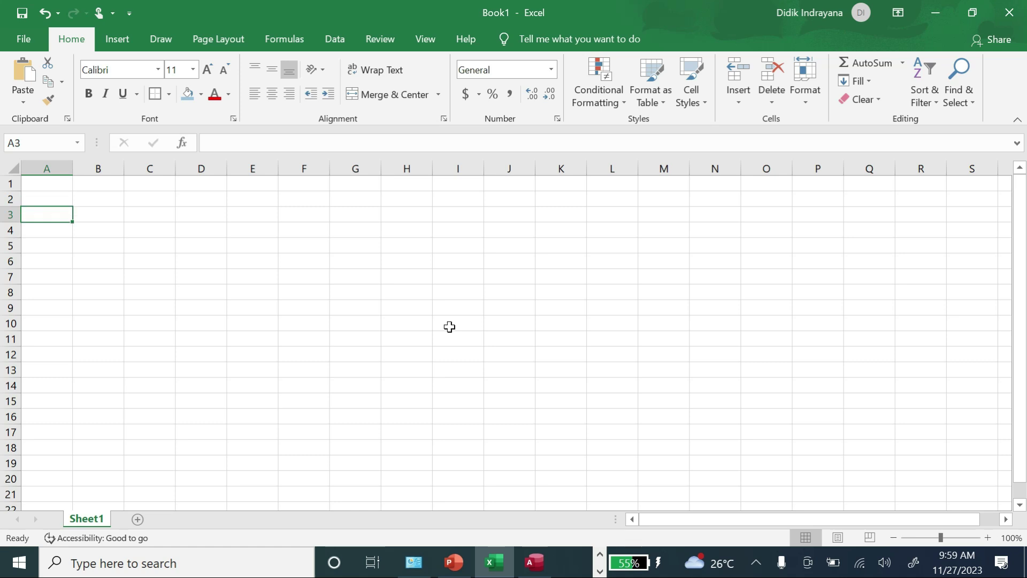
key(Right)
key(Down)
text(BUAH)
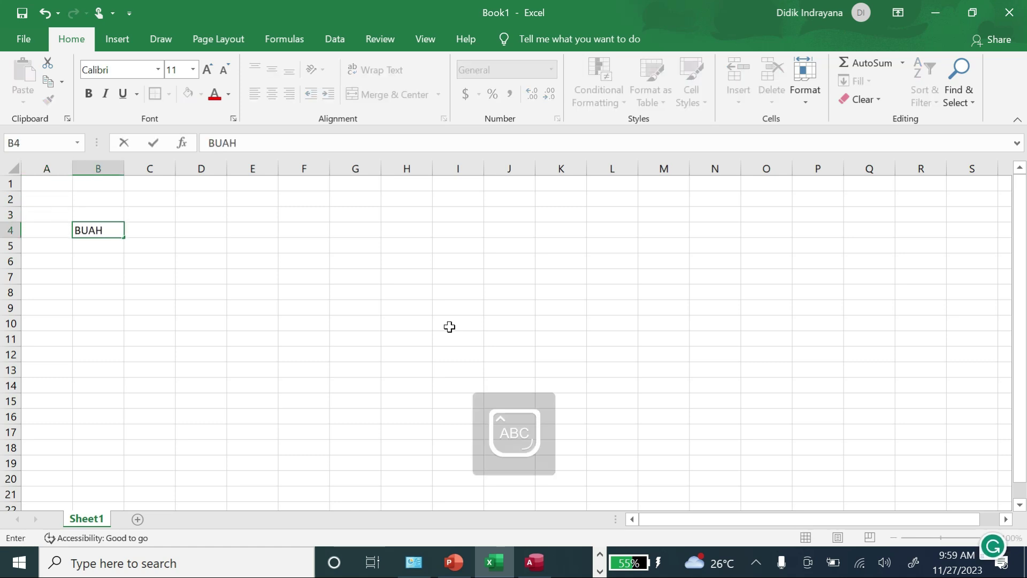
key(Return)
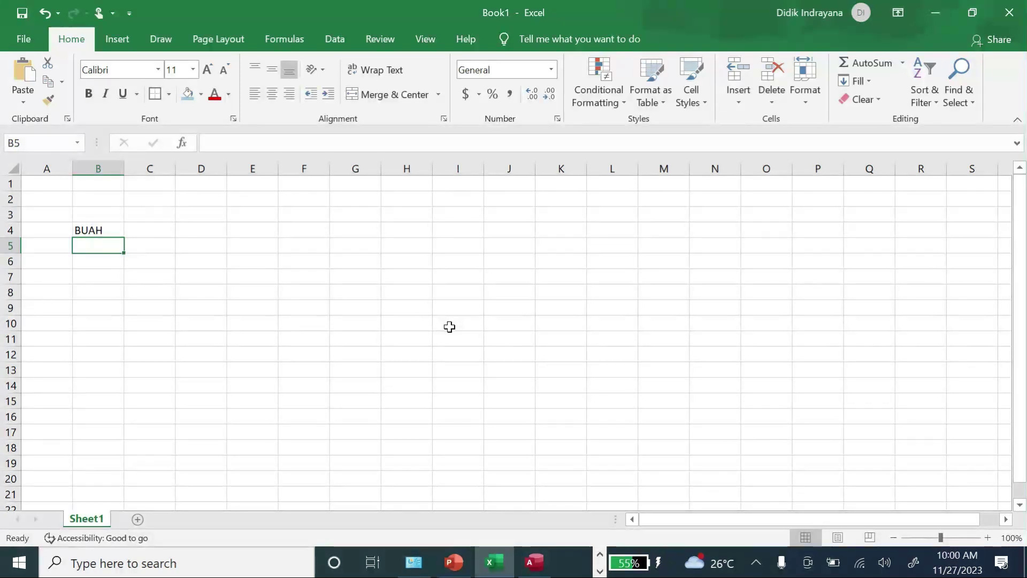
Enter the field headings KODE BUAH, NAMA BUAH and UKURAN in B5 to D5, widening column B to fit its heading.
text(KODE )
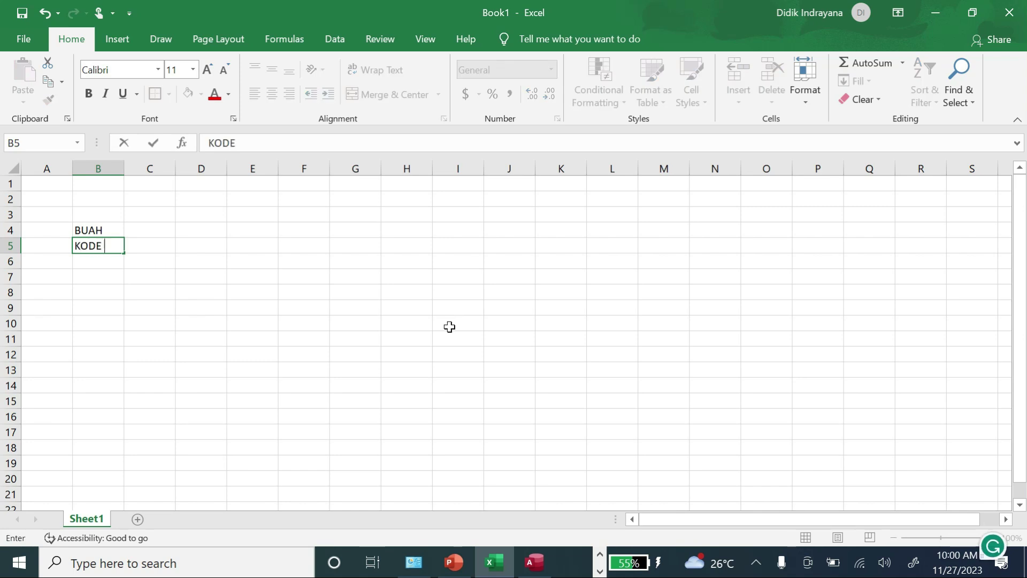
text(BUAH)
key(Tab)
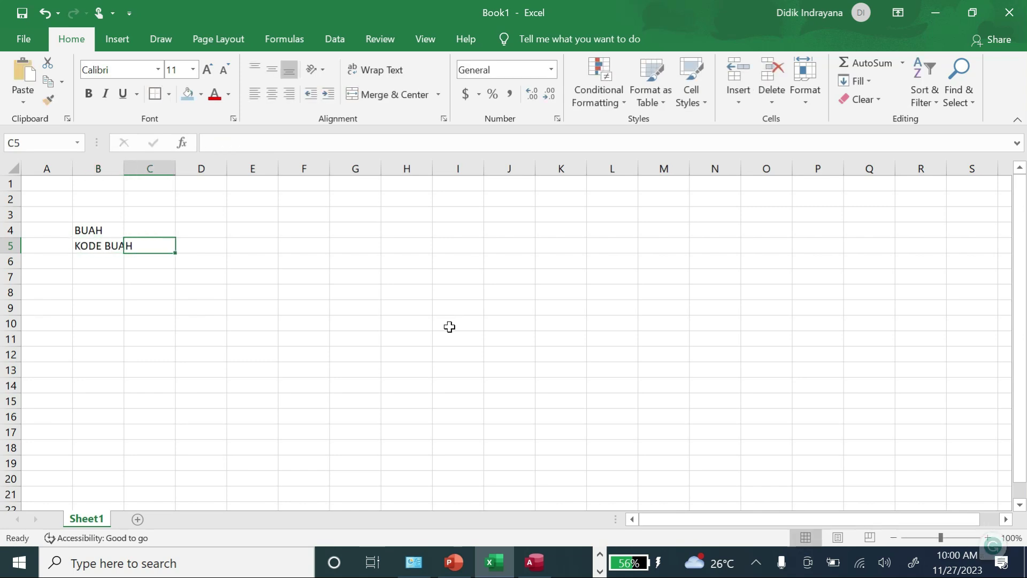
drag(123, 168, 180, 170)
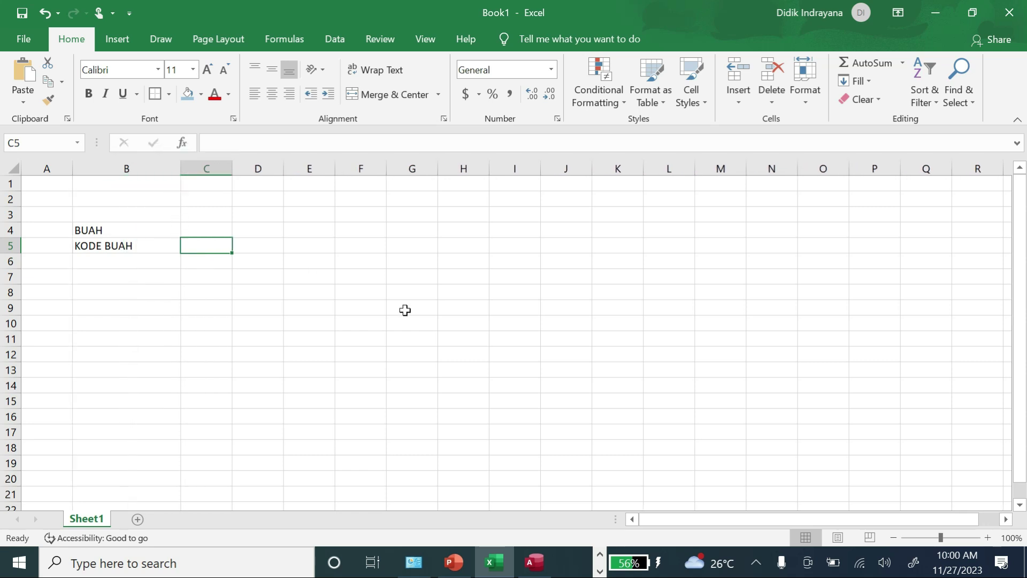
text(NAMA BUAH)
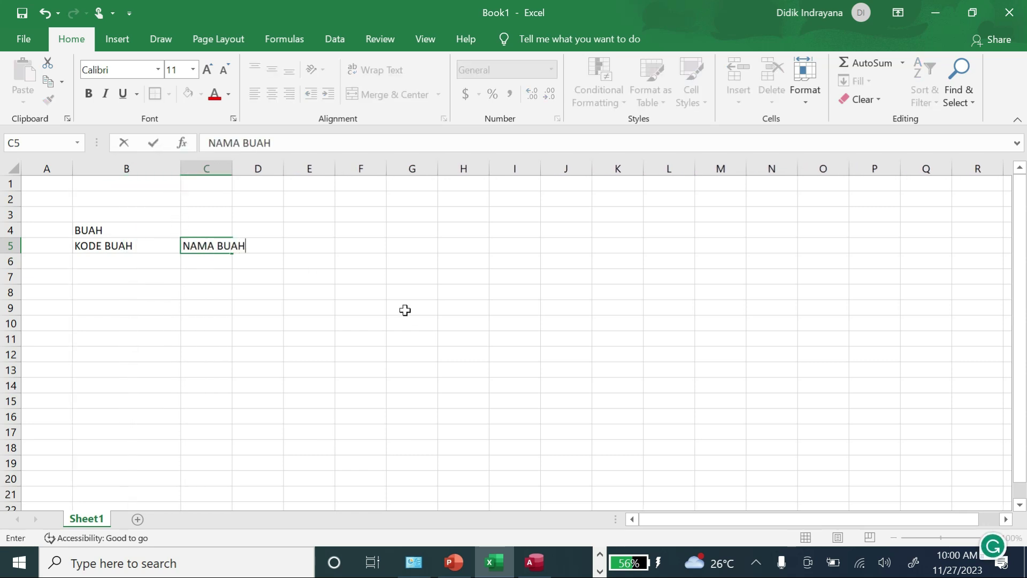
key(Tab)
text(UKURAN)
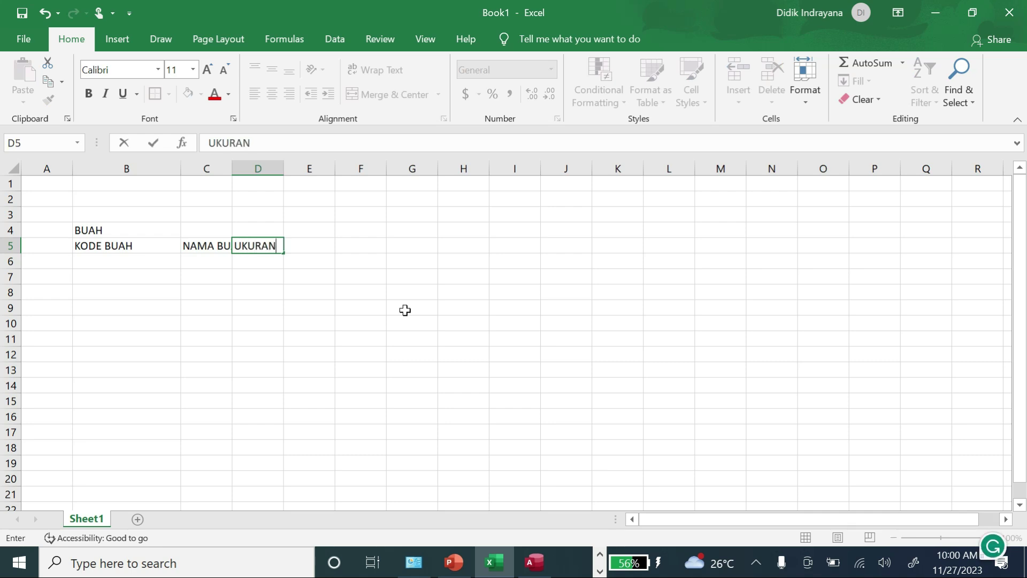
key(Tab)
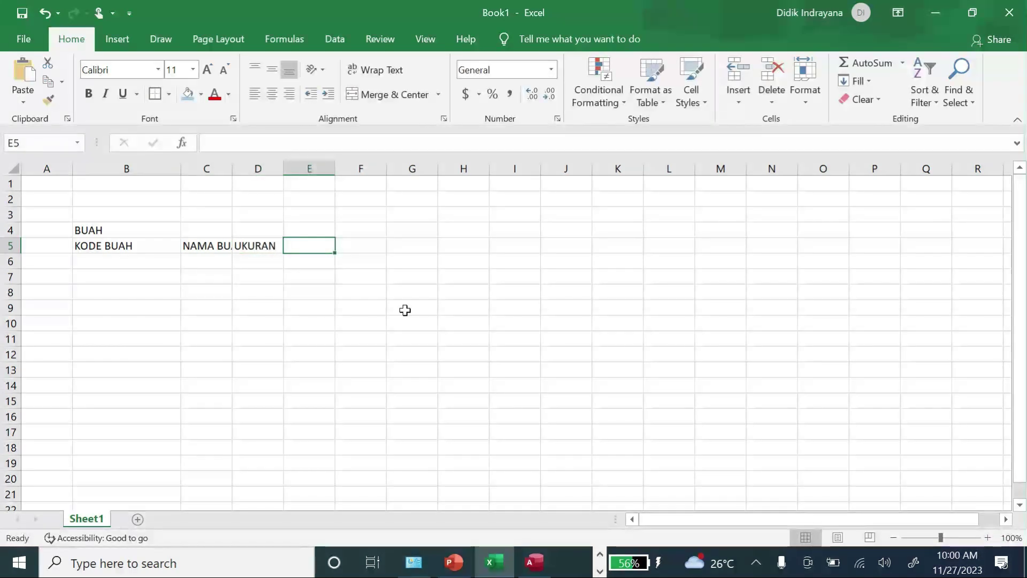
text(RASA)
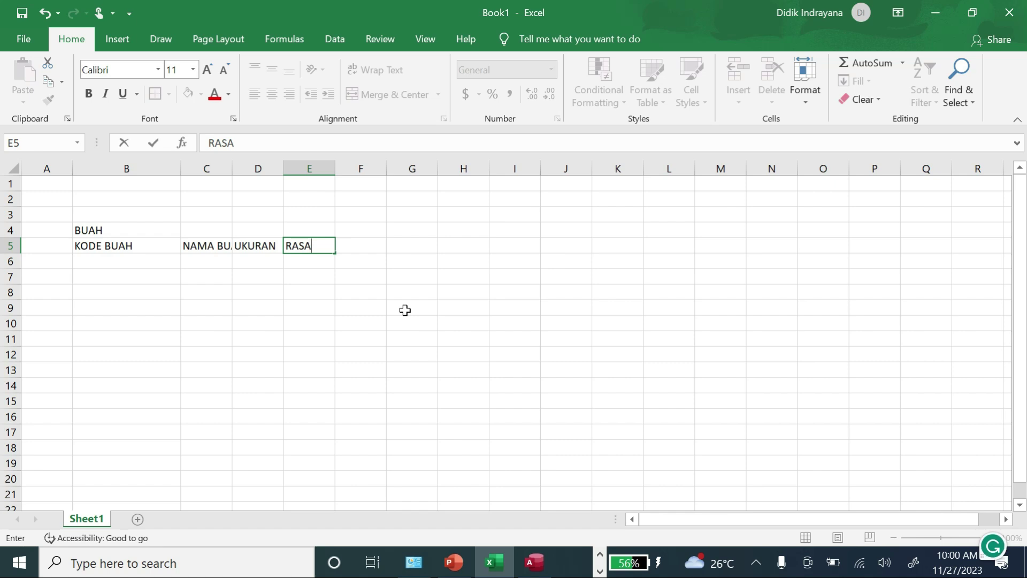
key(BackSpace)
key(BackSpace)
key(BackSpace)
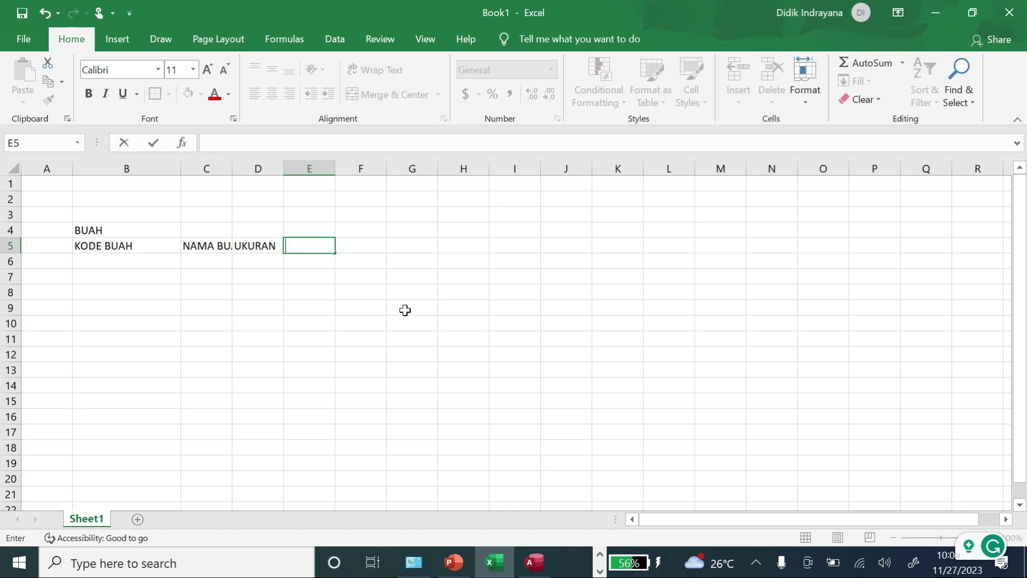
Enter the field headings RASA, BERAT and PUPUK in E5 to G5, widening column C to fit NAMA BUAH.
text(RASA)
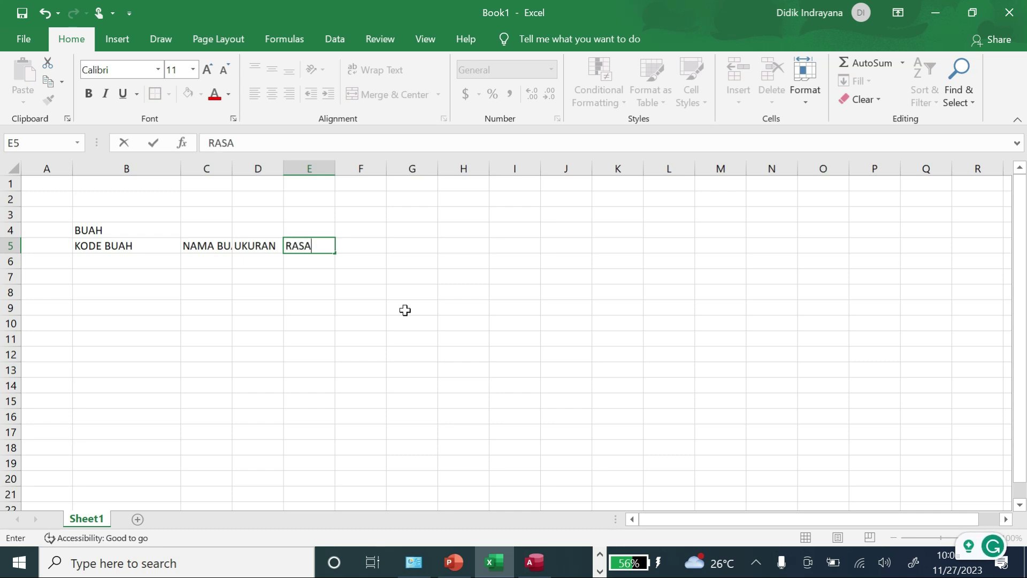
key(Tab)
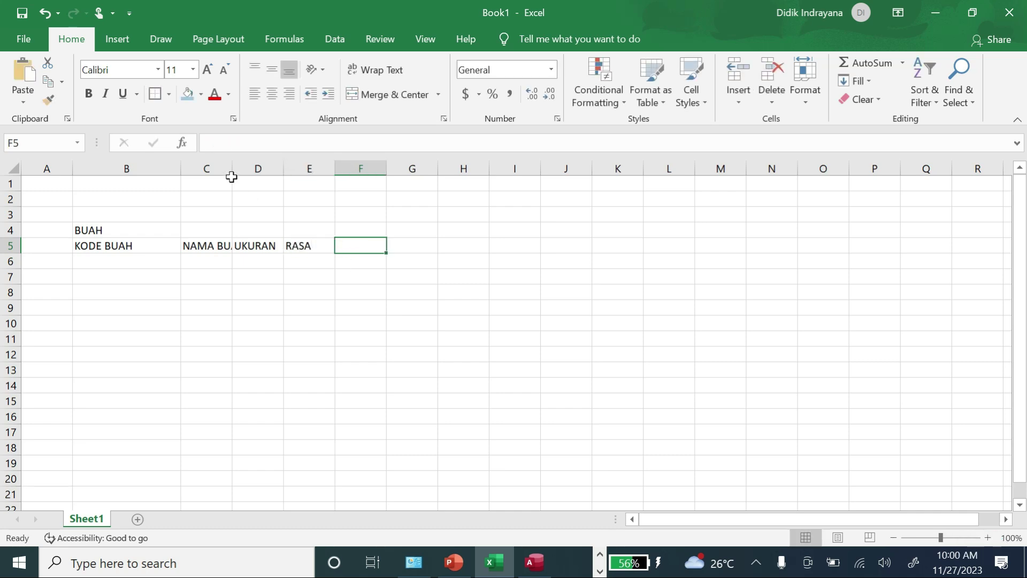
drag(232, 168, 282, 176)
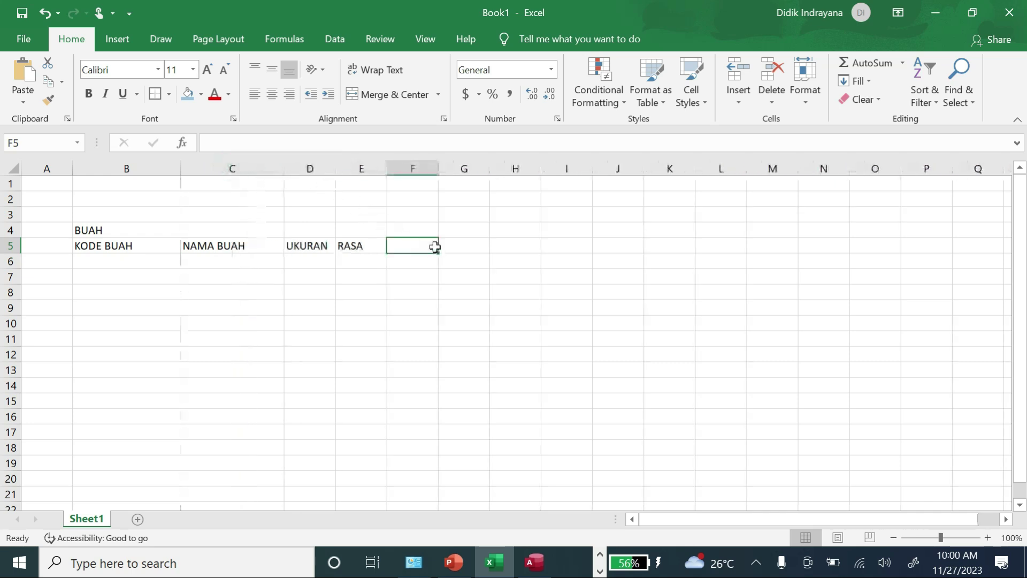
text(BERAT)
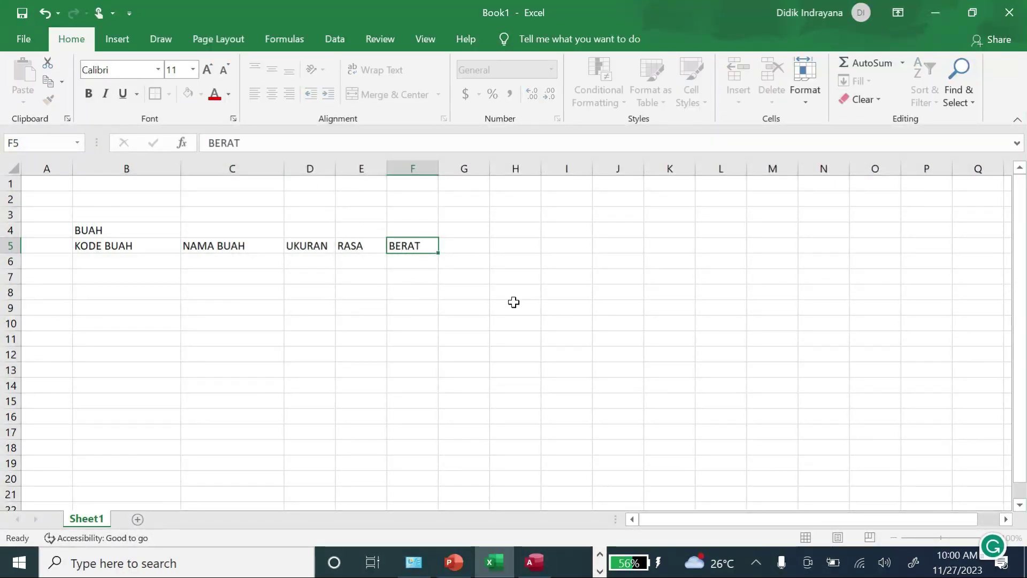
key(Tab)
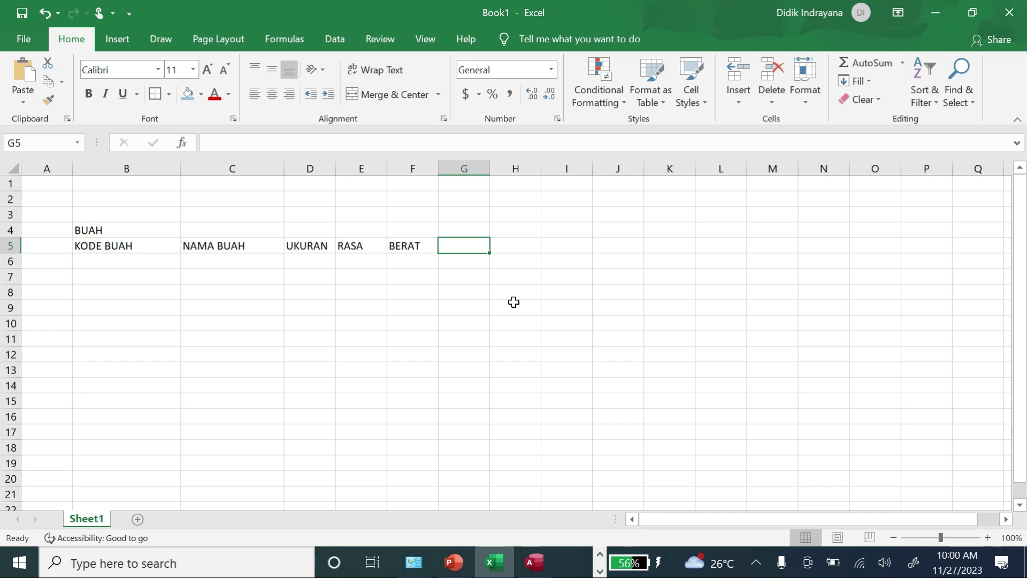
text(PUPUK)
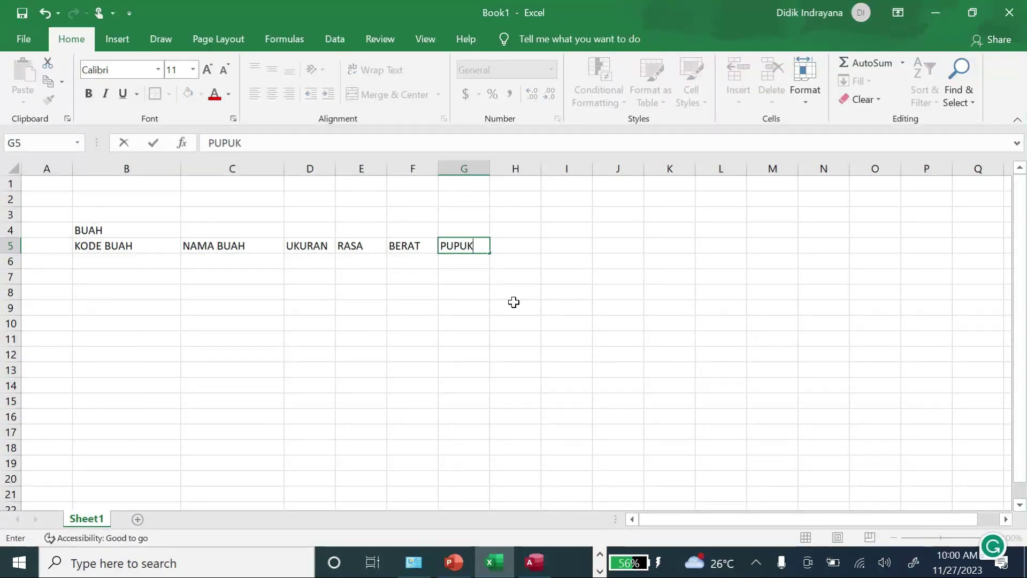
key(Tab)
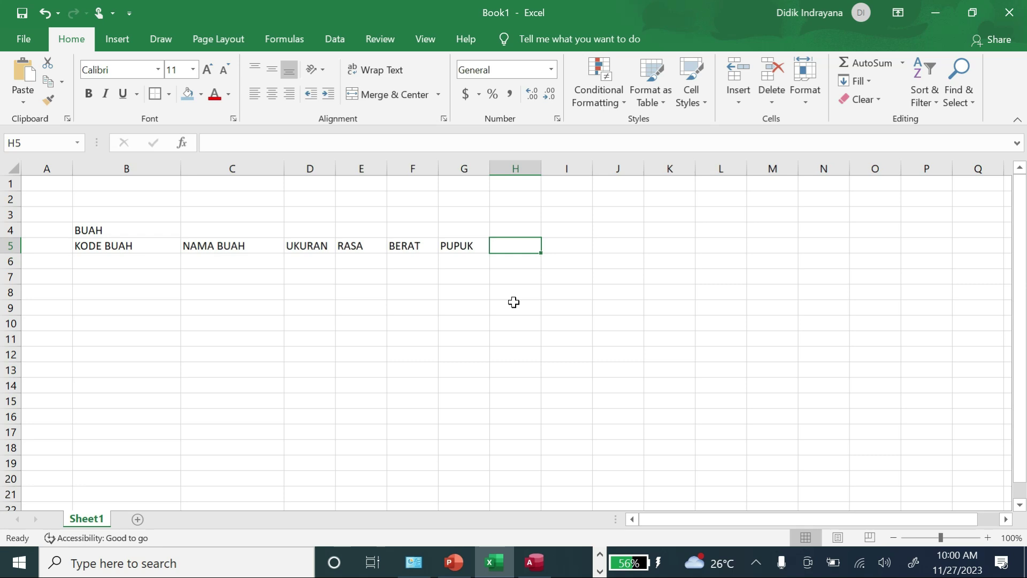
Enter the headings NAMA PUPUK in H5 and HARGA BUAH in I5, and fit column I to its heading.
text(NAMA PUPUK)
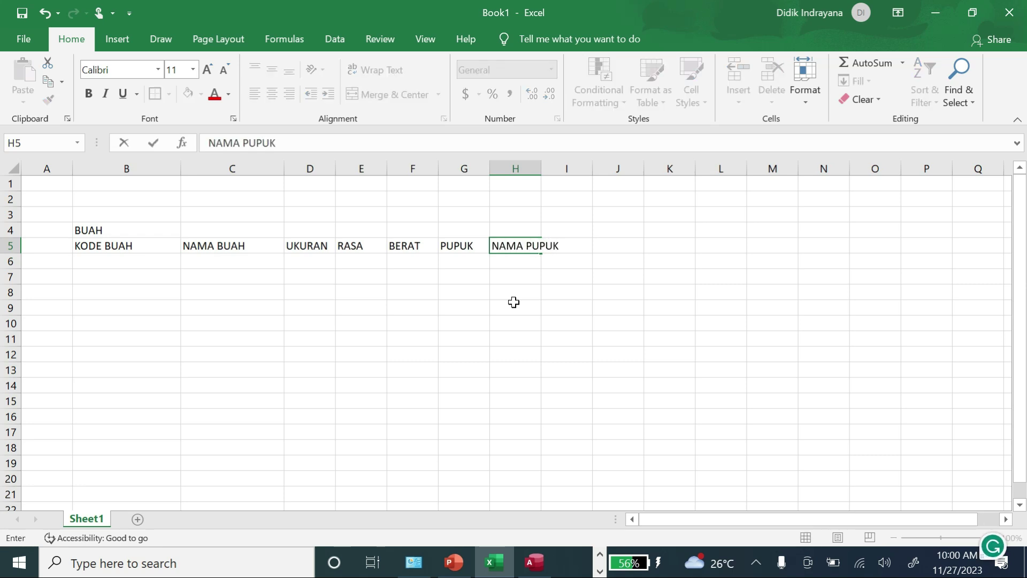
key(Tab)
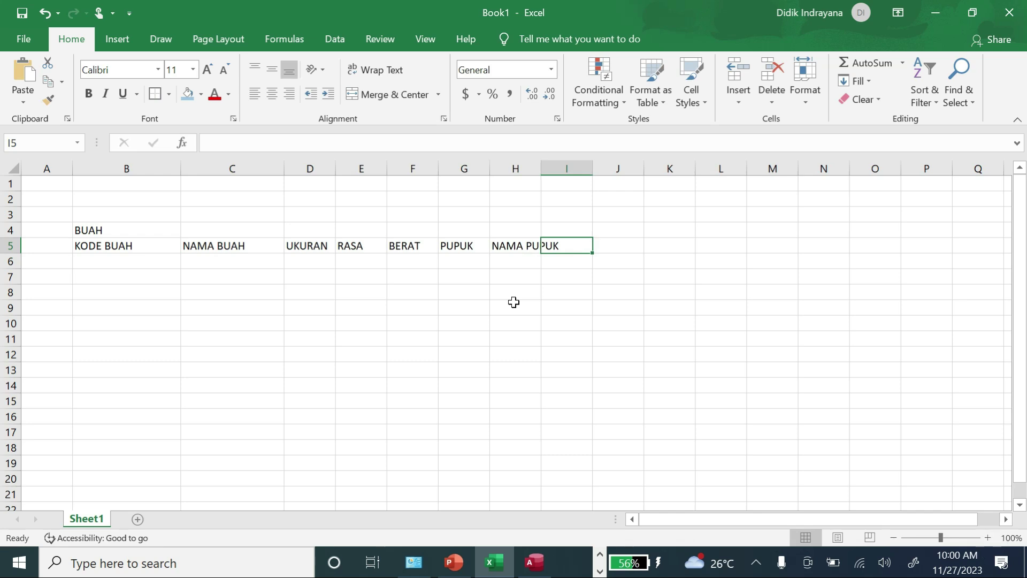
text(HARGA BUAH)
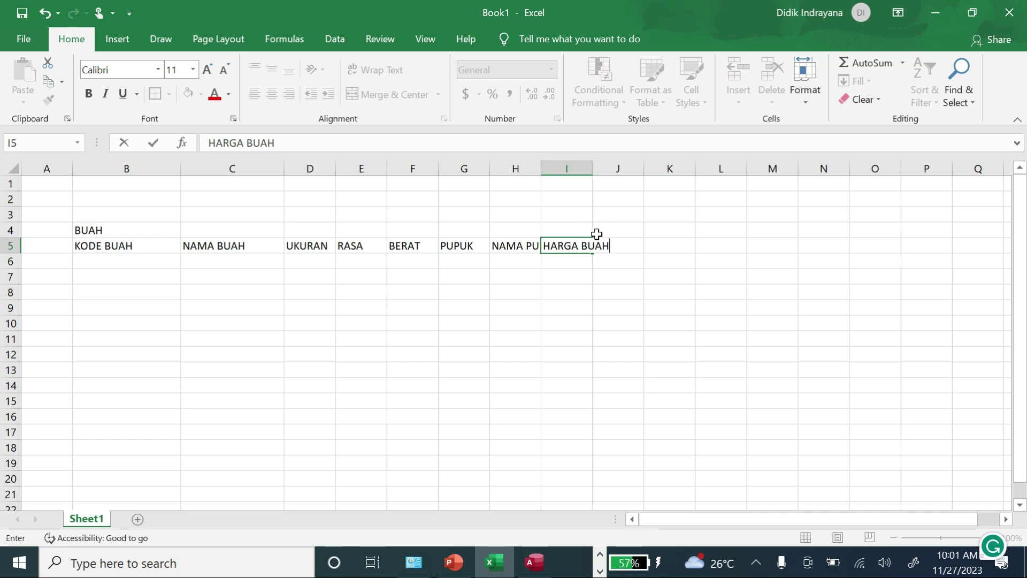
click(584, 268)
click(586, 246)
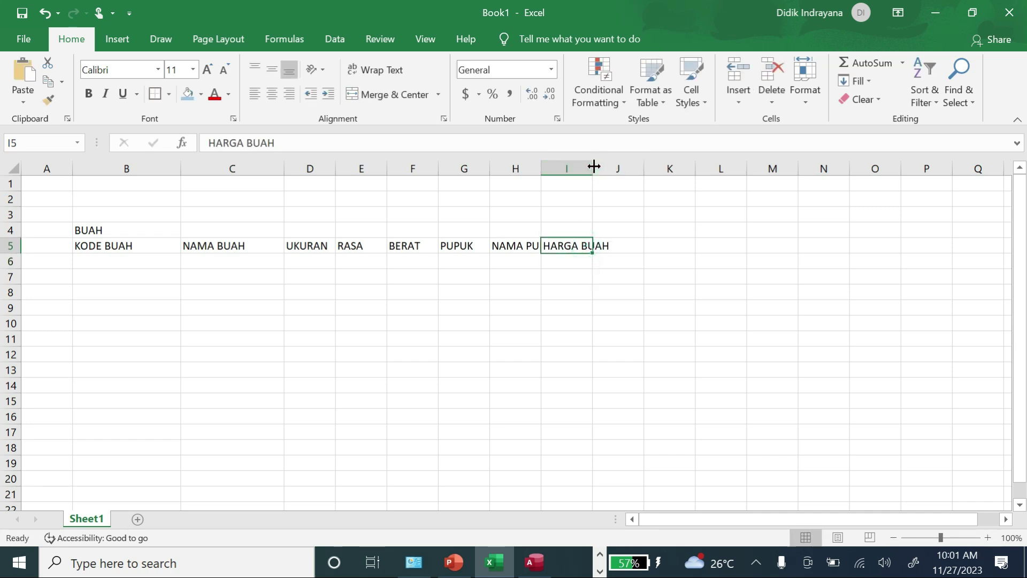
double_click(593, 168)
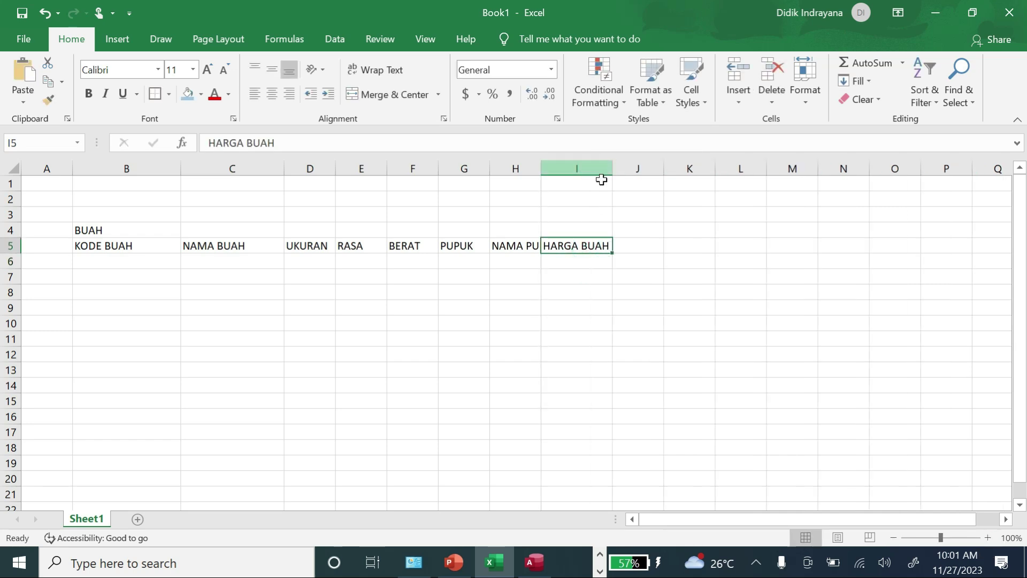
Enter the heading HARGA PUPUK in J5, and autofit columns J and H to their headings.
click(638, 245)
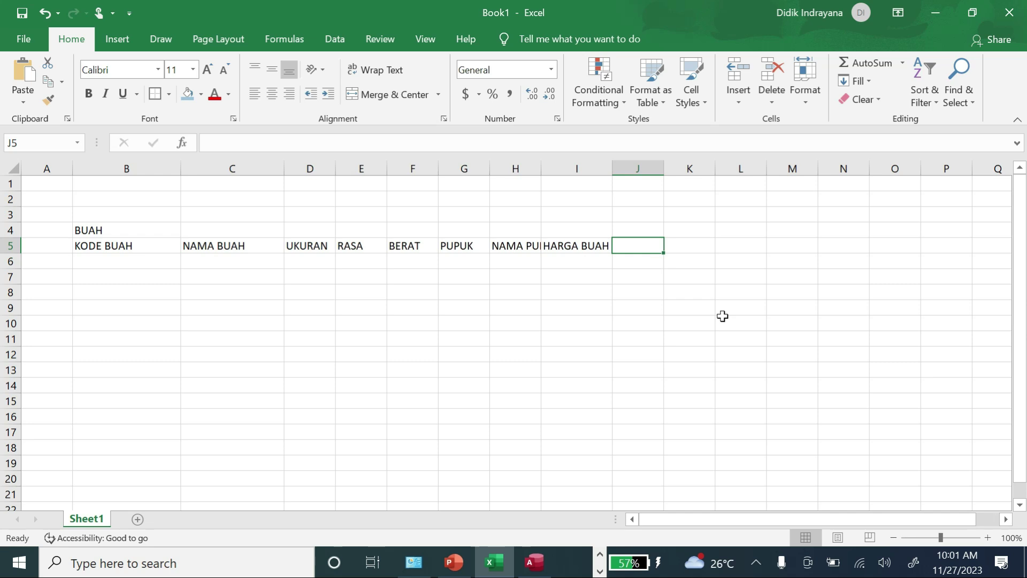
text(HARG)
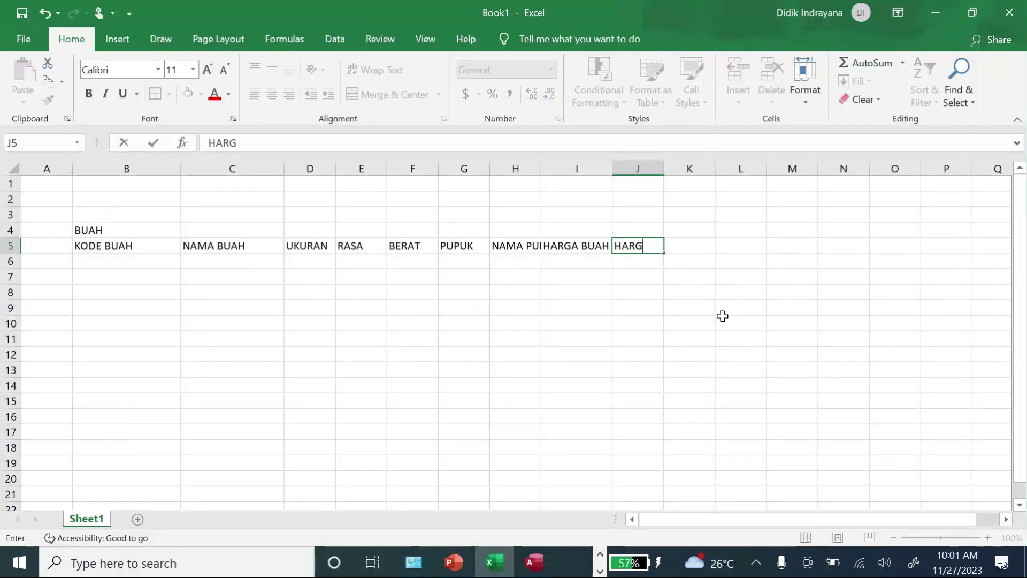
text(A PU)
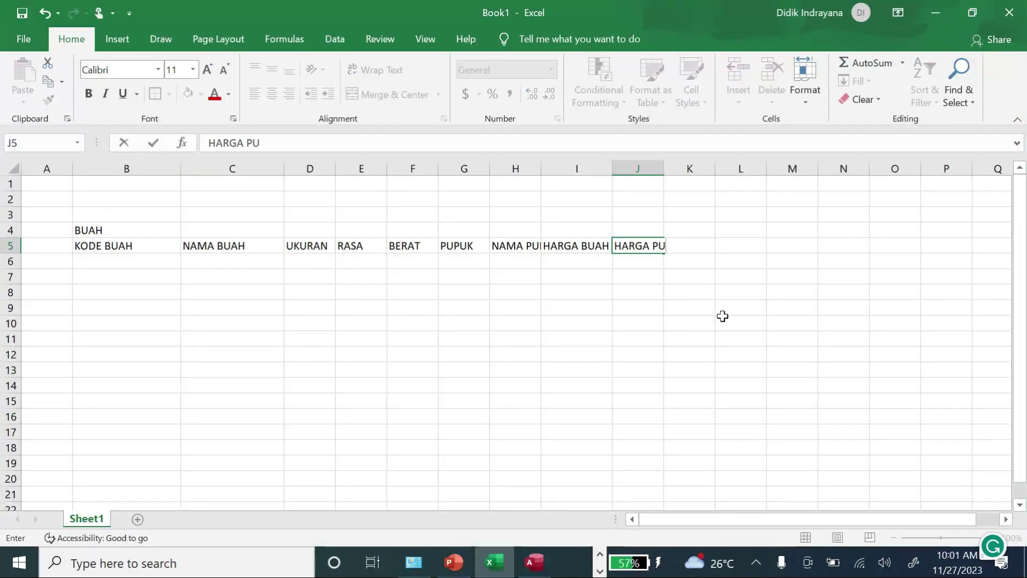
text(PUK)
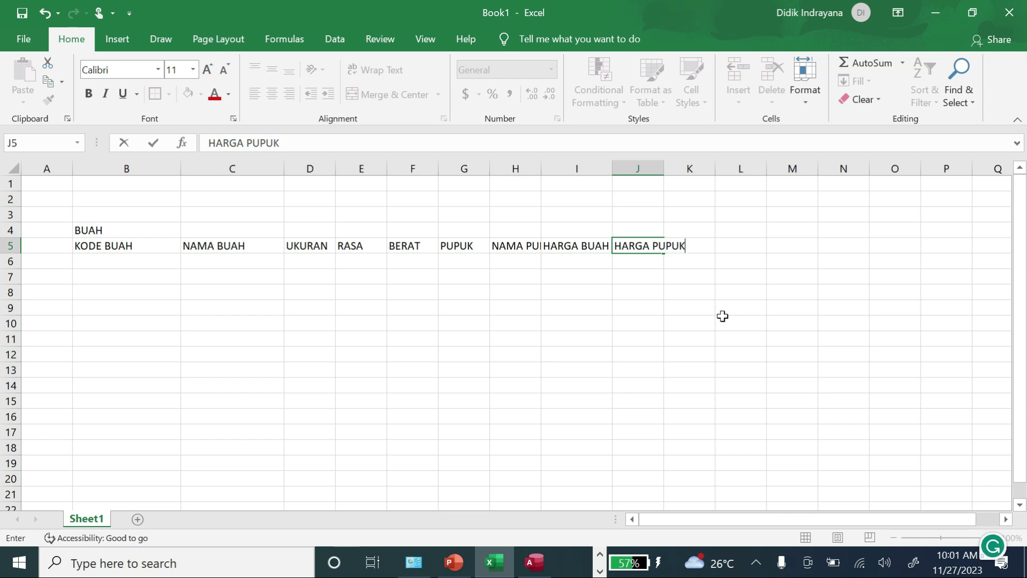
click(676, 321)
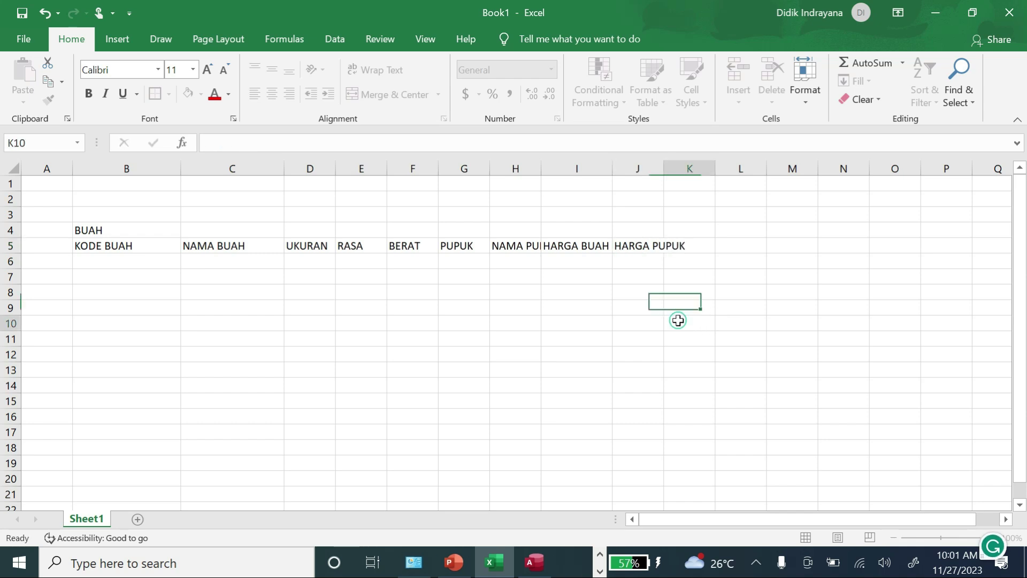
double_click(663, 170)
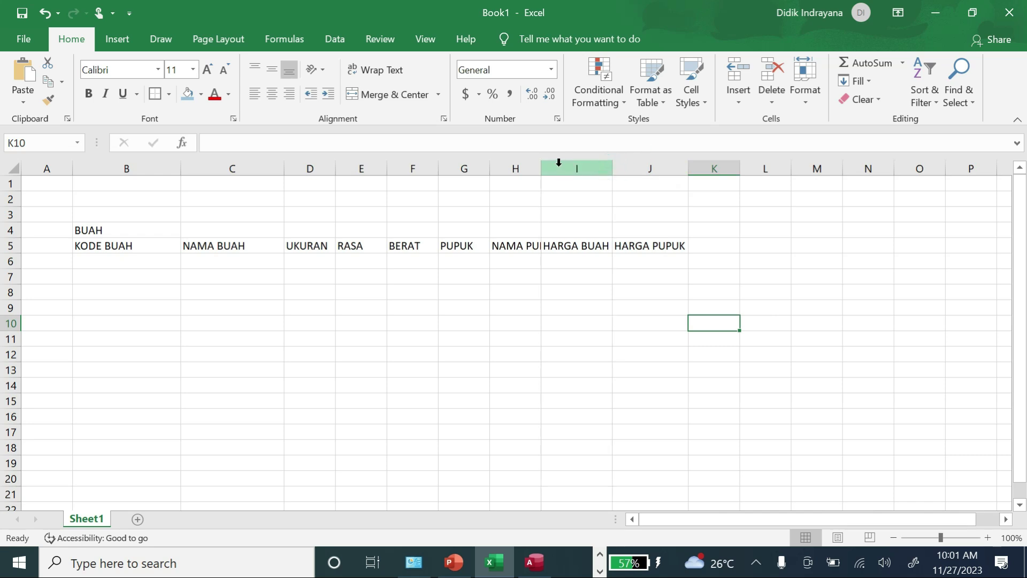
click(533, 168)
double_click(540, 169)
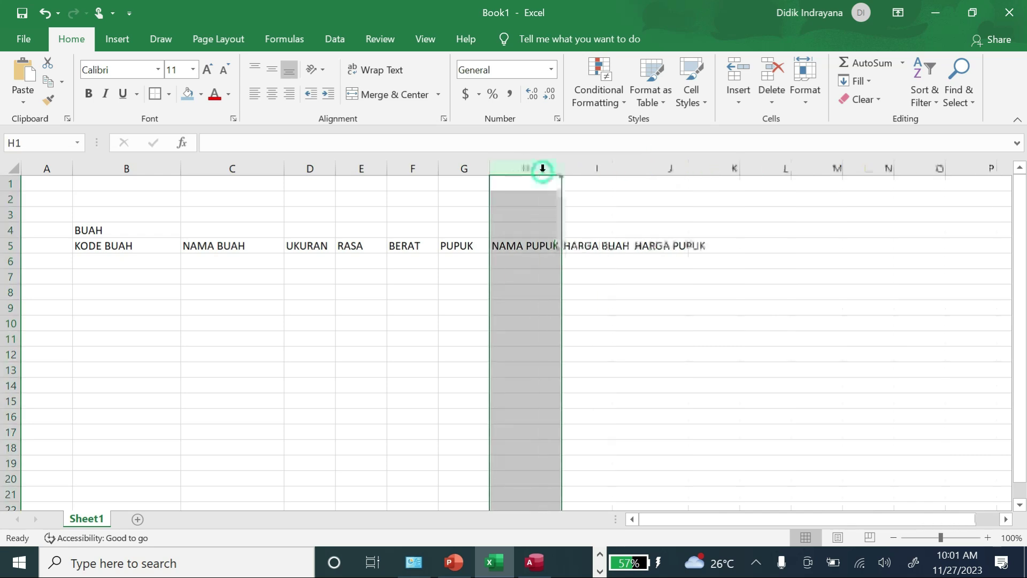
click(550, 276)
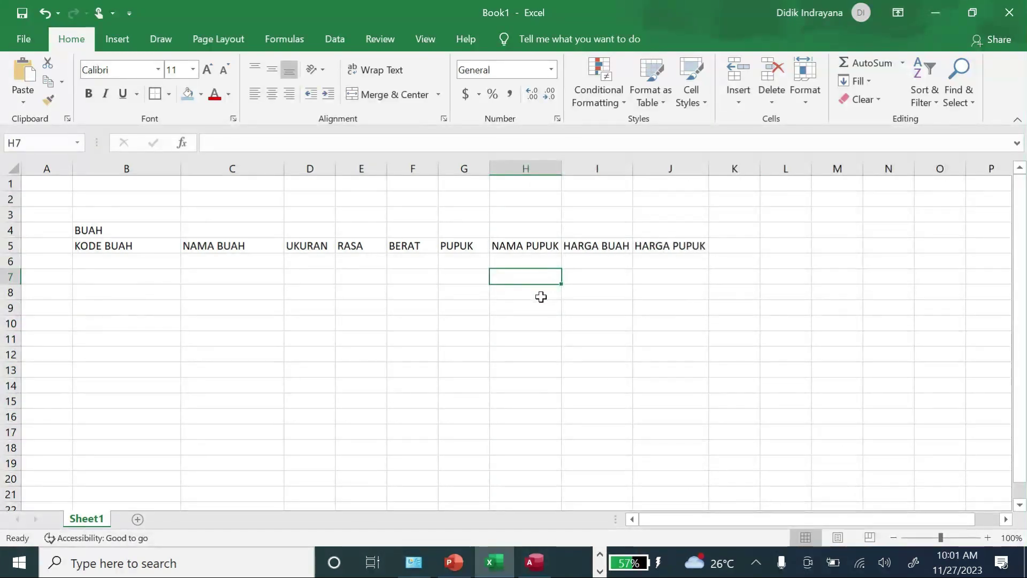
Center the field headings in row 5 from KODE BUAH to HARGA PUPUK (B5:J5).
click(168, 303)
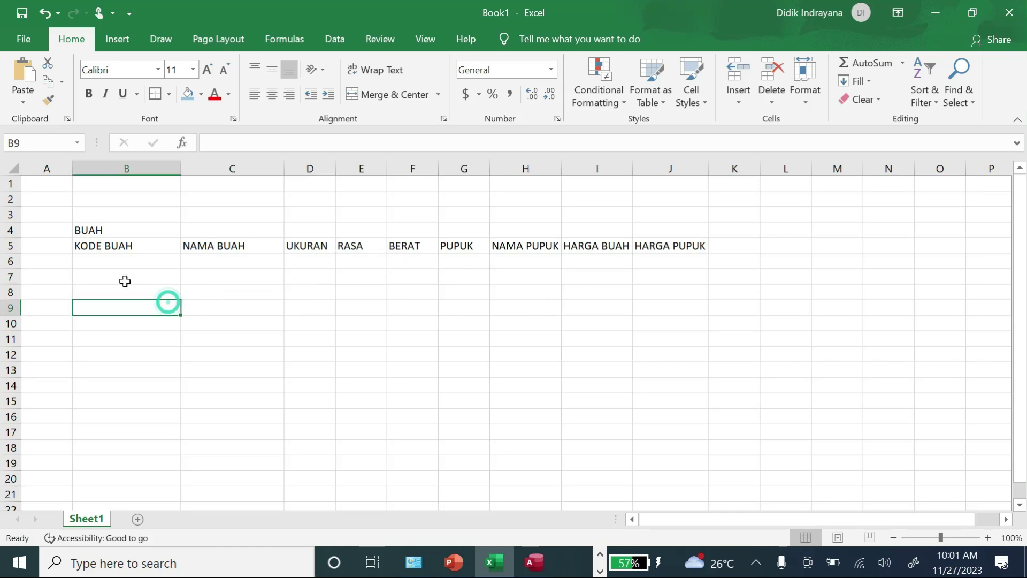
click(105, 245)
drag(140, 242, 694, 248)
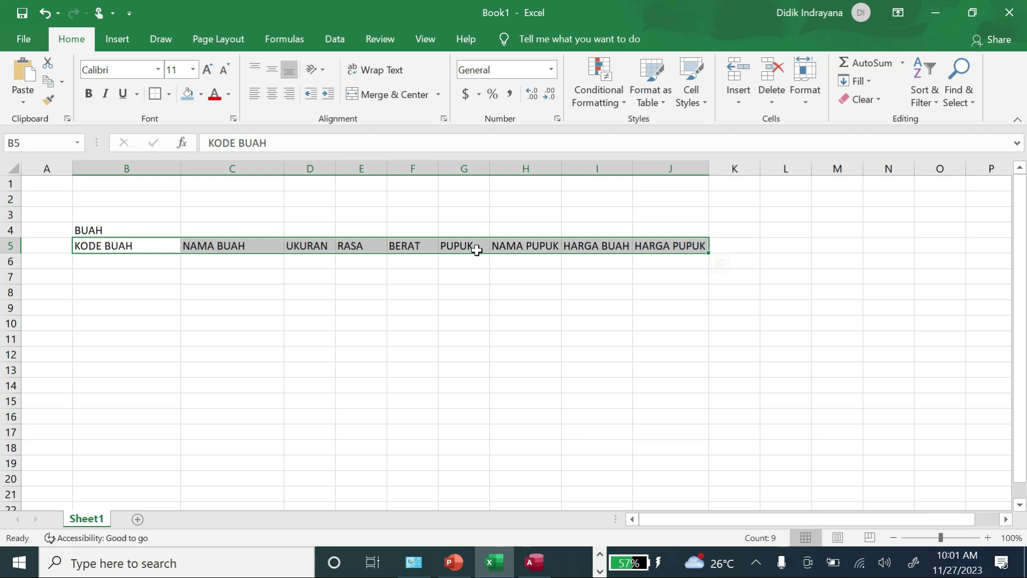
click(272, 94)
click(250, 293)
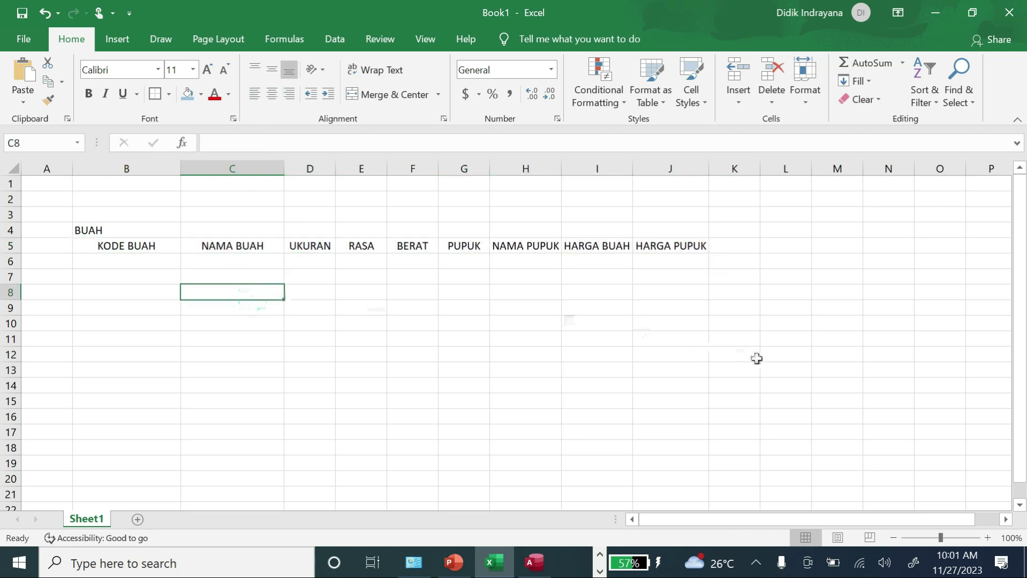
Enter the label TYPE DATA in cell M4 with a red fill, widening column M to fit it.
click(835, 232)
text(TYPE DATA)
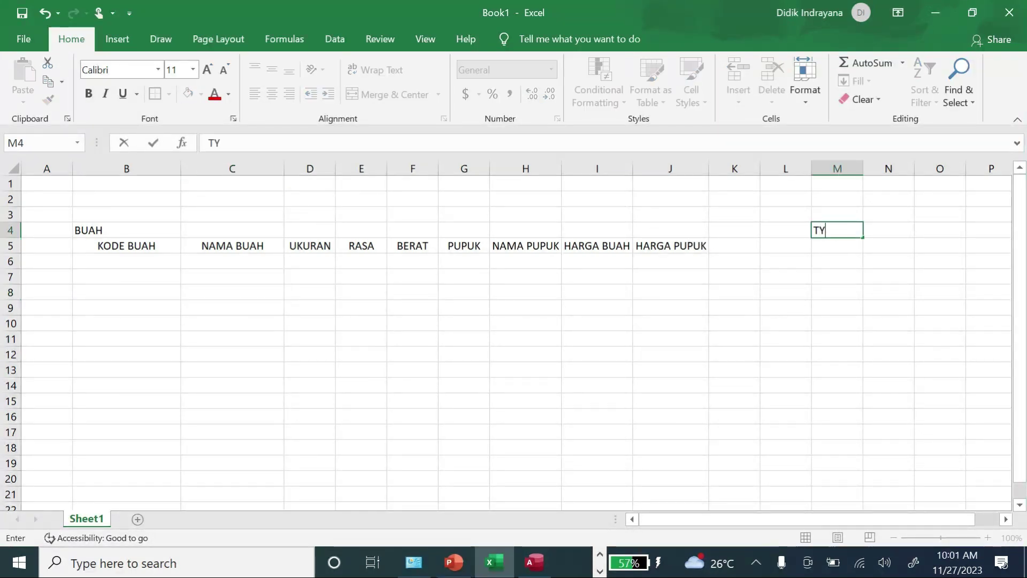
key(Return)
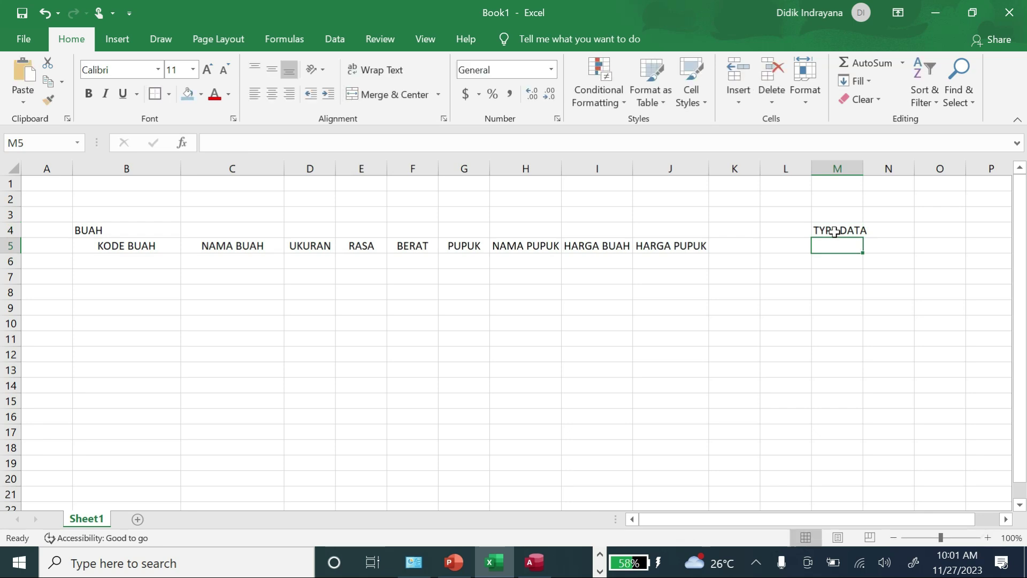
click(834, 232)
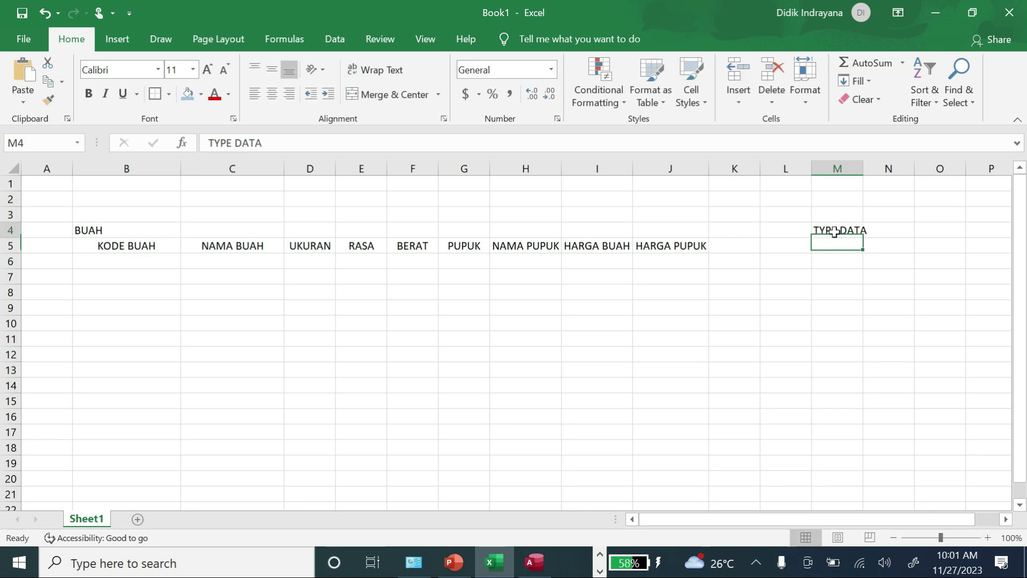
click(202, 95)
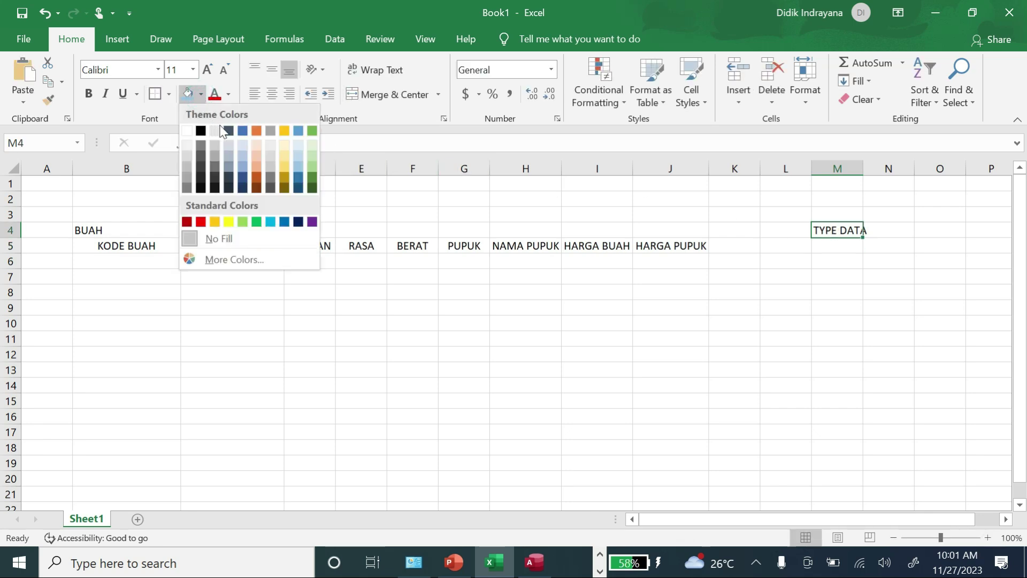
click(201, 221)
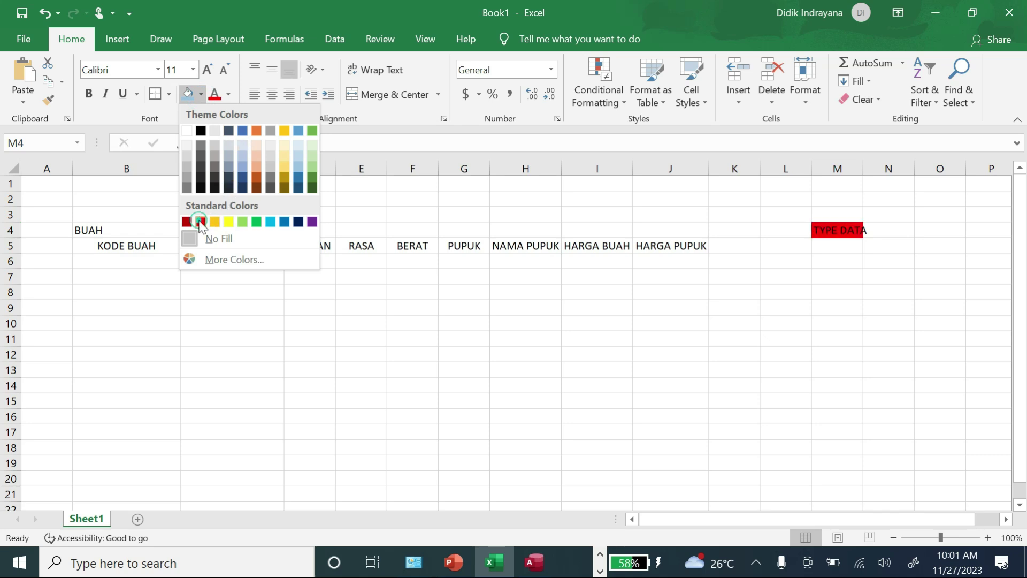
click(784, 306)
drag(863, 169, 879, 172)
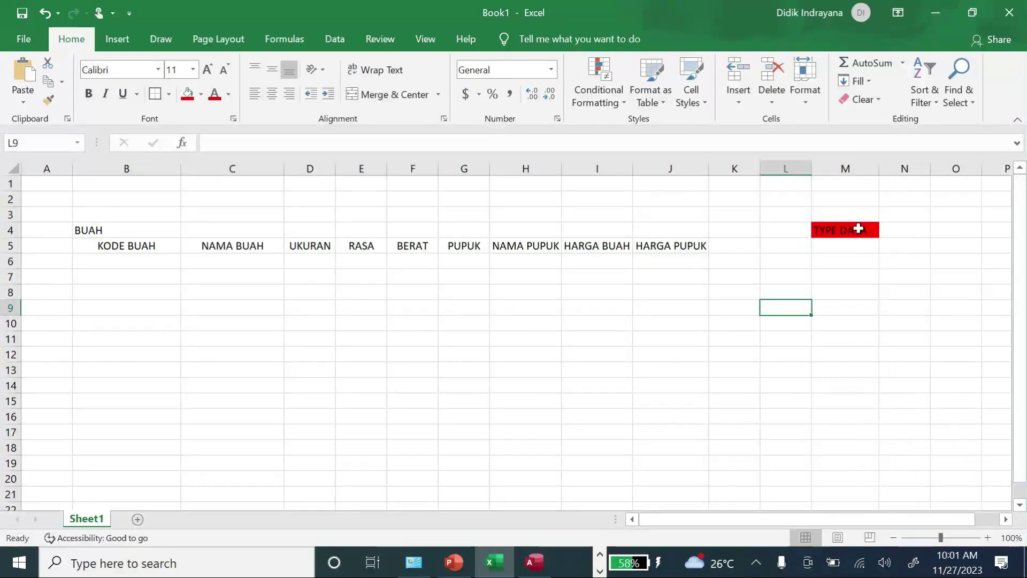
Set the TYPE DATA label's font color to white and center it in cell M4.
click(852, 230)
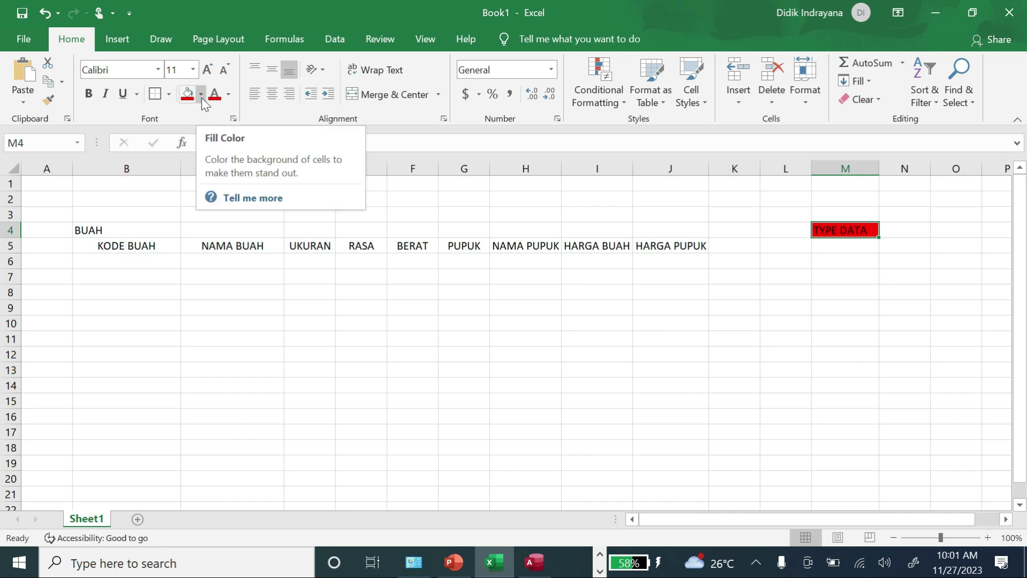
click(229, 96)
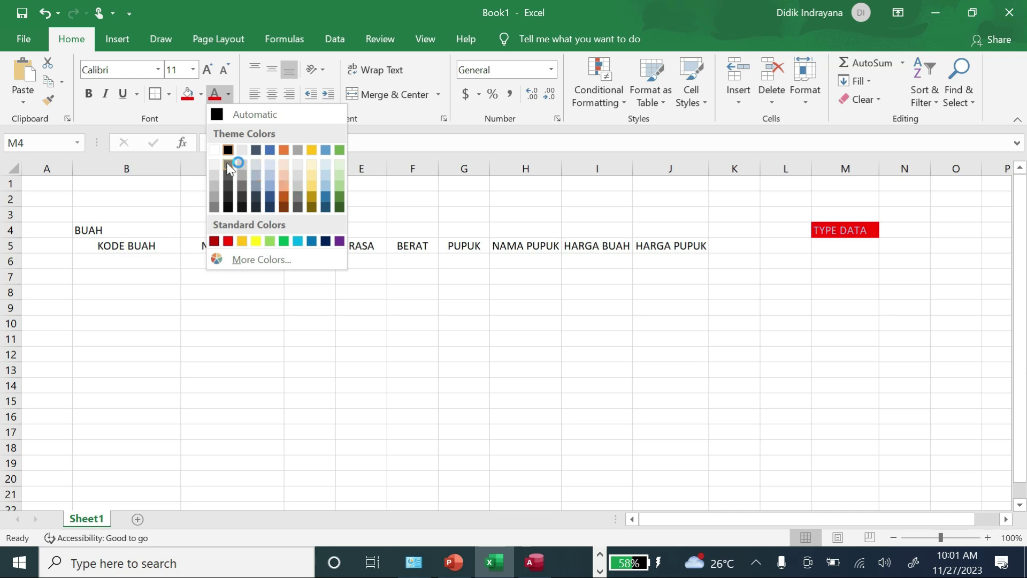
click(214, 150)
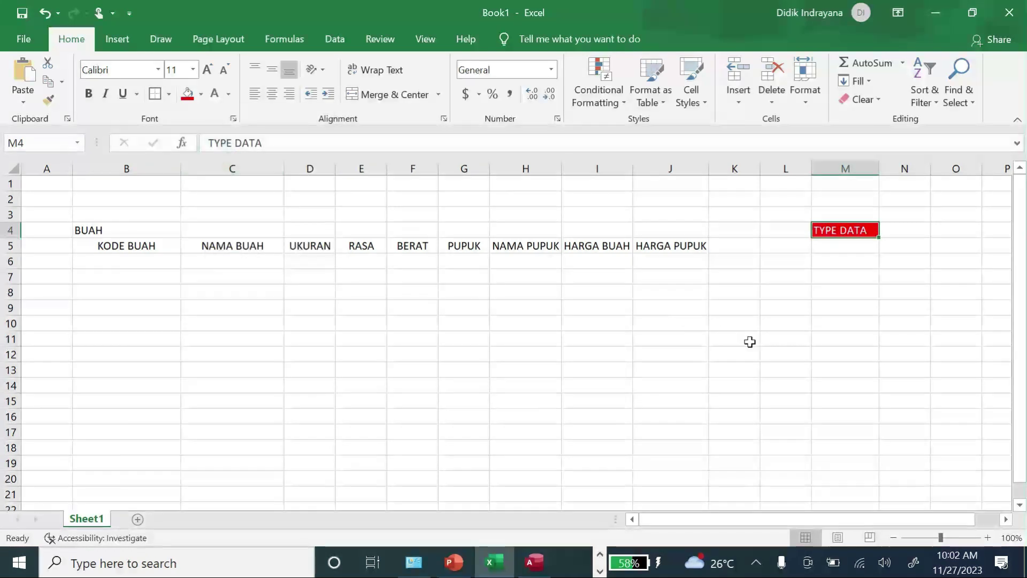
click(768, 339)
click(837, 231)
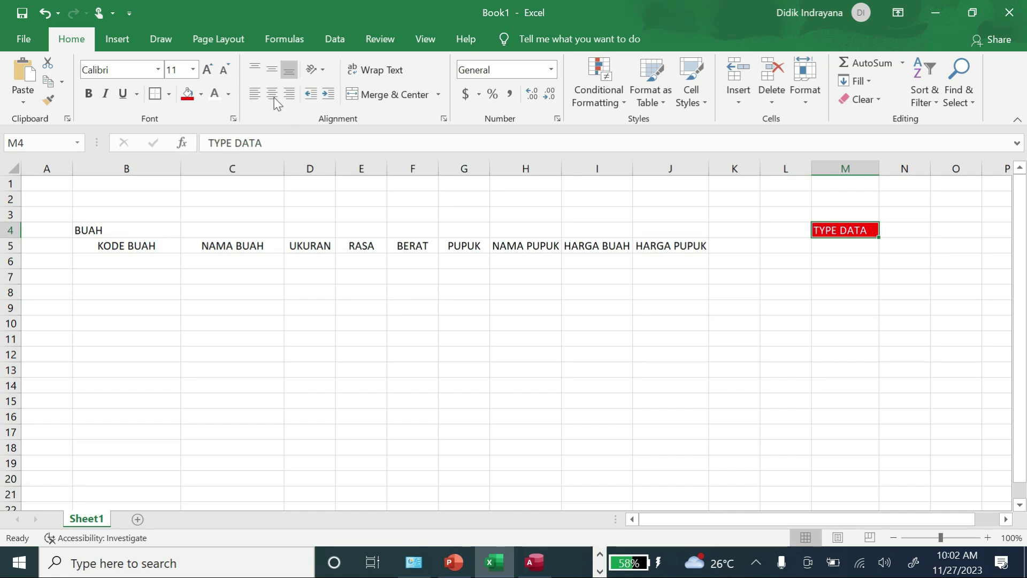
click(727, 353)
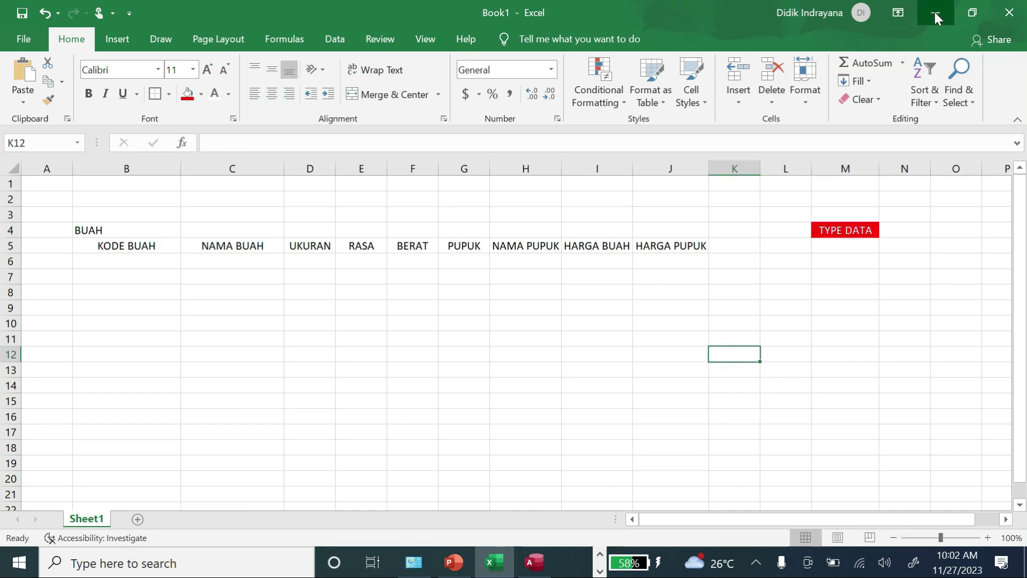
Switch to Chrome, search Google for SIMBOL TOILET, and look through the image results and the general results.
click(935, 12)
click(604, 553)
click(576, 563)
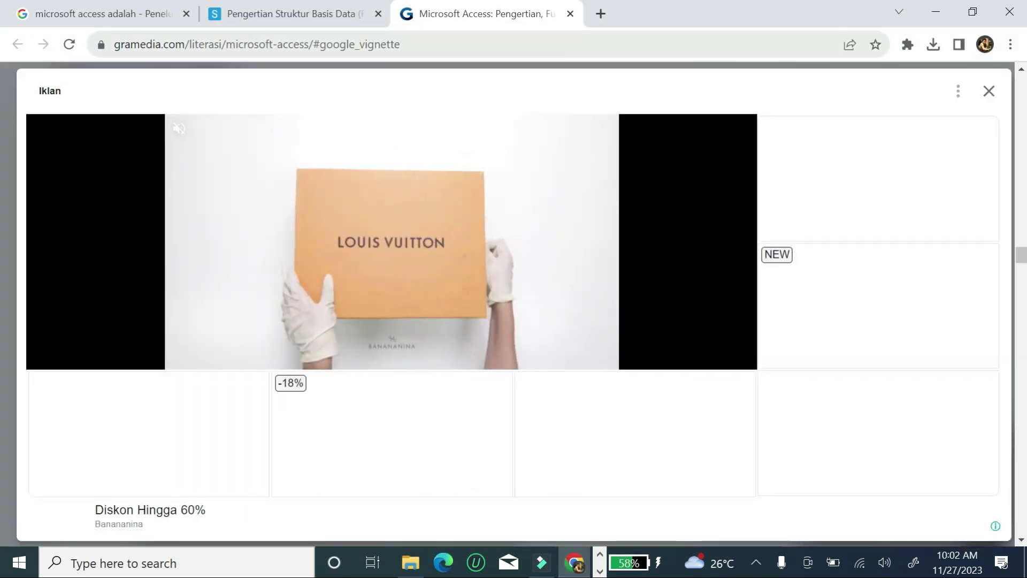
click(146, 16)
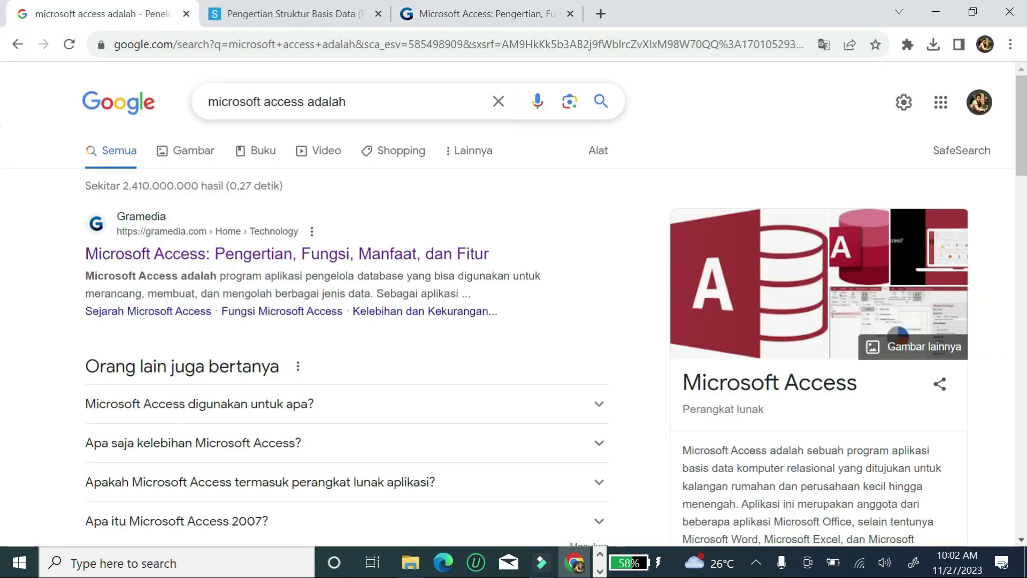
drag(367, 101, 206, 101)
text(SIMBOL TOILET)
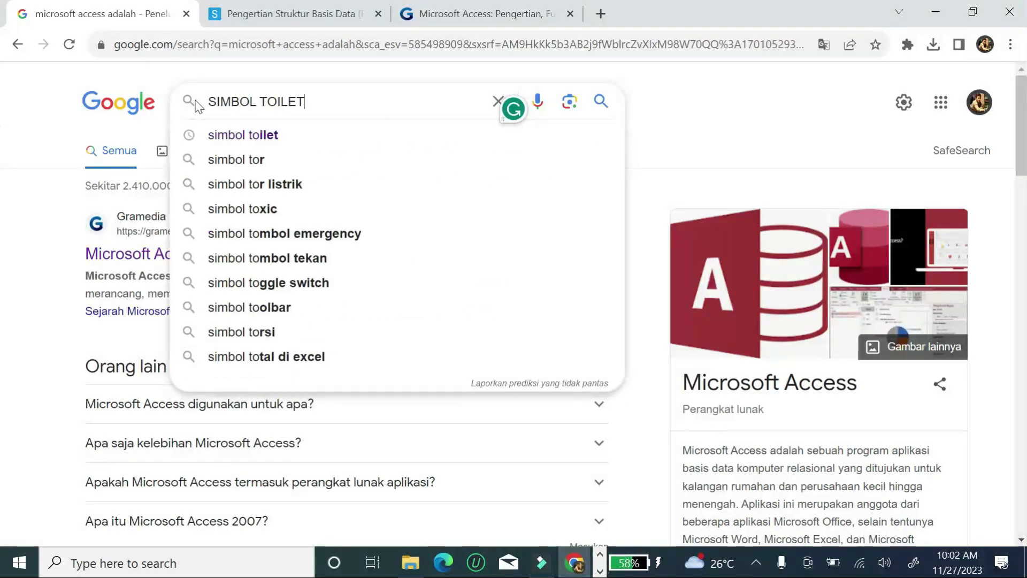
key(Return)
click(197, 155)
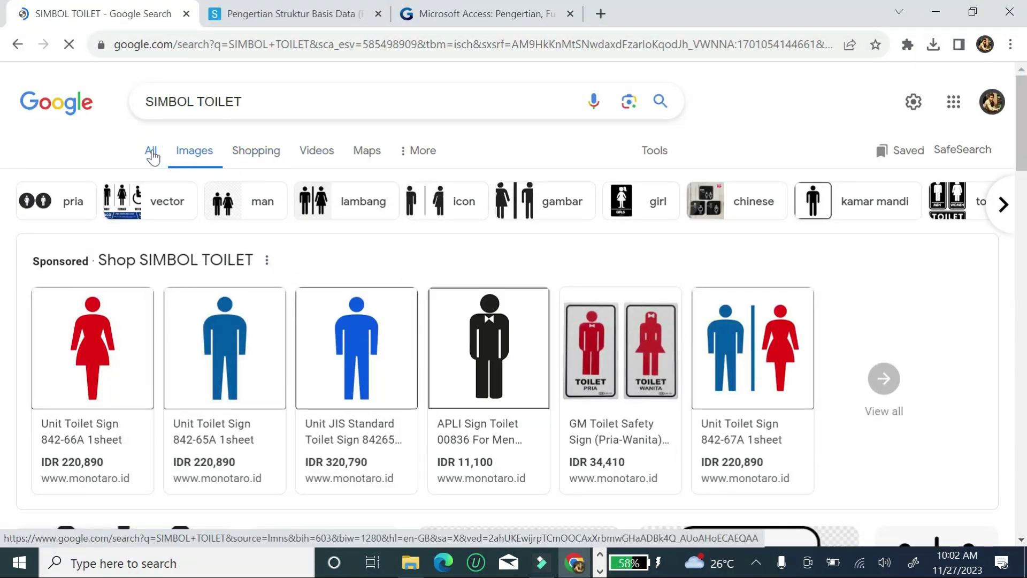
click(153, 156)
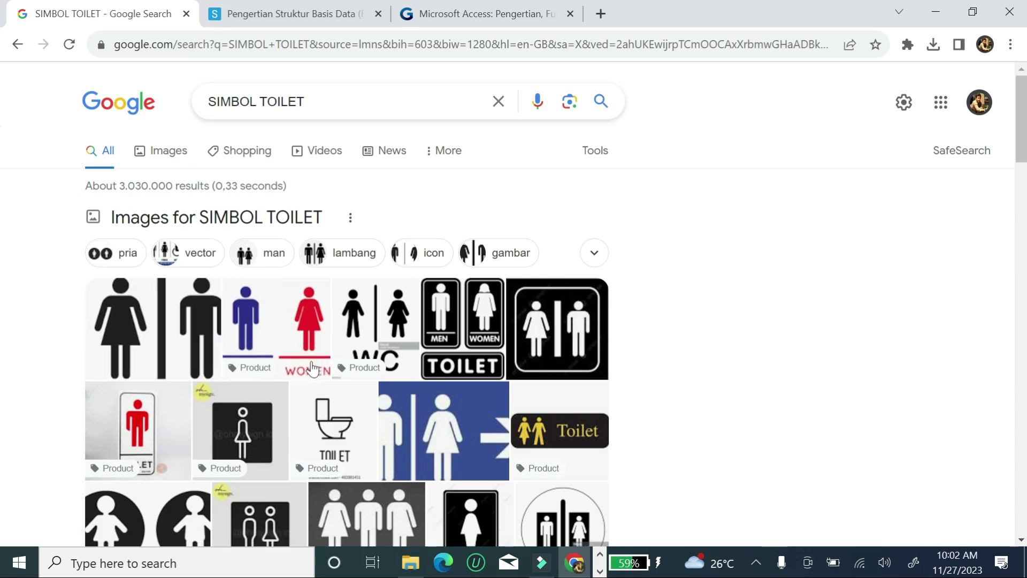
Switch back to the Excel workbook and enter CHARACTER / TEXT in cell M6 below the TYPE DATA label.
click(942, 16)
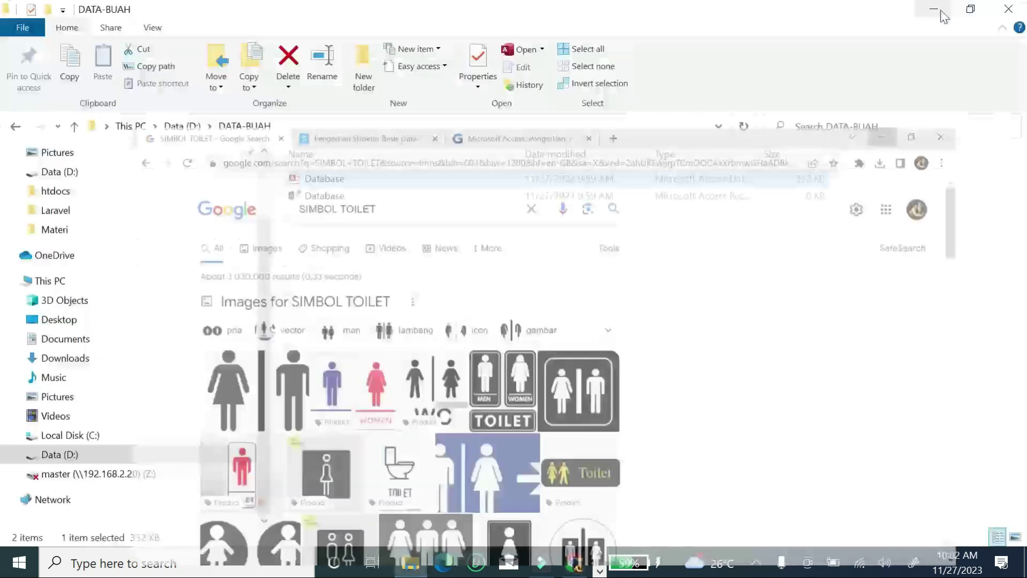
click(599, 557)
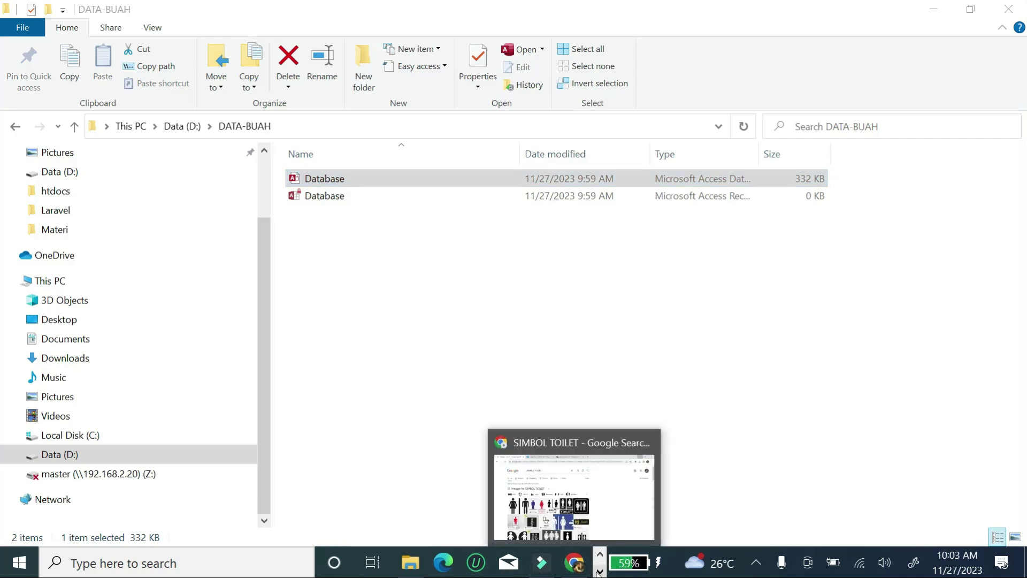
click(600, 571)
click(493, 563)
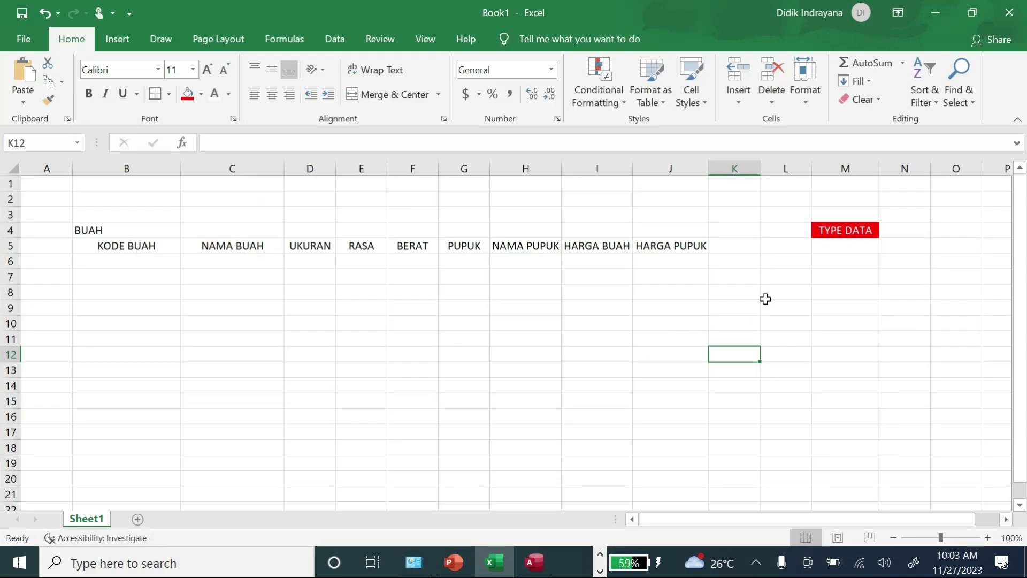
click(839, 247)
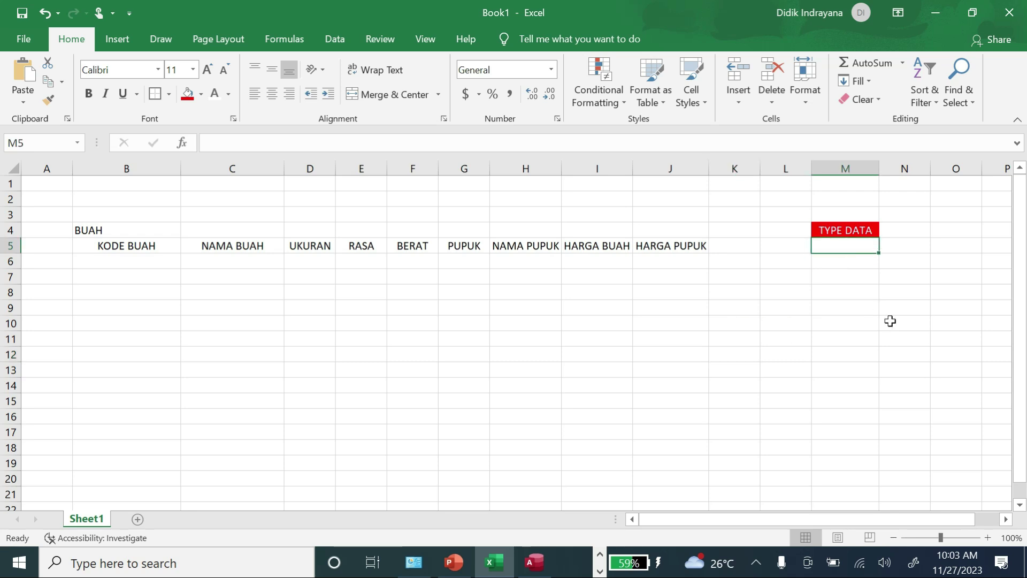
key(Return)
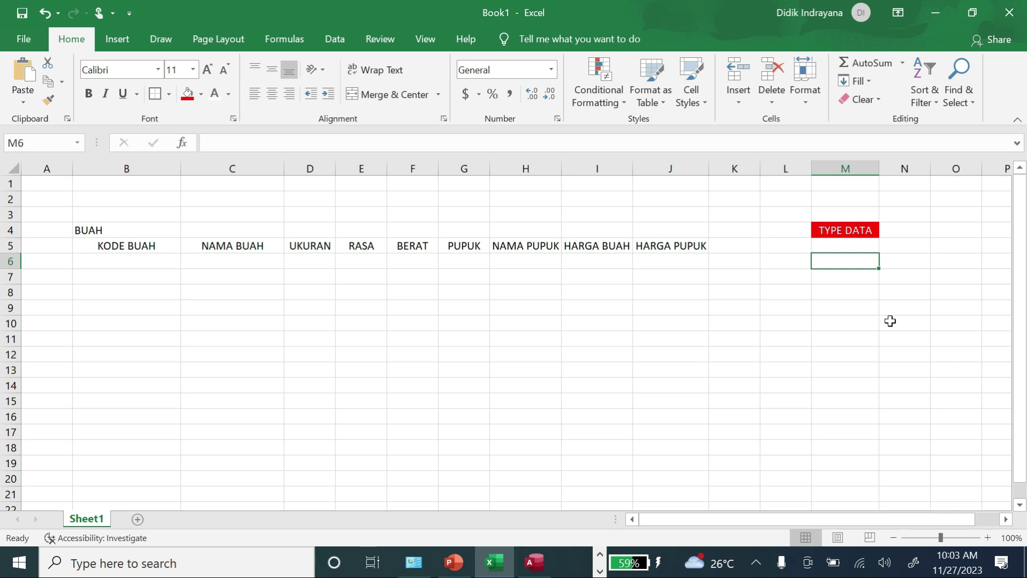
text(C)
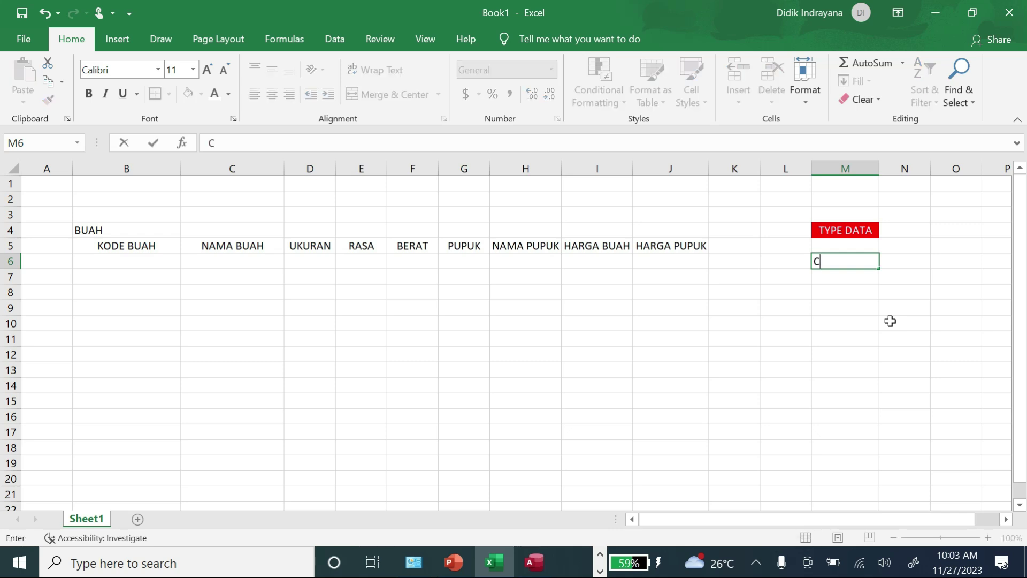
text(HARACTER)
text(/ TEXT)
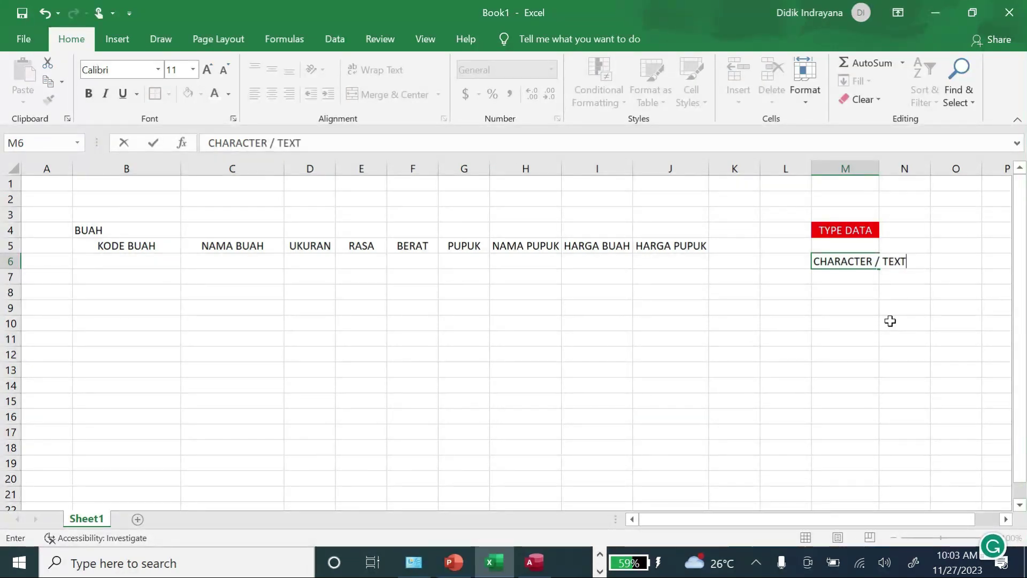
key(Return)
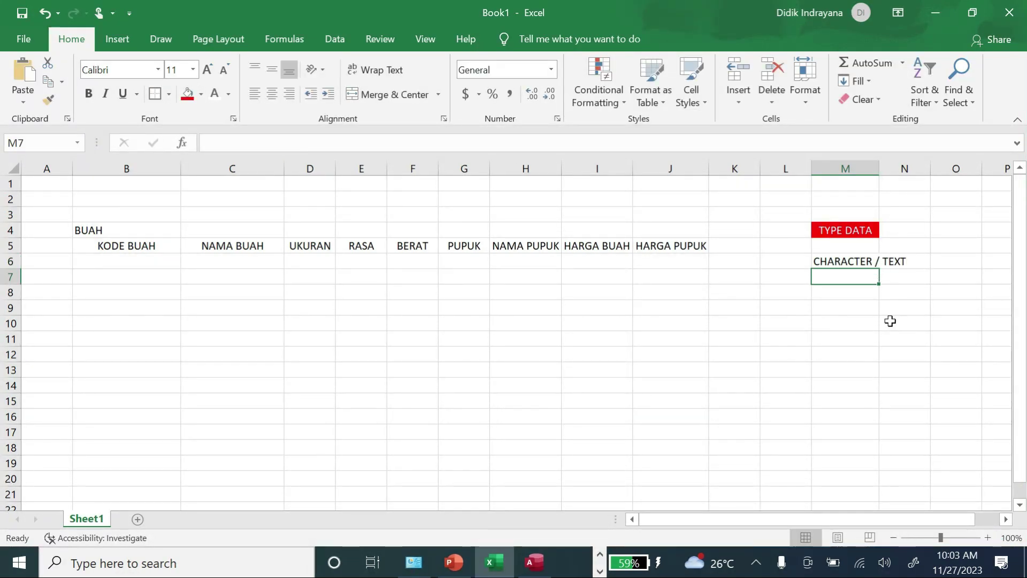
Enter INTEGER / NUMERIC as the second data type in cell M7.
key(Up)
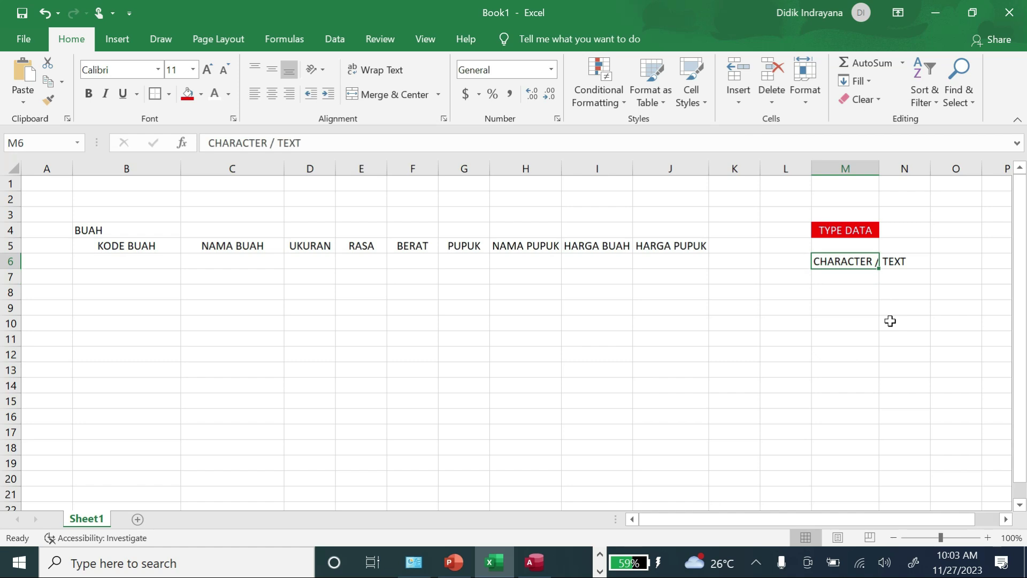
key(Right)
key(Right)
key(Right)
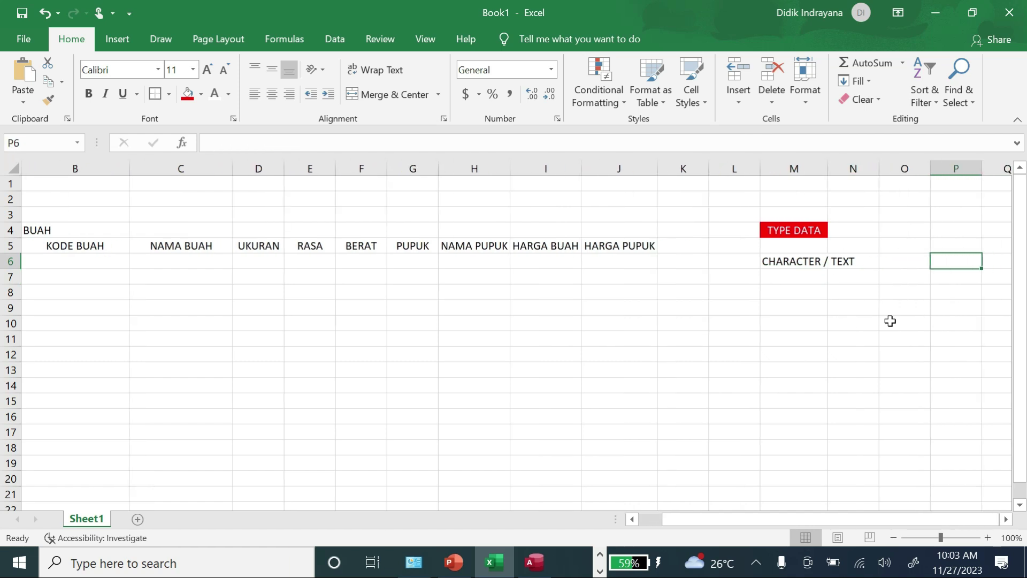
key(Left)
key(Down)
key(Left)
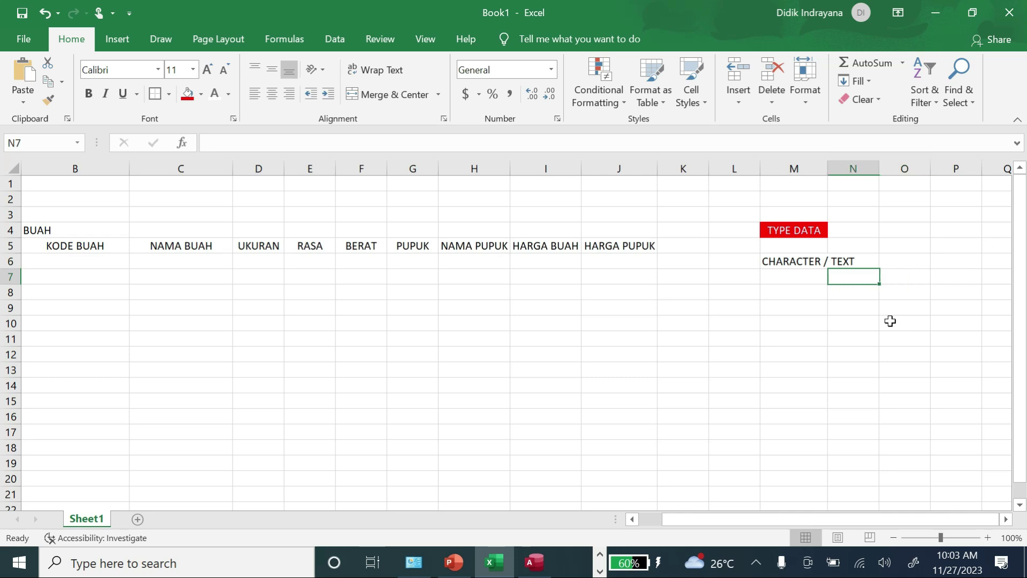
key(Left)
text(IN)
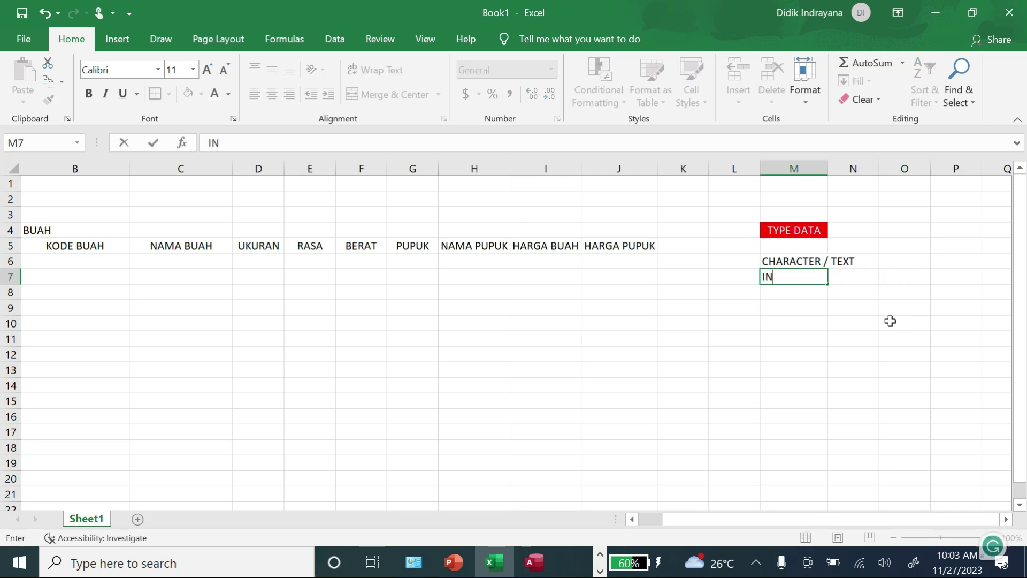
text(TEGER /)
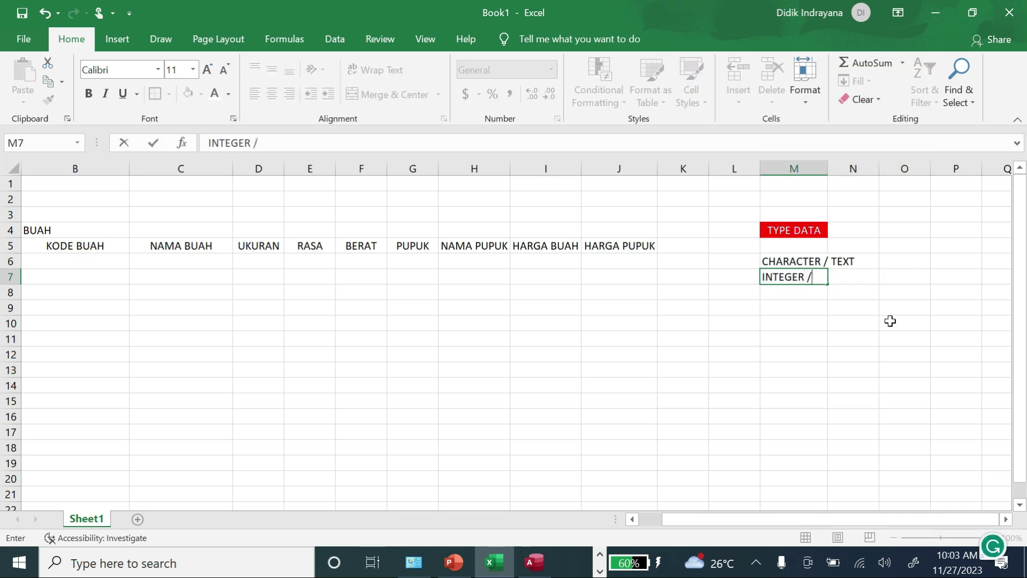
text( NUMERIC)
key(Return)
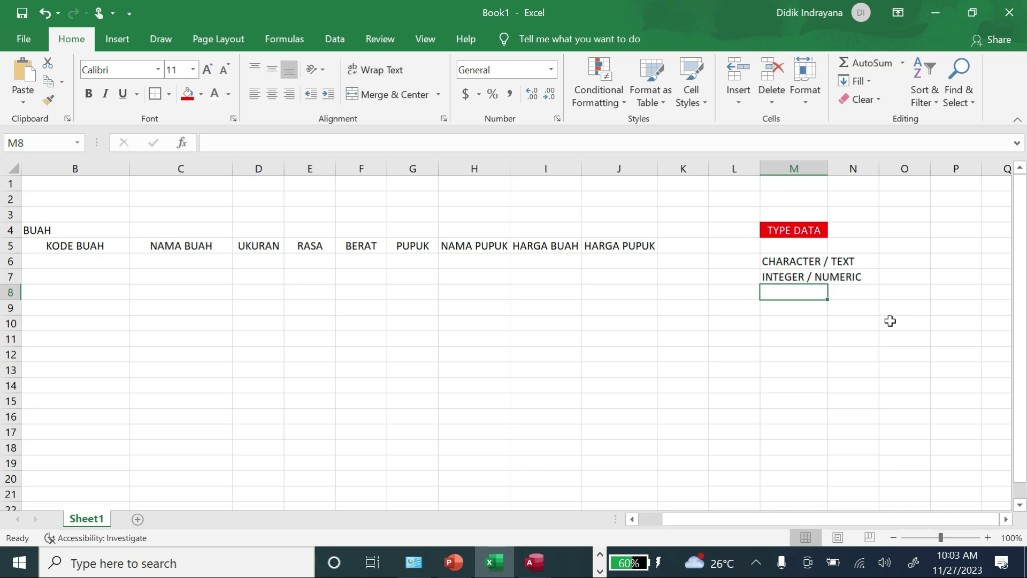
Enter REAL, FLOAT / FLOATING POINT as the third data type in cell M8.
text(REAL, )
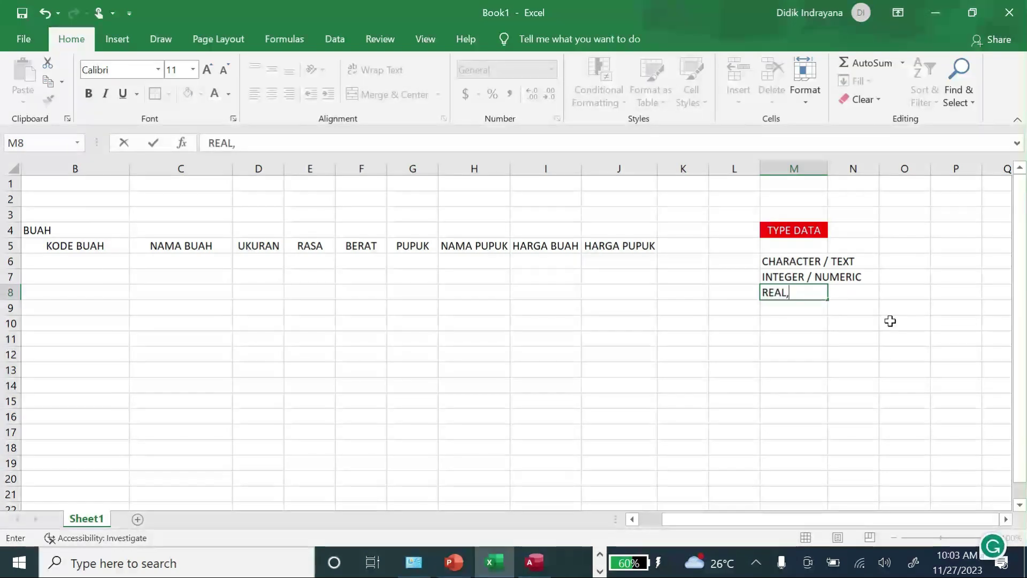
text(FLOET)
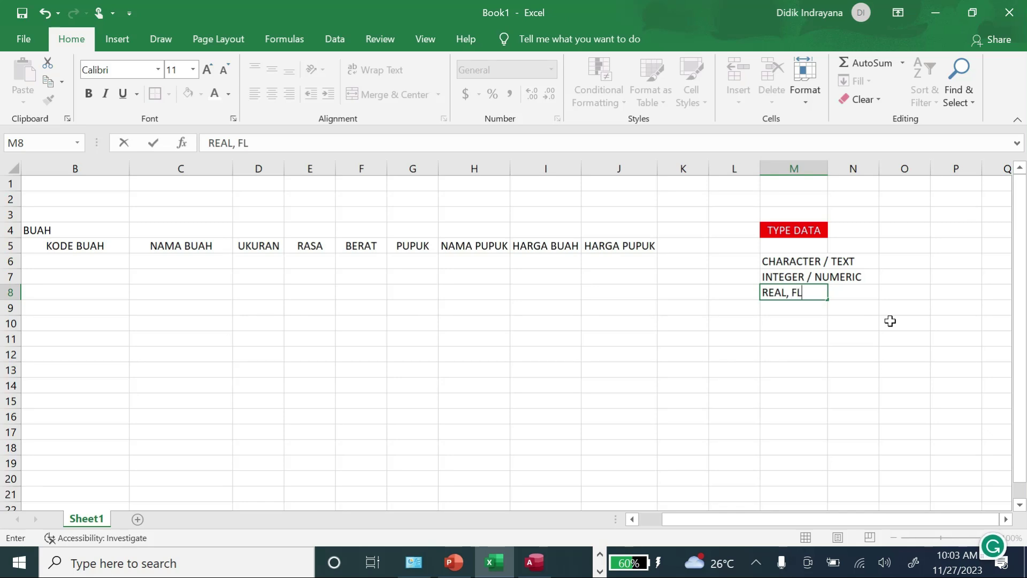
key(BackSpace)
key(BackSpace)
text(AT / FLOATING )
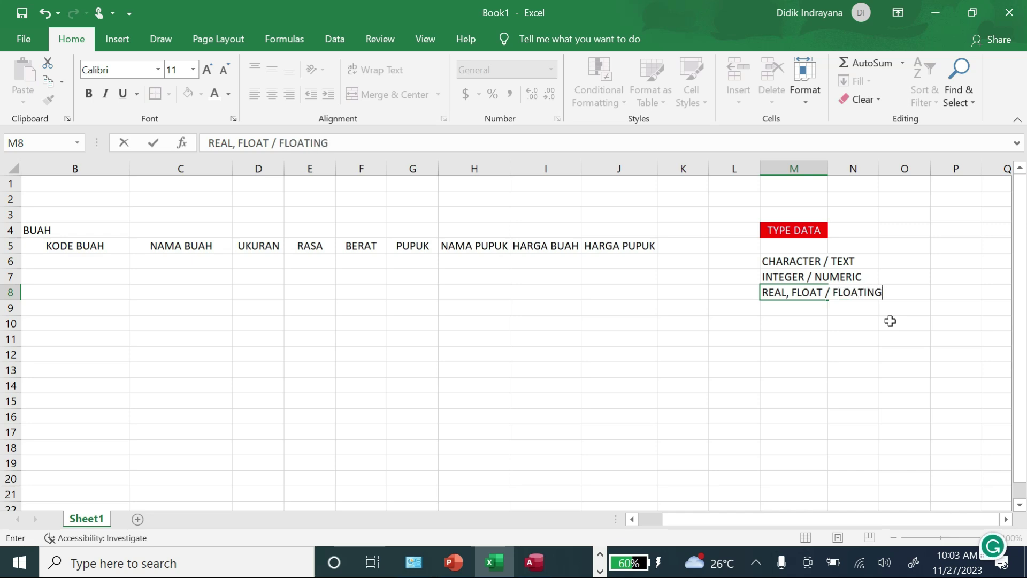
text(POINT)
key(Return)
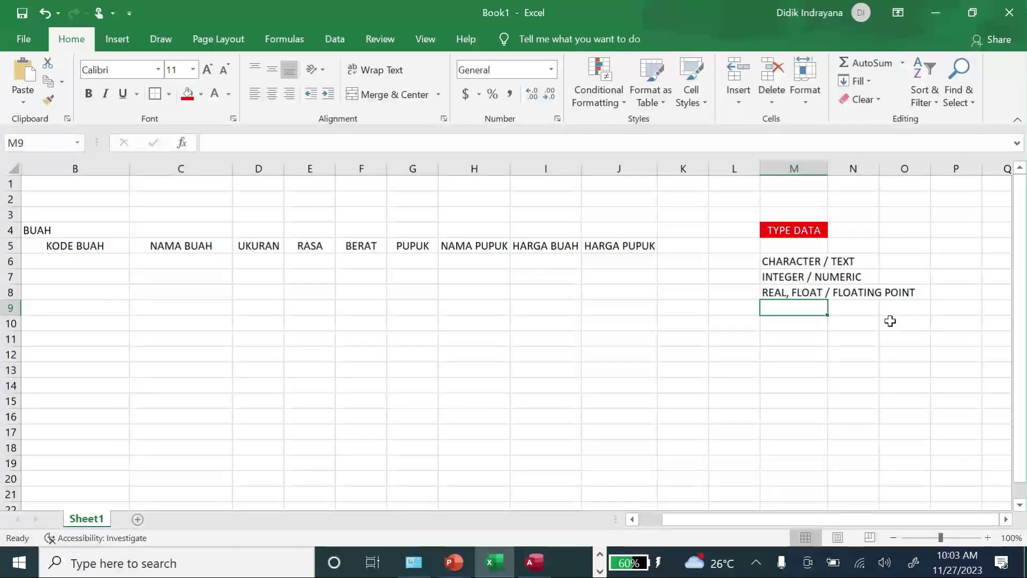
Complete the data type list with DATE/TIME in cell M9 and STRING in cell M10.
text(DAT)
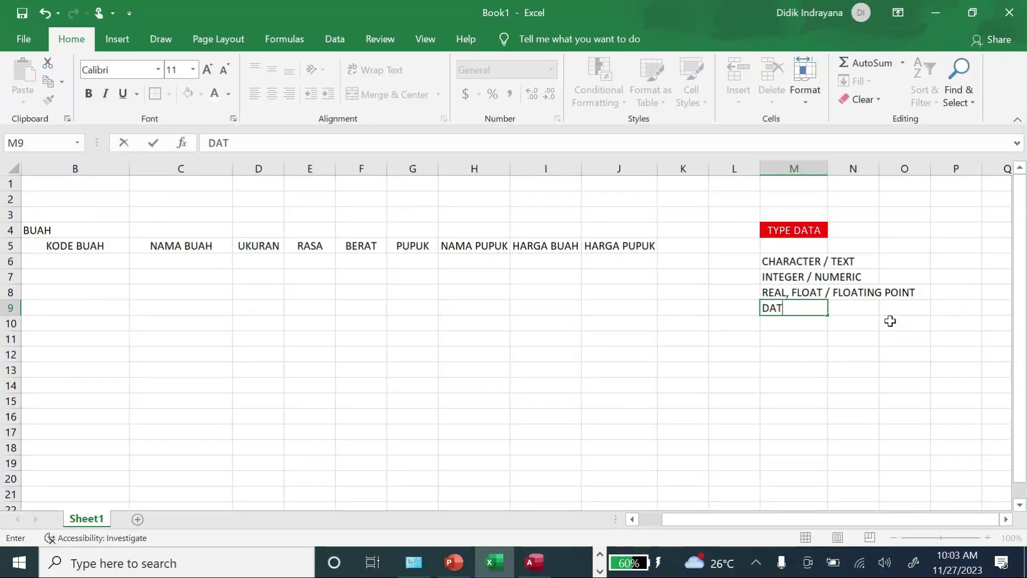
text(E/TIME)
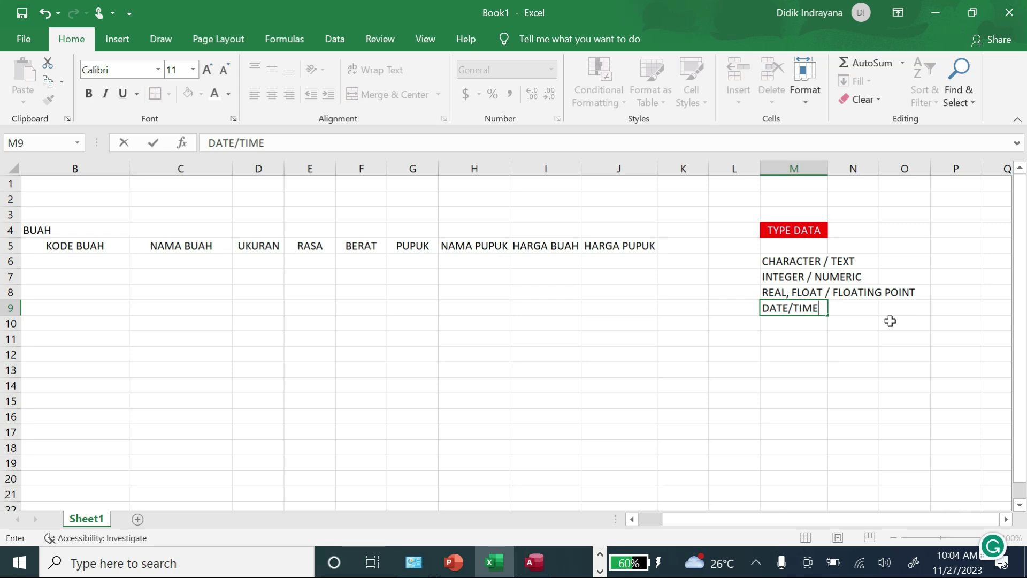
key(Return)
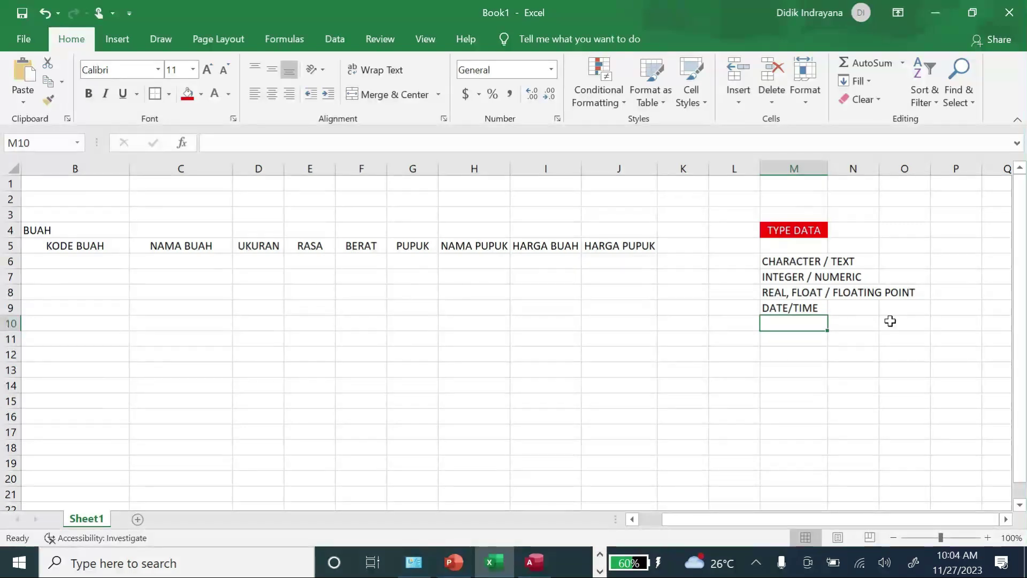
text(STRING)
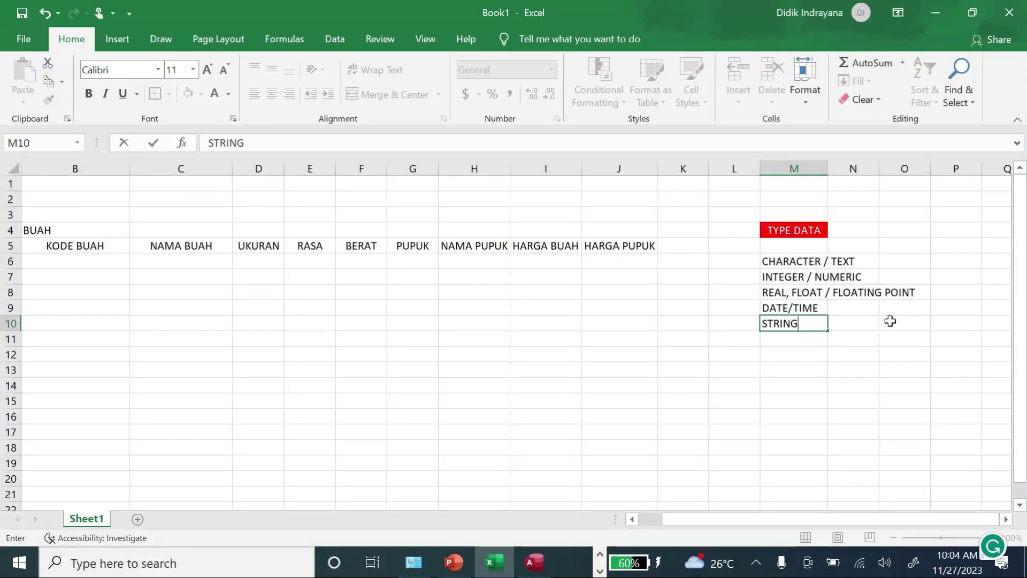
key(Return)
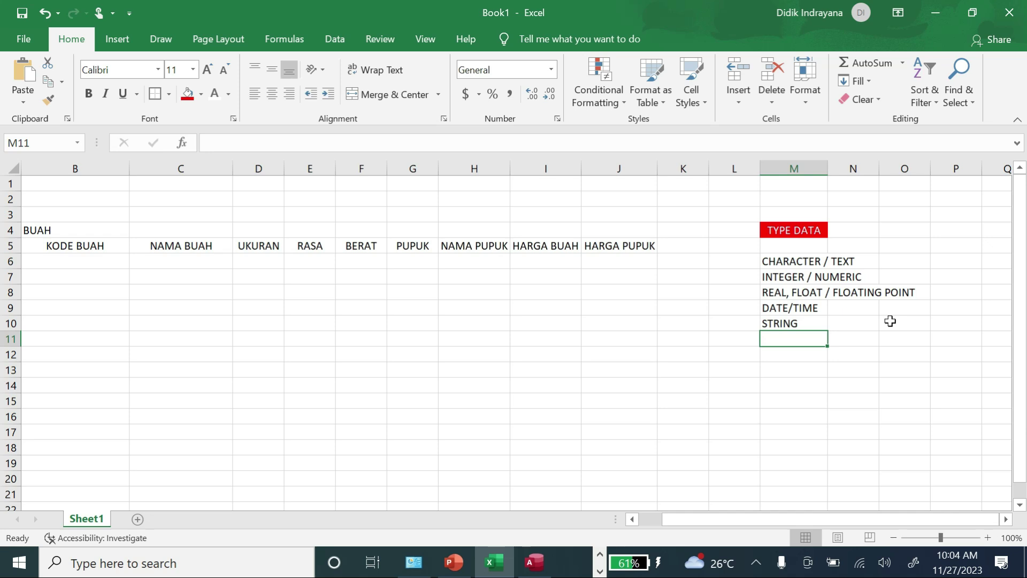
Review the data type list in M6:M10, the BUAH table name in B4, and the field headings across row 5.
drag(768, 261, 778, 324)
drag(756, 524, 685, 523)
click(104, 230)
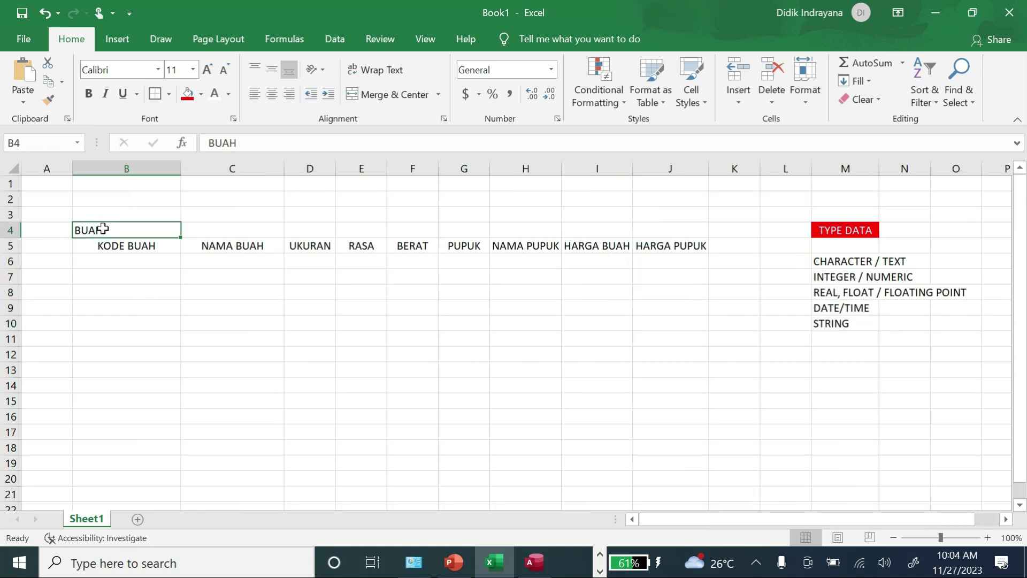
click(118, 246)
click(114, 232)
click(156, 245)
click(231, 251)
click(296, 245)
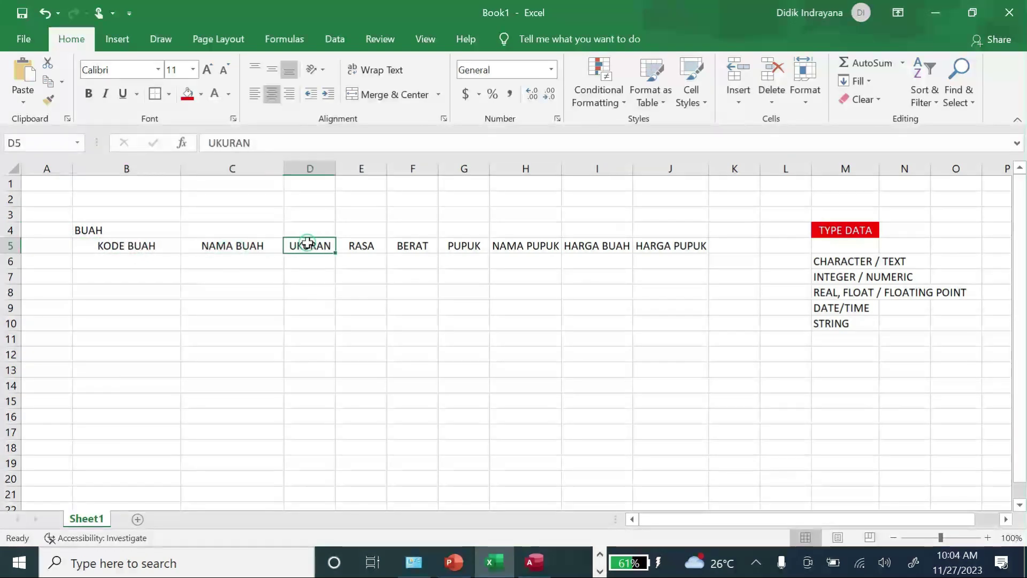
click(156, 245)
click(246, 246)
click(304, 246)
click(369, 246)
click(405, 246)
click(502, 249)
click(609, 245)
click(680, 246)
click(729, 258)
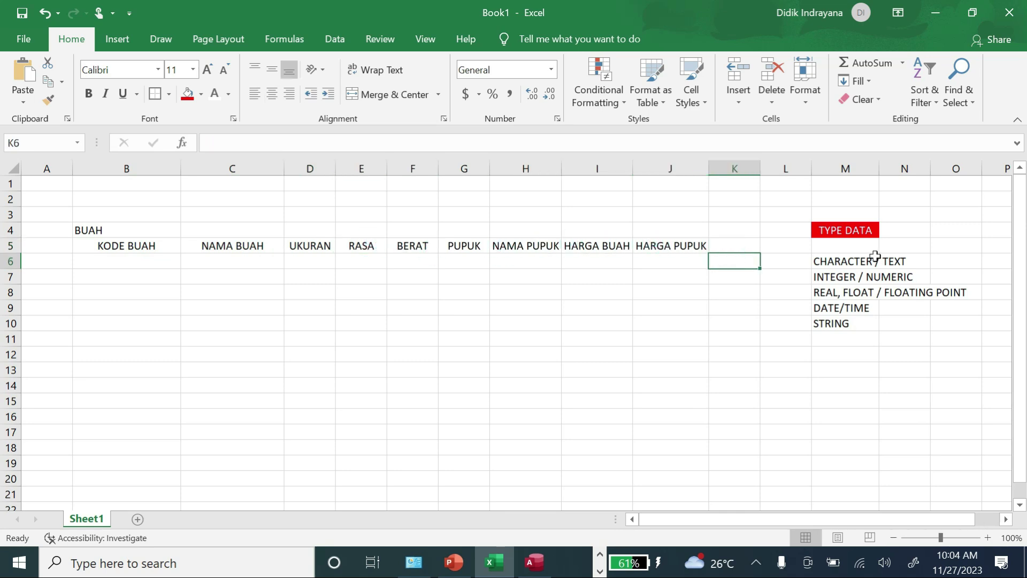
Compare the listed data types with the field headings from KODE BUAH to HARGA PUPUK, and minimize the workbook.
click(847, 262)
click(843, 276)
click(828, 323)
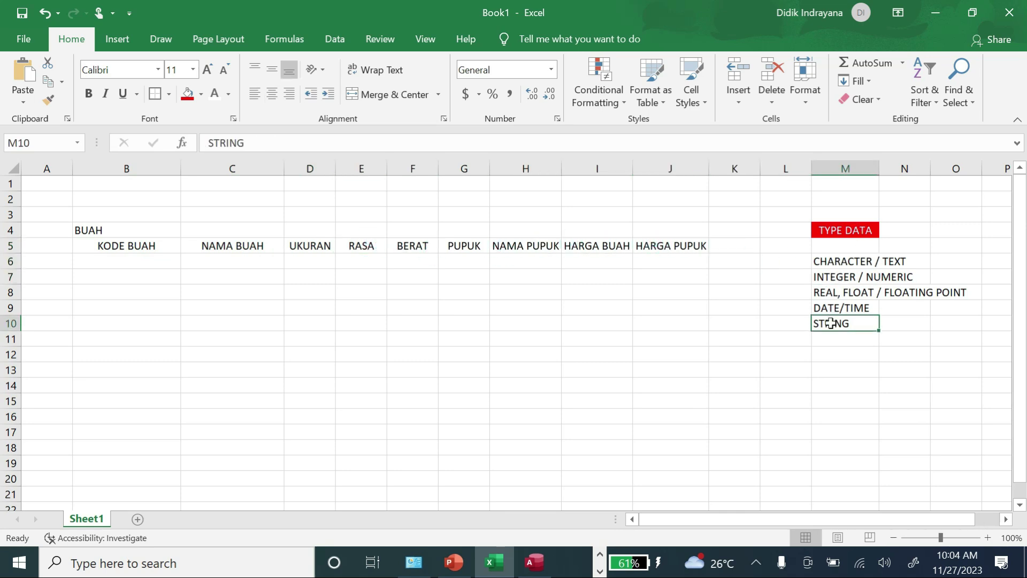
click(358, 326)
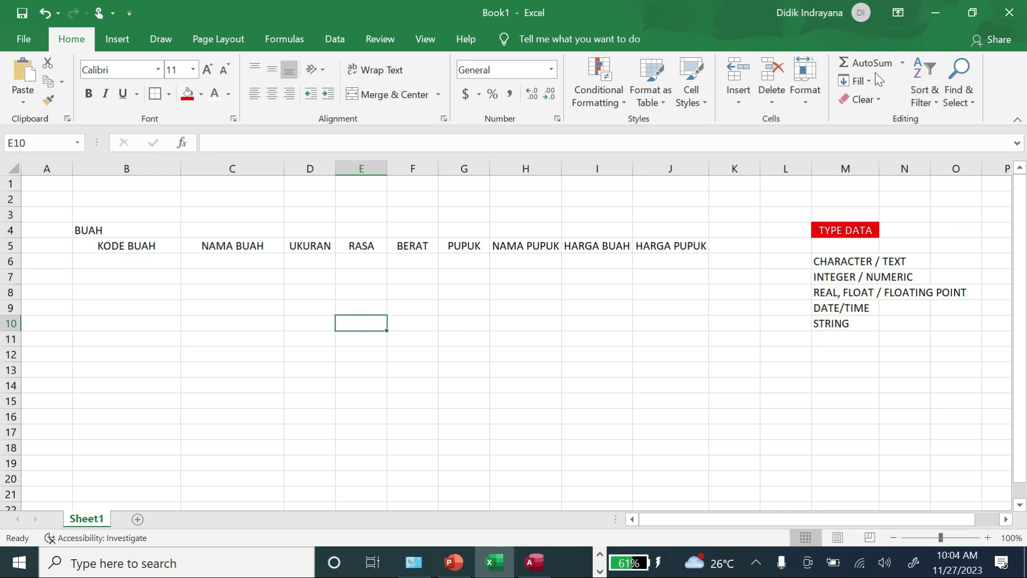
click(133, 246)
drag(281, 246, 313, 246)
click(596, 245)
click(696, 245)
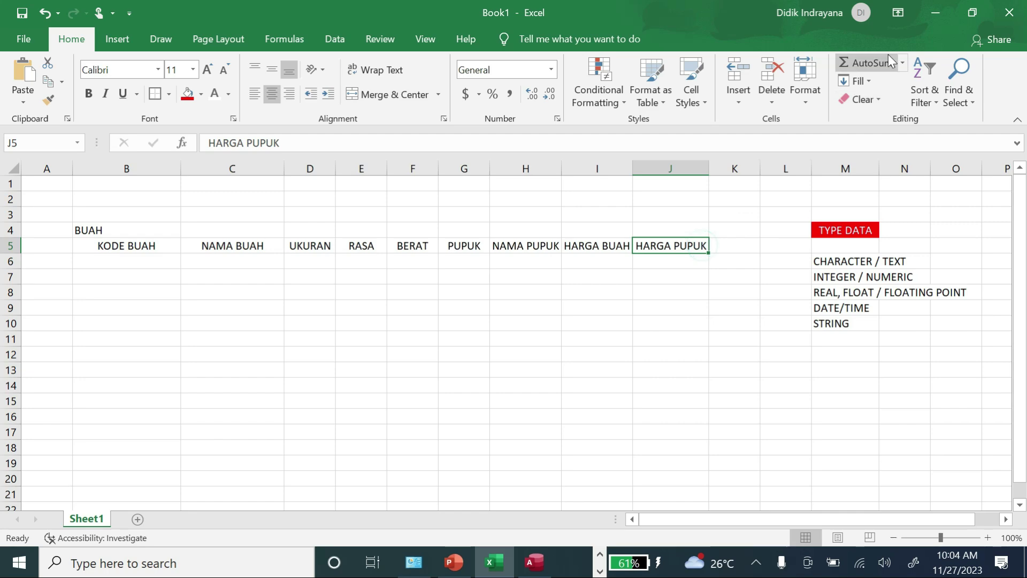
click(937, 13)
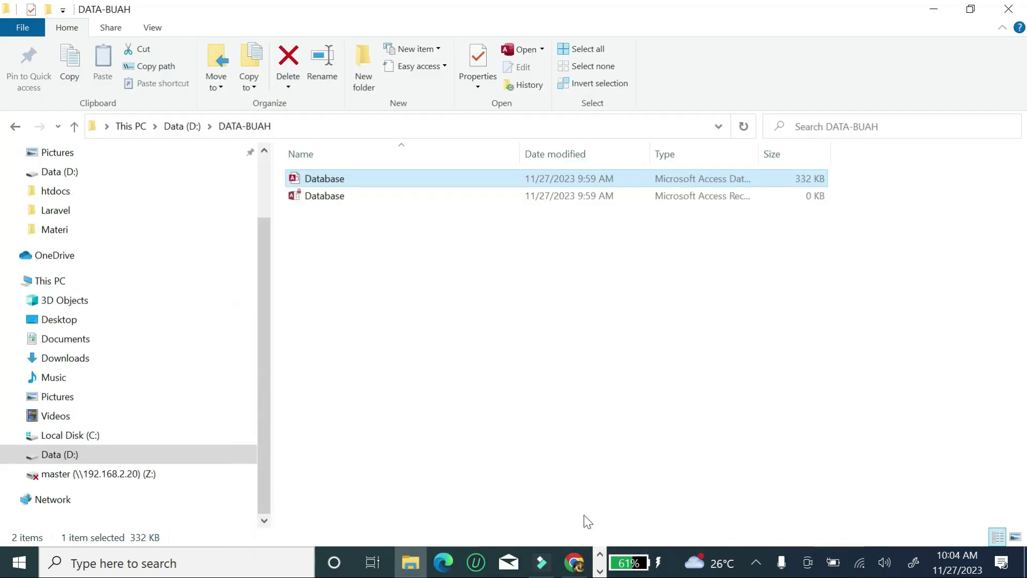
Switch to the Access window containing the Database file from the DATA-BUAH folder.
click(599, 571)
click(533, 566)
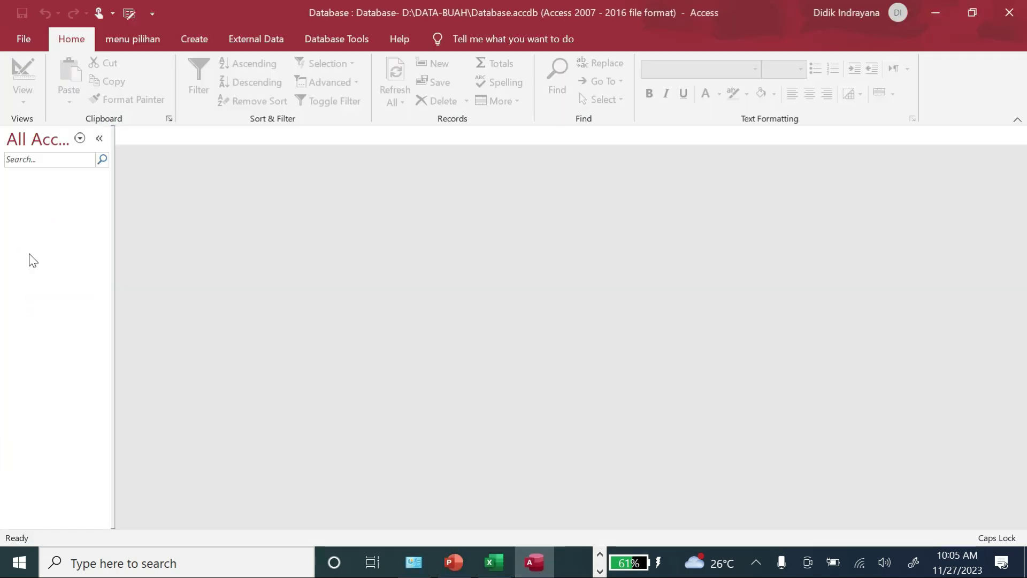
click(196, 39)
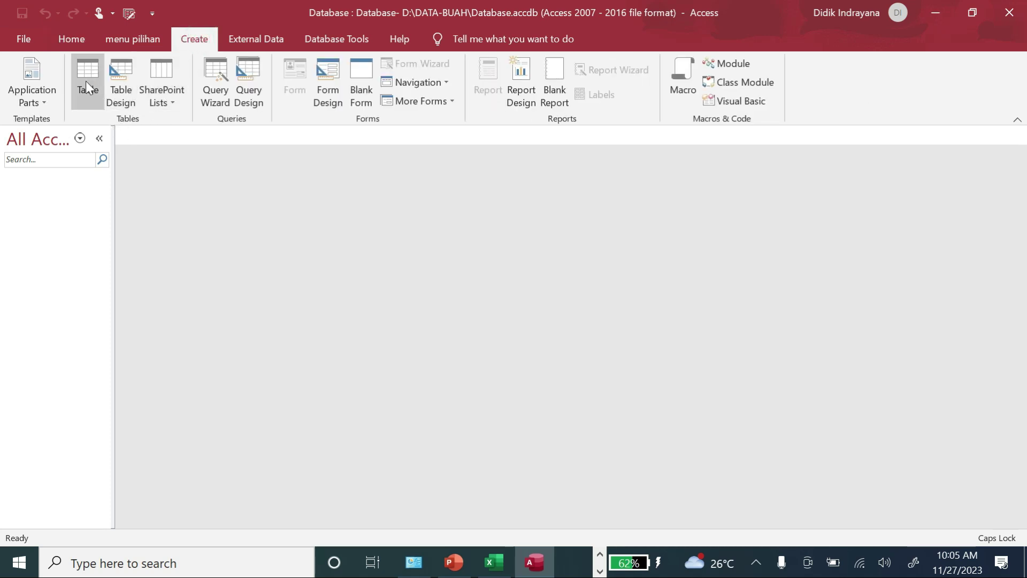
click(92, 66)
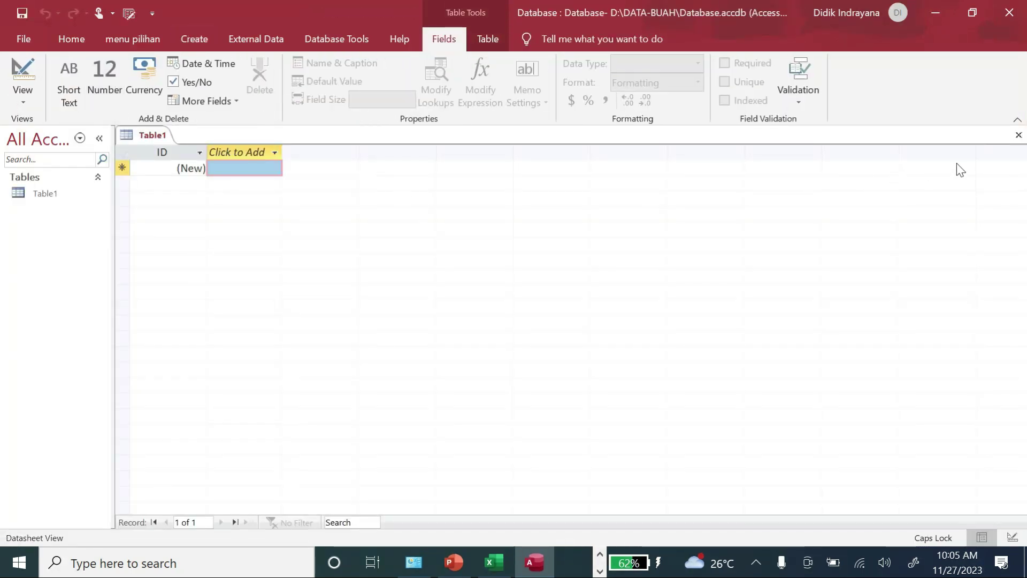
click(1017, 135)
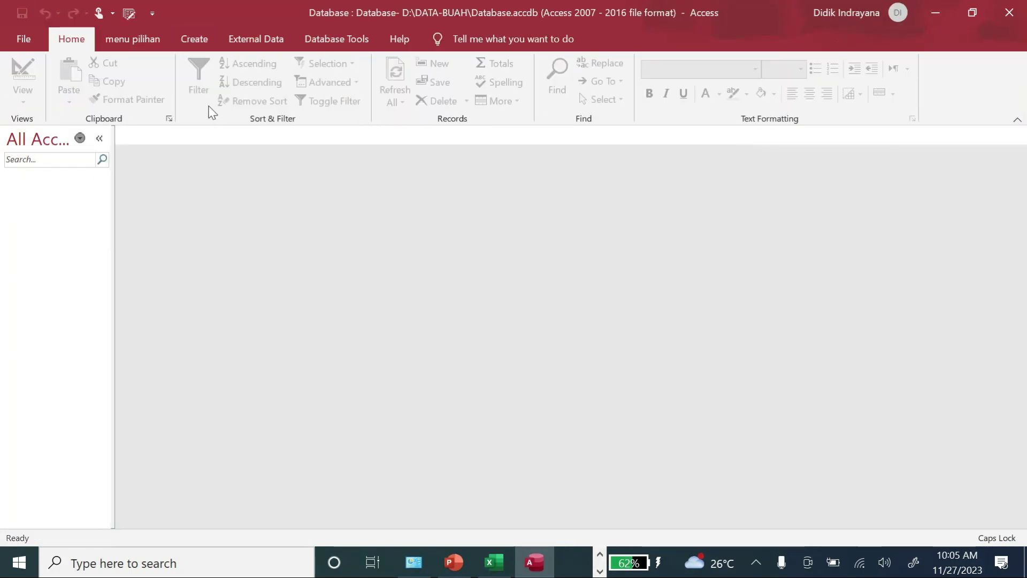
click(194, 39)
click(98, 75)
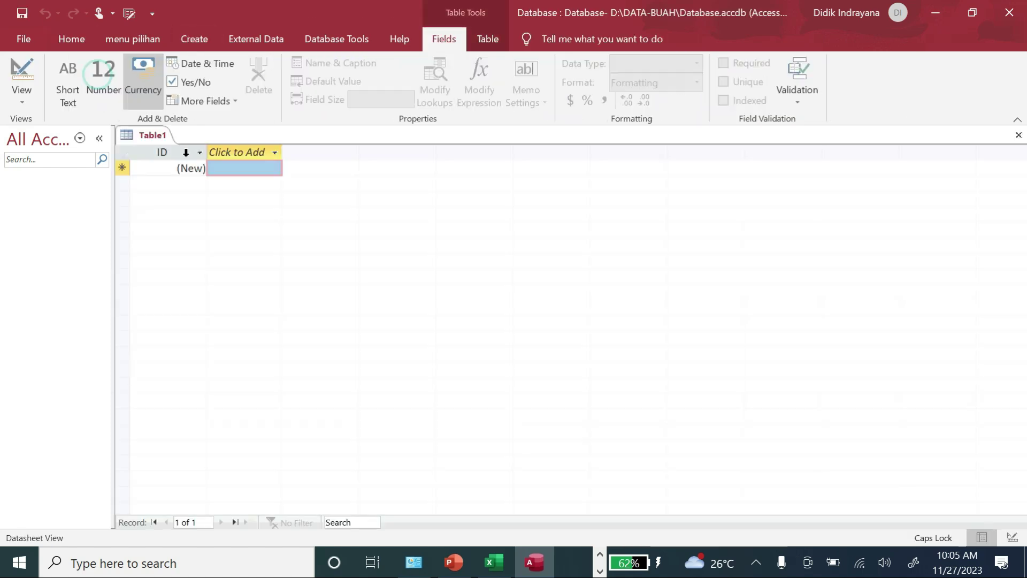
click(1018, 135)
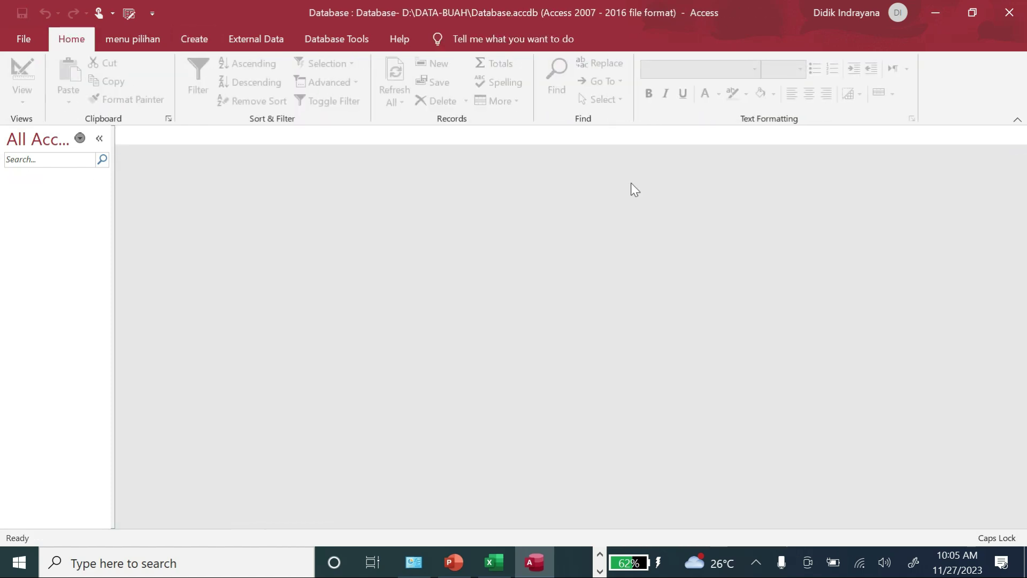
Create a new table in Design view and name its first field Kode_Buah.
click(194, 40)
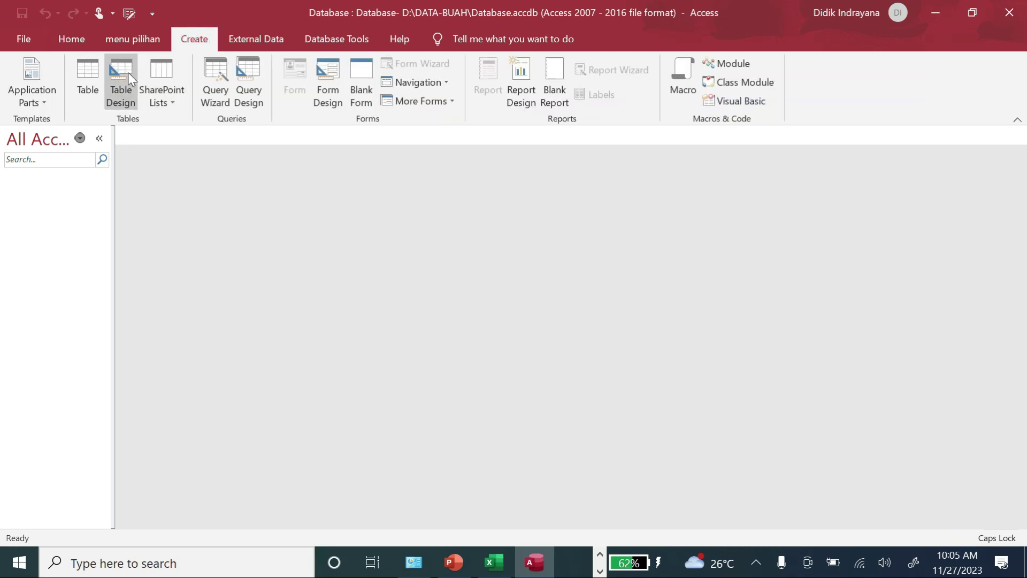
click(127, 72)
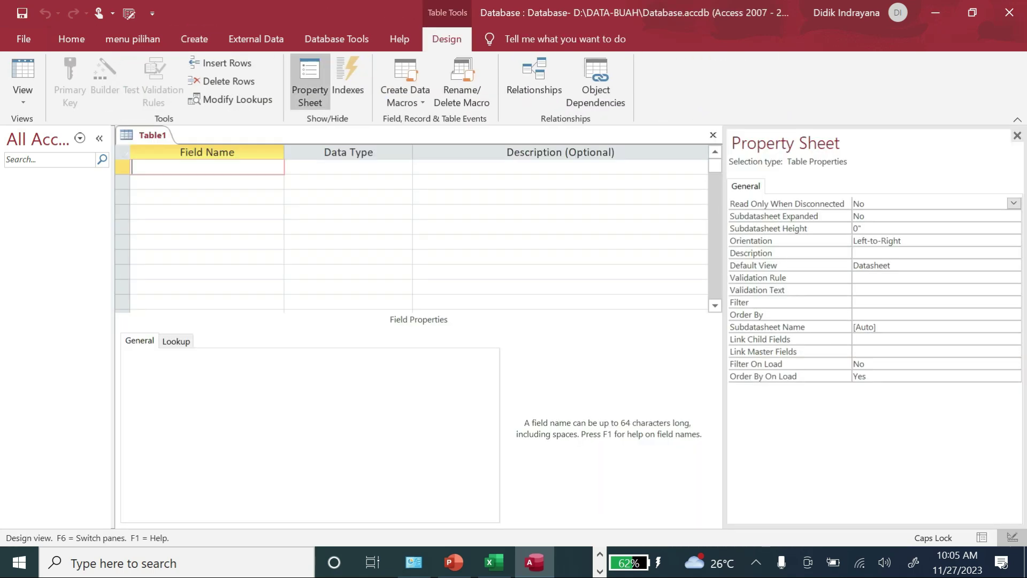
key(Caps_Lock)
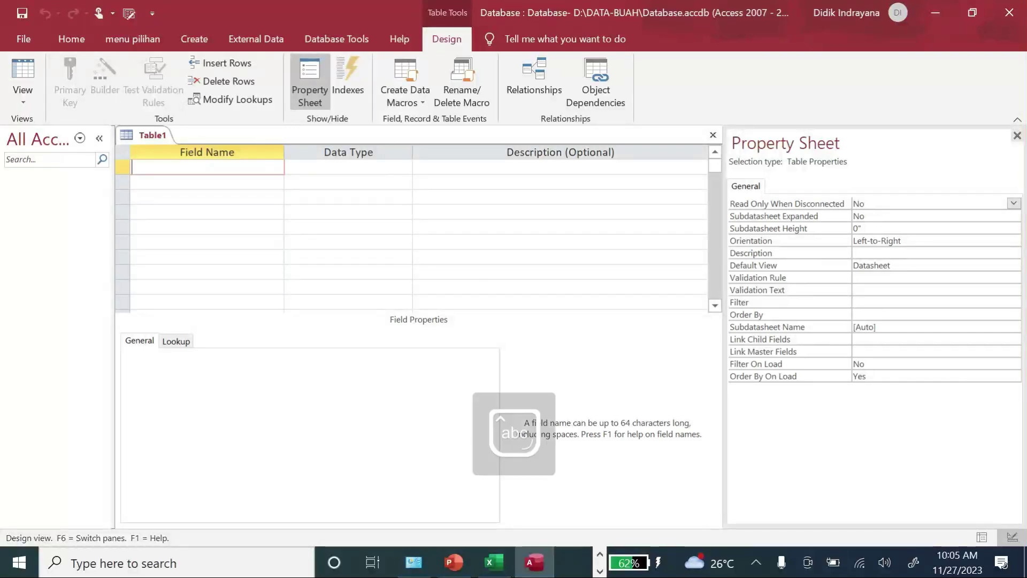
text(Kode_Buah)
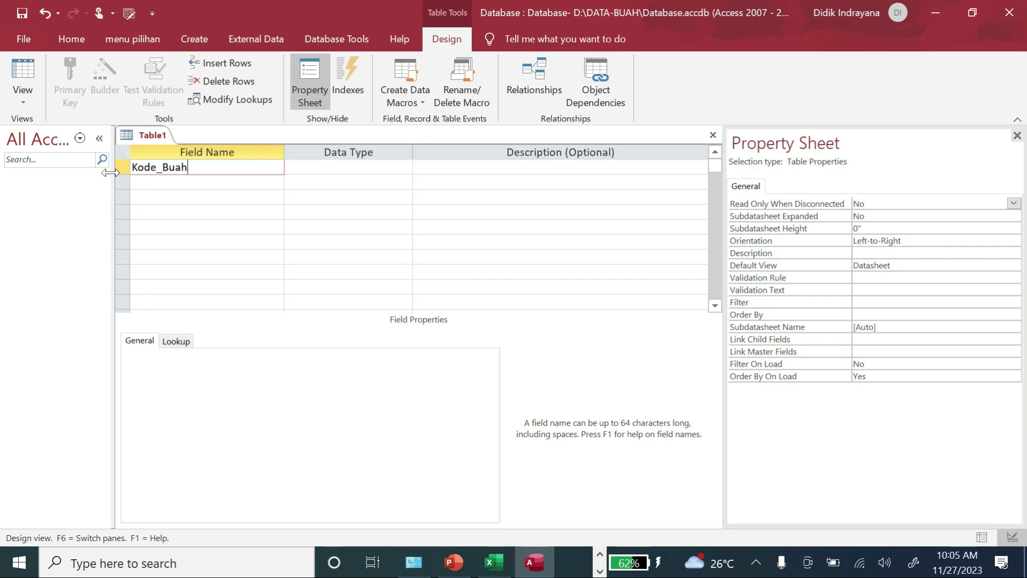
Give the Kode_Buah field the Short Text data type, reviewing the available types, and set its field size to 15.
click(322, 167)
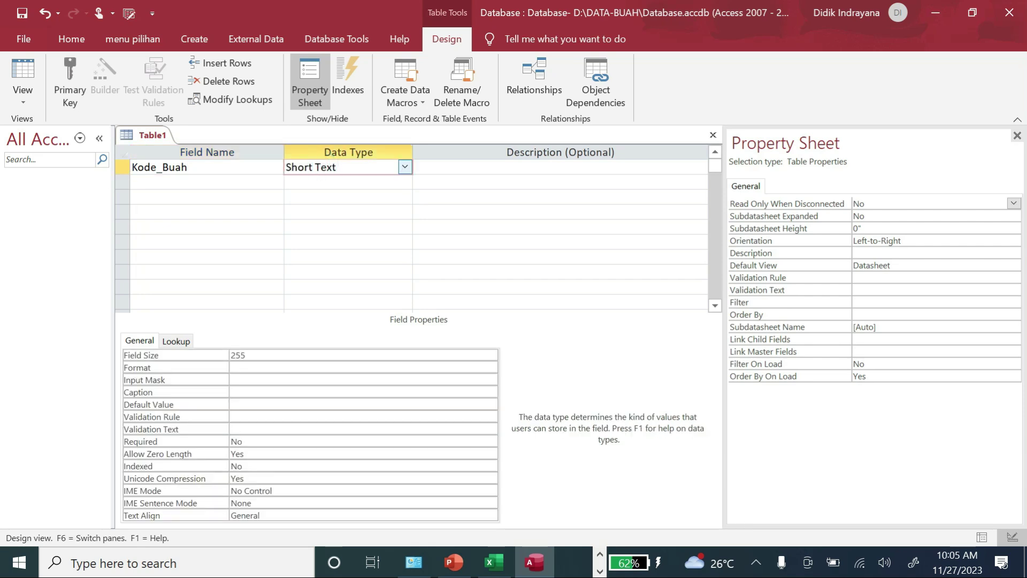
click(404, 169)
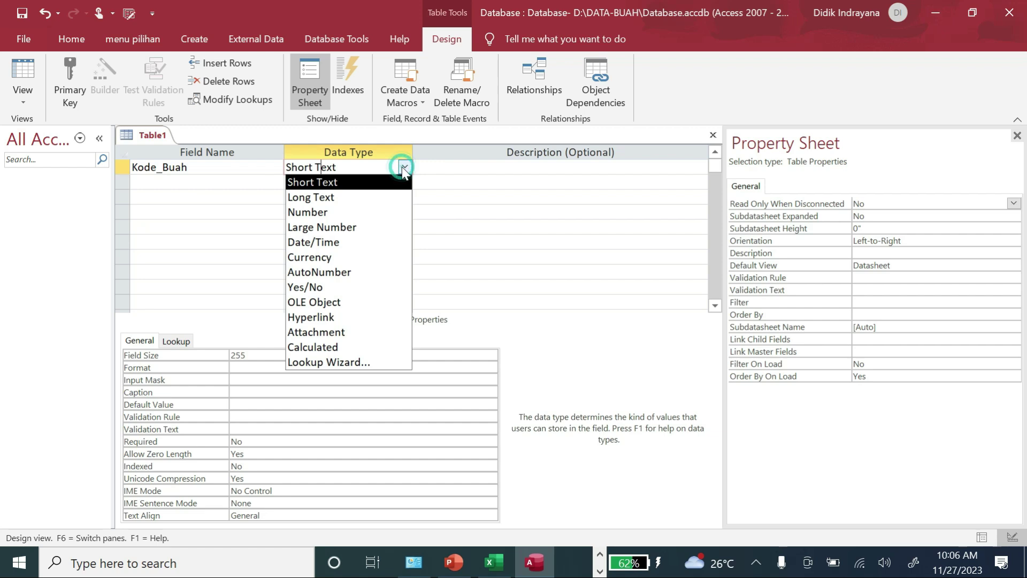
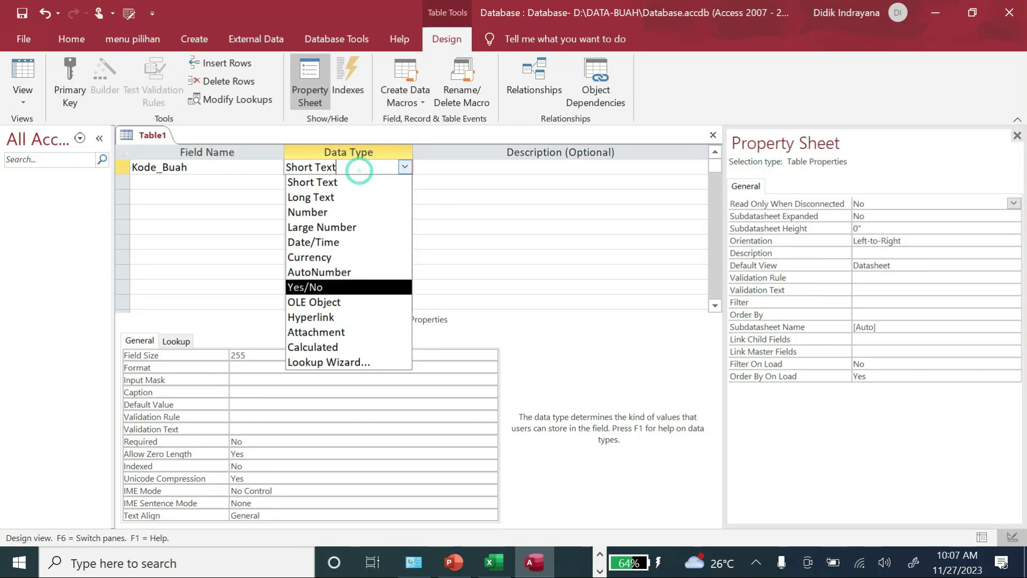
click(246, 355)
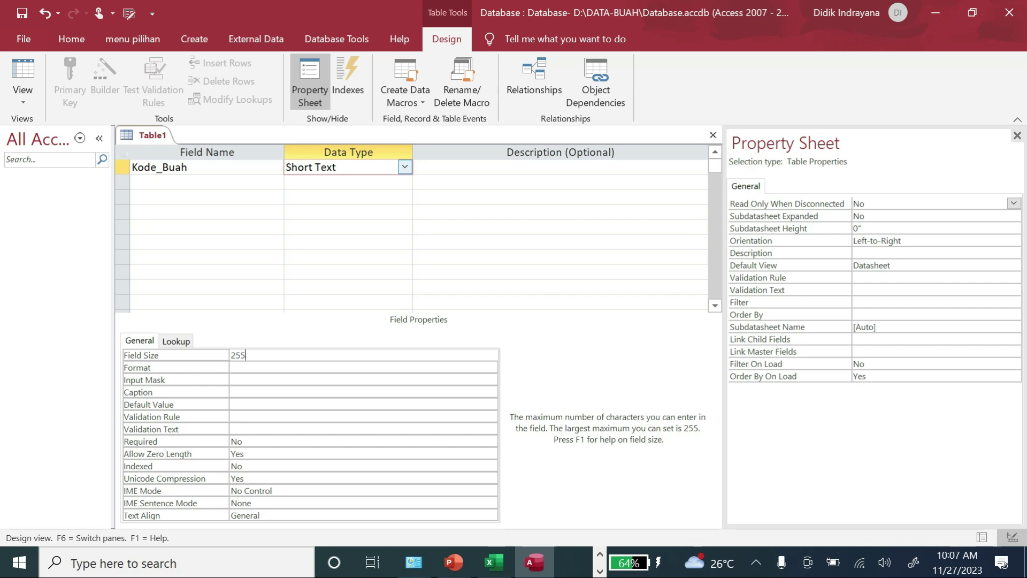
double_click(282, 352)
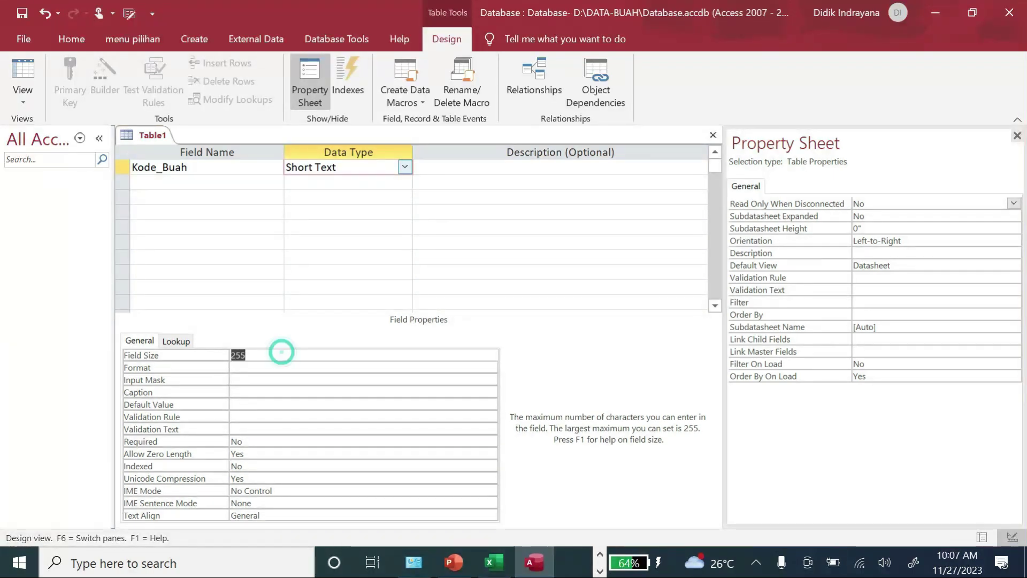
text(15)
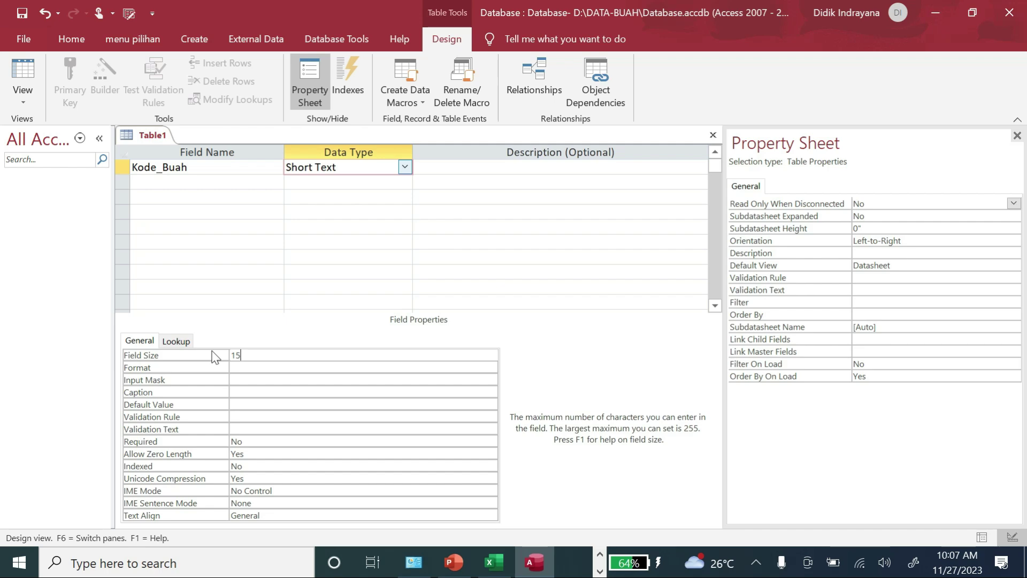
Check the headings planned in Excel and add a second field, Nama_Buah, as Short Text with a field size of 50.
click(199, 179)
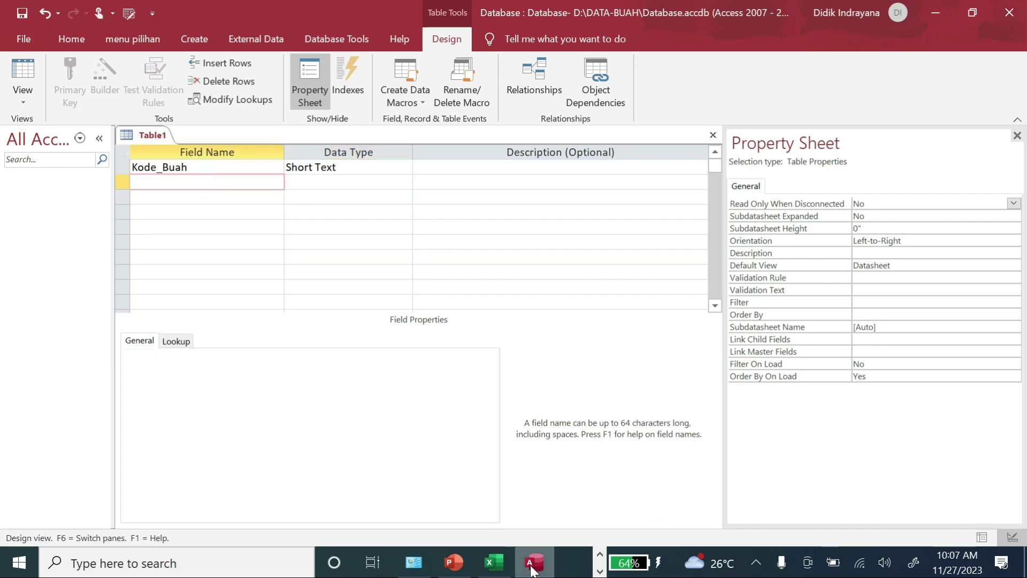
click(493, 562)
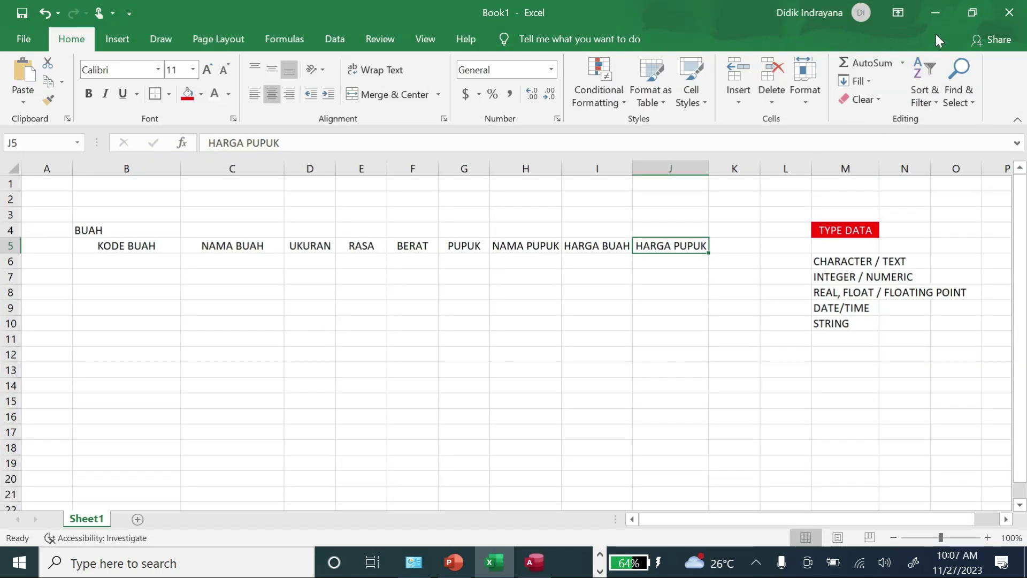
click(935, 13)
text(Nama_Buah)
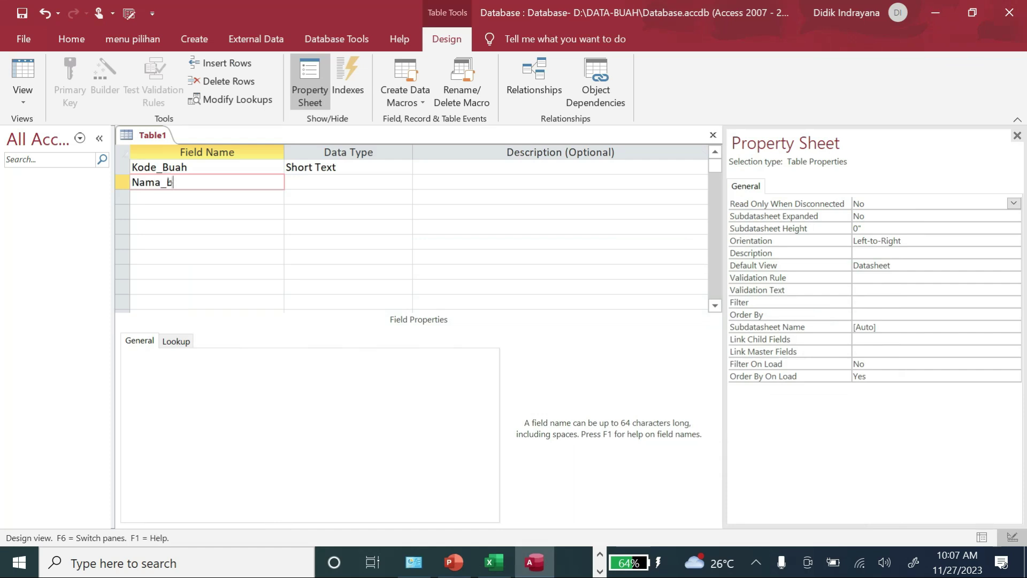
key(BackSpace)
key(BackSpace)
key(BackSpace)
key(BackSpace)
text(Buah)
key(Tab)
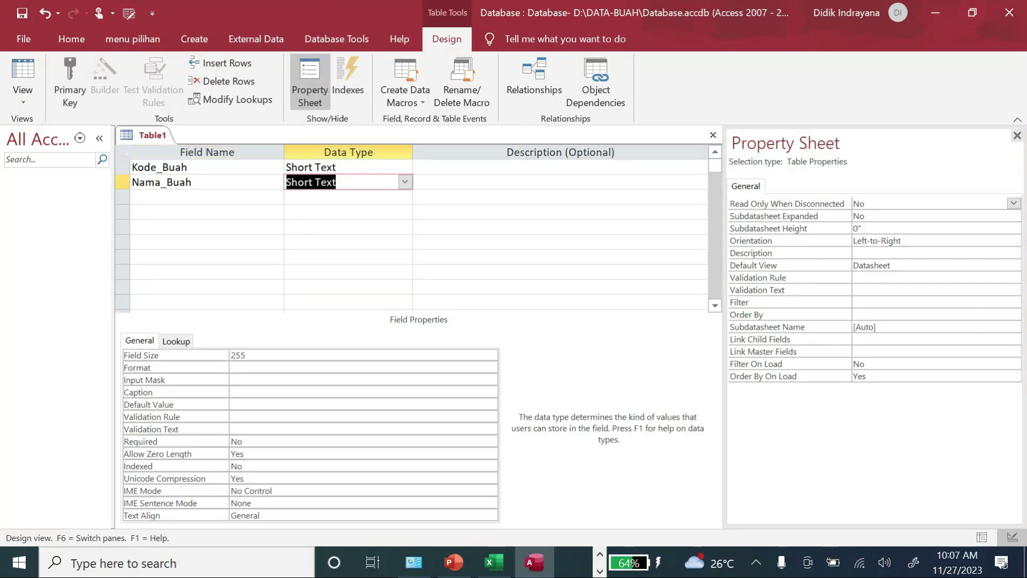
click(220, 354)
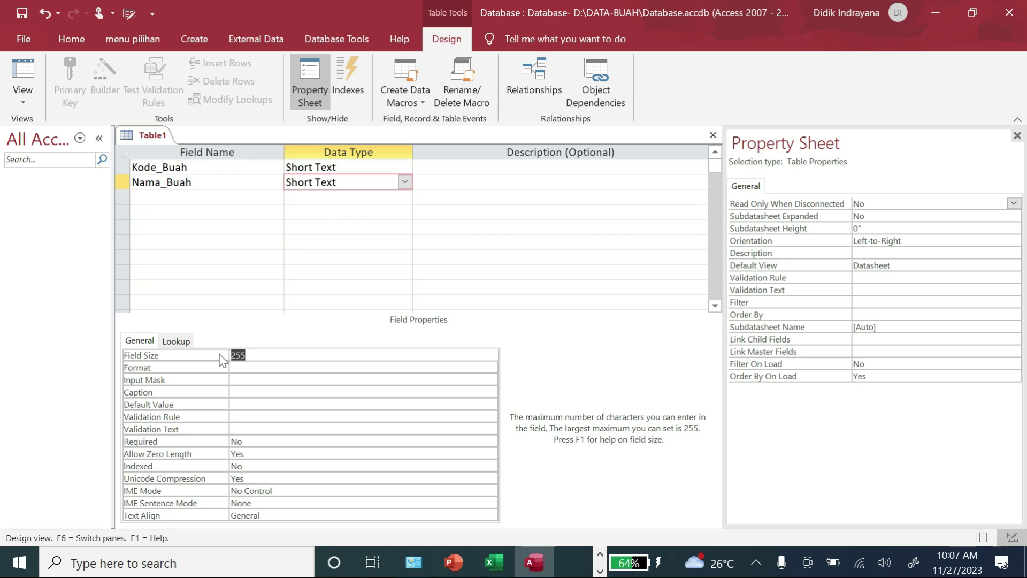
text(50)
Check the headings planned in Excel and add Ukuran as the third field of the Access table.
click(182, 197)
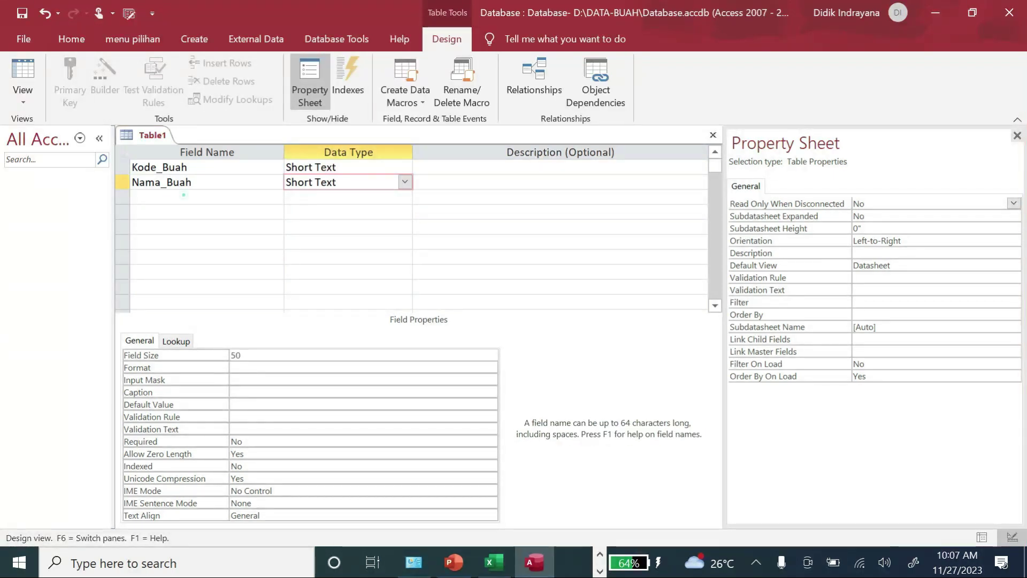
click(511, 565)
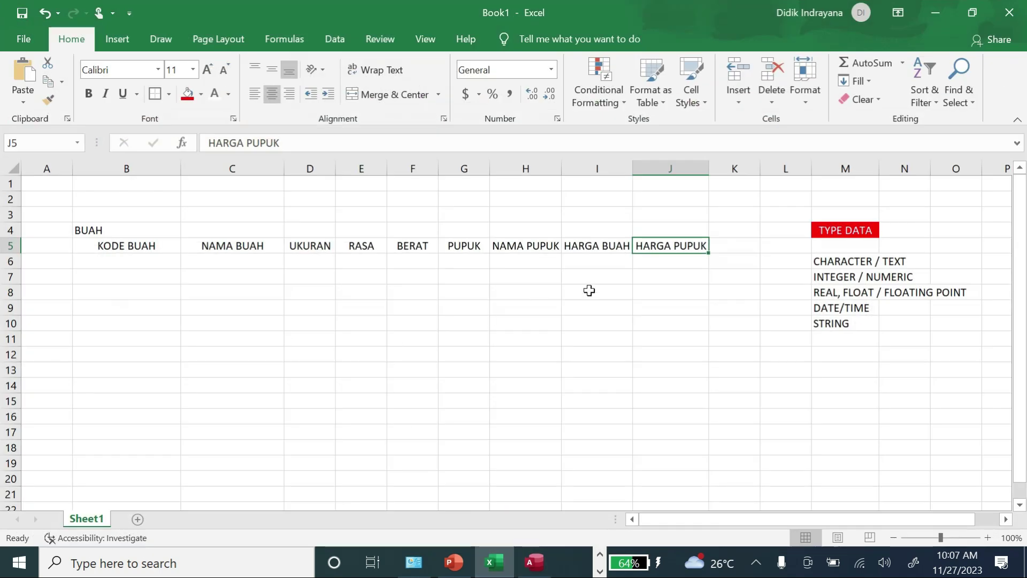
click(948, 13)
text(Ukuran)
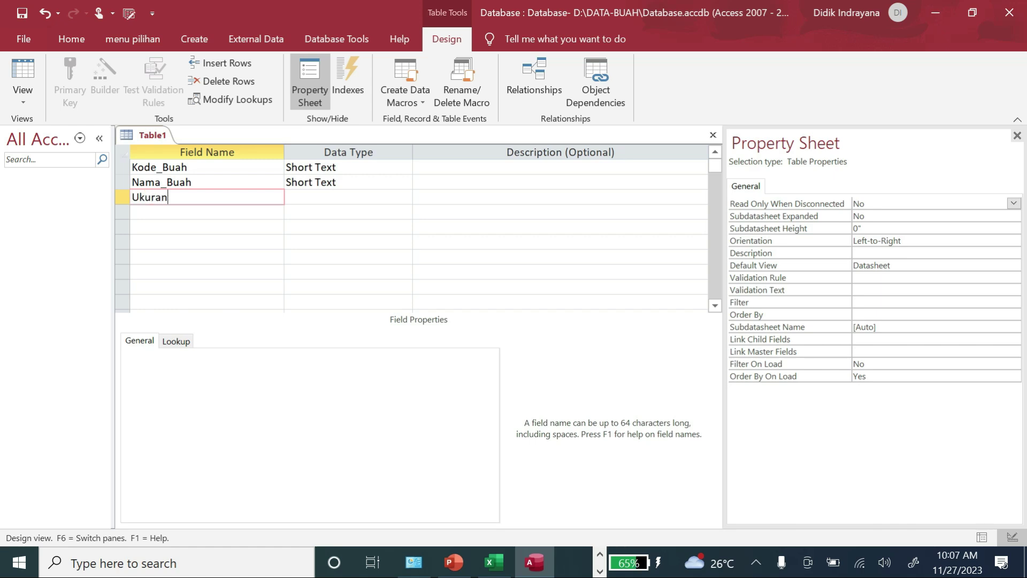
key(Tab)
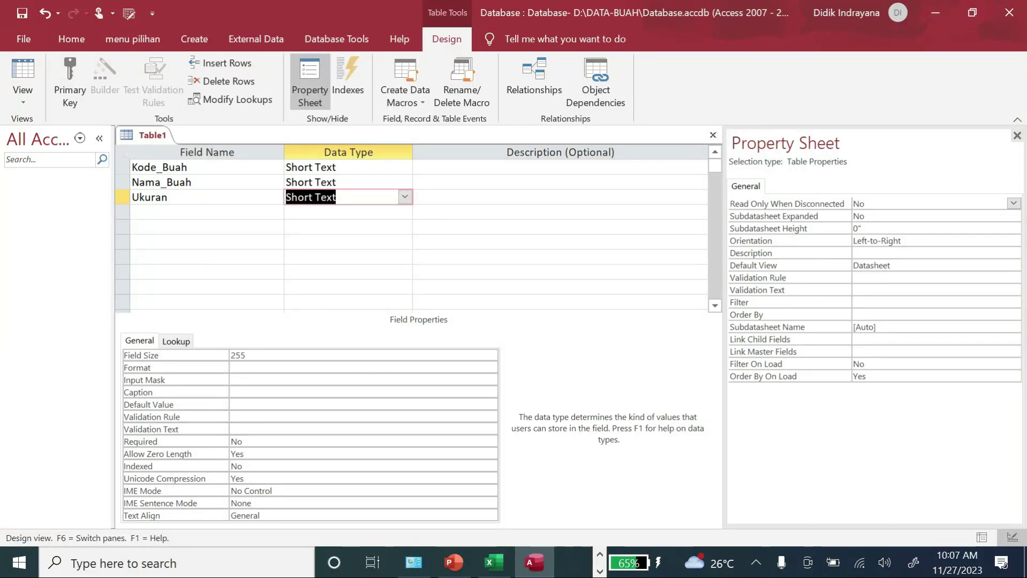
drag(256, 355, 224, 355)
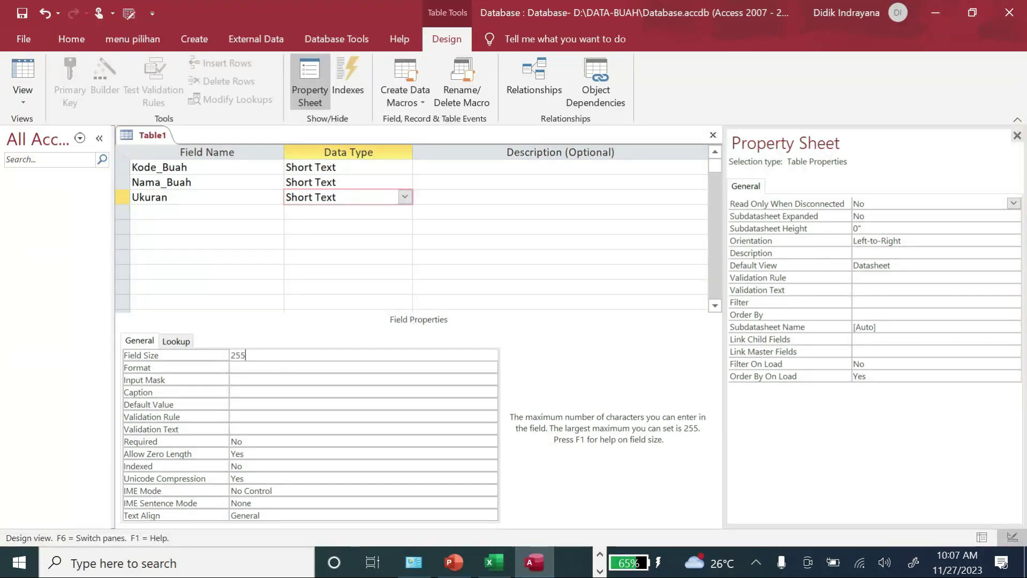
text(inte)
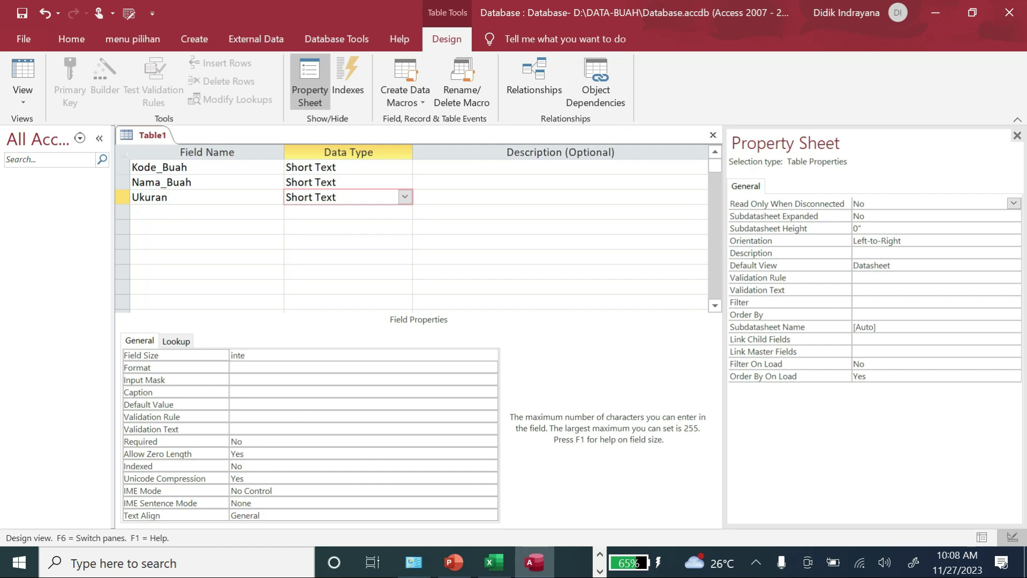
click(405, 196)
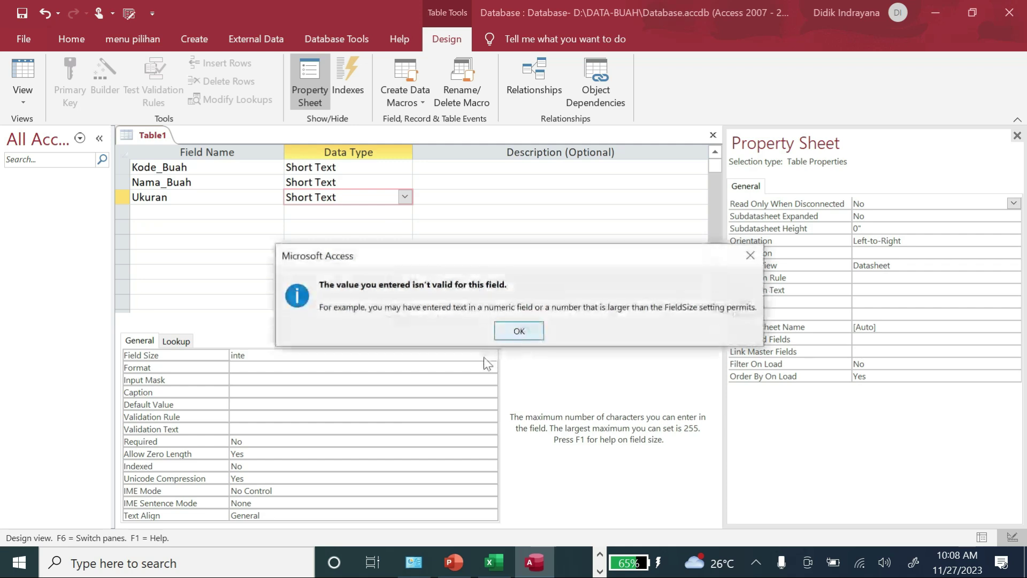
click(523, 330)
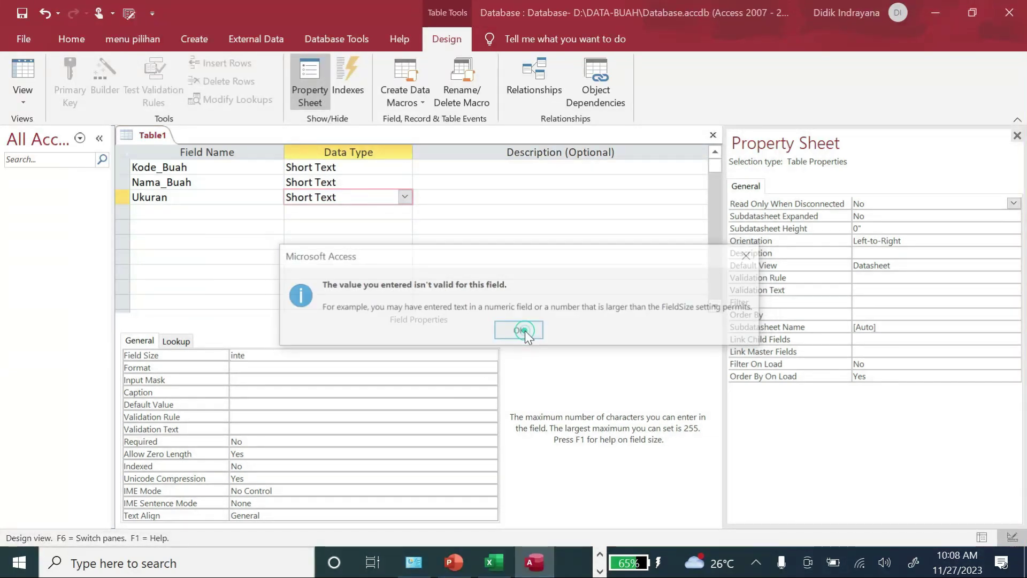
click(752, 256)
key(Escape)
key(Escape)
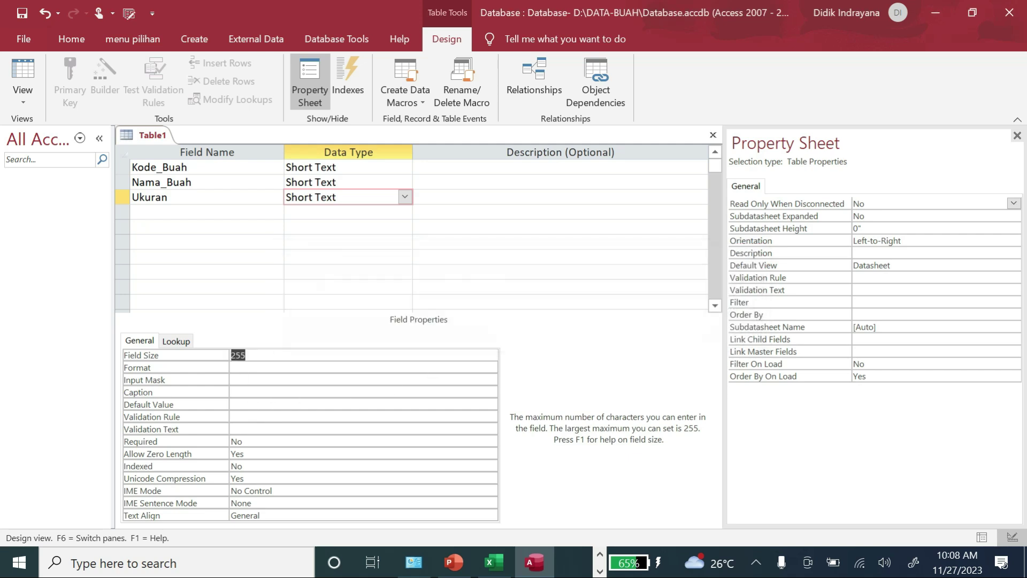
Set the Ukuran field's data type to Number and look through its display format options and field size property.
click(405, 197)
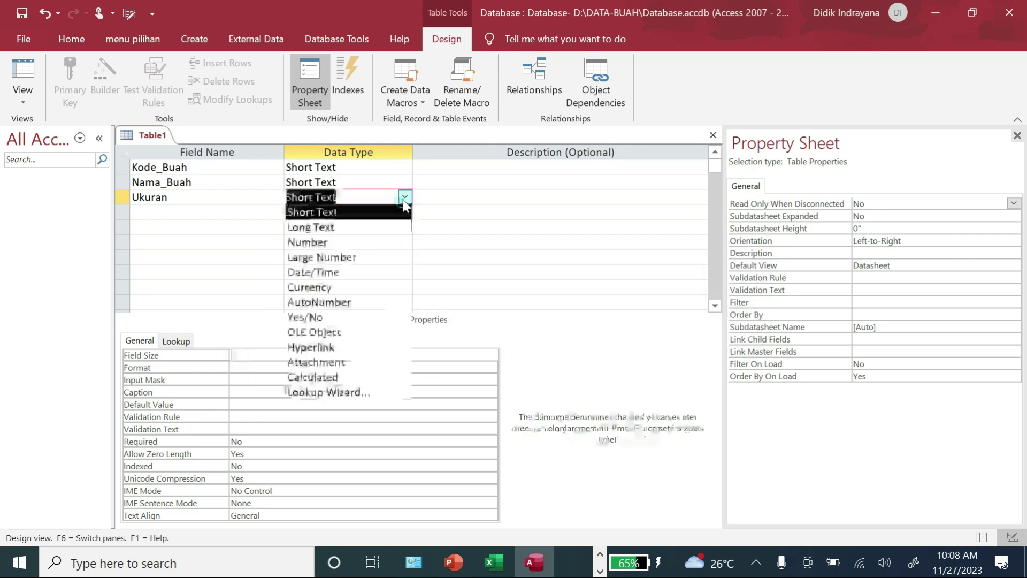
click(356, 244)
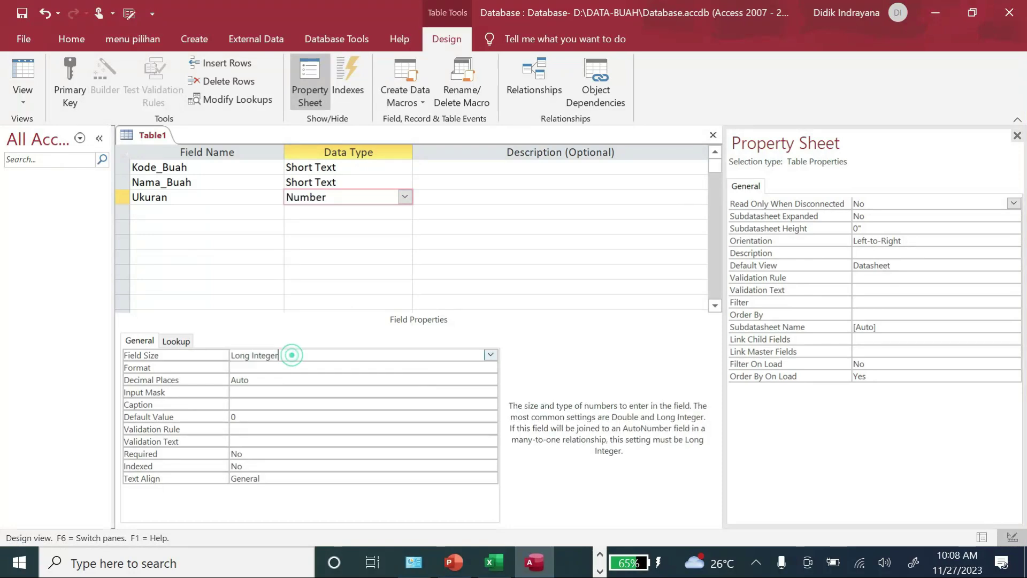
click(487, 367)
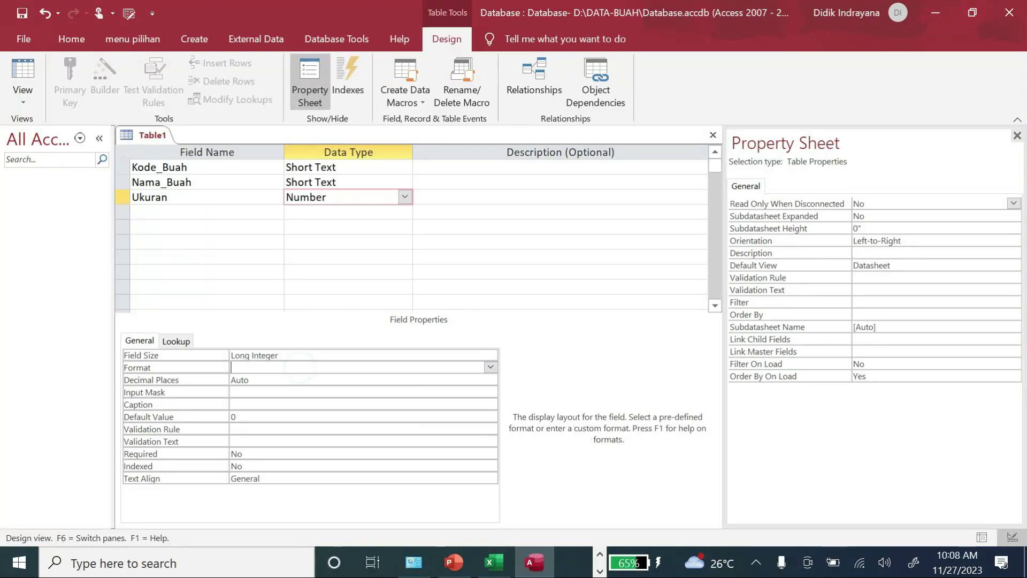
click(490, 367)
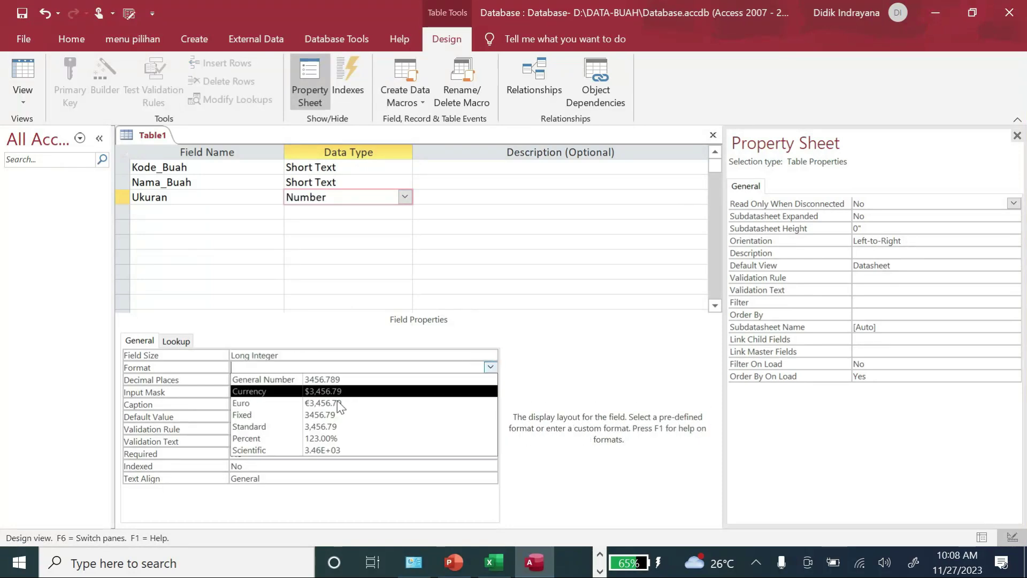
click(190, 360)
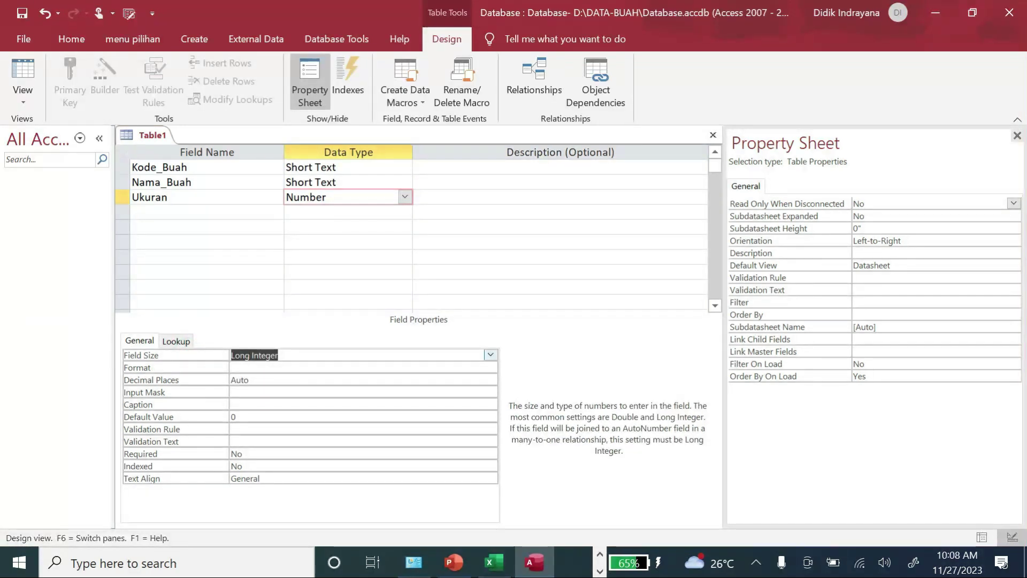
Change the Ukuran field's data type to Short Text and set its field size to 5.
click(405, 197)
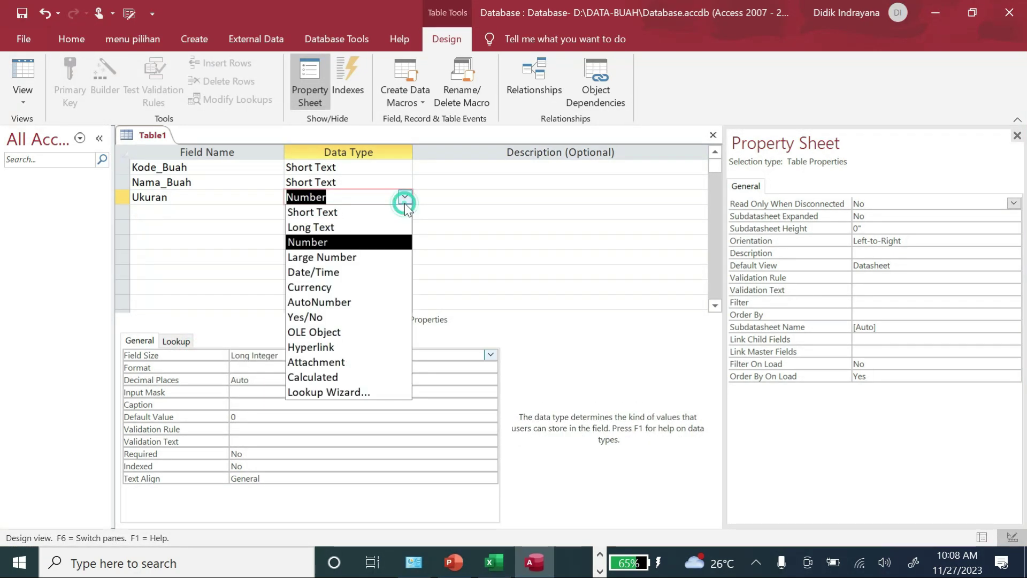
click(372, 211)
double_click(247, 354)
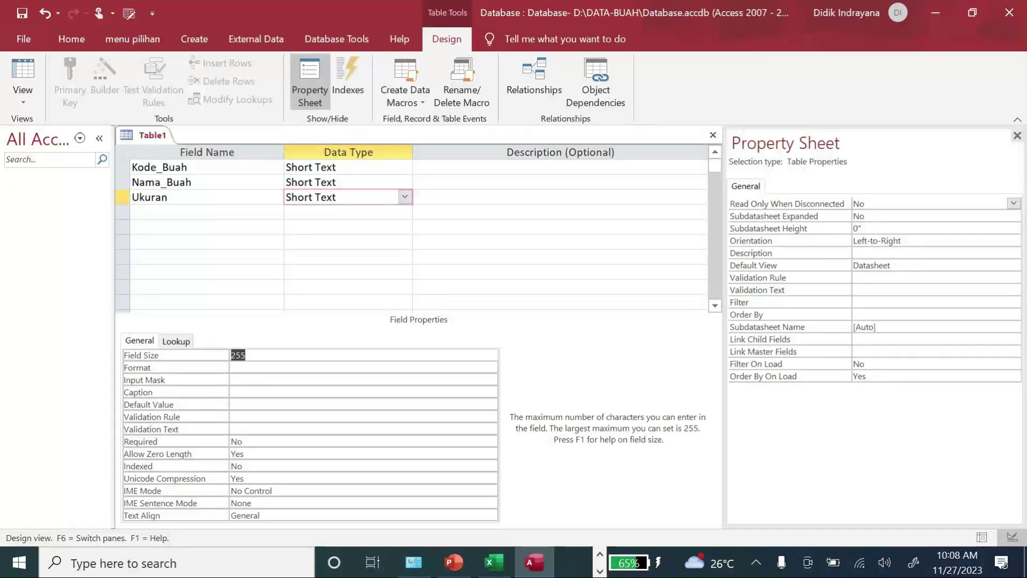
text(5)
Check the headings planned in Excel and add a fourth field, Rasa, as Short Text with a field size of 2.
click(188, 212)
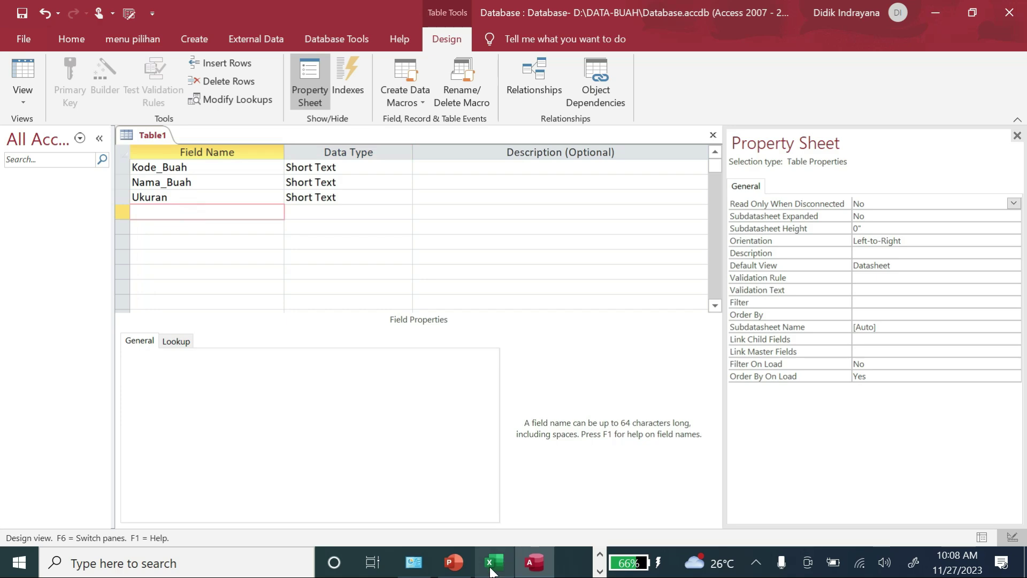
click(480, 560)
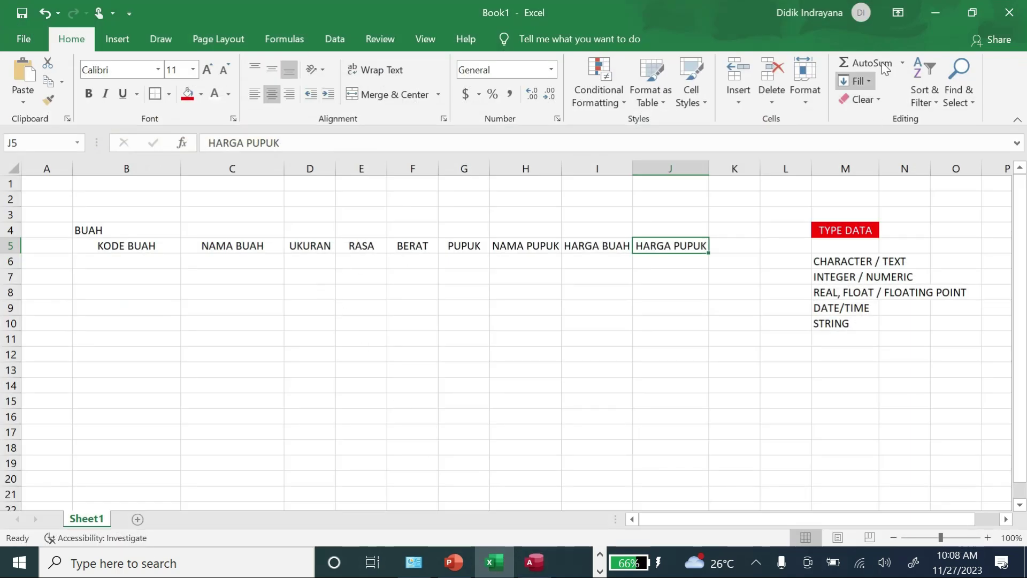
click(935, 12)
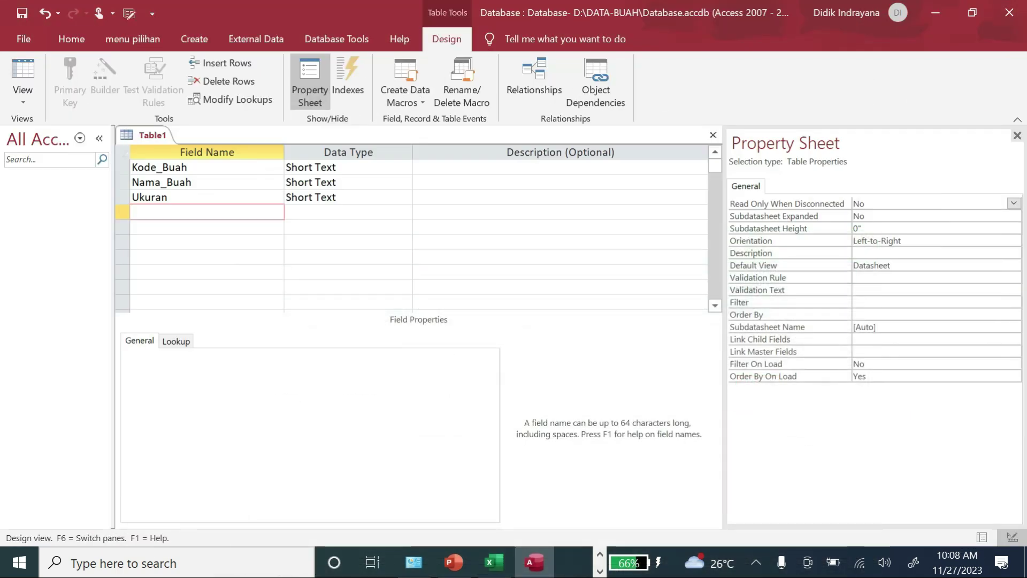
text(Rasa)
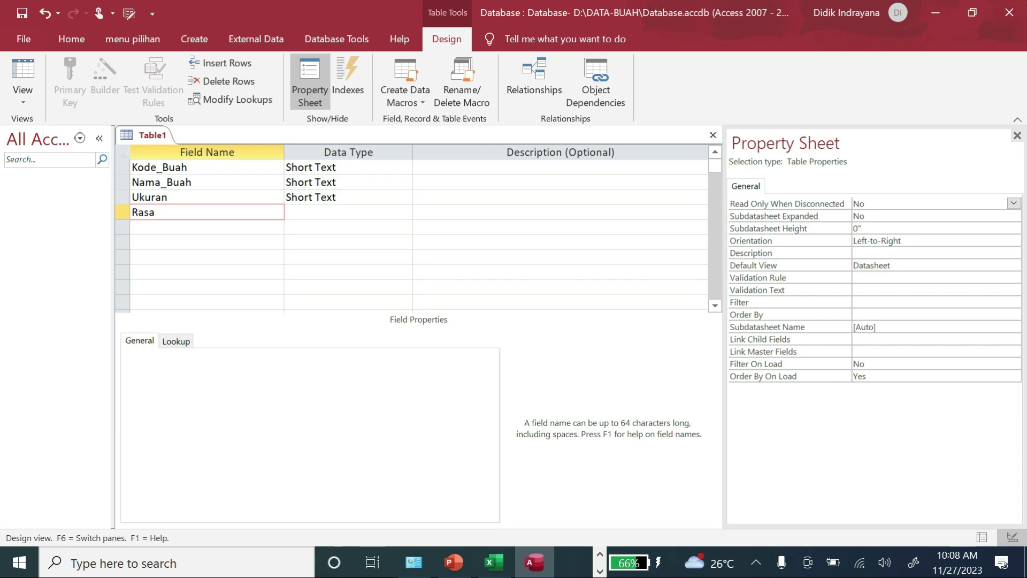
click(315, 212)
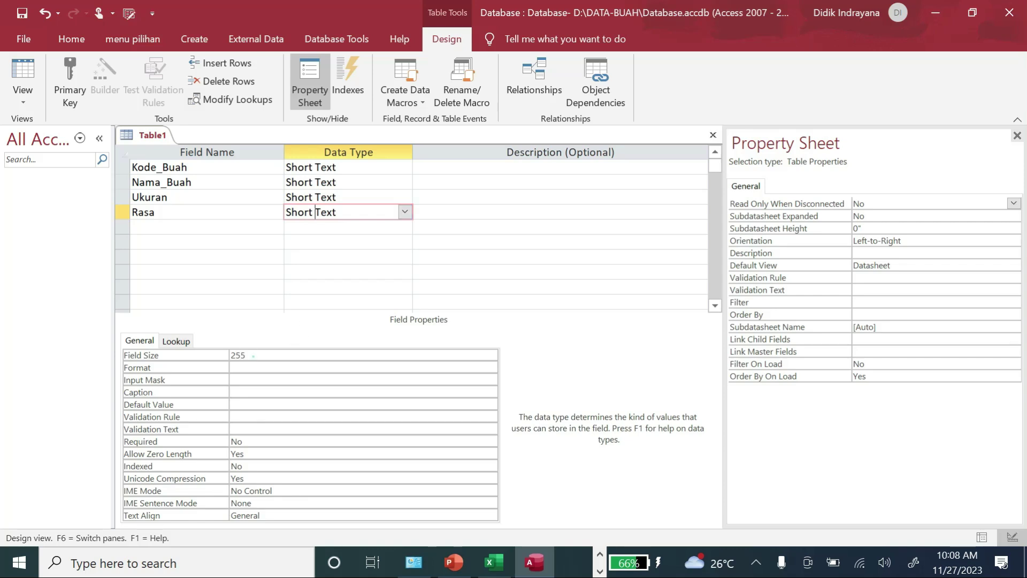
click(251, 355)
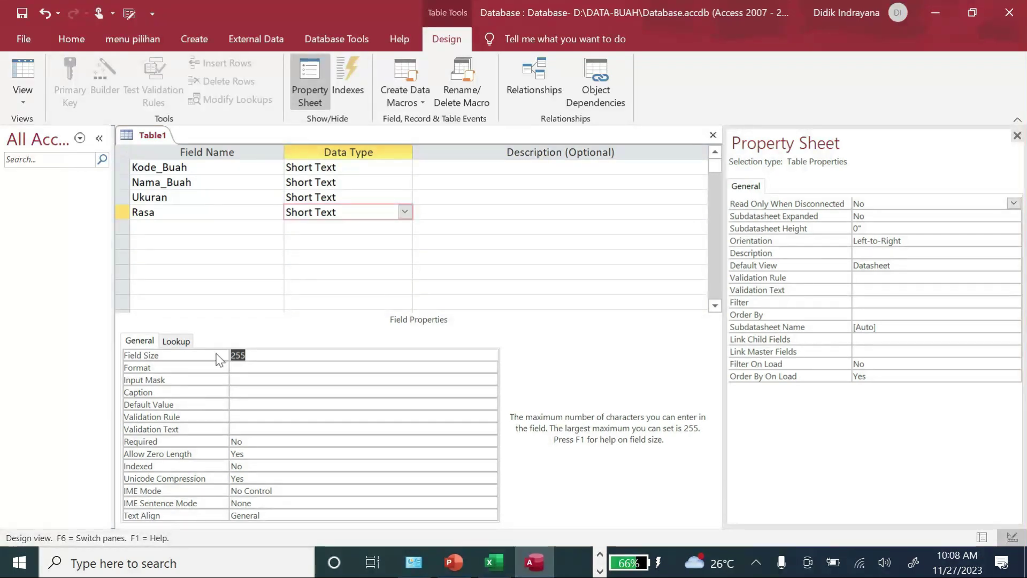
text(2)
Check the planned headings in Excel, add Berat as the fifth field with the Number data type, and review its field size options.
click(176, 228)
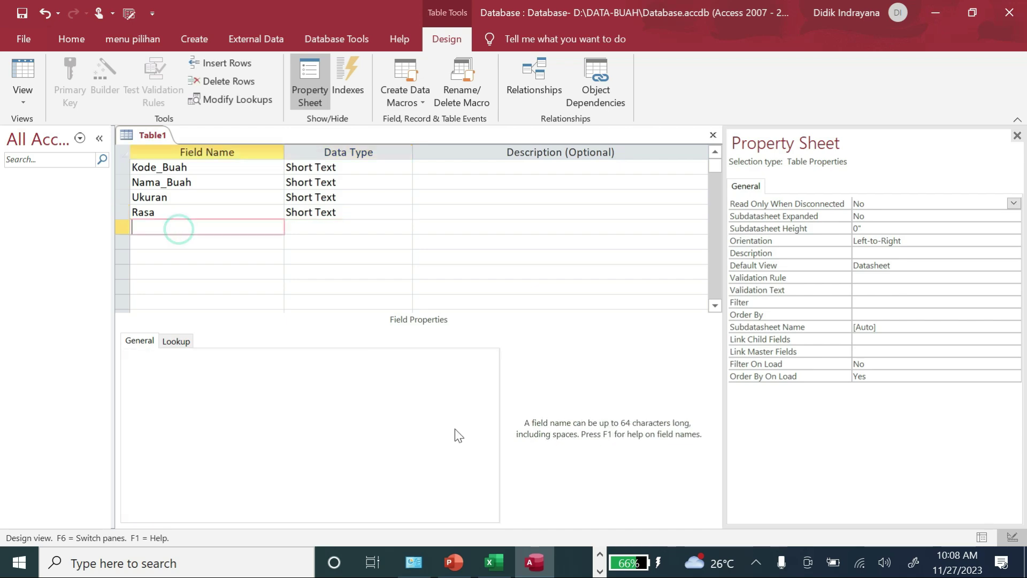
click(494, 562)
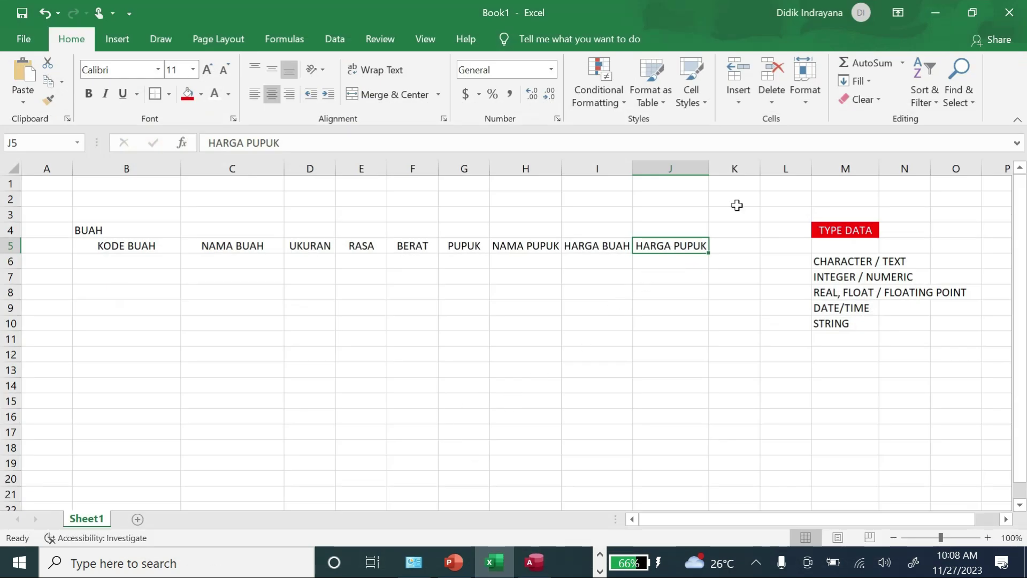
click(938, 6)
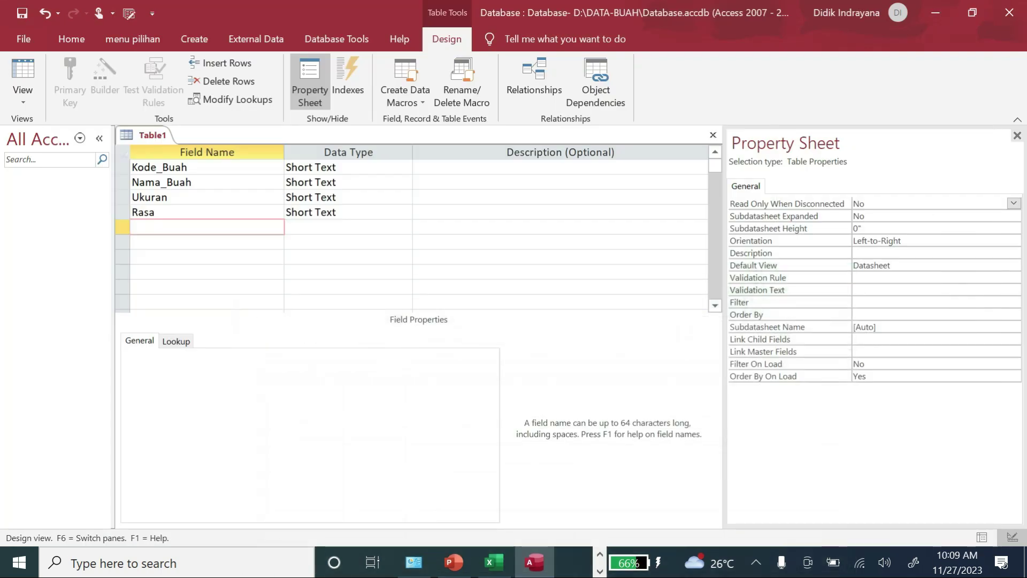
text(Berat)
key(Tab)
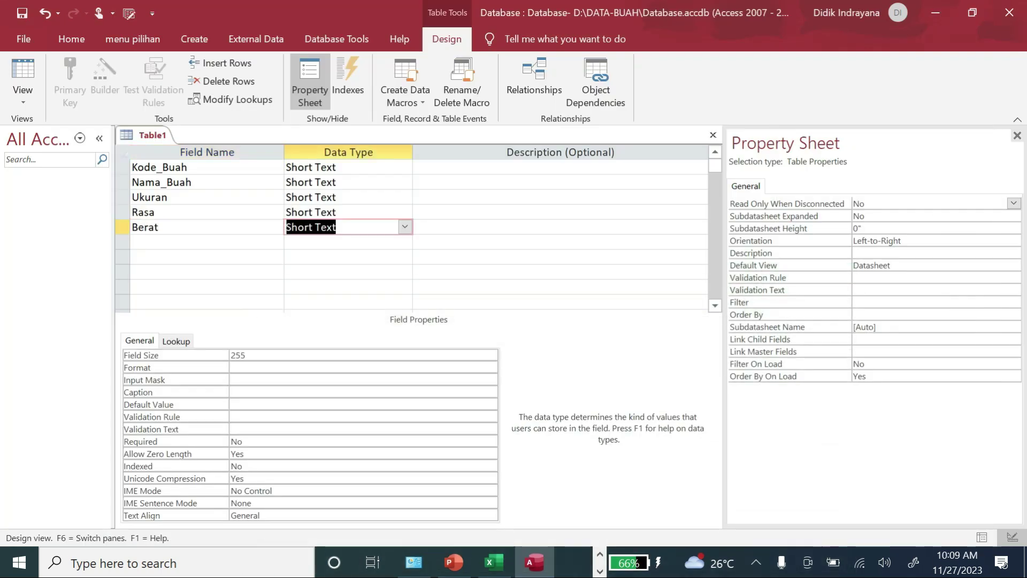
click(406, 227)
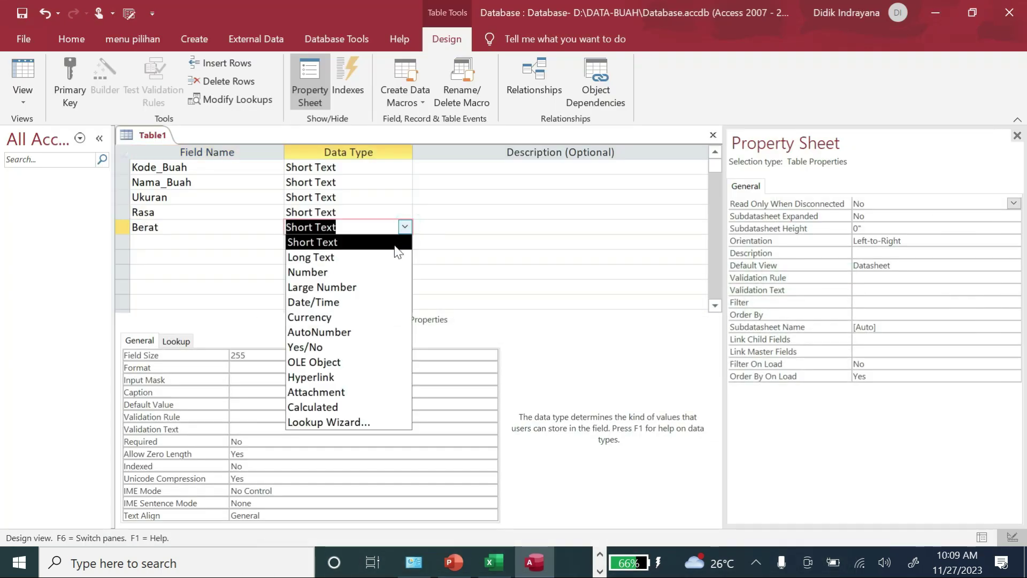
click(391, 271)
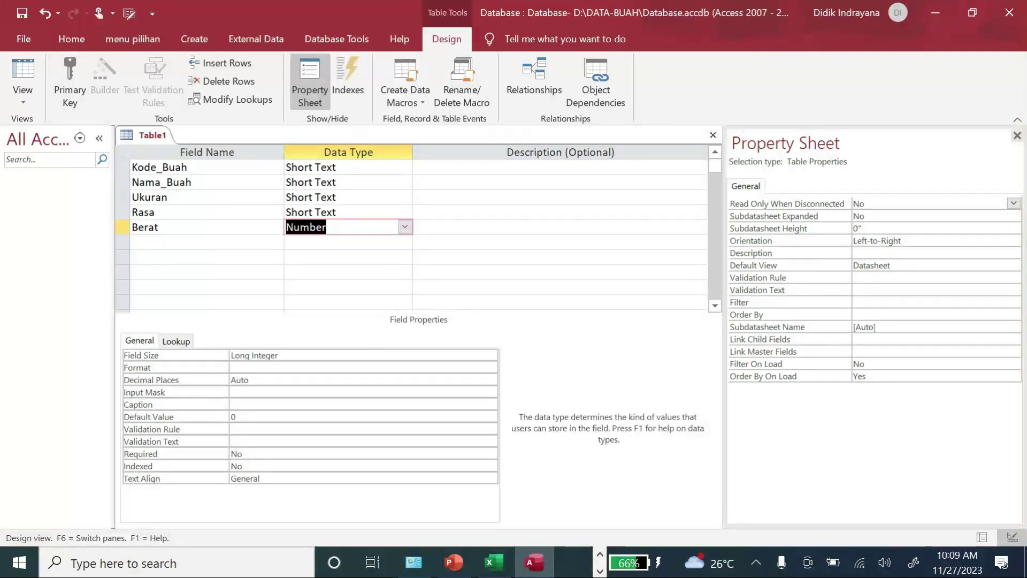
click(300, 356)
click(488, 353)
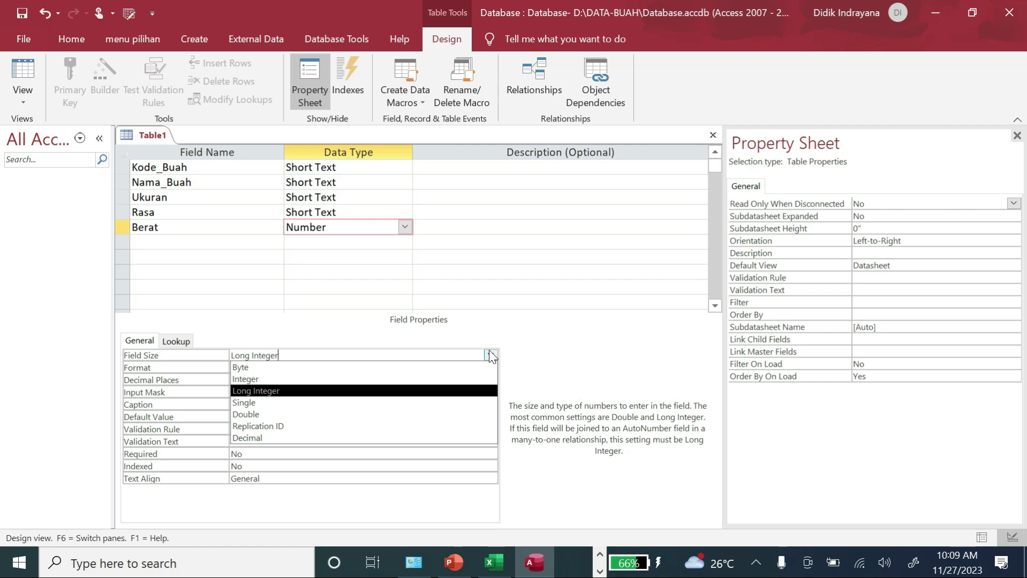
click(199, 259)
Add a sixth field, Pupuk, as Short Text with a field size of 25.
click(172, 241)
text(Pupuk)
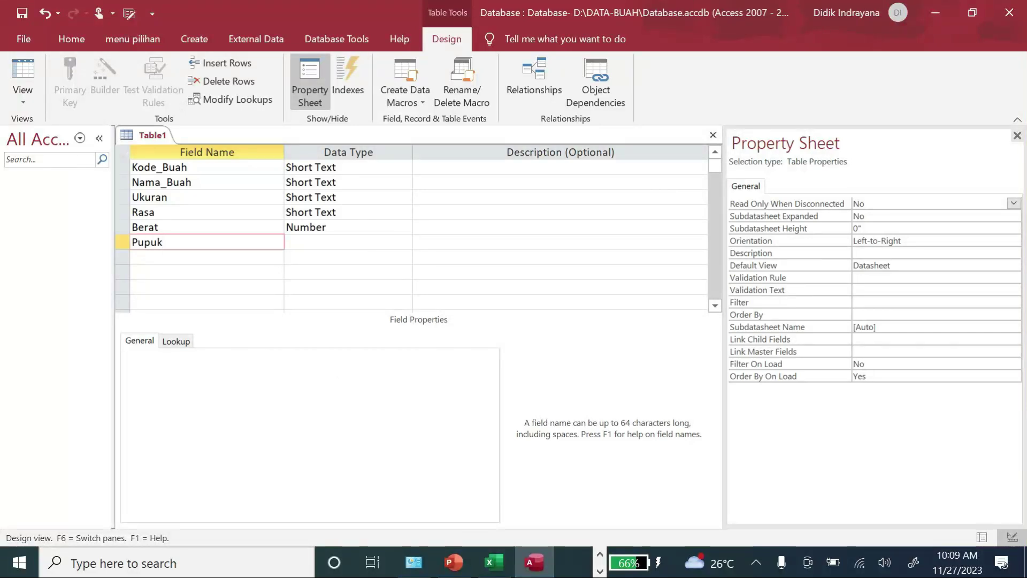
click(358, 243)
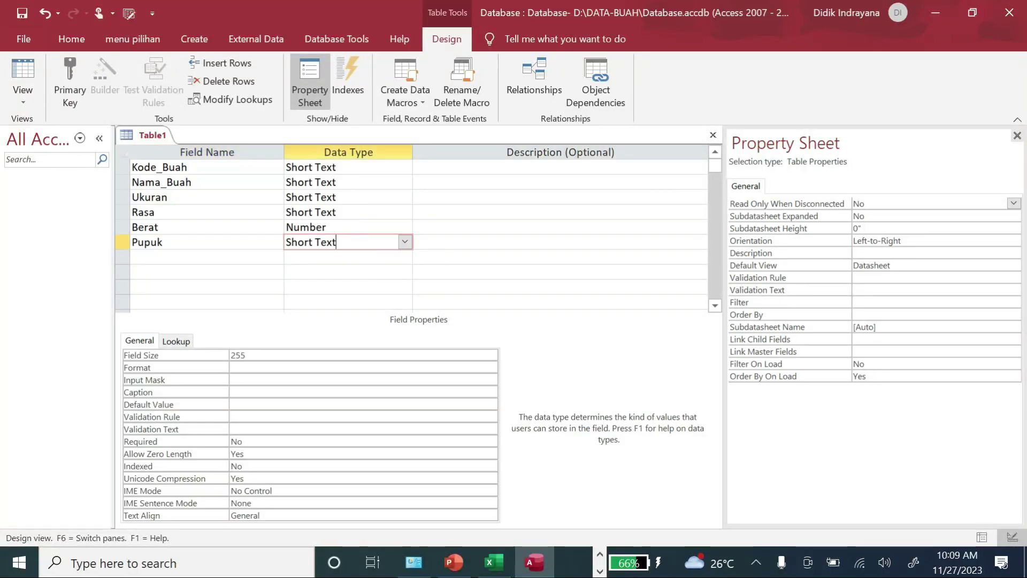
click(266, 355)
drag(262, 357, 231, 360)
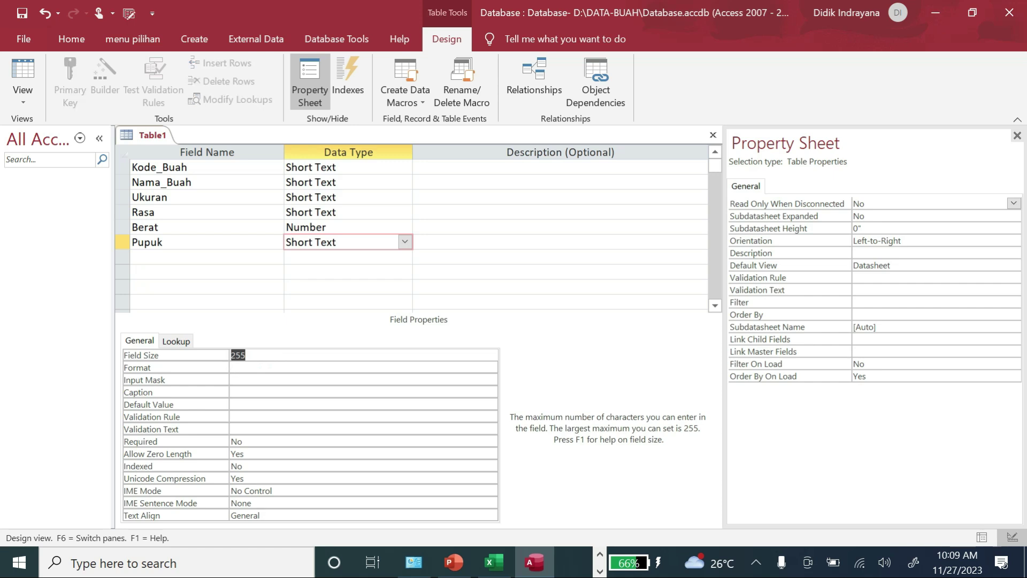
text(25)
Check the headings planned in Excel and add a seventh field, Nama Pupuk, as Short Text with a field size of 50.
click(176, 257)
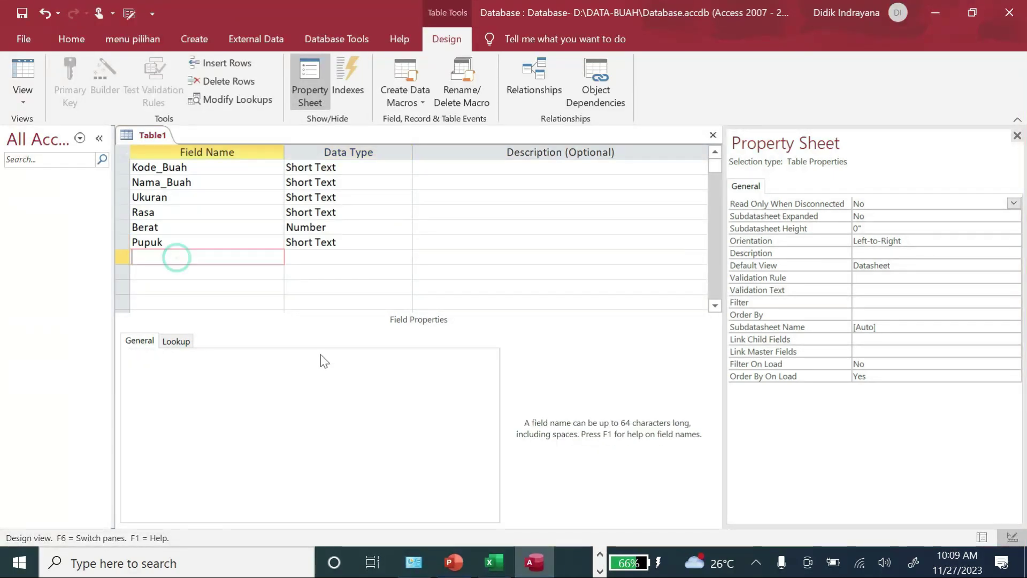
click(493, 562)
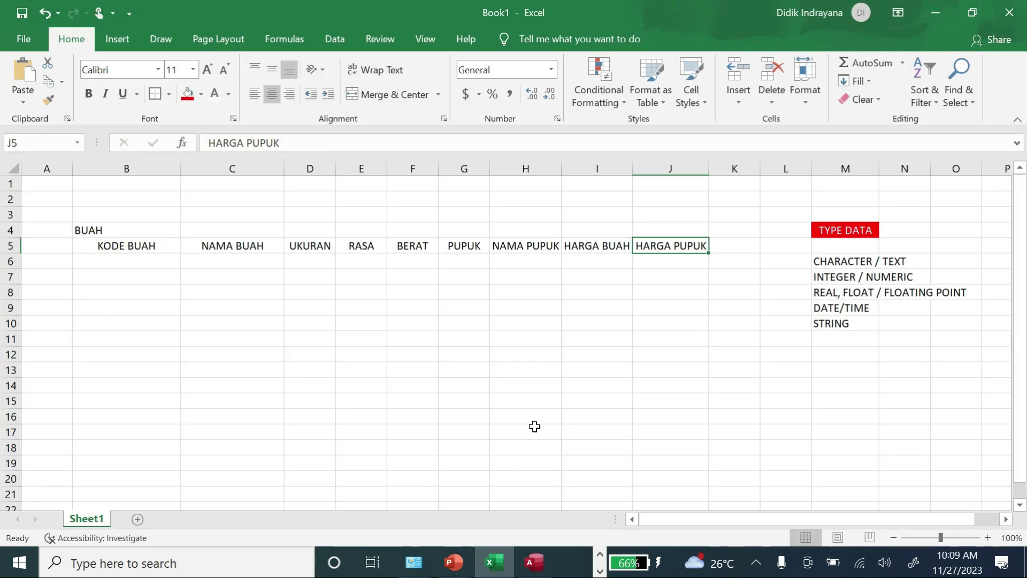
click(934, 12)
text(Nam)
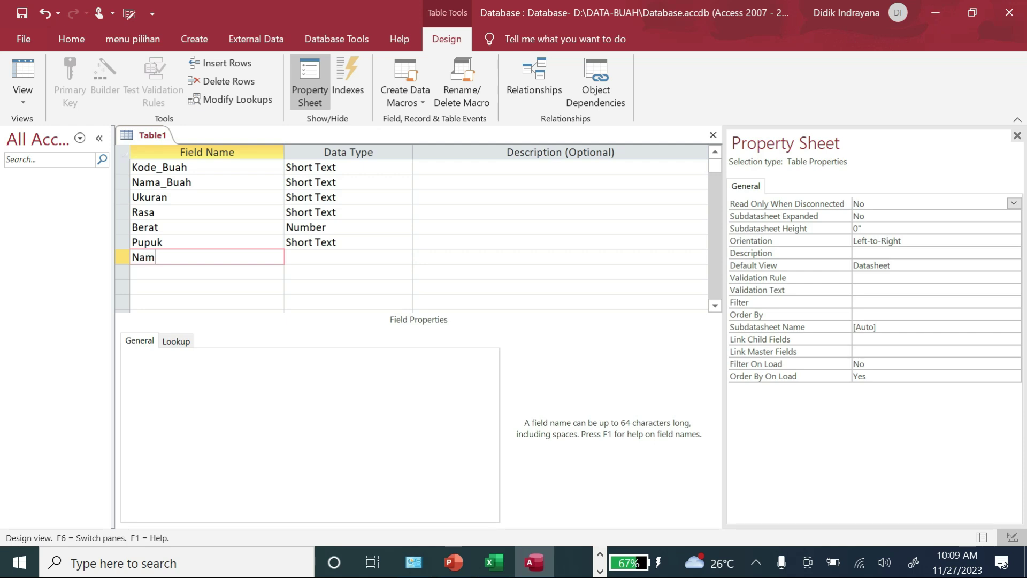
text(a Pupuk)
key(Tab)
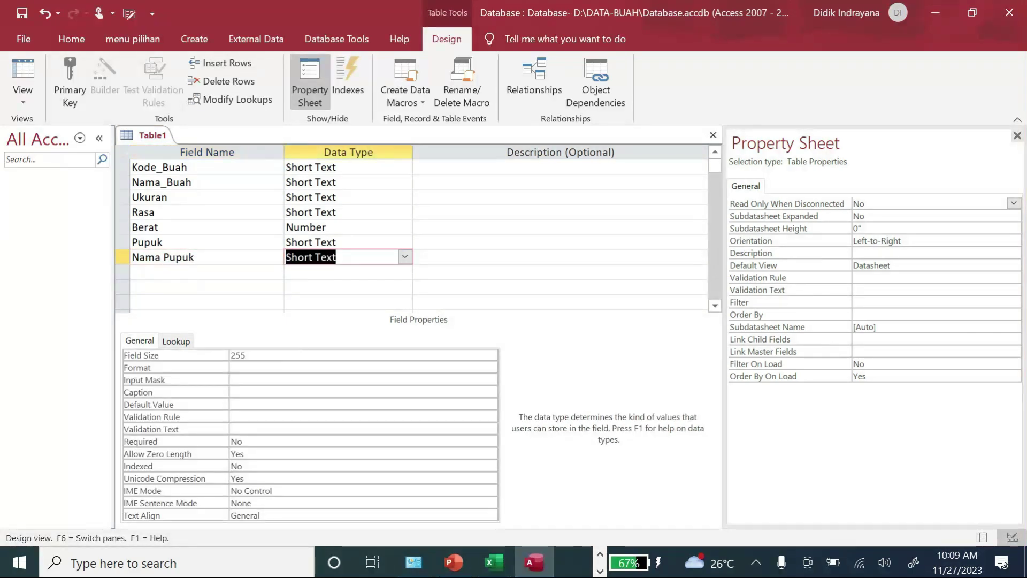
click(251, 355)
text(50)
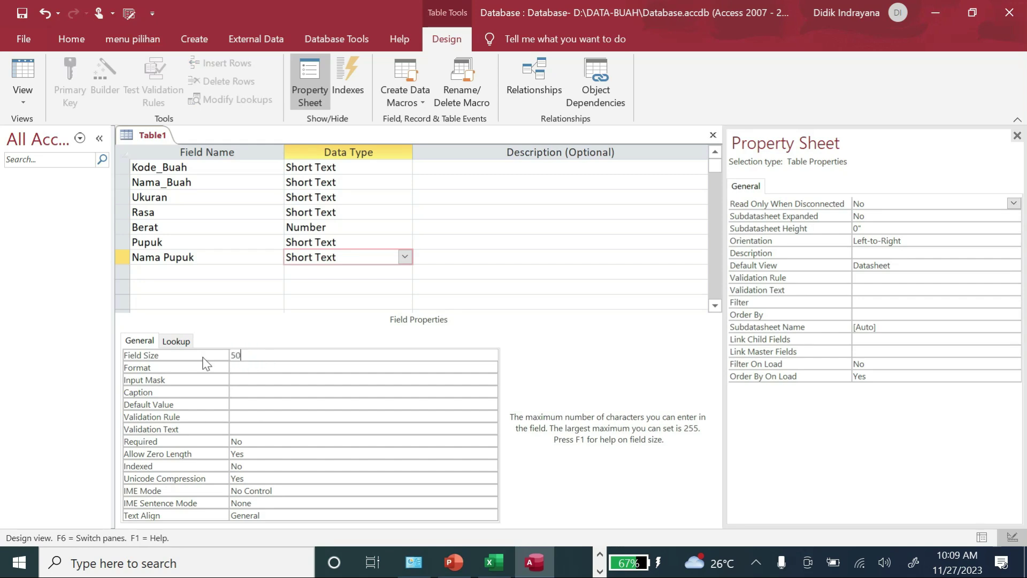
Add Harga_Benih as the eighth field and give it the Number data type.
click(180, 258)
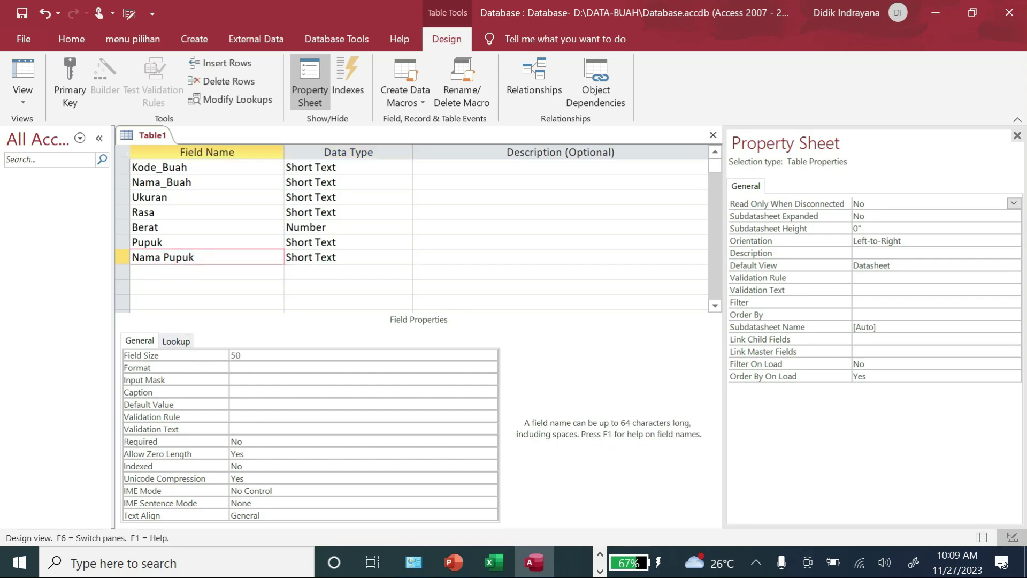
click(197, 274)
text(Harg)
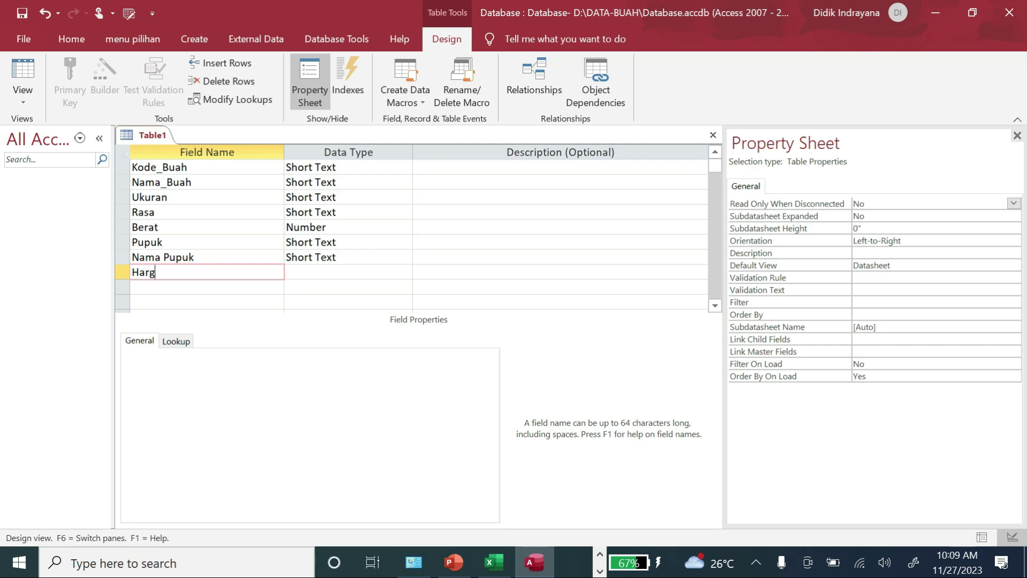
text(a_Beni)
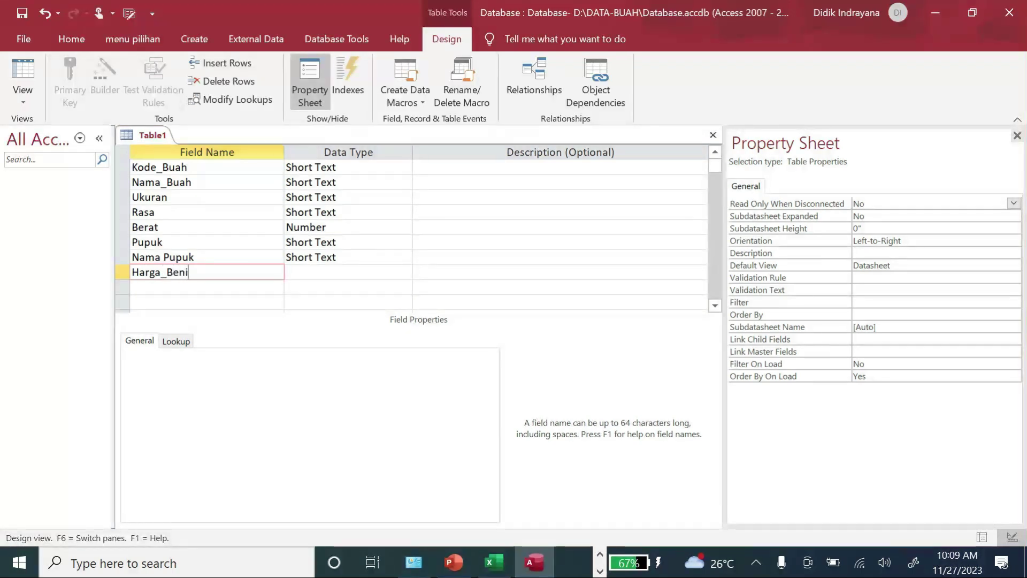
text(h)
key(Tab)
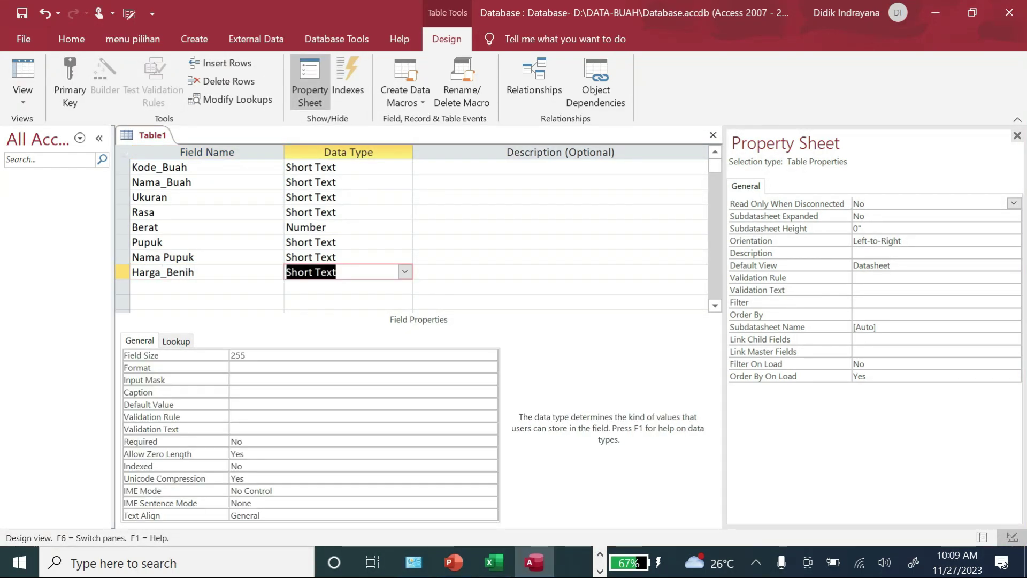
click(405, 271)
click(356, 317)
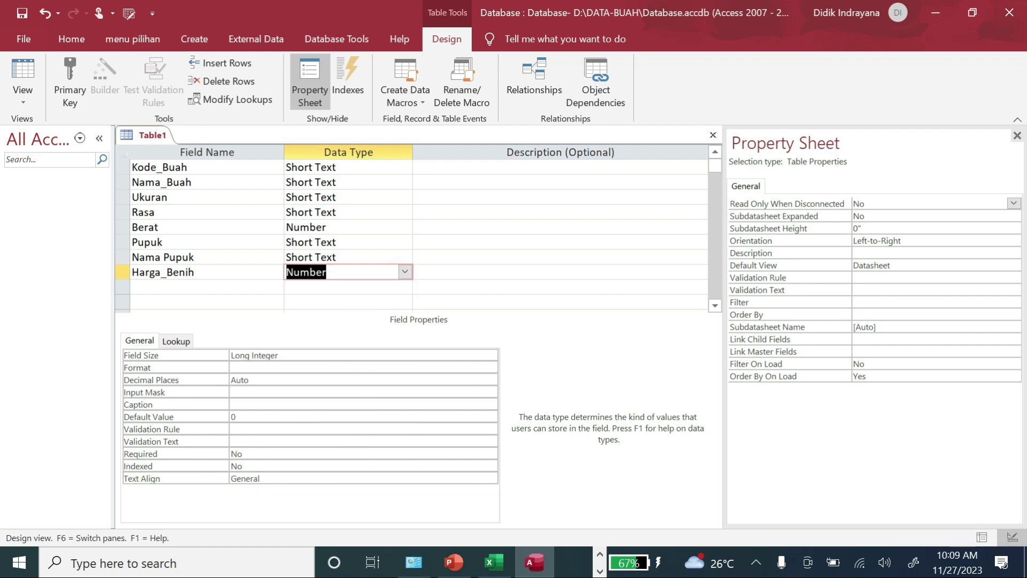
Review the display formats available for the Harga_Benih field and set its format to Standard.
click(277, 377)
click(381, 365)
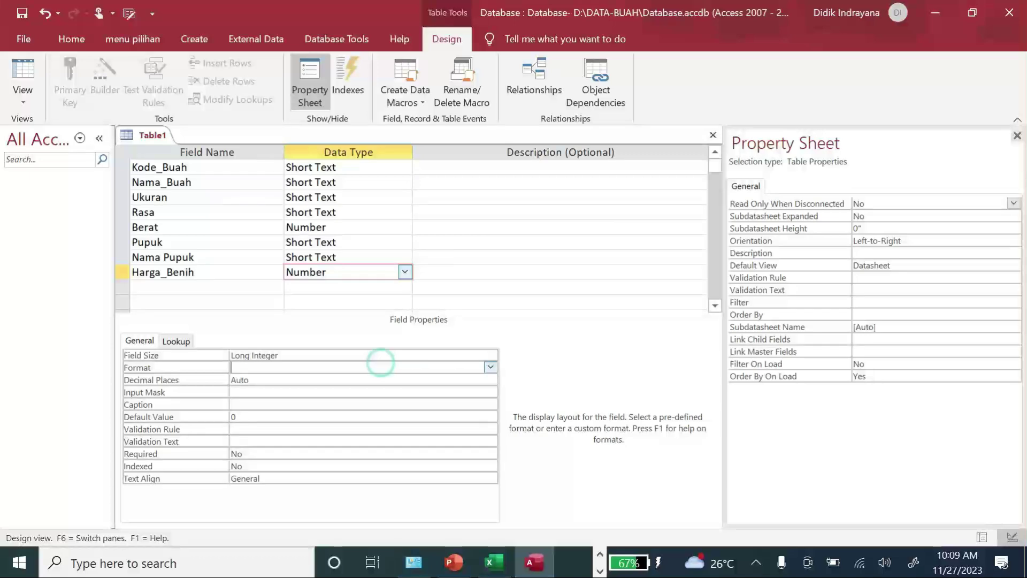
click(490, 367)
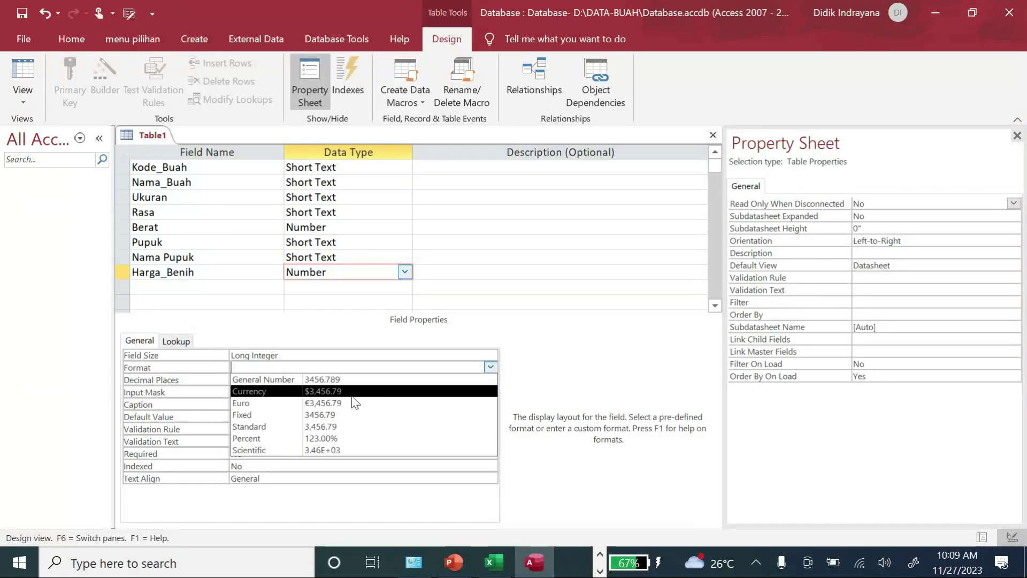
key(Down)
key(Down)
key(Down)
key(Down)
key(Down)
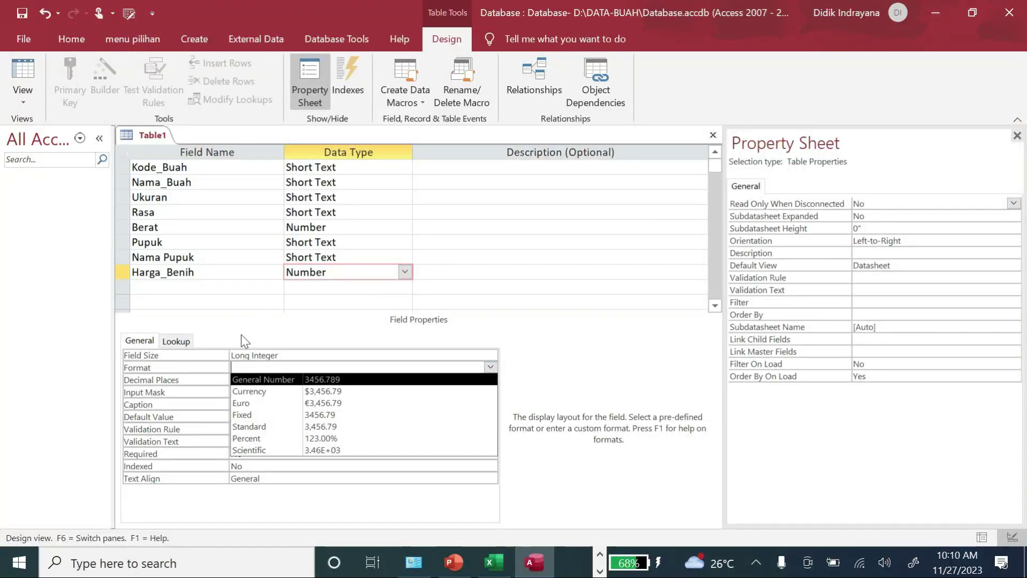
click(329, 425)
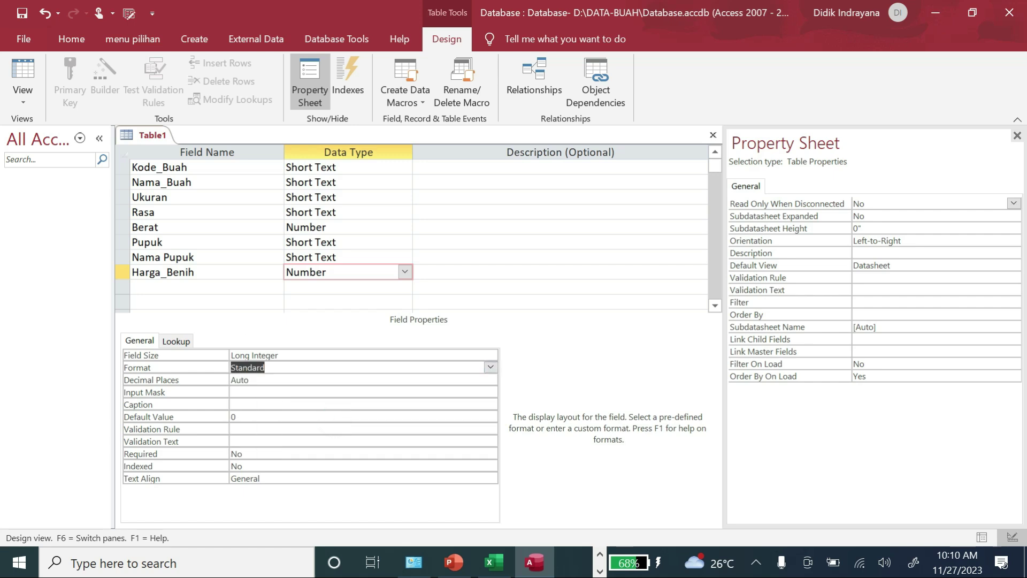
Add Harga_Pupuk as the ninth field and give it the Number data type.
click(182, 287)
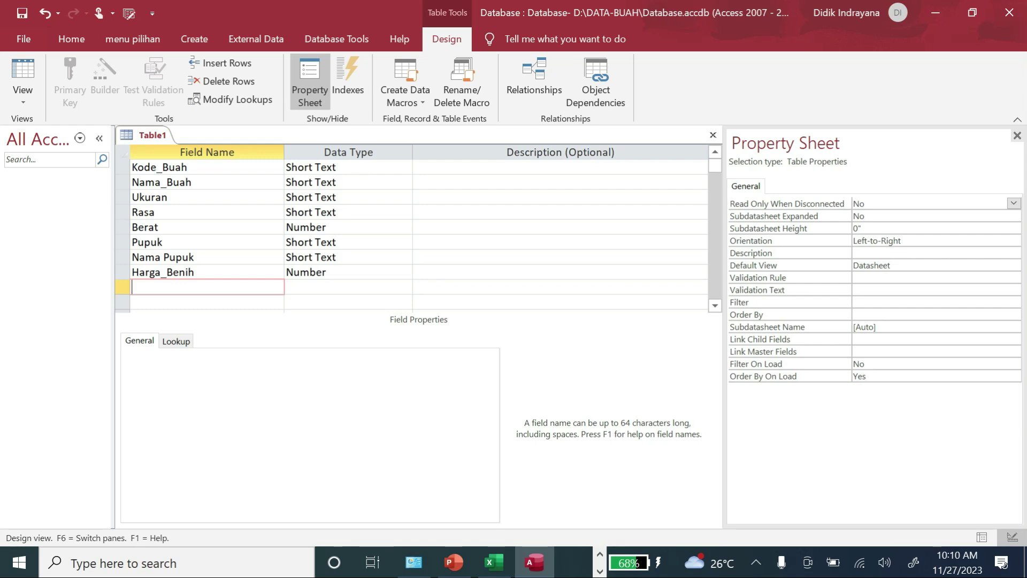
text(Harga_pupu)
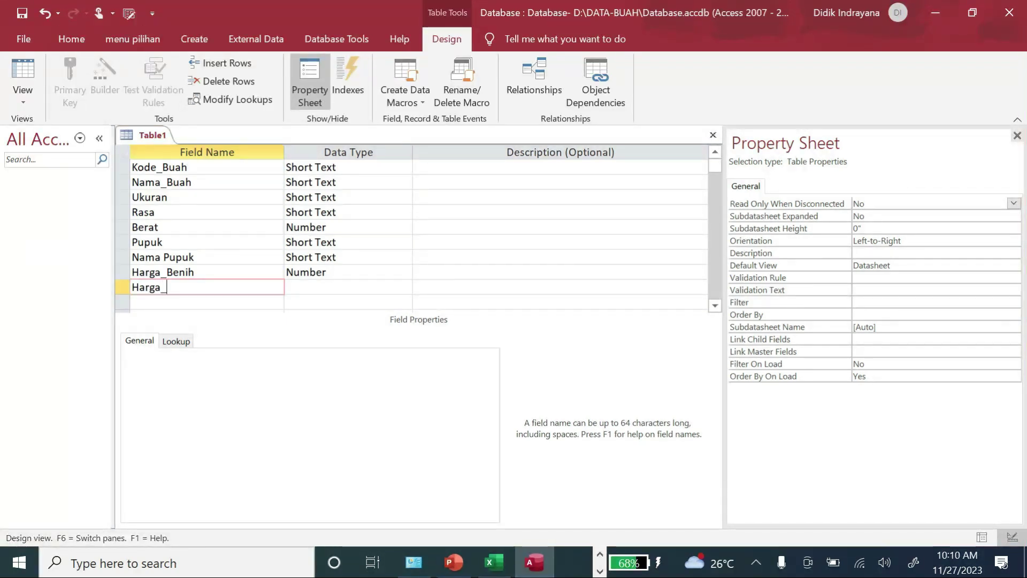
key(BackSpace)
key(BackSpace)
key(BackSpace)
key(BackSpace)
text(Pupu)
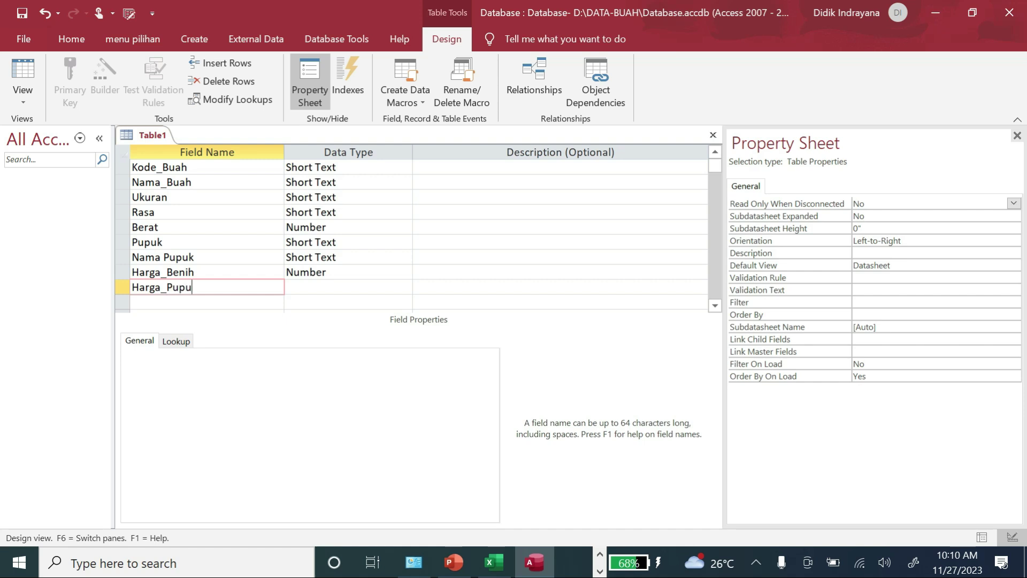
text(k)
key(Tab)
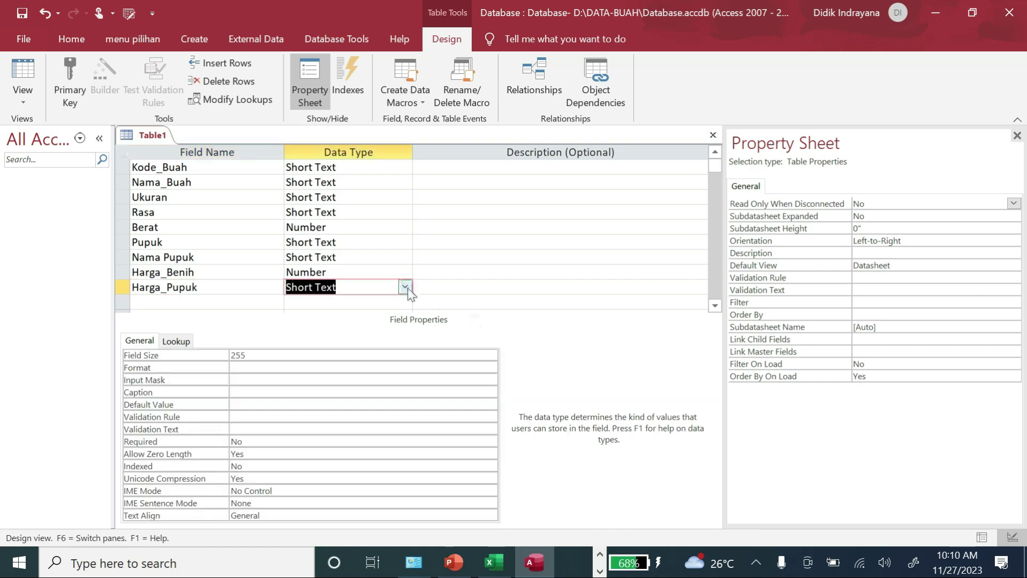
click(404, 287)
click(310, 331)
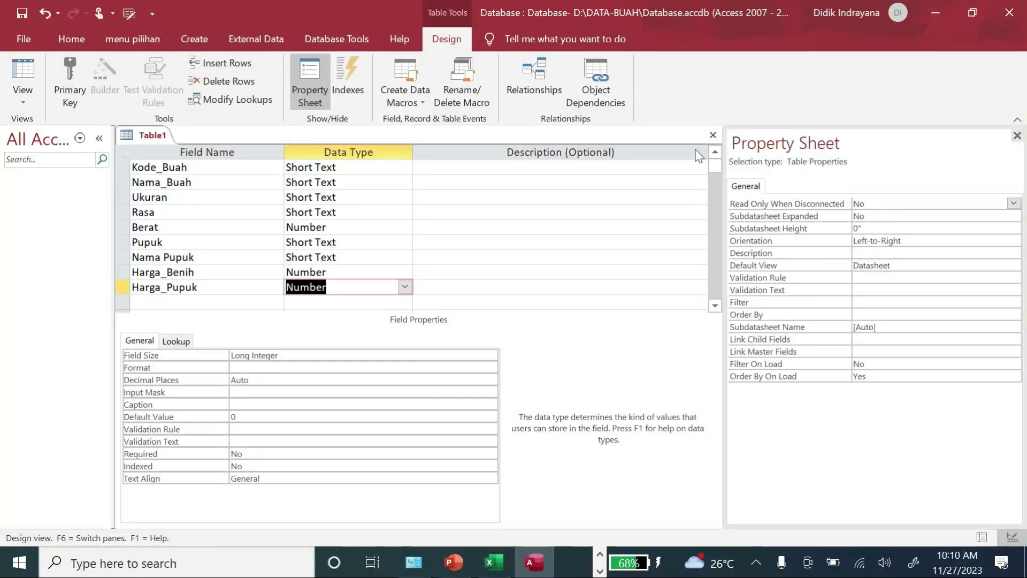
Close the table design and save it as tbl_buah without creating a primary key.
click(713, 135)
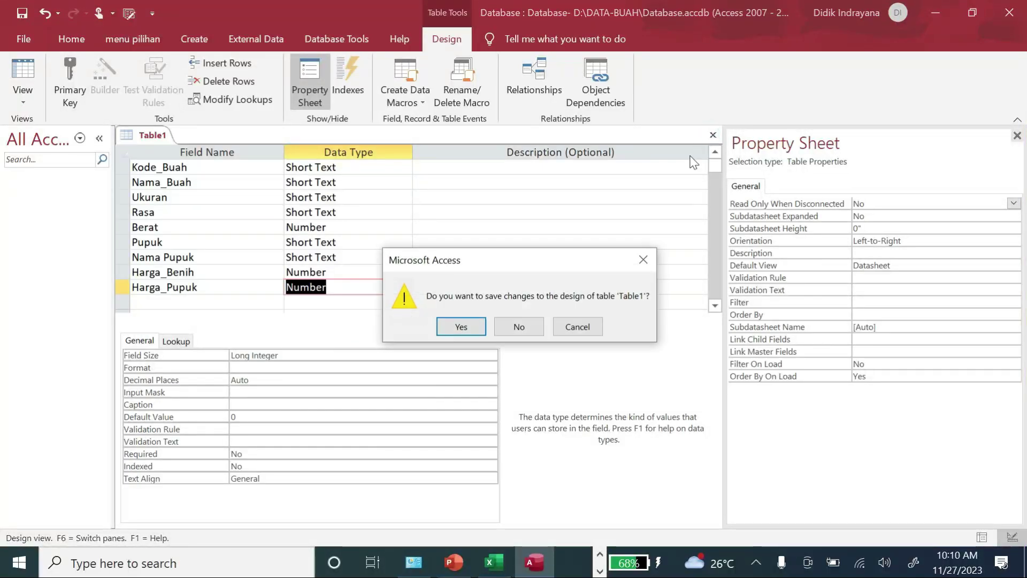
click(461, 326)
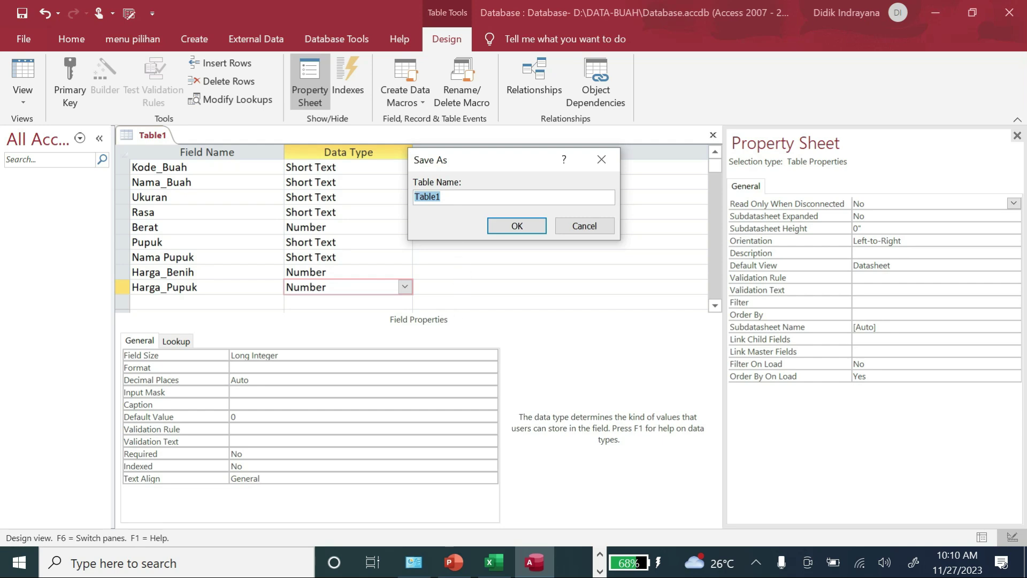
text(tbl_)
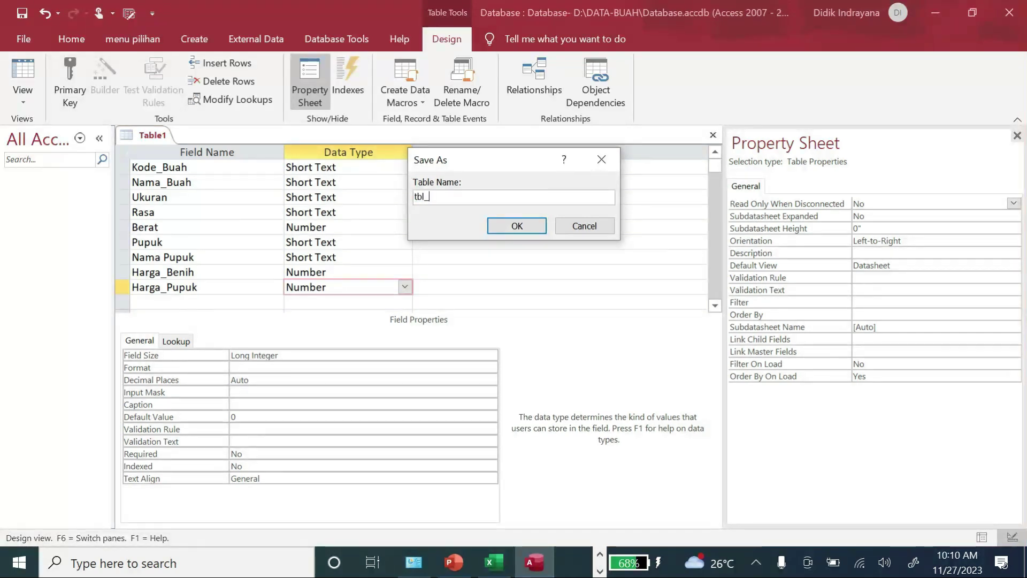
text(buah)
click(528, 227)
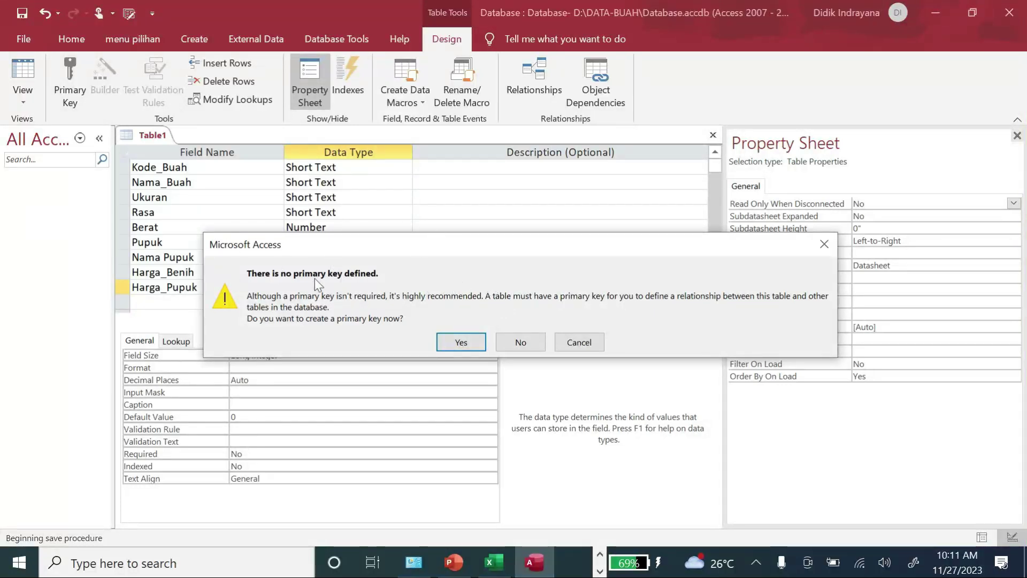
click(522, 342)
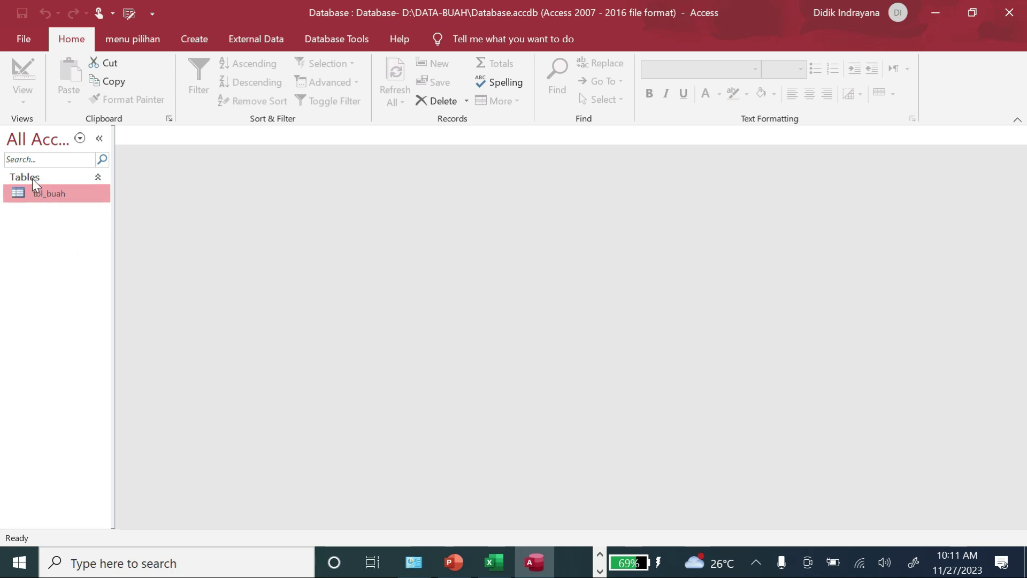
Open tbl_buah and begin its first record with Kode_Buah 12345, Nama_Buah mangga, Ukuran 10 and Rasa manis.
double_click(57, 195)
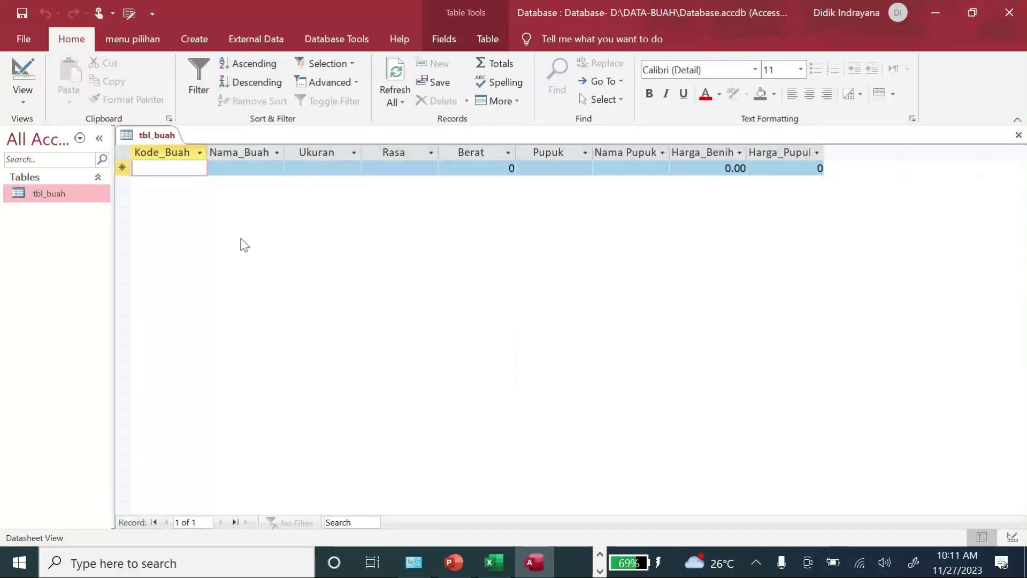
text(12345)
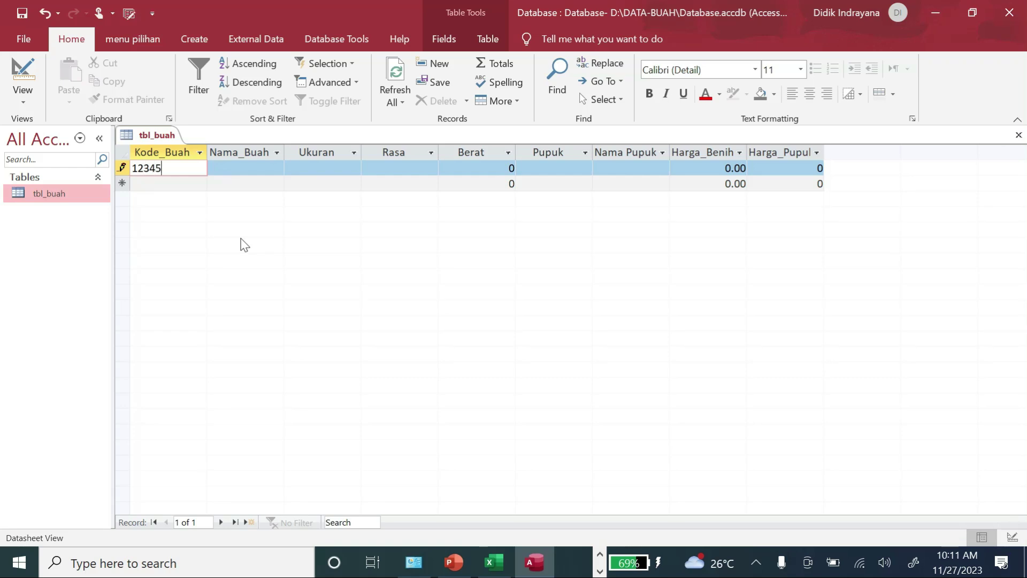
key(Tab)
text(mangga)
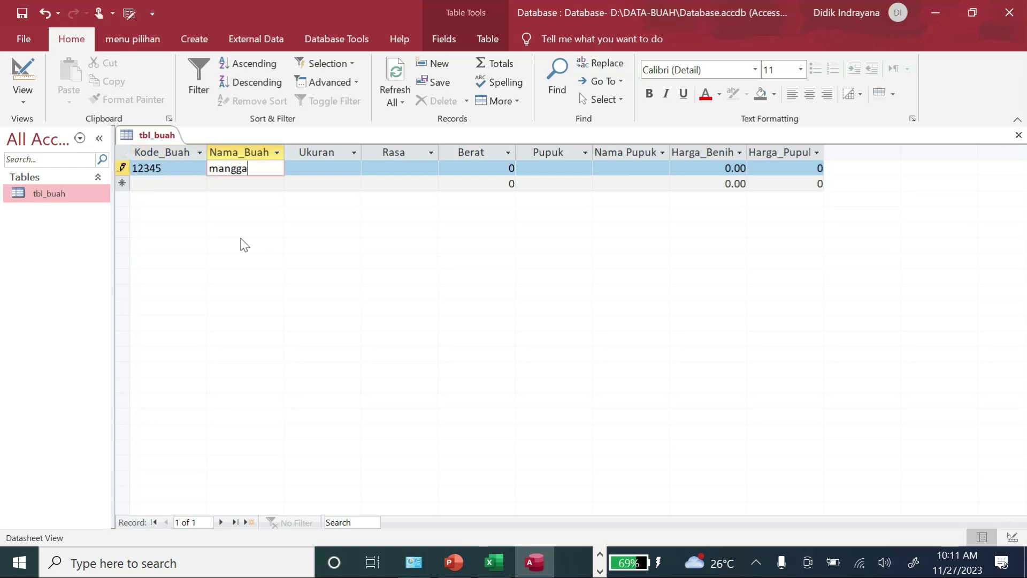
key(Tab)
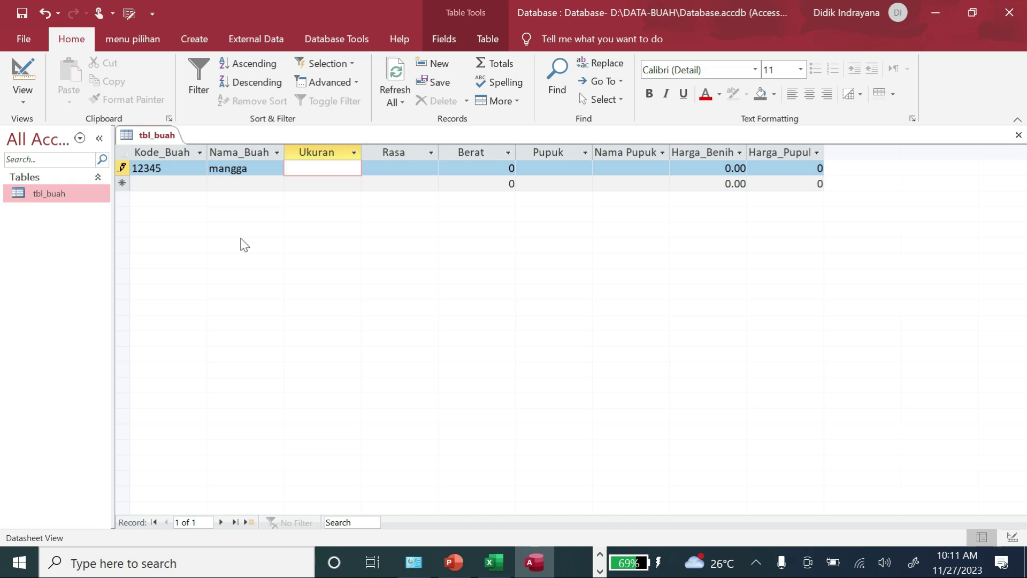
text(10)
key(Tab)
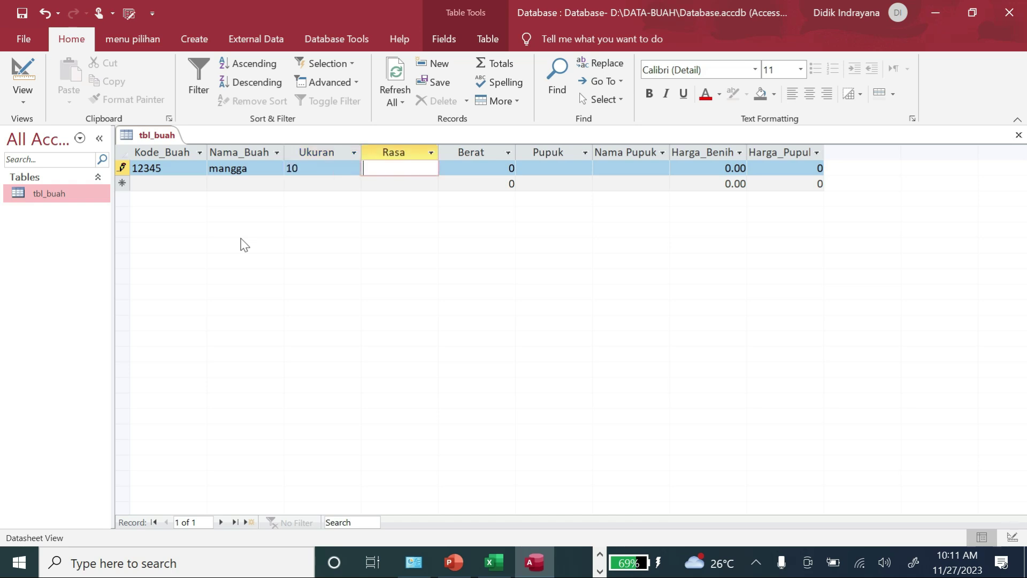
text(manis)
key(Tab)
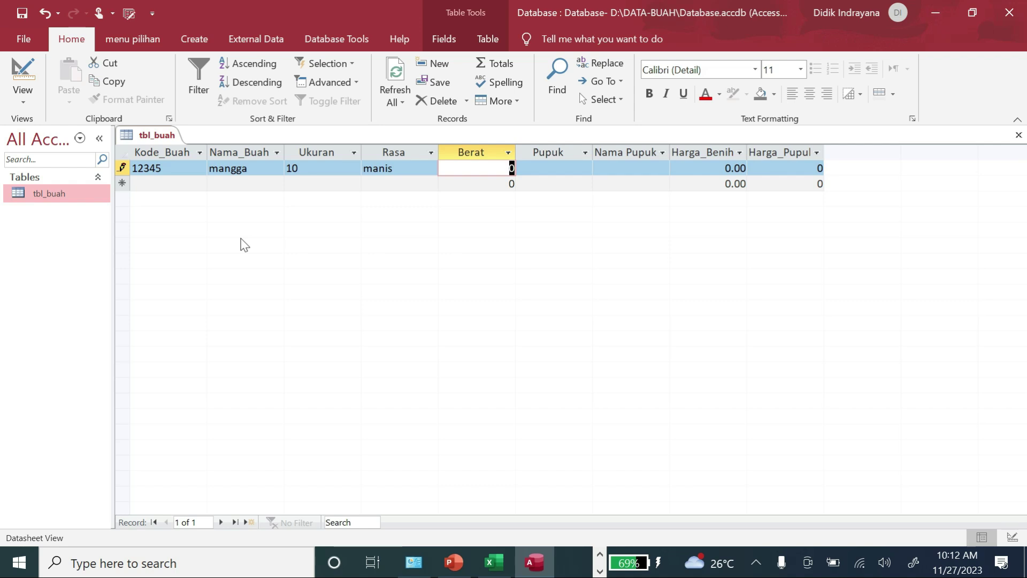
Enter 500 as Berat and 1 kg as Pupuk in the mangga record.
text(500)
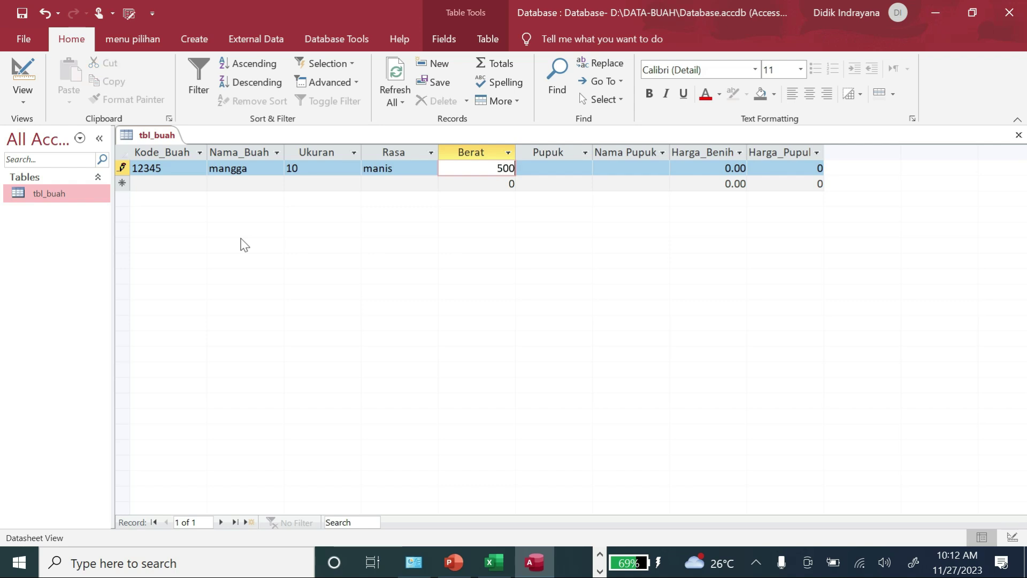
key(Tab)
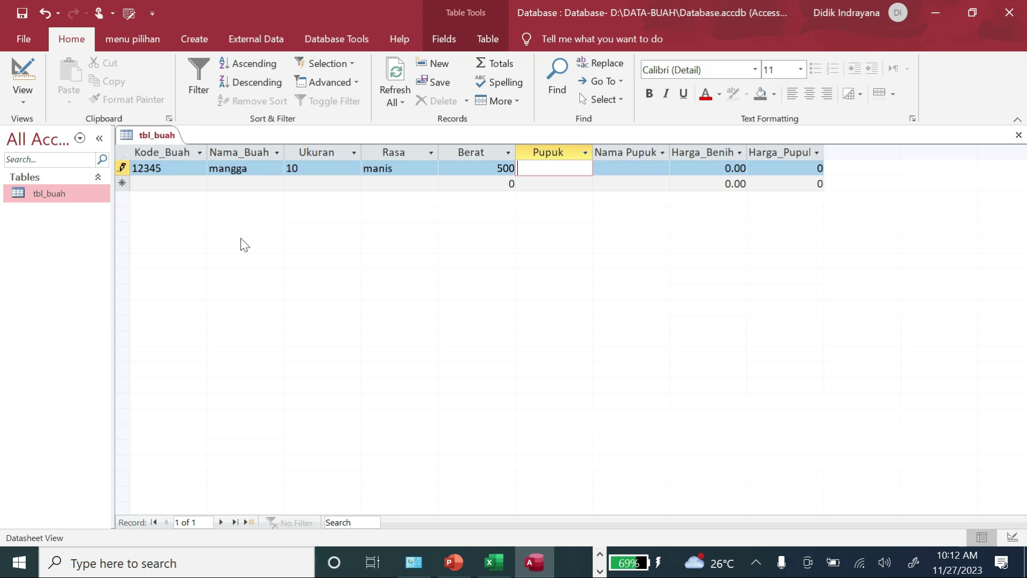
text(1 kg)
key(Tab)
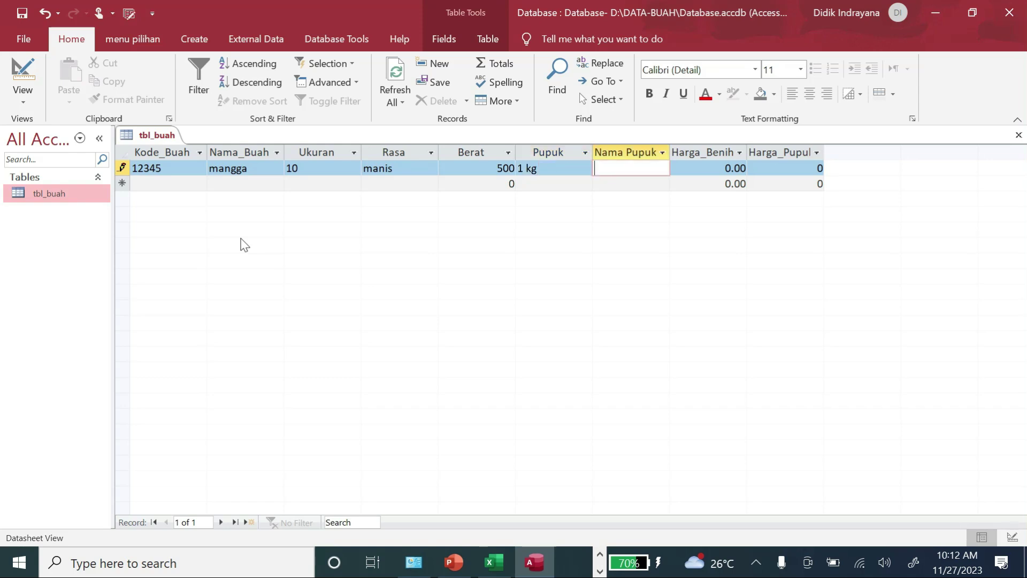
Shorten the Pupuk value of the mangga record to 1, without the unit.
key(shift+Tab)
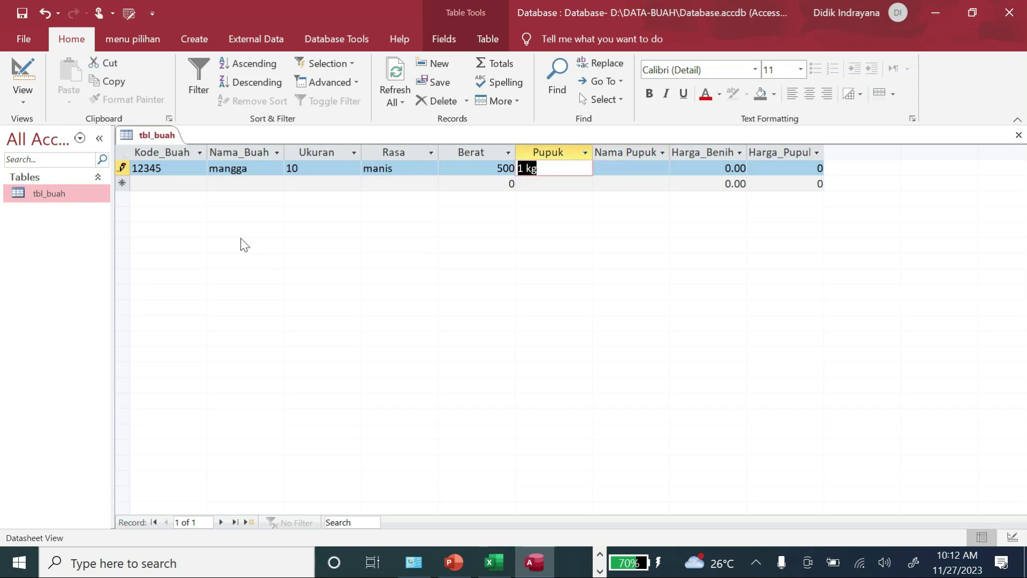
click(555, 168)
key(BackSpace)
key(BackSpace)
key(BackSpace)
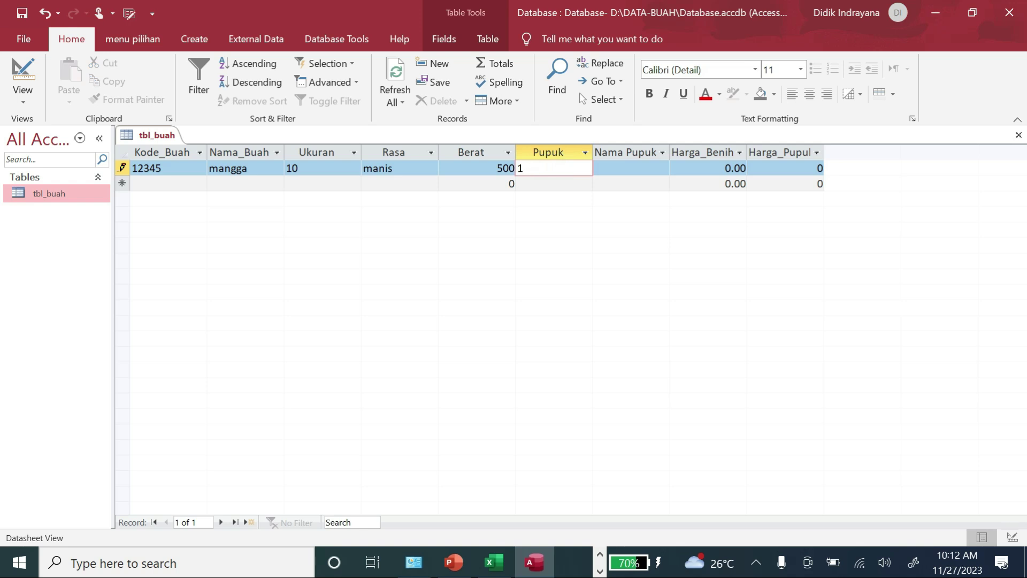
key(Tab)
key(Left)
key(Right)
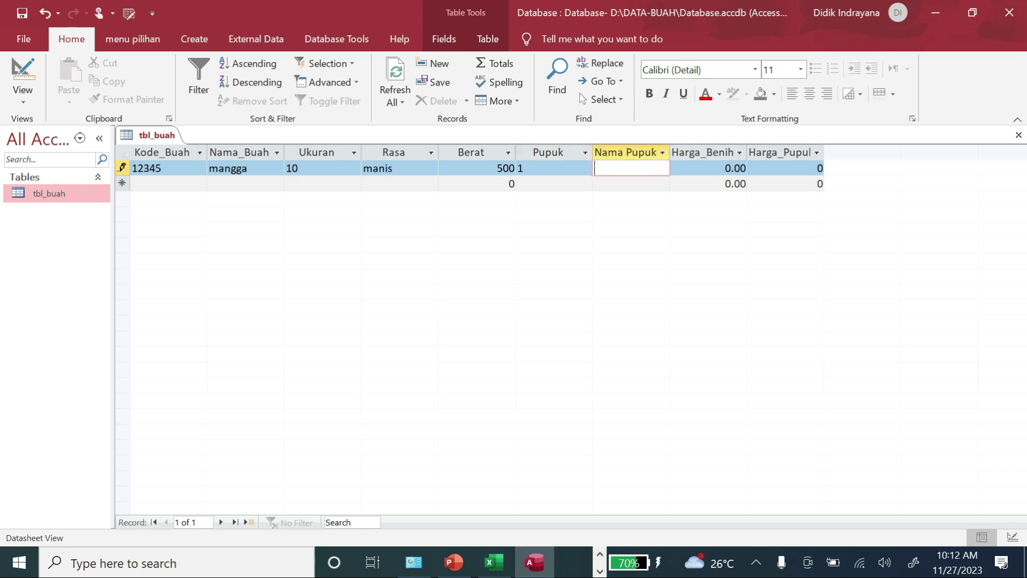
Enter urea as Nama Pupuk in the mangga record.
text(urea)
key(Caps_Lock)
key(Caps_Lock)
key(Tab)
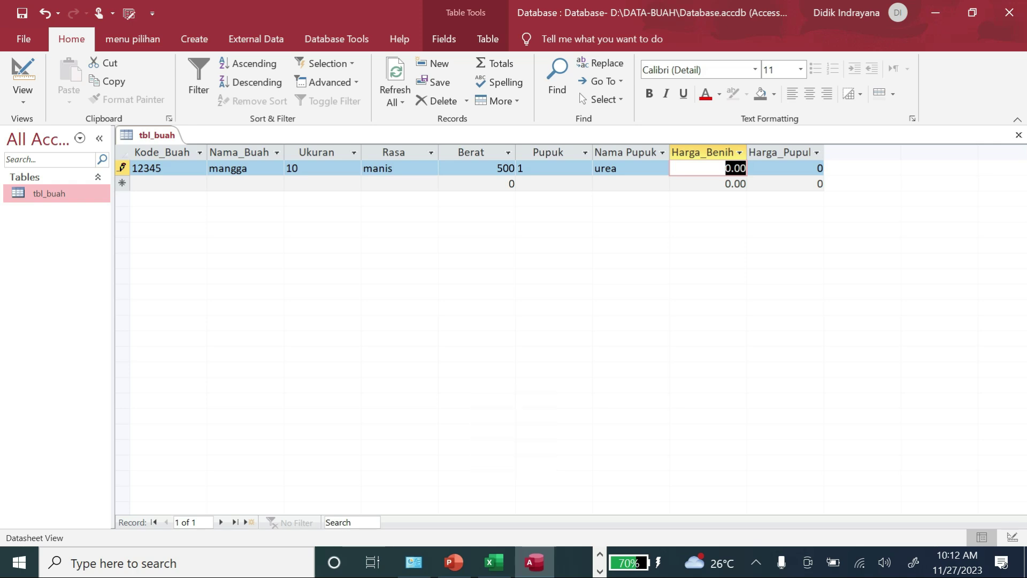
Enter 500000 for both Harga_Benih and Harga_Pupuk in the mangga record, and close the table.
text(5000)
key(BackSpace)
key(BackSpace)
key(BackSpace)
text(00000)
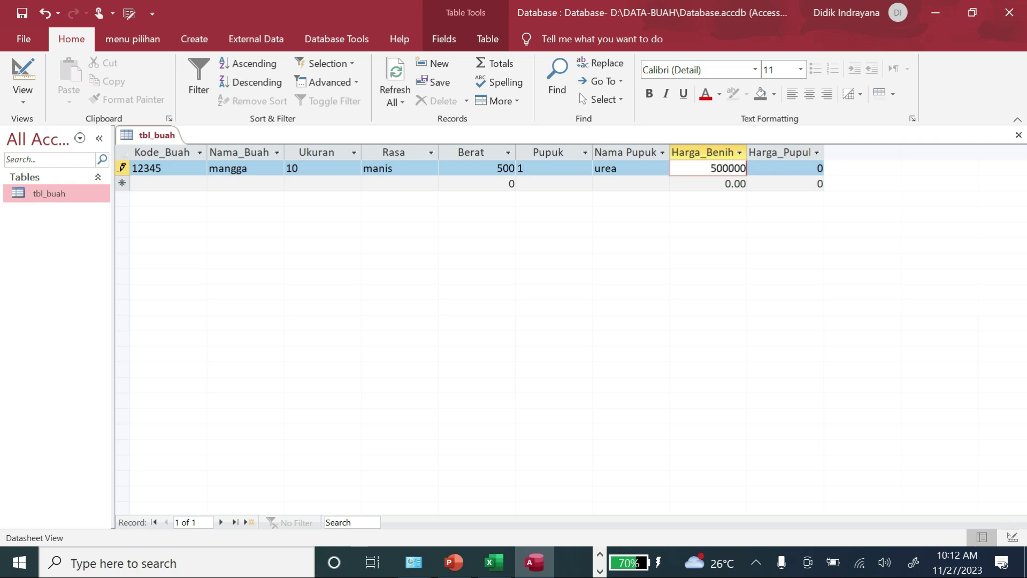
key(Tab)
text(500000)
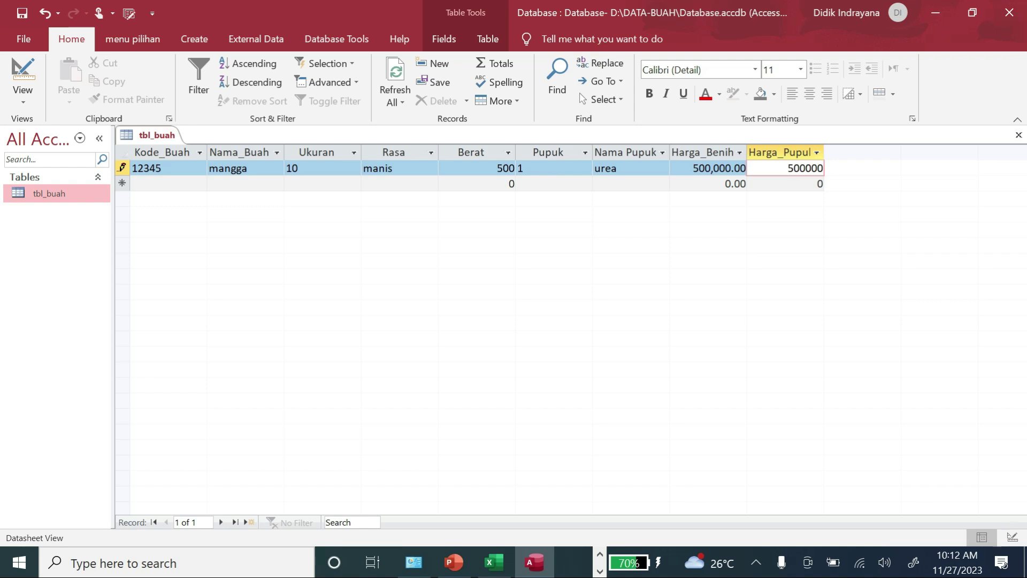
key(Tab)
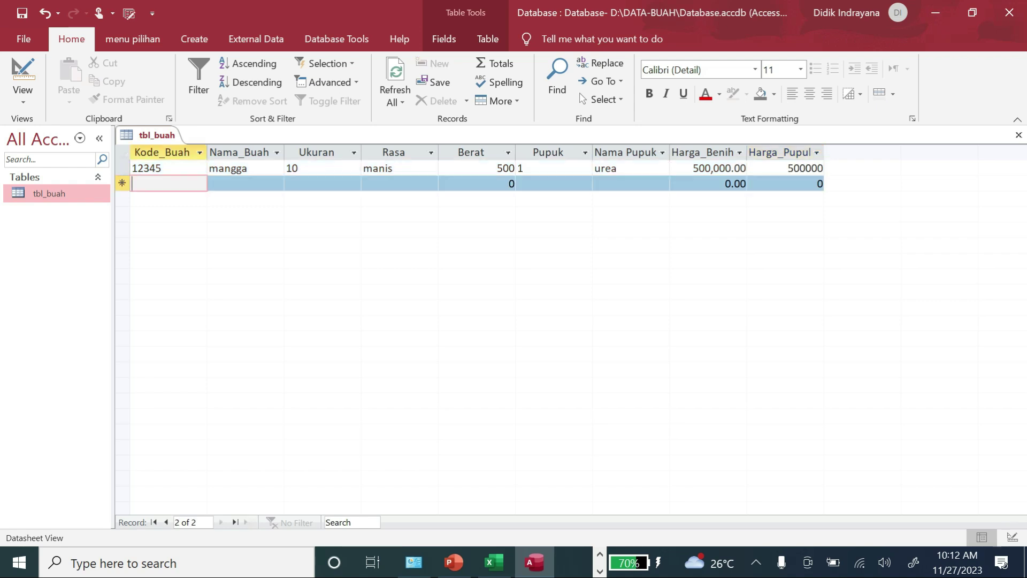
key(Up)
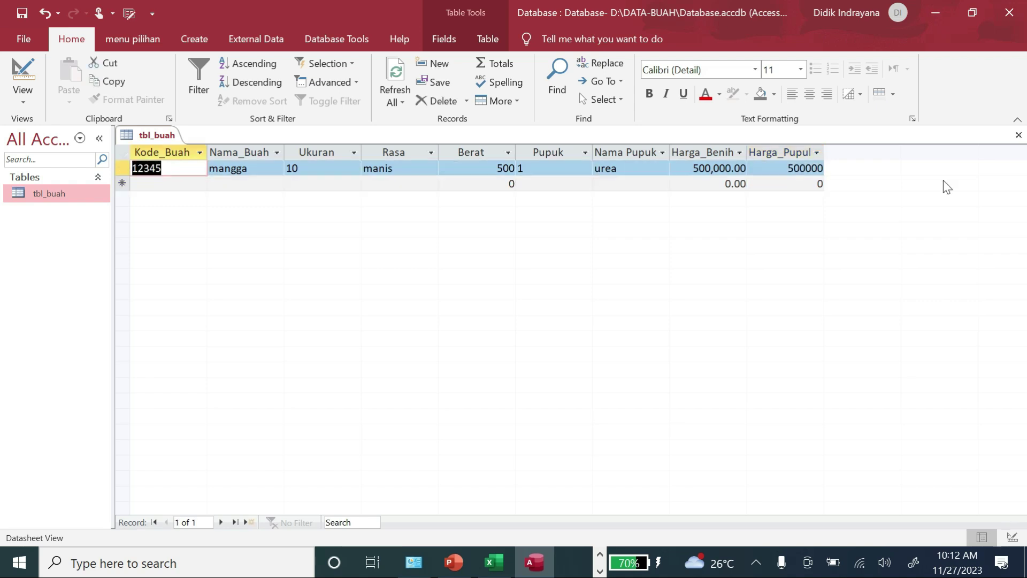
click(1018, 135)
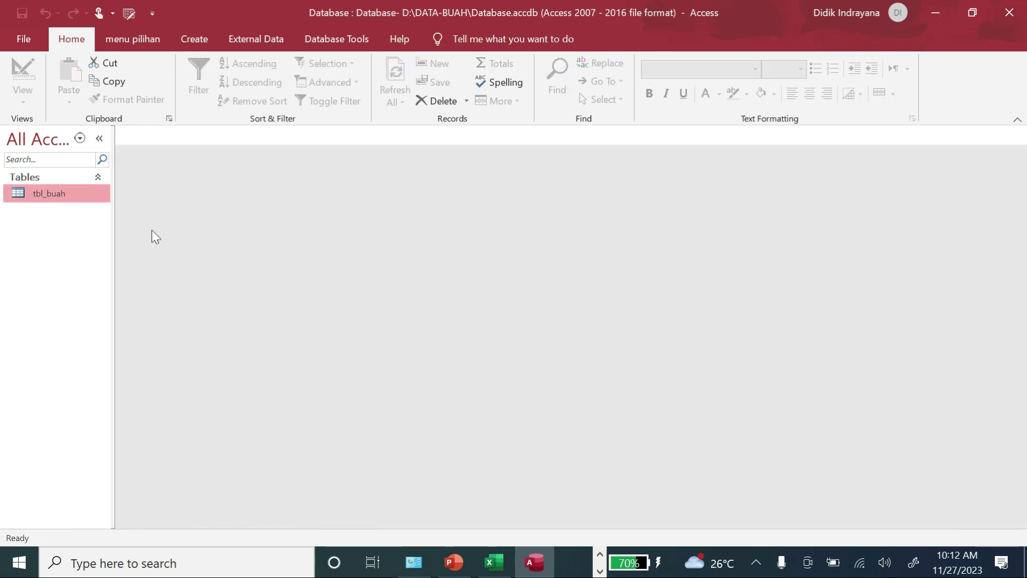
In the design of tbl_buah, insert a Short Text field named Luas_lahan above Harga_Benih.
right_click(60, 192)
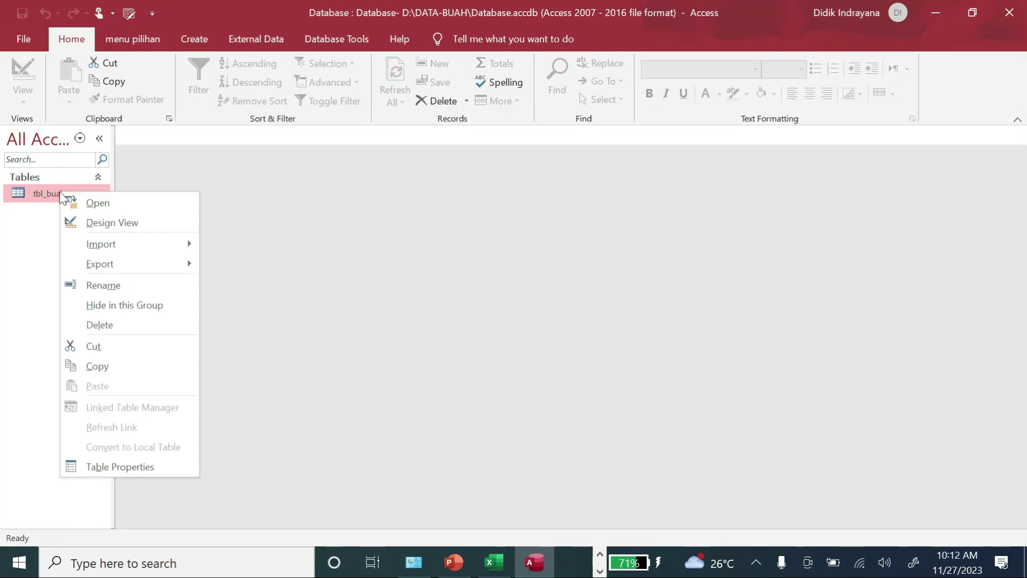
click(122, 224)
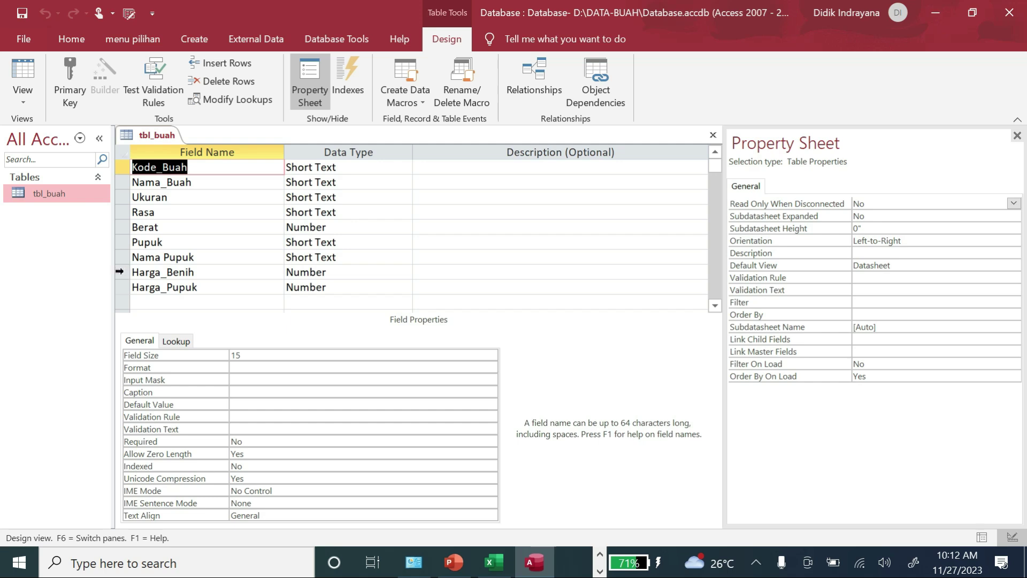
right_click(119, 271)
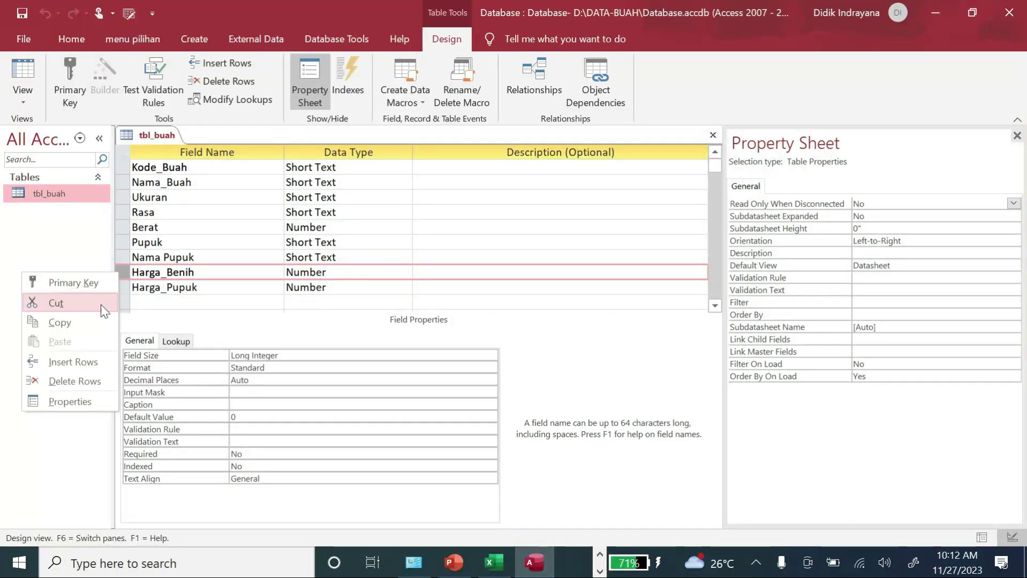
click(93, 361)
click(161, 272)
text(Luas)
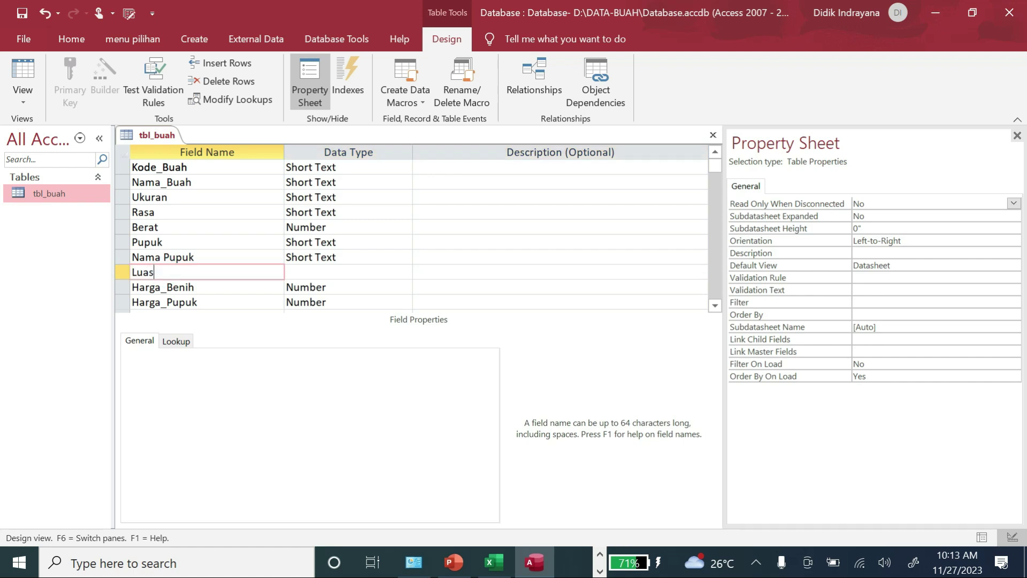
text(_lahan)
key(Tab)
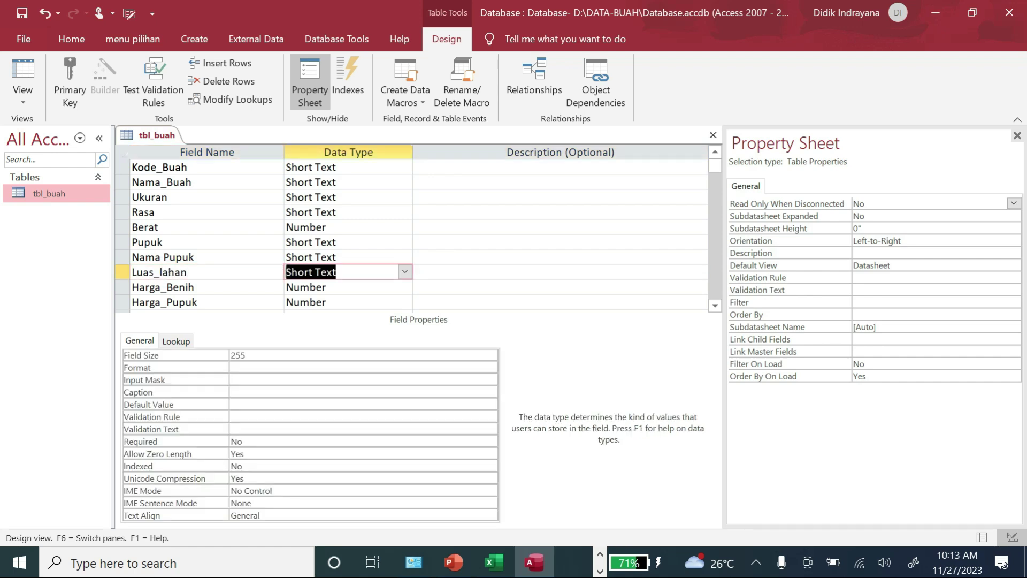
Try to save the tbl_buah design with a field size of 2555 for Luas_lahan.
click(246, 355)
text(5)
click(713, 134)
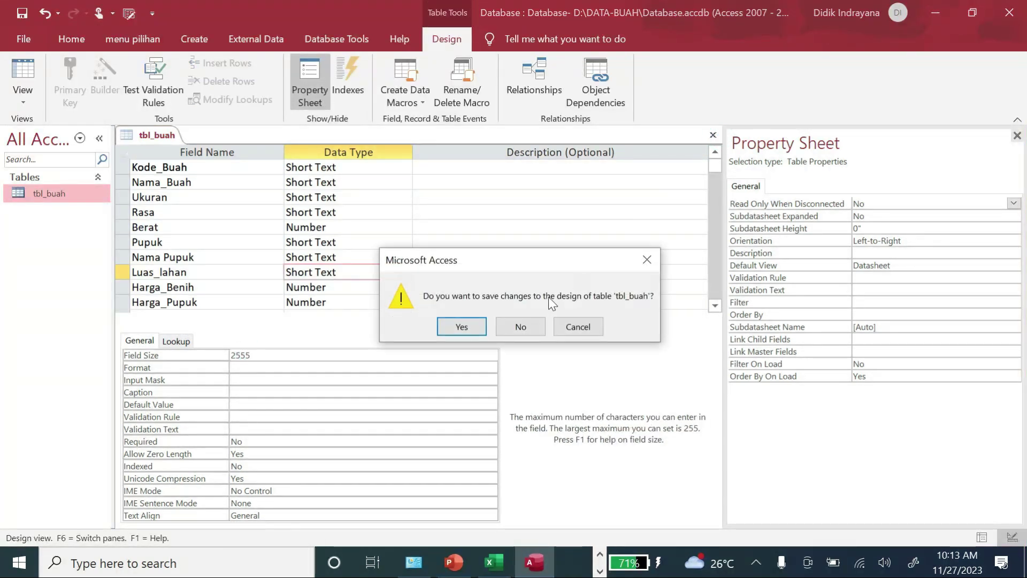
click(474, 326)
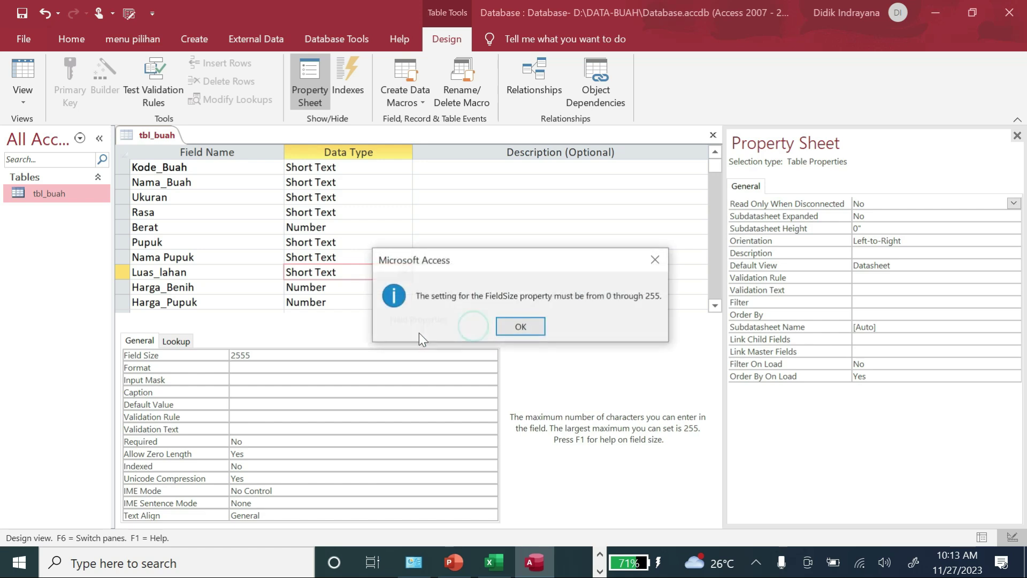
click(521, 327)
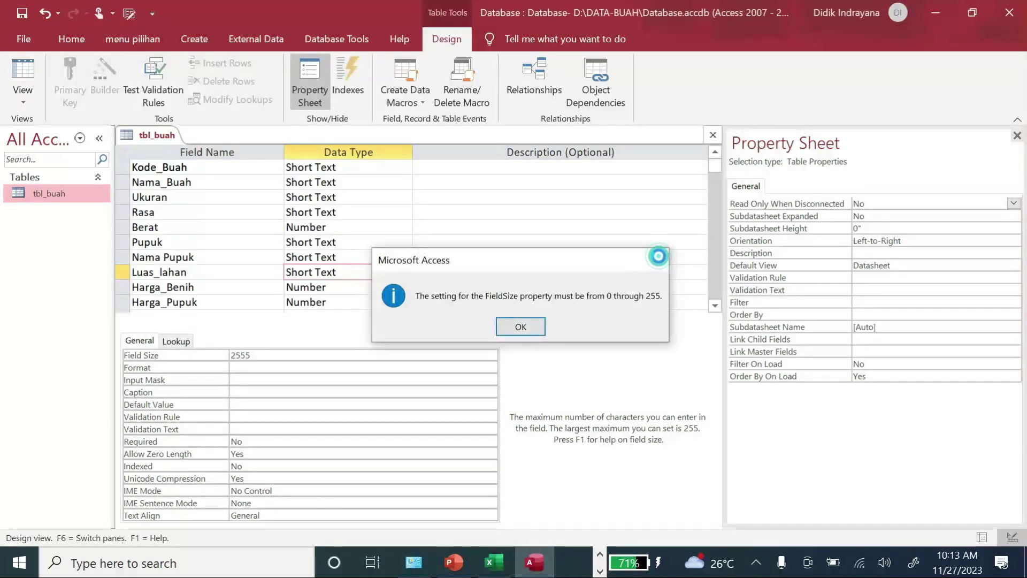
click(659, 260)
click(659, 259)
click(659, 259)
click(659, 259)
click(658, 260)
click(658, 259)
click(656, 258)
Set the Luas_lahan field size to 5 and close the tbl_buah design, saving the changes.
double_click(241, 355)
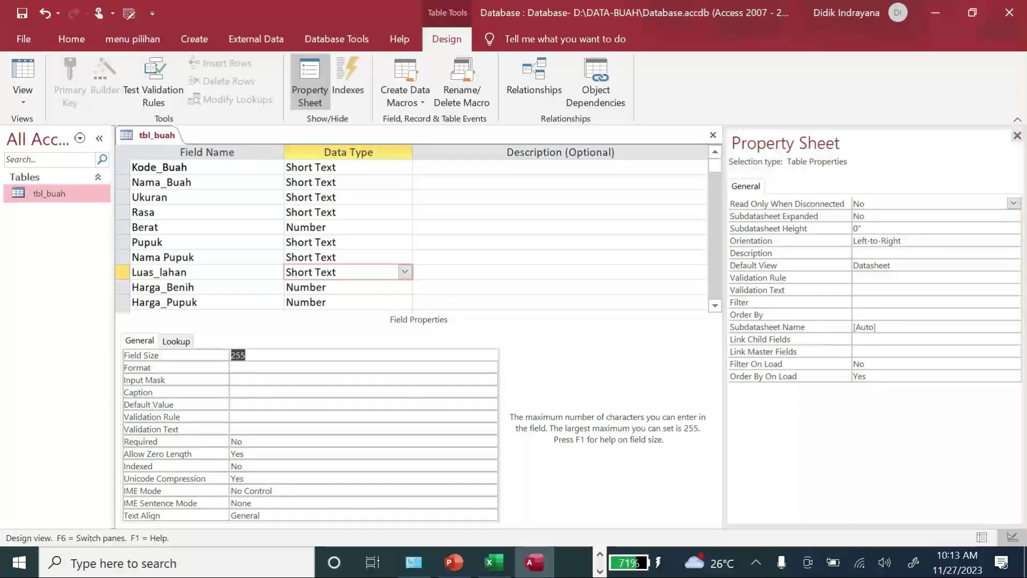
text(5)
key(Return)
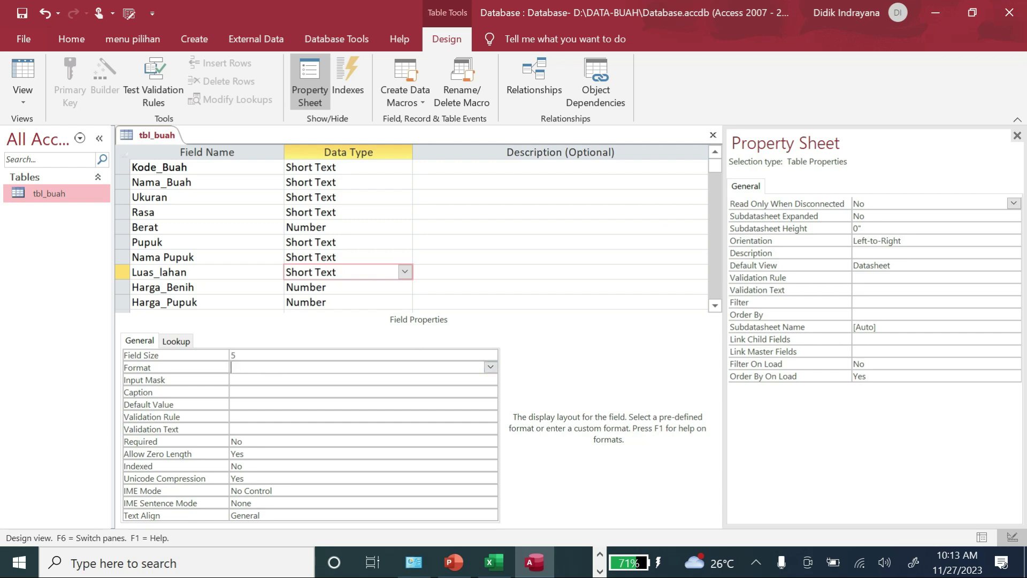
click(711, 135)
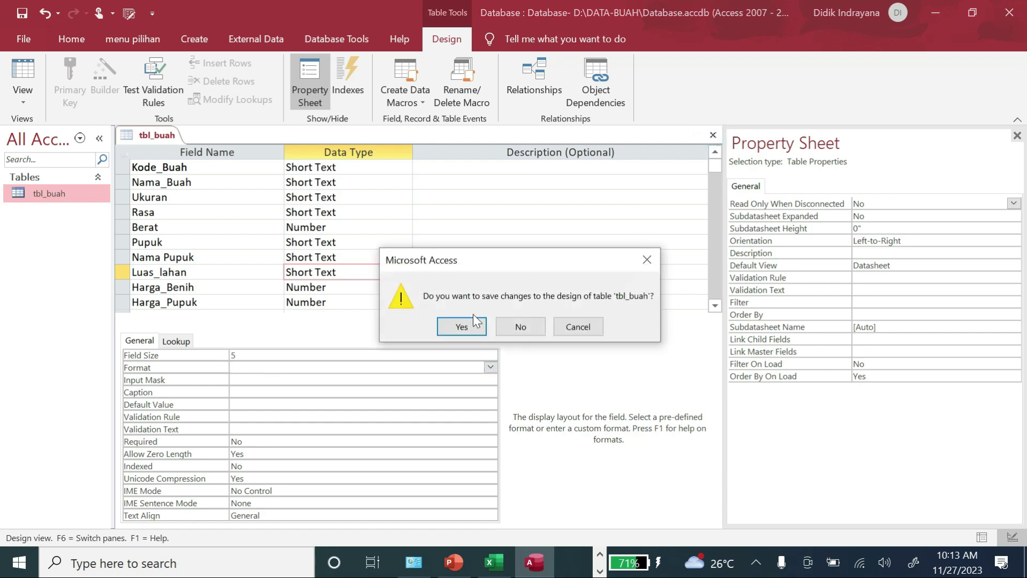
click(471, 323)
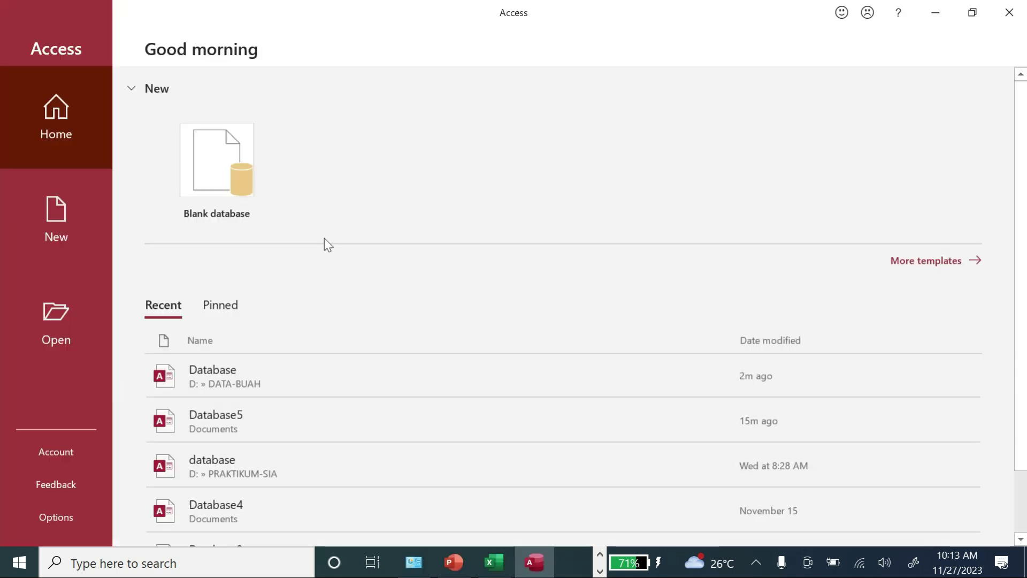
Close the Access start screen, reopen Database from the DATA-BUAH folder, and view the tbl_buah datasheet before closing it.
click(458, 360)
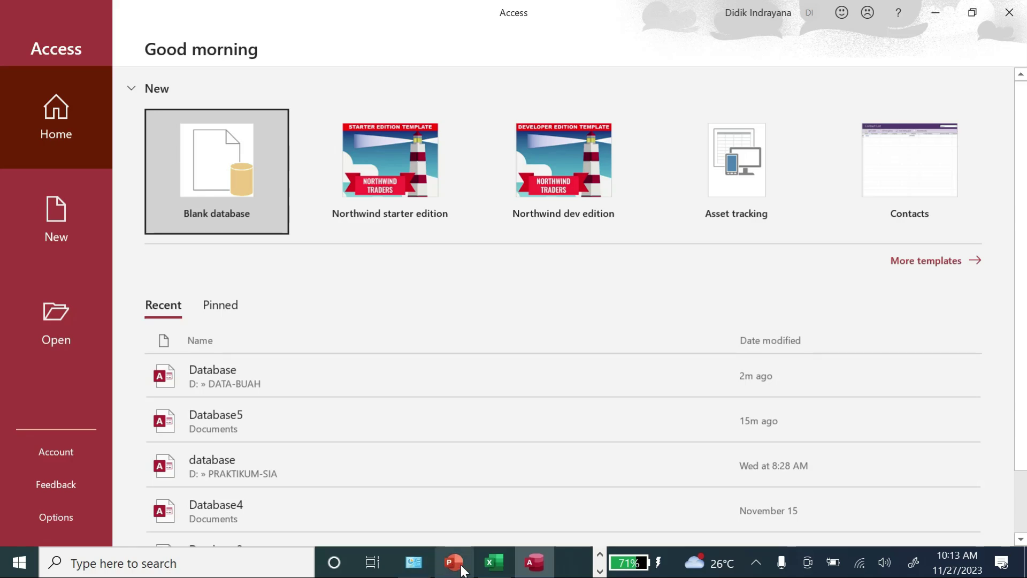
click(1010, 13)
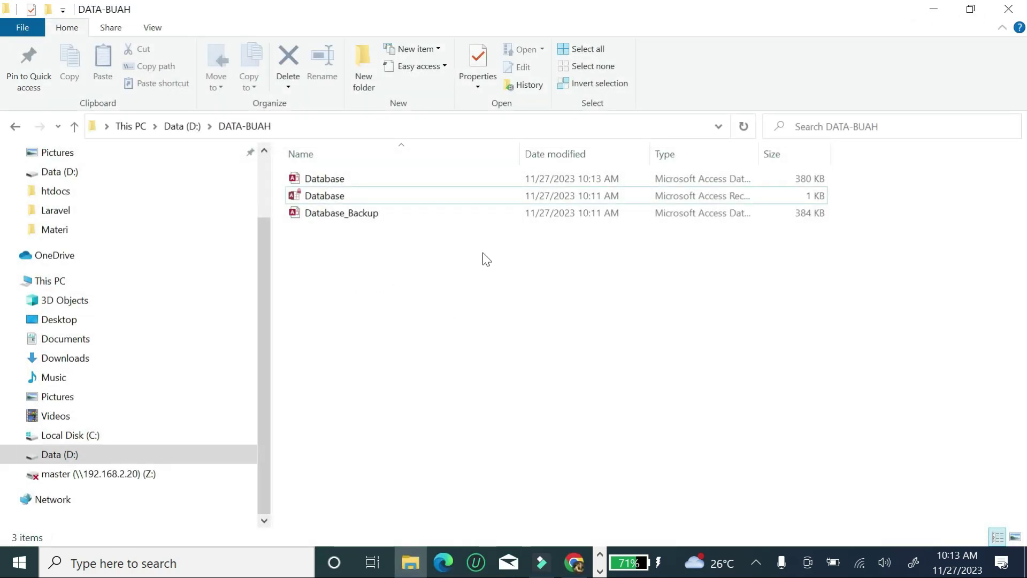
double_click(334, 179)
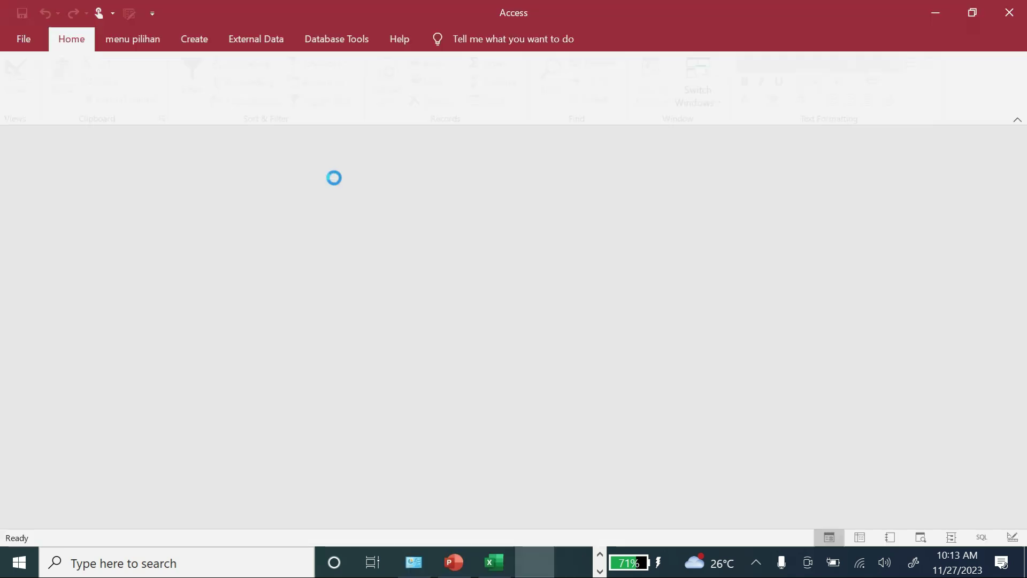
double_click(67, 194)
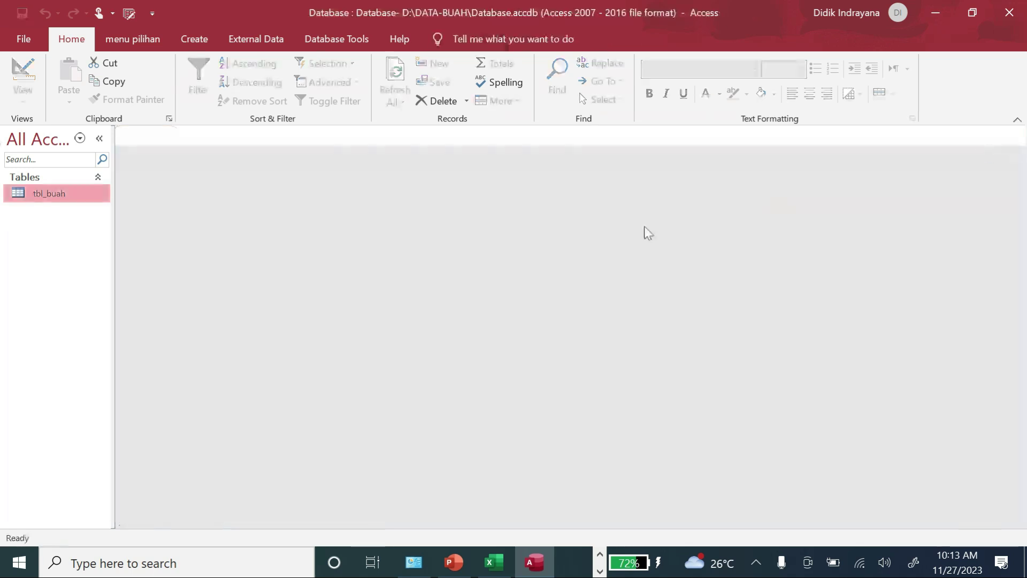
click(1018, 134)
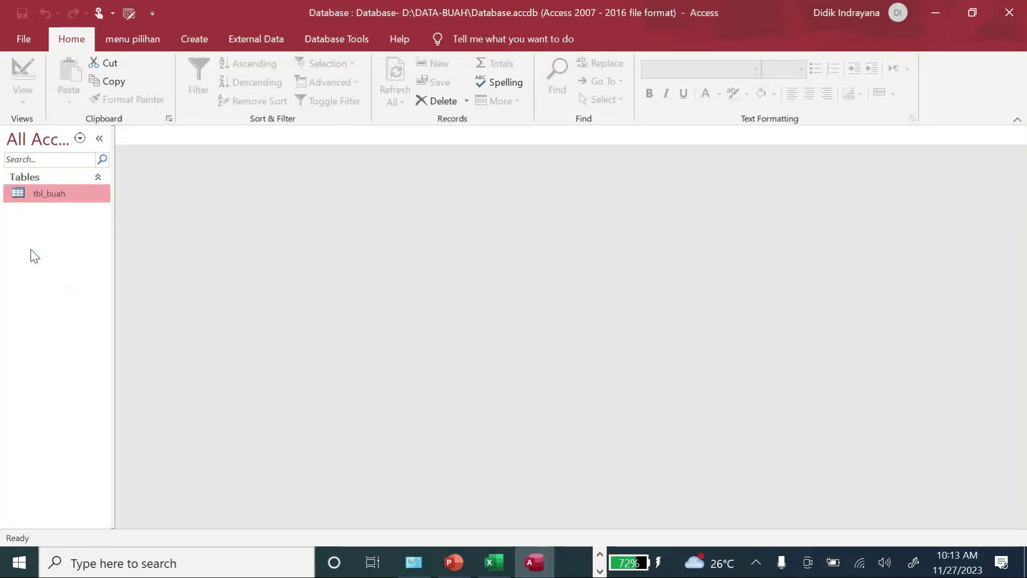
Minimize the DATA-BUAH folder window and switch back to the open Access database.
click(599, 555)
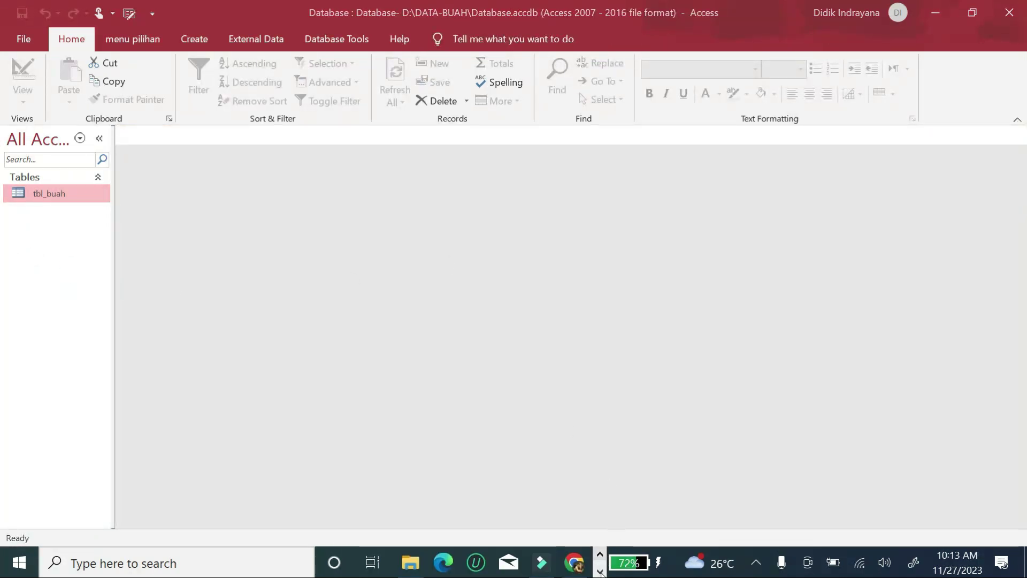
click(600, 569)
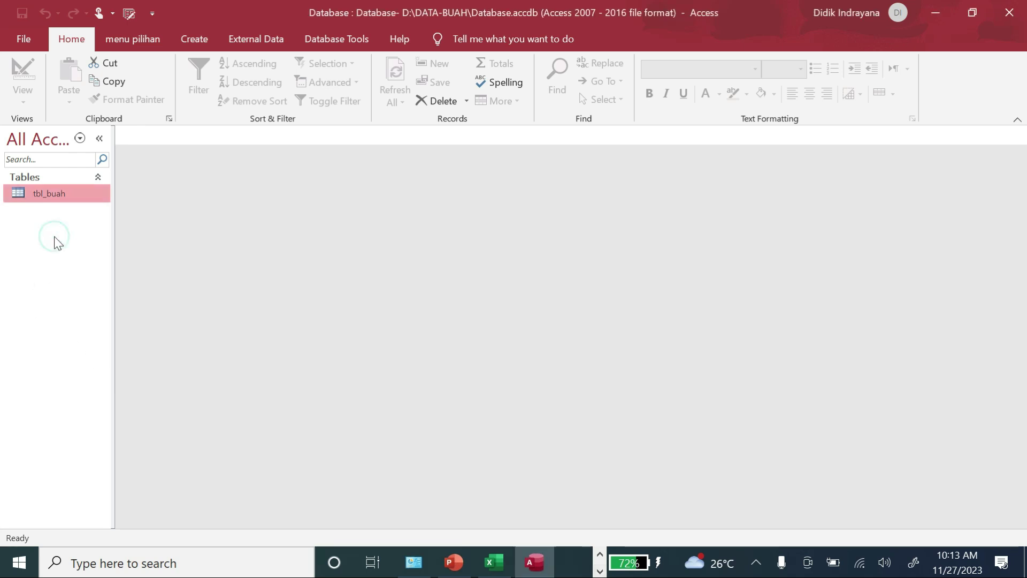
click(536, 561)
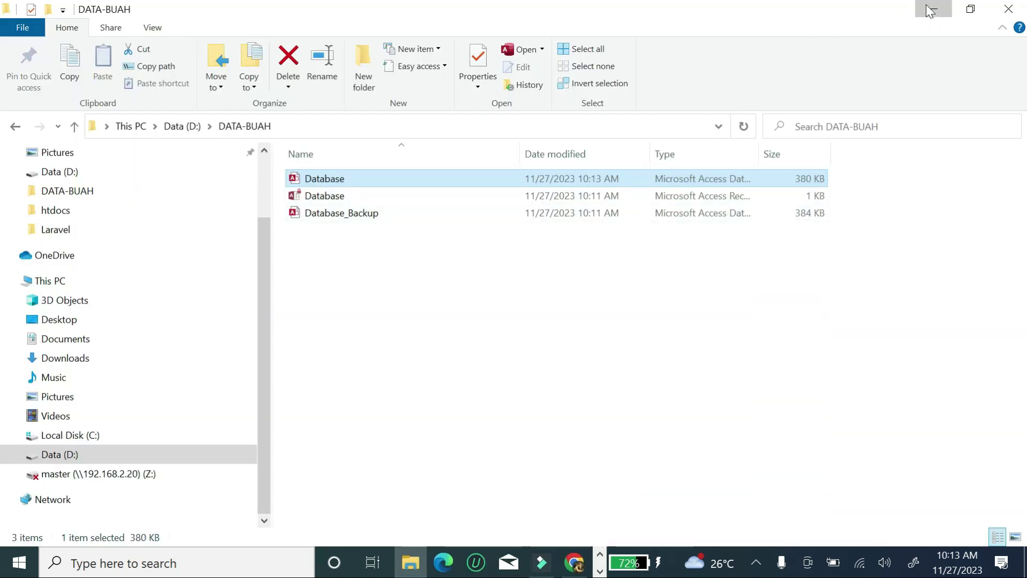
click(931, 11)
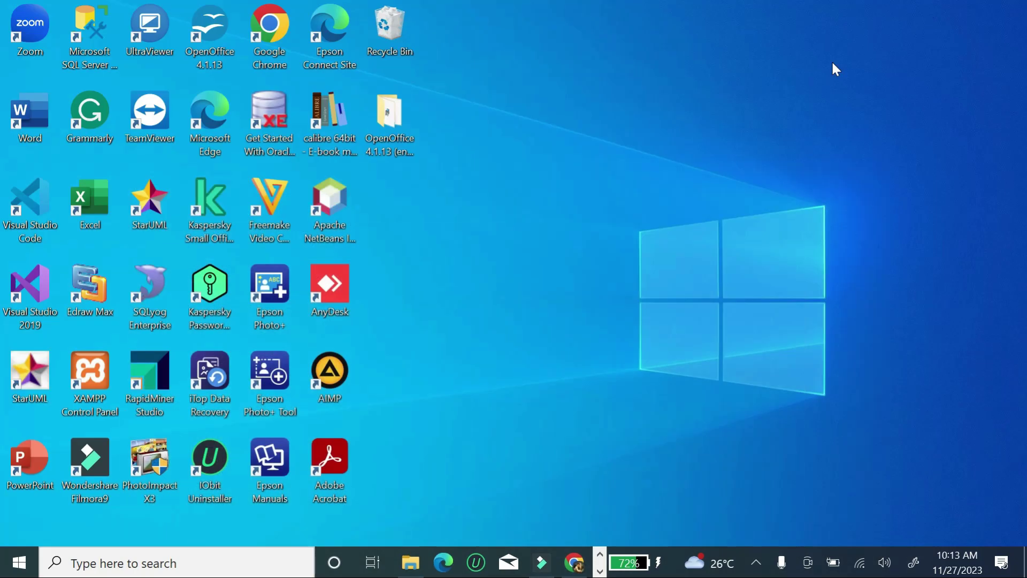
click(600, 571)
click(534, 562)
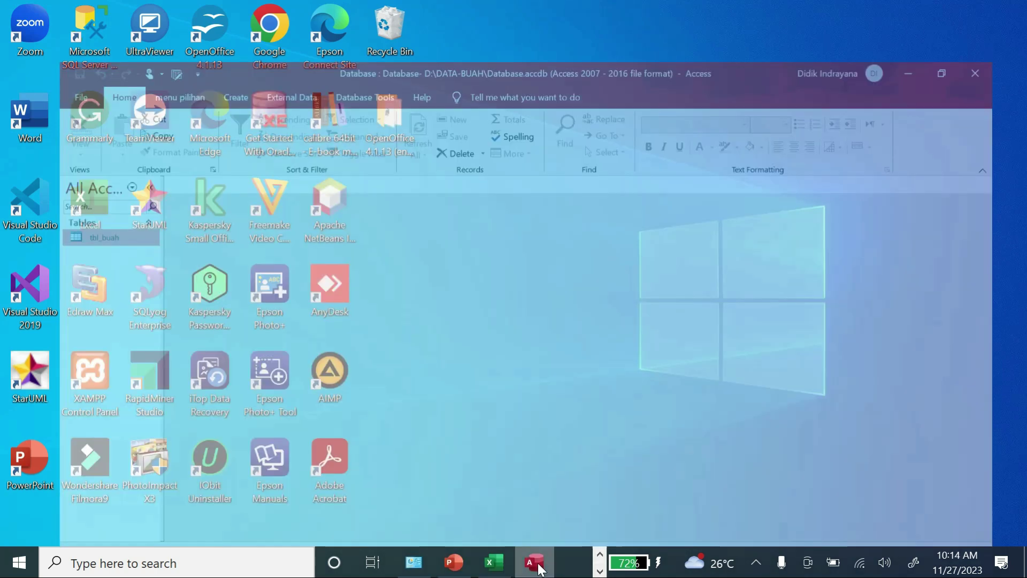
click(40, 265)
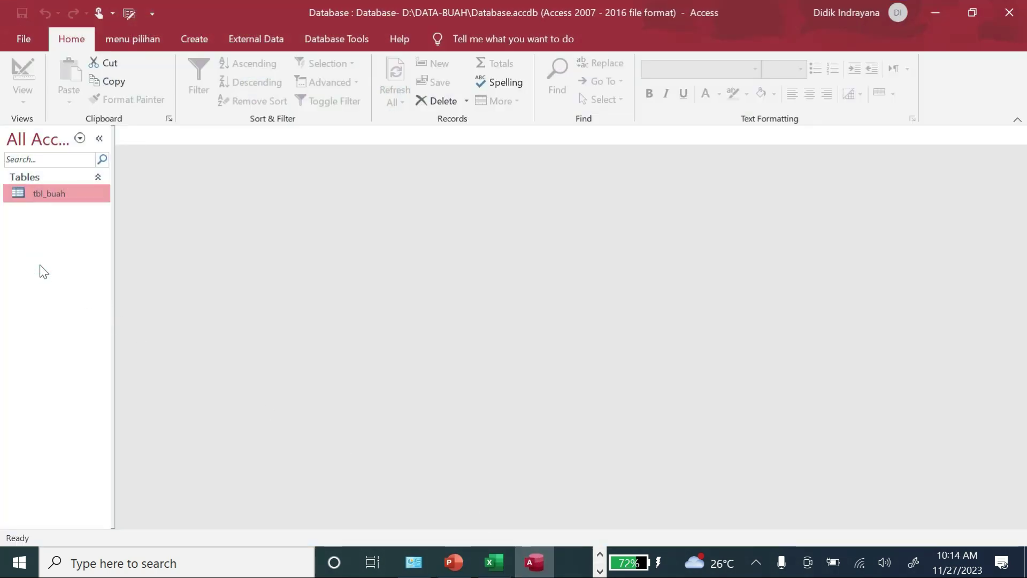
Open the tbl_buah datasheet, delete the mangga record, and close the table.
double_click(79, 195)
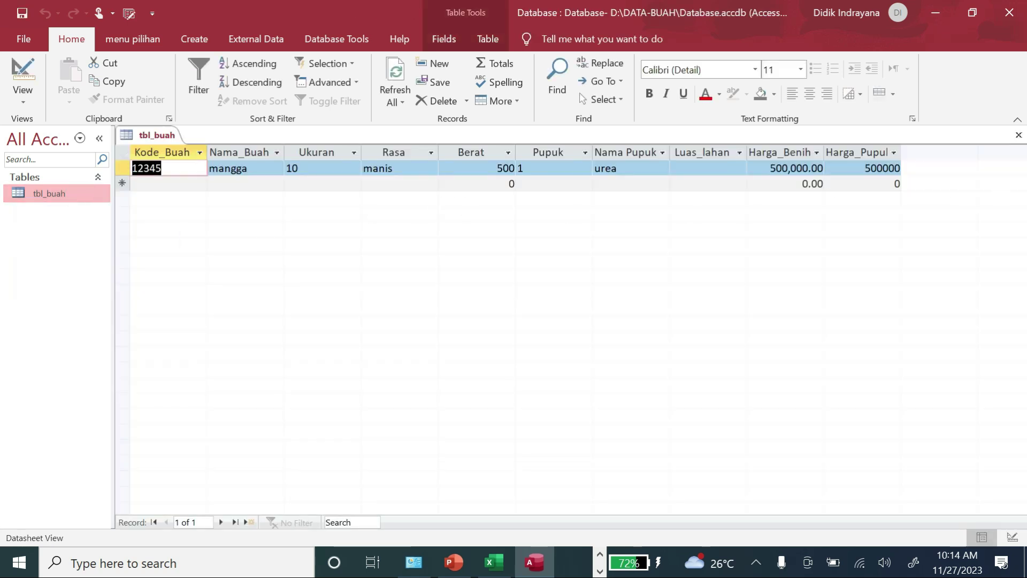
click(122, 168)
key(Delete)
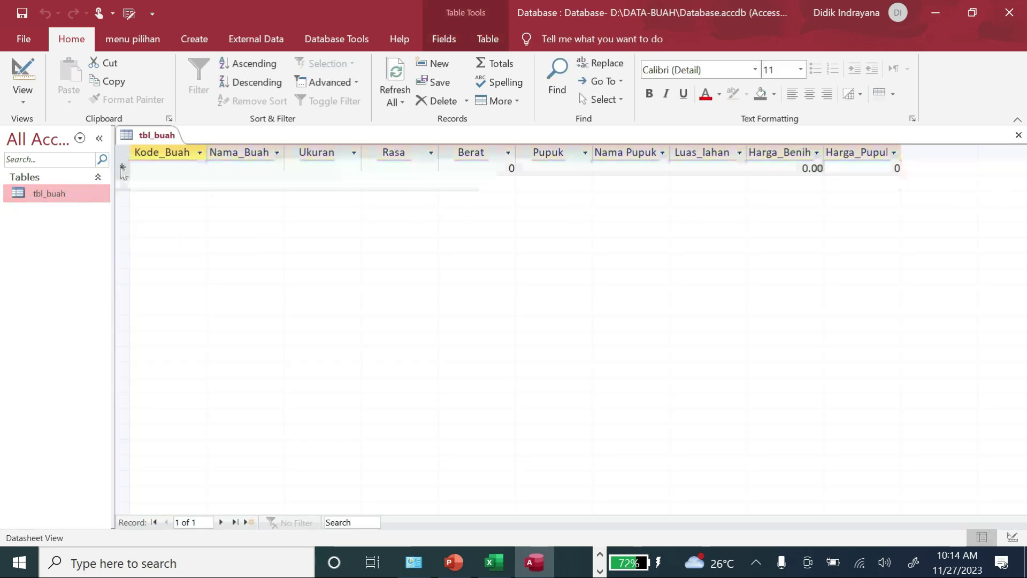
click(488, 337)
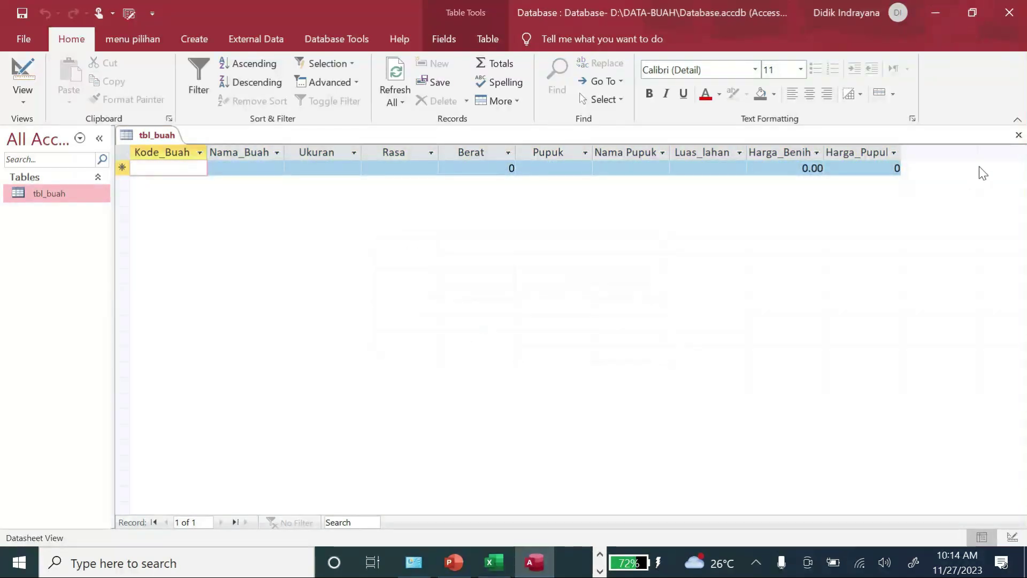
click(1017, 135)
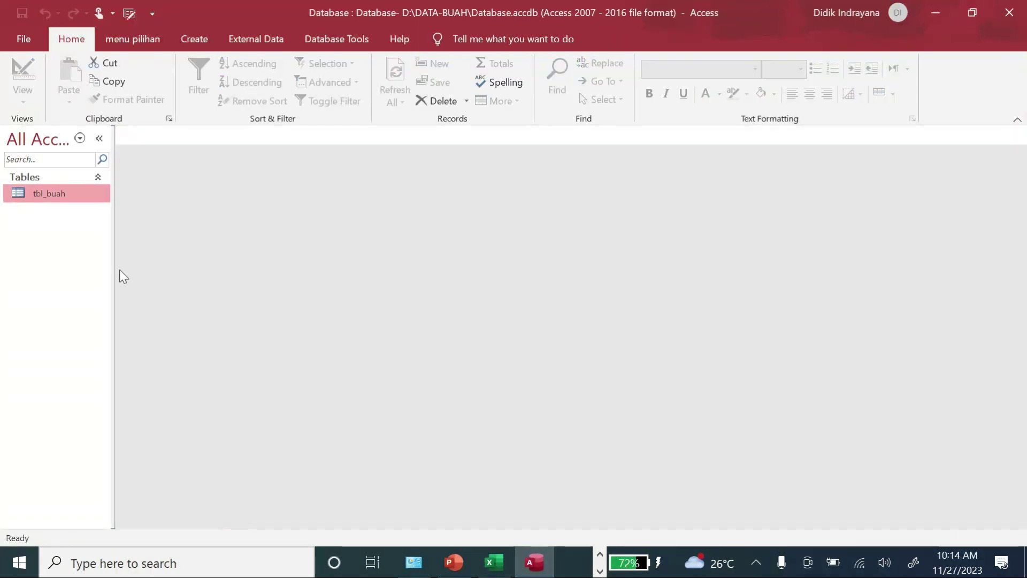
Start a Form Wizard form based on tbl_buah with all its fields and a Columnar layout.
click(38, 234)
click(194, 39)
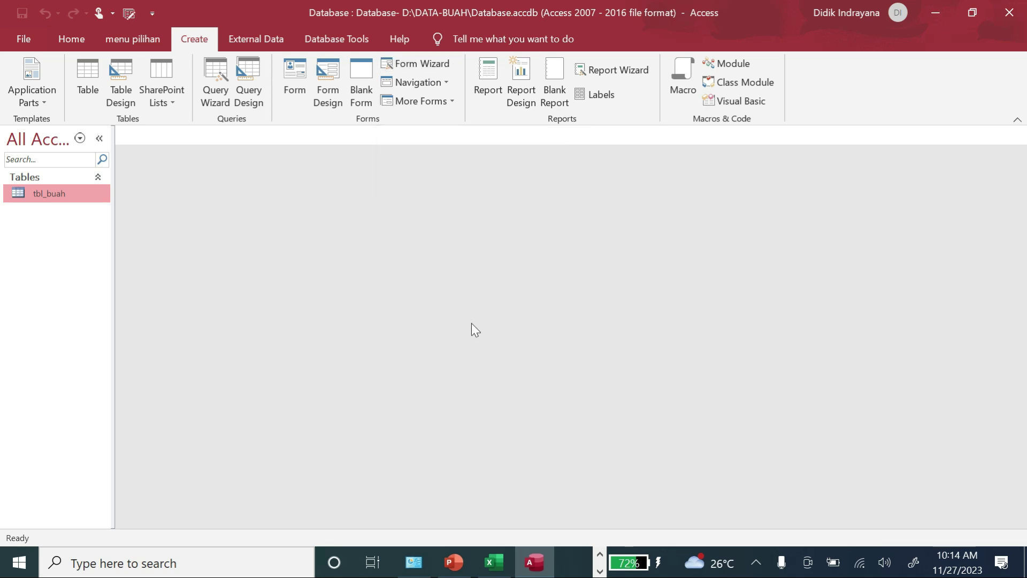
click(428, 63)
click(530, 198)
click(530, 197)
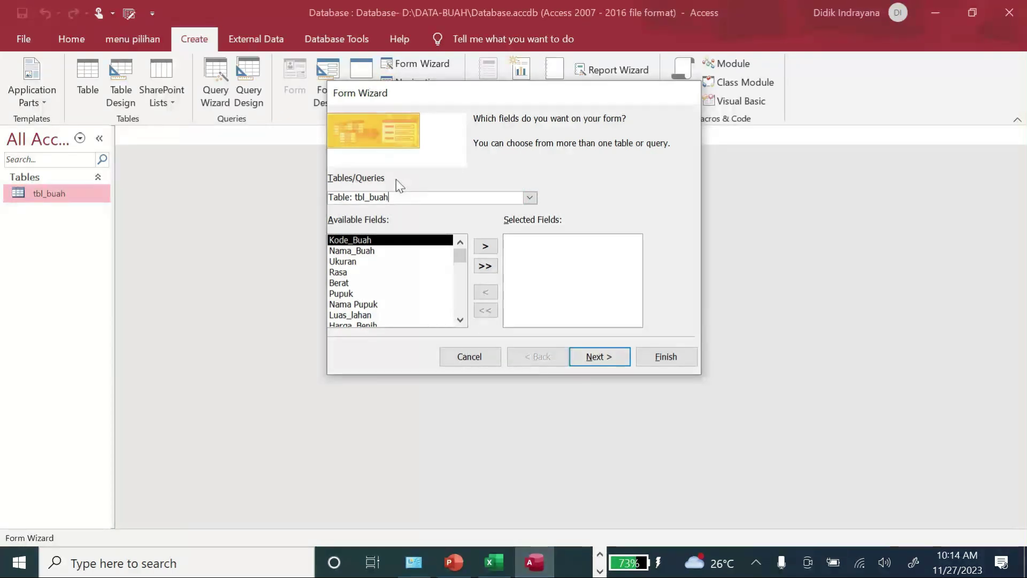
click(485, 266)
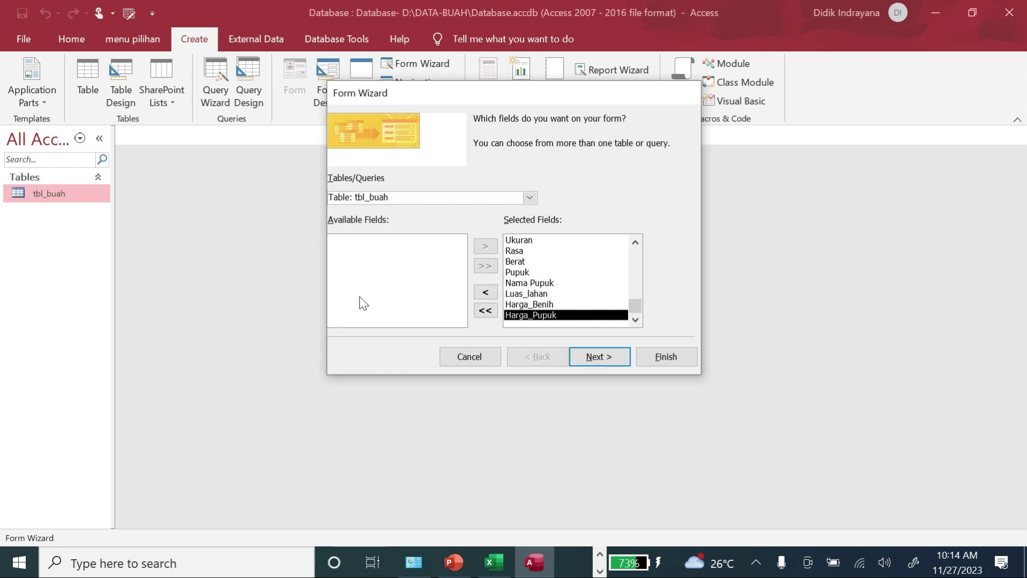
click(611, 357)
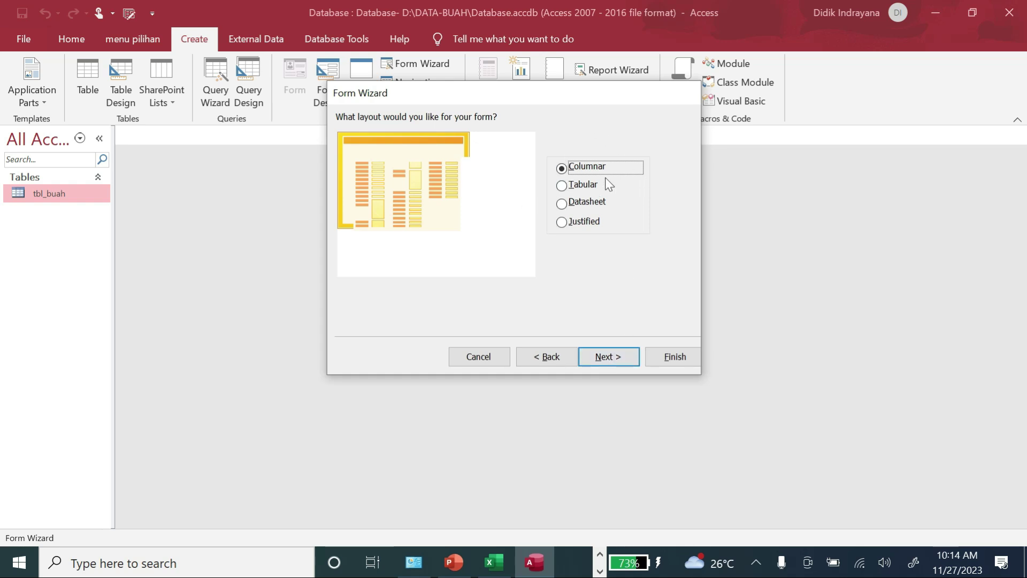
click(611, 358)
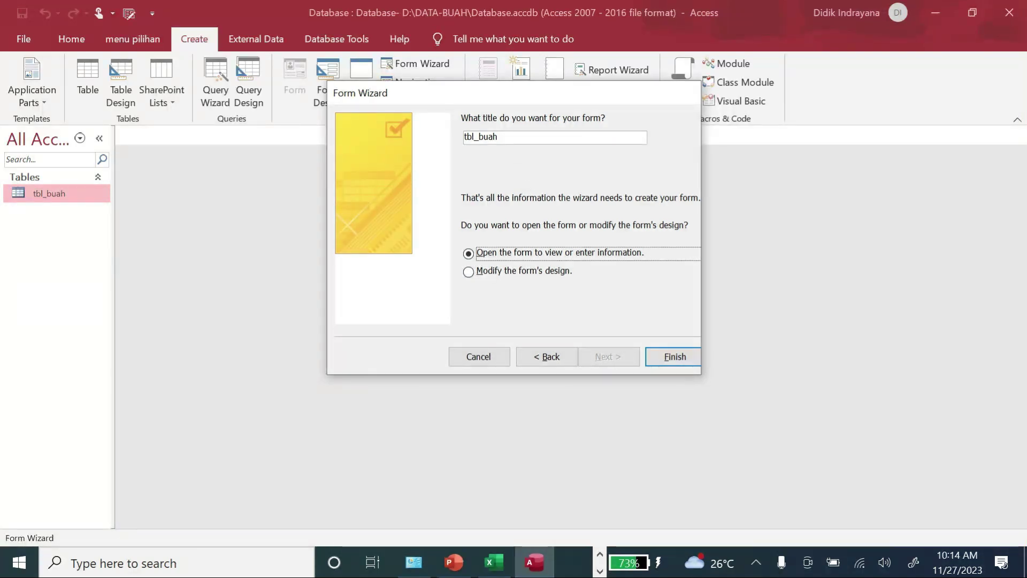
Title the form frm_buah, finish the wizard with the form opened for viewing, and close the form.
drag(475, 136, 463, 137)
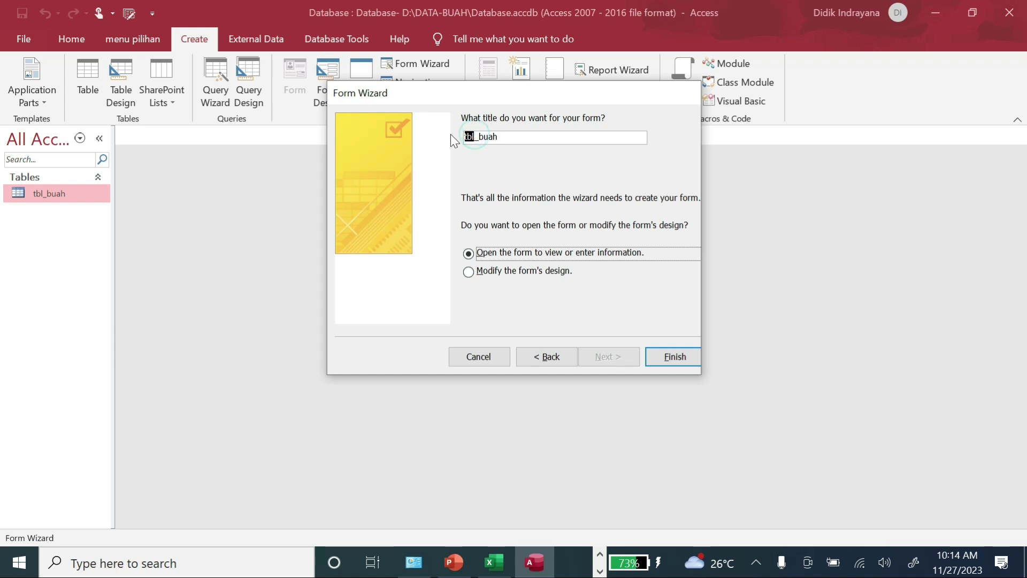
text(frm)
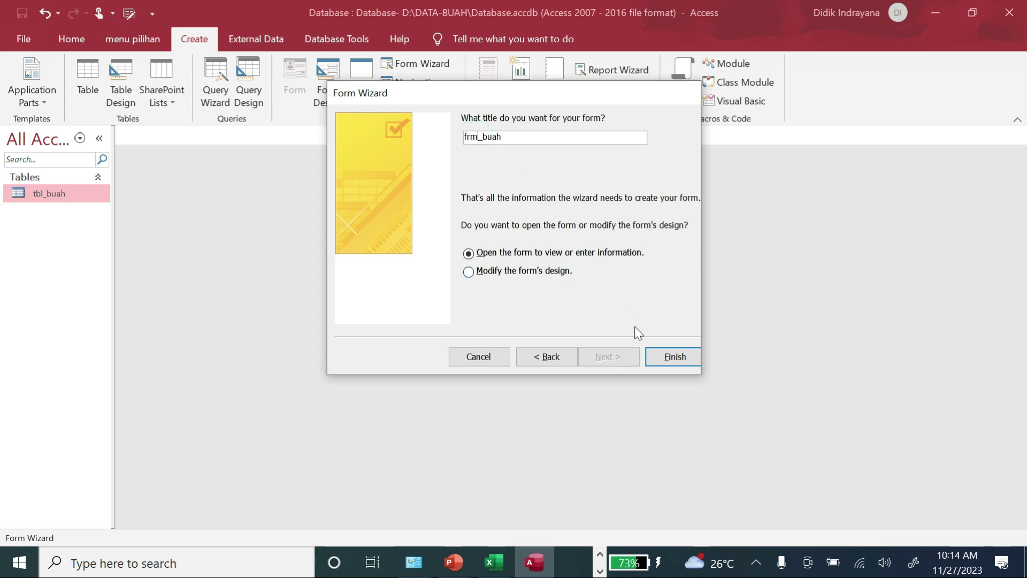
click(669, 360)
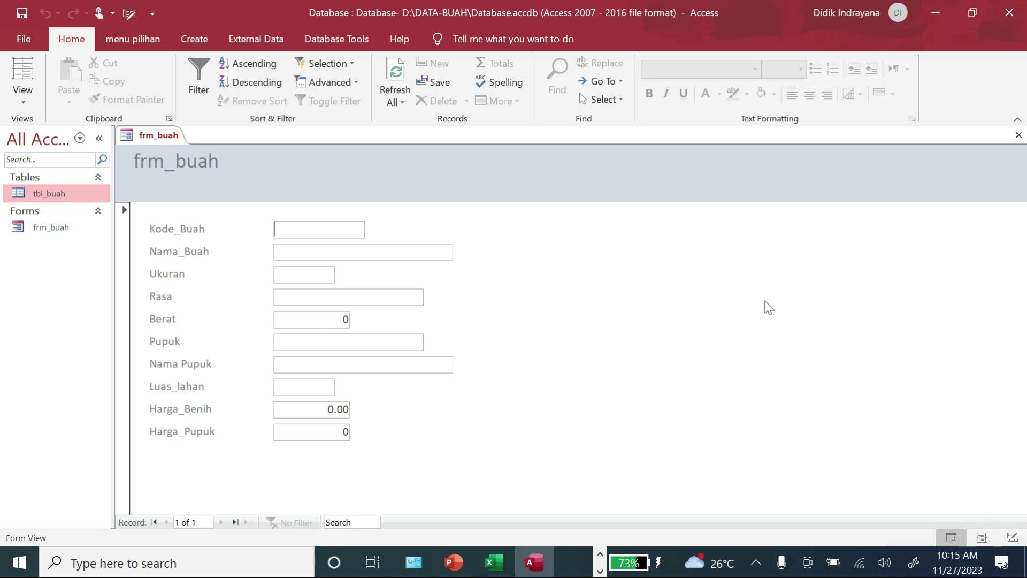
click(1019, 136)
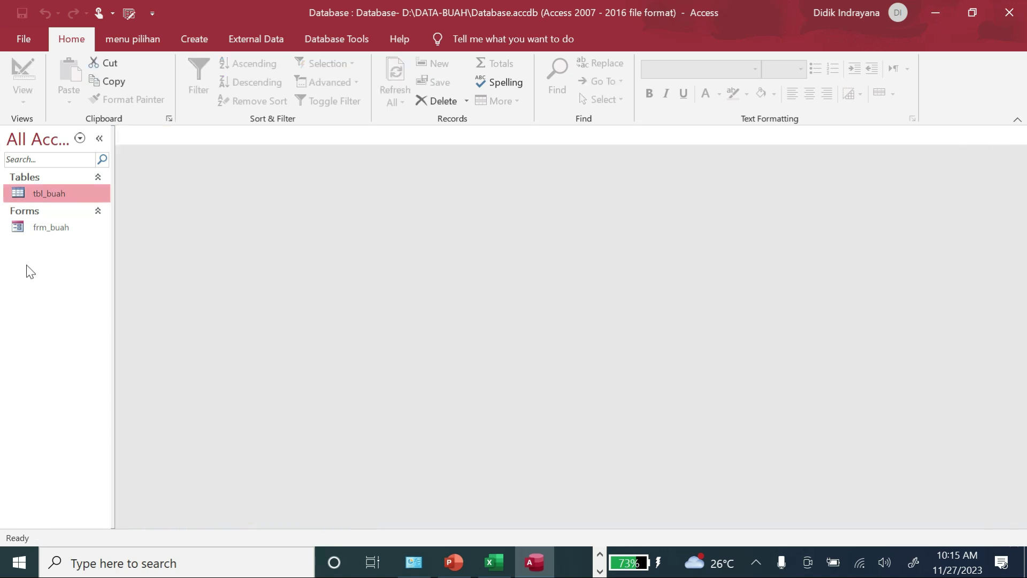
Open frm_buah to view its fields and close it again.
click(46, 282)
double_click(40, 228)
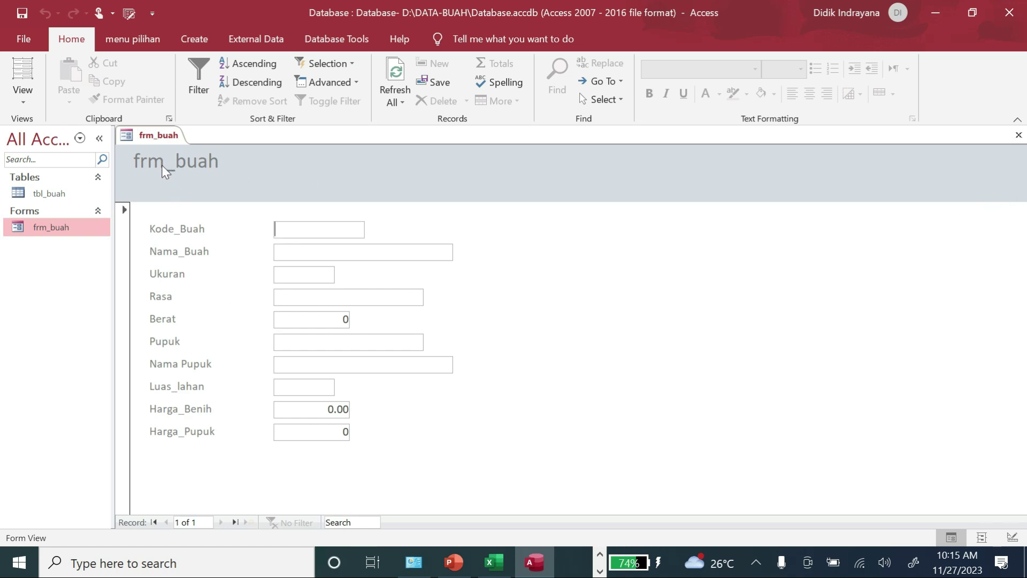
click(1018, 135)
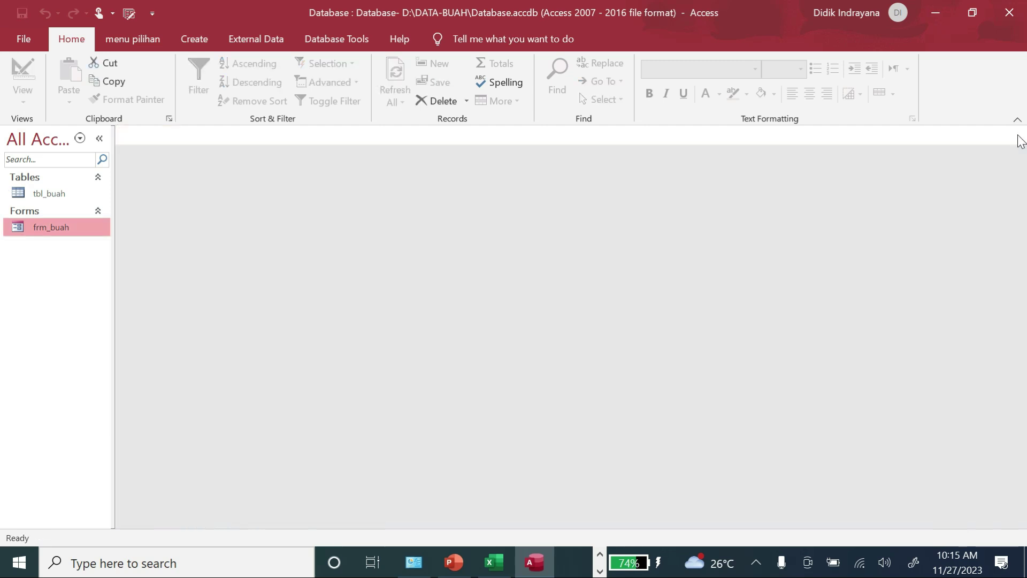
Open frm_buah in Design View and close the property sheet.
right_click(64, 231)
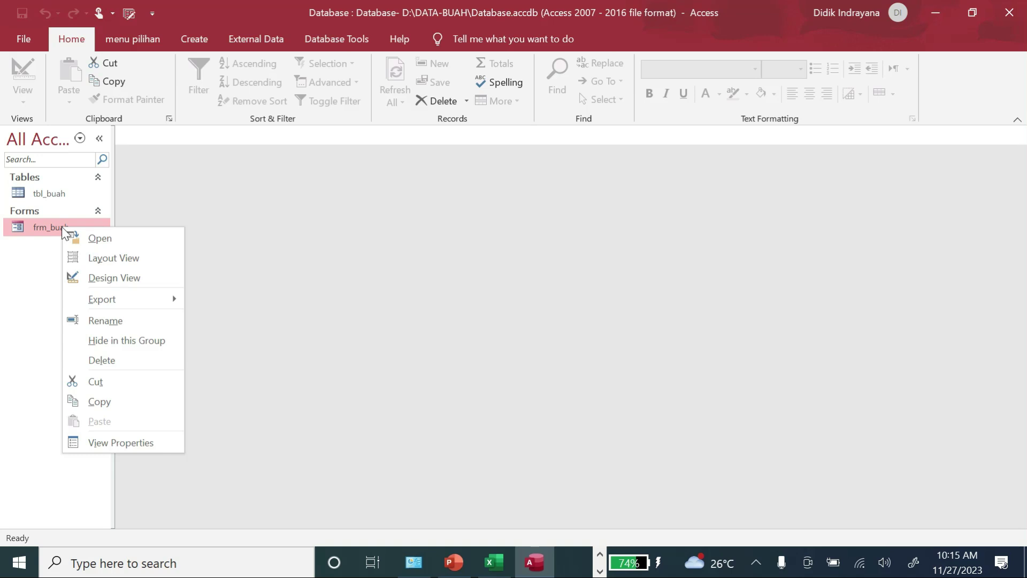
click(141, 277)
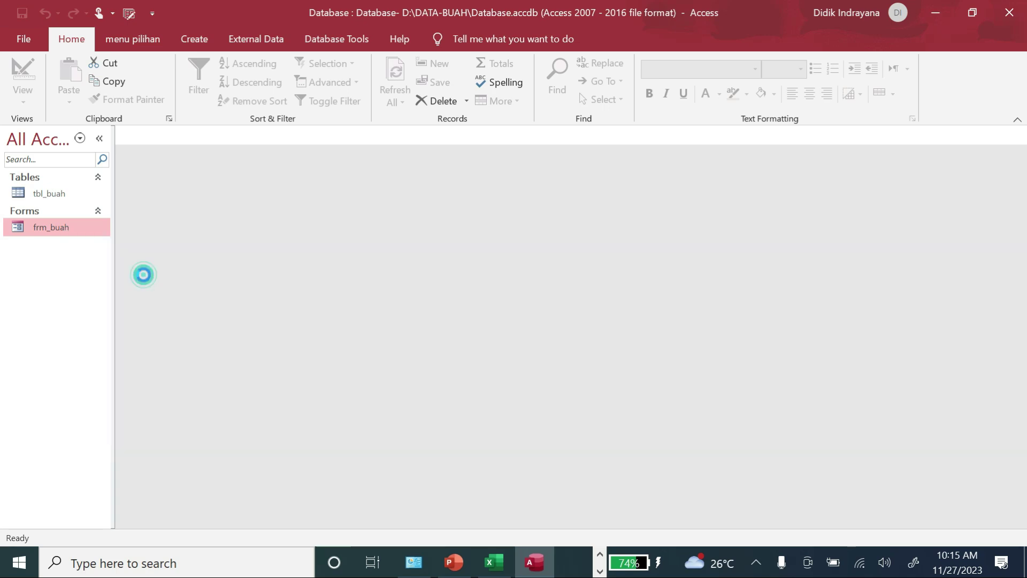
click(324, 209)
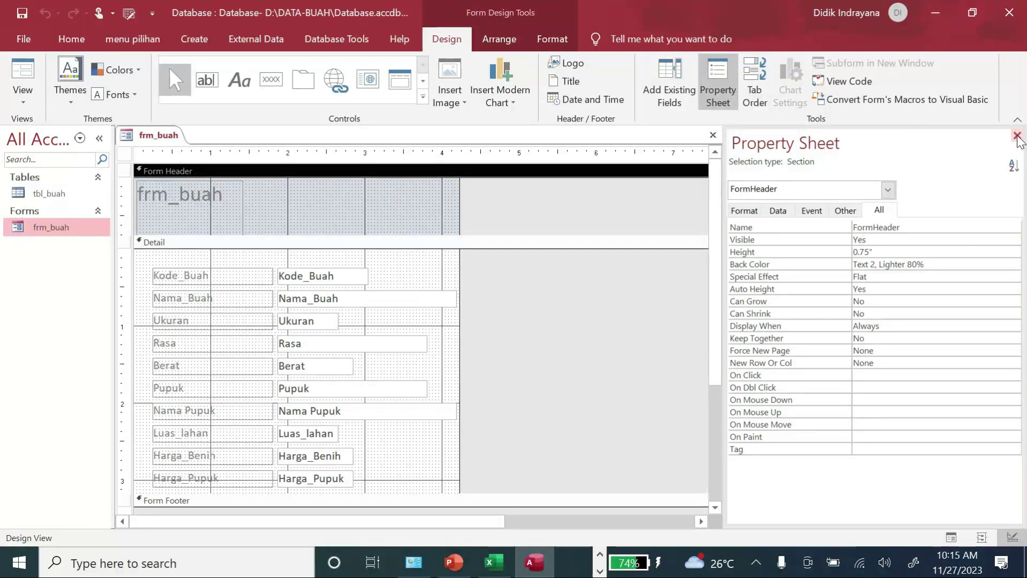
click(1017, 136)
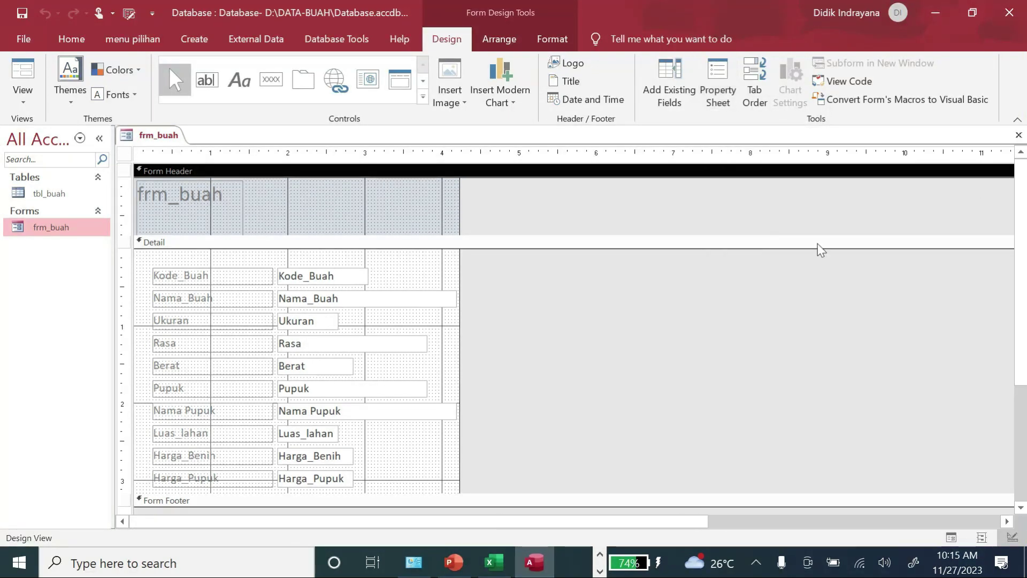
Display the properties of the Form Header section and set its back color to the standard blue #0072BC.
right_click(274, 201)
click(208, 410)
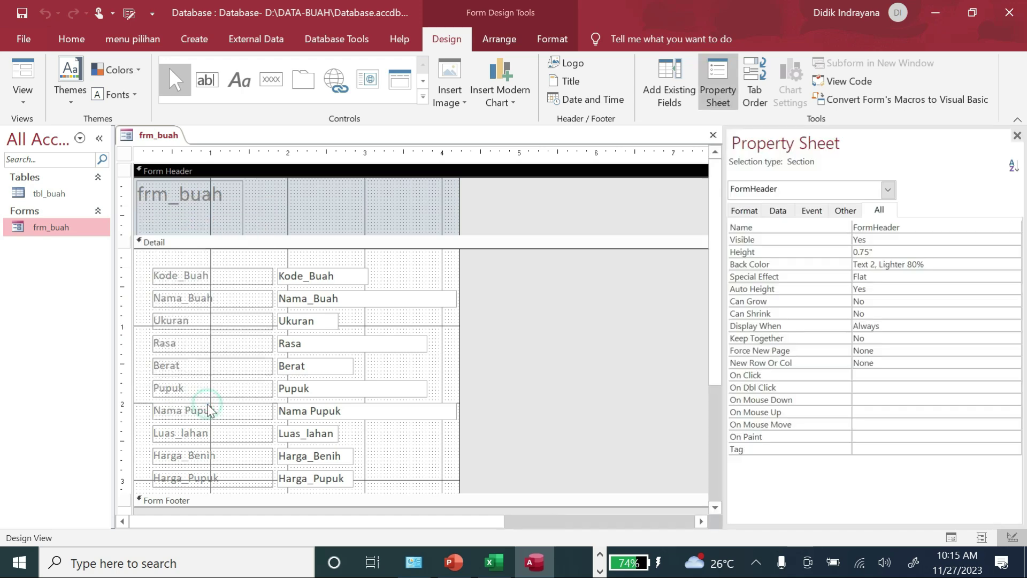
click(394, 213)
click(745, 210)
click(773, 213)
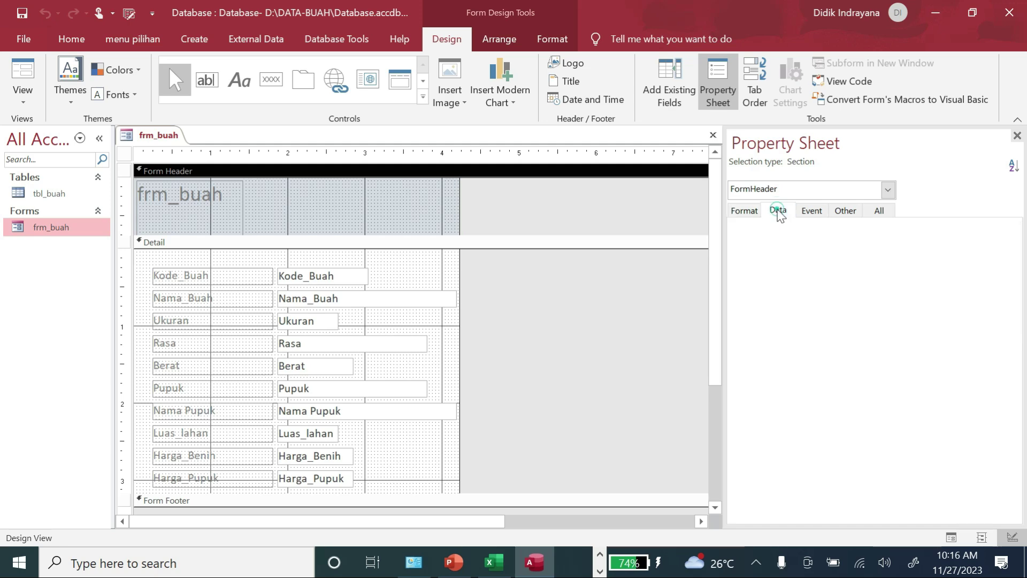
click(811, 212)
click(352, 207)
click(745, 213)
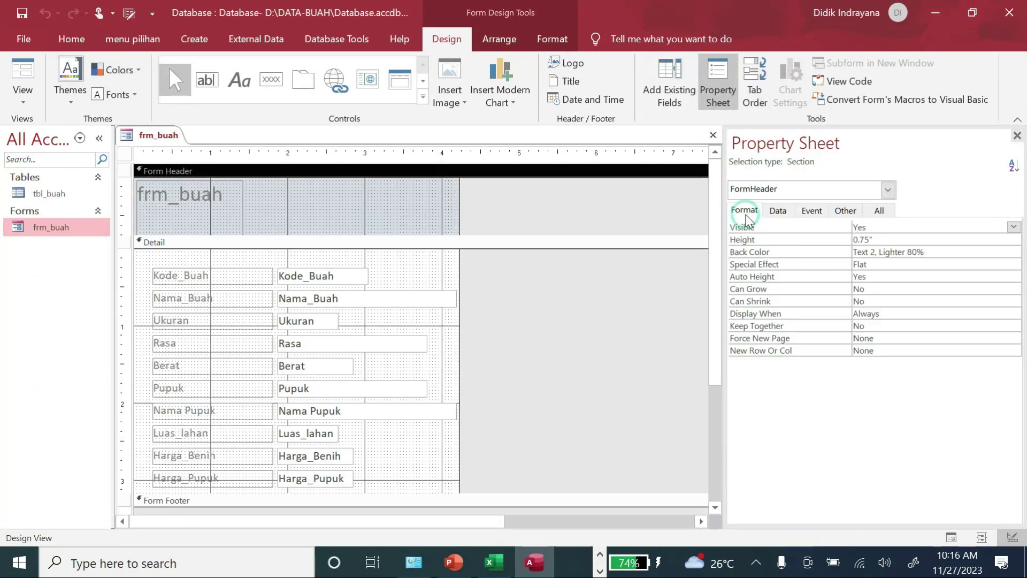
click(1007, 255)
click(1000, 251)
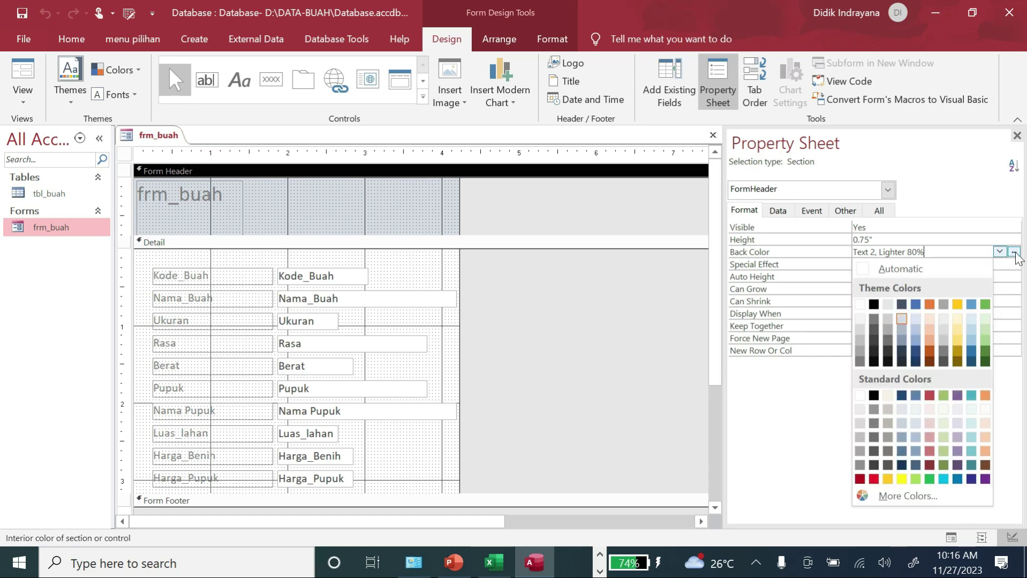
click(958, 478)
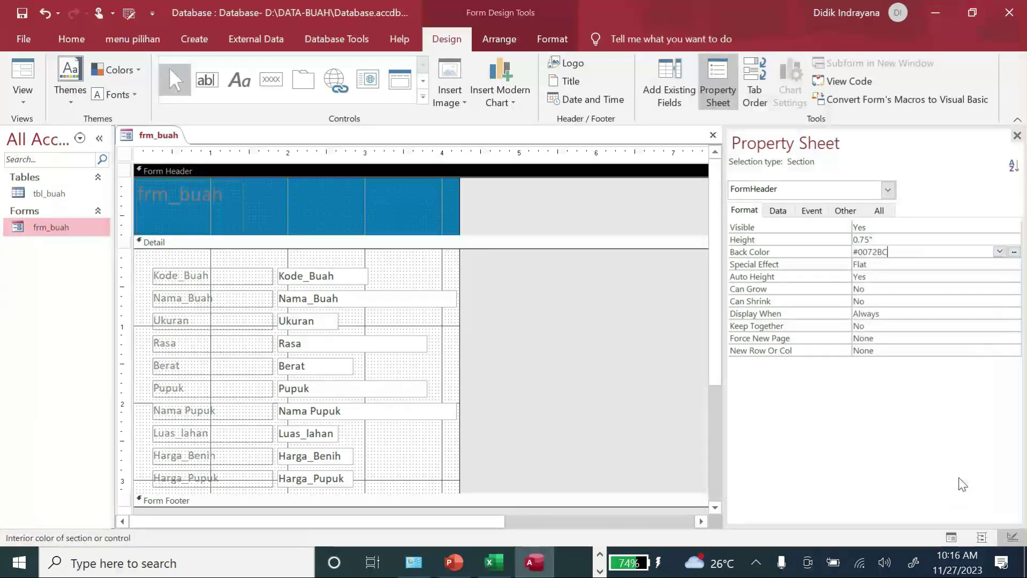
Set the fore color of the frm_buah title label in the form header to white, Background 1.
click(207, 199)
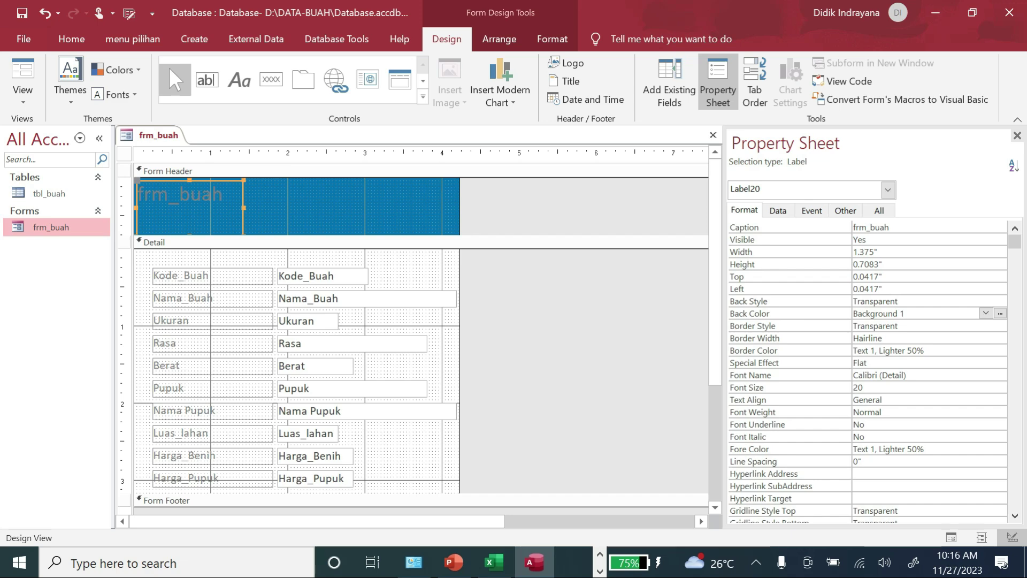
click(1003, 448)
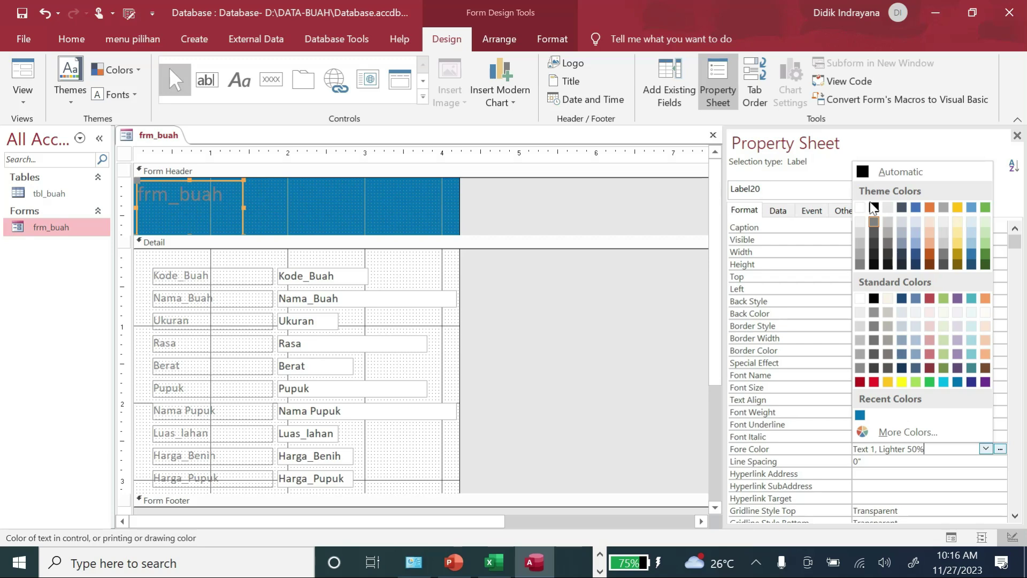
click(869, 205)
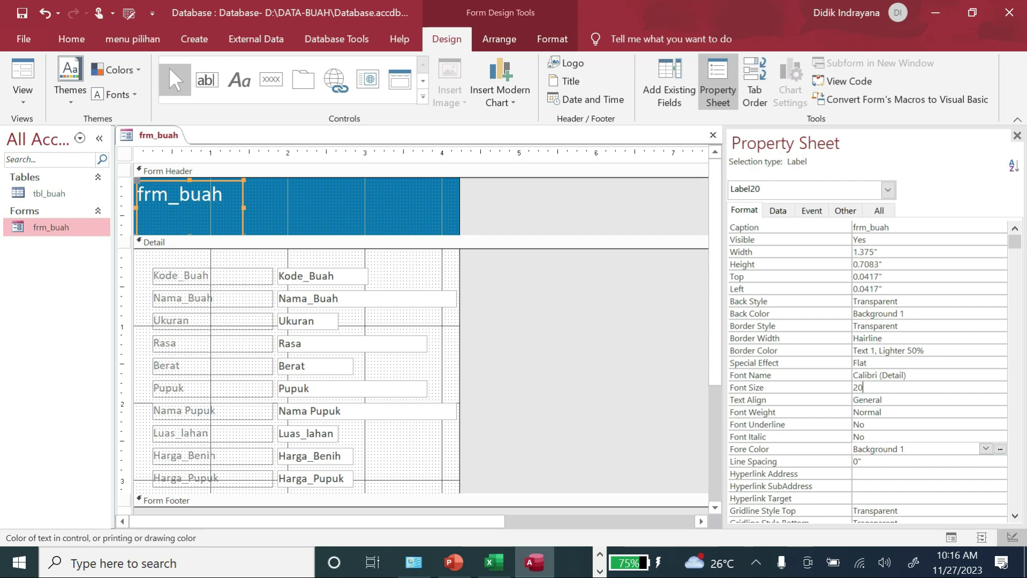
click(892, 412)
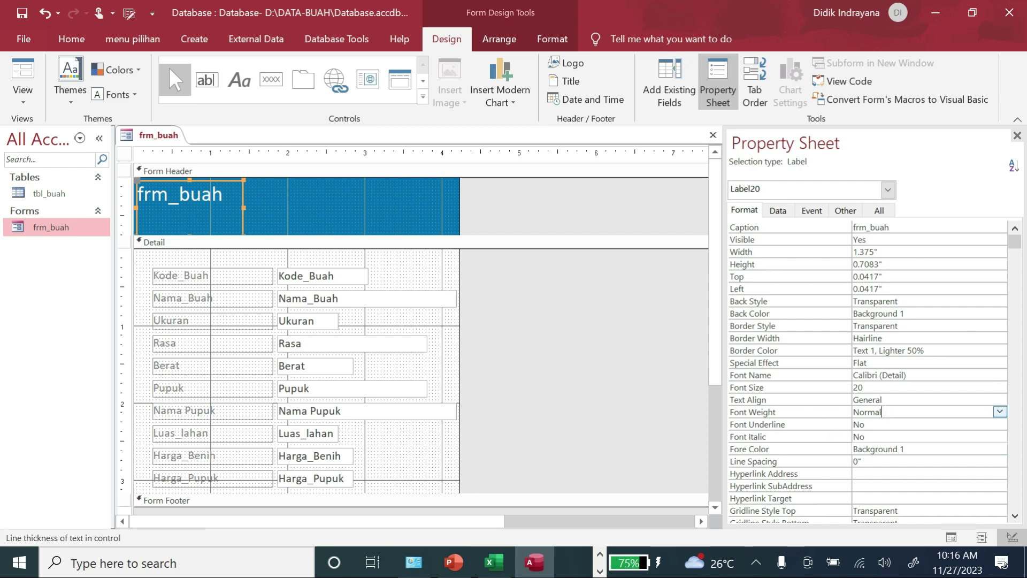
click(1000, 412)
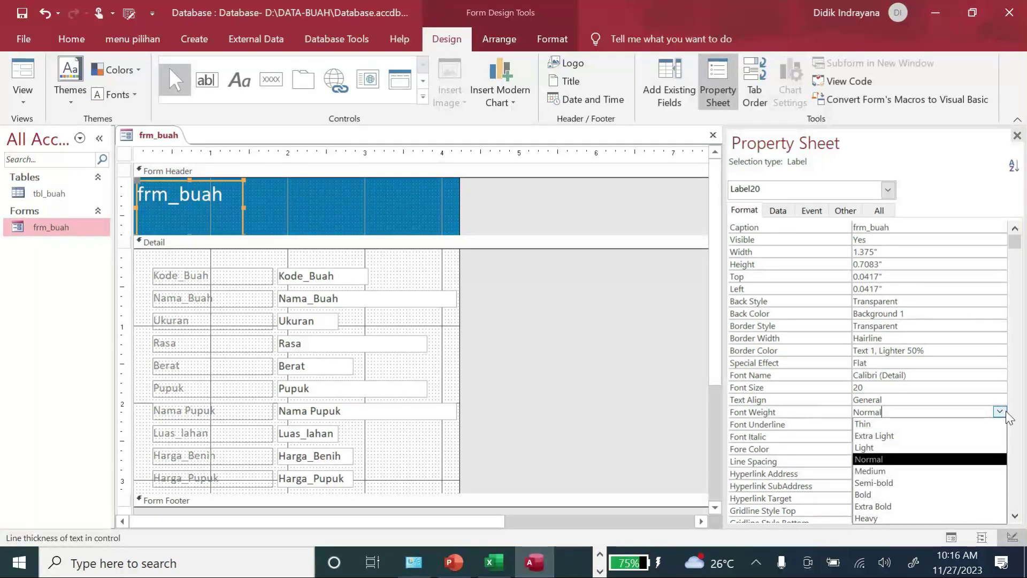
click(1007, 415)
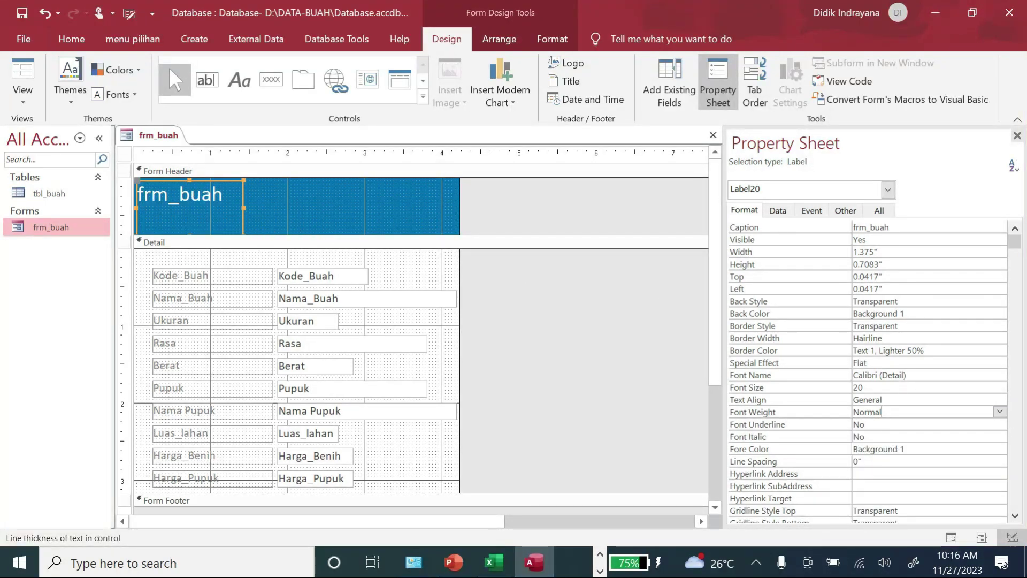
Replace the title label text in the form header with "Input Data Buah".
click(213, 194)
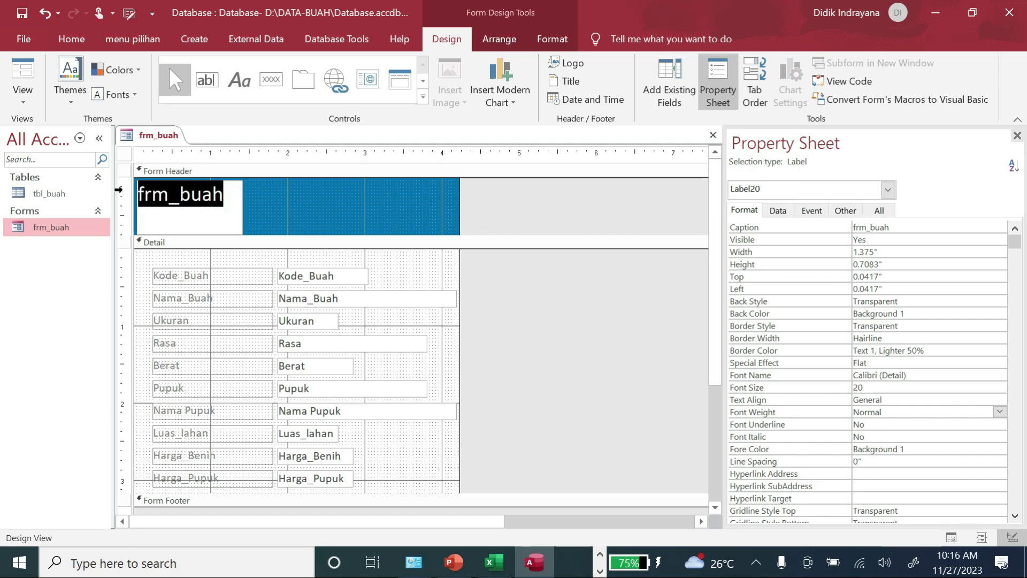
key(BackSpace)
text(Inp)
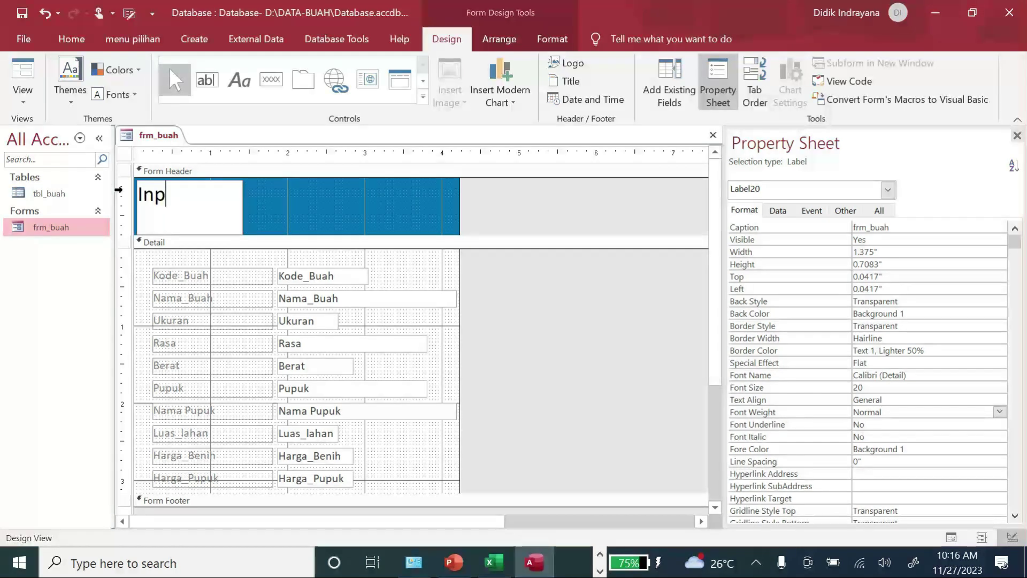
text(ut Data Buah)
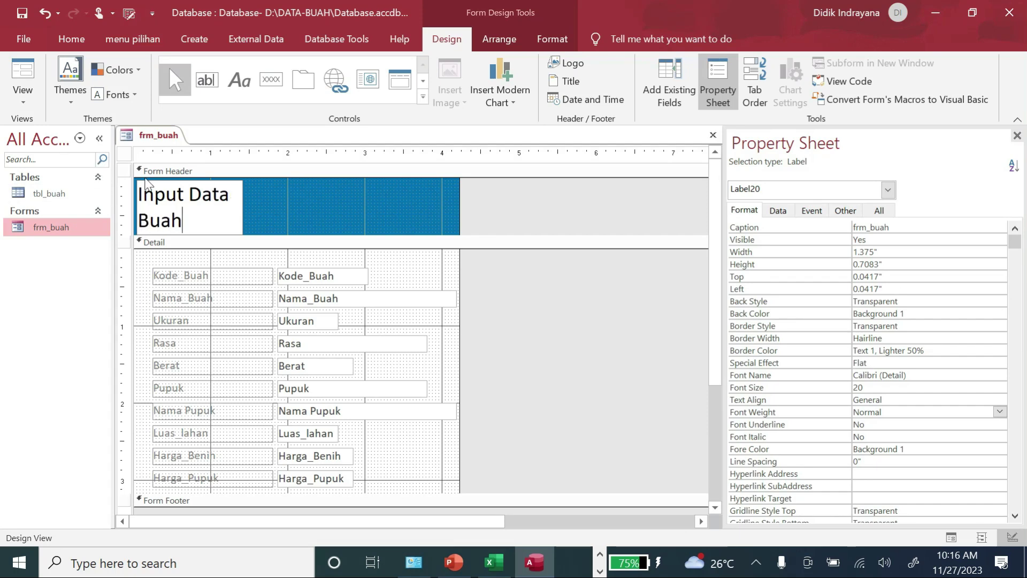
click(289, 200)
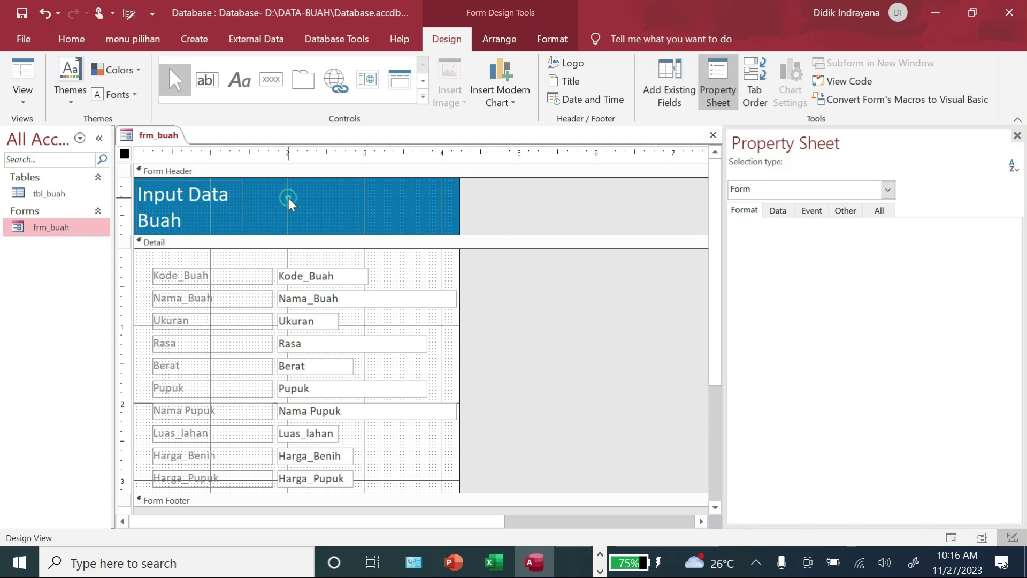
Widen the title label in the form header to about 3.25 inches so its text fits on one line.
click(216, 202)
click(278, 210)
click(209, 196)
drag(243, 206, 388, 208)
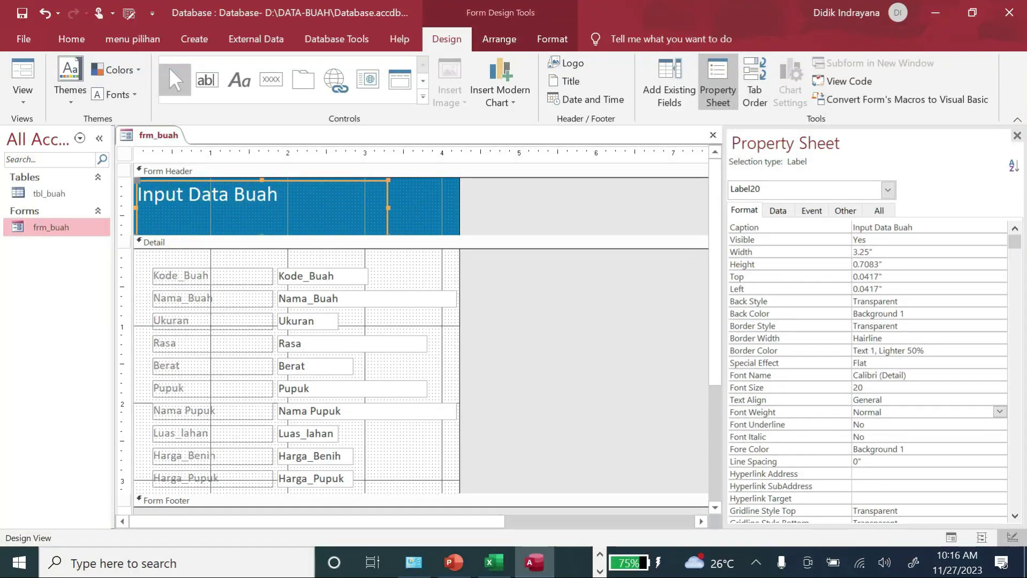
Shift the title label slightly to the right and shrink the Form Header section to about 0.42 inches high.
mouse_move(261, 180)
mouse_down()
mouse_move(261, 208)
mouse_move(252, 178)
mouse_move(280, 179)
mouse_up()
click(414, 205)
click(275, 220)
click(452, 209)
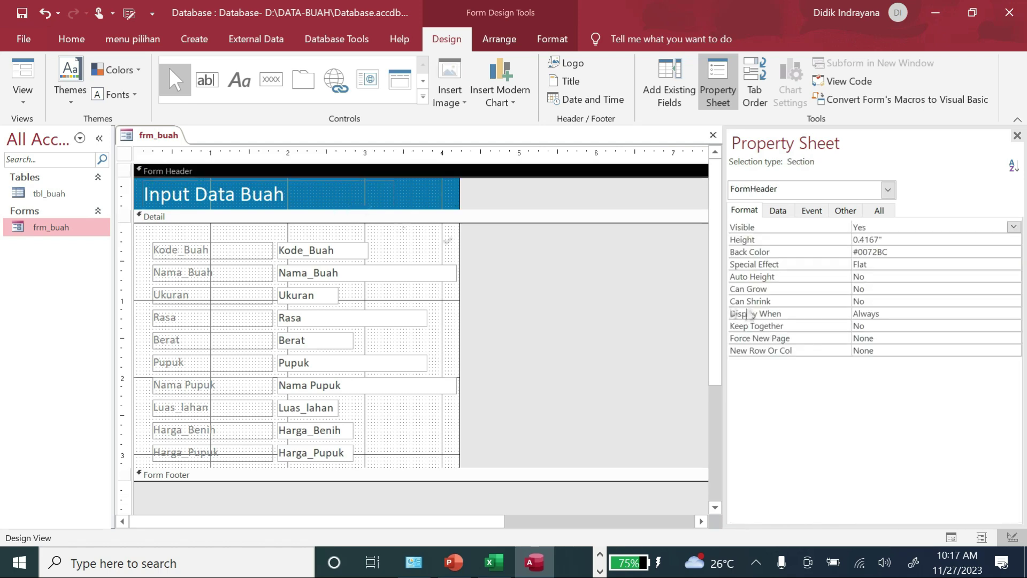
Close frm_buah with its design changes saved, and reopen it in Form View.
click(712, 135)
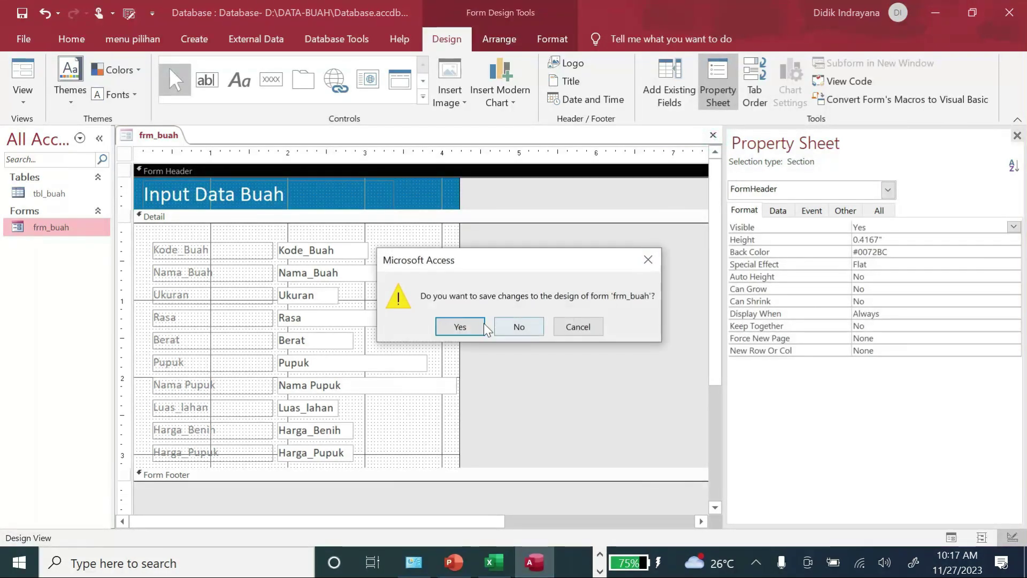
click(461, 325)
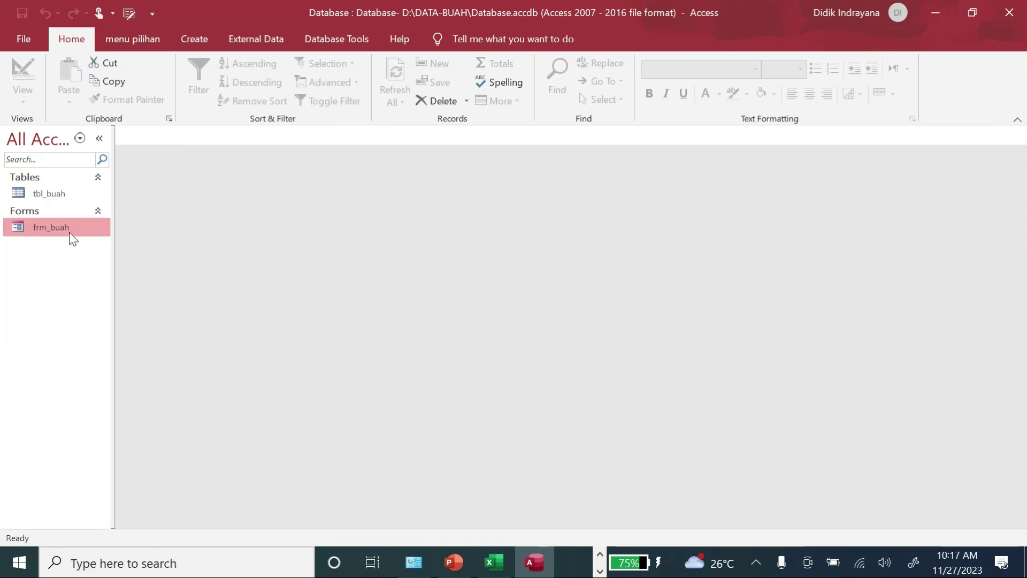
double_click(69, 234)
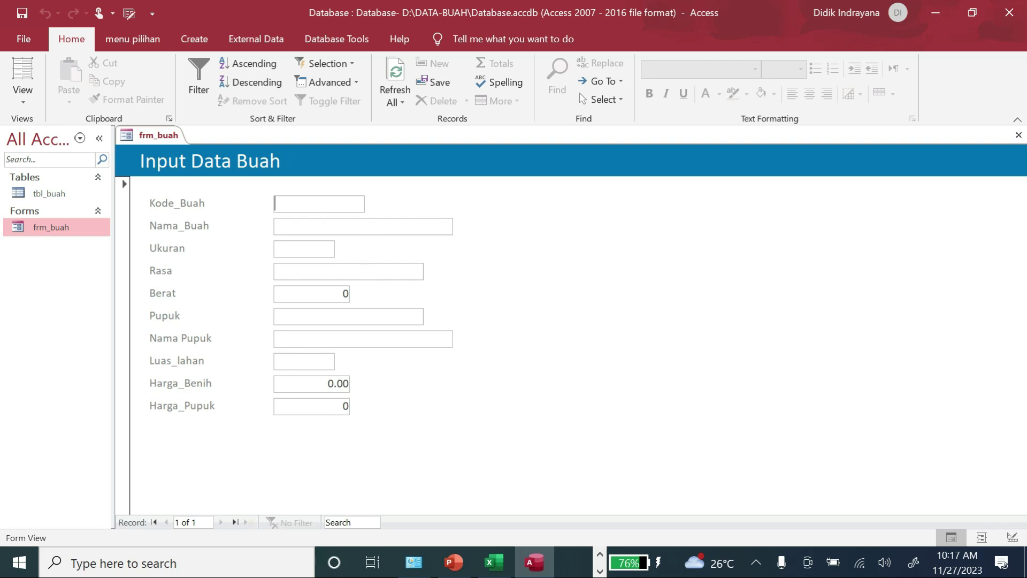
Enter the first record's Kode_Buah 123456, Nama_Buah mangga, Ukuran 10, Rasa manis and Berat 500.
text(123456)
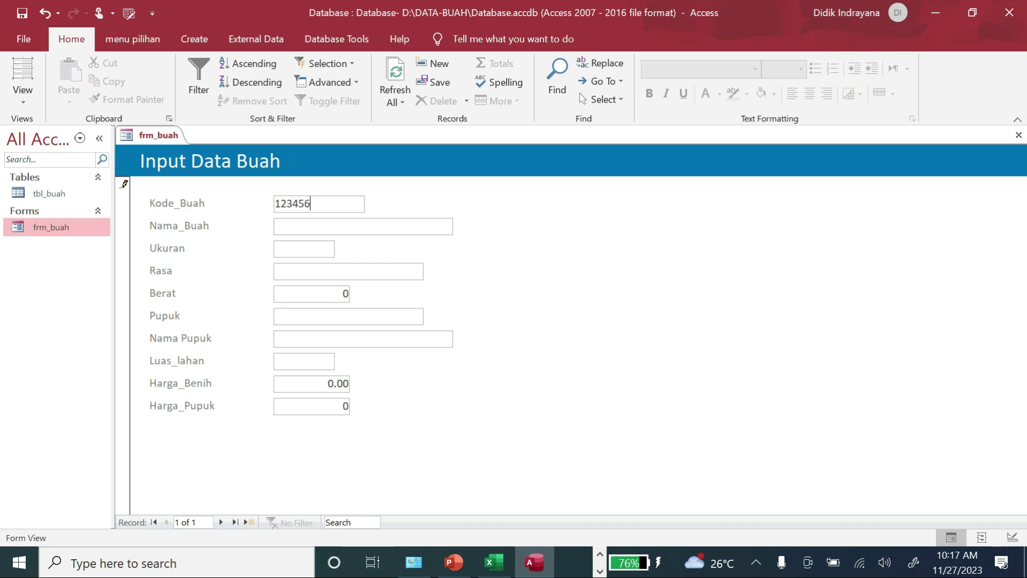
text(mangga)
key(Tab)
text(10)
key(Tab)
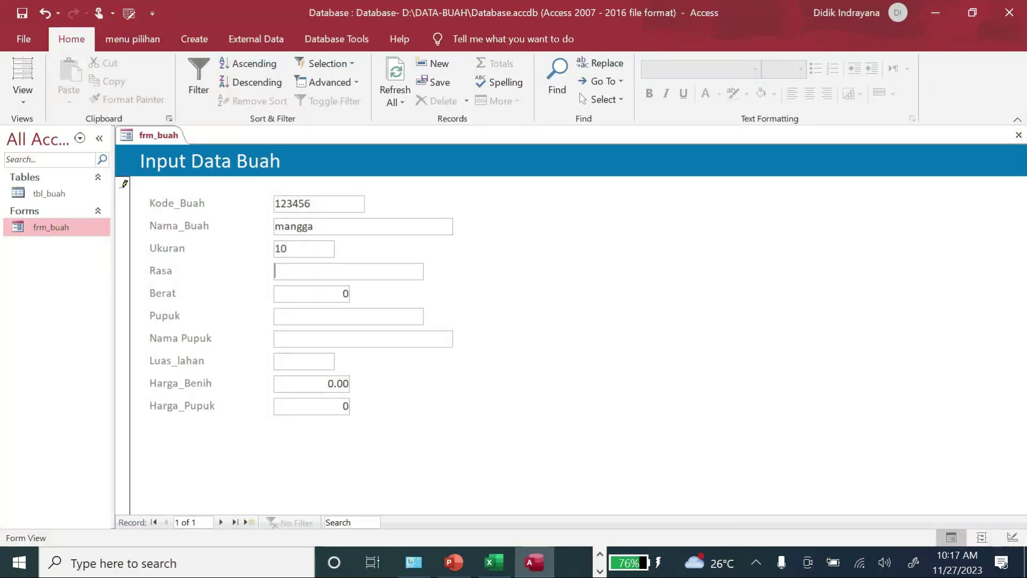
text(manis)
key(Tab)
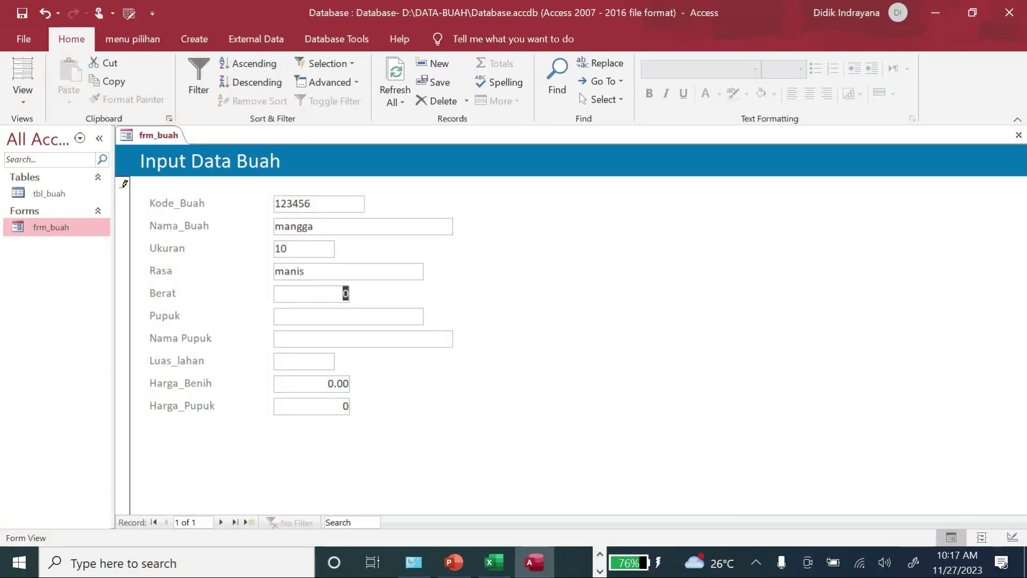
text(500)
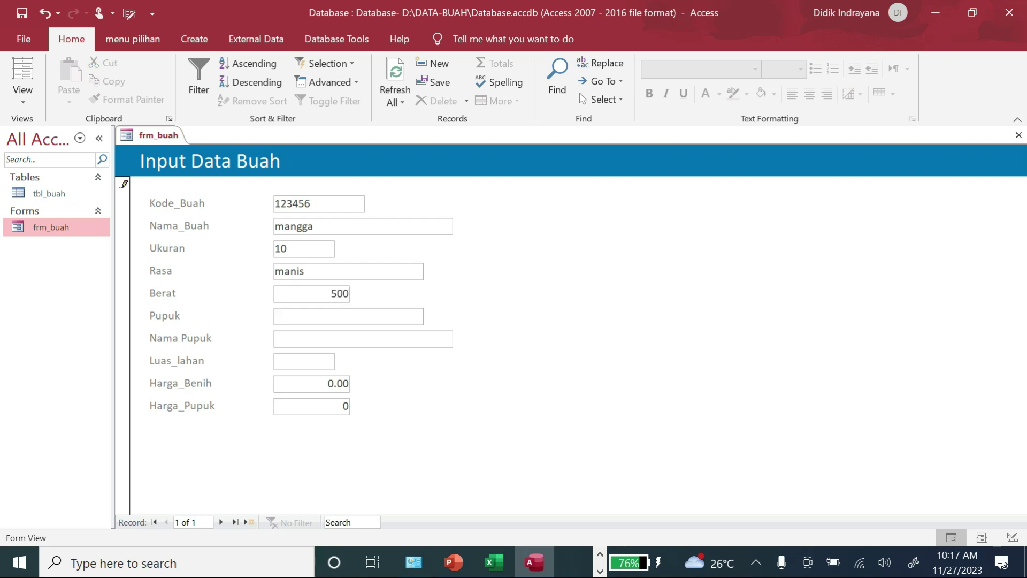
Fill in the mangga record's Pupuk with 1, Nama Pupuk with urea and Luas_lahan with 1000.
text(urea)
key(BackSpace)
key(BackSpace)
key(BackSpace)
key(BackSpace)
text(1)
key(Tab)
text(urea1000)
key(Tab)
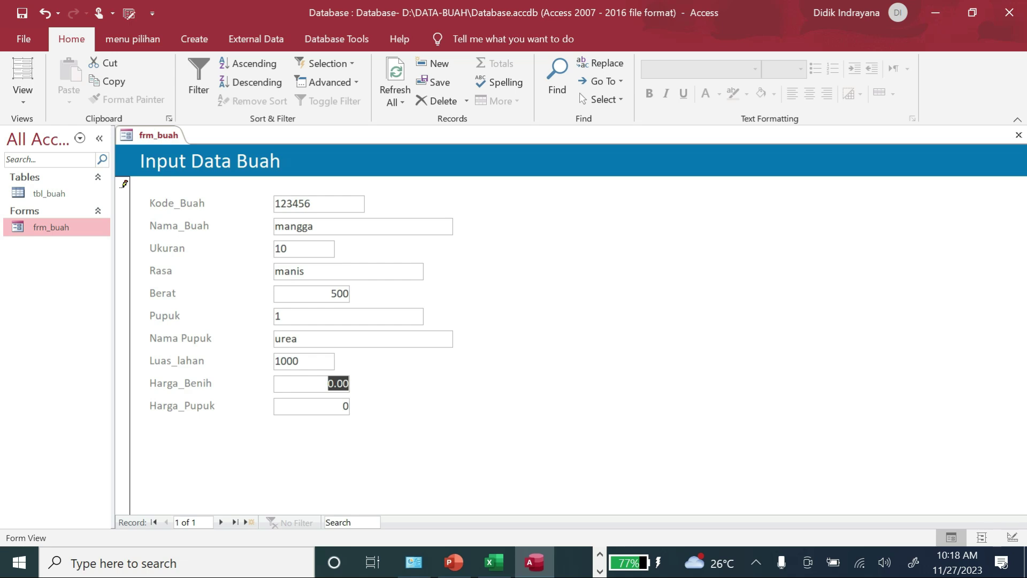
Enter 50 as the mangga record's Harga_Benih.
text(50 k)
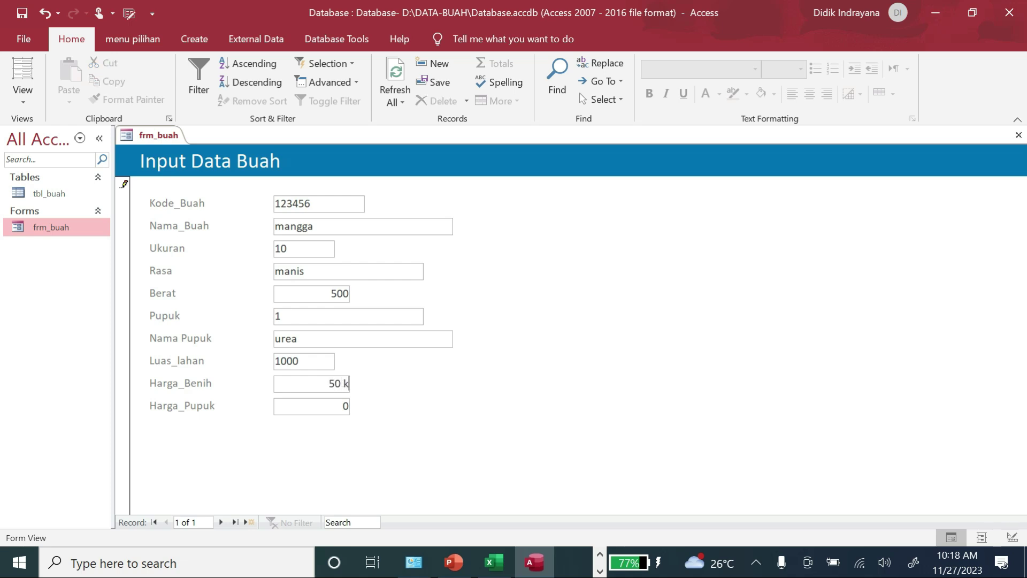
key(BackSpace)
key(BackSpace)
double_click(345, 406)
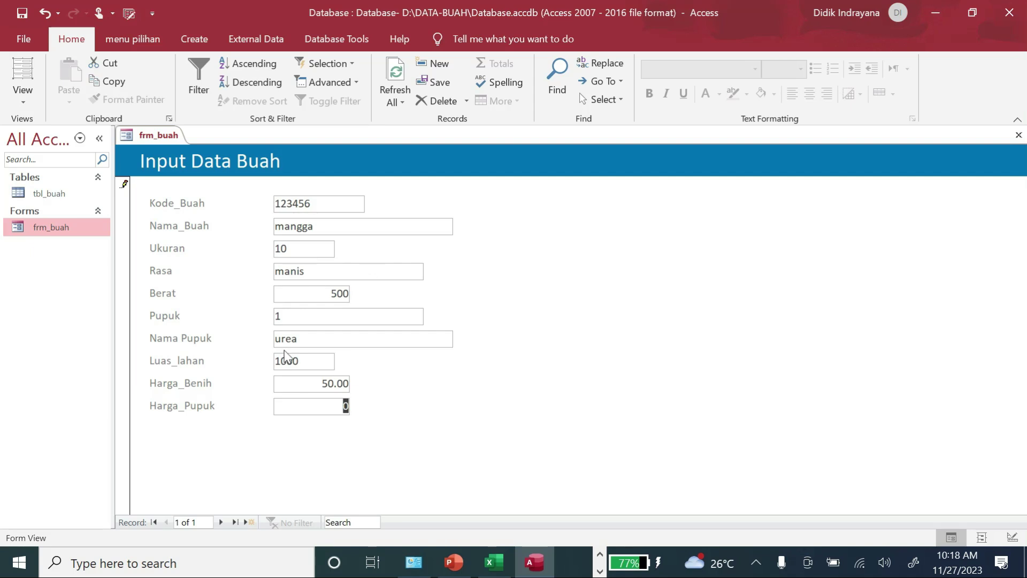
click(291, 315)
Set the mangga record's Harga_Benih to 500,000 and Harga_Pupuk to 450000, and complete the record.
click(317, 382)
drag(317, 382, 402, 390)
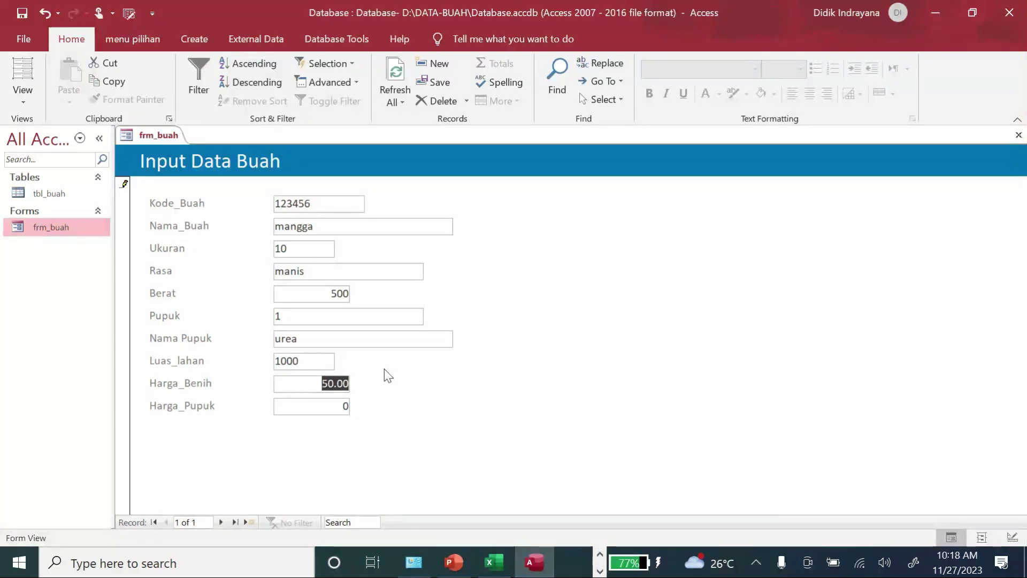
text(500,000)
key(Tab)
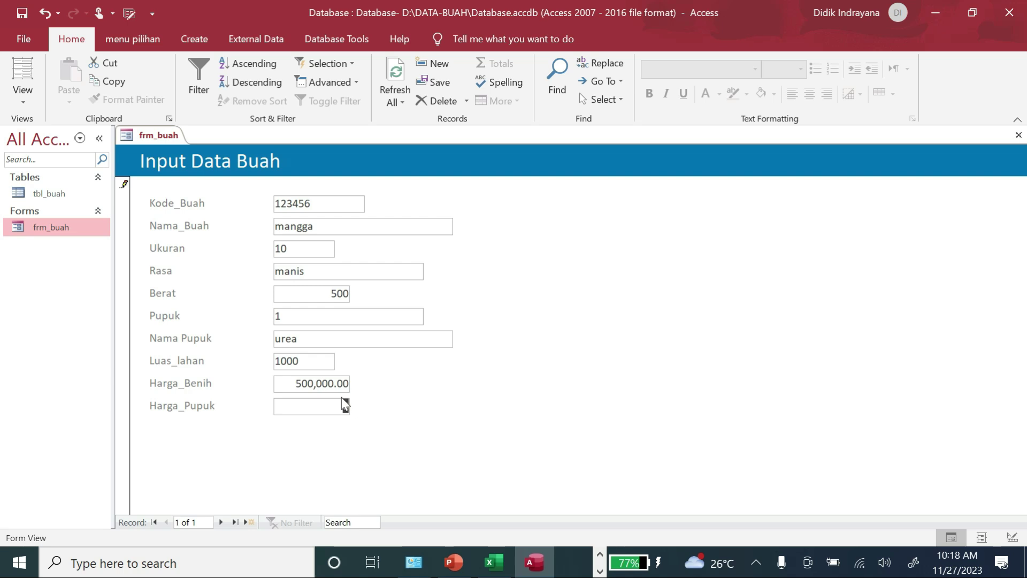
text(450000)
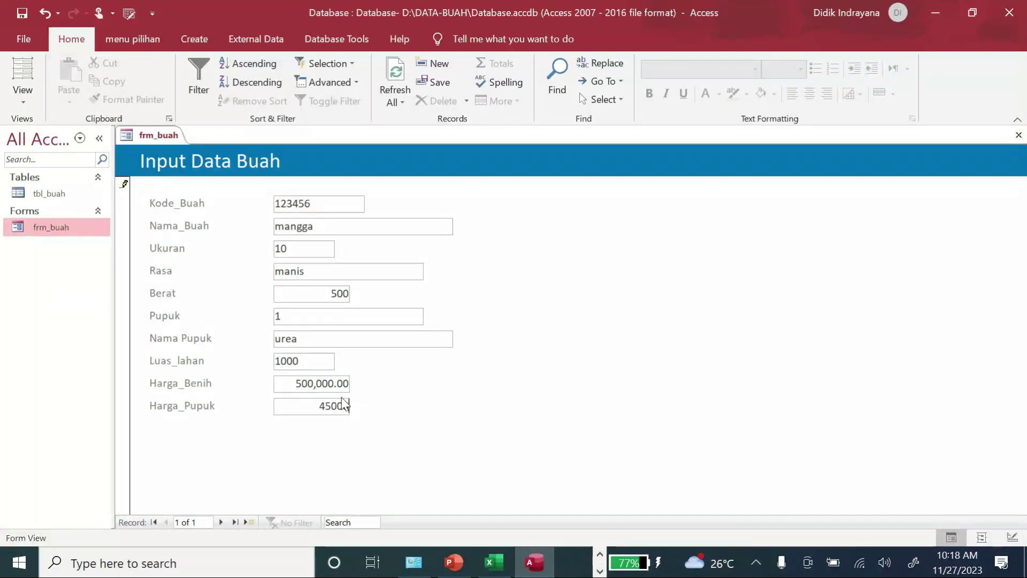
key(Tab)
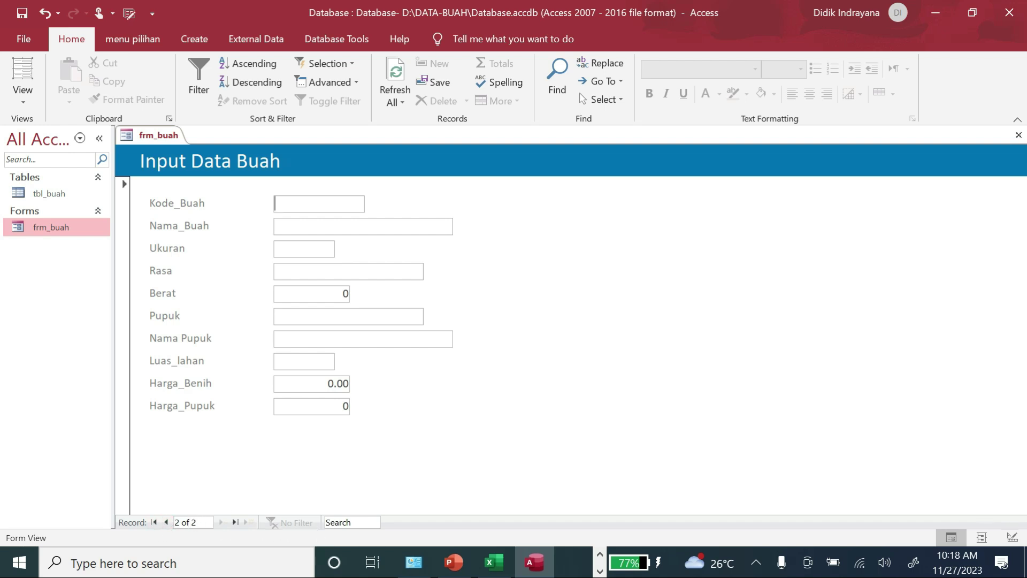
Start a second record with Kode_Buah 654321, Nama_Buah rambutan, Ukuran 10 and Rasa manis.
click(167, 522)
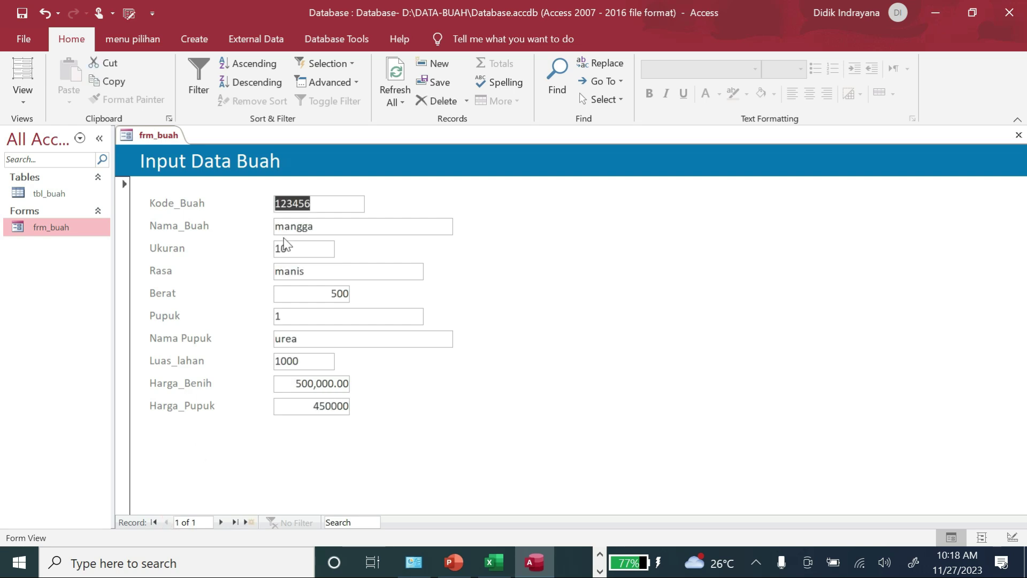
click(221, 522)
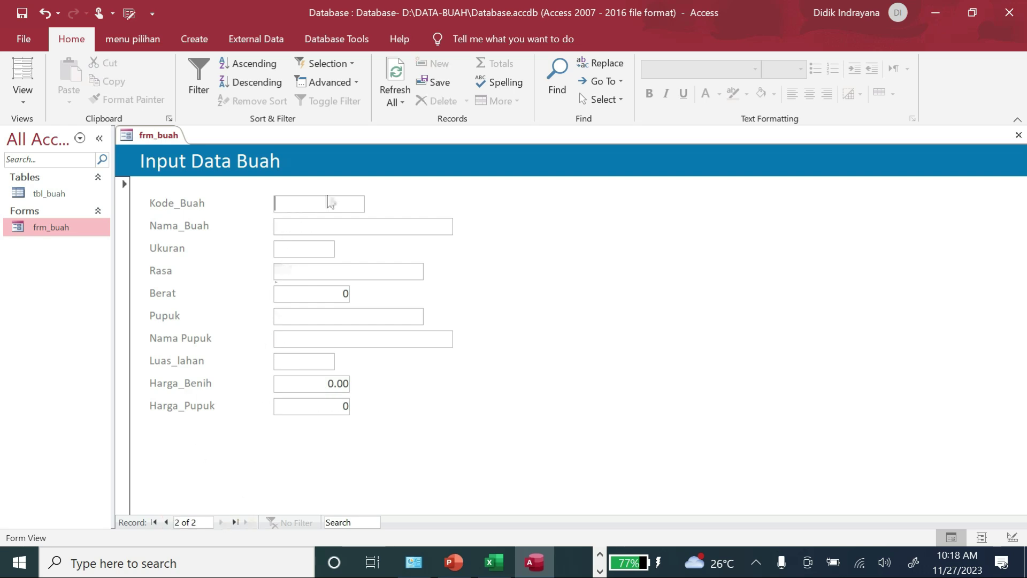
text(654321)
key(Tab)
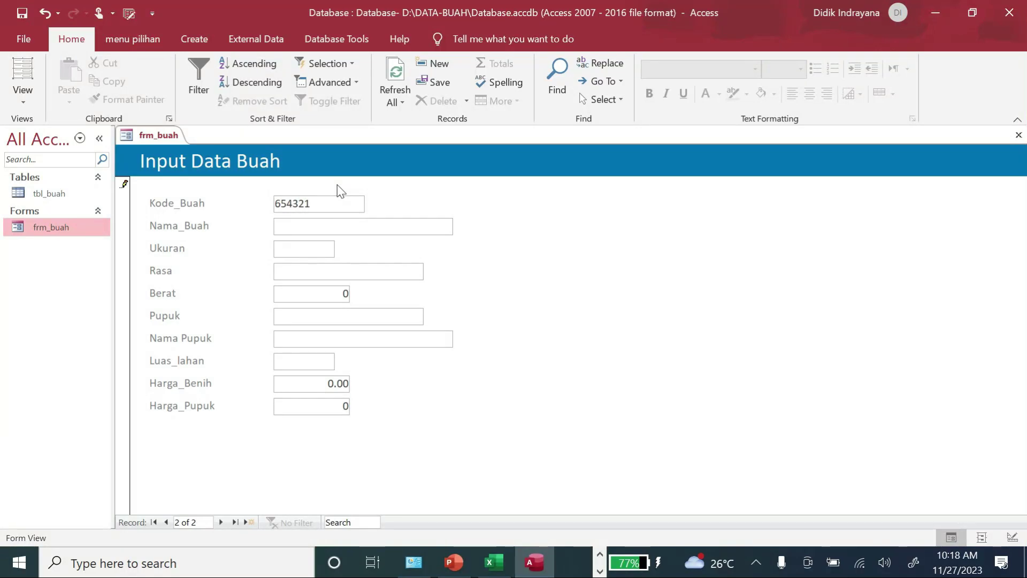
text(ram)
key(BackSpace)
text(mbutan)
key(Tab)
text(10)
text(man)
text(is)
key(Tab)
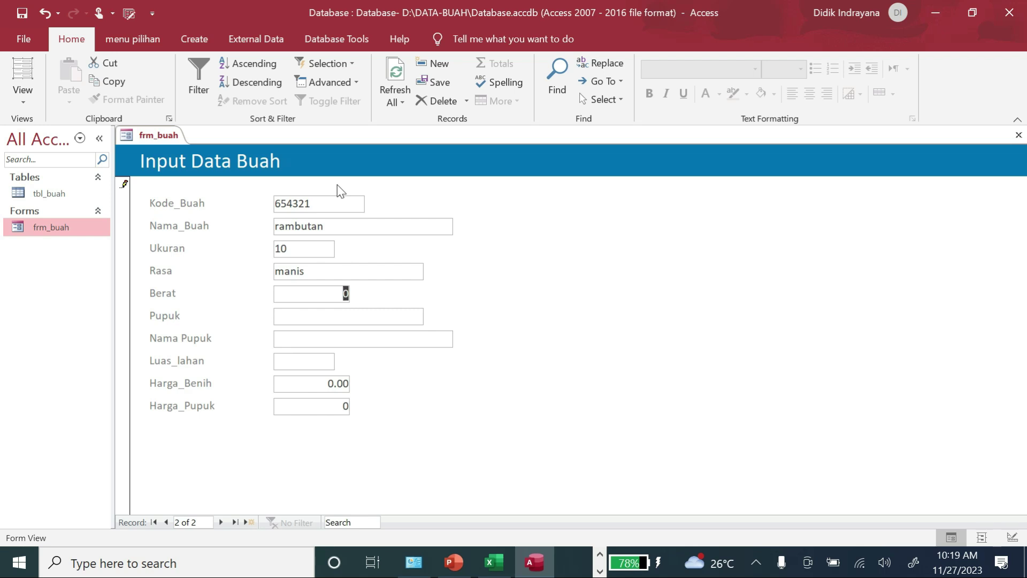
Set the rambutan record's Berat to 200 without a unit.
text(200)
key(Tab)
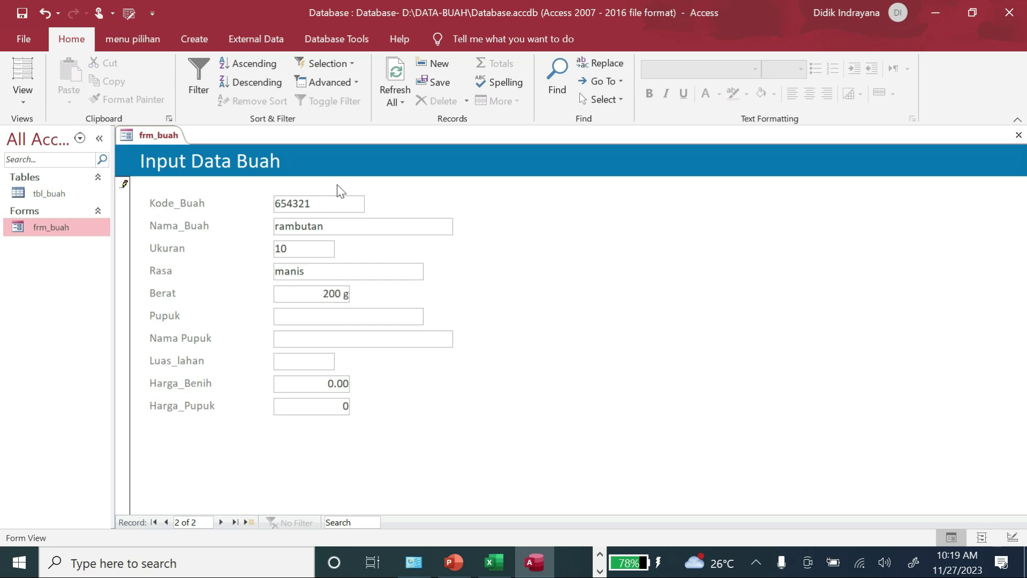
key(Tab)
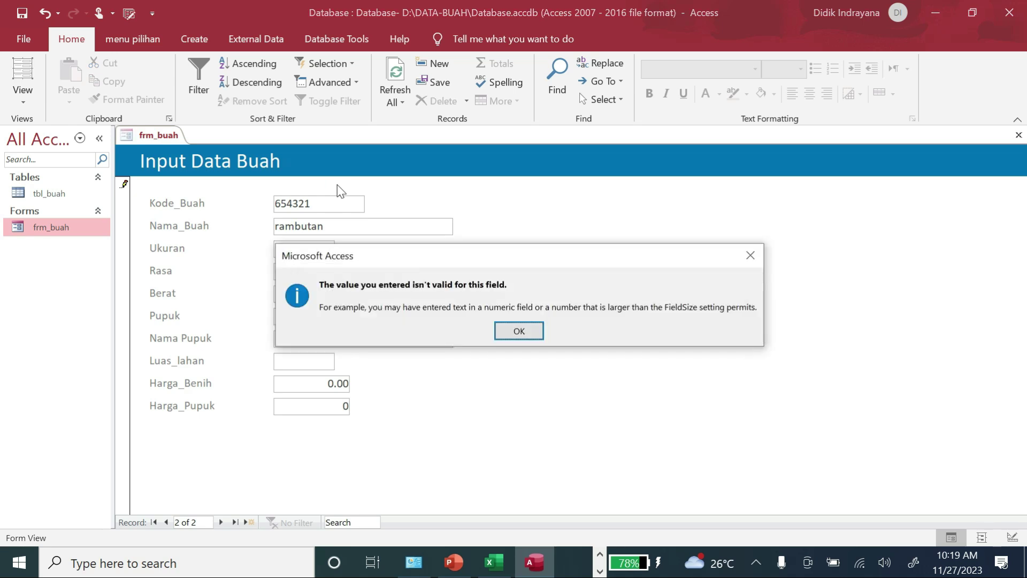
click(749, 255)
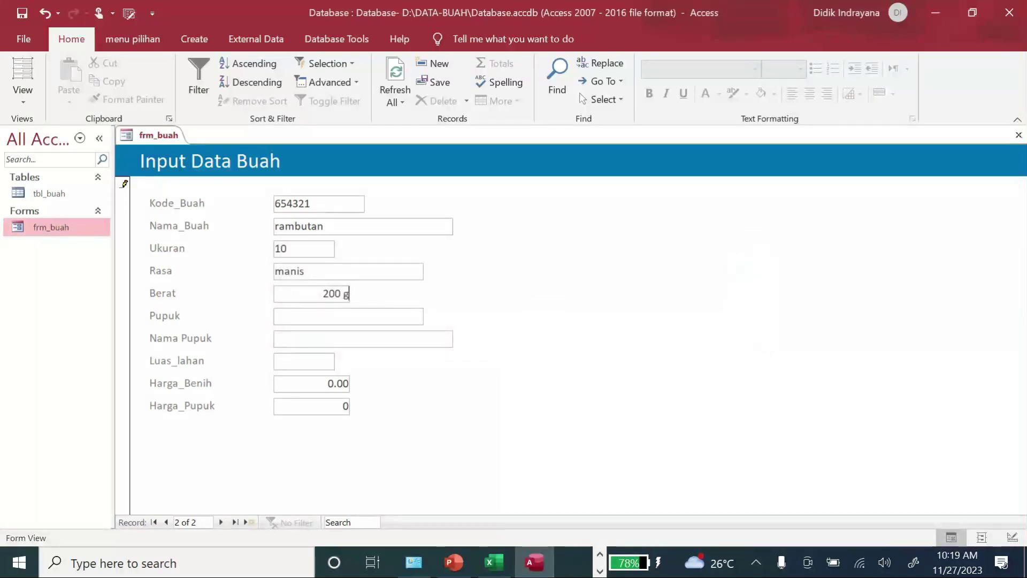
key(BackSpace)
key(BackSpace)
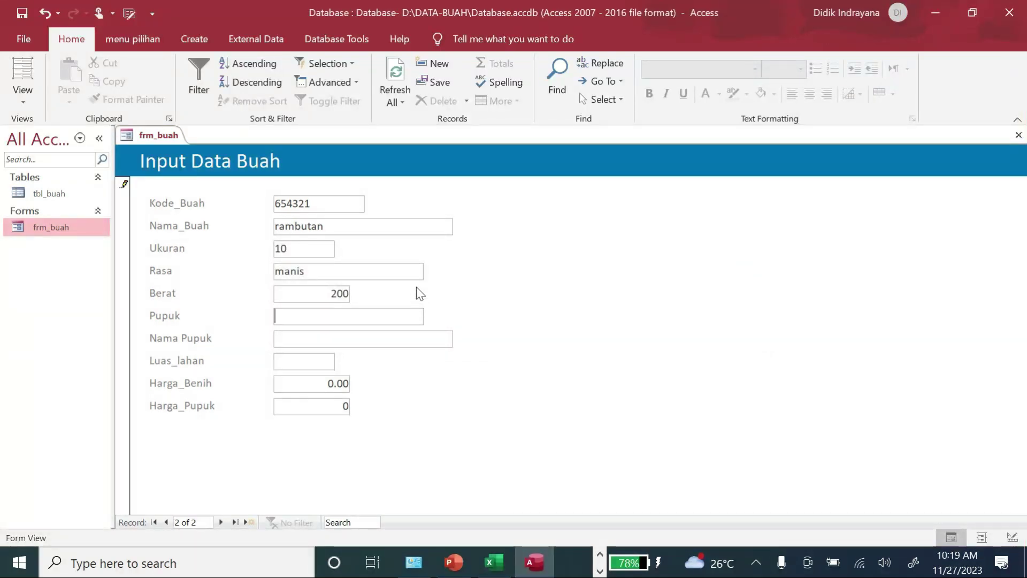
Fill in the rambutan record's Pupuk with 1, Nama Pupuk with kandang and Luas_lahan with 1000.
key(Tab)
text(kandang)
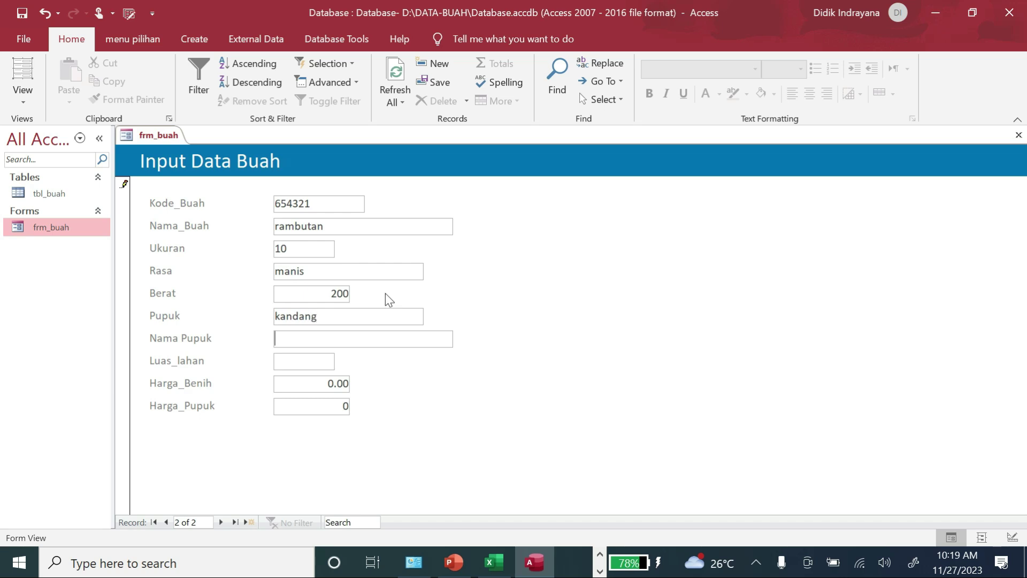
drag(321, 316, 259, 320)
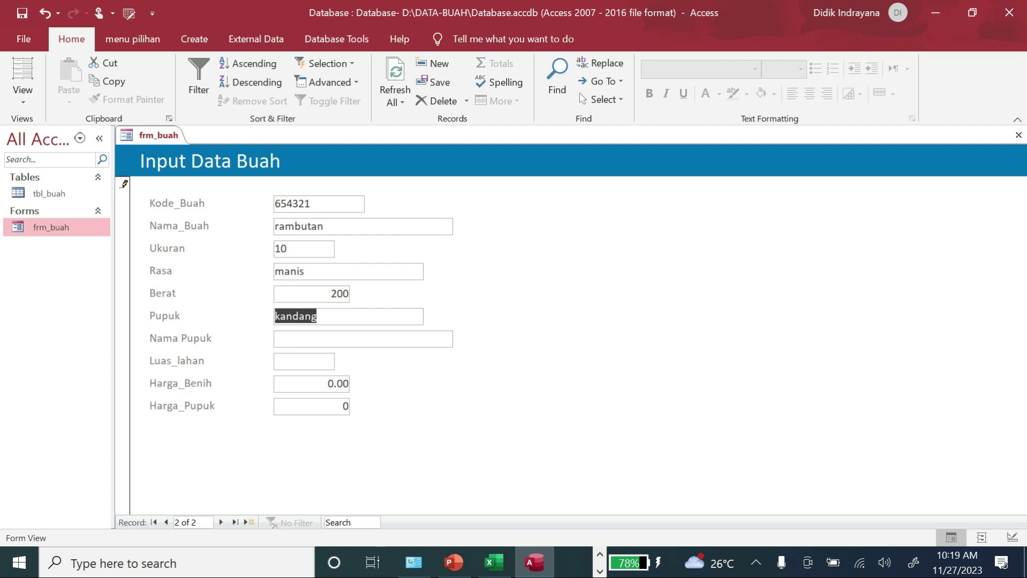
text(1)
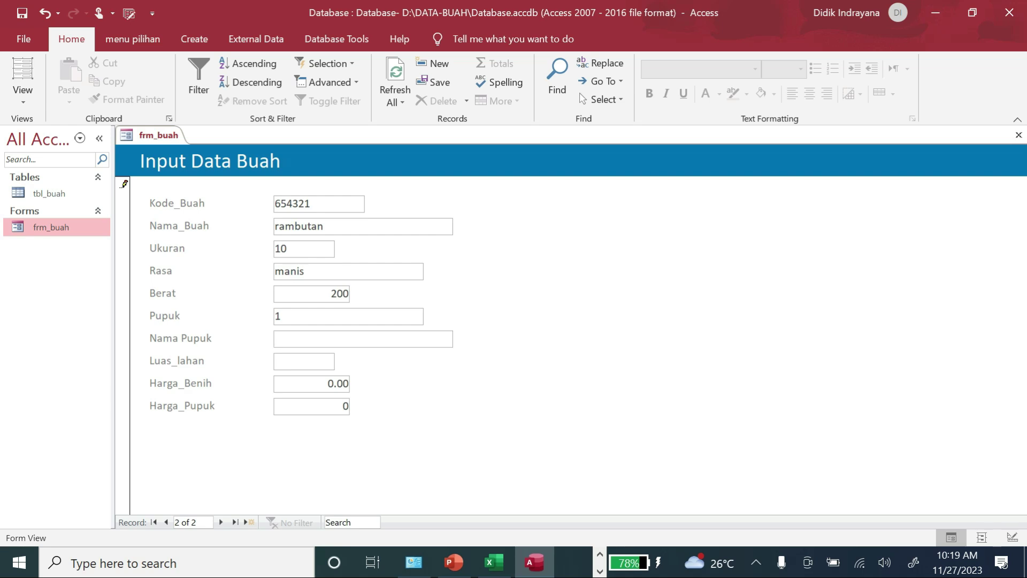
text(kandang)
key(Tab)
text(1000)
key(Tab)
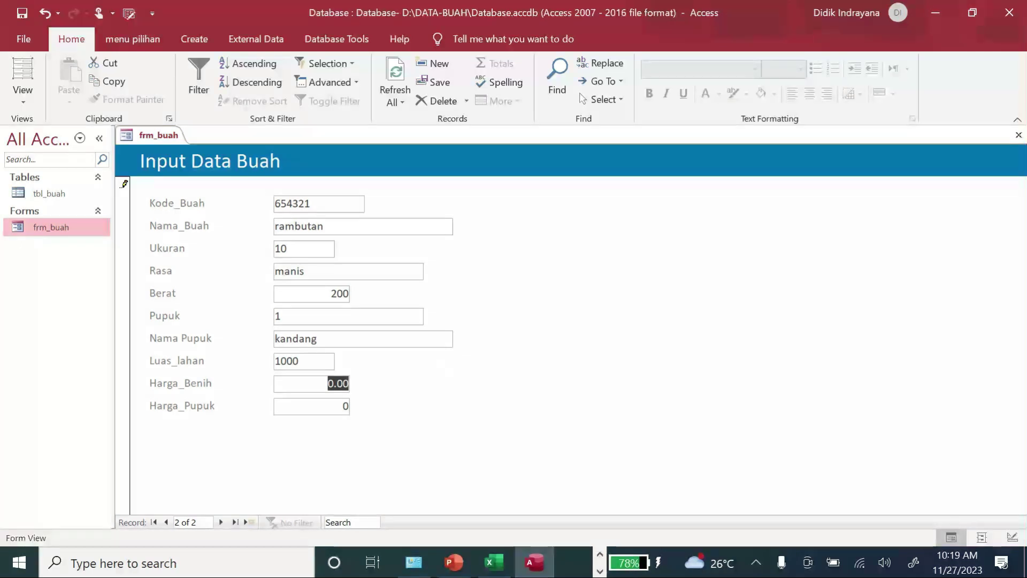
Set the rambutan record's Harga_Benih to 250000 and Harga_Pupuk to 200000, and complete the record.
text(250000)
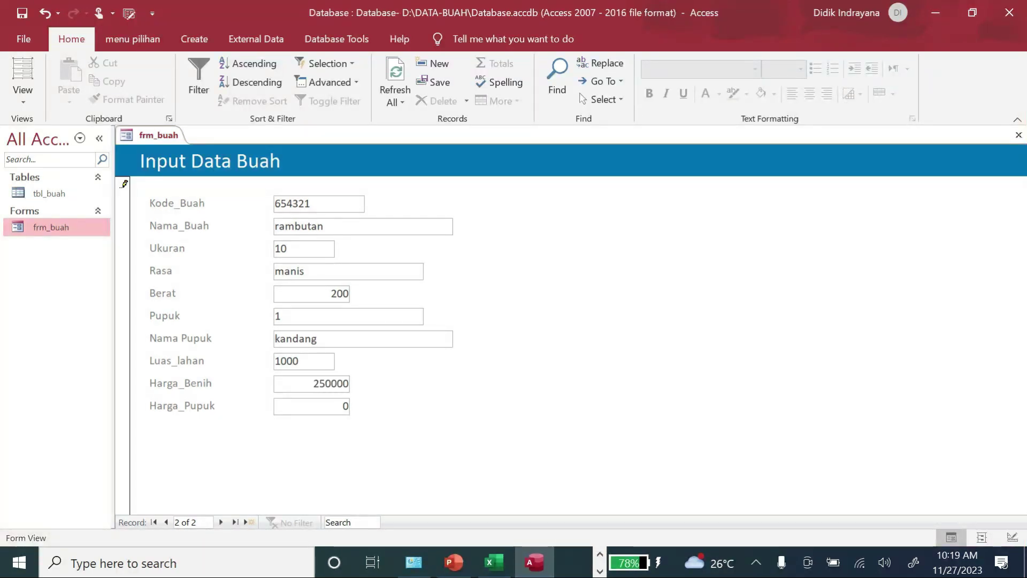
key(Tab)
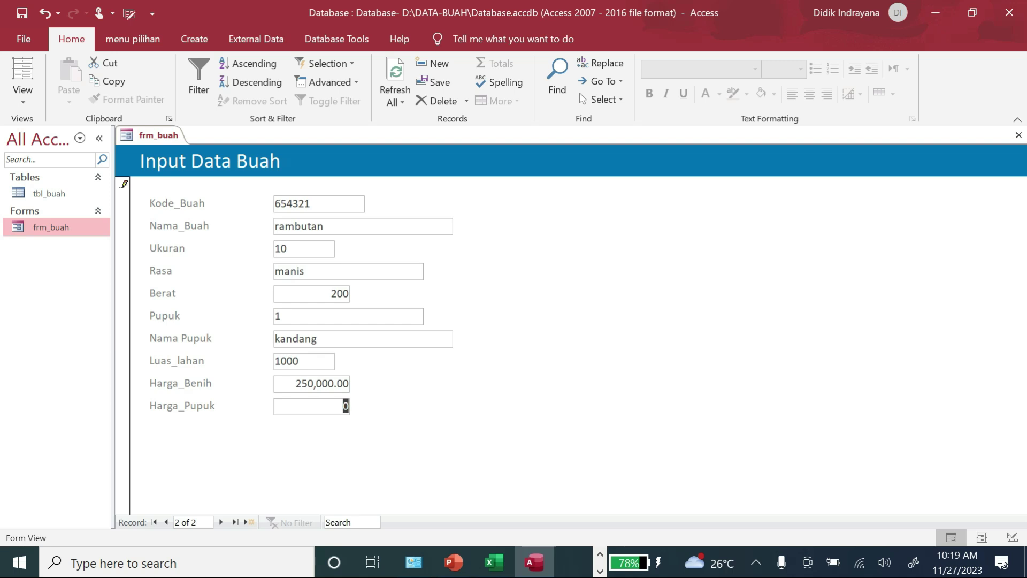
text(200000)
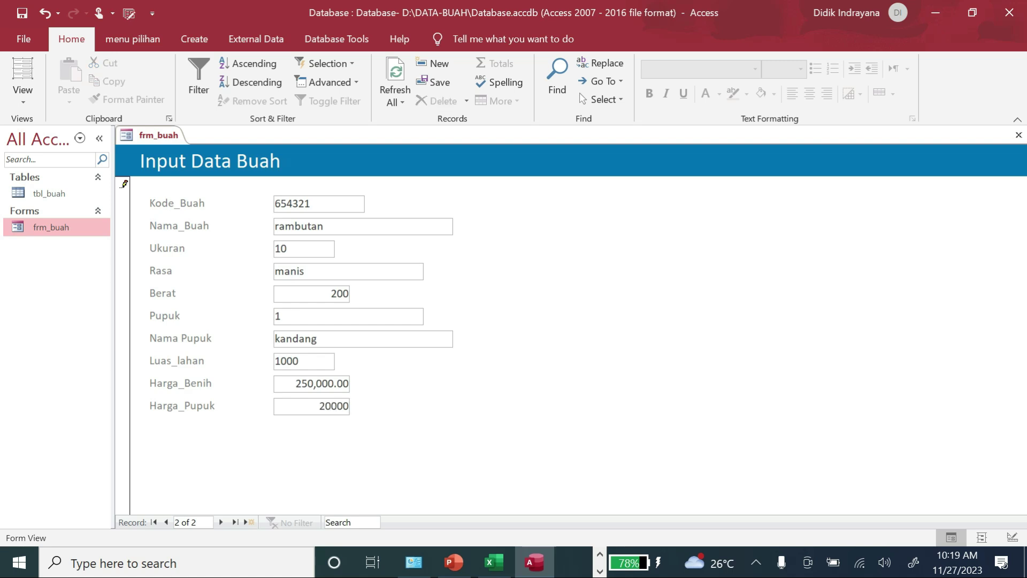
key(Tab)
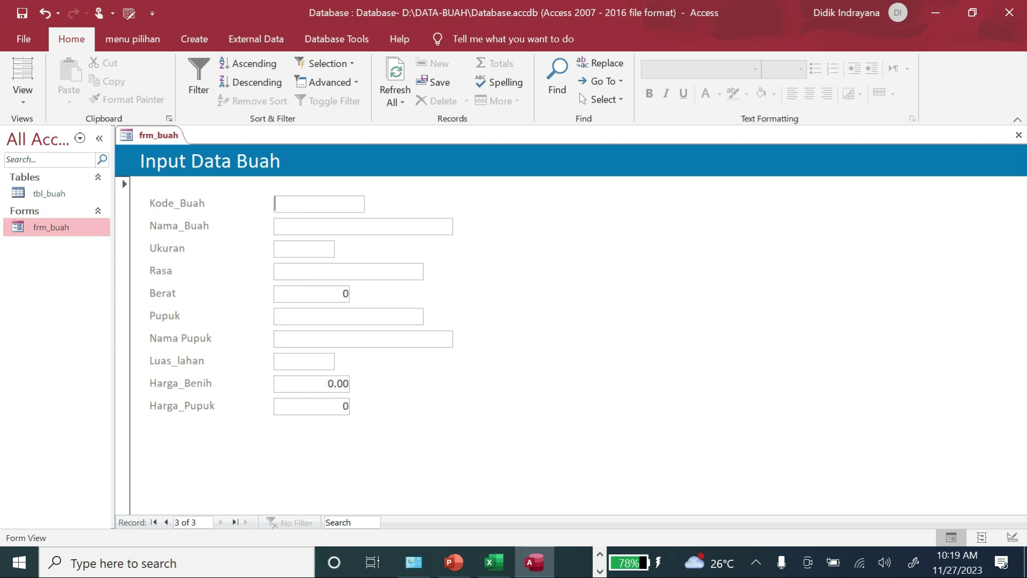
Browse back and forth through the records in frm_buah to review the entered fruit data, ending on the first record.
click(166, 522)
click(166, 522)
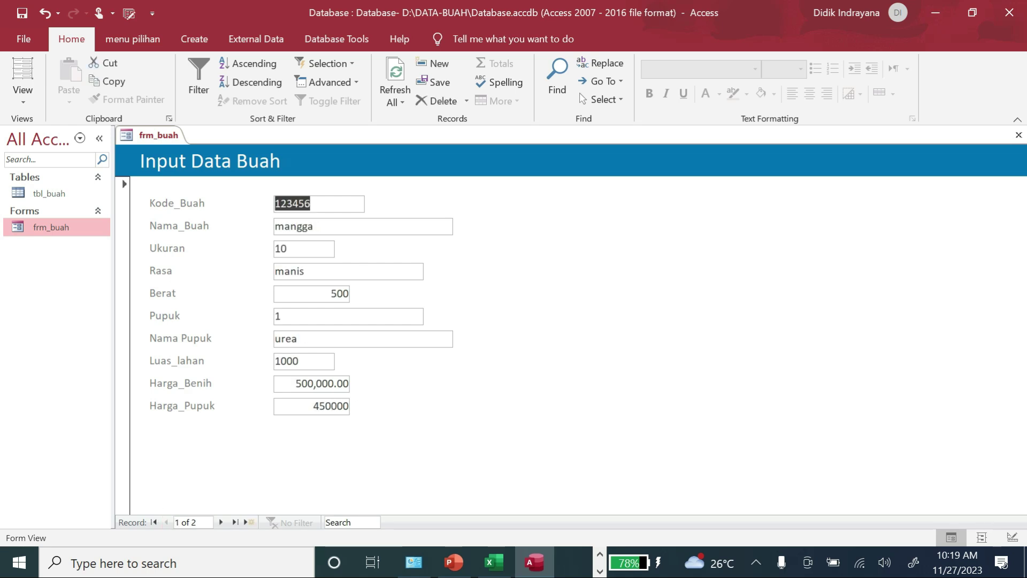
click(221, 522)
click(220, 522)
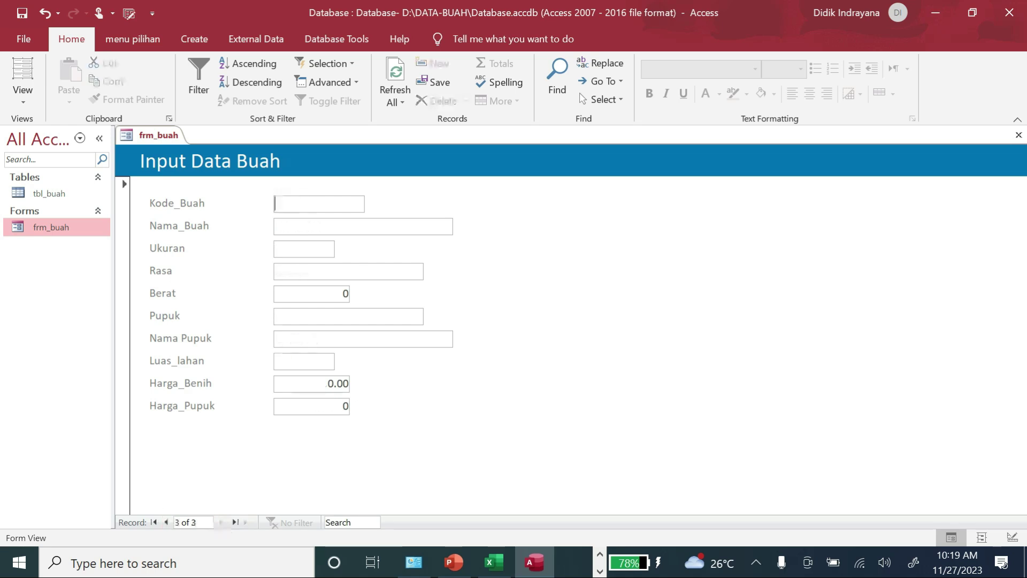
click(166, 522)
click(166, 522)
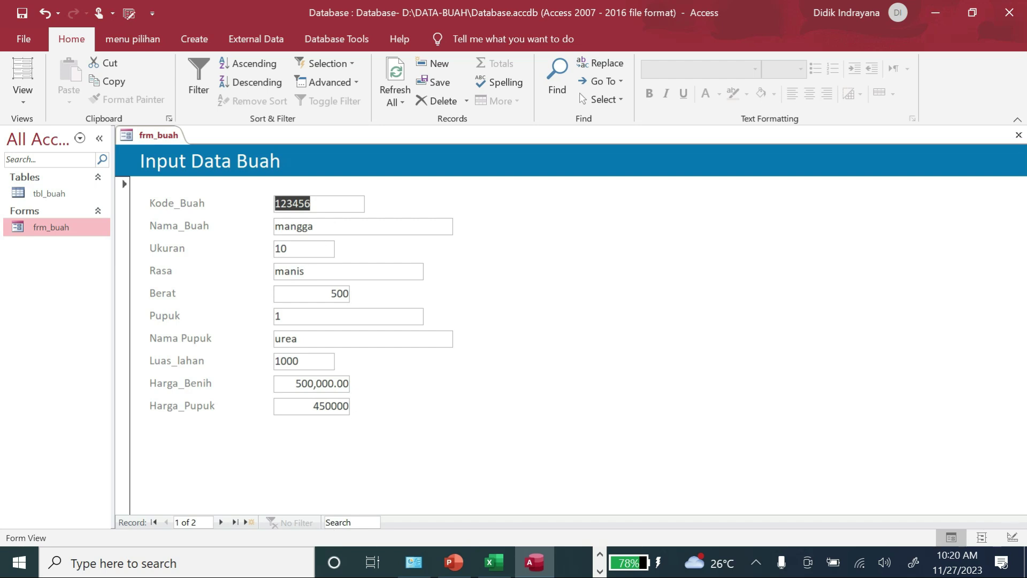
click(334, 202)
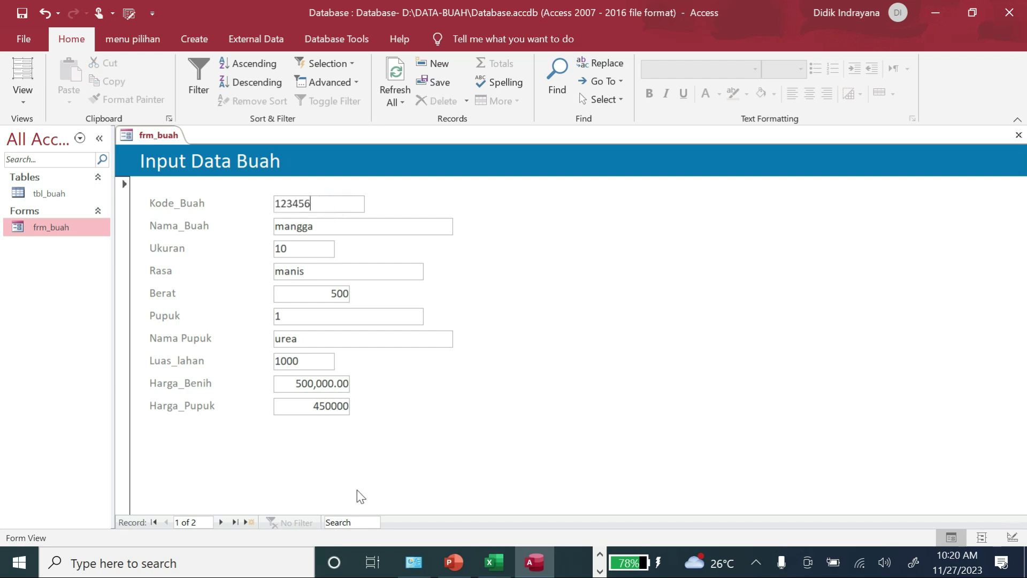
Search the frm_buah records for the code beginning 654 and for the code beginning 123.
click(351, 522)
text(654)
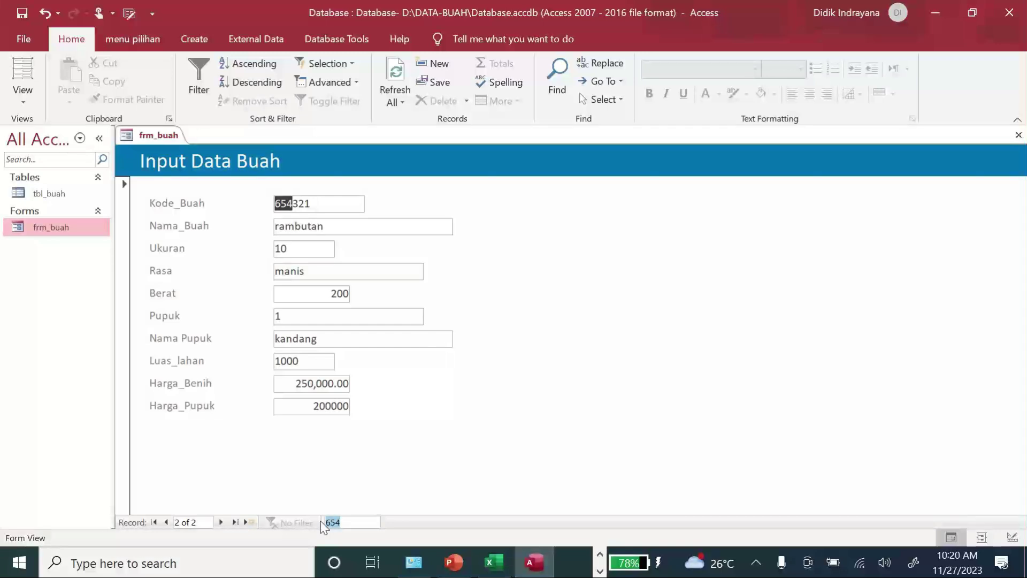
text(123)
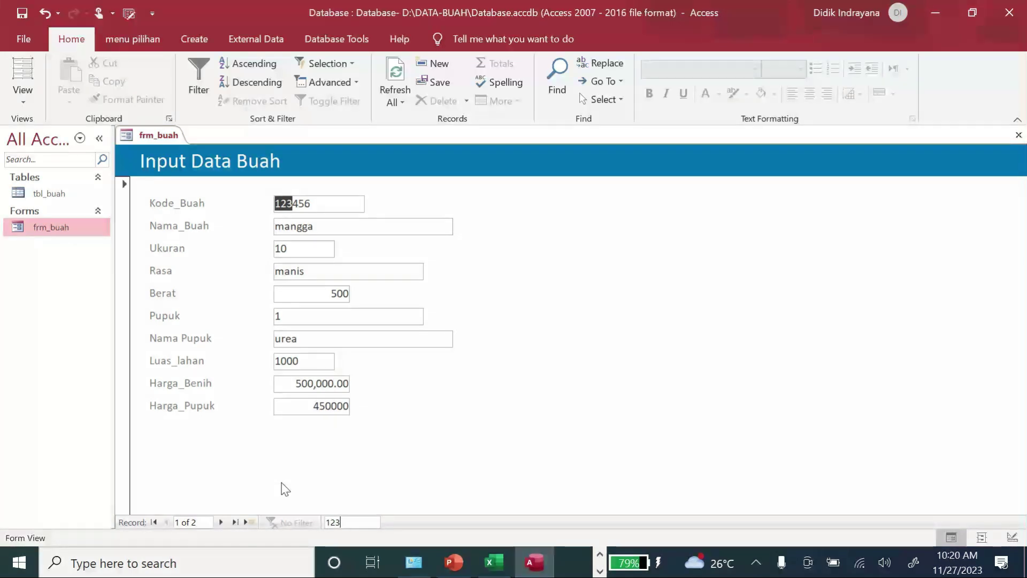
Close the form and check the stored fruit records in tbl_buah, closing the table again.
click(1019, 135)
double_click(67, 193)
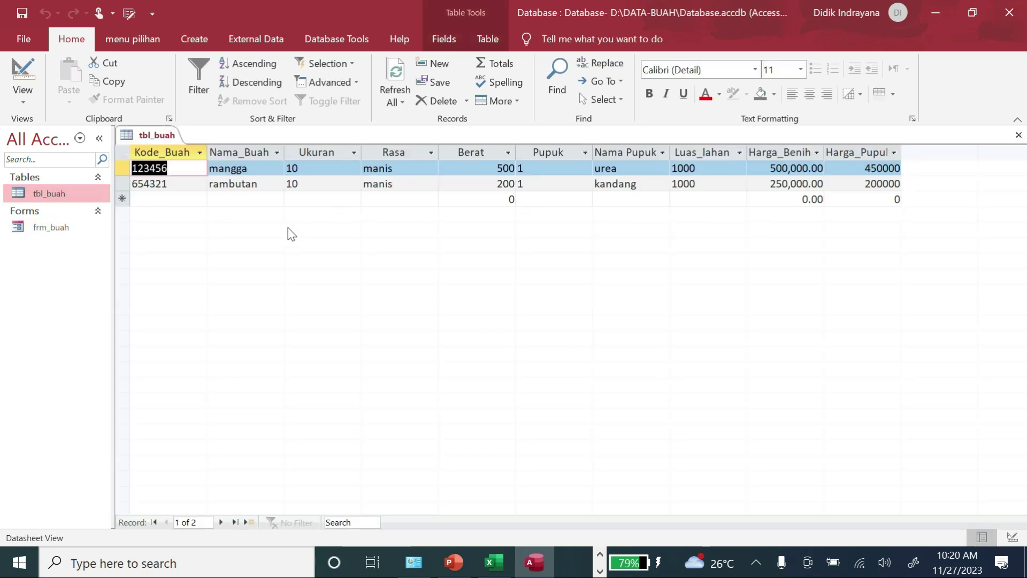
click(1019, 135)
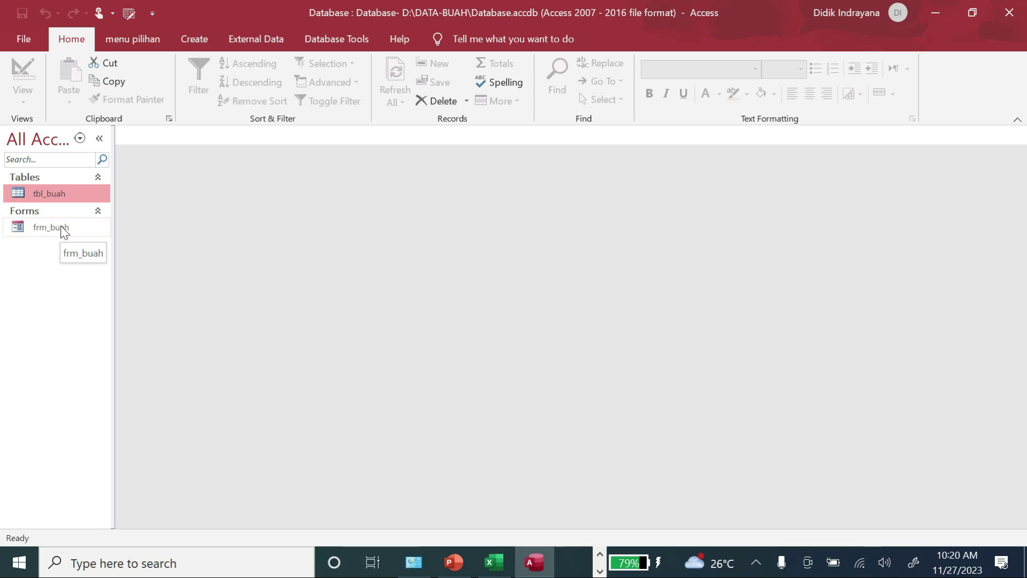
Open frm_buah in Design View and enlarge it to 6.25" wide with a Detail section about 3.71" high.
right_click(60, 227)
click(130, 276)
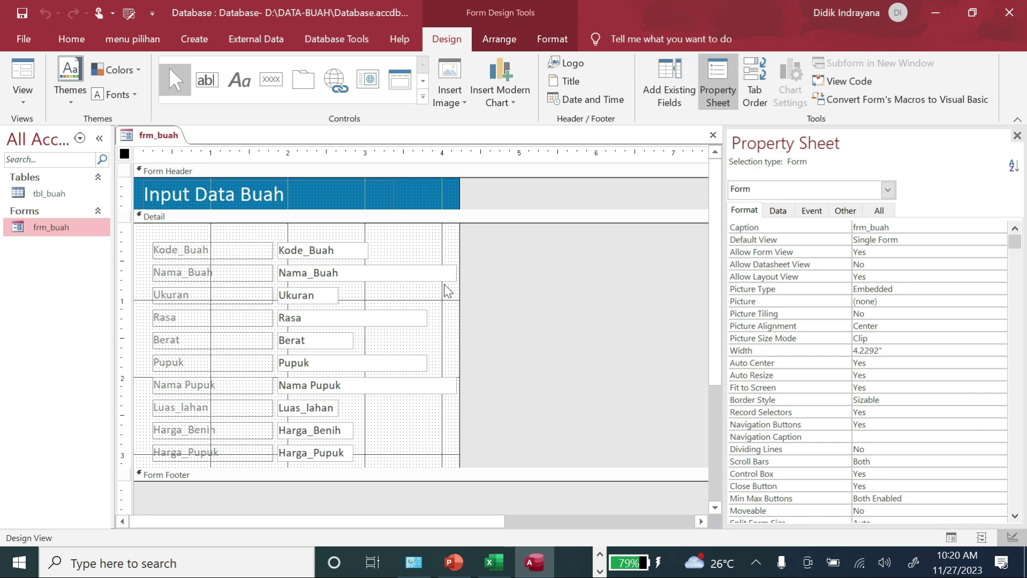
drag(461, 298, 615, 311)
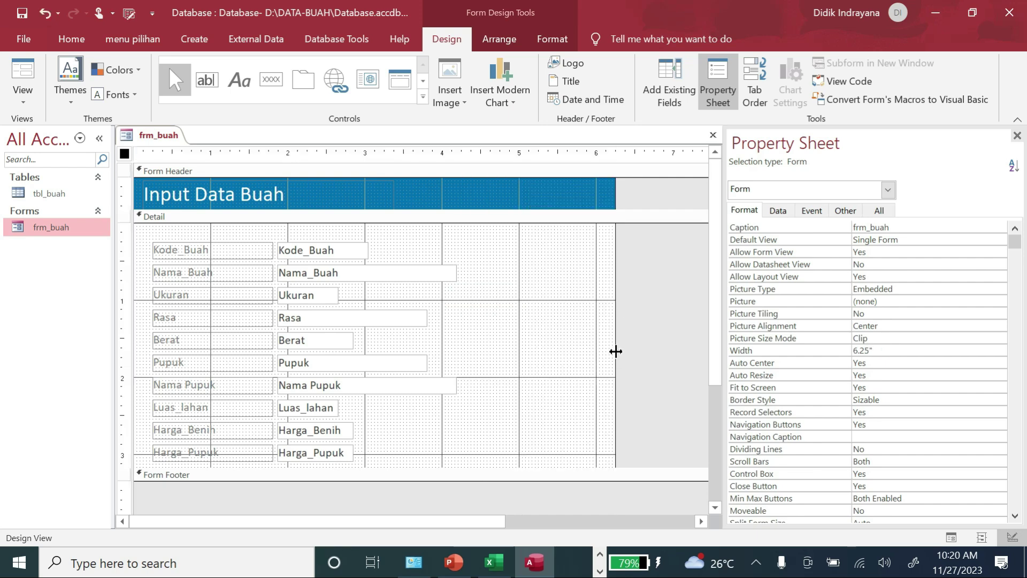
drag(575, 468, 564, 494)
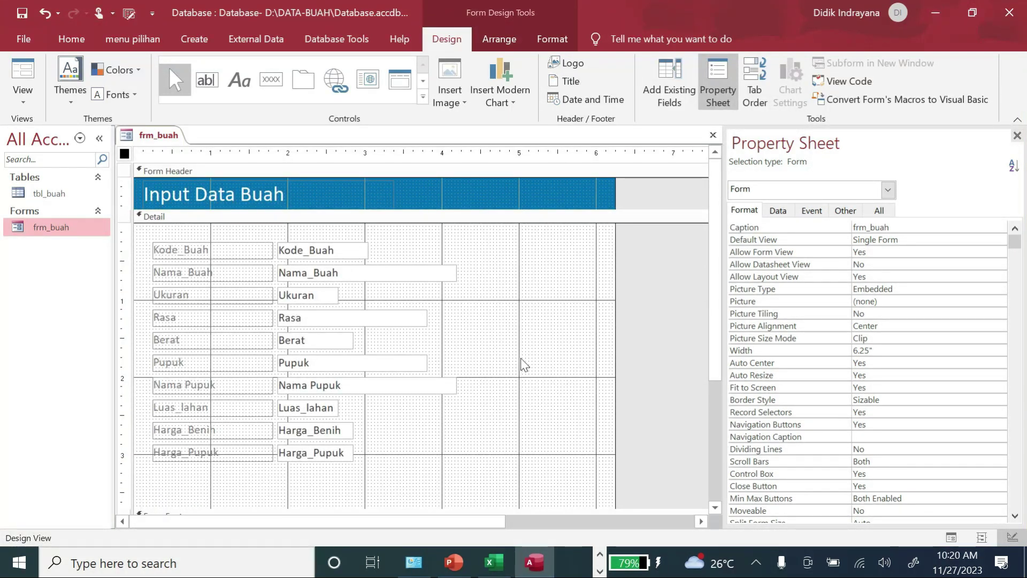
click(210, 44)
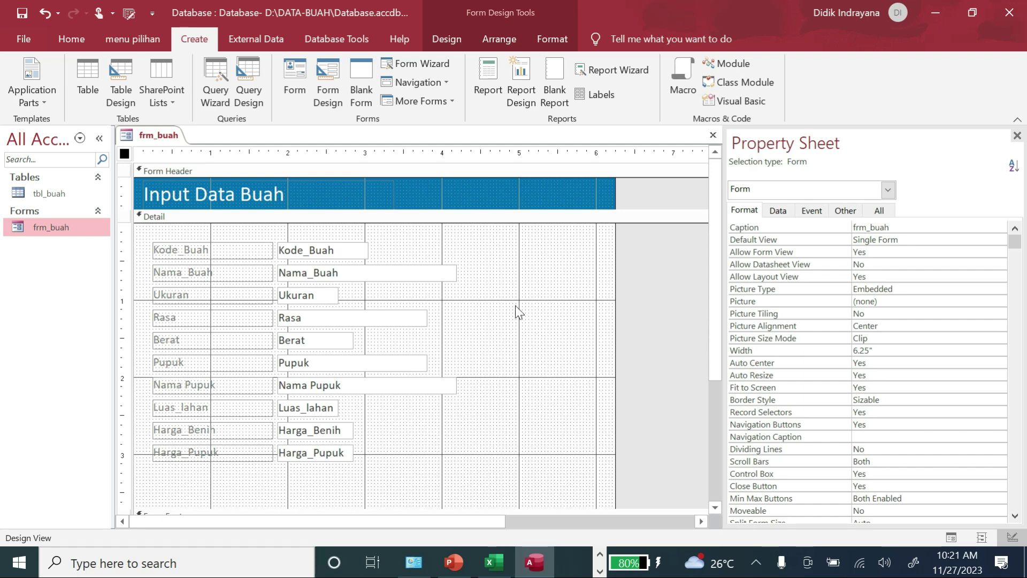
click(420, 64)
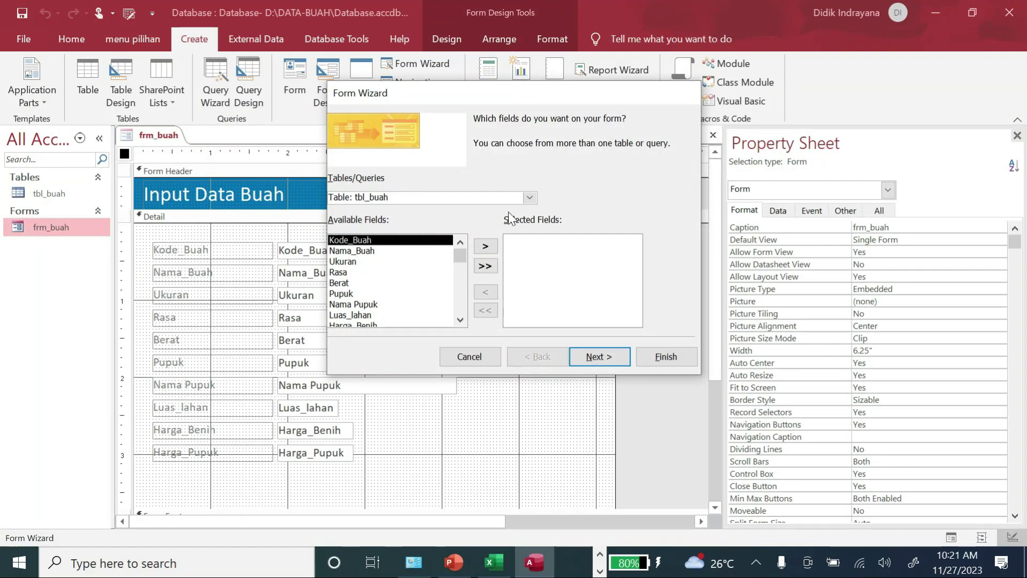
click(469, 356)
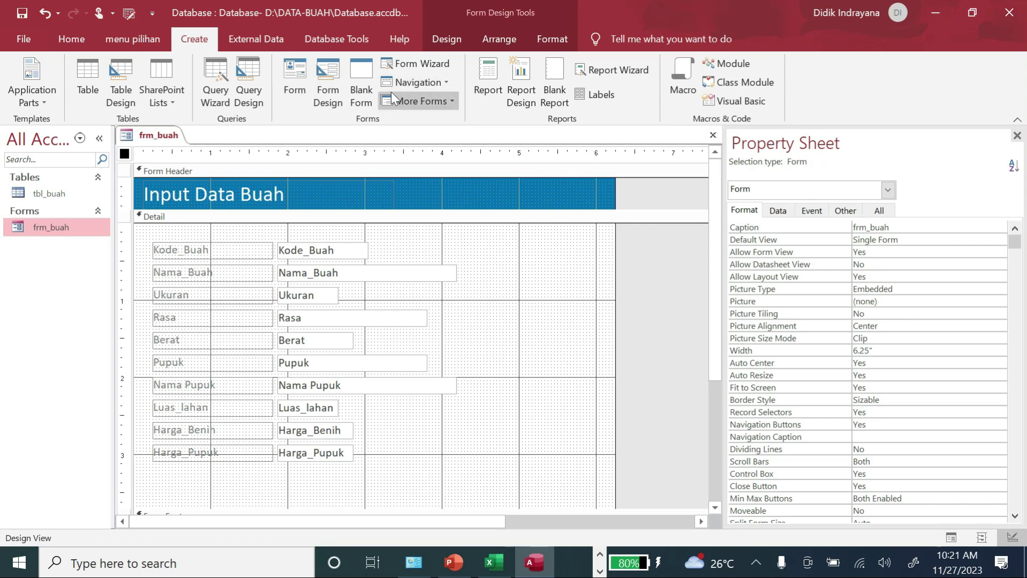
scroll(400, 85, down, 1)
scroll(400, 85, up, 1)
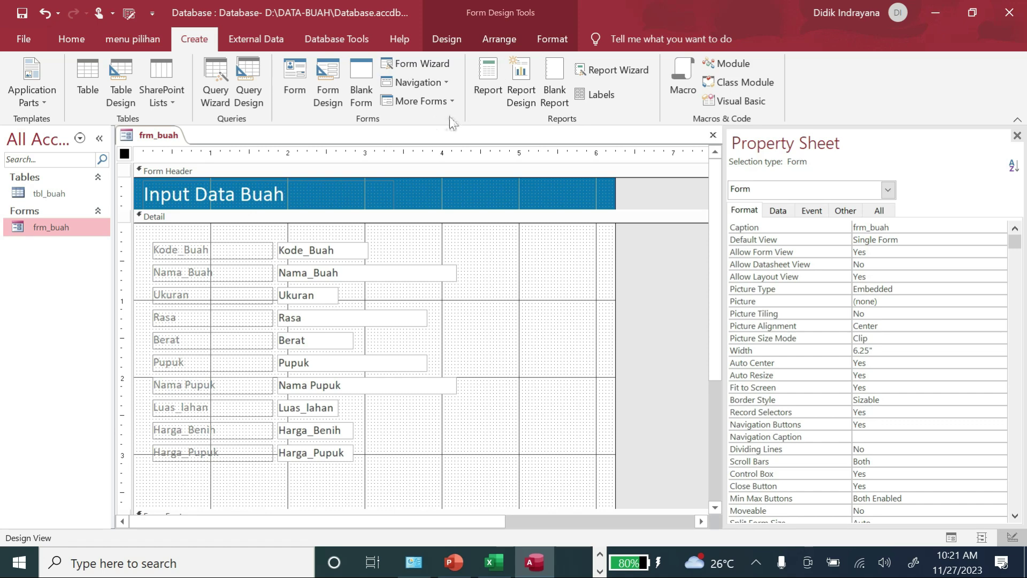
click(478, 254)
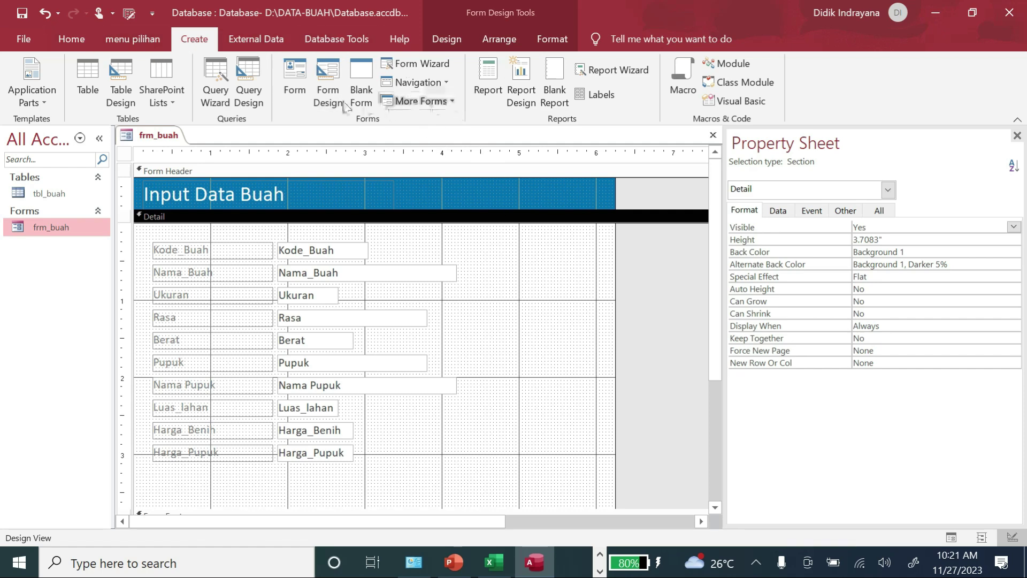
click(72, 40)
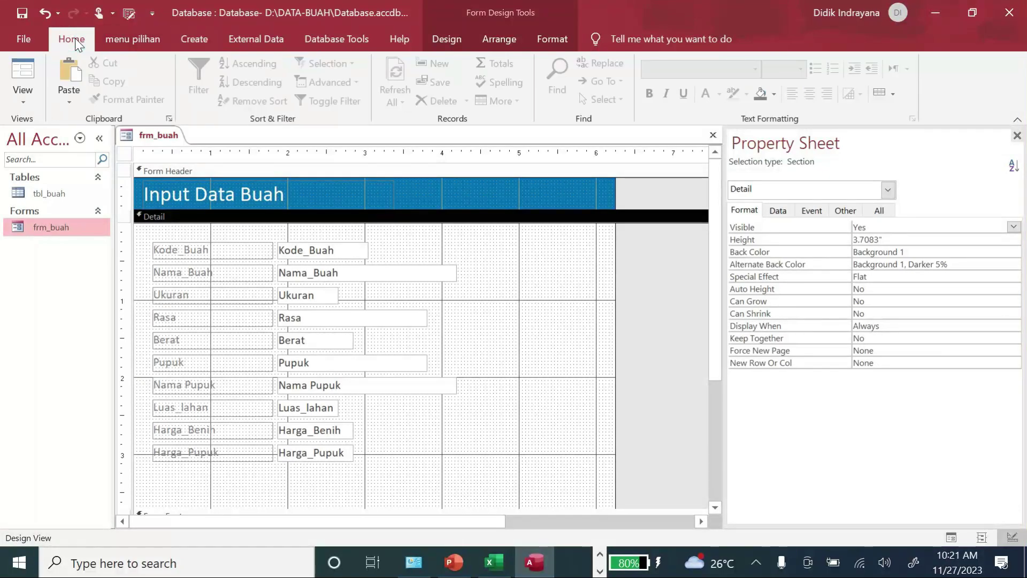
Draw a command button about 1.08" by 0.29" below the Harga_Pupuk label and assign it the Add New Record action.
click(453, 40)
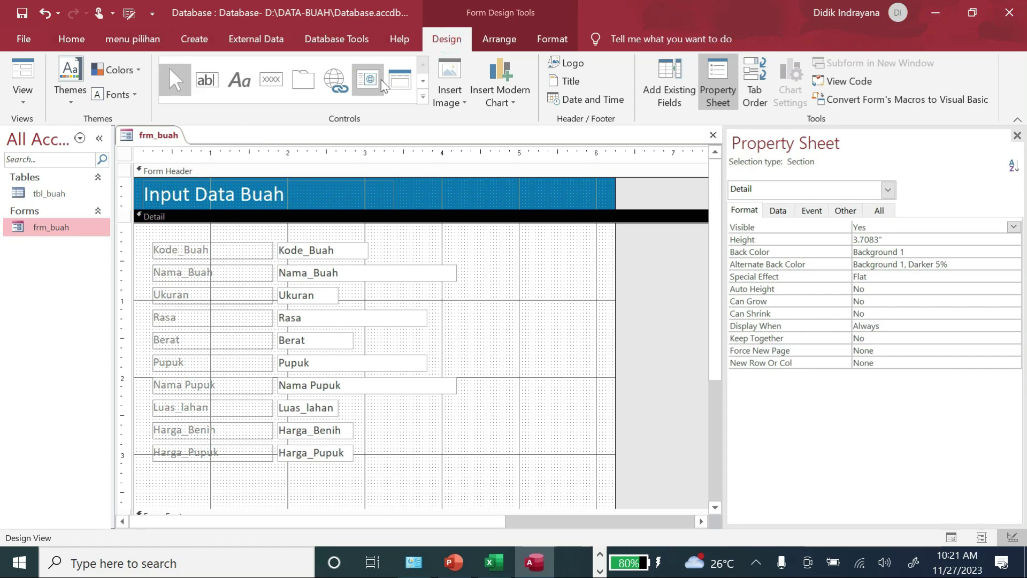
click(423, 98)
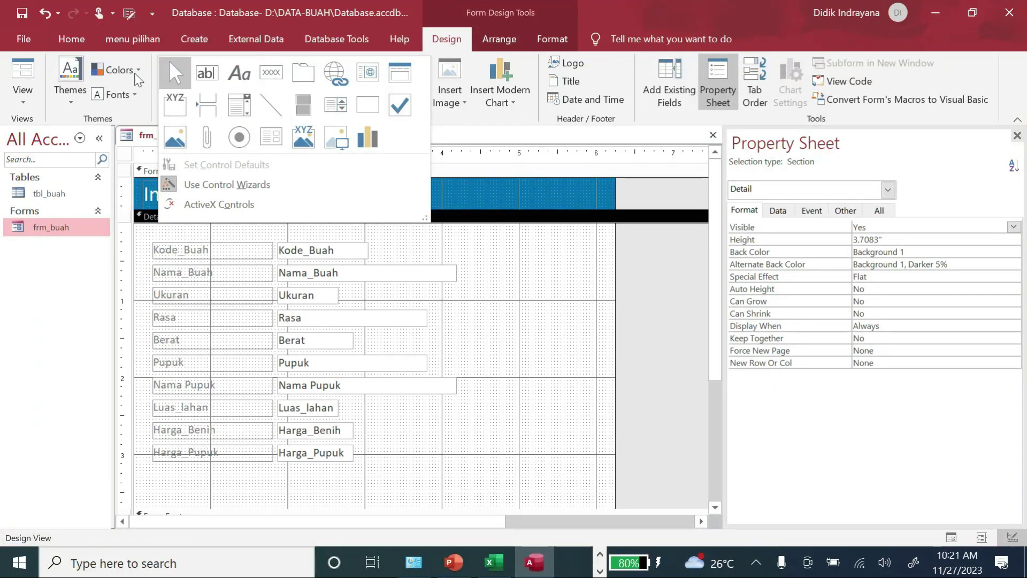
click(272, 74)
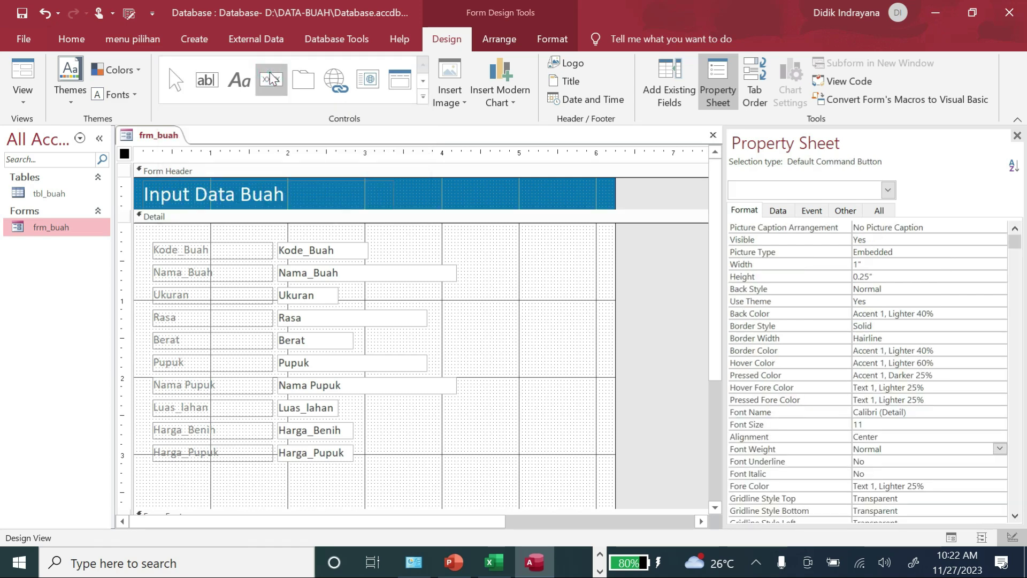
drag(153, 471, 236, 493)
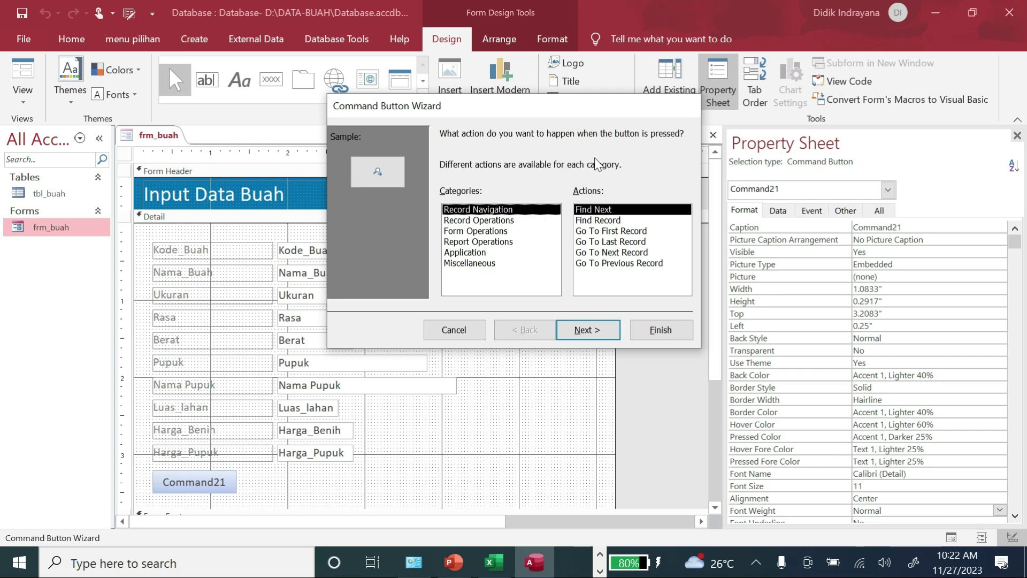
click(507, 220)
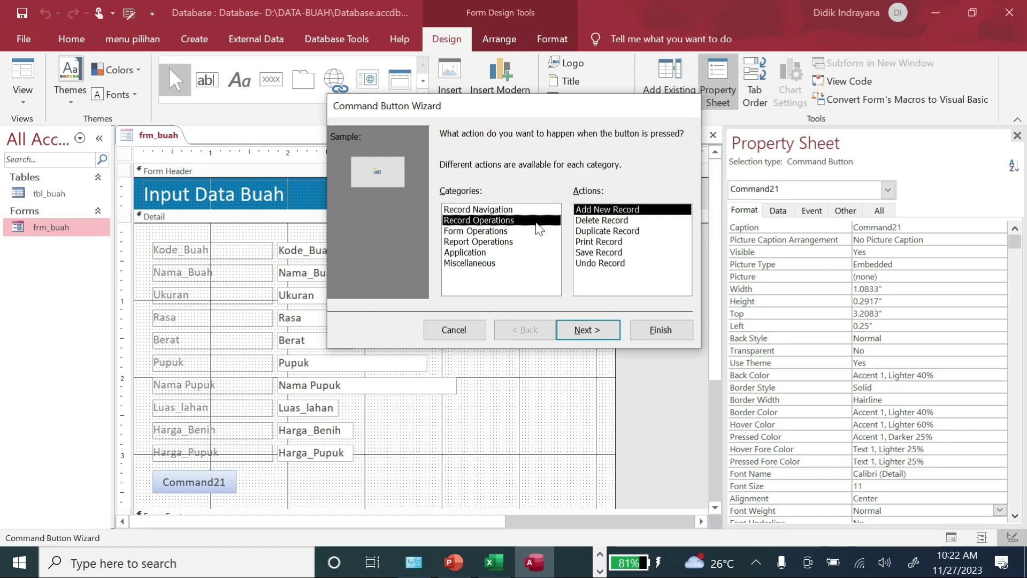
click(589, 330)
Give the add-record button the text Tambah Data instead of a picture, and finish creating it.
click(455, 226)
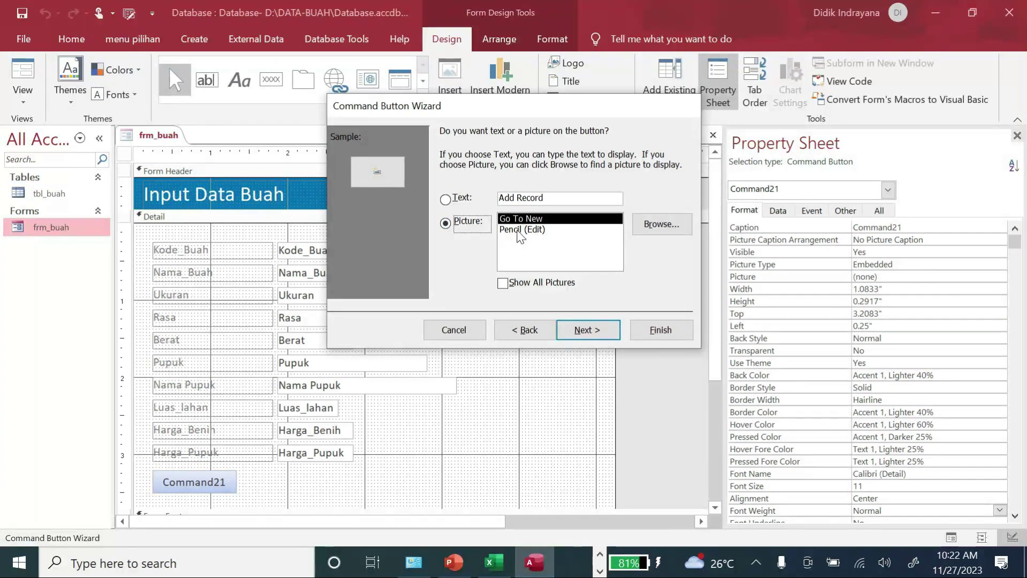
click(451, 202)
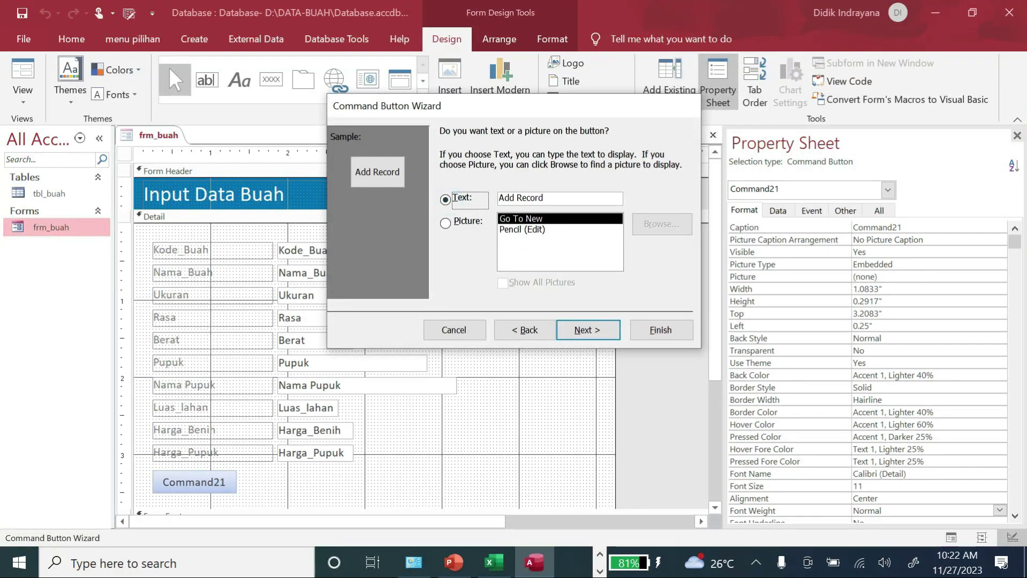
drag(559, 198, 497, 206)
text(T)
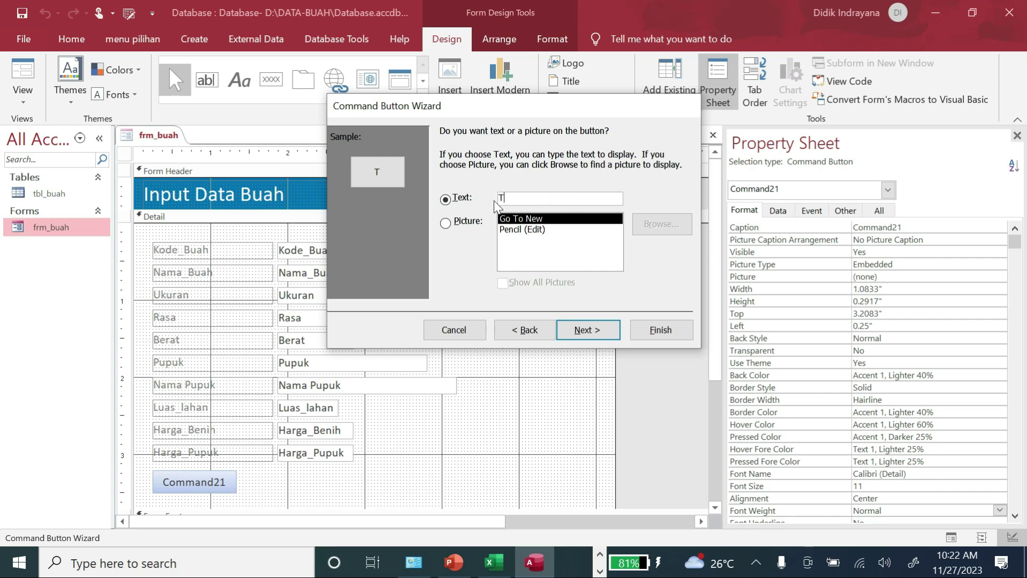
text(ma)
key(BackSpace)
key(BackSpace)
text(ambah Data)
click(578, 330)
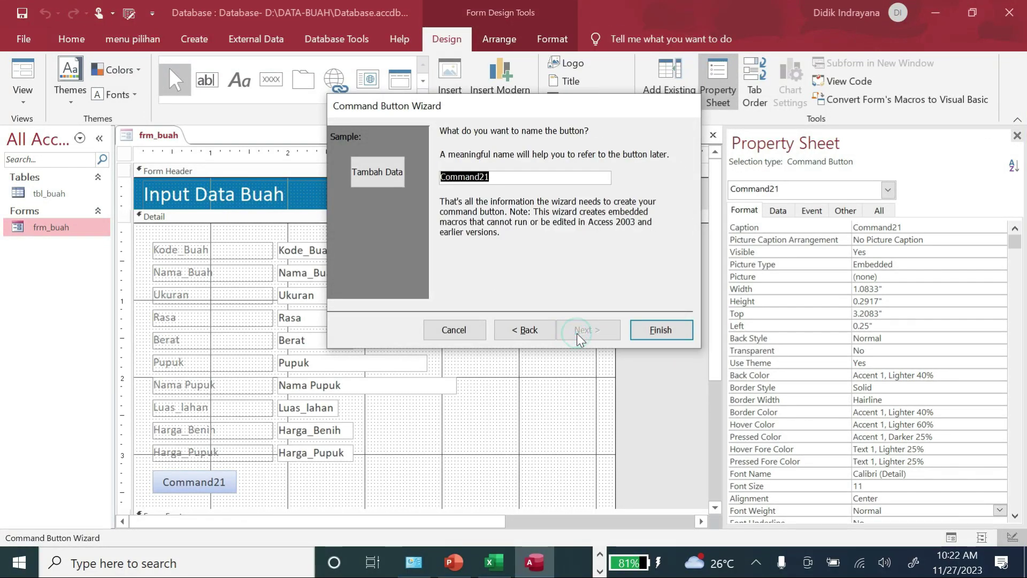
click(652, 331)
Nudge the Tambah Data button slightly down to a top position of about 3.25".
click(282, 480)
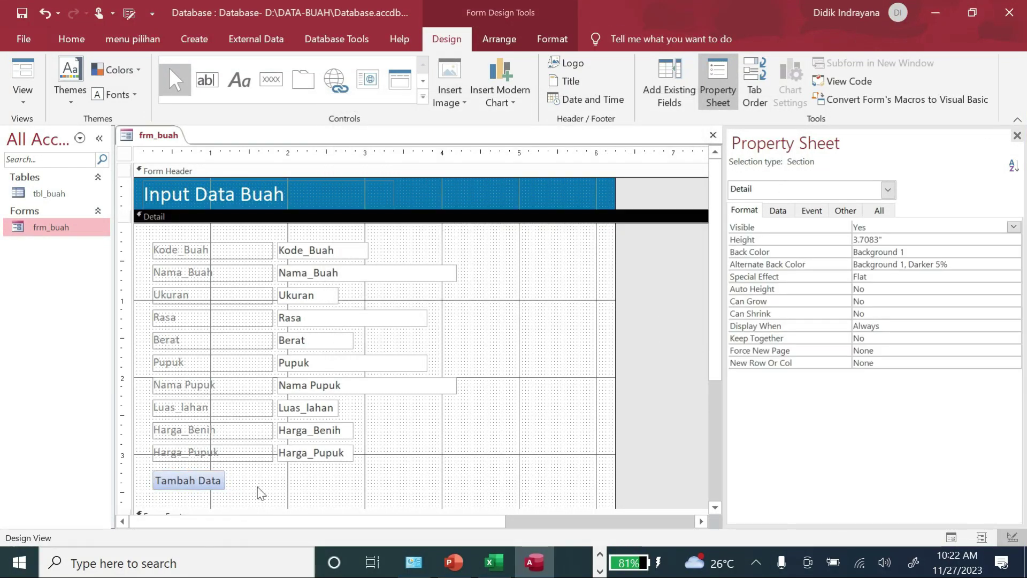
click(199, 484)
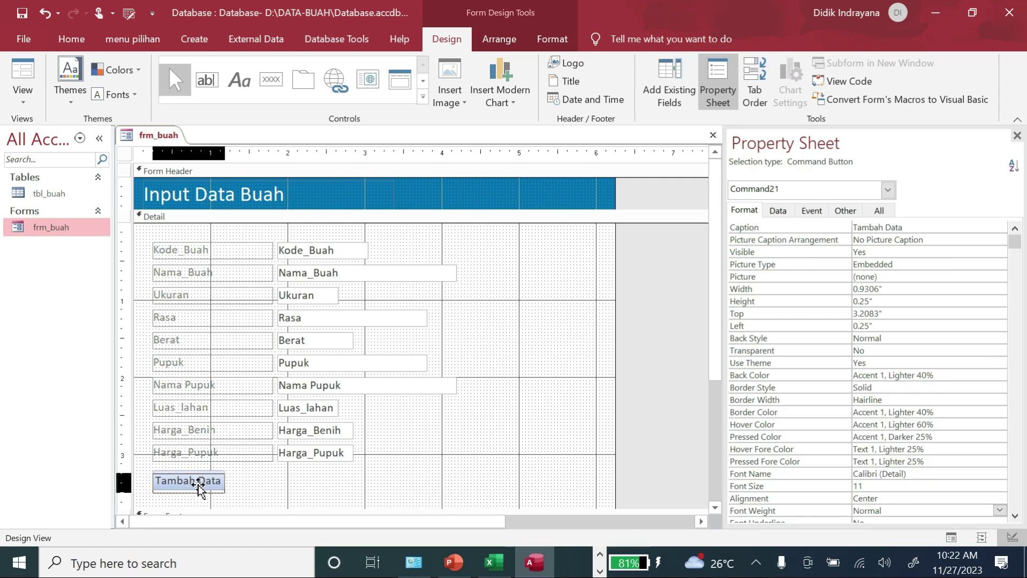
click(264, 485)
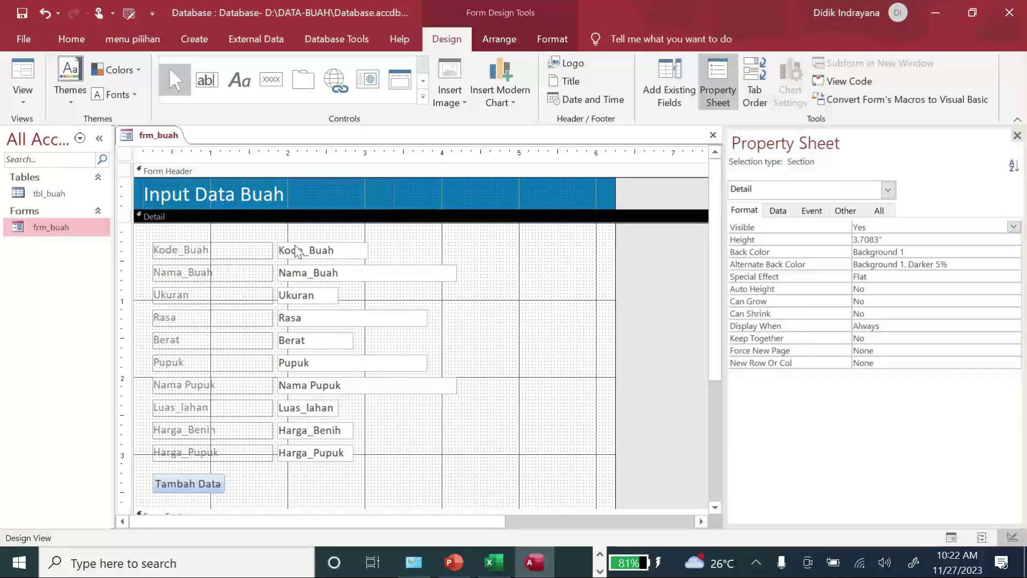
Draw a second command button about 1.04" by 0.25" beside Tambah Data and assign it the Save Record action.
click(271, 80)
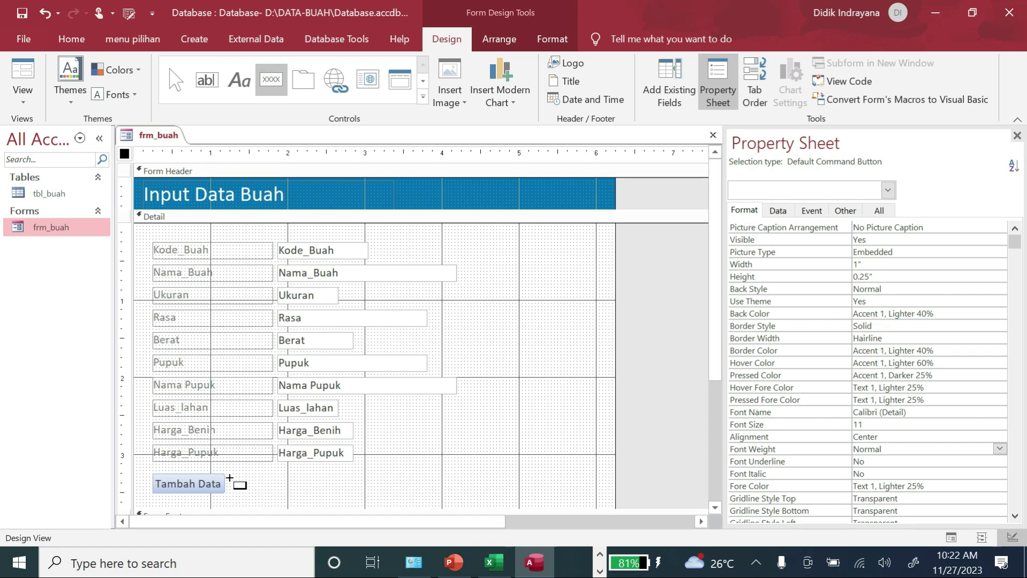
drag(231, 478, 309, 493)
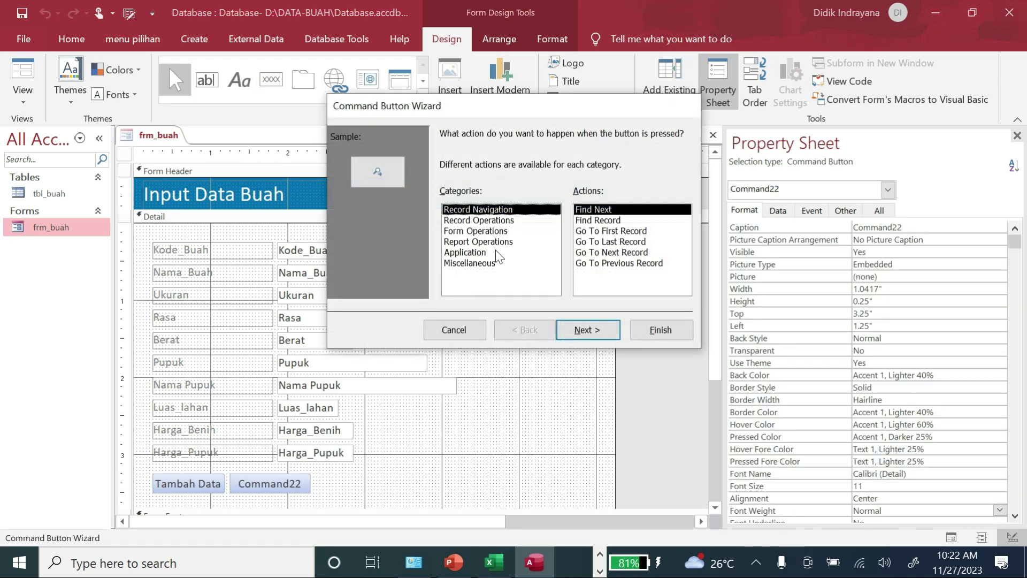
click(505, 221)
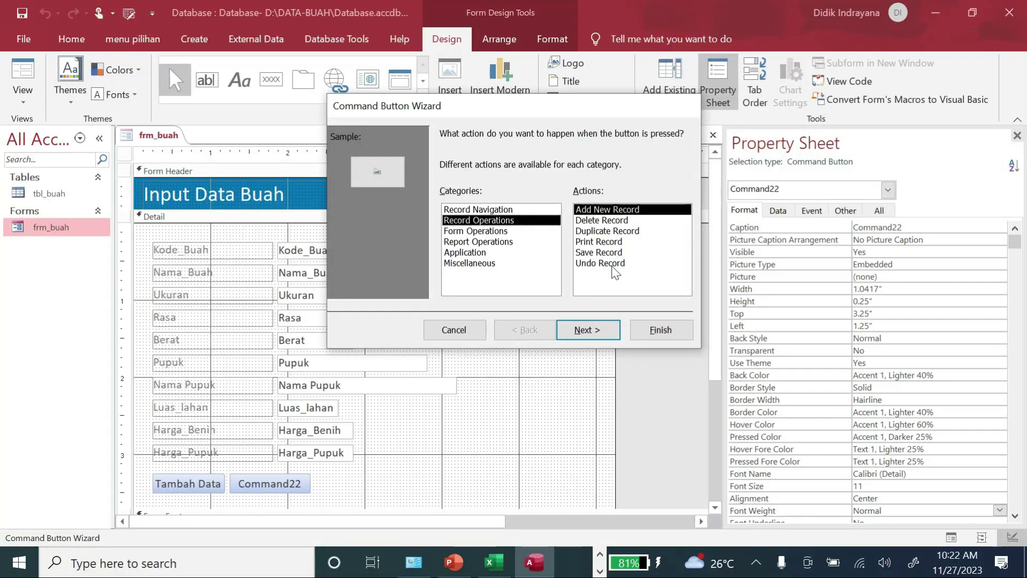
click(610, 253)
click(588, 329)
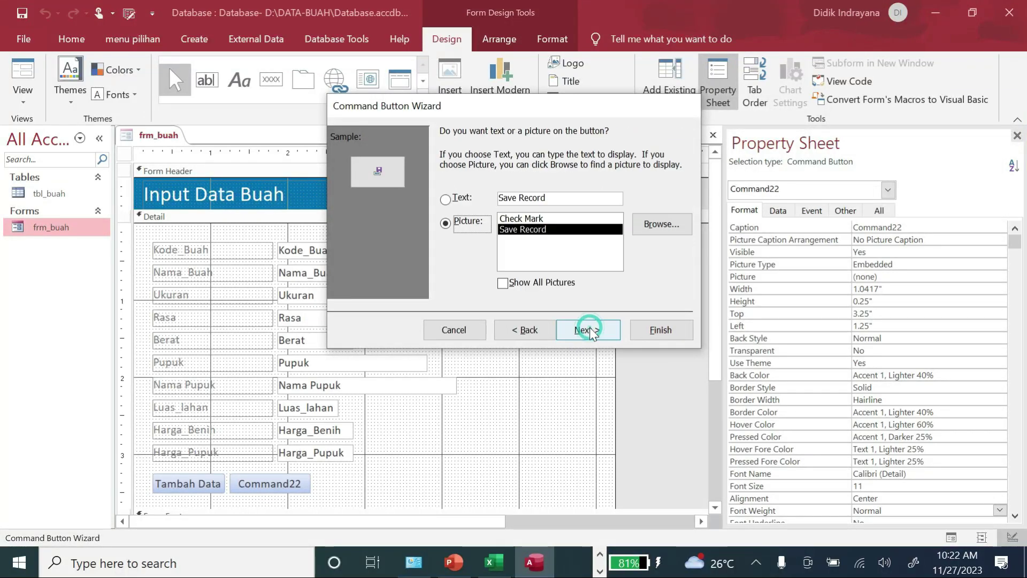
Give the save-record button the text Simpan instead of a picture, and finish creating it.
click(445, 199)
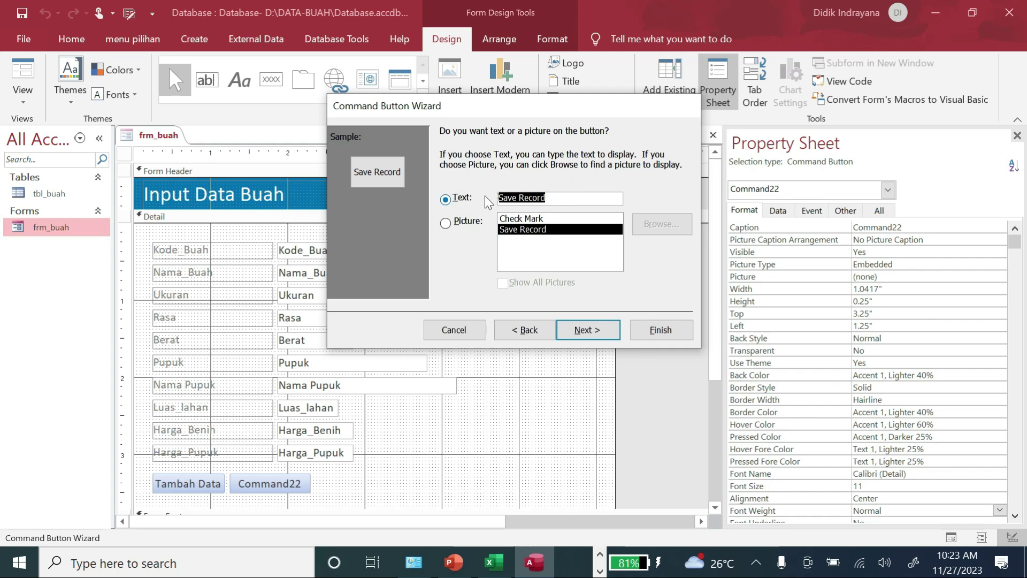
text(Simpan)
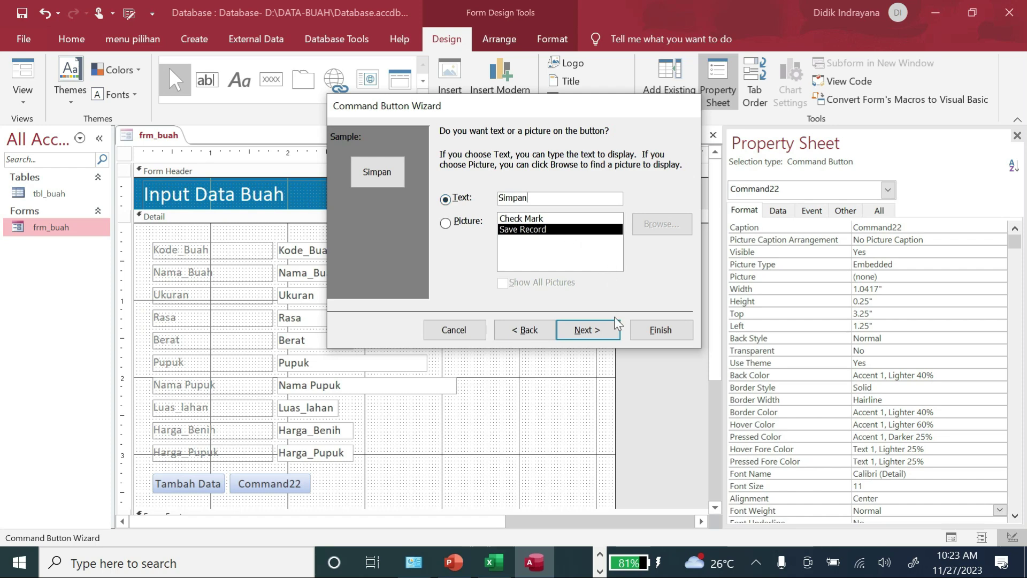
click(599, 329)
click(662, 332)
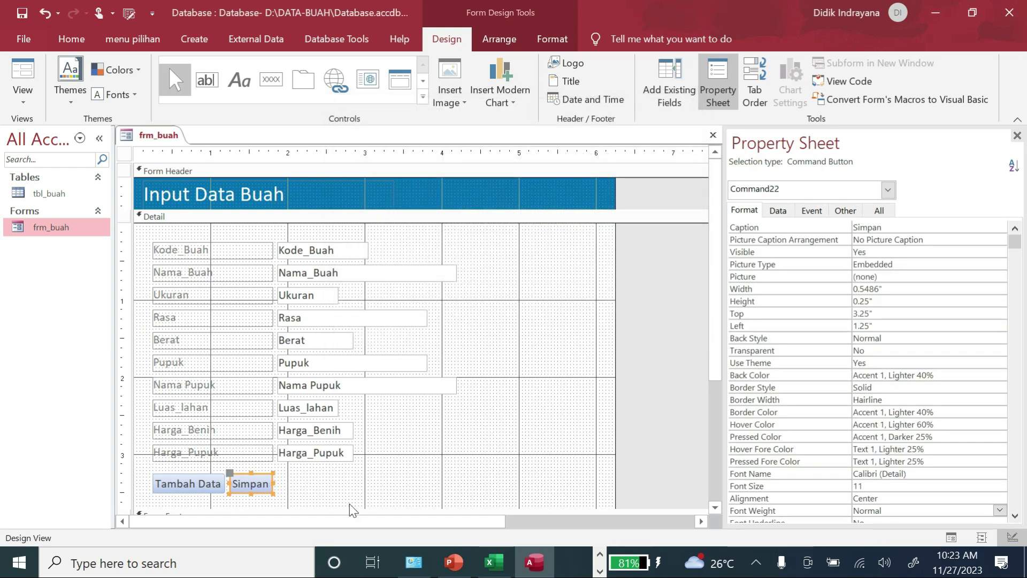
Widen the Simpan button to about 0.92" and keep it aligned in the row with Tambah Data.
click(343, 504)
drag(249, 492, 171, 515)
scroll(321, 471, down, 3)
drag(194, 427, 267, 407)
click(289, 414)
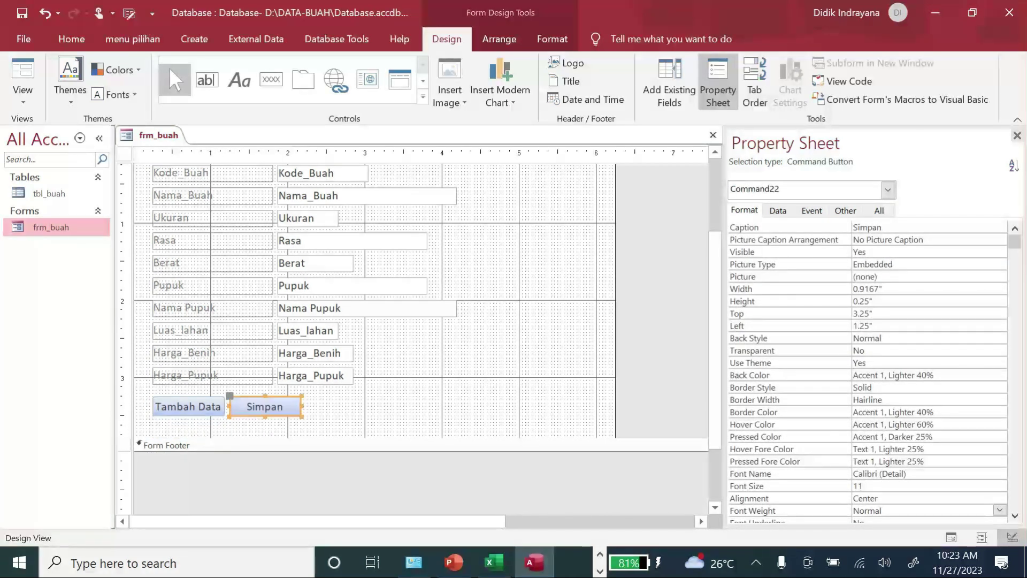
click(415, 410)
Draw a third command button about 1.13" by 0.25" beside Simpan and assign it the Delete Record action from Record Operations.
click(271, 79)
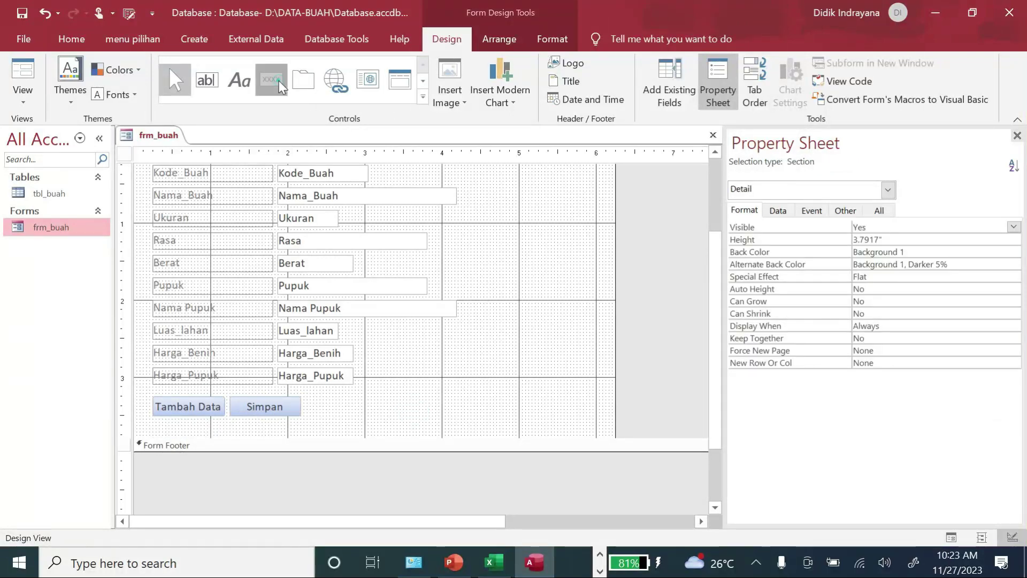
drag(327, 403, 413, 421)
click(507, 223)
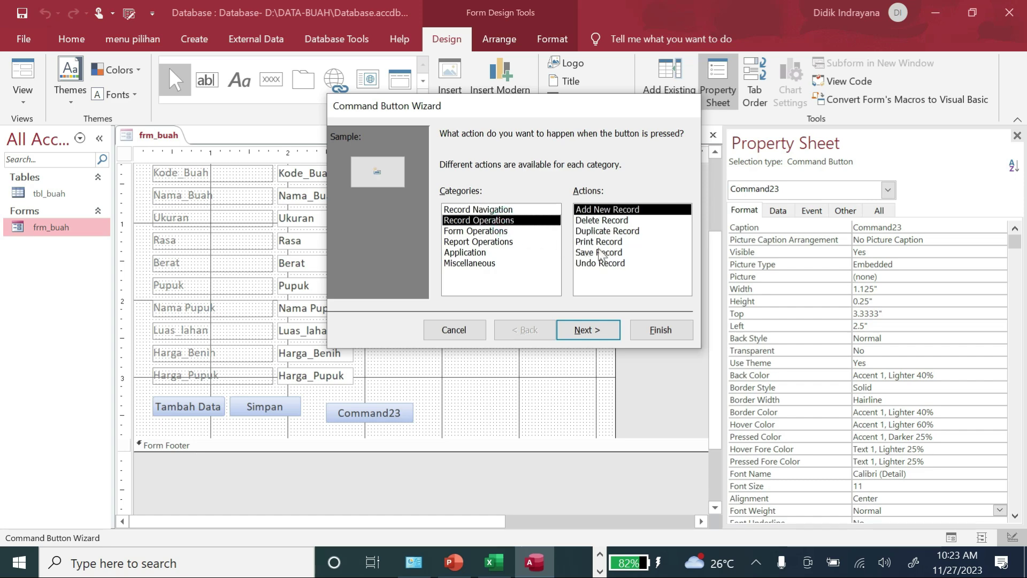
click(601, 220)
click(585, 330)
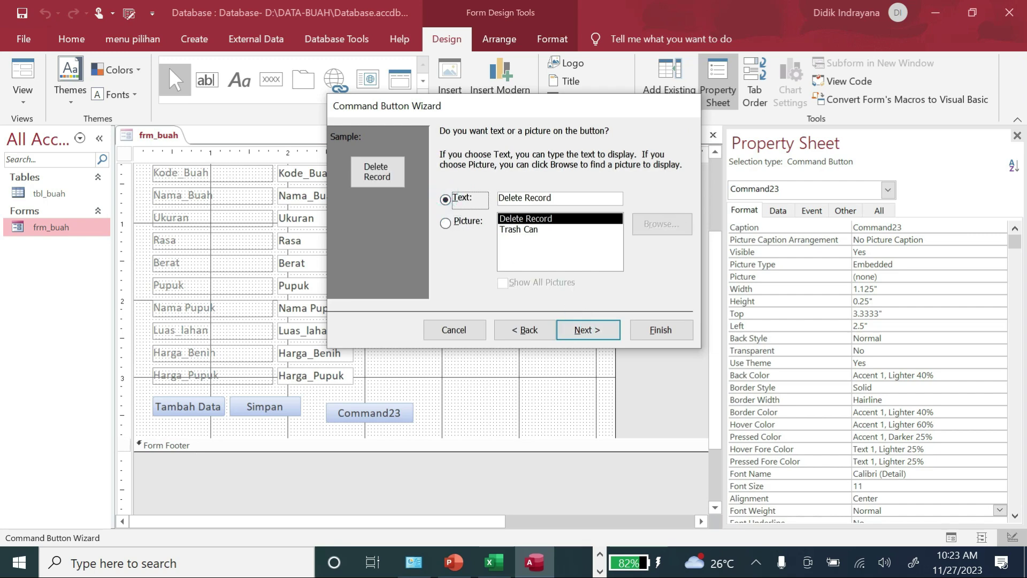
Give the delete-record button the text Hapus and finish creating it.
drag(561, 195, 473, 194)
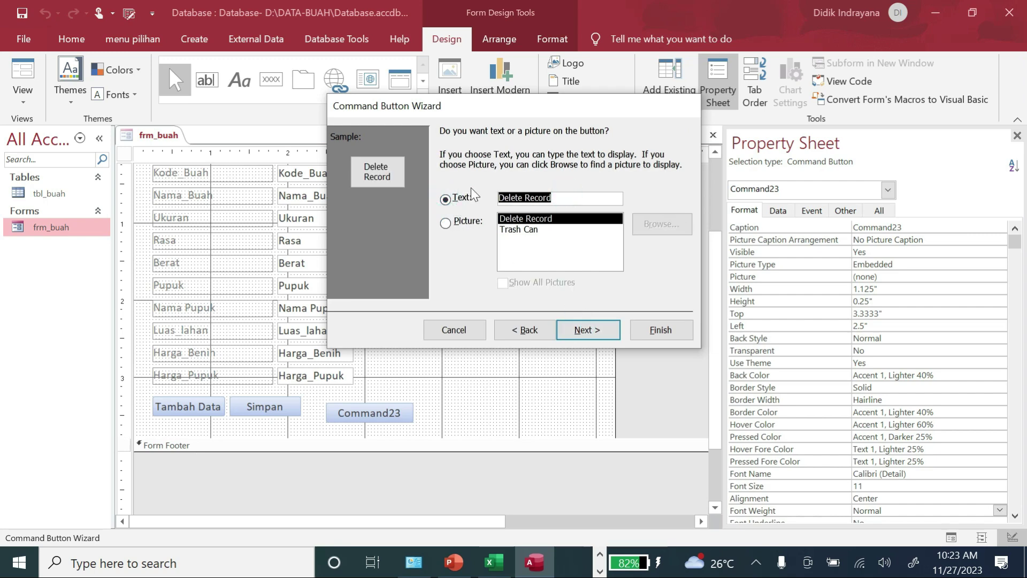
text(Hapus)
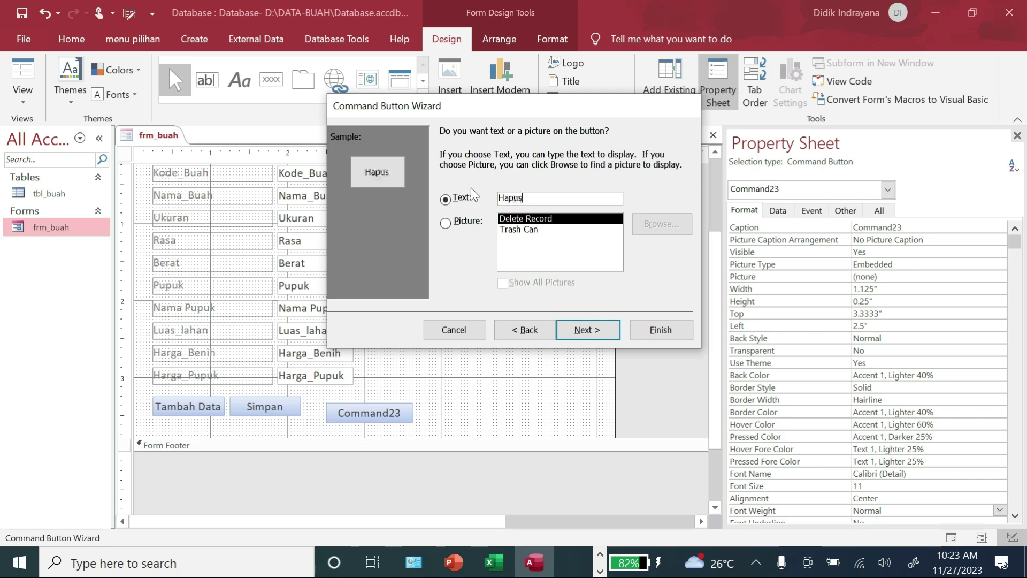
click(577, 330)
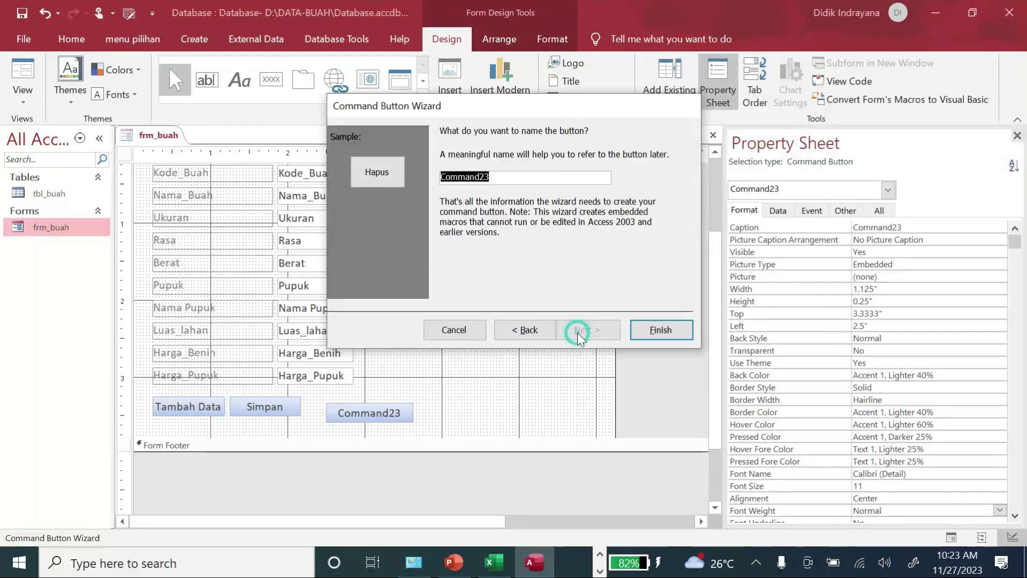
click(667, 327)
Align the Hapus button in the row beside Simpan at left 2.25" and top 3.25", with a width of about 0.96".
click(462, 407)
drag(358, 413, 329, 410)
click(375, 406)
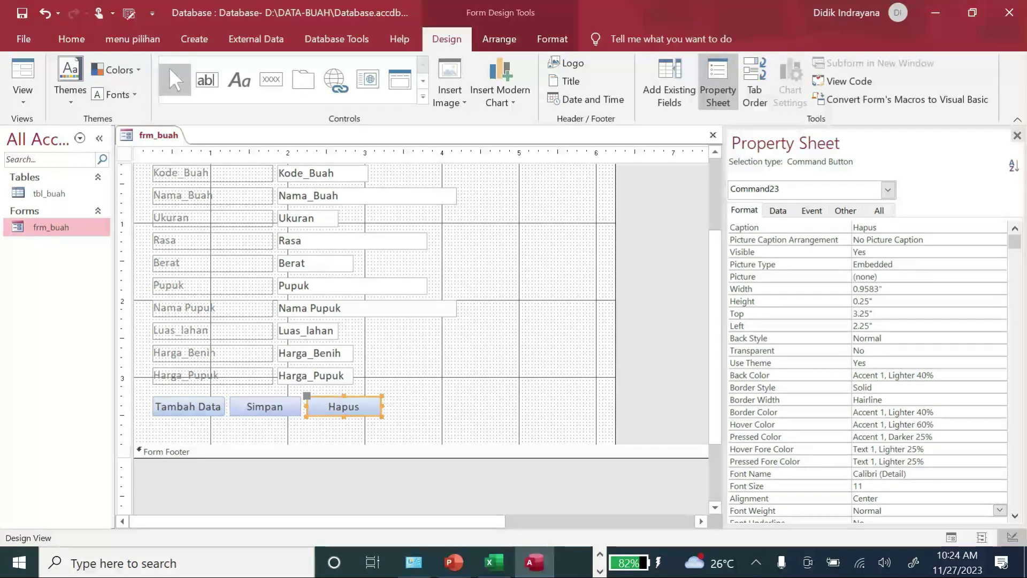
click(434, 414)
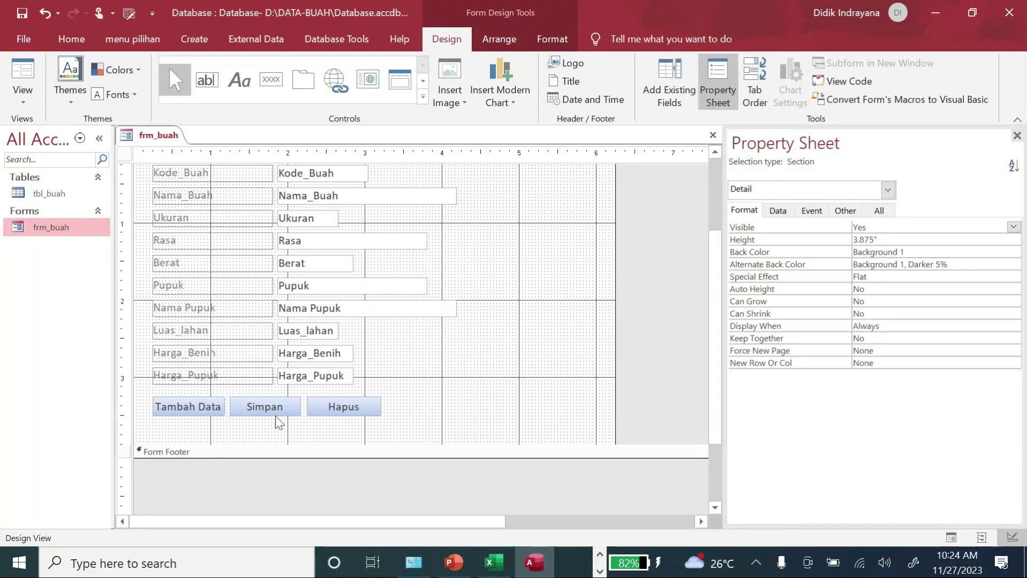
Draw a fourth command button about 1.04" by 0.29" beside Hapus and assign it the Find Record action.
click(271, 79)
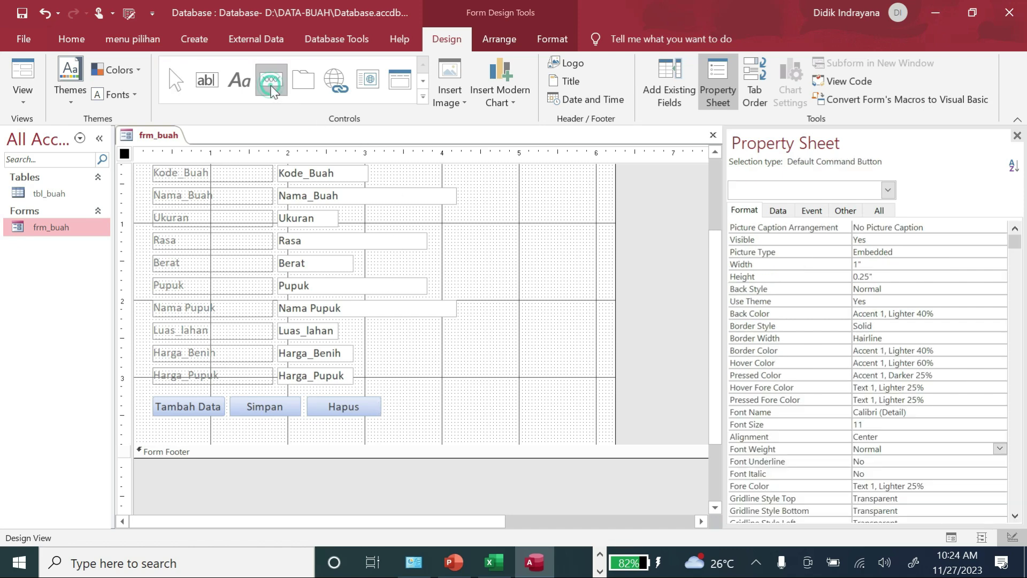
drag(390, 398, 471, 422)
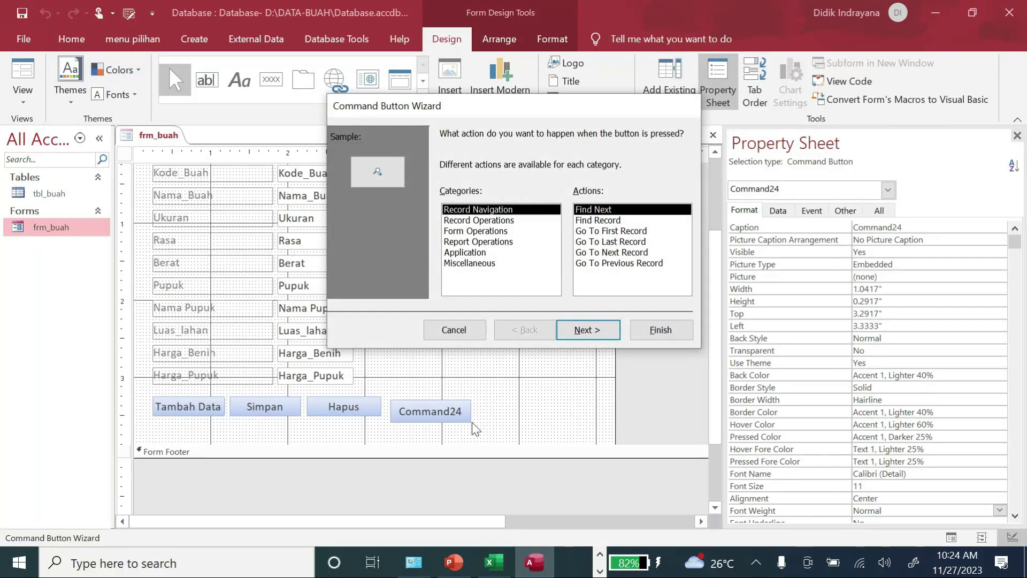
click(613, 221)
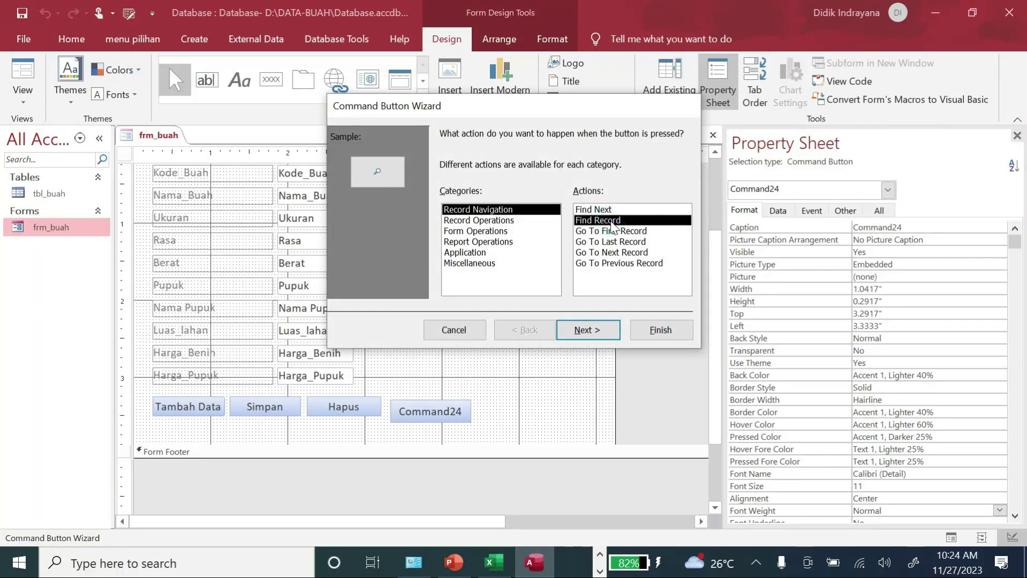
click(607, 211)
click(609, 220)
click(609, 331)
Give the find-record button the text Cari Data instead of a picture, and finish creating it.
click(479, 199)
drag(570, 198, 481, 193)
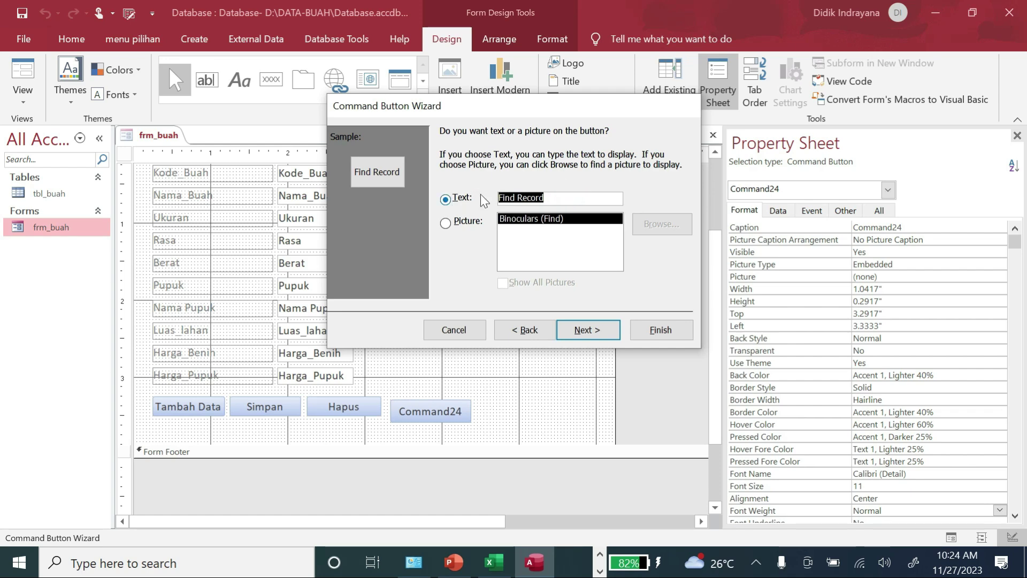
text(Cari Data)
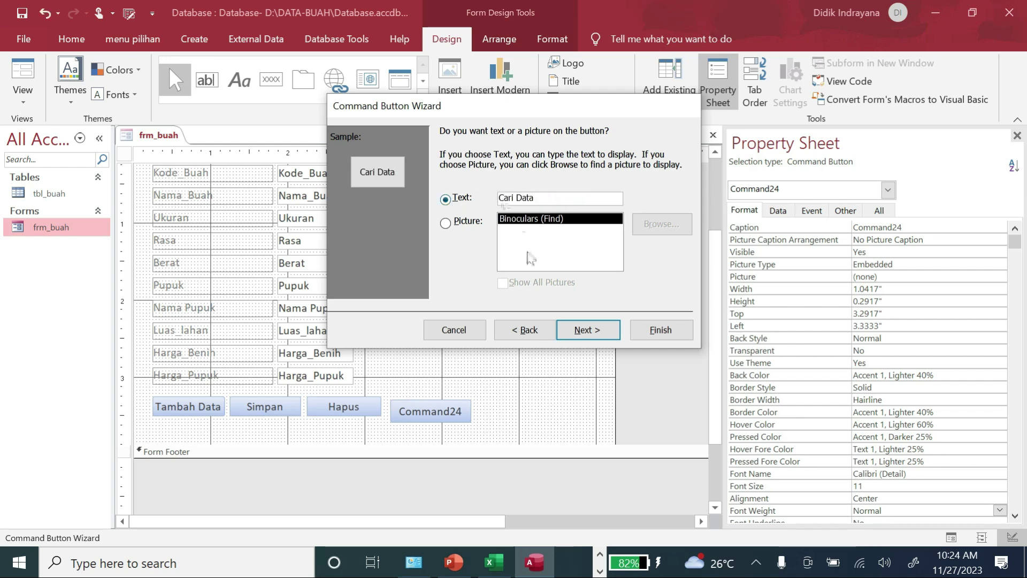
click(580, 330)
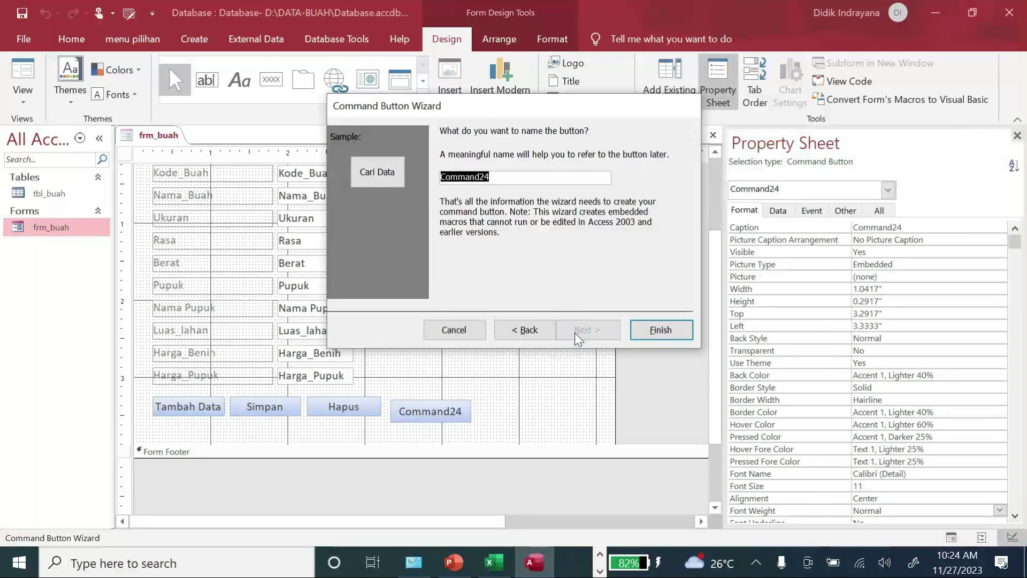
click(661, 329)
Resize and align the Cari Data button so it sits in the row beside Hapus with matching height and spacing.
click(530, 425)
mouse_move(428, 412)
mouse_down()
mouse_move(340, 430)
mouse_move(378, 432)
mouse_move(434, 410)
mouse_up()
click(415, 422)
click(563, 373)
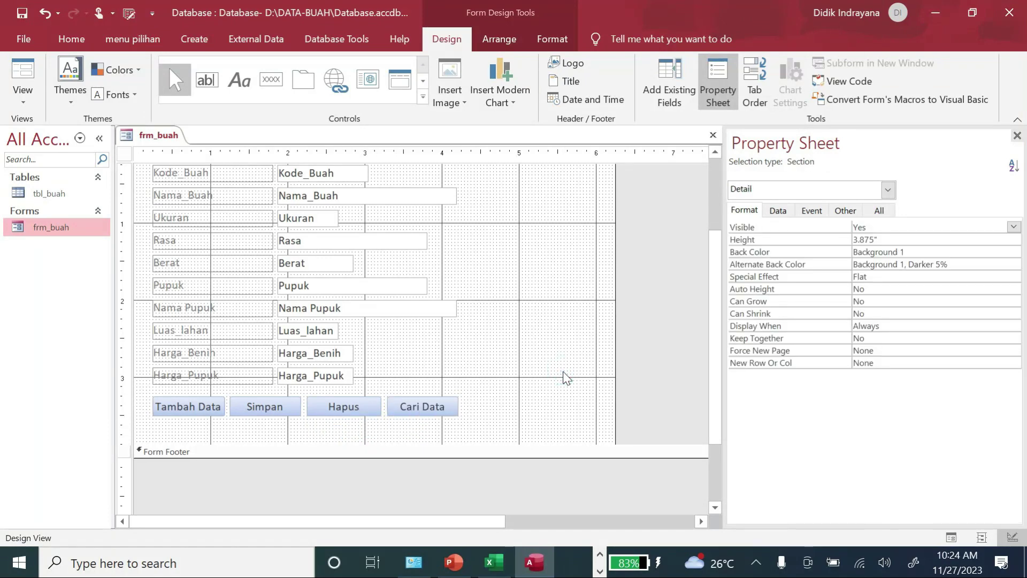
Widen the form to about 7" and add a 1" by 0.25" command button beside Cari Data with the Go To First Record action.
drag(617, 305, 676, 308)
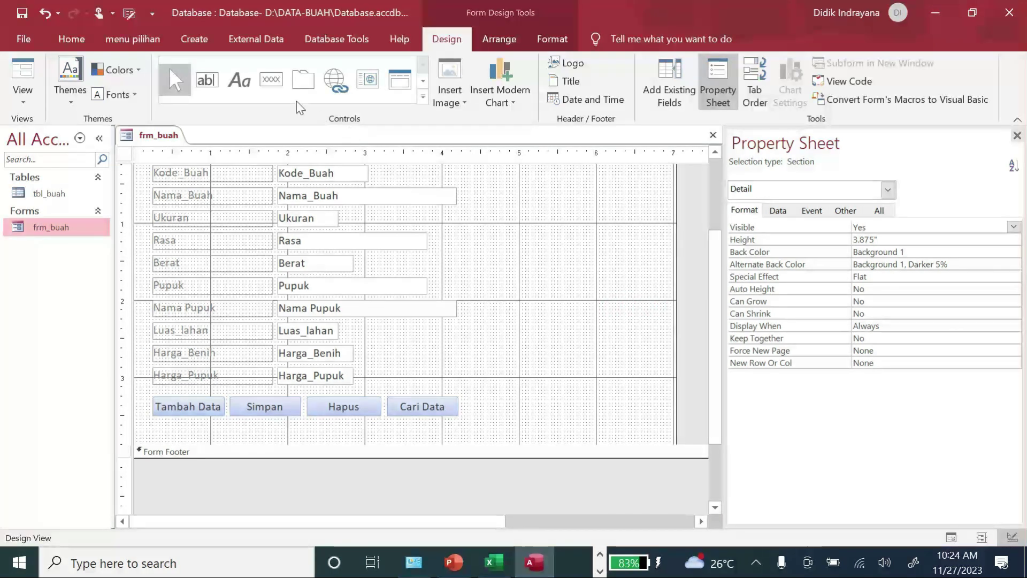
click(271, 79)
click(465, 398)
drag(474, 413, 540, 417)
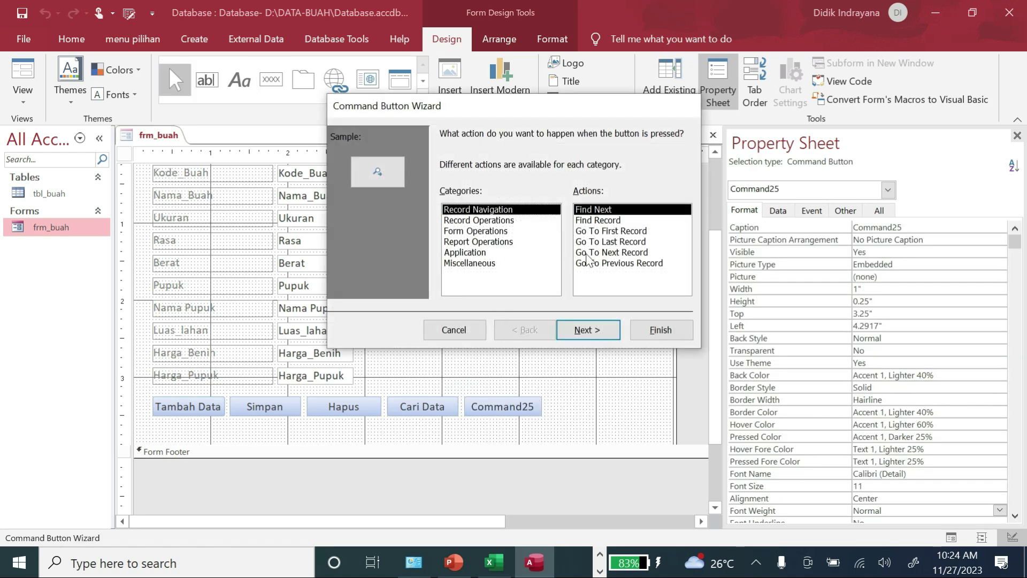
click(631, 231)
click(587, 330)
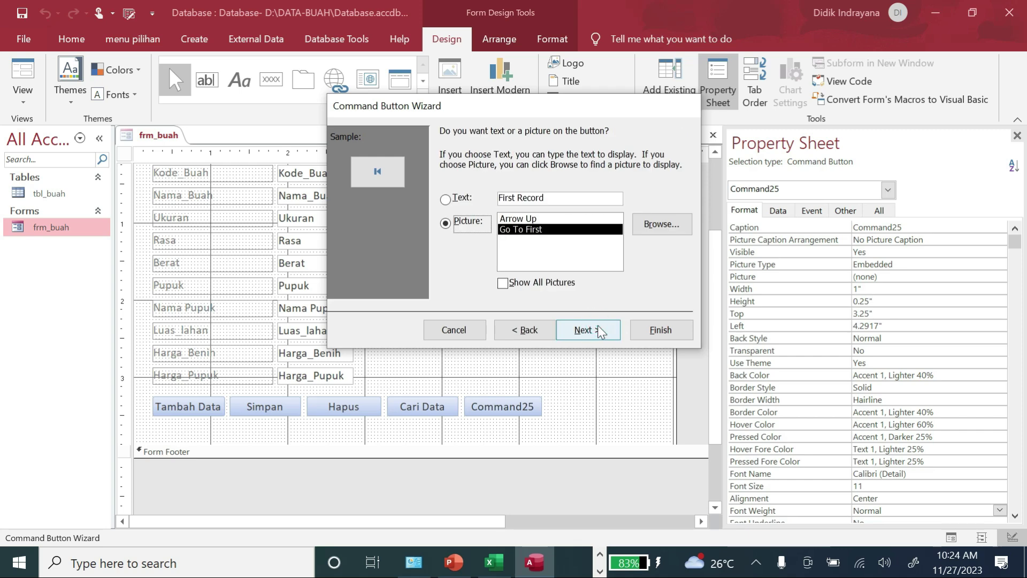
Give the first-record button the text Data Awal instead of a picture, and finish creating it.
click(445, 199)
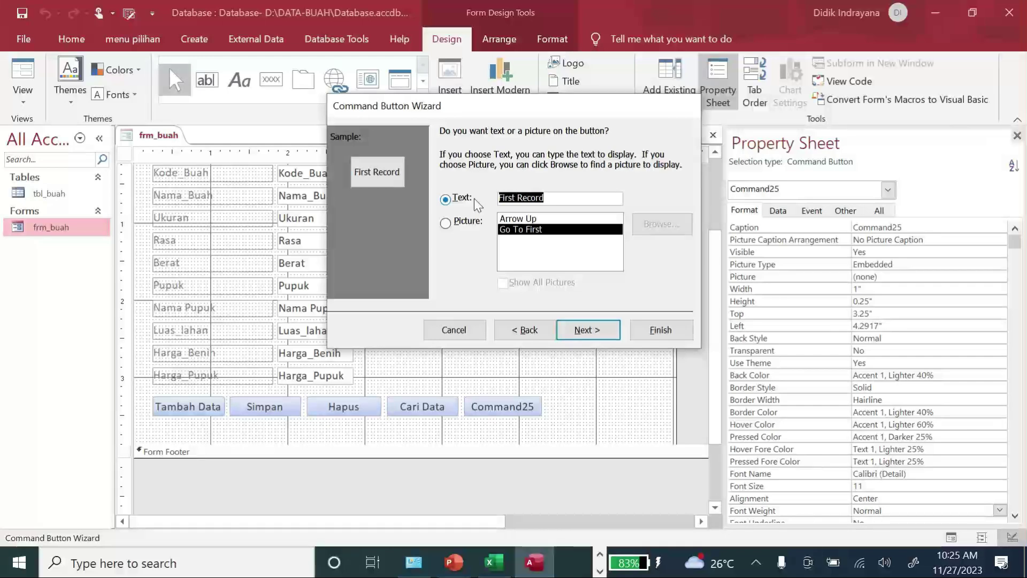
text(Data )
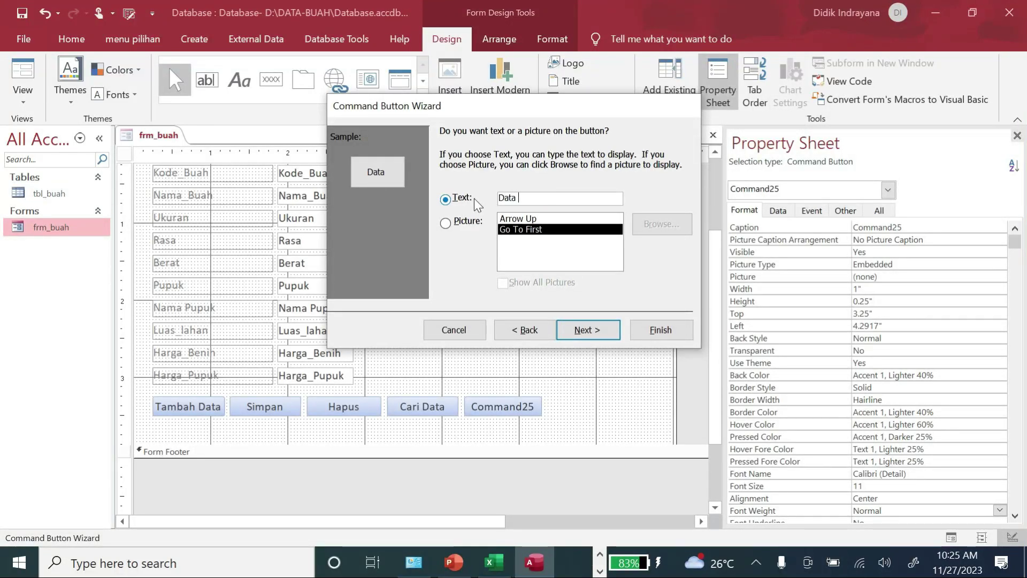
text(Awal)
click(601, 335)
click(650, 331)
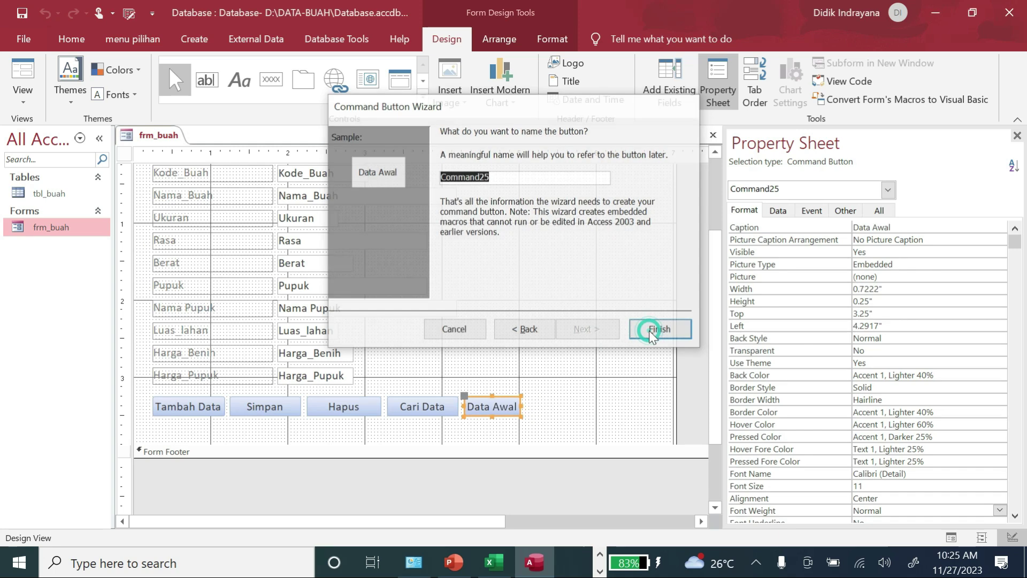
Widen the Data Awal button to a width similar to its neighbours, keeping it aligned in the row beside Cari Data.
click(495, 366)
mouse_move(496, 407)
mouse_down()
mouse_move(417, 390)
mouse_move(458, 385)
mouse_move(518, 408)
mouse_up()
click(539, 397)
click(440, 390)
click(620, 394)
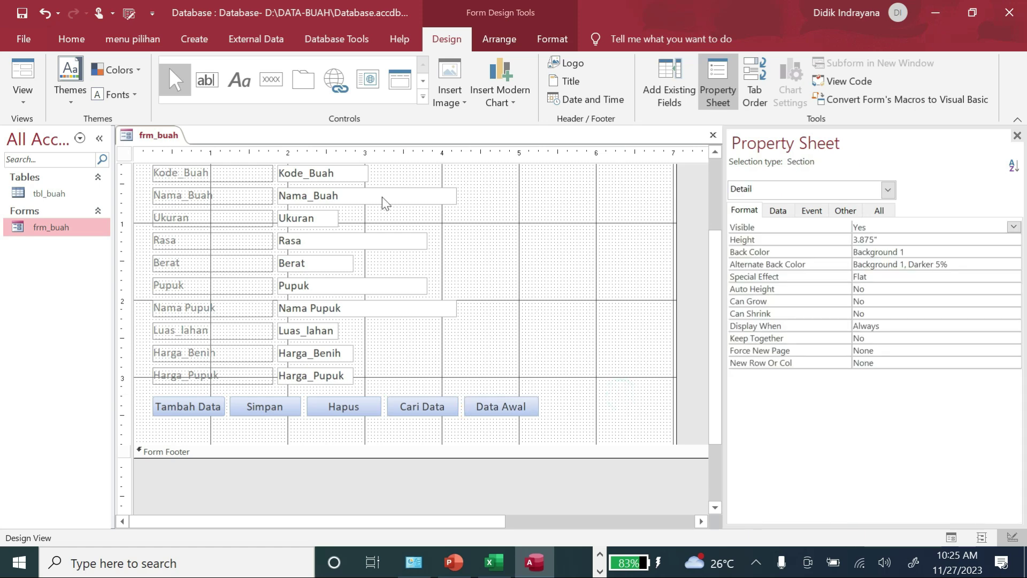
Draw a sixth command button about 0.83" by 0.25" beside Data Awal and assign it the Go To Last Record action.
click(271, 80)
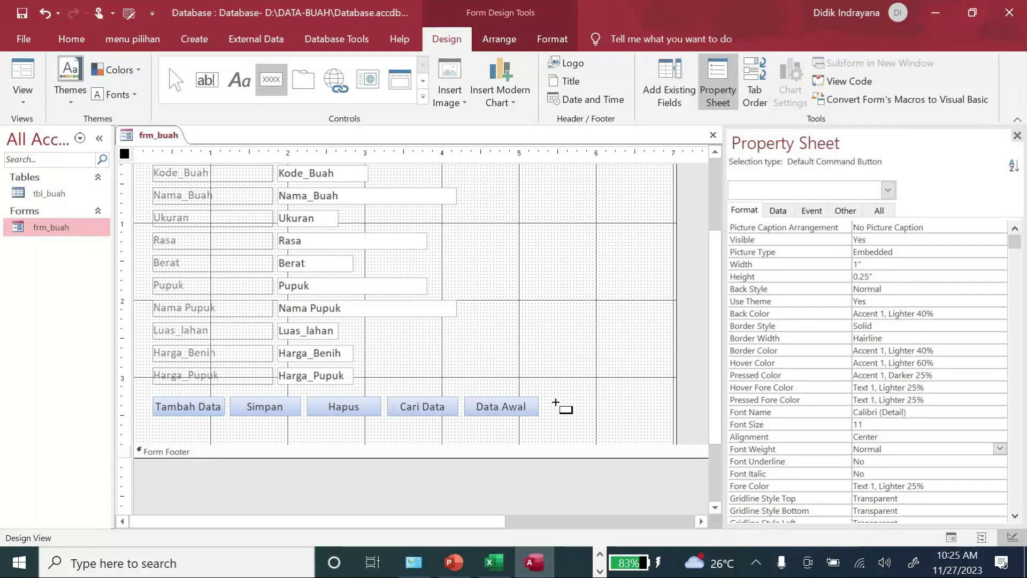
drag(548, 397, 611, 415)
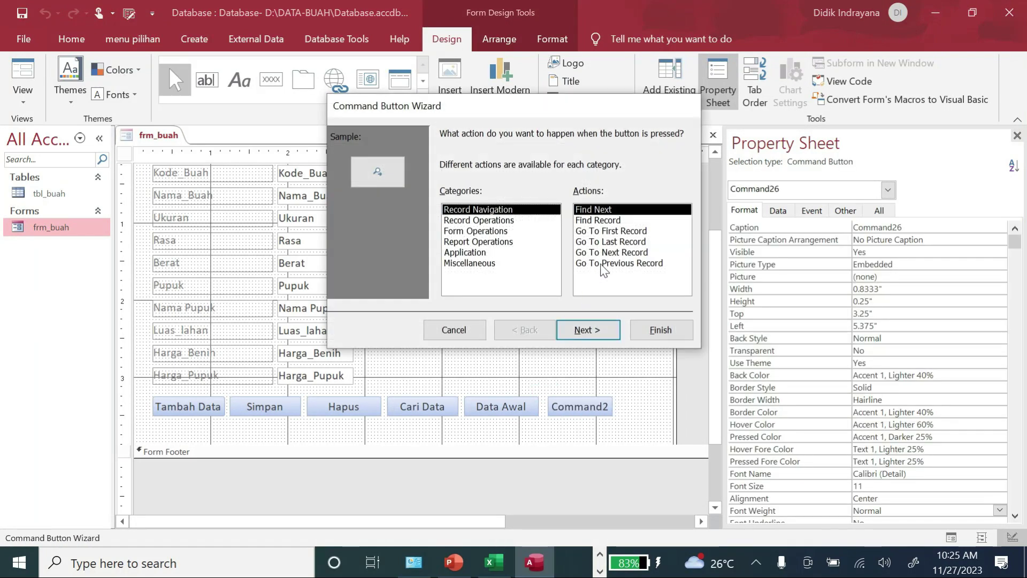
click(632, 242)
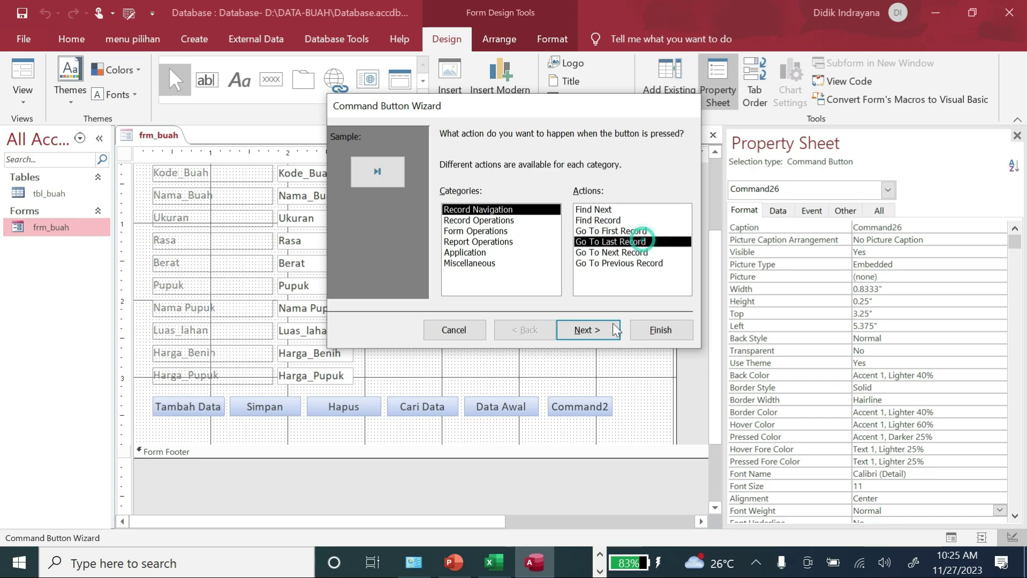
click(587, 329)
Give the last-record button the text Data AKhir instead of a picture, and finish creating it.
click(460, 198)
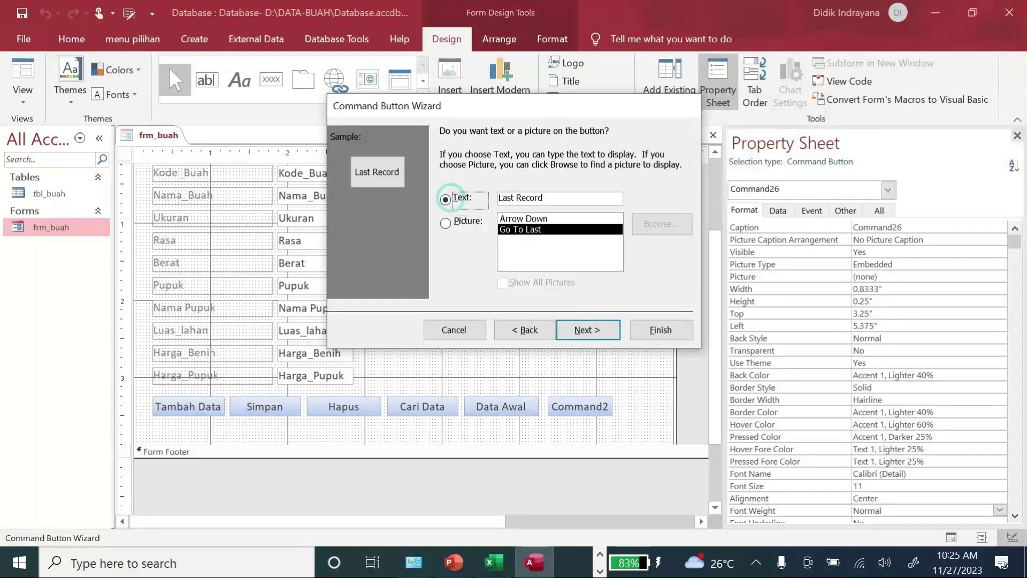
text(Dat)
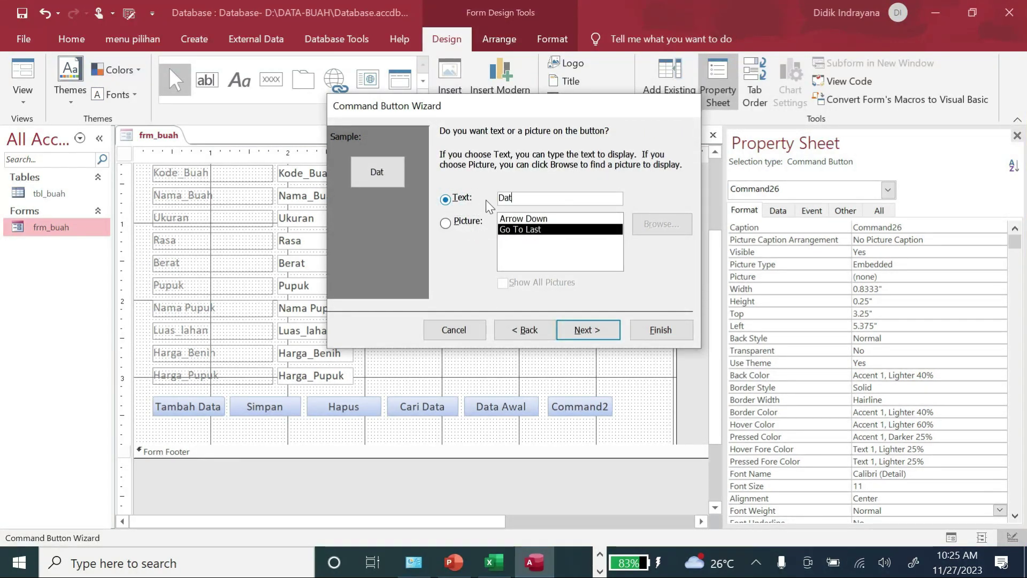
text(a AKhir)
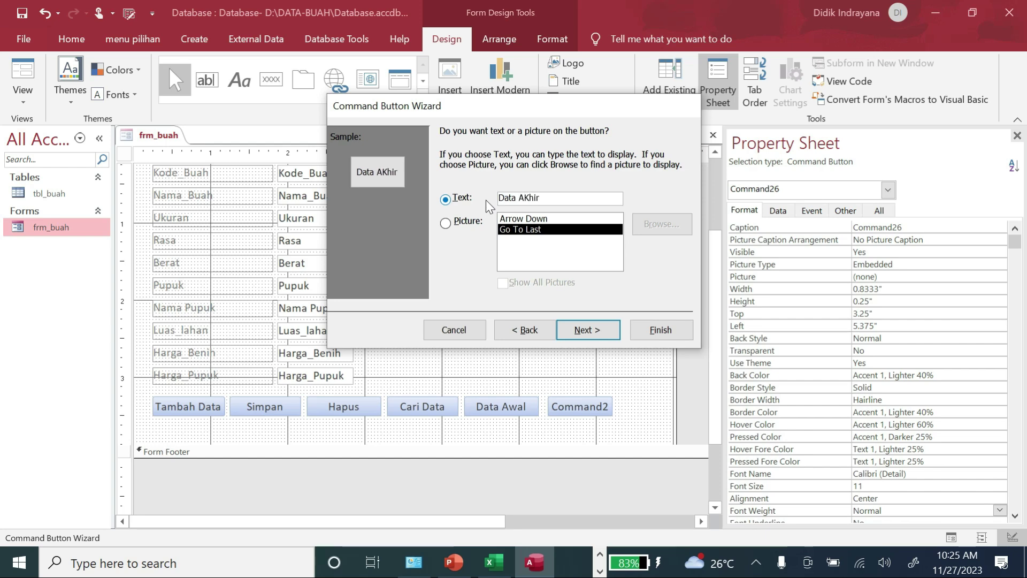
click(599, 330)
click(661, 330)
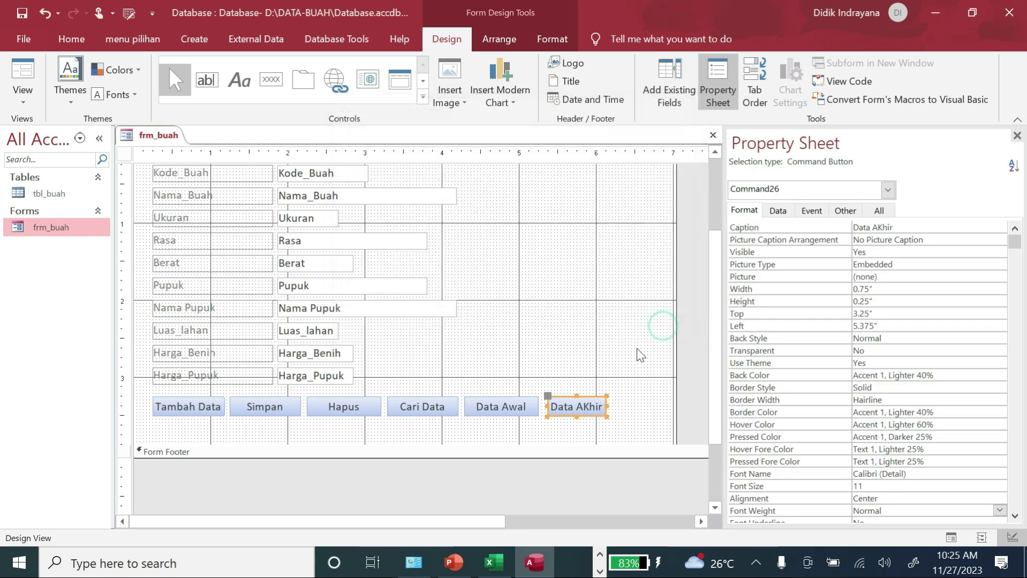
Widen the Data AKhir button to about 0.88".
click(631, 373)
click(591, 406)
drag(607, 408, 616, 407)
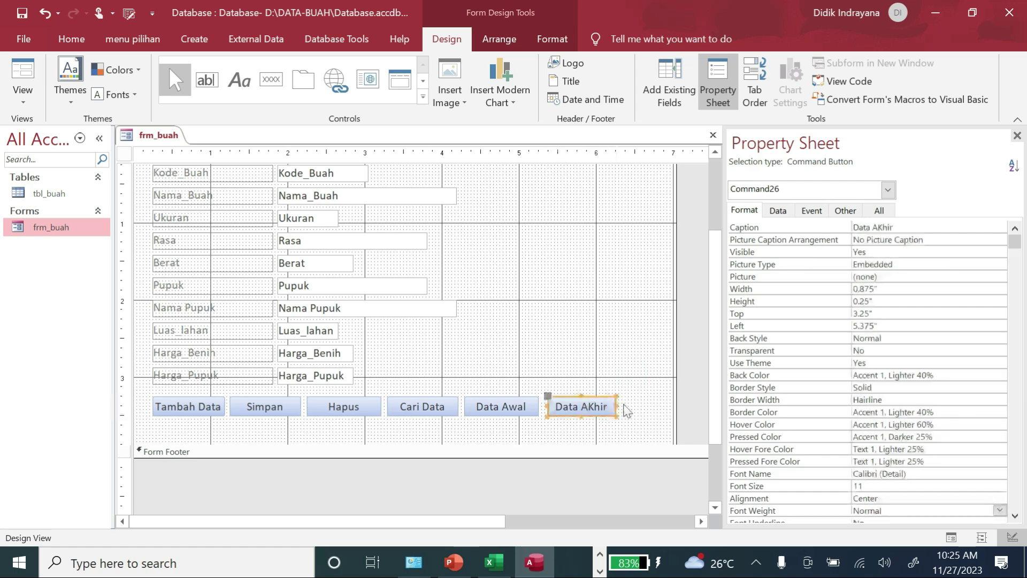
Widen the form further and shift the Data AKhir button closer to Data Awal, at a left position of about 5.33".
click(637, 339)
drag(673, 311, 731, 319)
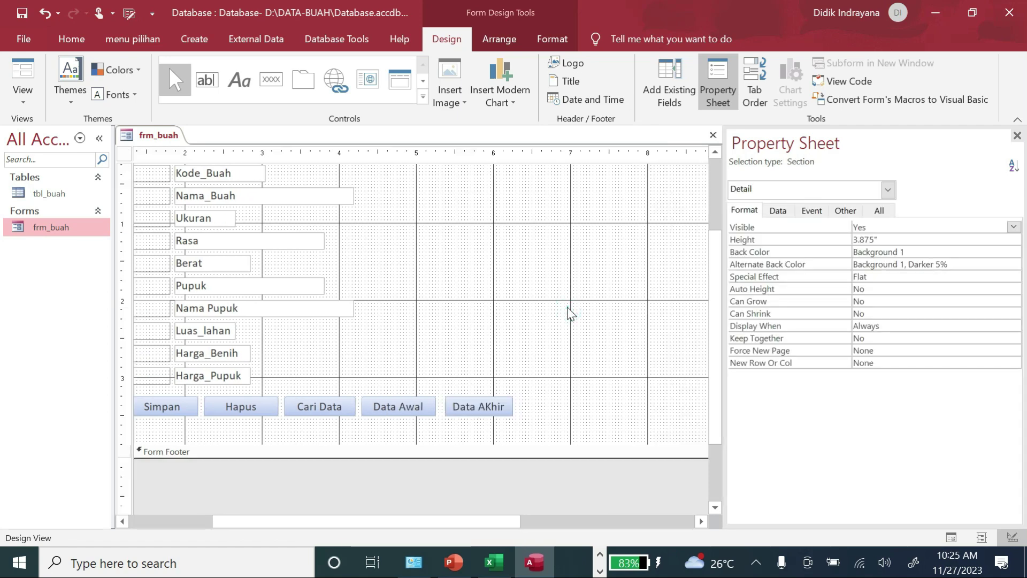
click(484, 415)
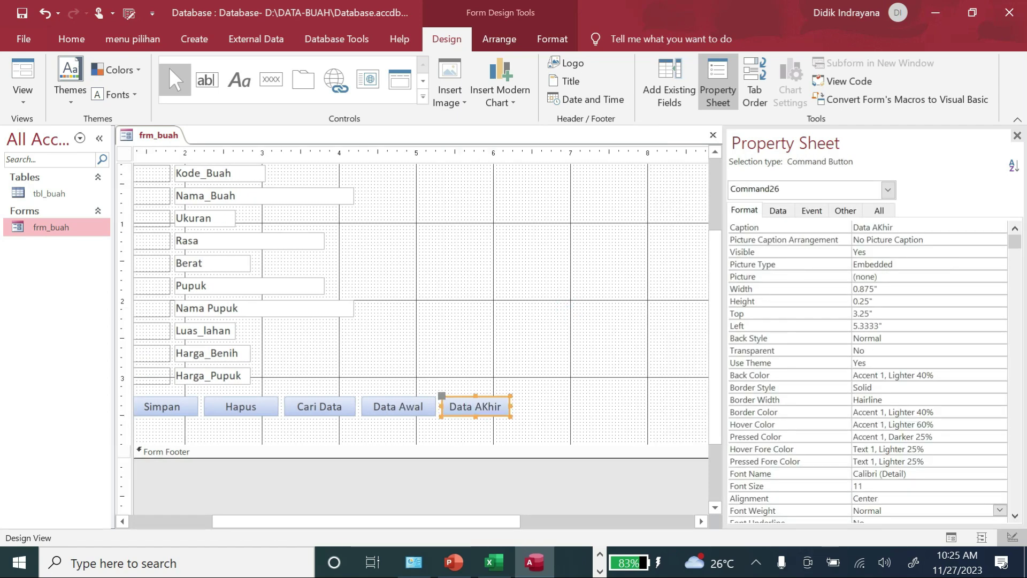
key(Delete)
key(ctrl+z)
Draw a seventh command button about 0.79" by 0.25" beside Data AKhir and assign it the Go To Previous Record action.
click(271, 79)
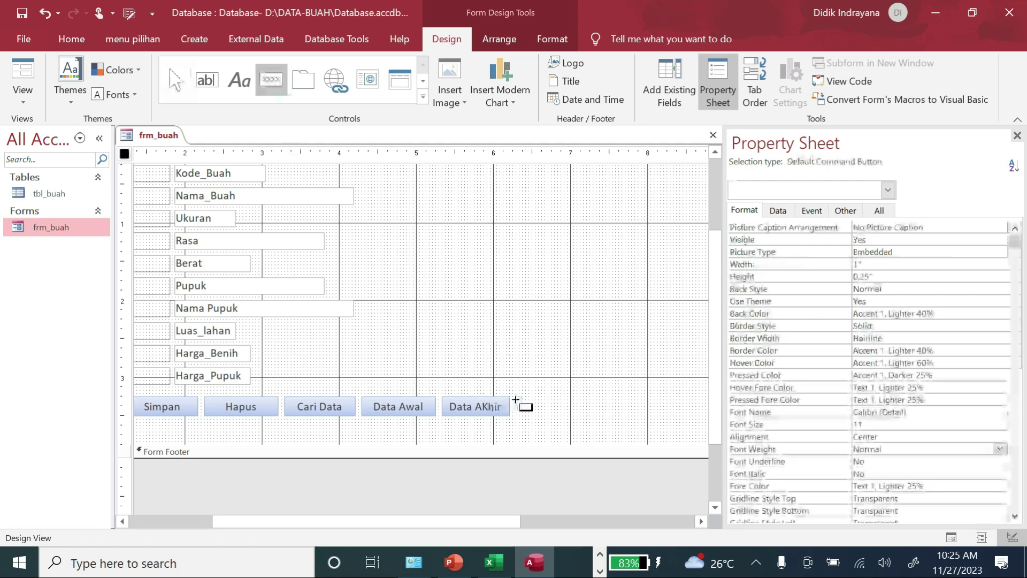
mouse_move(523, 397)
mouse_down()
mouse_move(563, 422)
mouse_move(590, 422)
mouse_move(583, 416)
mouse_up()
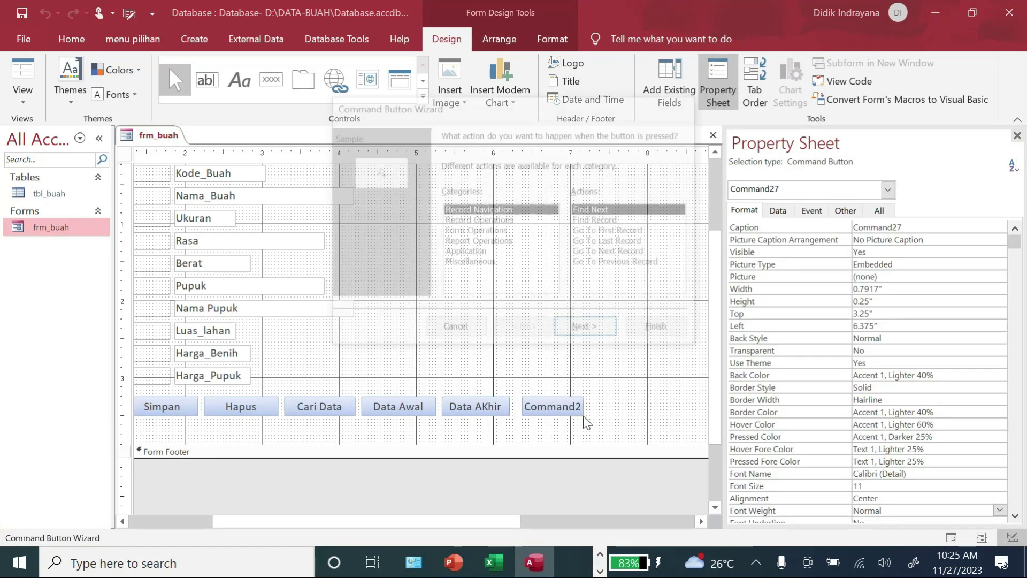
click(615, 262)
click(602, 329)
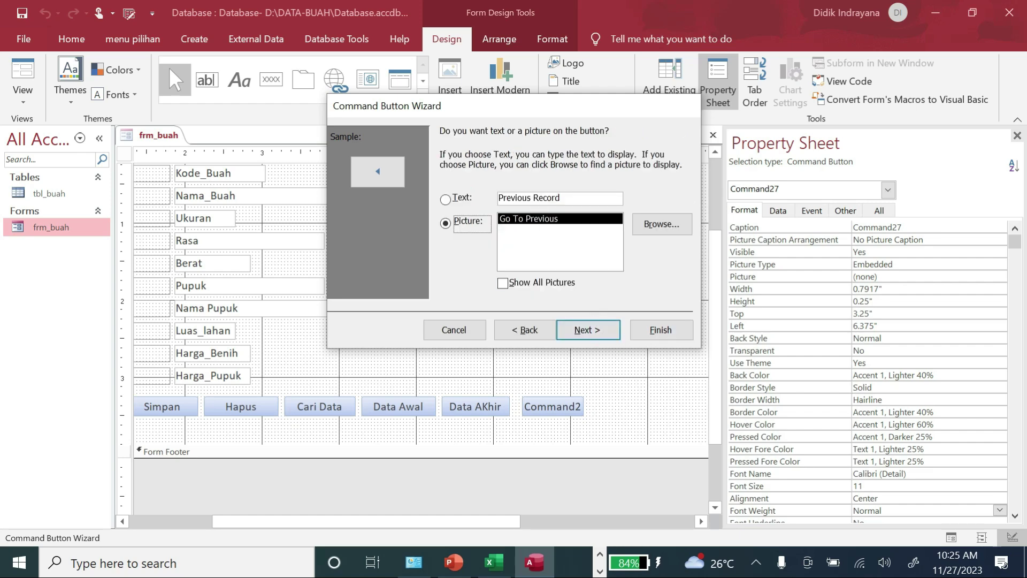
Give the previous-record button the text Data Sebelumnya instead of a picture, and finish creating it.
click(472, 192)
text(Da)
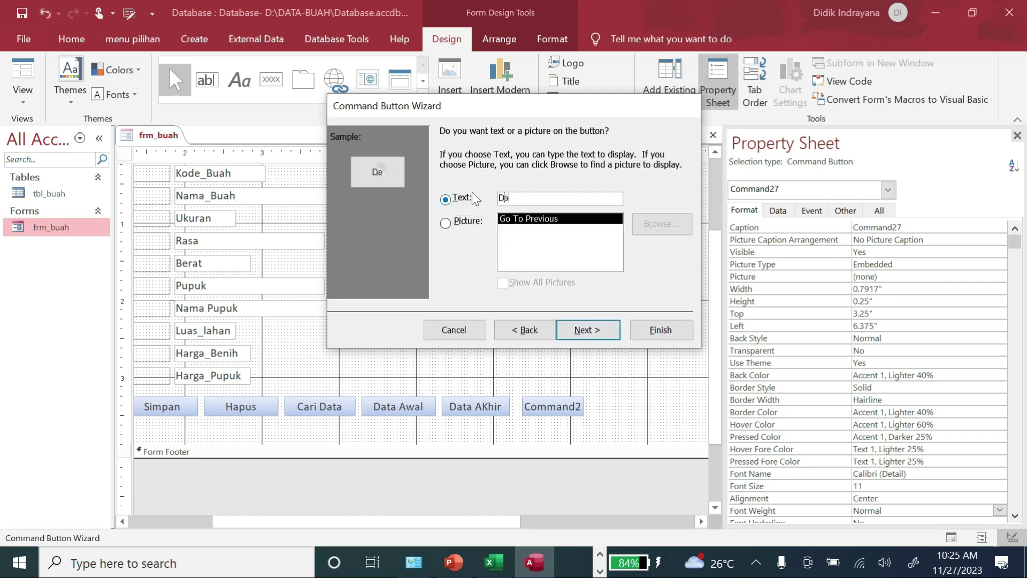
text(ta Sebelumnya)
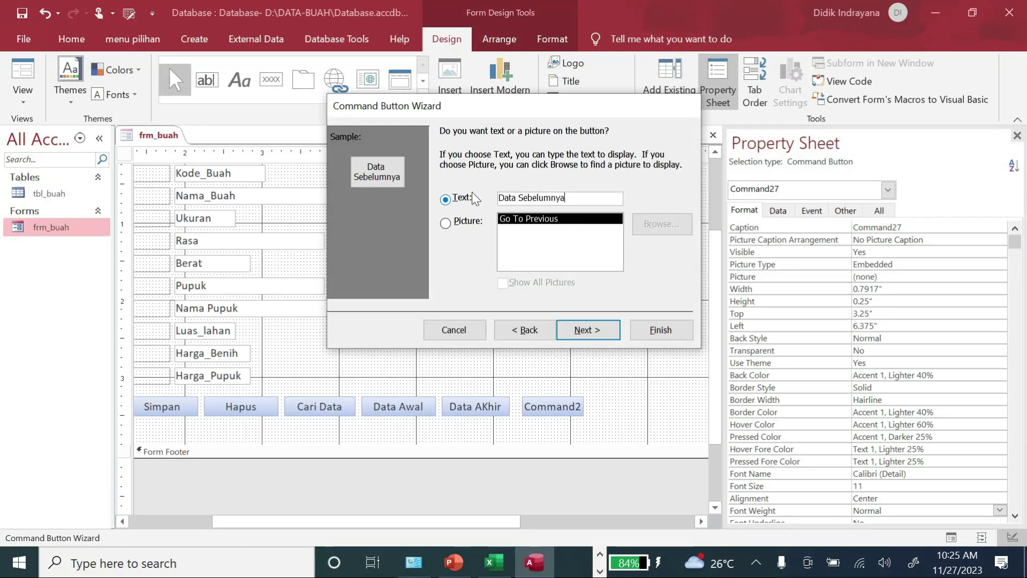
click(593, 328)
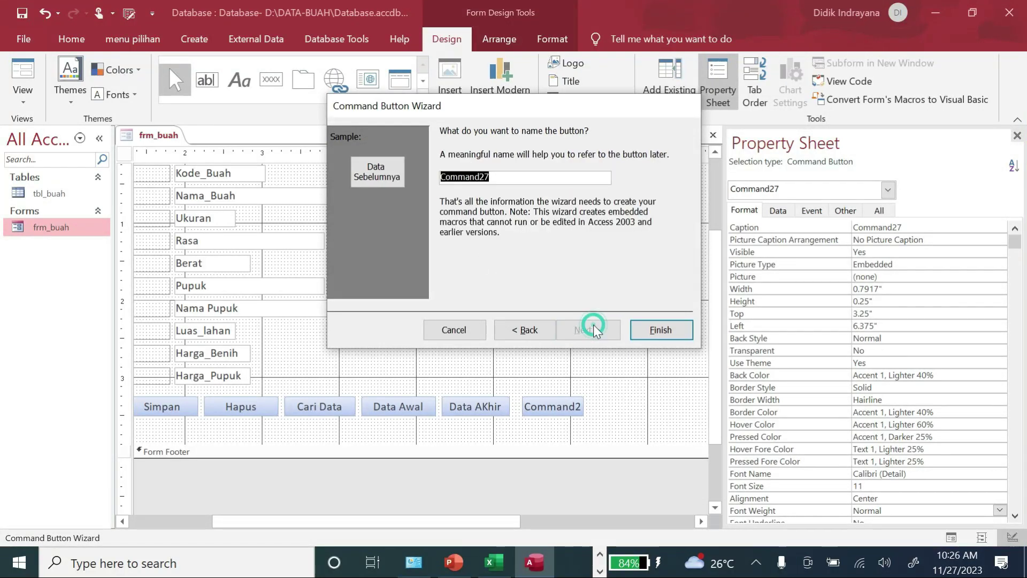
click(648, 330)
click(567, 416)
mouse_move(566, 416)
mouse_down()
mouse_move(486, 385)
mouse_move(568, 412)
mouse_up()
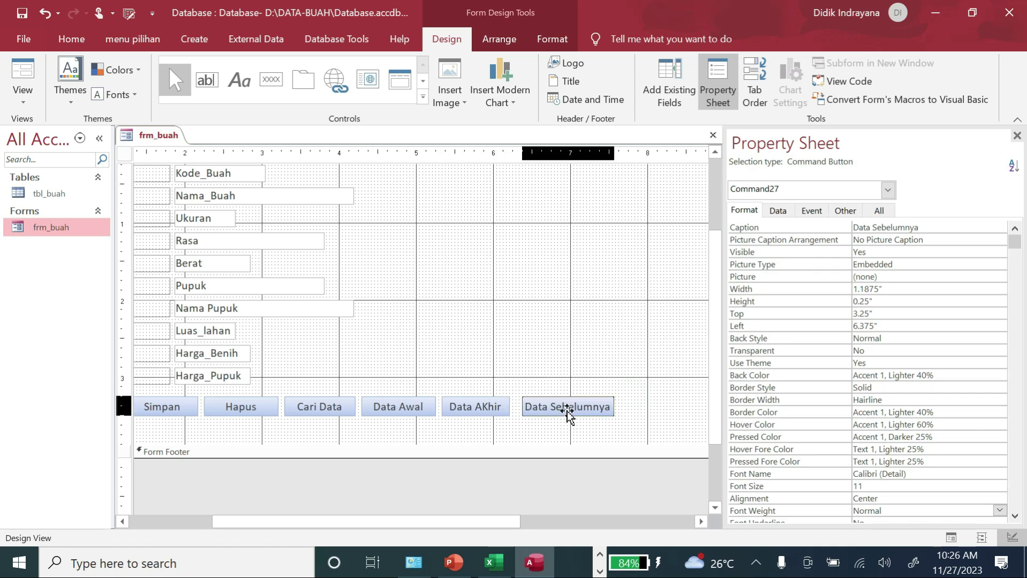
click(593, 435)
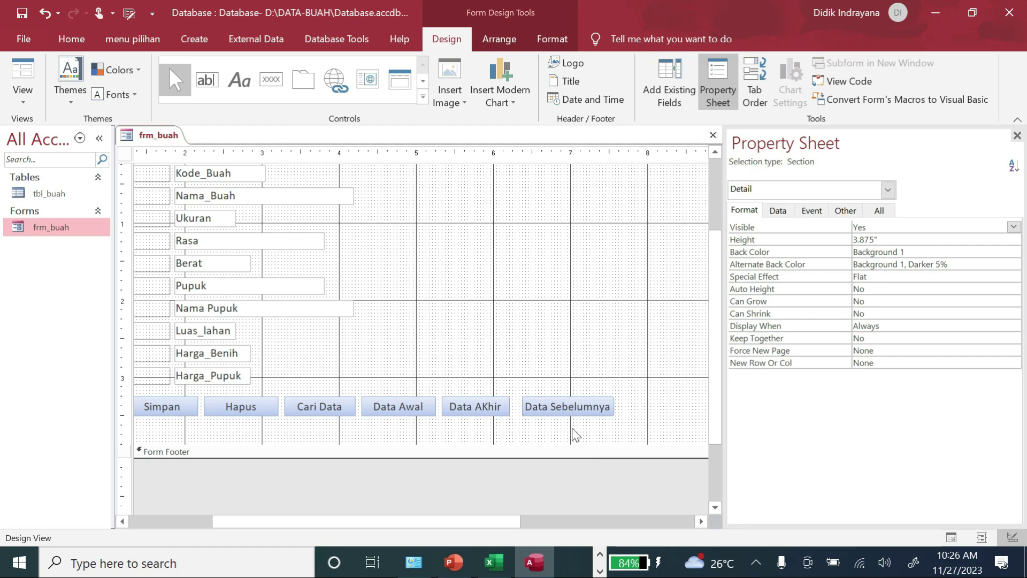
Draw an eighth command button about 1.04" by 0.29" beside Data Sebelumnya and assign it the Go To Next Record action.
click(271, 79)
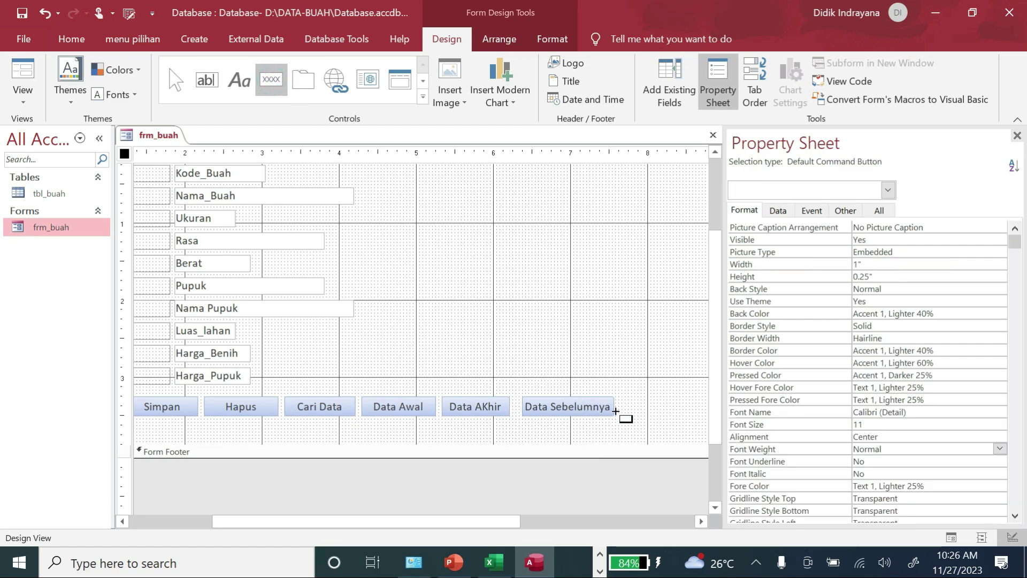
mouse_move(619, 396)
mouse_down()
mouse_move(638, 422)
mouse_move(699, 422)
mouse_up()
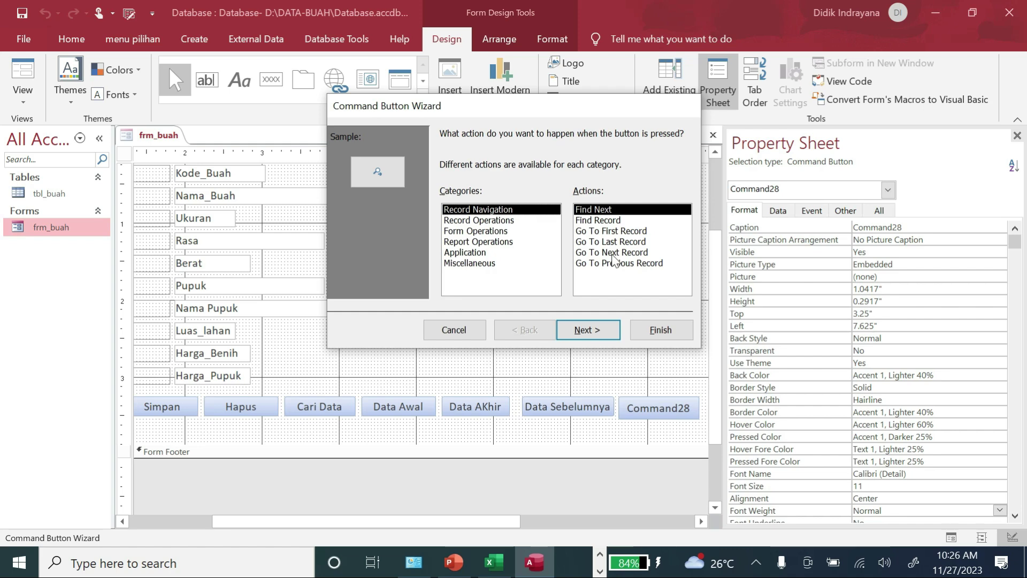
click(611, 252)
click(608, 331)
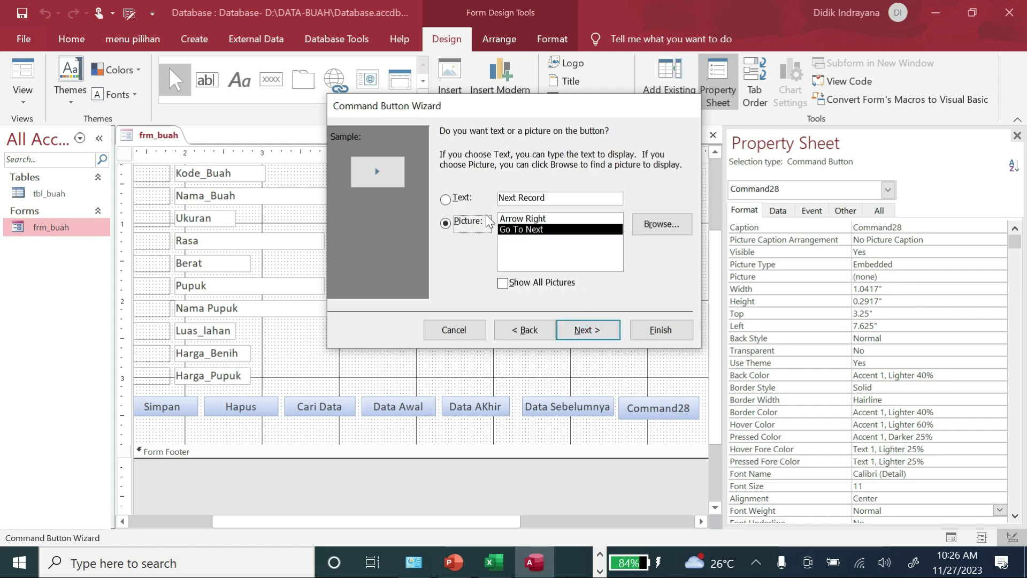
Give the next-record button the text Data Sesudahnya instead of a picture, and finish creating it.
click(447, 200)
drag(553, 199, 499, 199)
text(Data Ses)
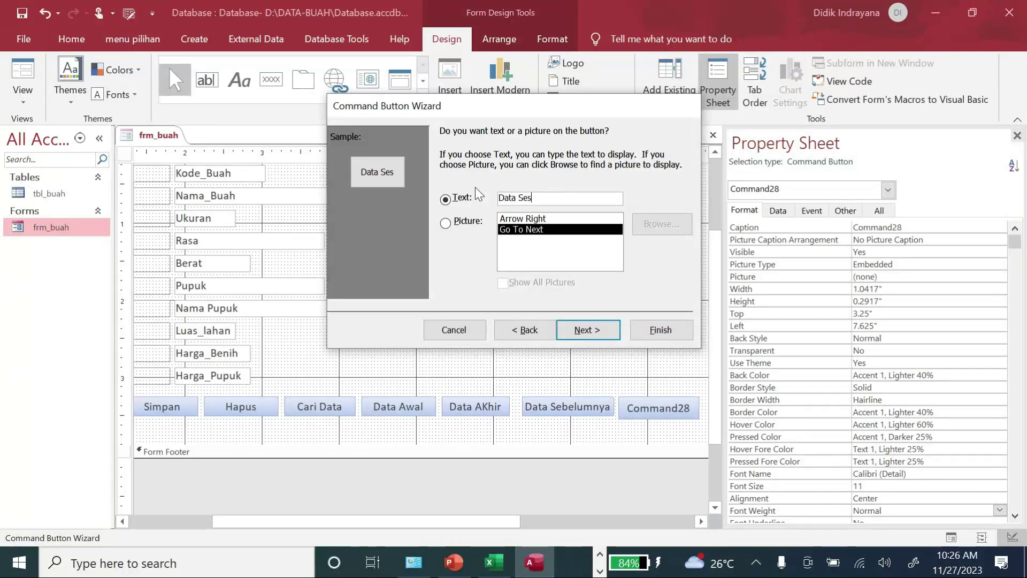
text(udahnya)
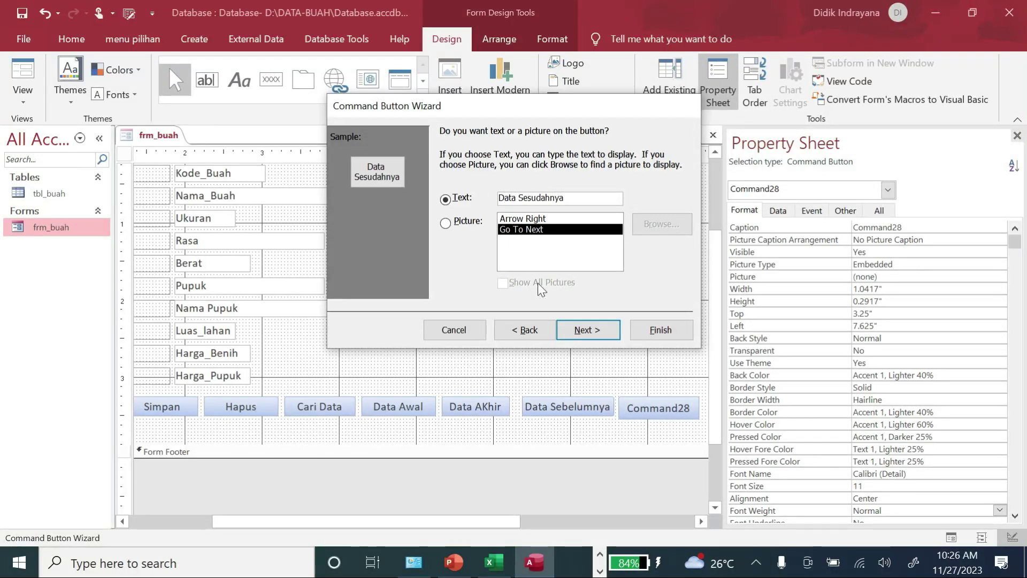
click(588, 338)
click(658, 330)
click(652, 351)
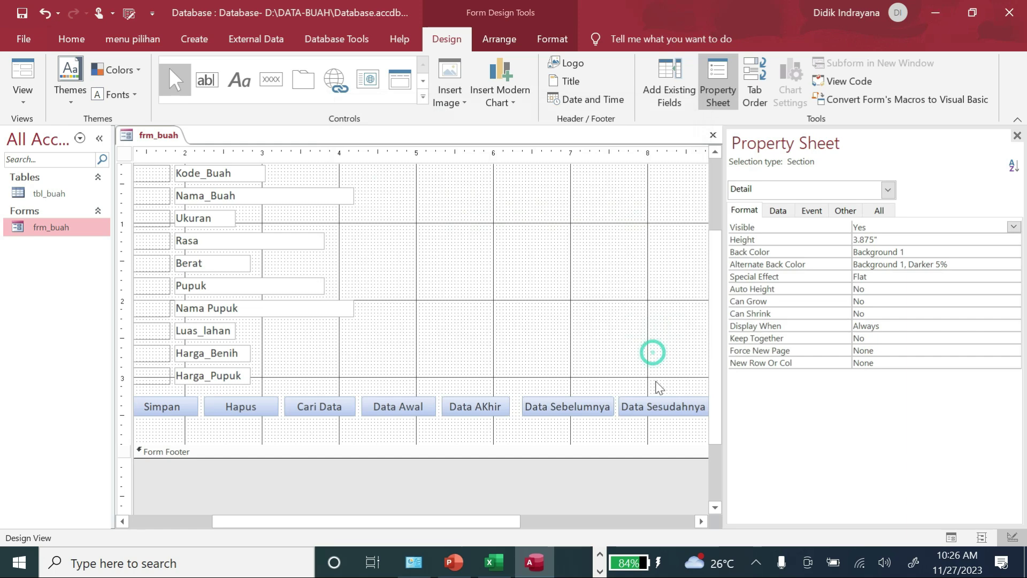
Close frm_buah saving its design changes, and reopen it in Form View.
click(714, 136)
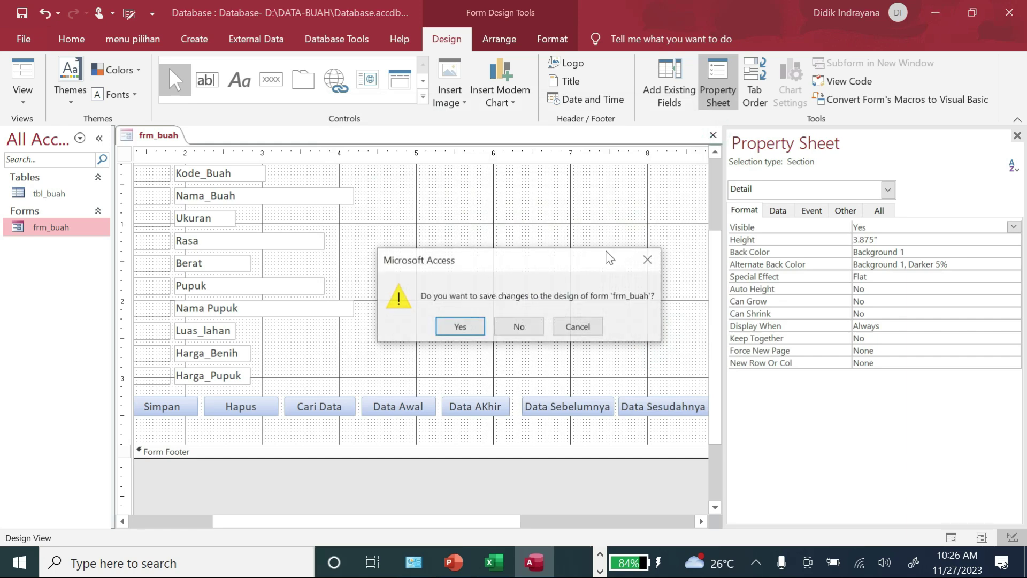
click(464, 328)
double_click(70, 229)
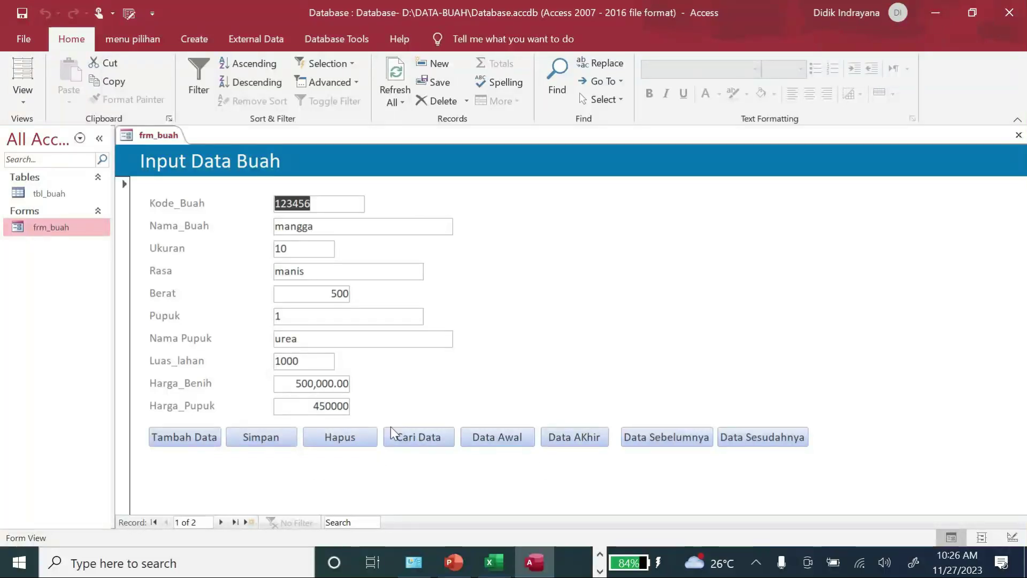
Go to a blank record with Tambah Data and use Cari Data to find Kode_Buah 123456.
click(189, 436)
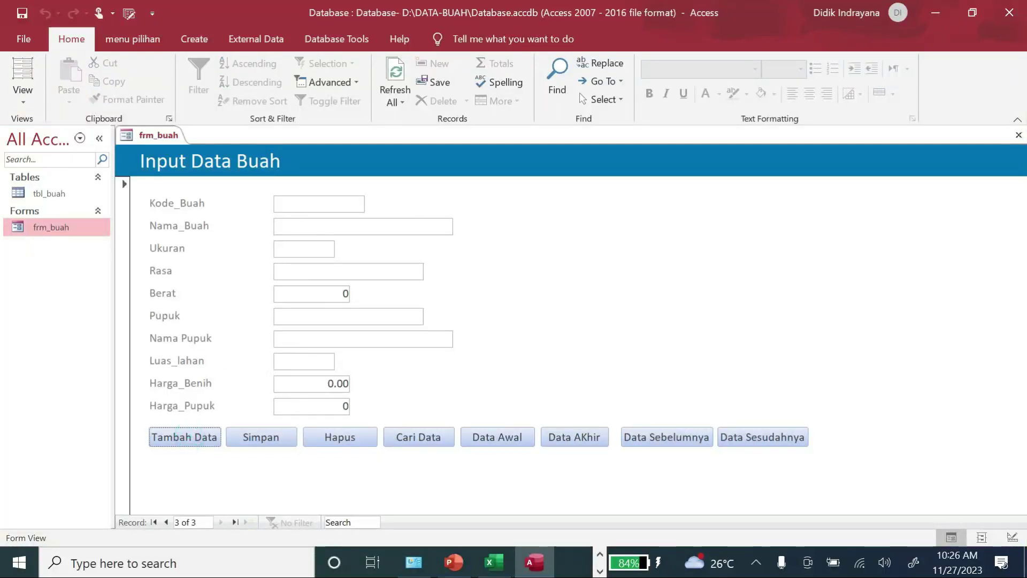
click(338, 207)
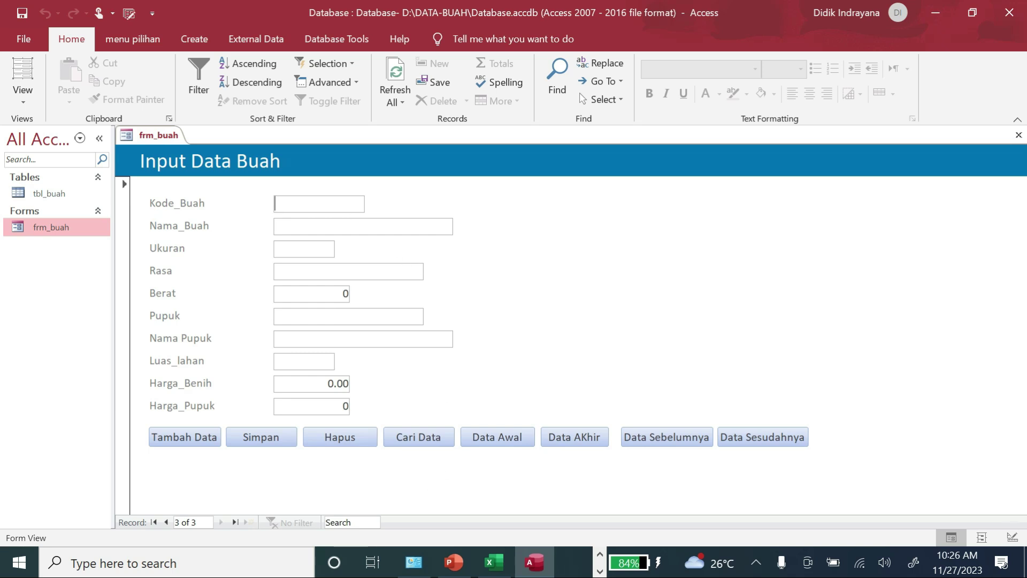
click(430, 436)
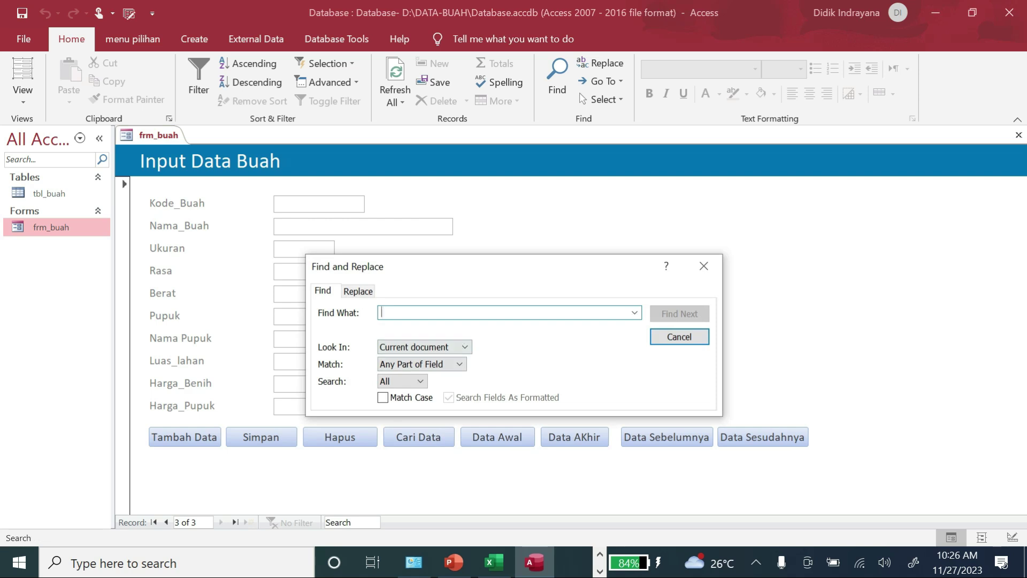
text(123)
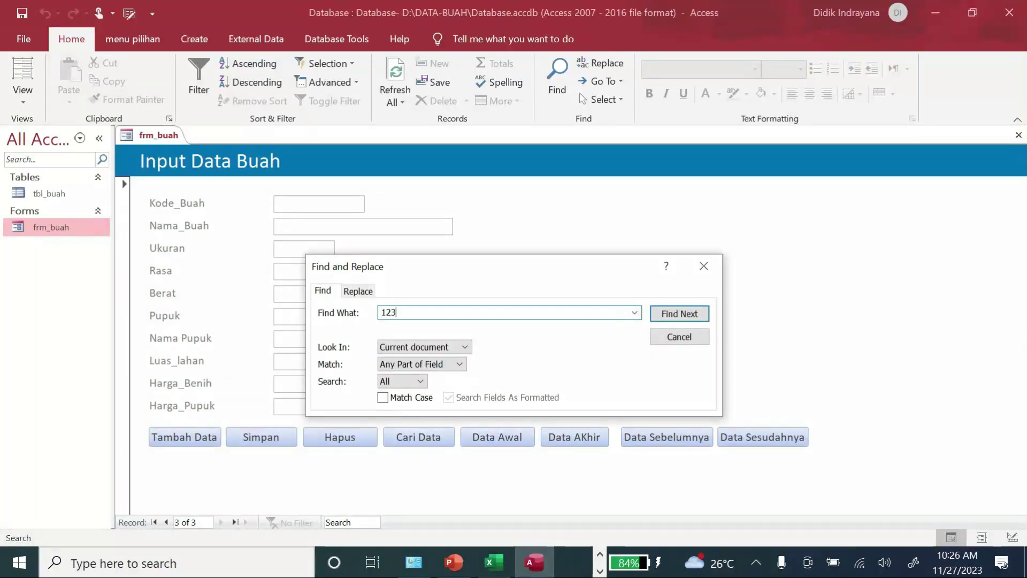
text(456)
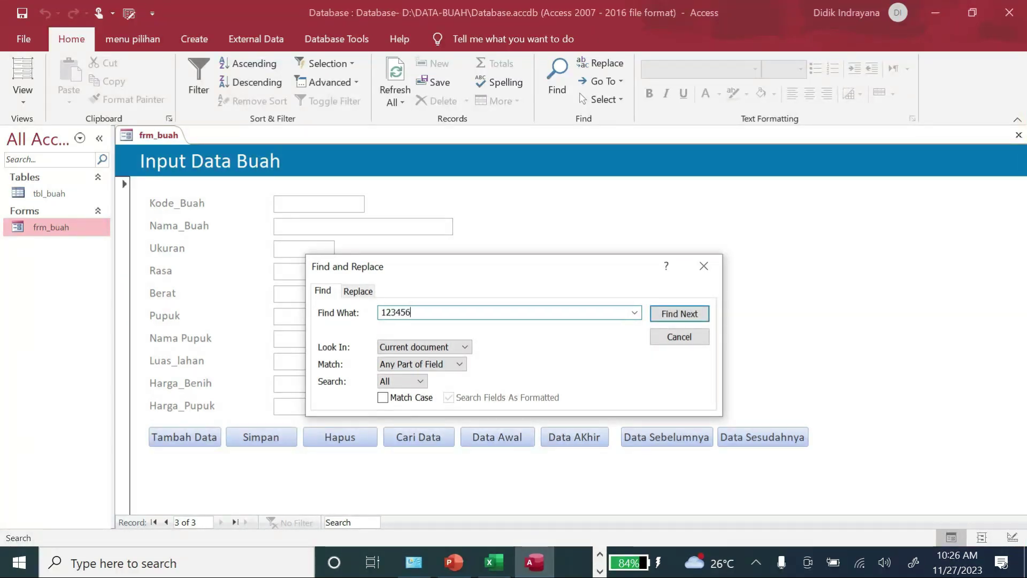
click(675, 315)
Move the search dialog clear of the form fields, find Kode_Buah 654321, and close the search.
drag(434, 269, 768, 136)
double_click(722, 181)
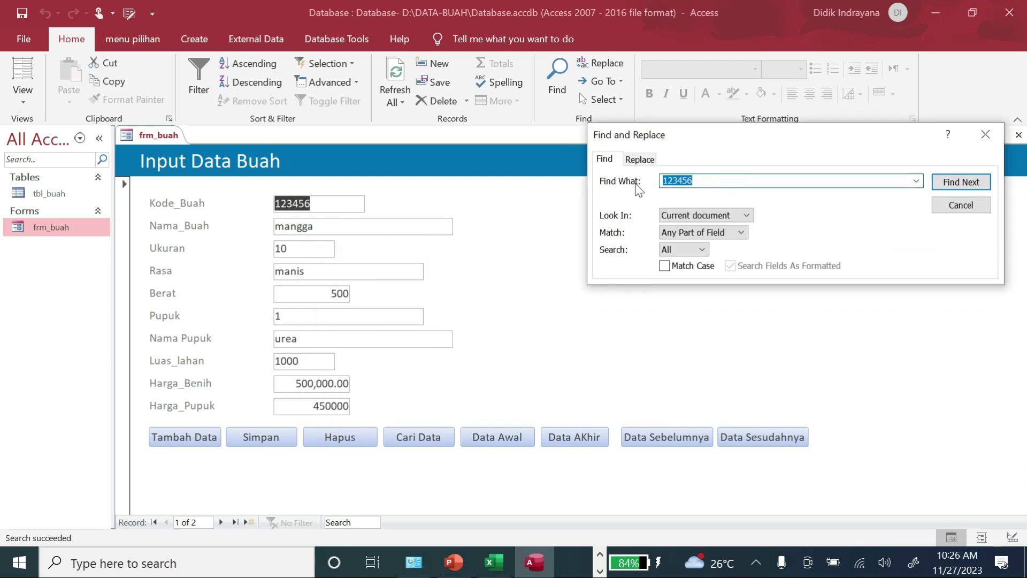
text(654321)
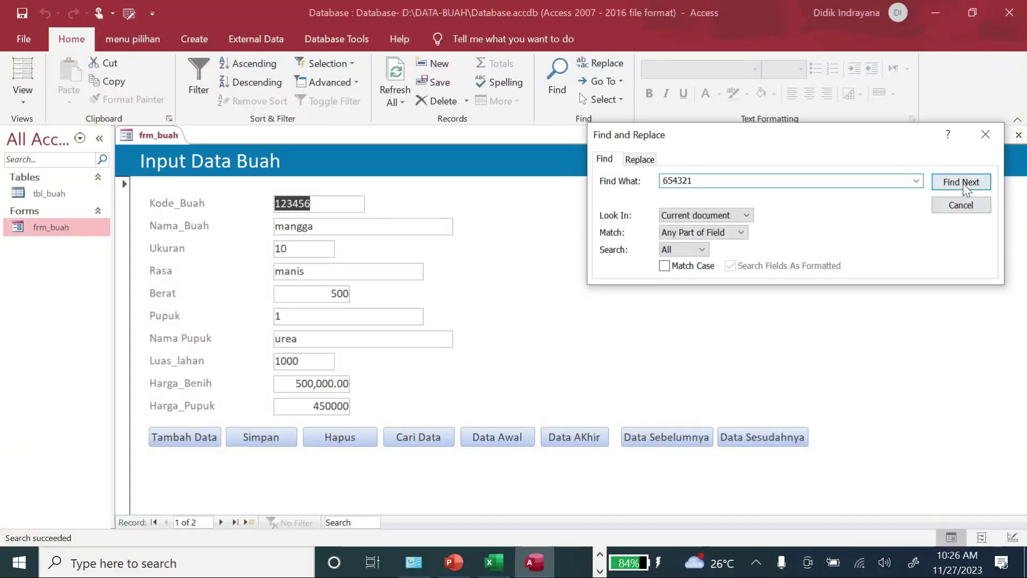
click(961, 183)
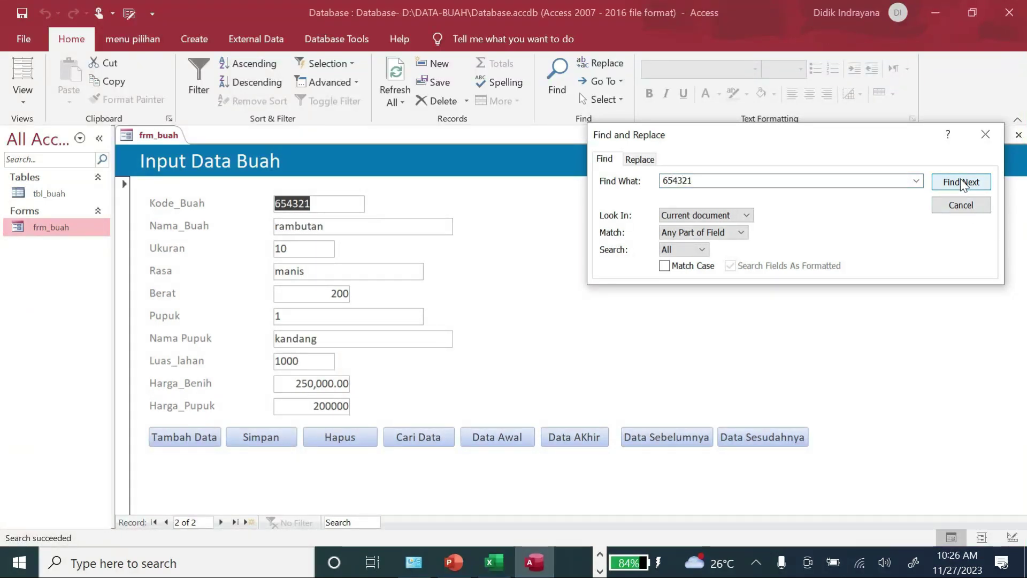
click(986, 134)
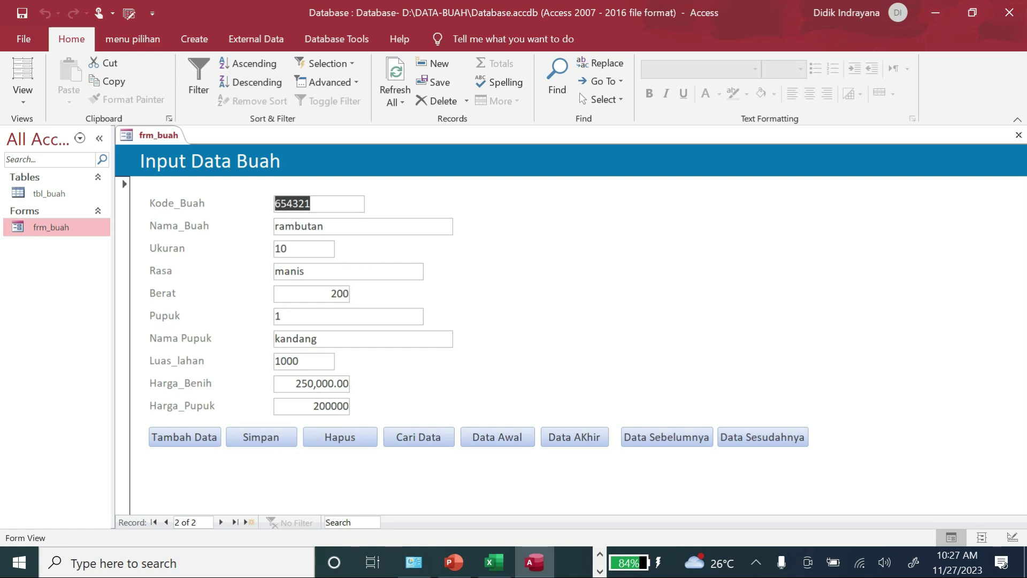
Delete the rambutan record with the form's Hapus button and confirm the deletion.
click(361, 442)
click(492, 337)
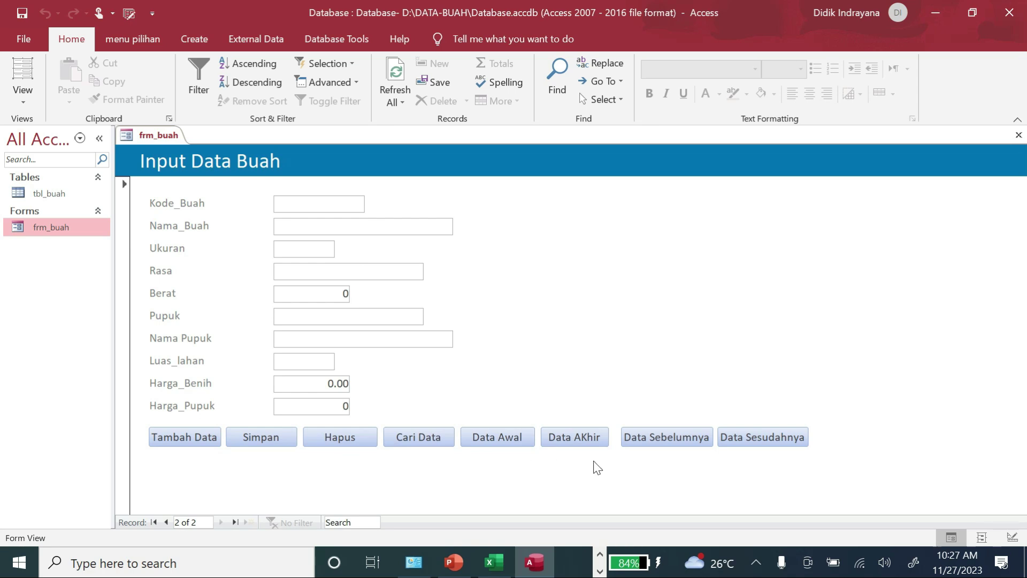
Test the form's Data Awal, Data AKhir, Data Sebelumnya and Data Sesudahnya navigation buttons.
click(522, 437)
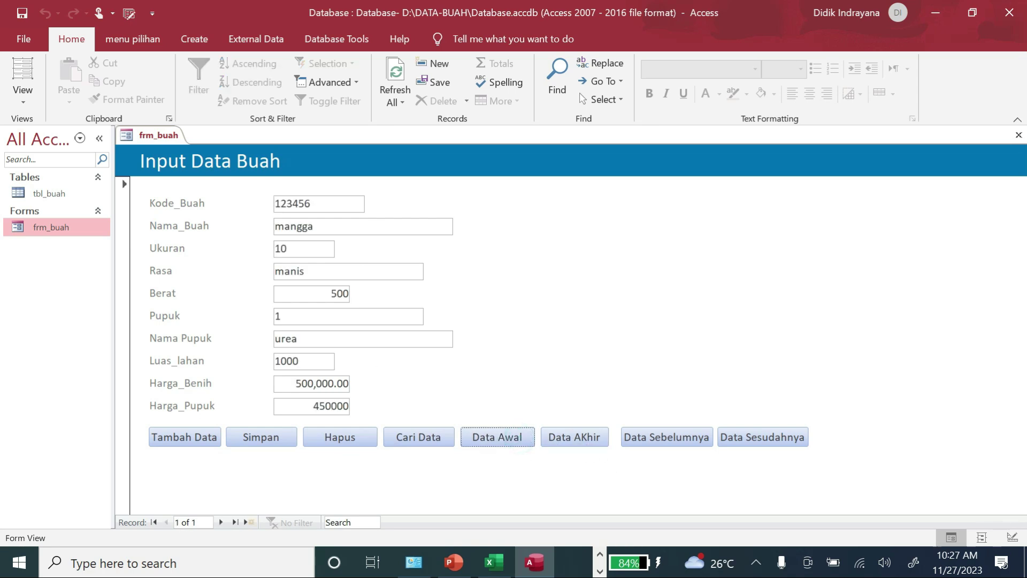
click(579, 445)
click(659, 444)
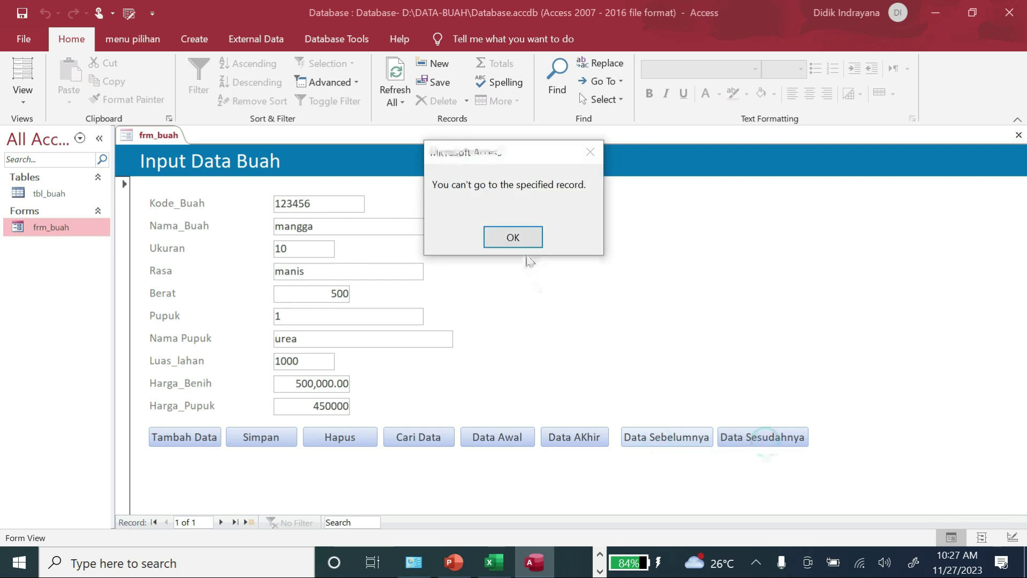
click(520, 241)
click(771, 443)
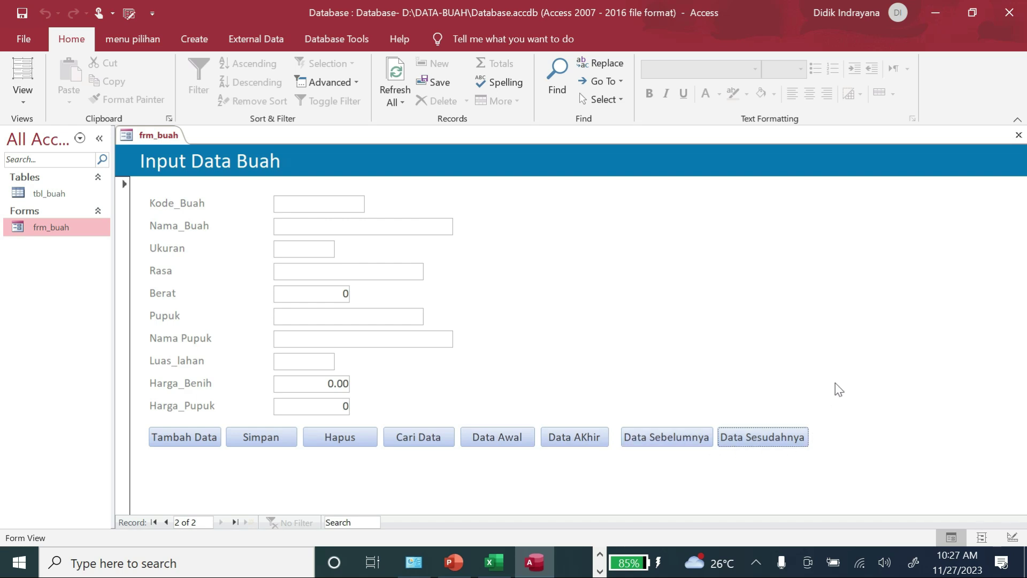
Close frm_buah, check the remaining records in tbl_buah, and close the table.
click(1019, 135)
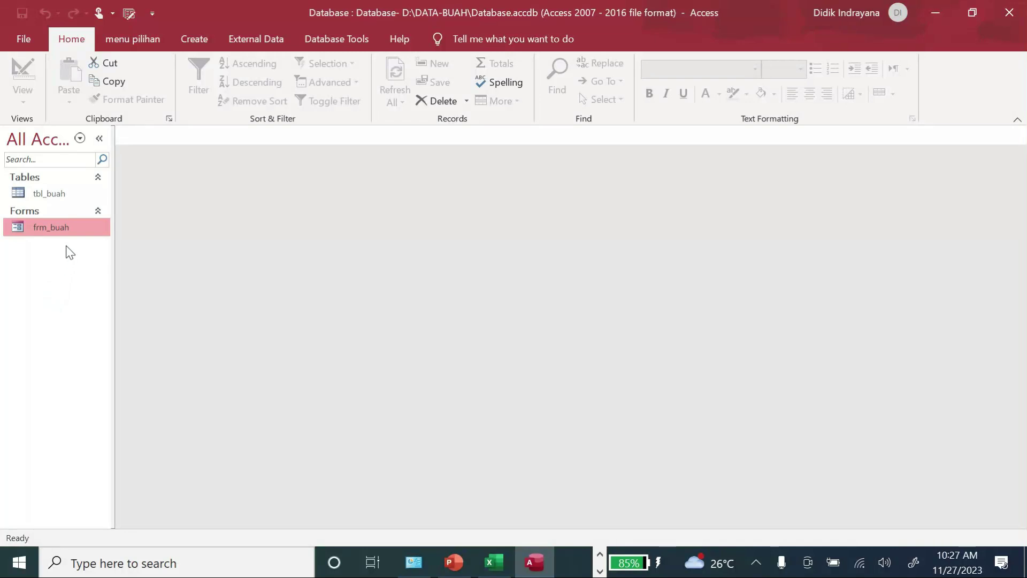
double_click(66, 193)
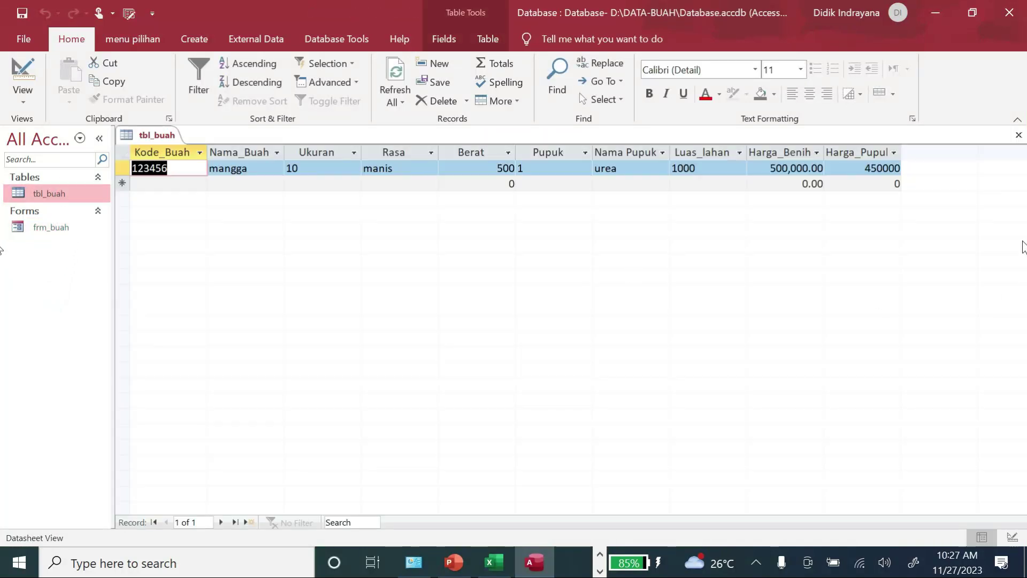
click(1019, 134)
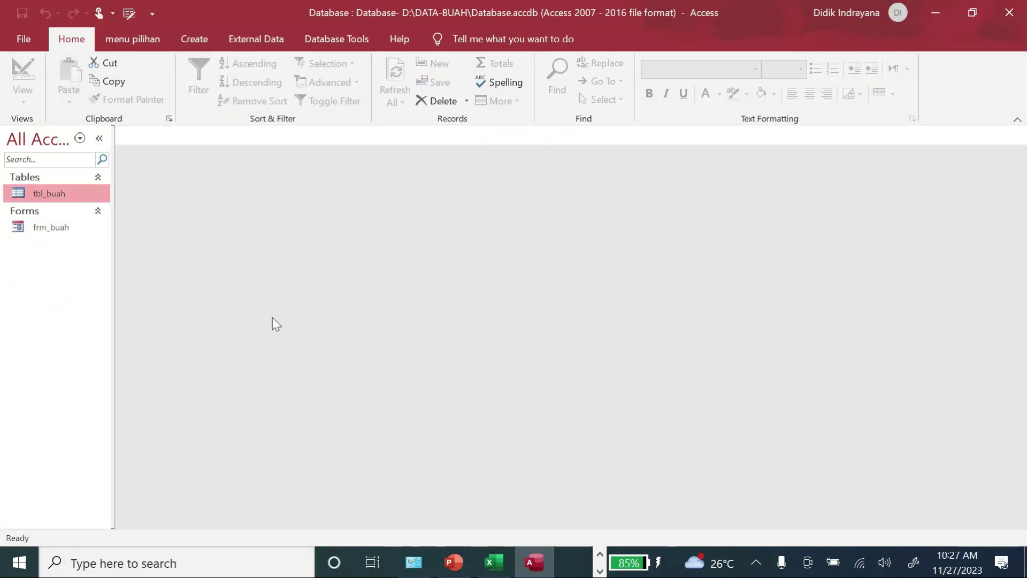
click(58, 314)
Start a new report with the Report Wizard based on tbl_buah and include all of its fields.
click(199, 39)
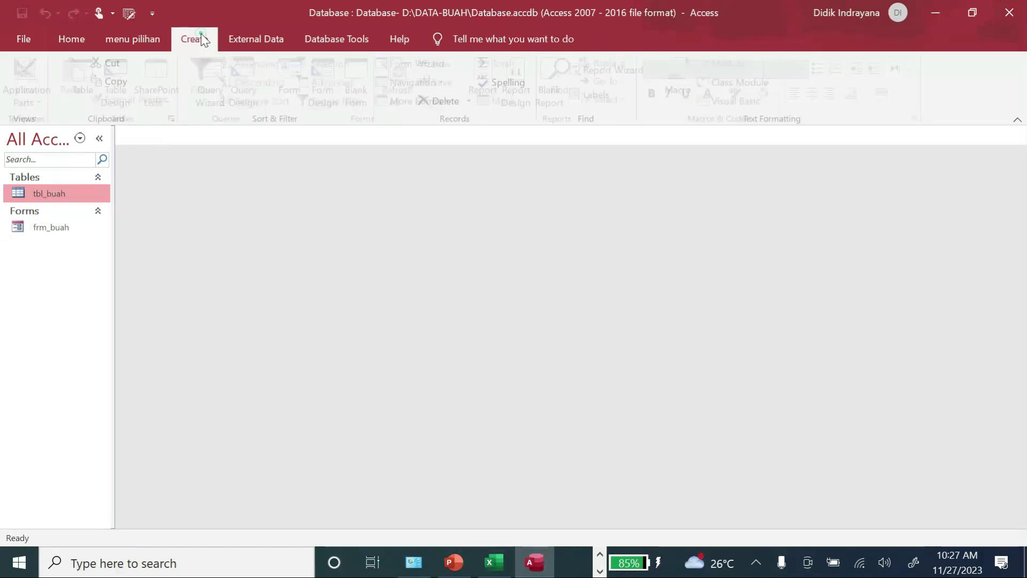
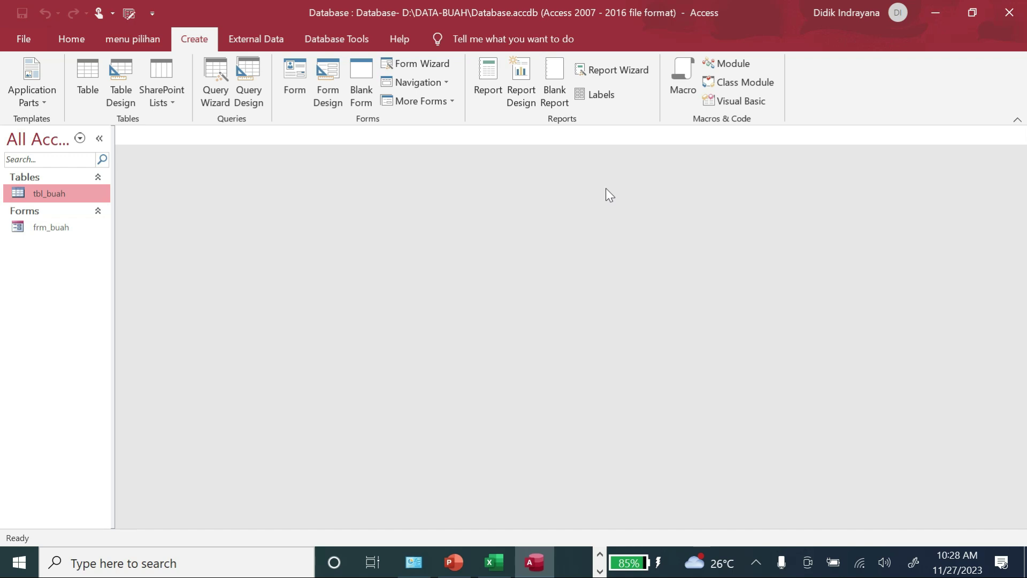
click(619, 70)
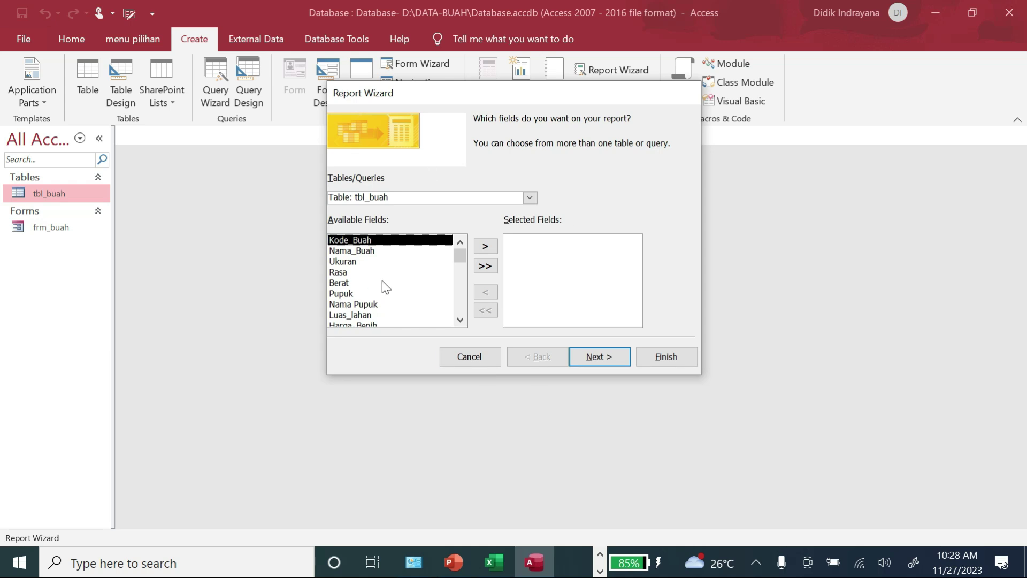
click(530, 197)
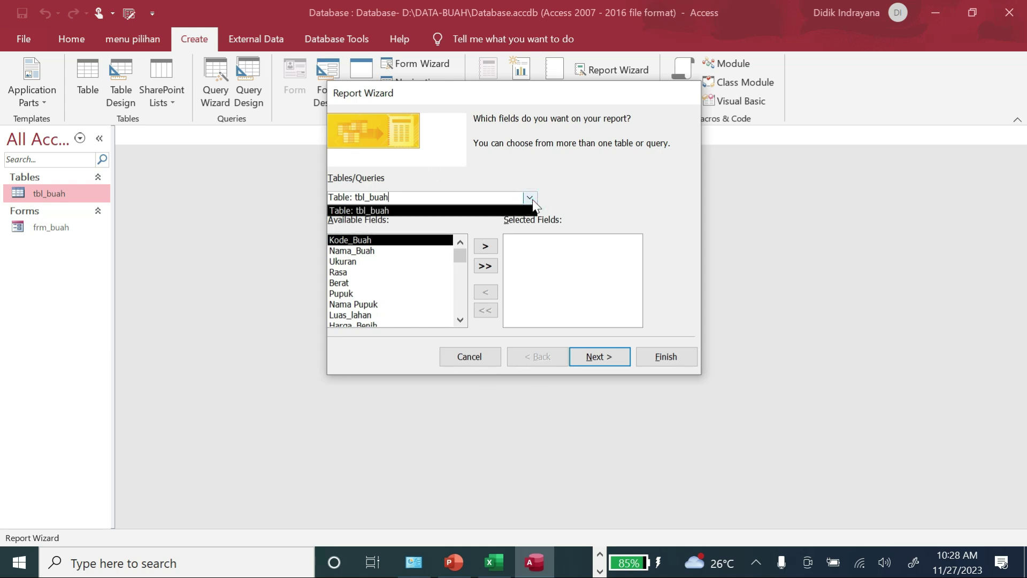
click(530, 197)
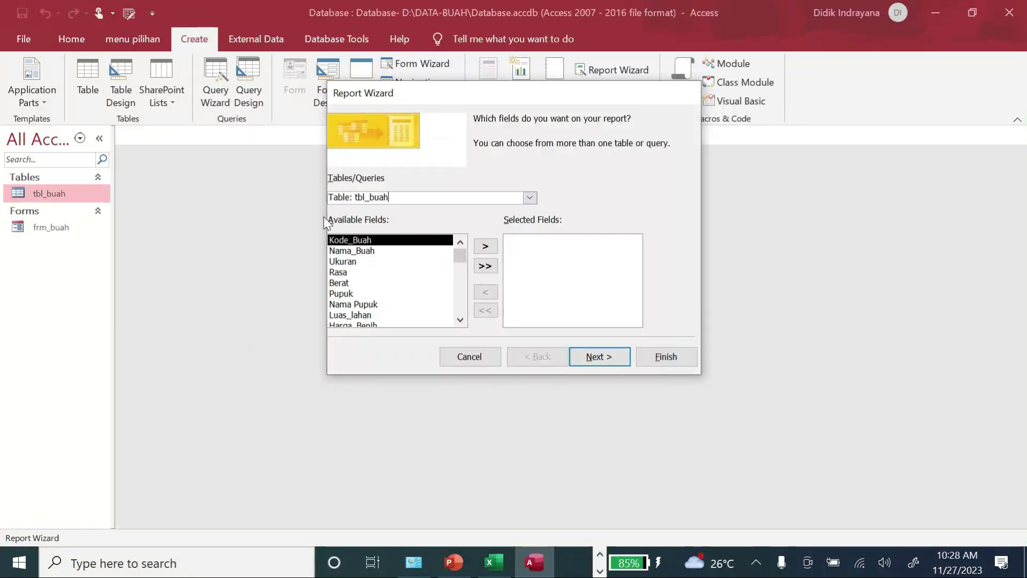
click(485, 266)
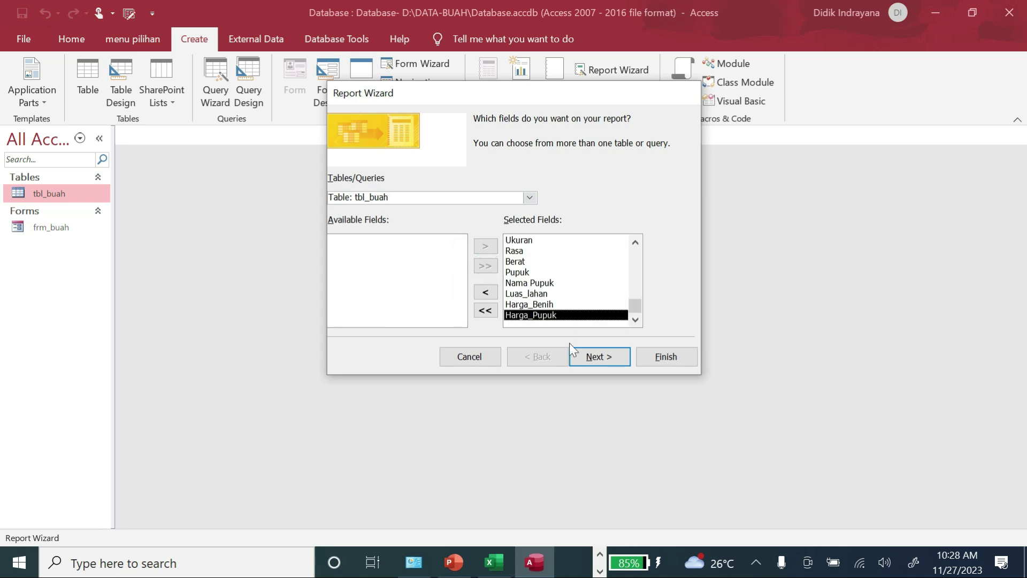
Skip grouping levels, sort the report ascending by Kode_Buah, and keep the tabular layout with portrait orientation.
click(615, 368)
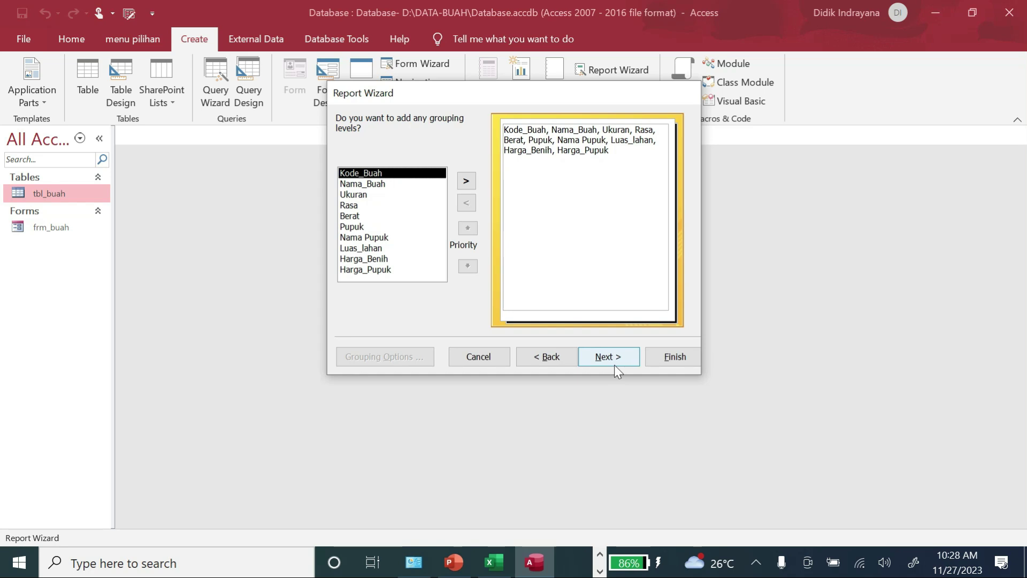
click(613, 359)
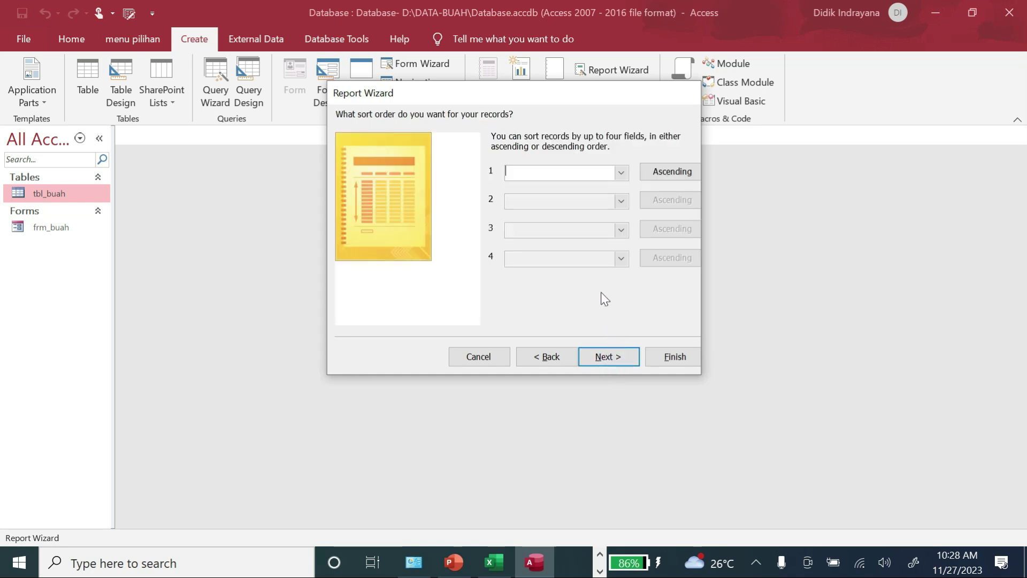
click(621, 172)
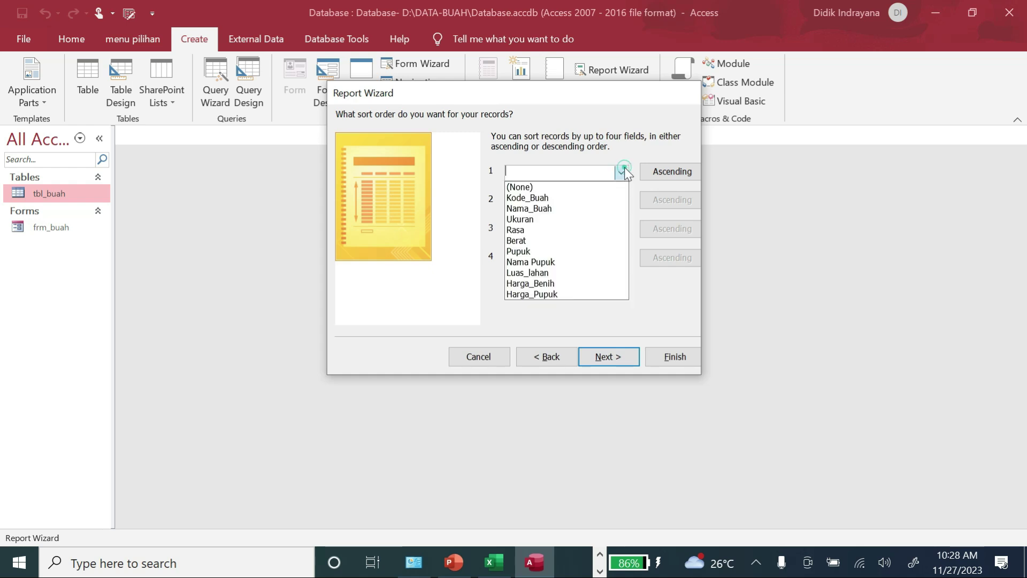
click(605, 197)
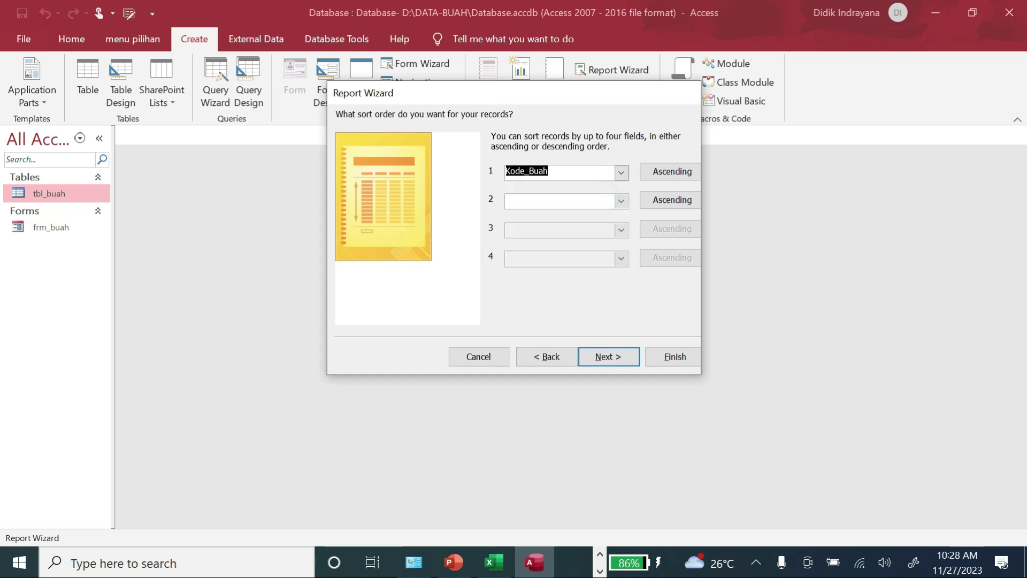
click(616, 358)
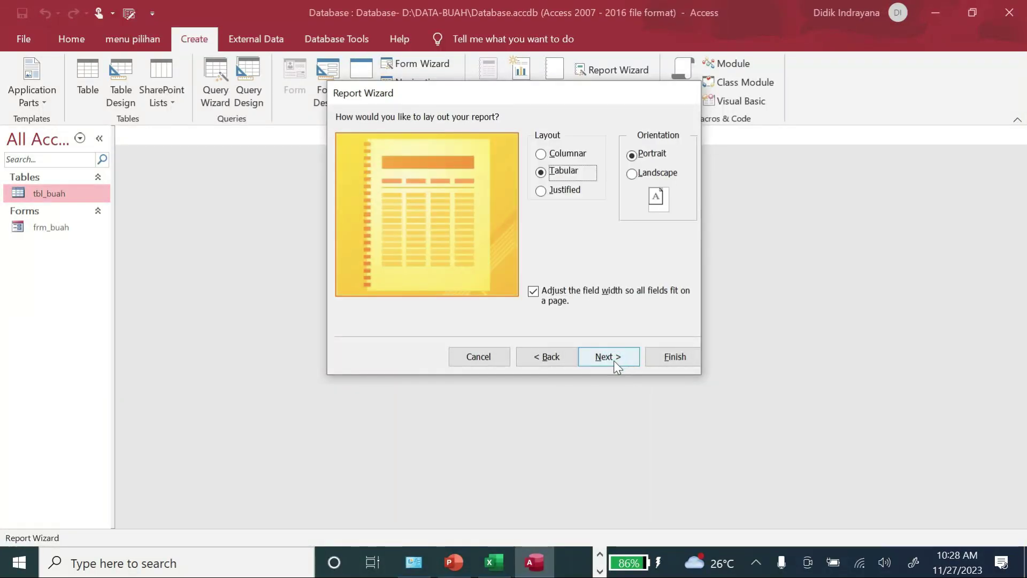
click(615, 359)
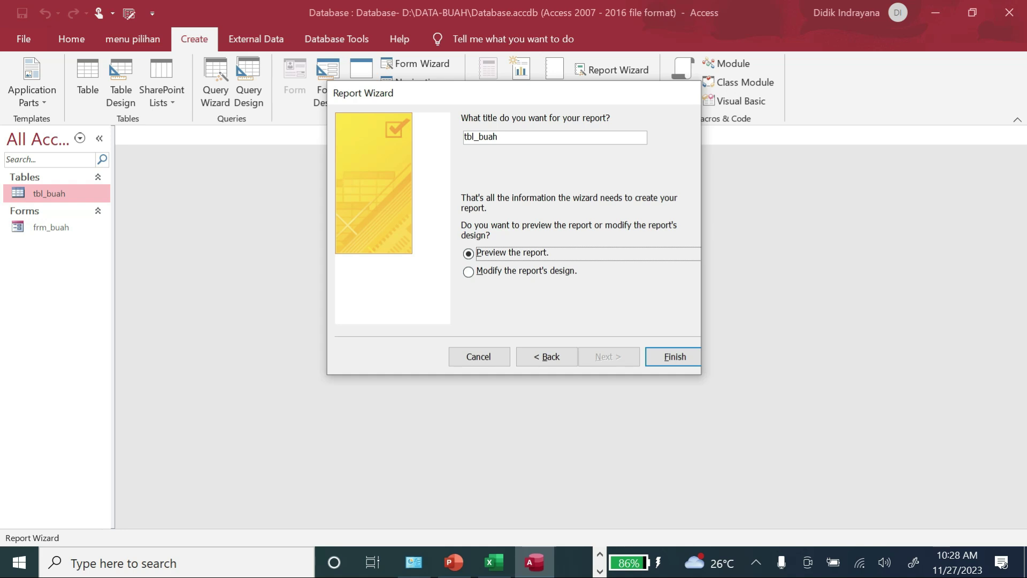
Title the report rpt_buah and finish the wizard with a preview of the report.
drag(474, 137, 457, 139)
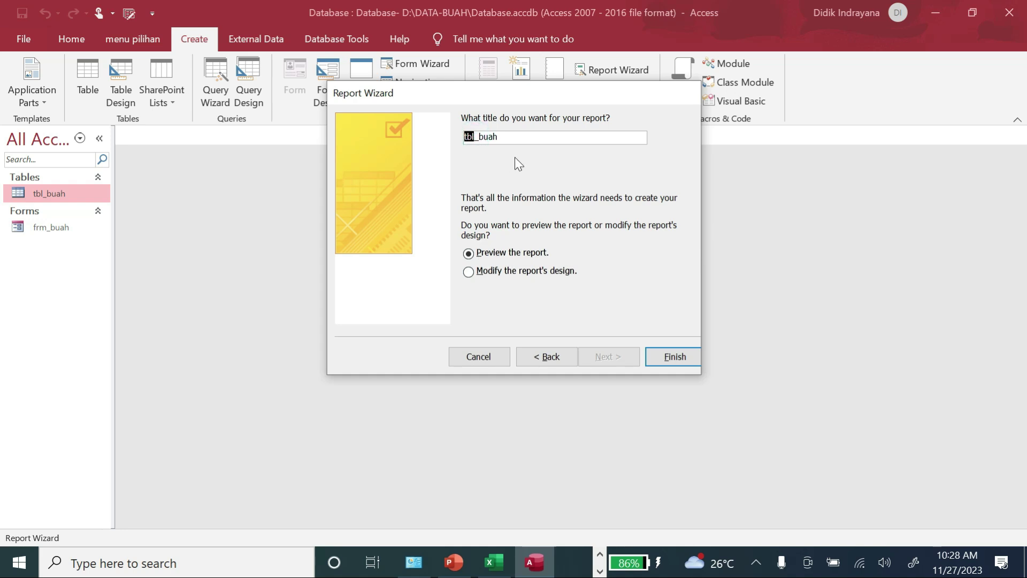
text(rpt)
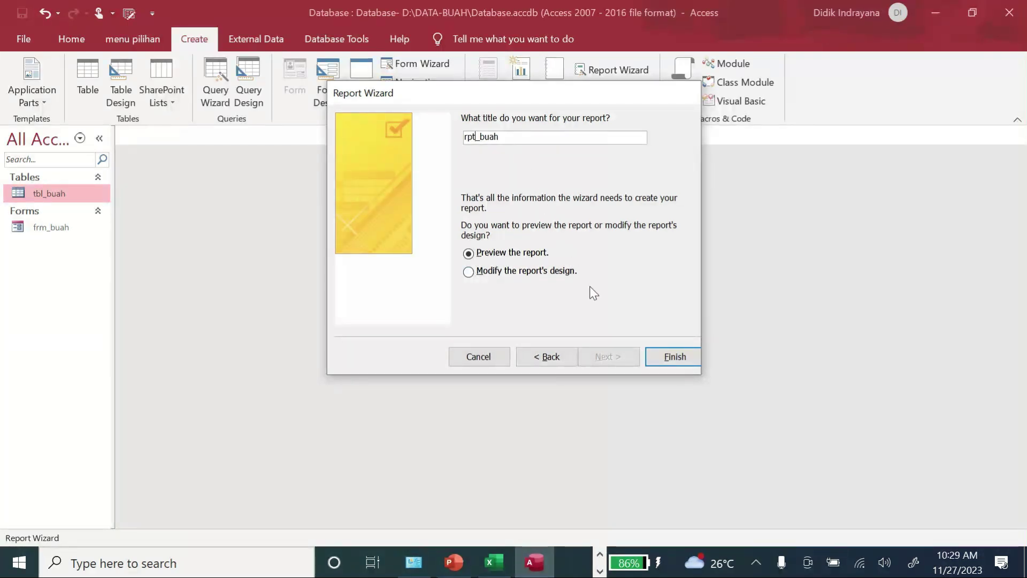
click(669, 353)
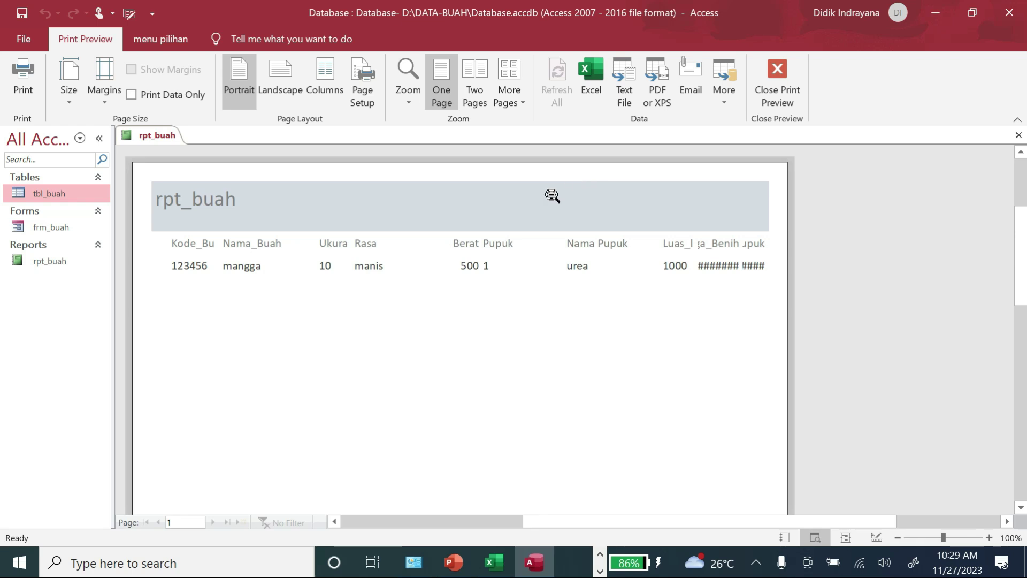
Close the rpt_buah preview, delete the rpt_buah report from the database, and confirm the deletion.
click(21, 38)
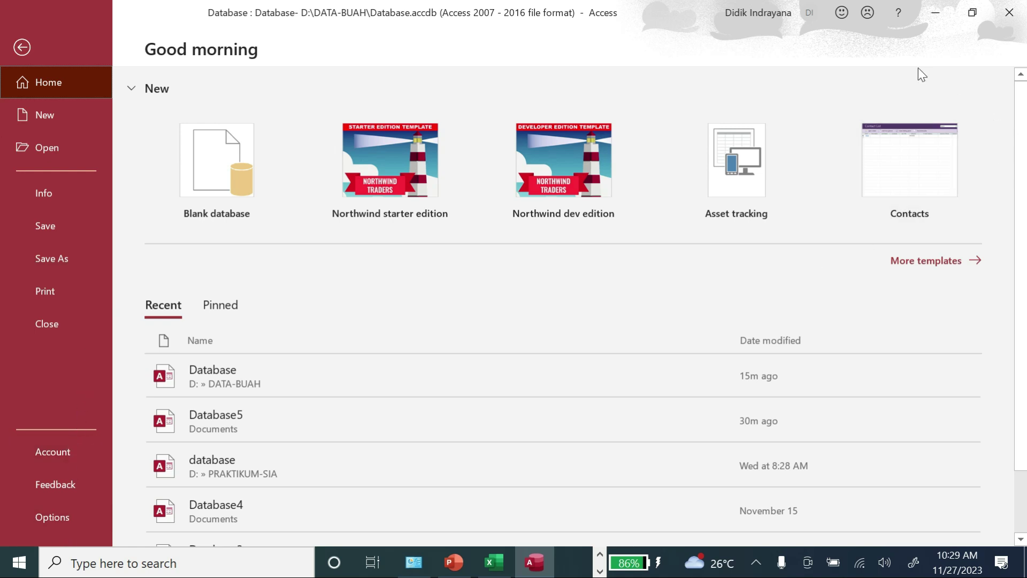
click(22, 47)
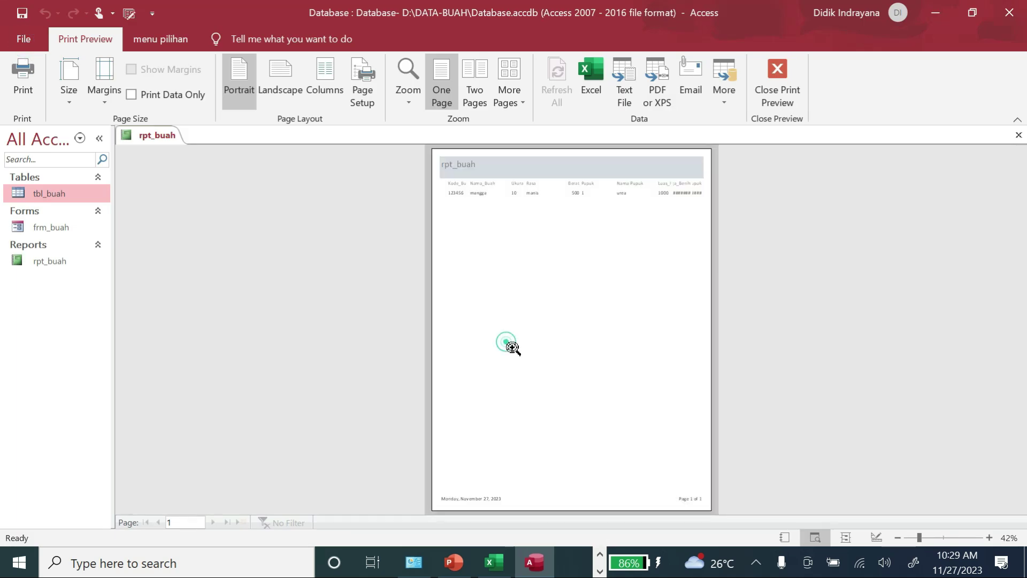
click(1018, 134)
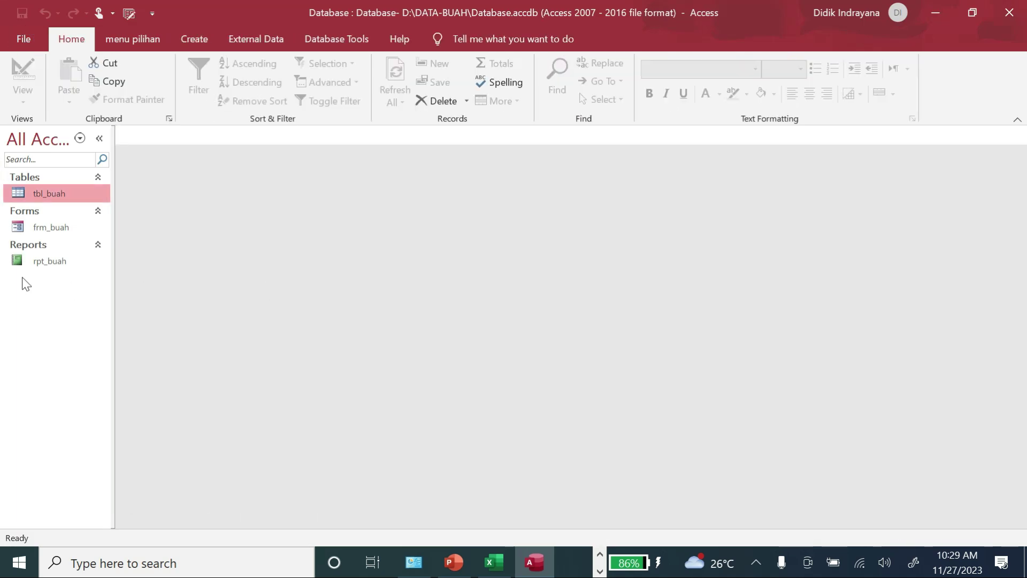
click(64, 261)
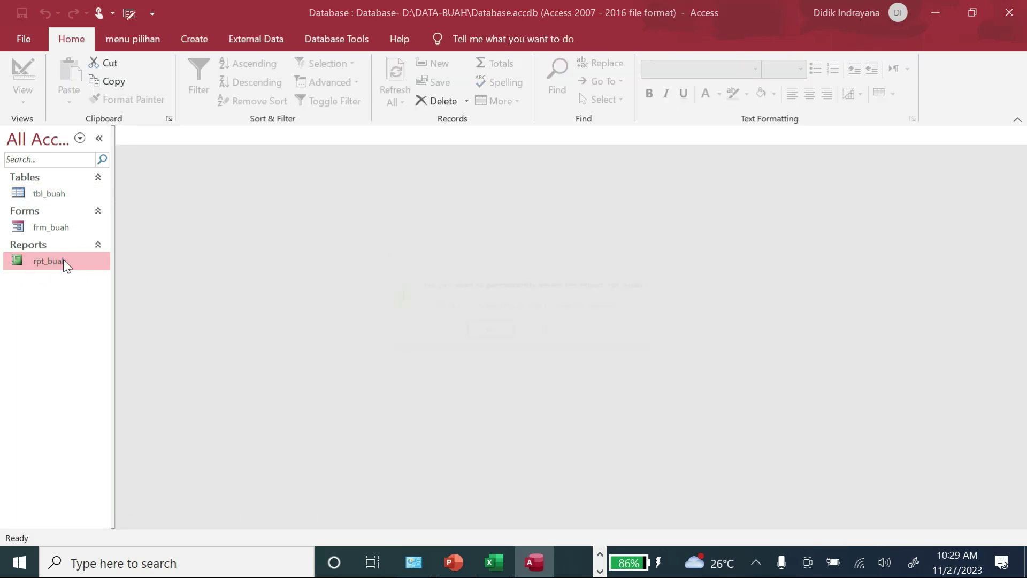
key(Delete)
click(501, 335)
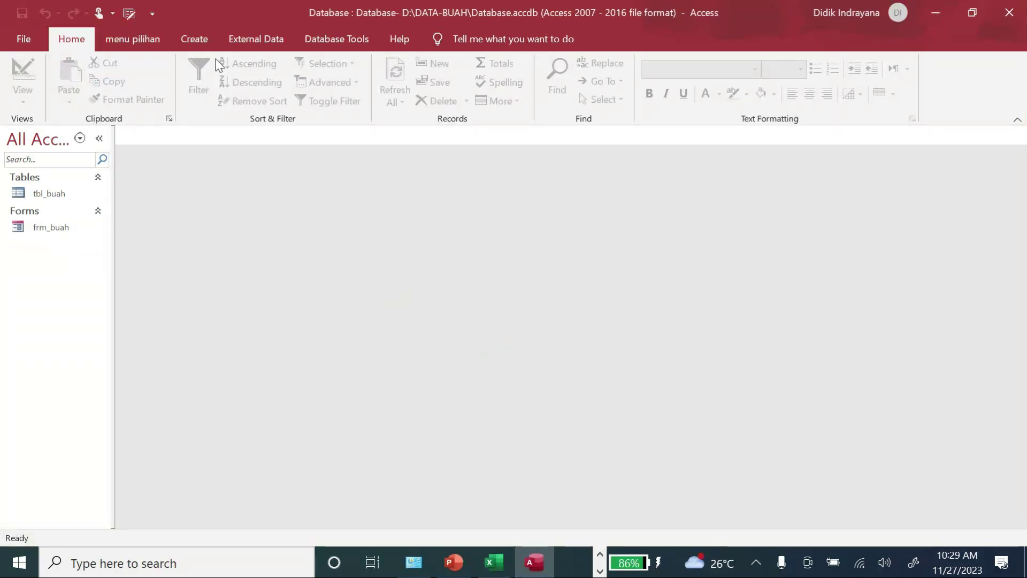
Start a new Report Wizard report based on tbl_buah with all of its fields and no grouping levels.
click(192, 39)
click(615, 70)
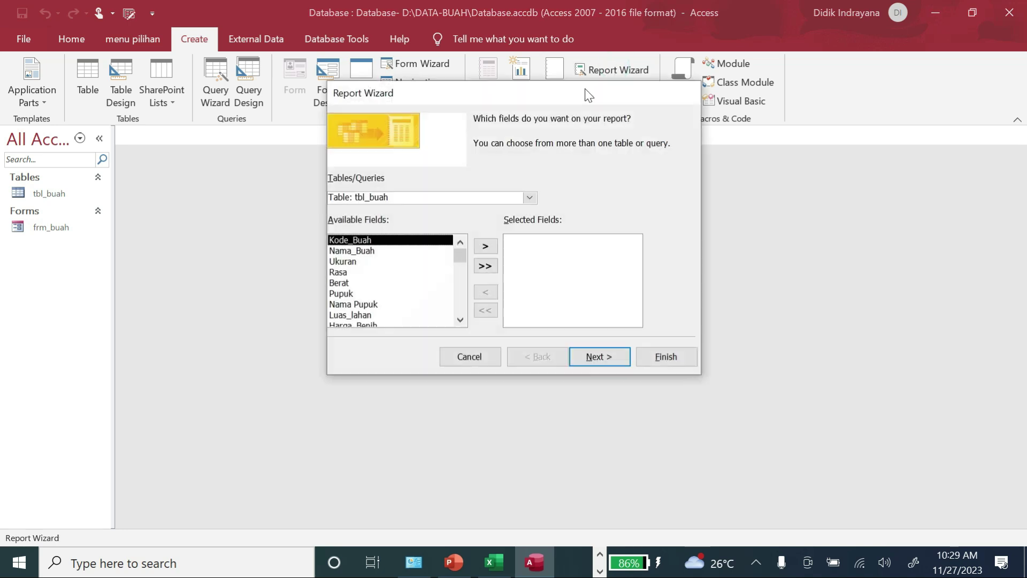
click(485, 266)
click(608, 363)
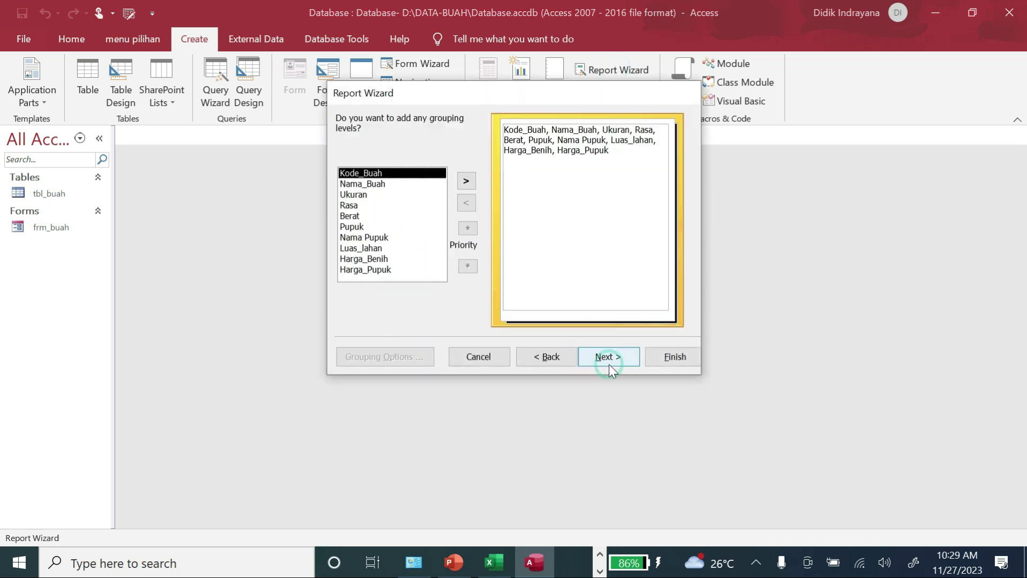
click(608, 362)
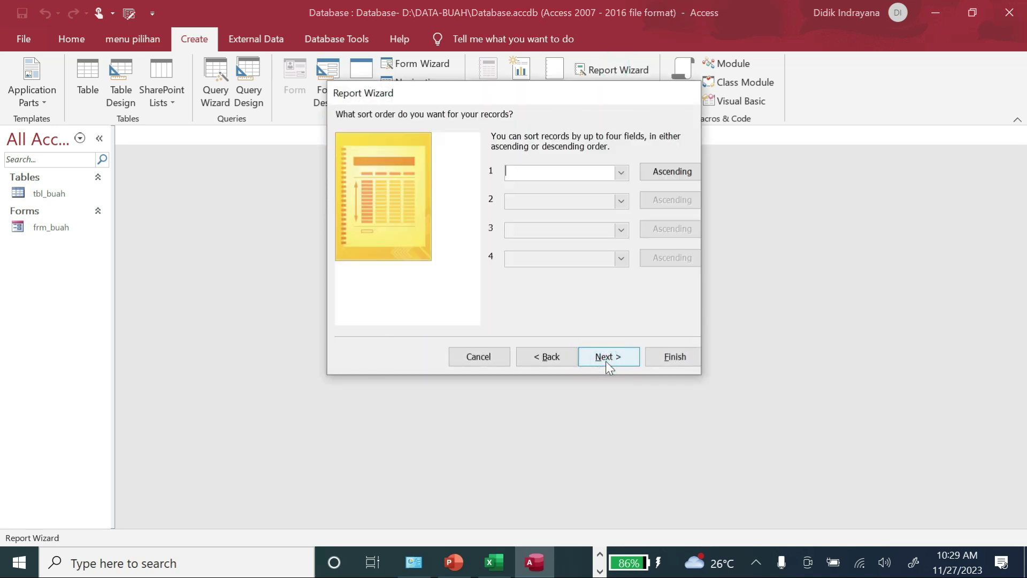
Sort the report ascending by Kode_Buah, use a tabular landscape layout, and generate it with the title tbl_buah.
click(620, 174)
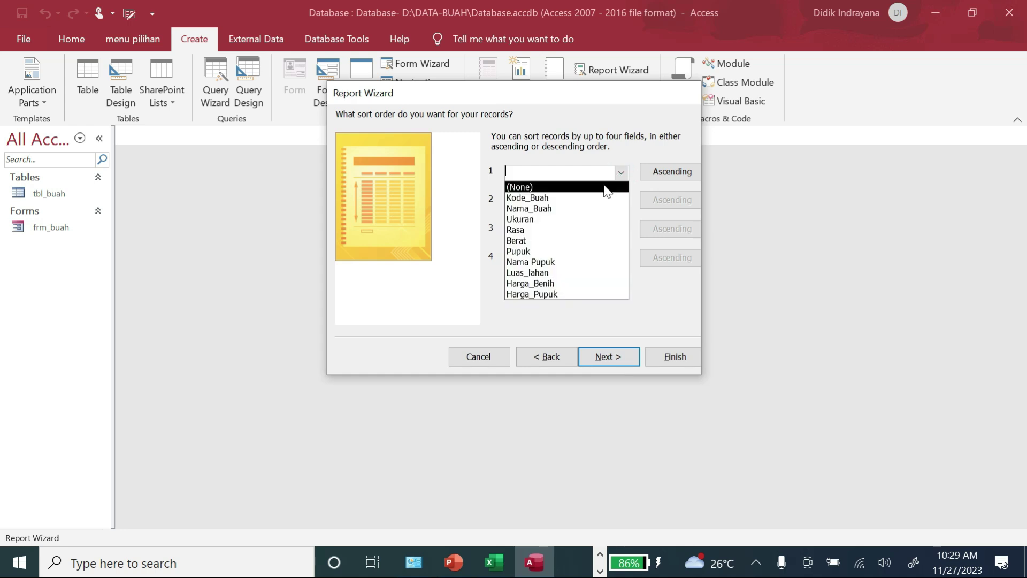
click(588, 198)
click(615, 363)
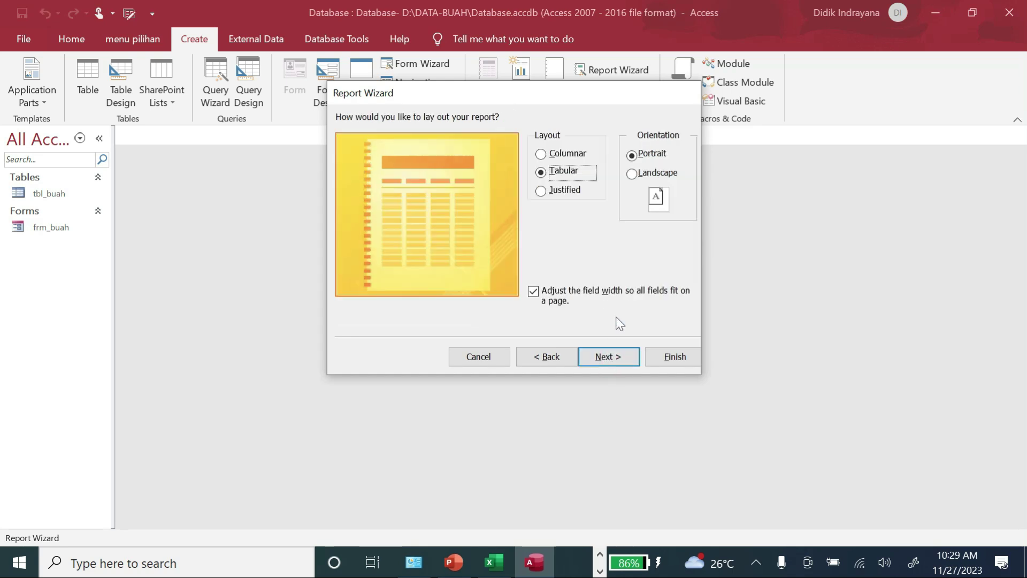
click(632, 175)
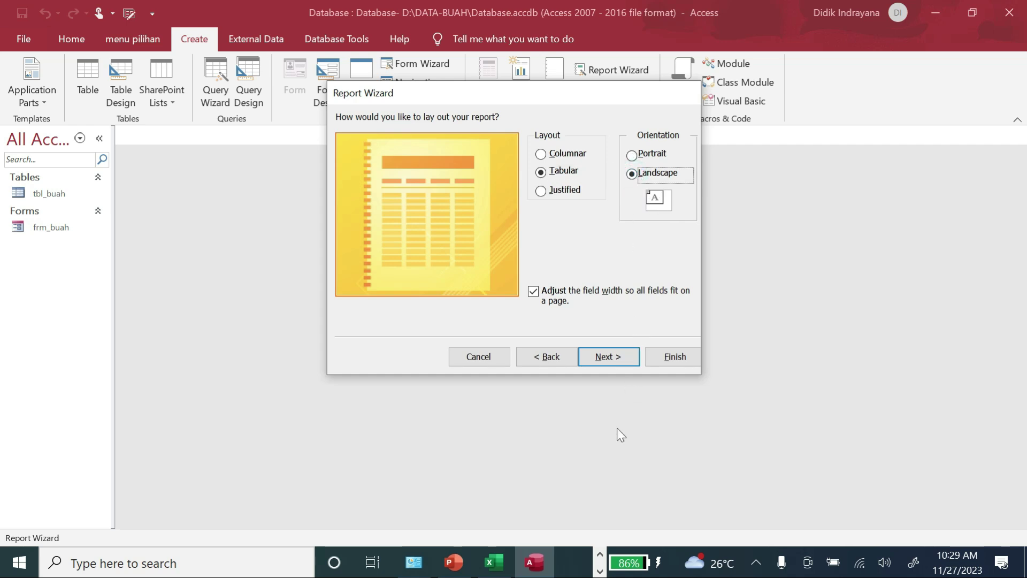
click(611, 358)
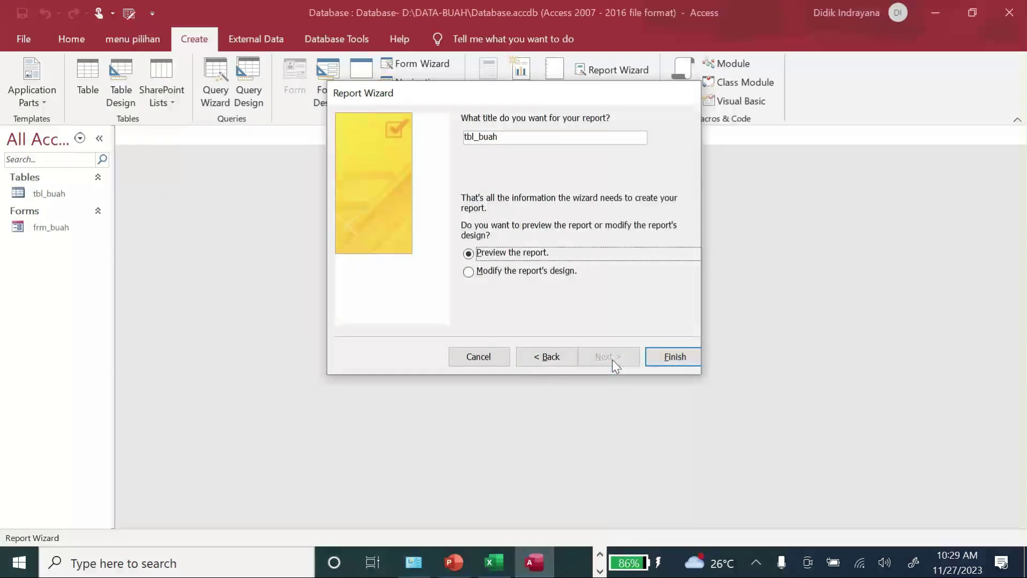
click(662, 359)
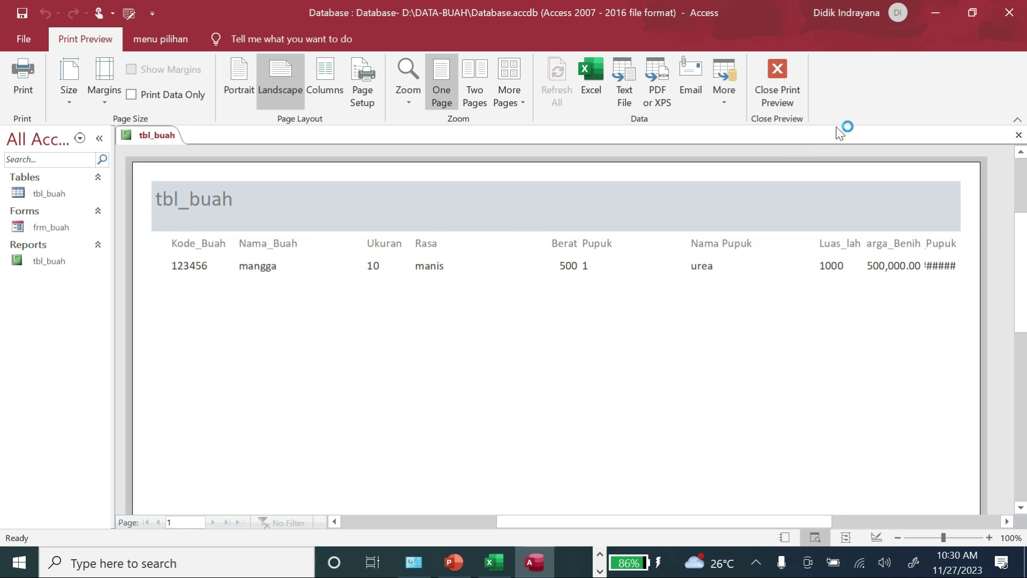
Close the report preview and reopen the tbl_buah report in Design View.
click(1018, 135)
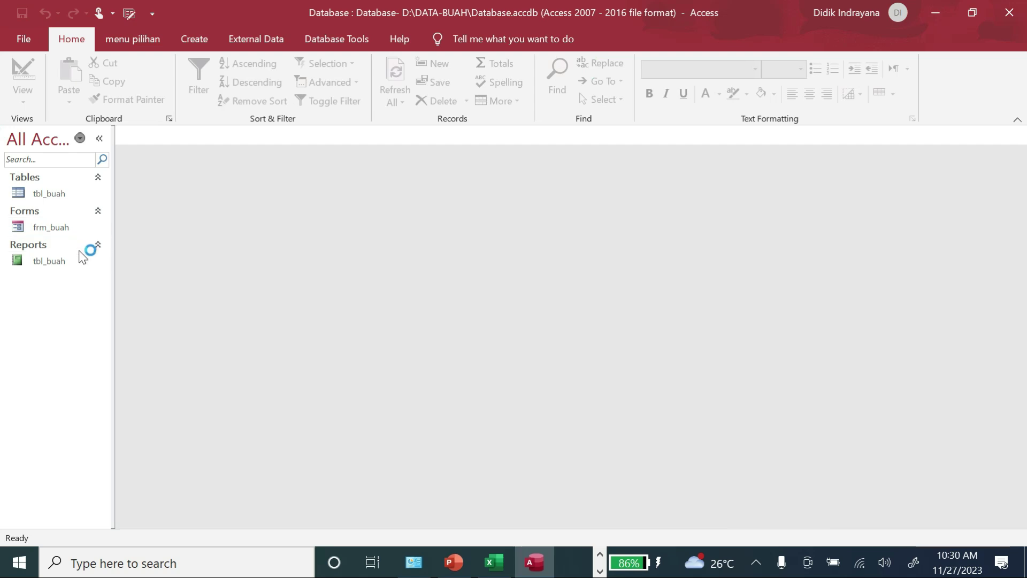
right_click(62, 262)
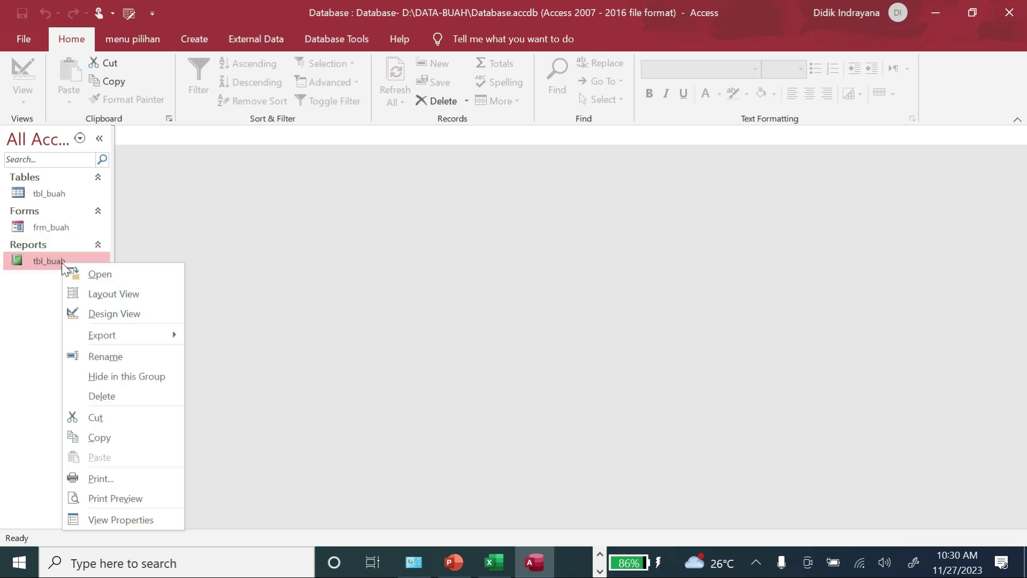
click(129, 313)
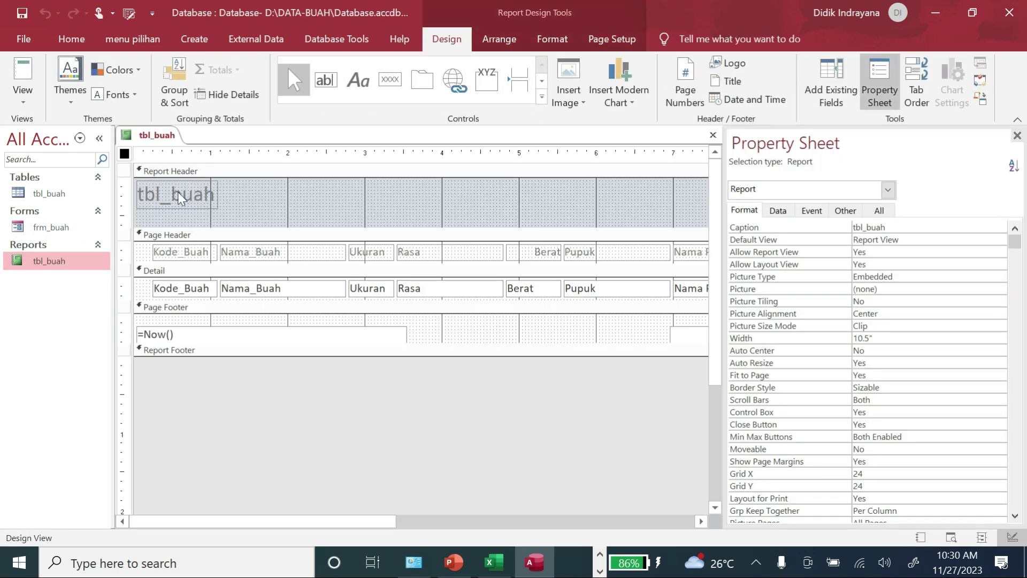
Set the back color of the Report Header section to dark blue.
click(286, 208)
click(780, 211)
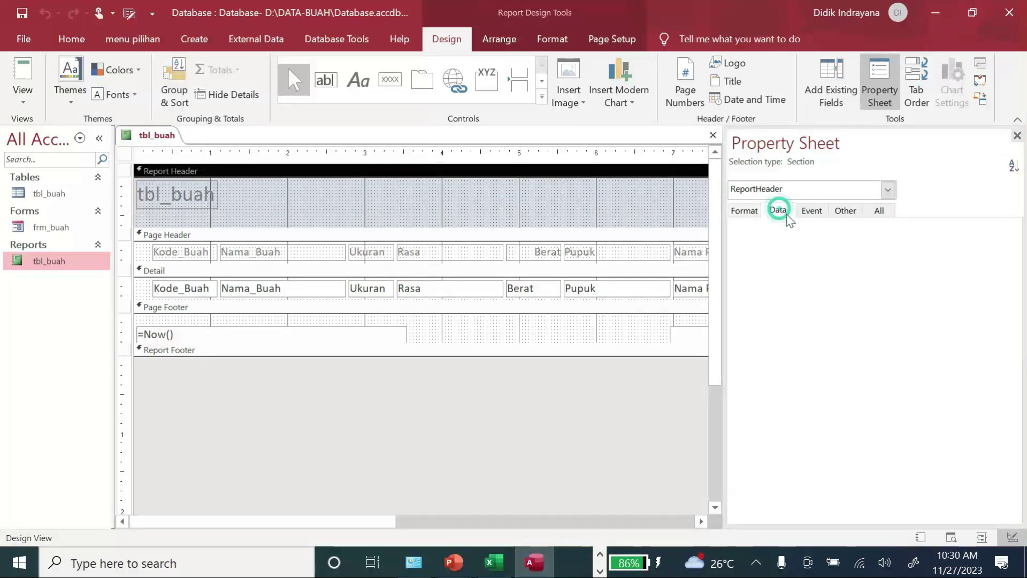
click(761, 212)
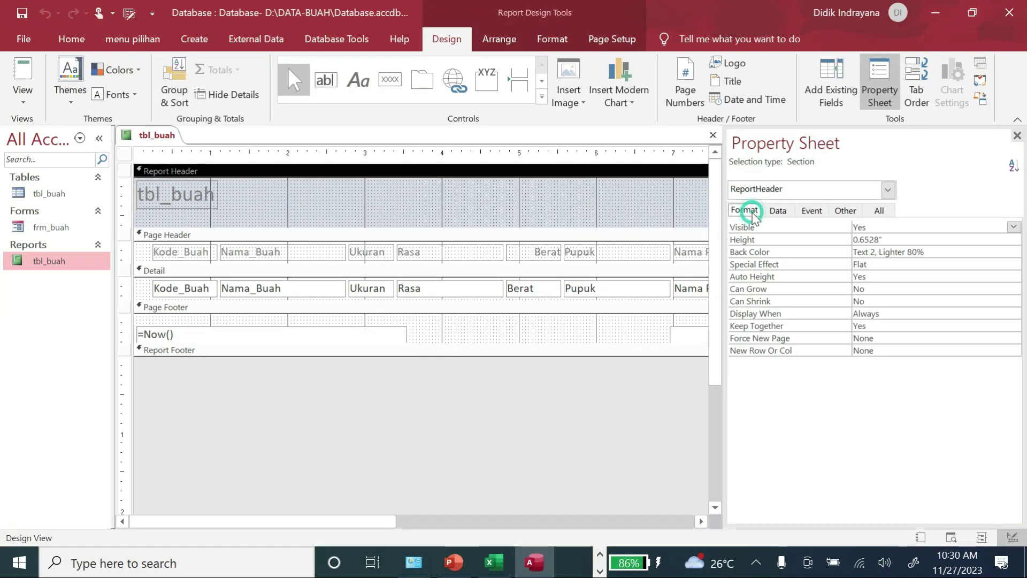
click(780, 213)
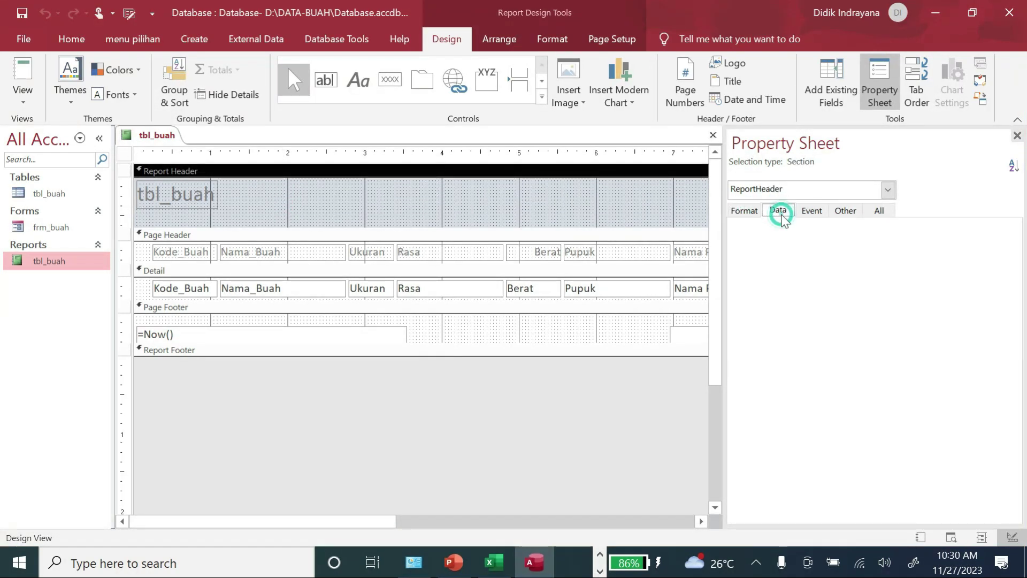
click(811, 211)
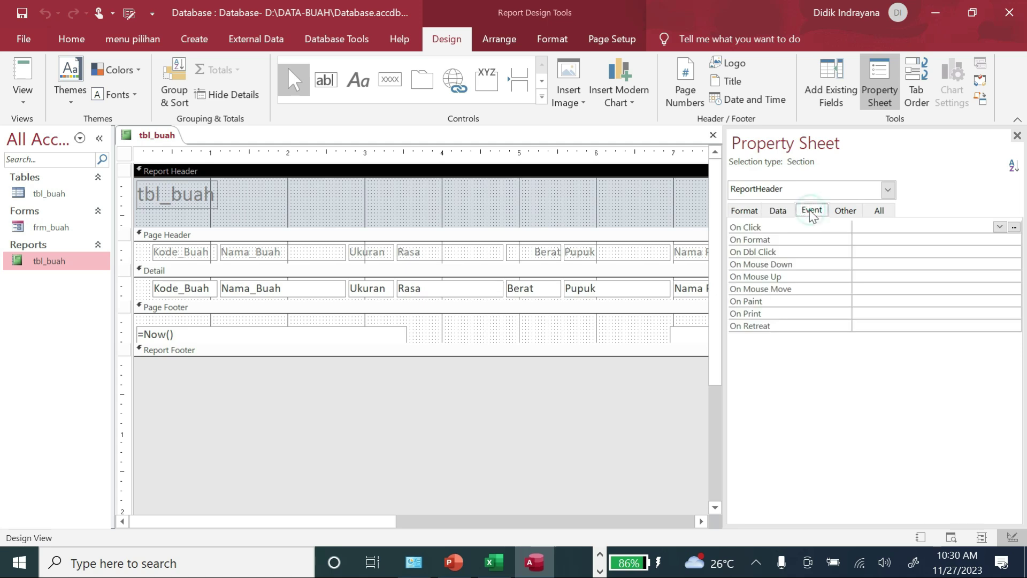
click(851, 214)
click(744, 210)
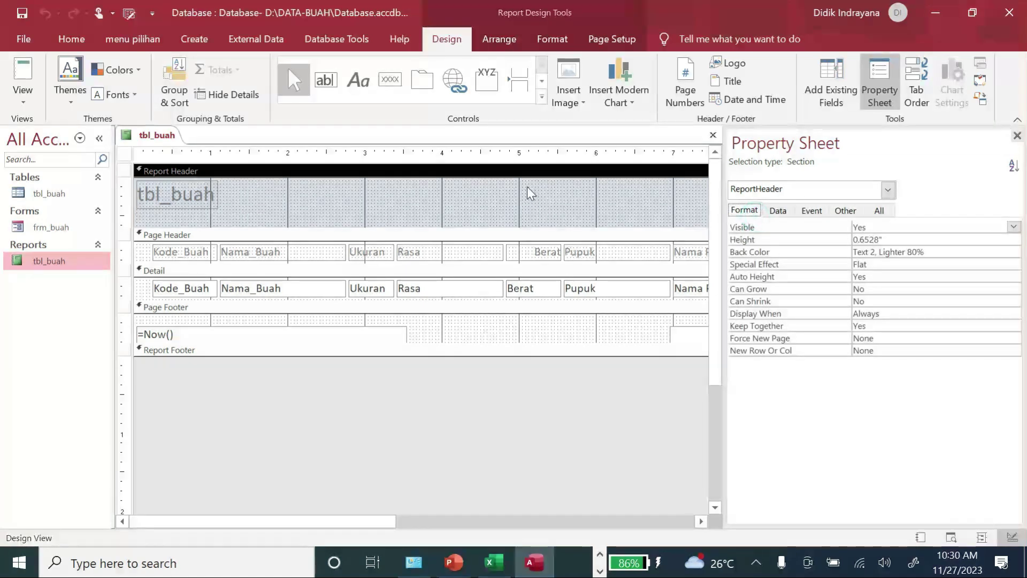
click(529, 210)
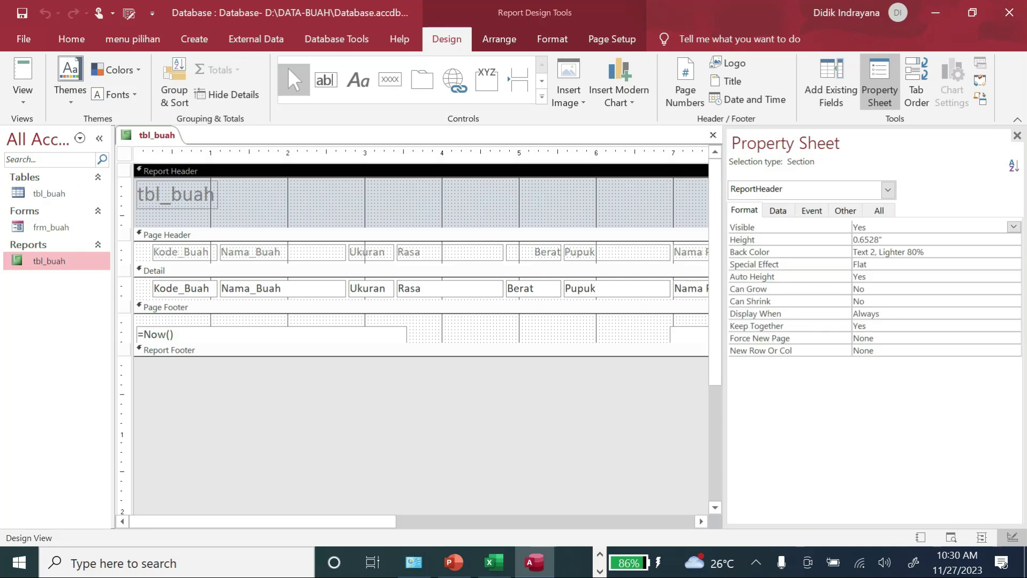
click(934, 252)
click(1014, 253)
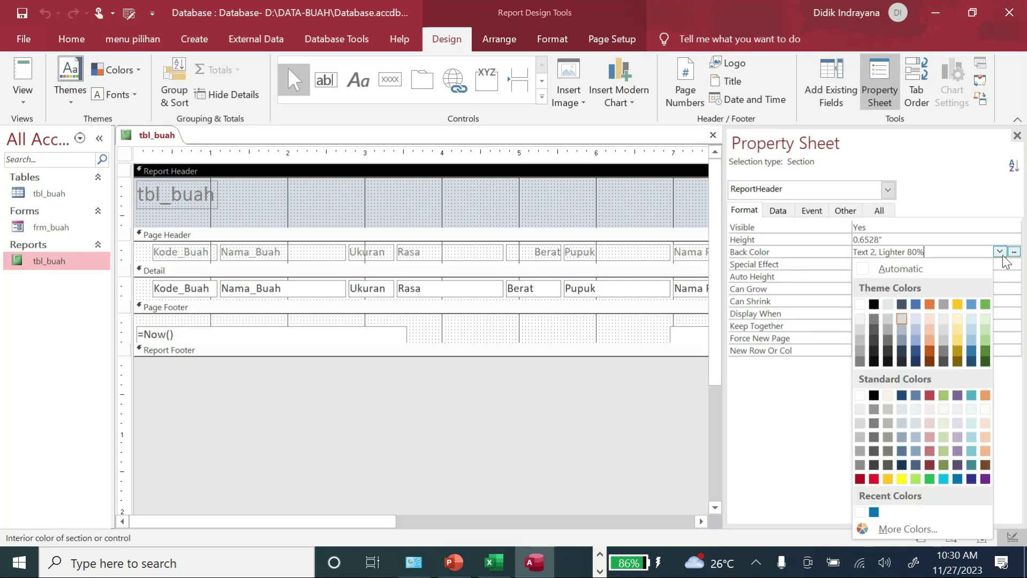
click(916, 353)
Set the fore color of the tbl_buah title label in the report header to white (#FFFFFF).
click(205, 196)
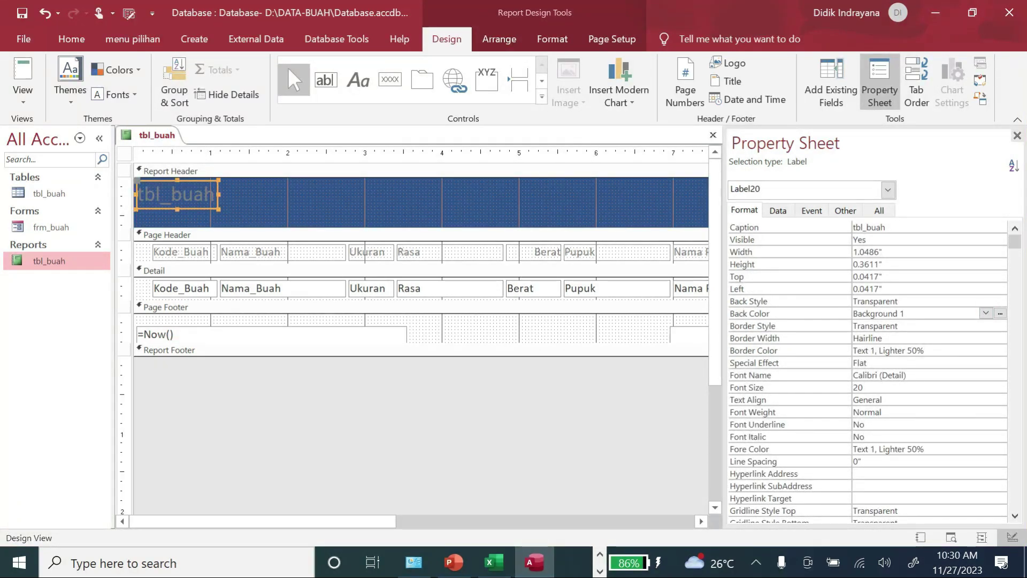
click(998, 450)
click(1000, 449)
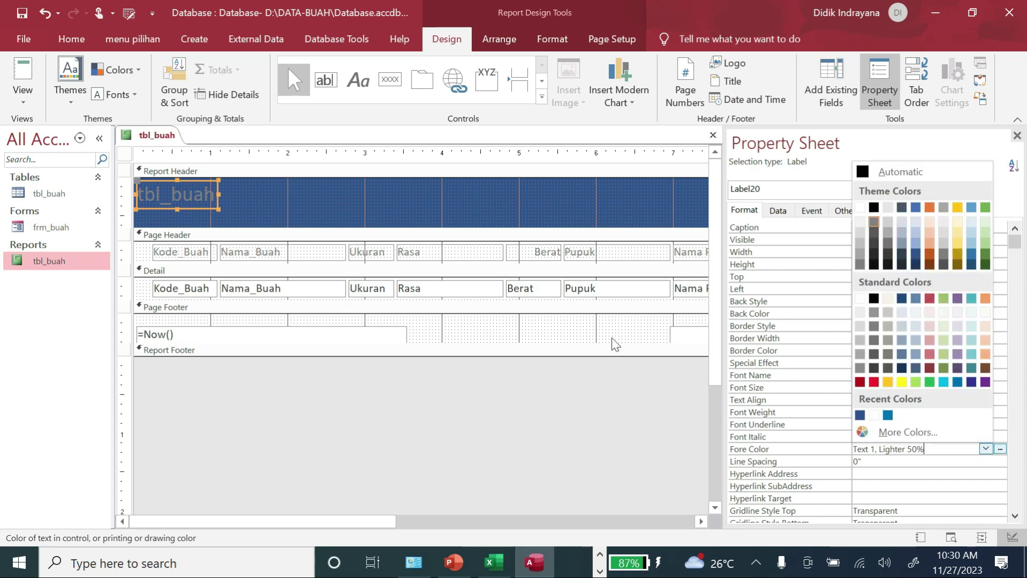
click(866, 298)
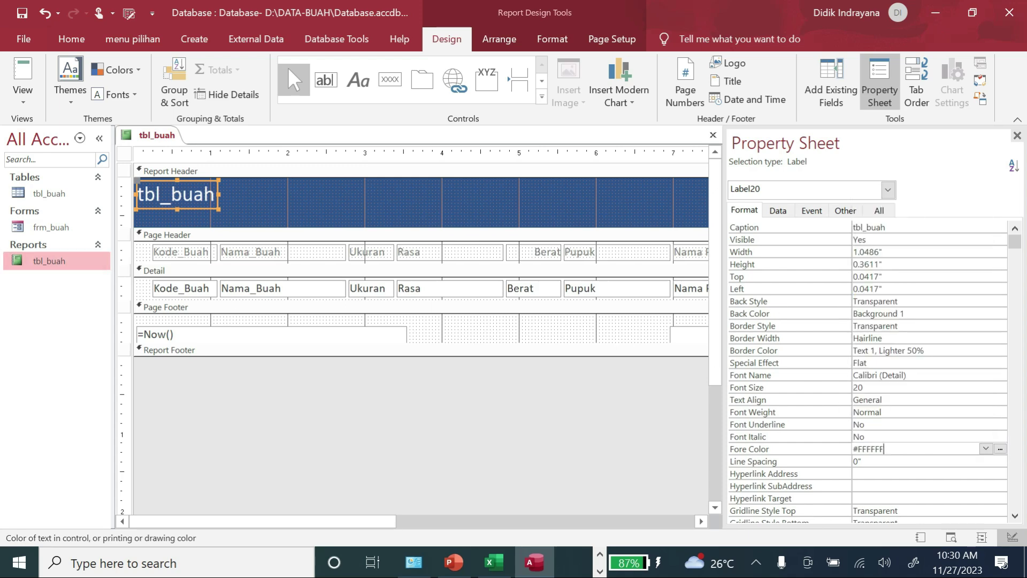
Move the report header title label inward and change its text to "Laporan Data Jagung".
drag(193, 183, 259, 197)
click(220, 207)
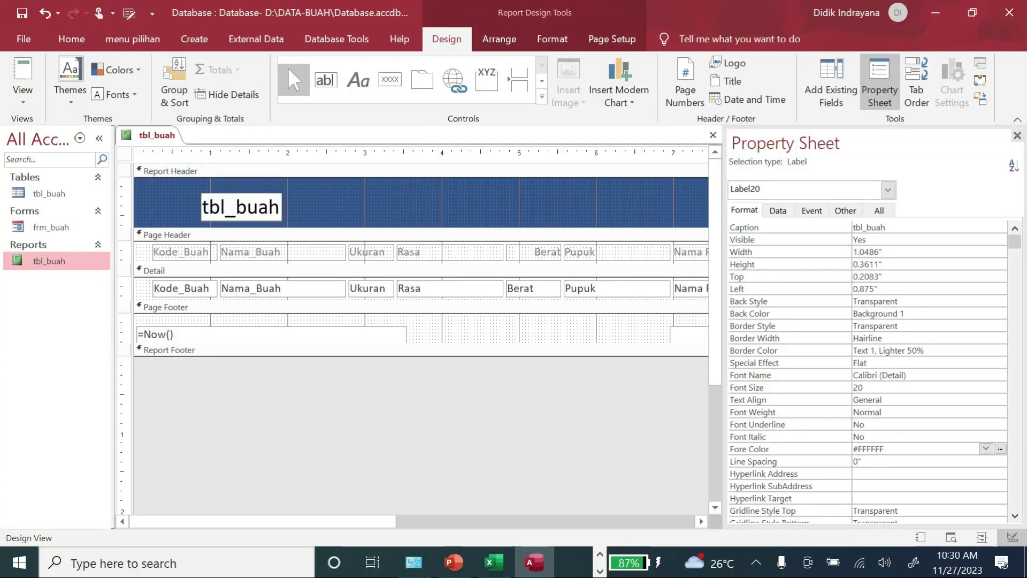
text(L)
key(BackSpace)
key(BackSpace)
key(BackSpace)
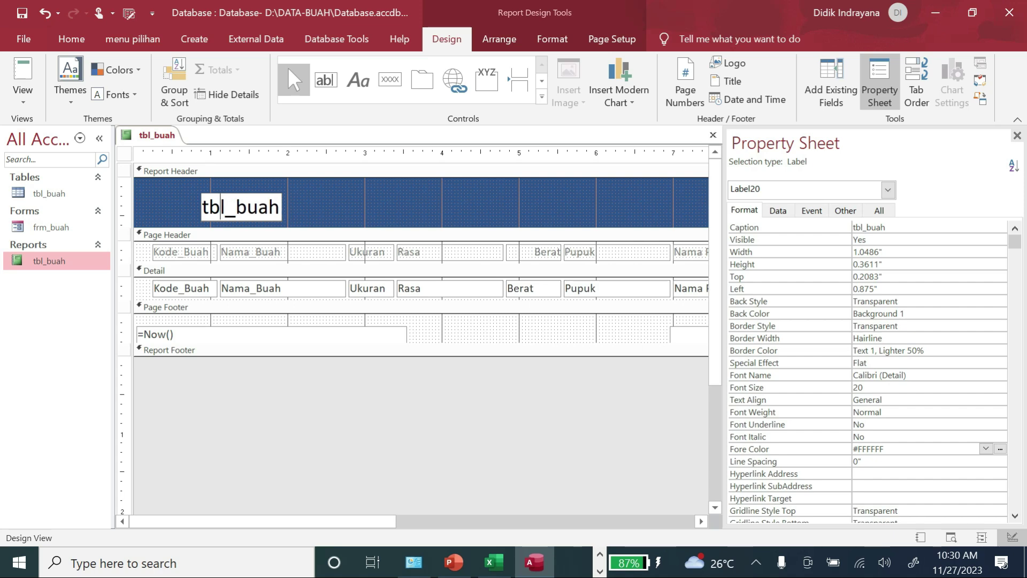
key(Delete)
key(Delete)
key(Delete)
key(Delete)
key(Delete)
key(Delete)
text(K)
key(BackSpace)
text(Lap)
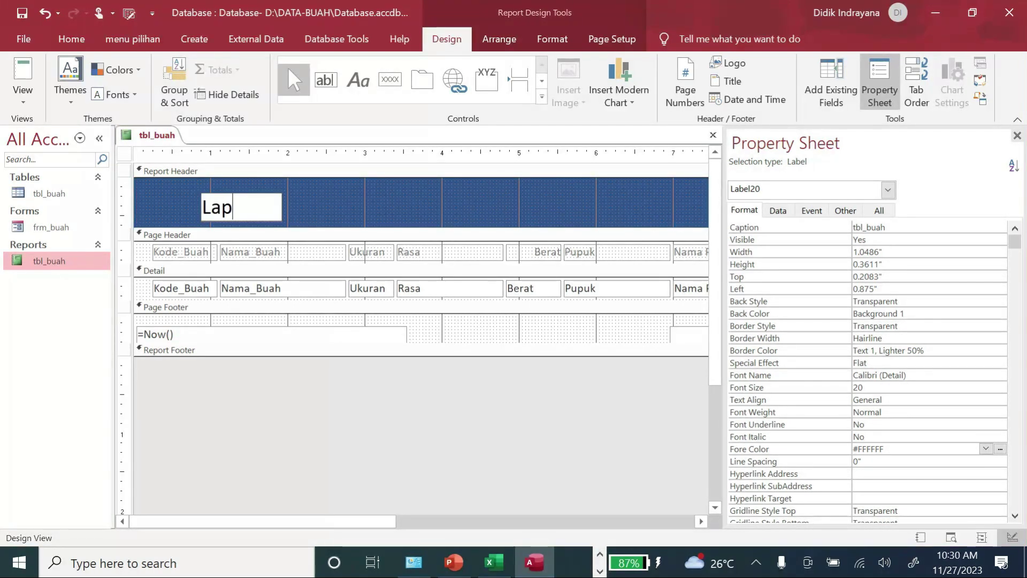
text(oran Dat)
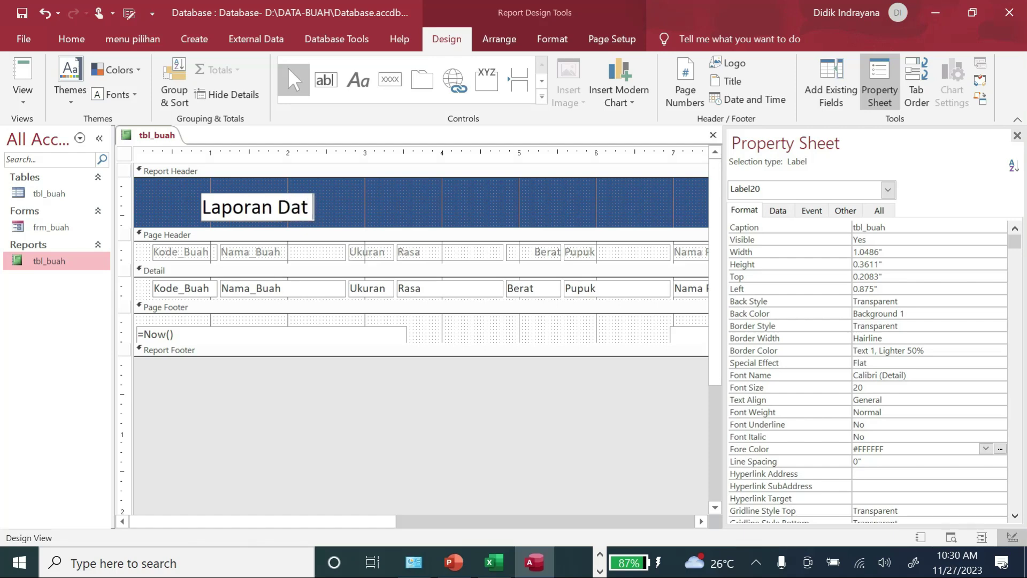
text(a Hagung)
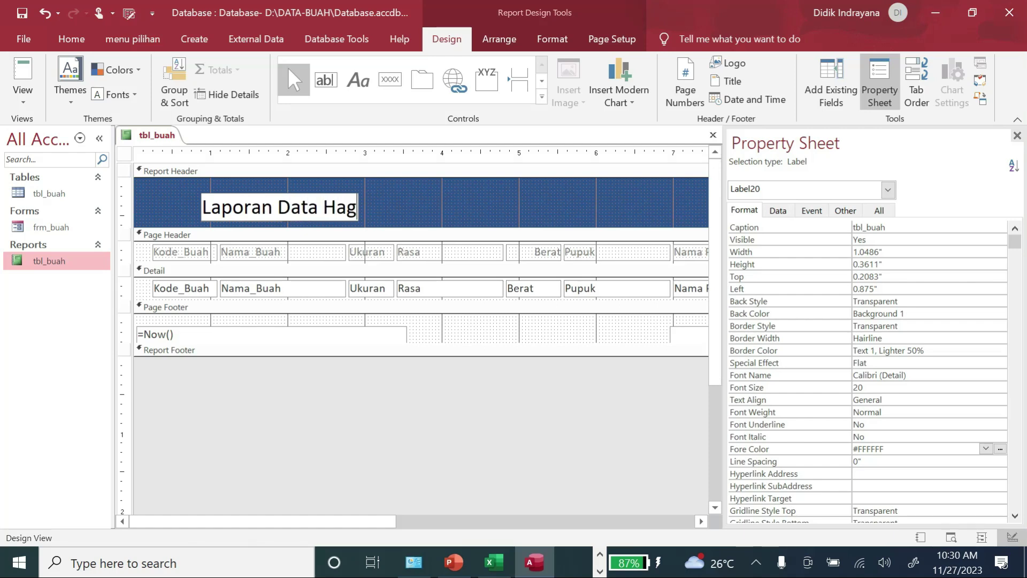
key(BackSpace)
key(BackSpace)
key(BackSpace)
key(BackSpace)
key(BackSpace)
key(BackSpace)
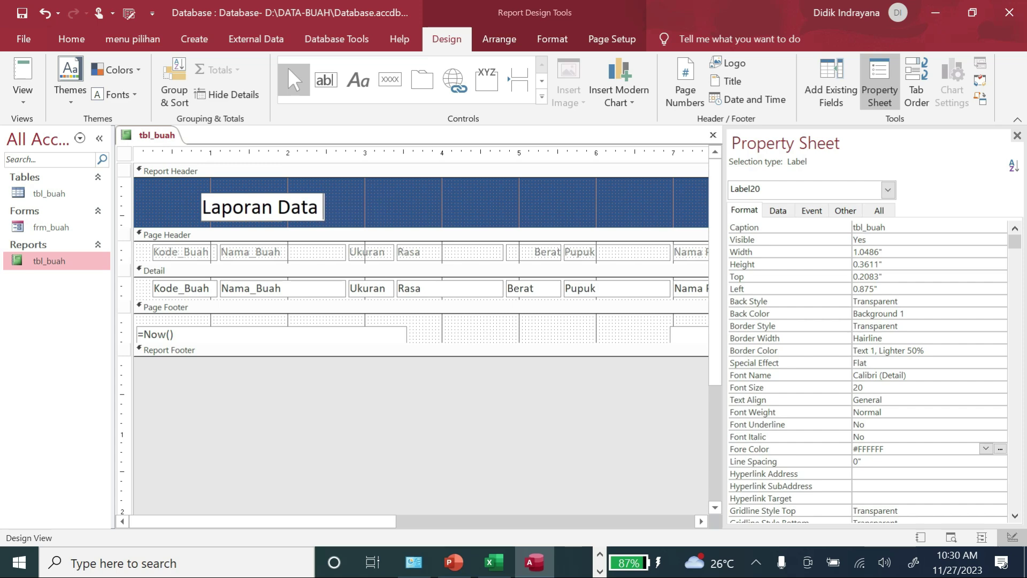
text(Jagung)
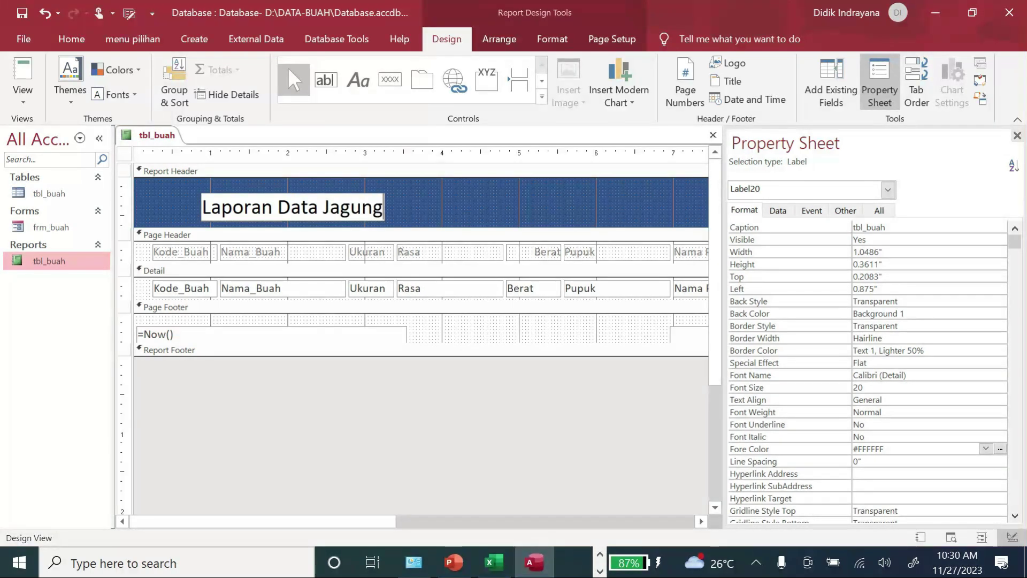
Reposition the title label near the left edge of the Report Header, save the design, and open the report in Report View.
click(403, 211)
drag(347, 217, 284, 210)
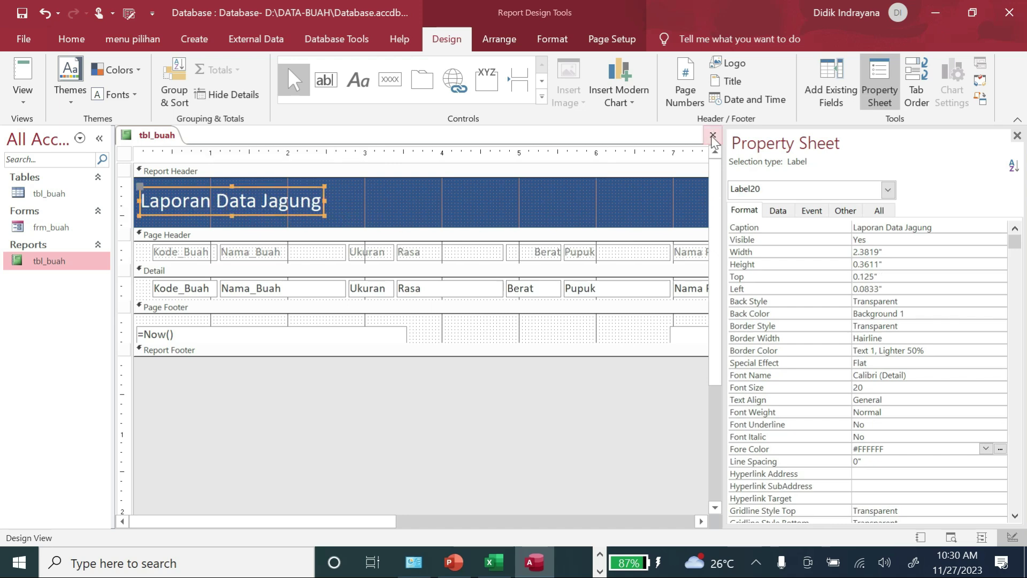
click(713, 135)
click(462, 327)
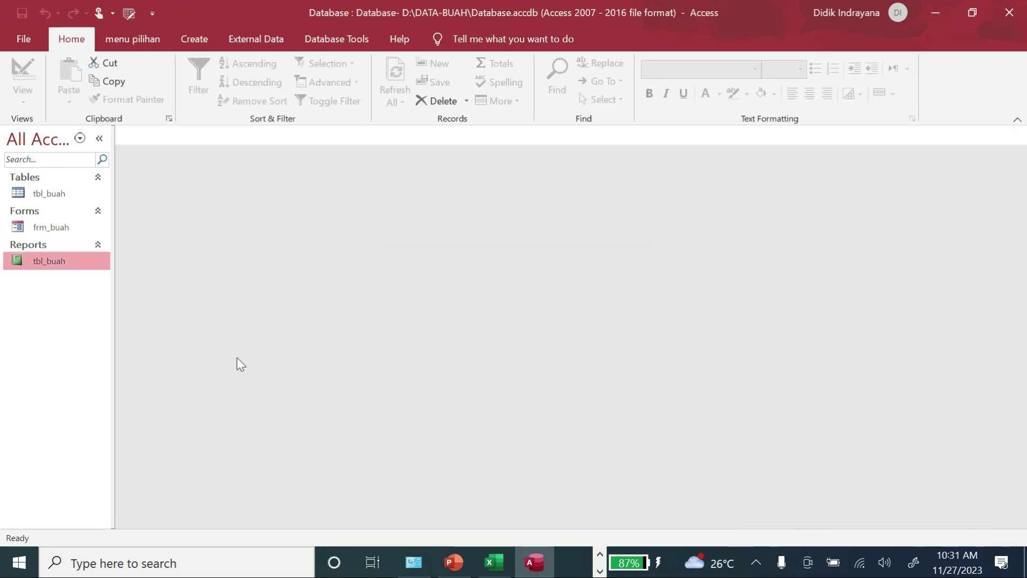
double_click(90, 261)
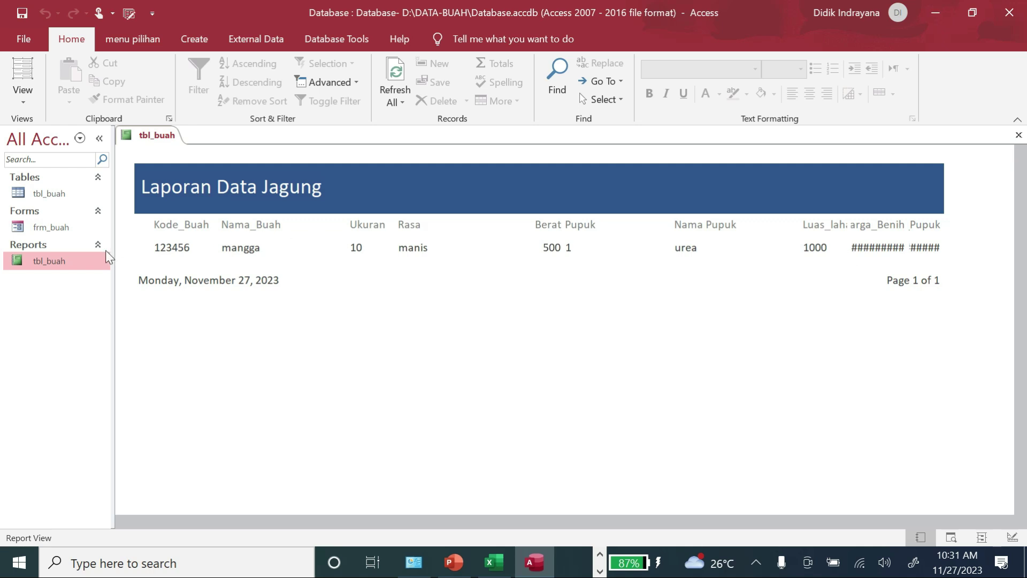
Reopen the tbl_buah report in Design View and widen the report area to about 12.04 inches.
right_click(62, 261)
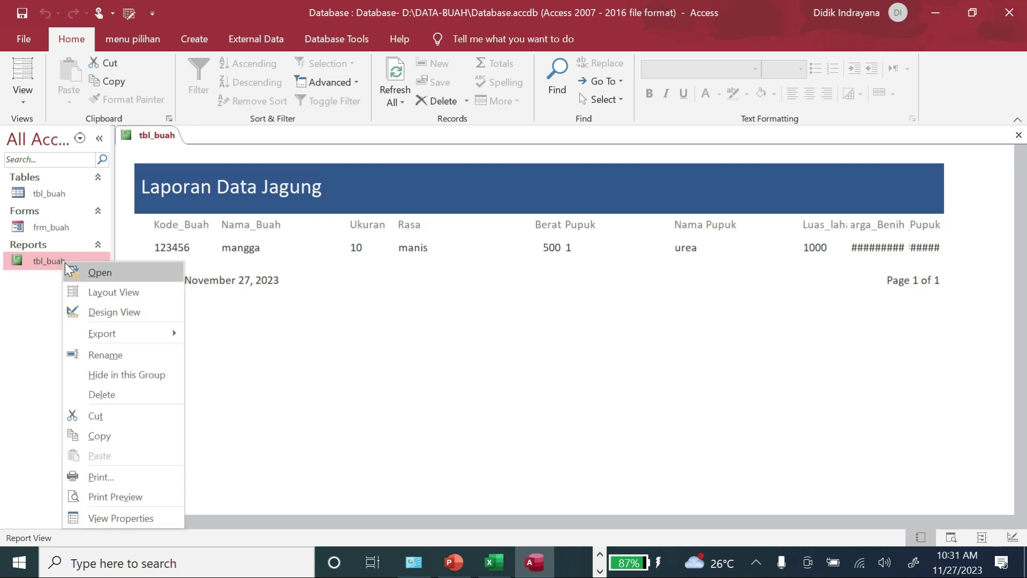
click(123, 312)
drag(368, 523, 713, 524)
drag(515, 245, 635, 243)
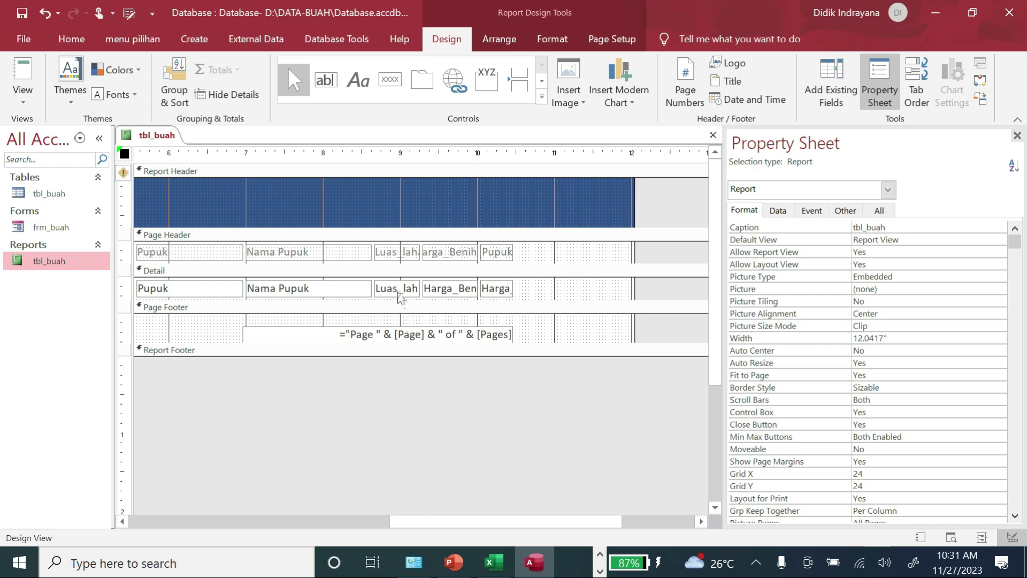
Shift Luas_lahan left and widen Harga_Benih in both the Page Header and Detail sections, narrowing the Nama Pupuk box to make room.
drag(386, 252, 373, 253)
drag(439, 254, 479, 252)
click(447, 293)
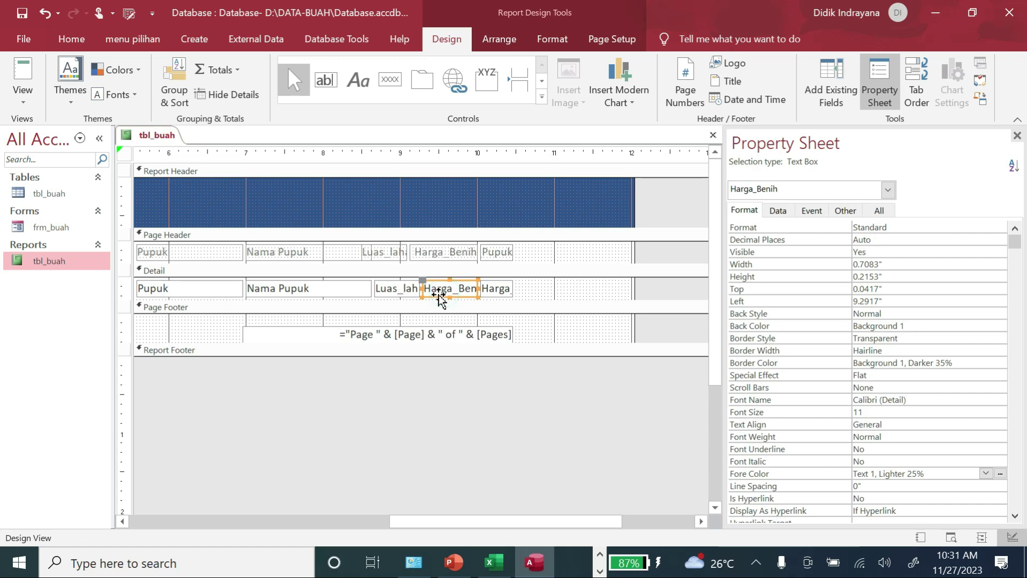
click(357, 288)
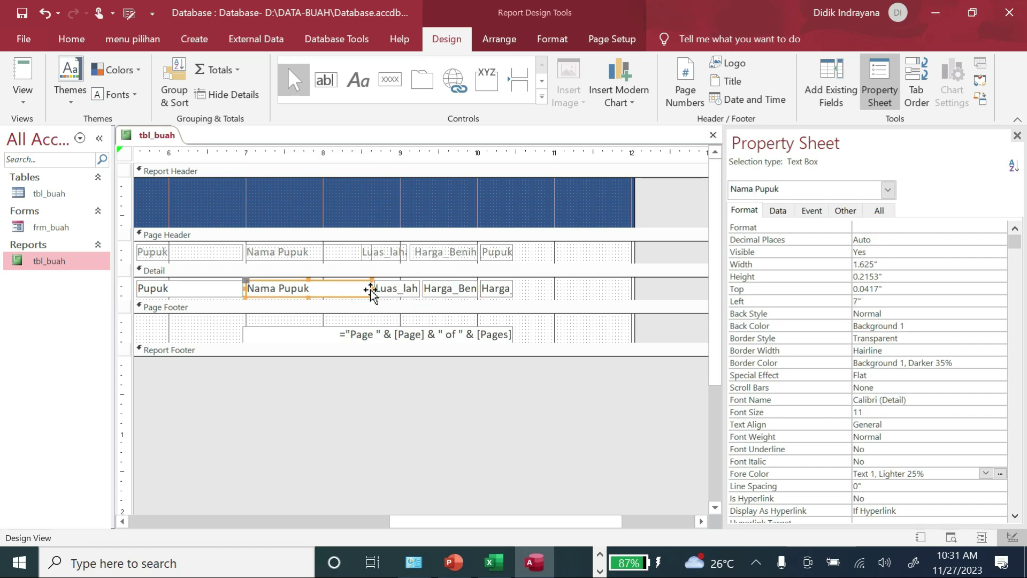
mouse_move(372, 289)
mouse_down()
mouse_move(358, 289)
mouse_move(372, 295)
mouse_up()
click(439, 292)
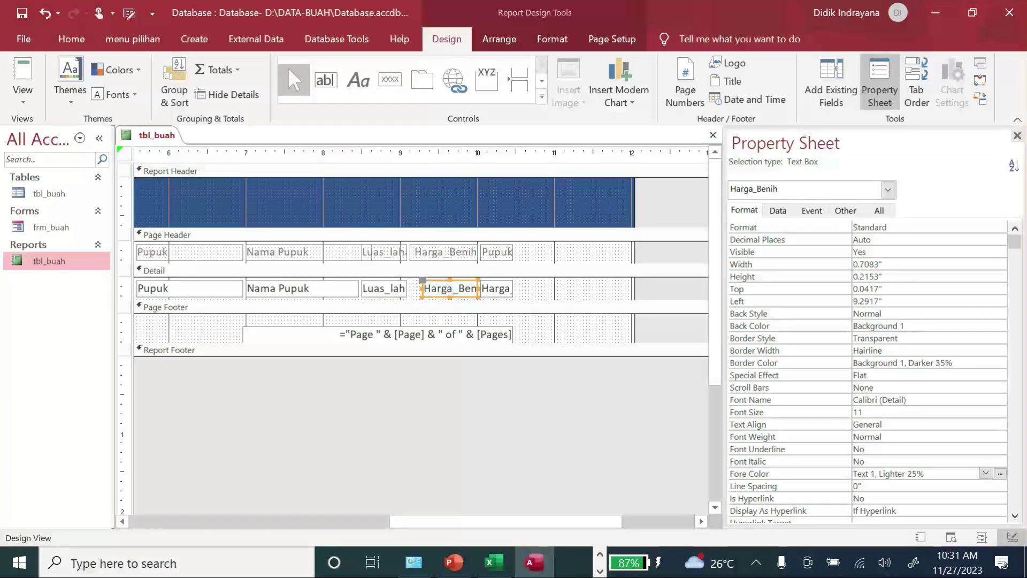
drag(423, 290, 406, 289)
click(571, 292)
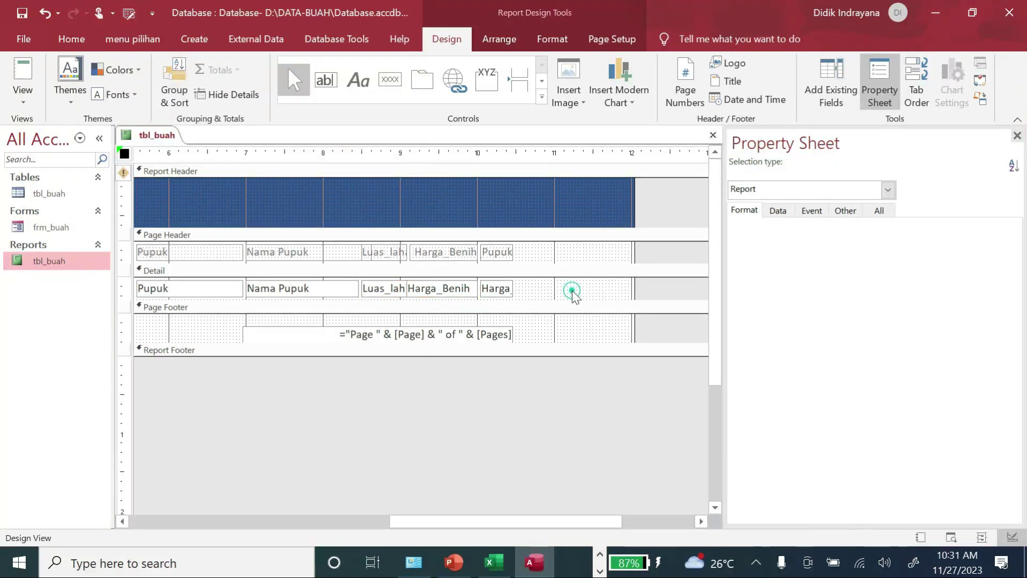
Save the column layout changes, check the report in Report View, and close it.
click(713, 135)
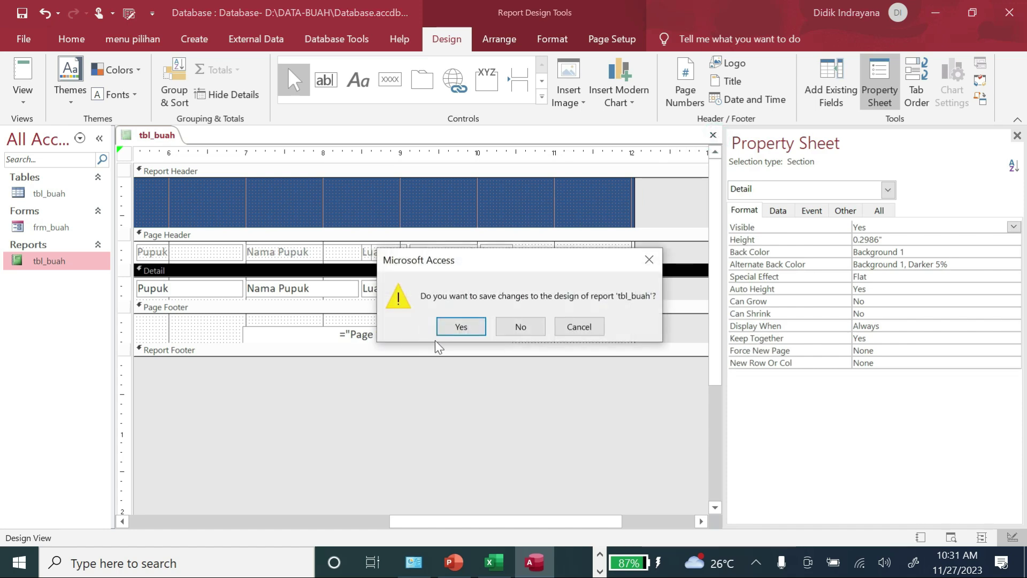
click(462, 326)
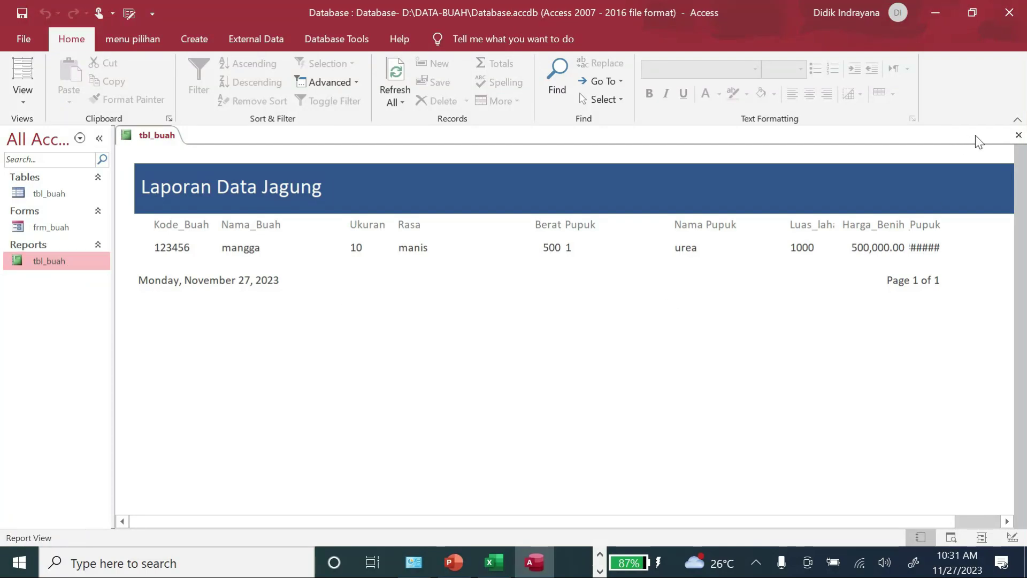
click(1018, 135)
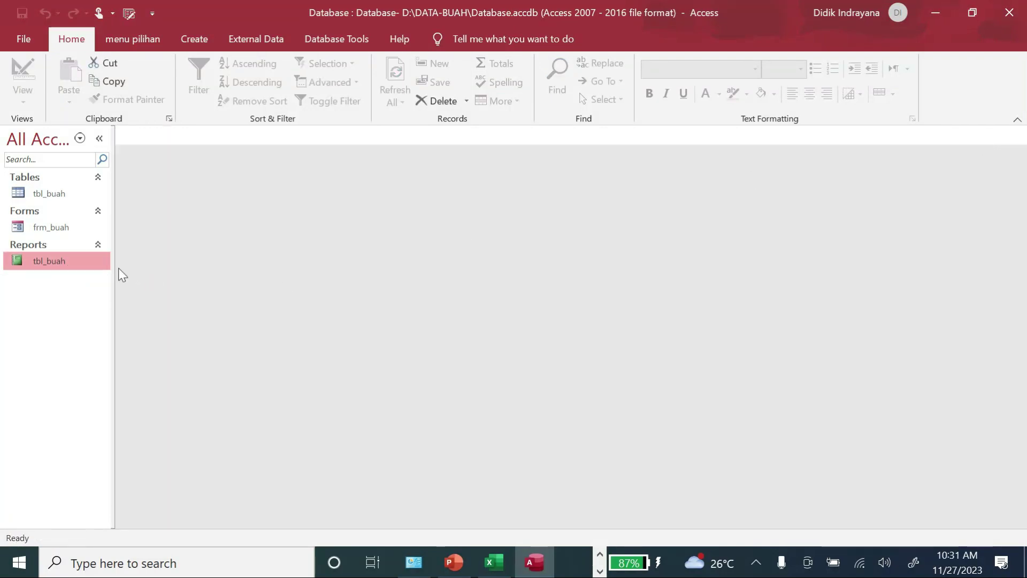
Reopen the tbl_buah report in Design View and widen the Harga_Pupuk box in the Detail section to fit its full name.
right_click(97, 263)
click(143, 312)
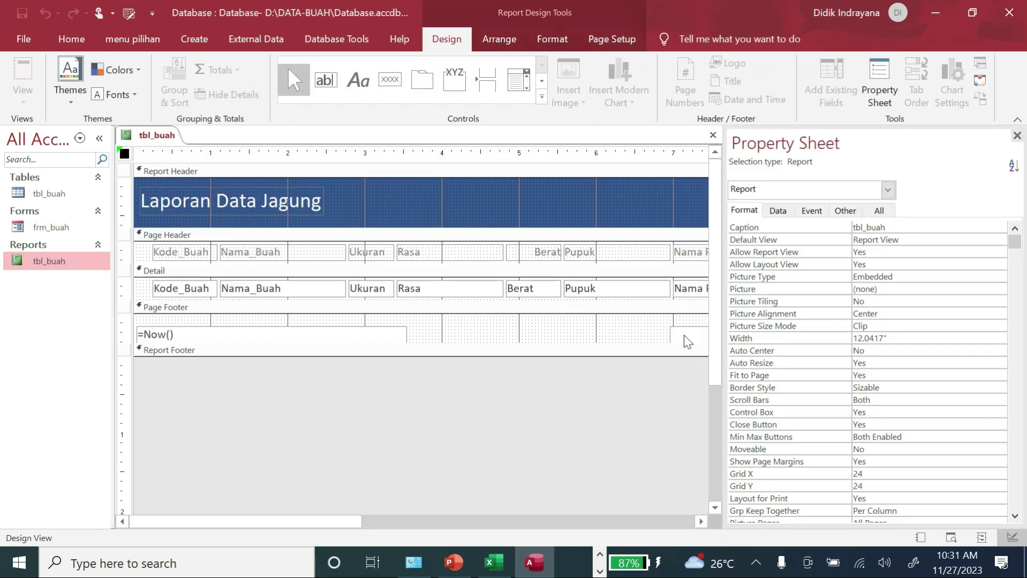
drag(343, 522, 682, 511)
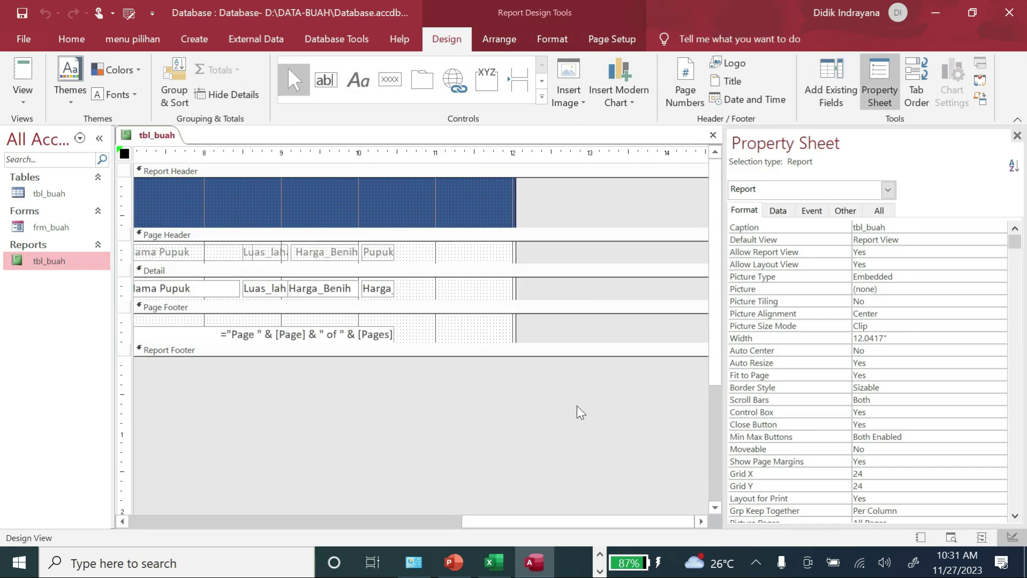
click(381, 291)
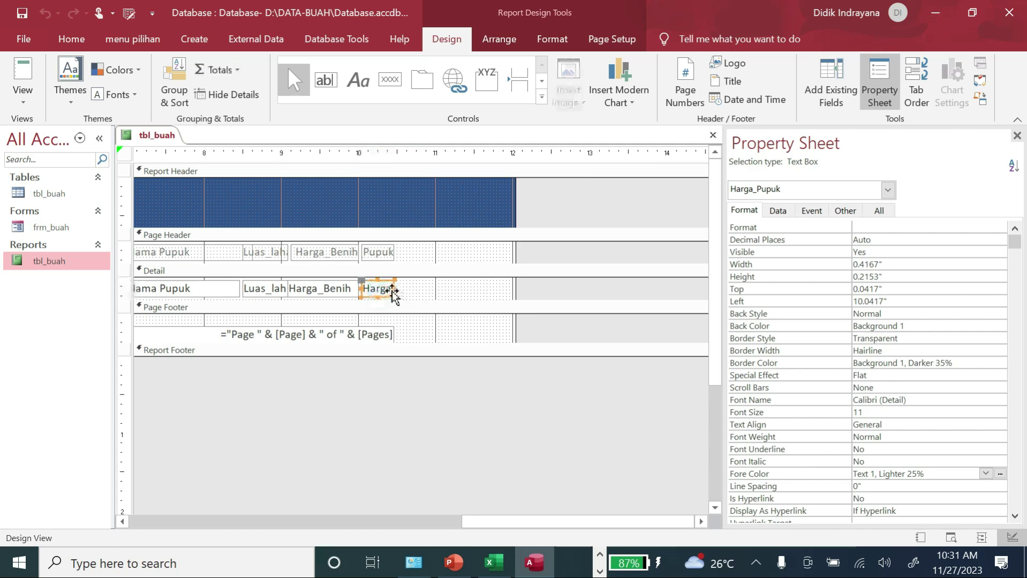
drag(392, 287, 426, 287)
Extend the page number box in the Page Footer to line up with the right edge of the Harga_Pupuk box.
click(383, 337)
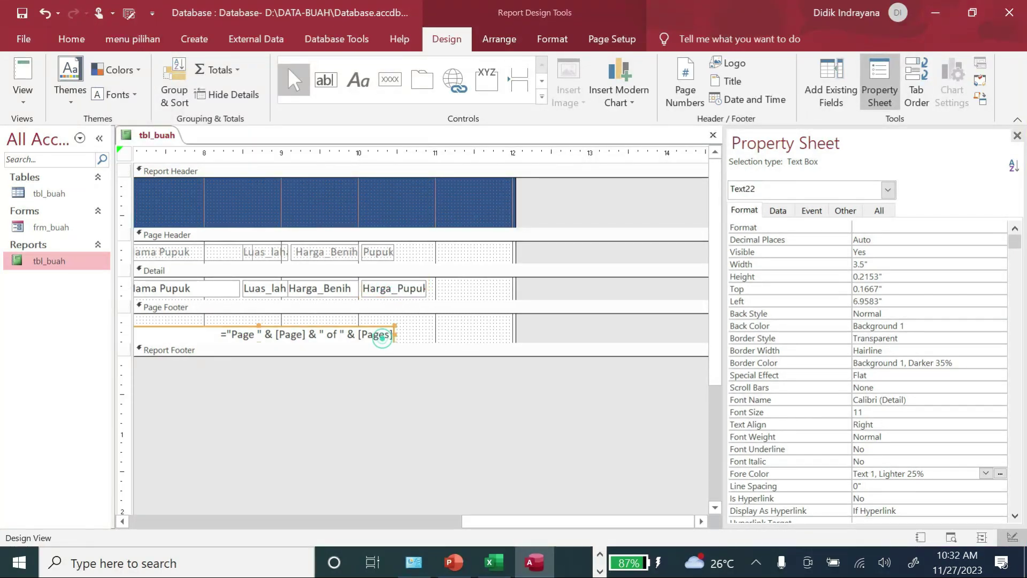
drag(393, 333, 426, 333)
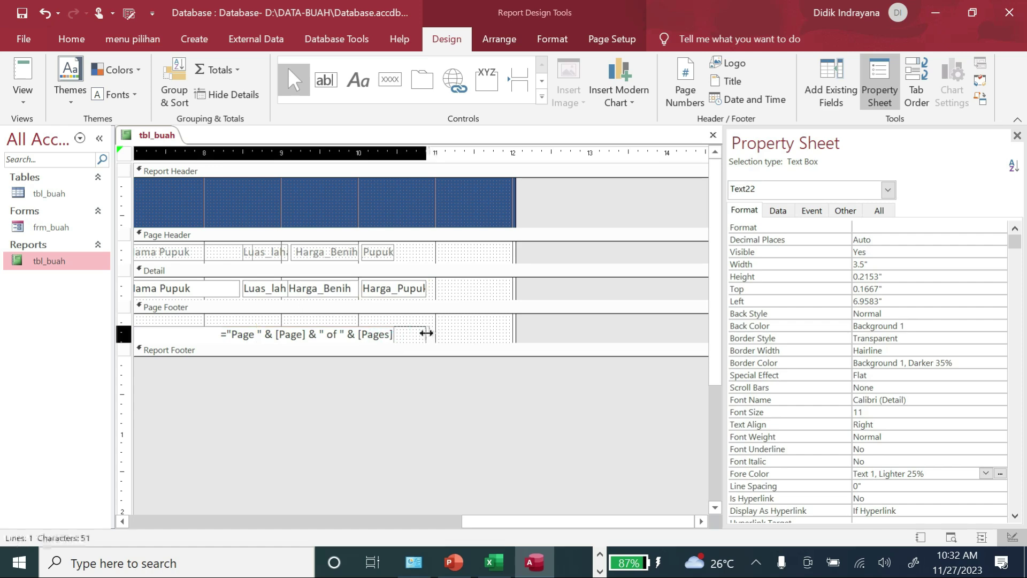
click(453, 254)
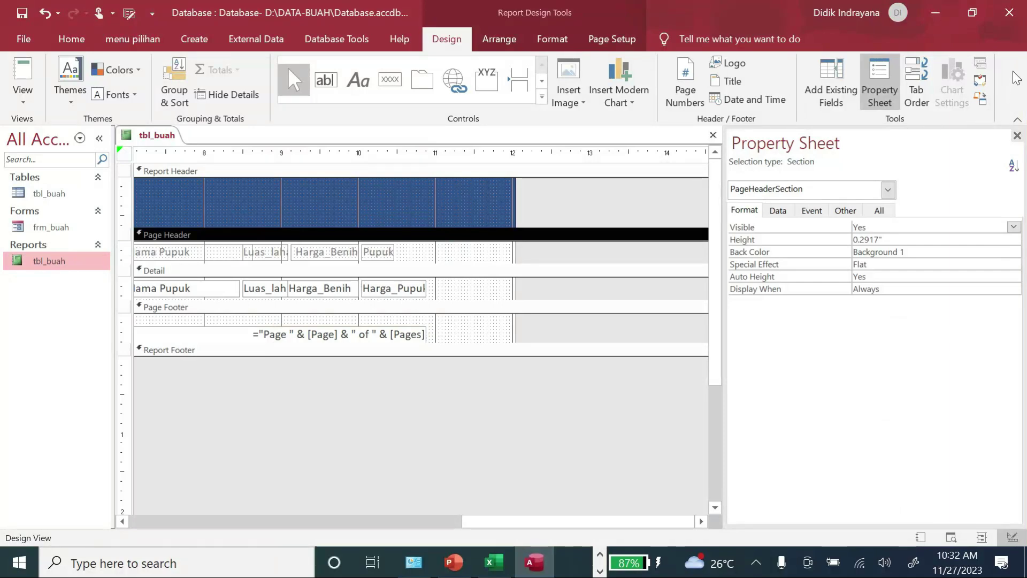
Save the report design, review the tbl_buah report in Report View, and close it.
click(713, 135)
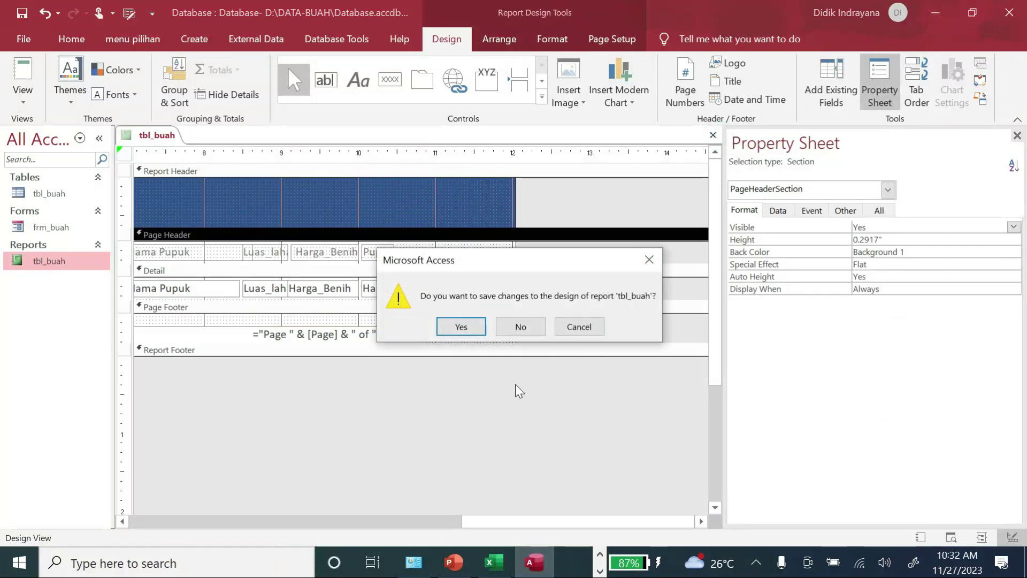
click(460, 326)
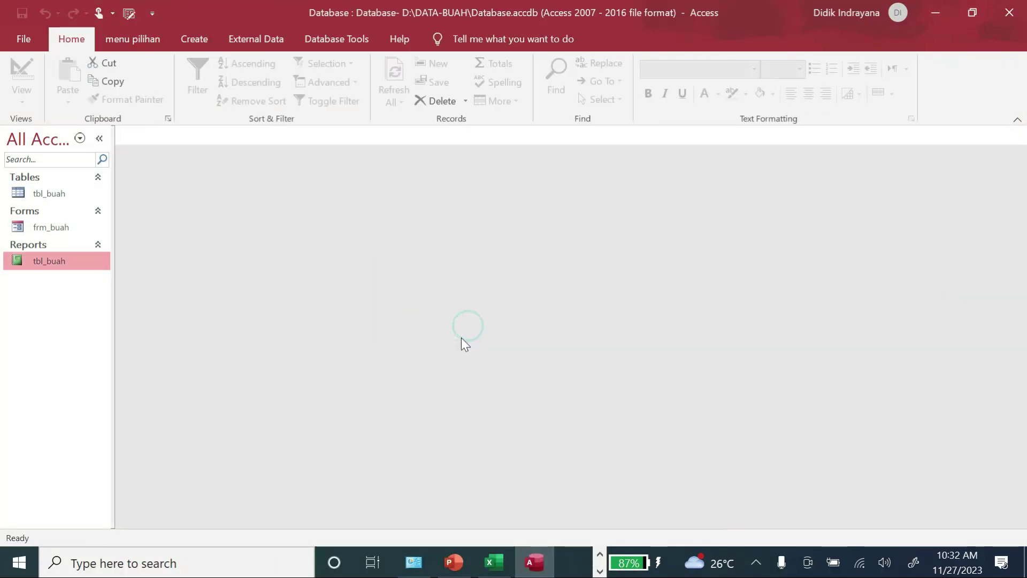
double_click(50, 264)
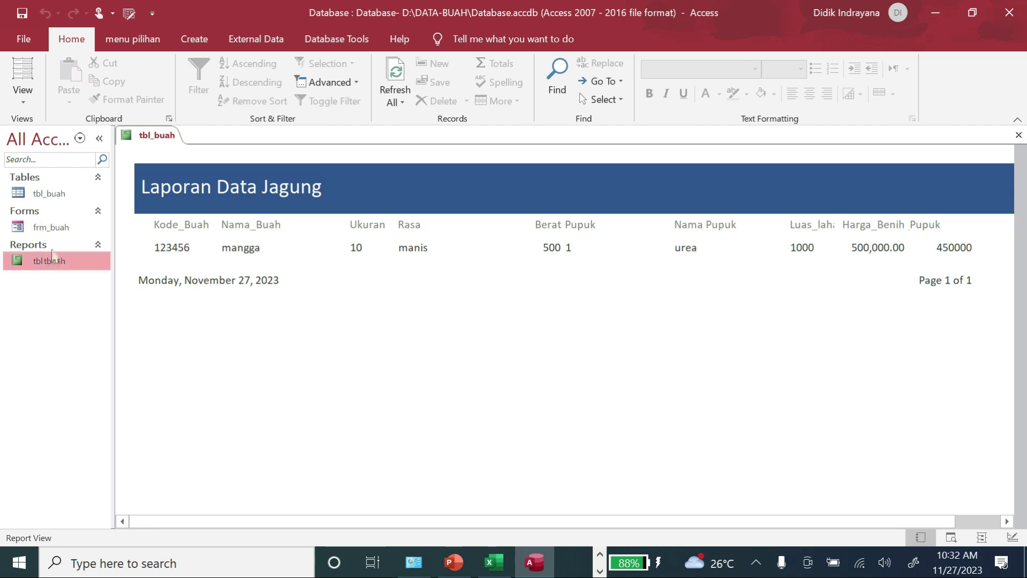
click(54, 227)
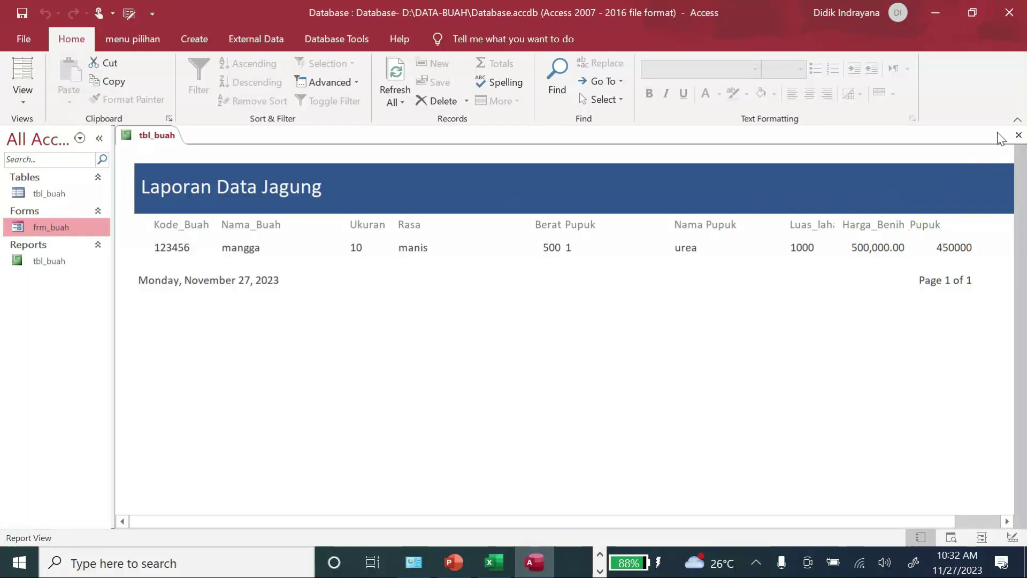
click(1018, 134)
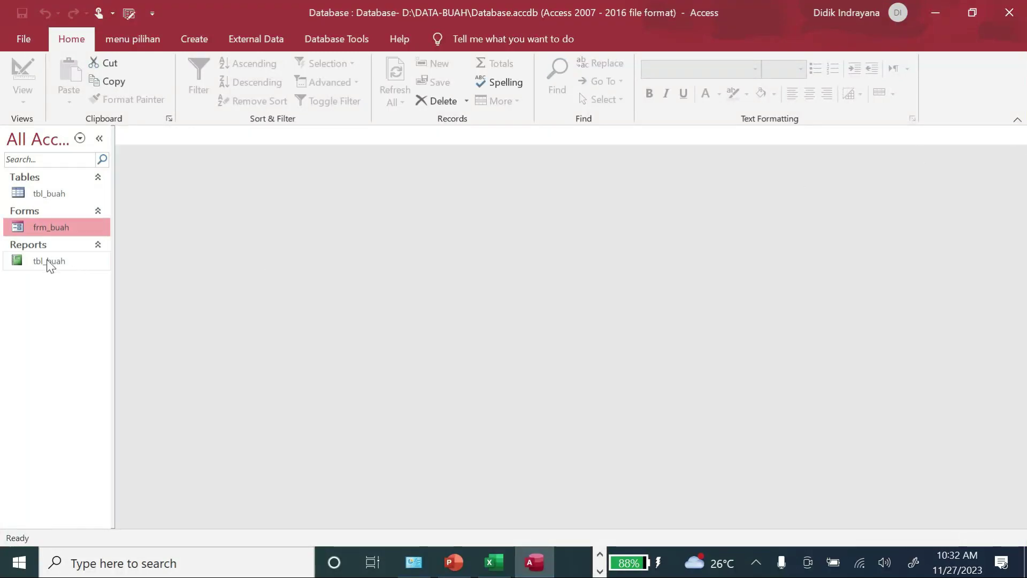
Open the frm_buah form and start a new blank record at the Kode_Buah field.
double_click(50, 229)
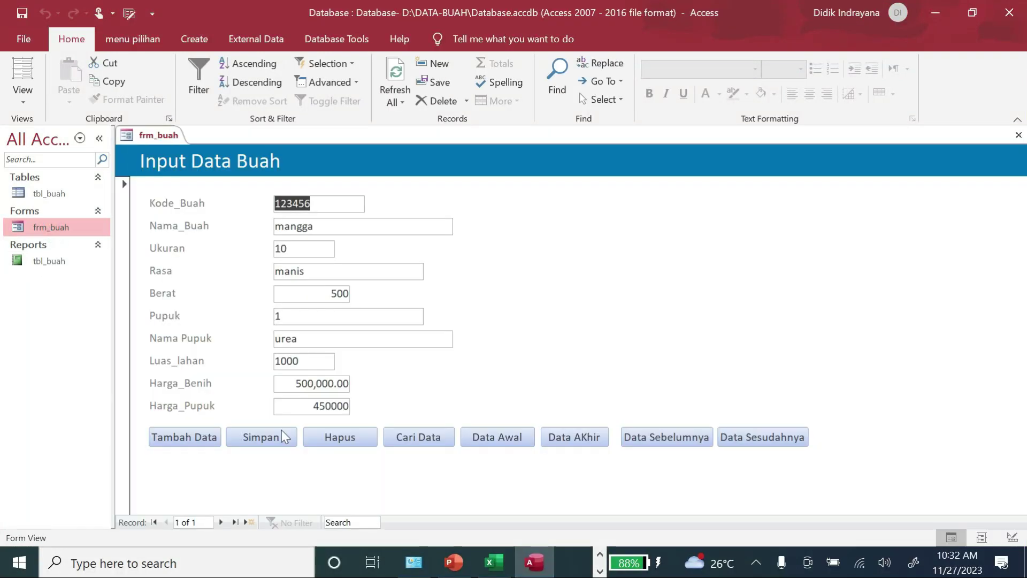
click(199, 437)
click(313, 206)
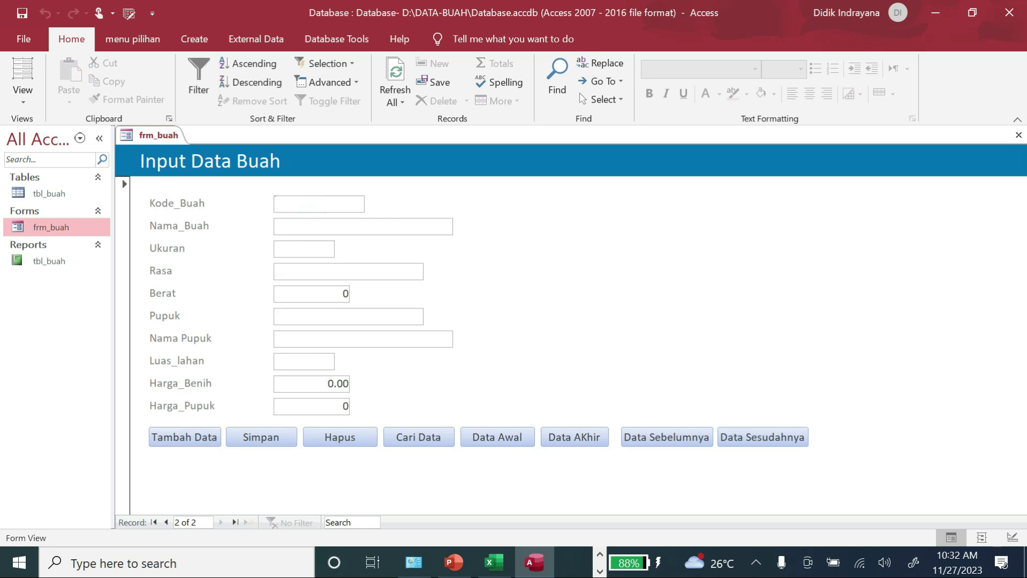
Fill in the new record with Kode_Buah 98765, Nama_Buah sirsak, Ukuran 6, Rasa manis and Berat 200.
text(98765)
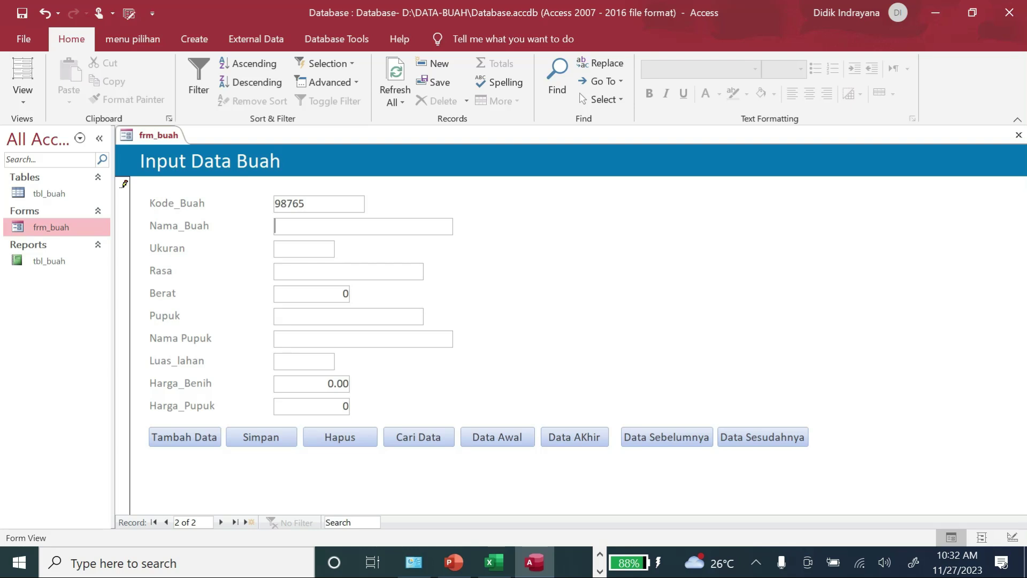
key(Tab)
text(6)
key(Tab)
text(ma)
key(Tab)
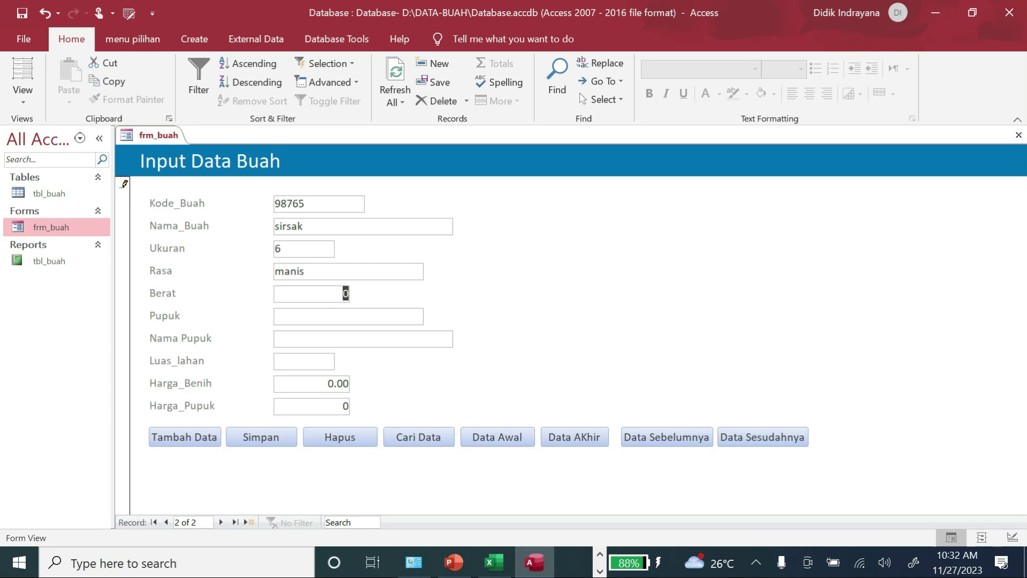
text(200)
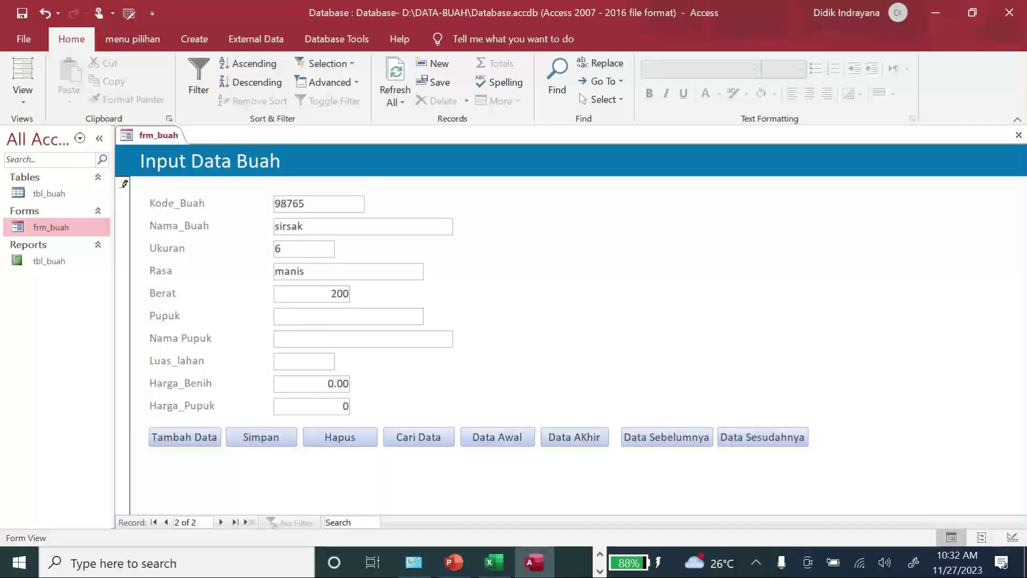
Enter 2 for Pupuk and kandang for Nama Pupuk in the sirsak record.
text(urea)
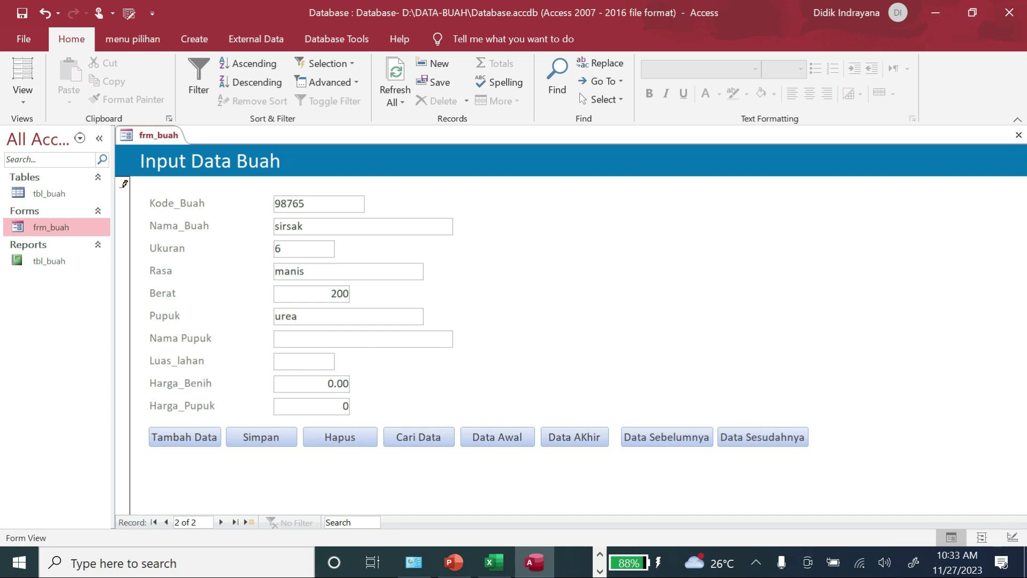
drag(310, 314, 252, 320)
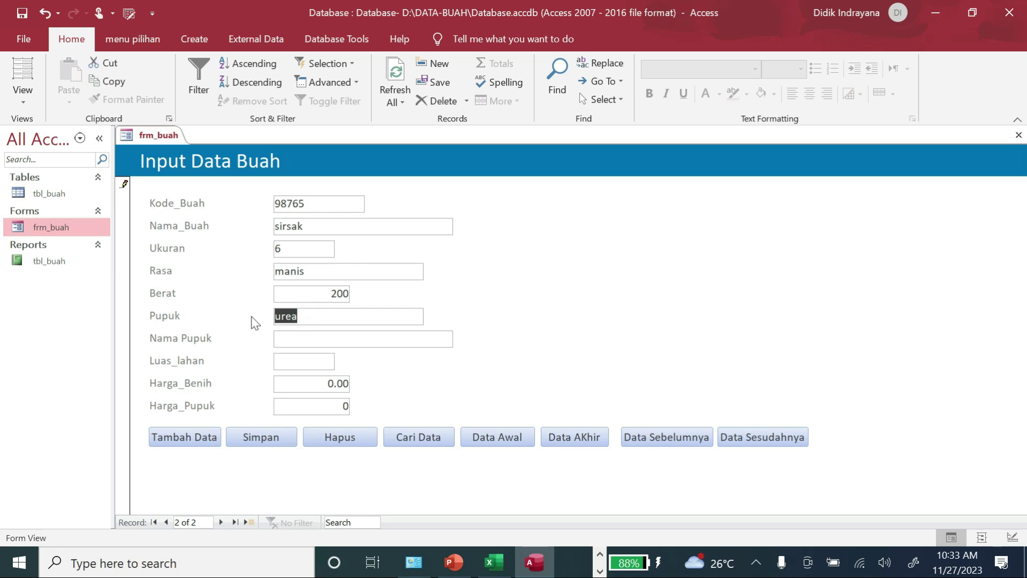
text(1)
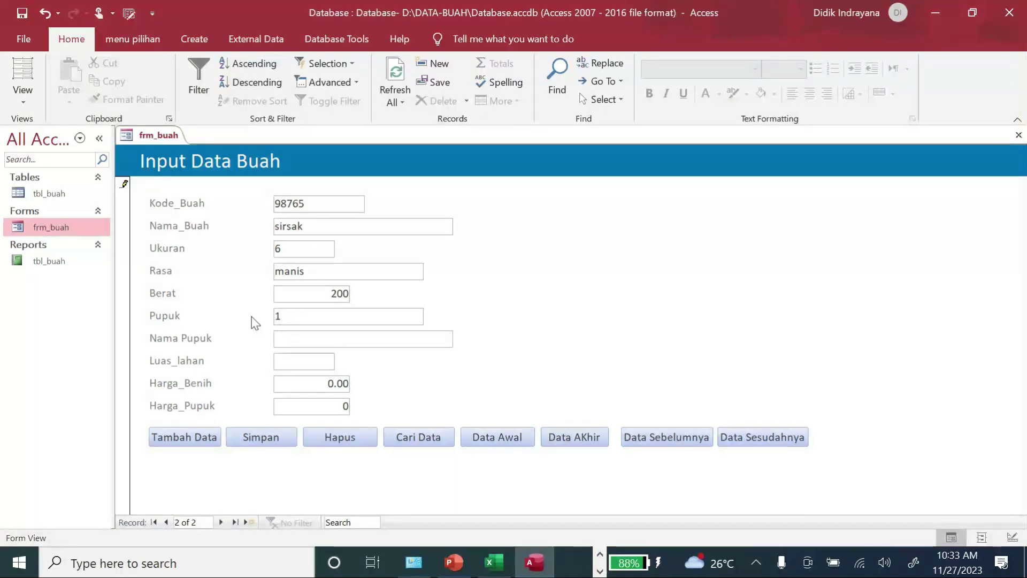
key(BackSpace)
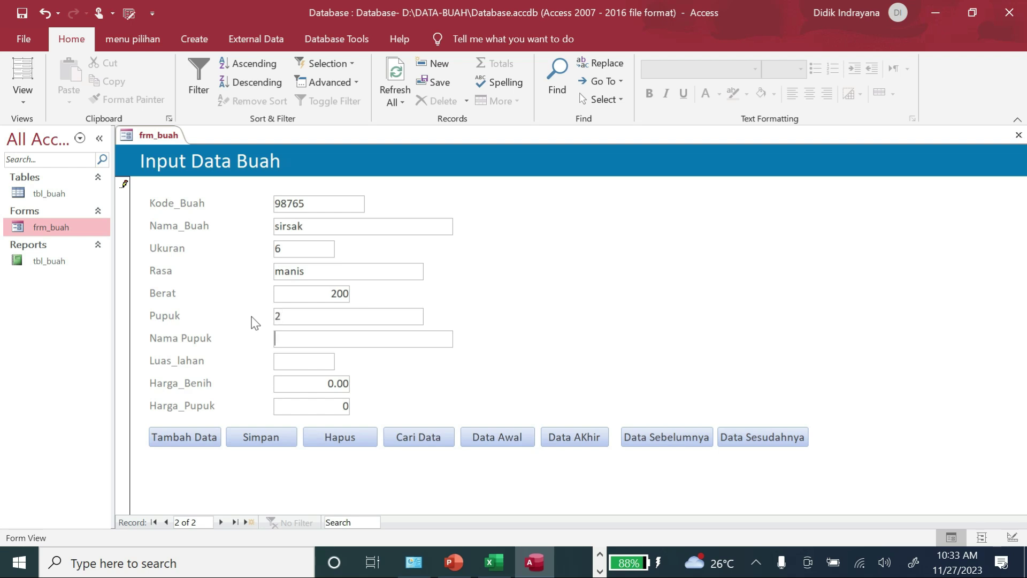
key(shift+Left)
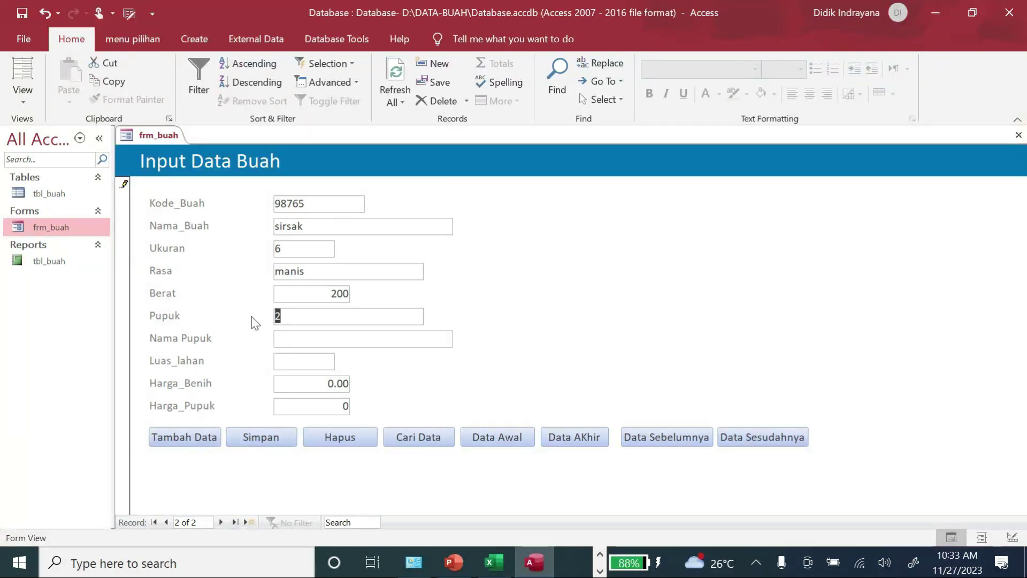
key(Tab)
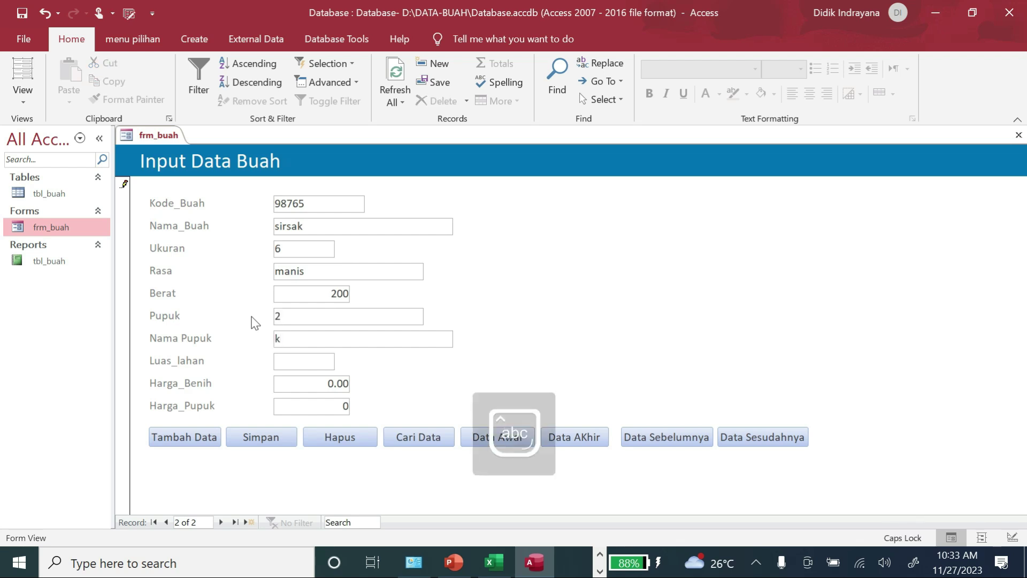
text(adang)
key(Tab)
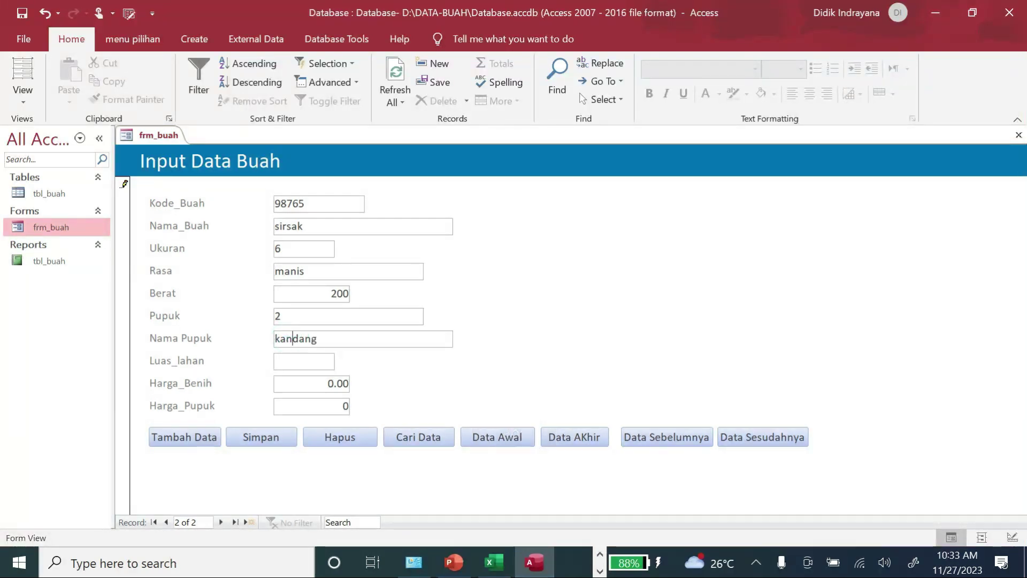
Enter Luas_lahan 1000, Harga_Benih 200,000 and Harga_Pupuk 500000, and store the record by starting a new blank one.
click(302, 364)
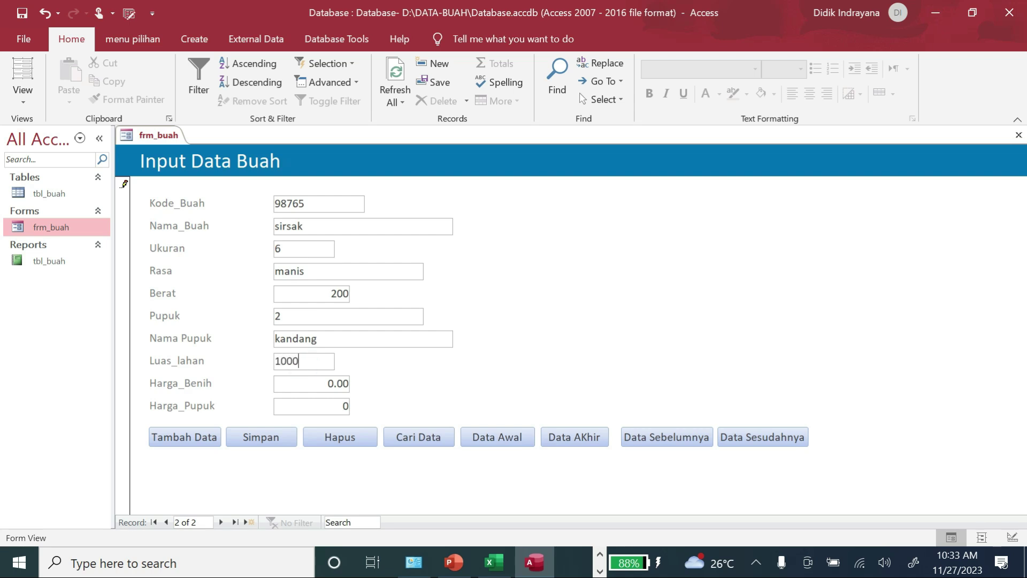
key(Tab)
text(2)
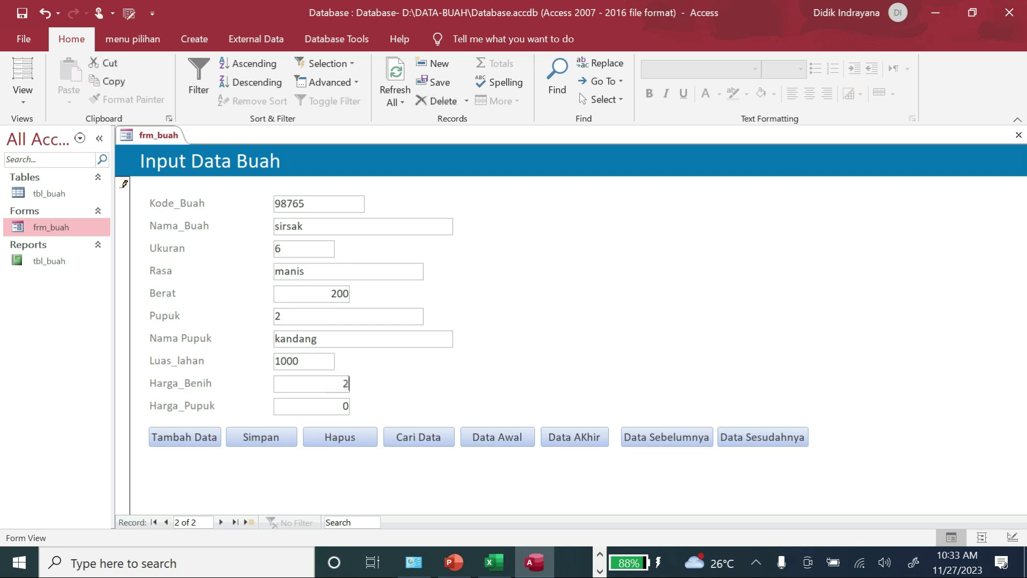
text(00,000)
key(Tab)
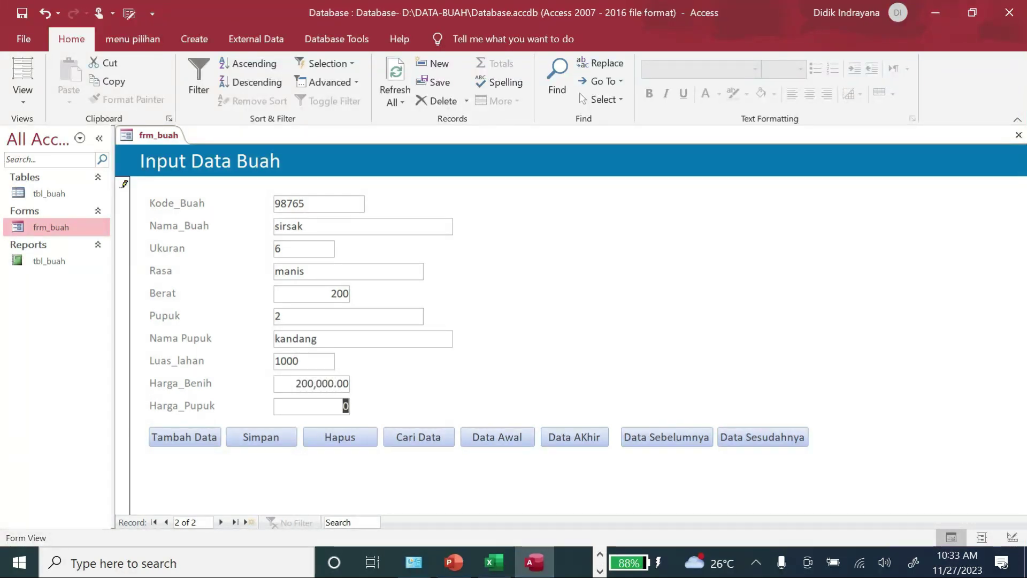
text(599)
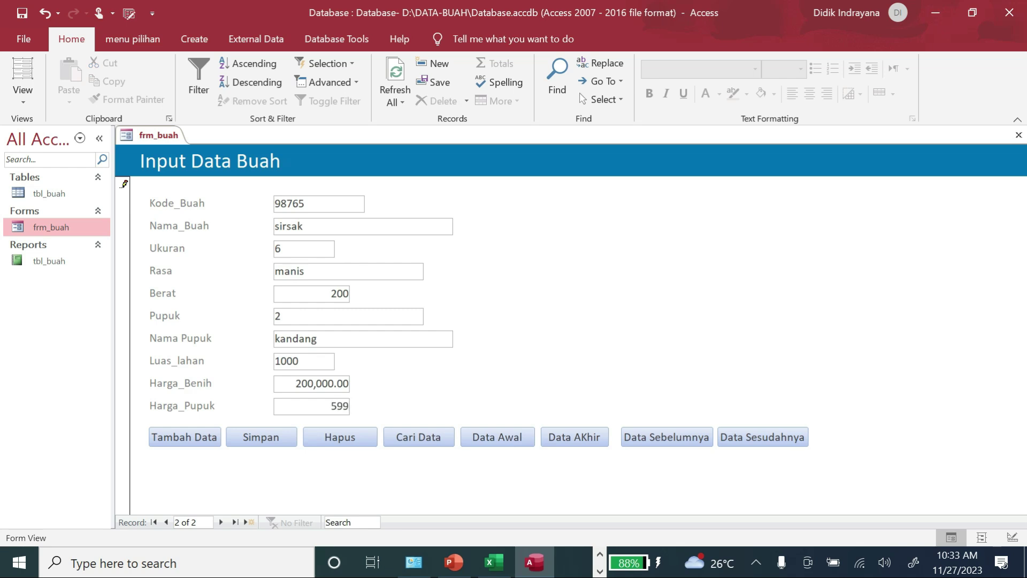
key(BackSpace)
key(BackSpace)
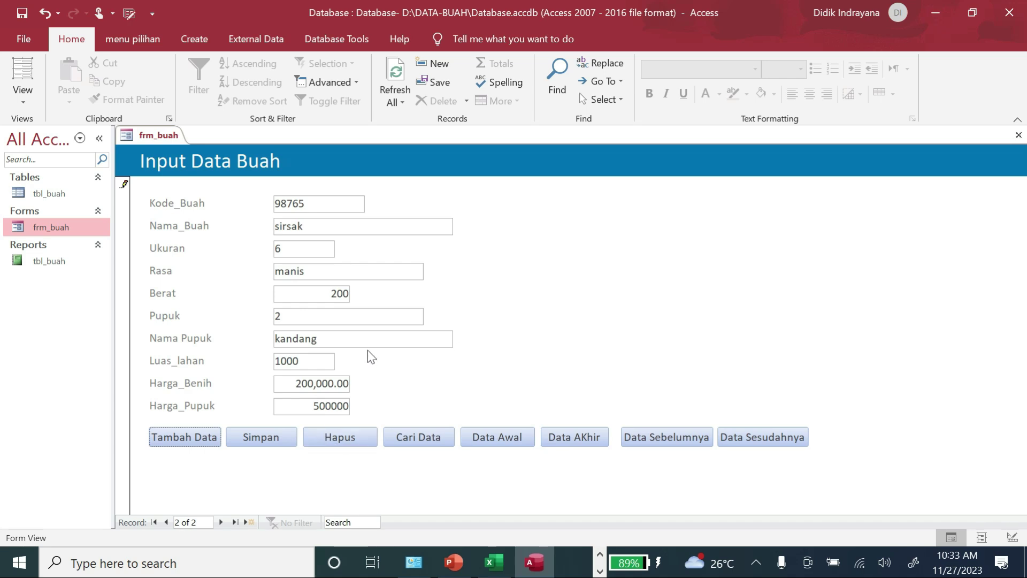
click(199, 439)
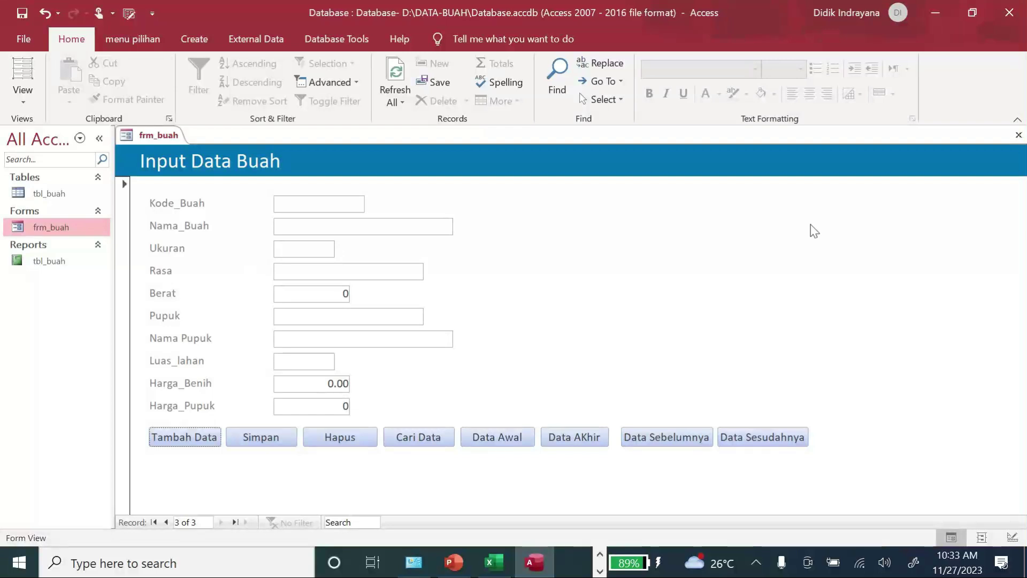
Close the frm_buah form, review the records in the tbl_buah report in Report View, and close the report.
click(1016, 137)
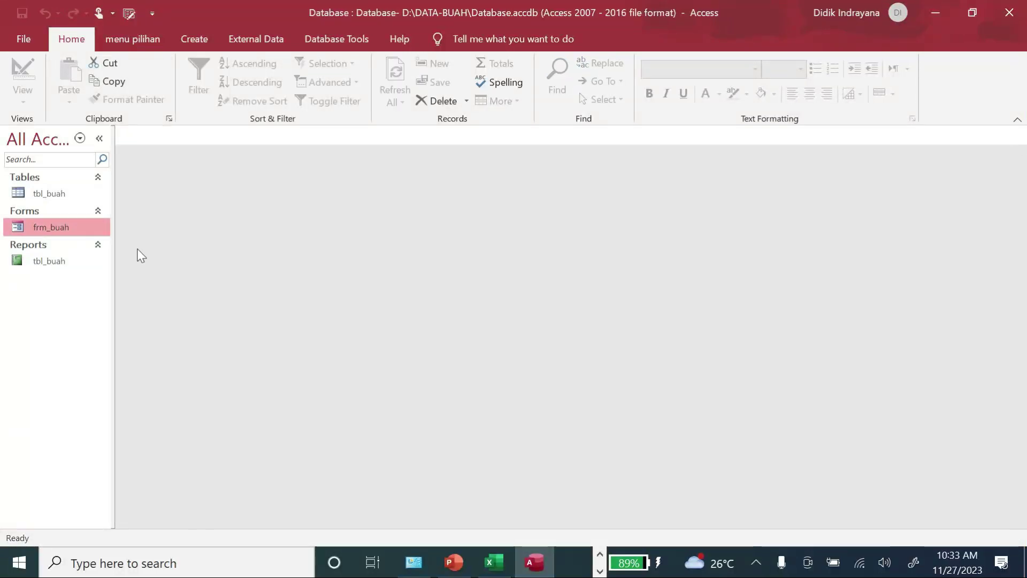
double_click(47, 268)
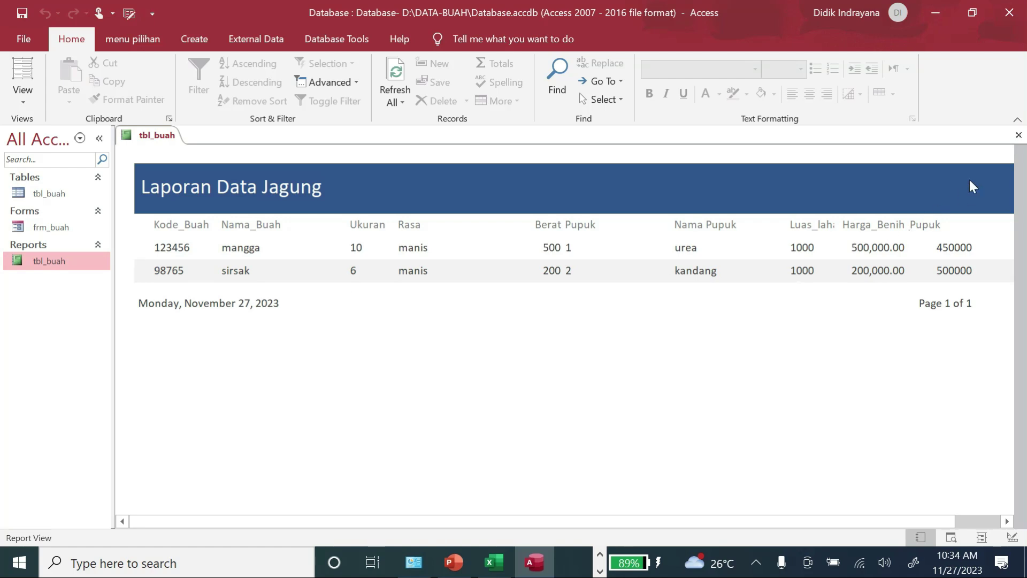
click(1017, 136)
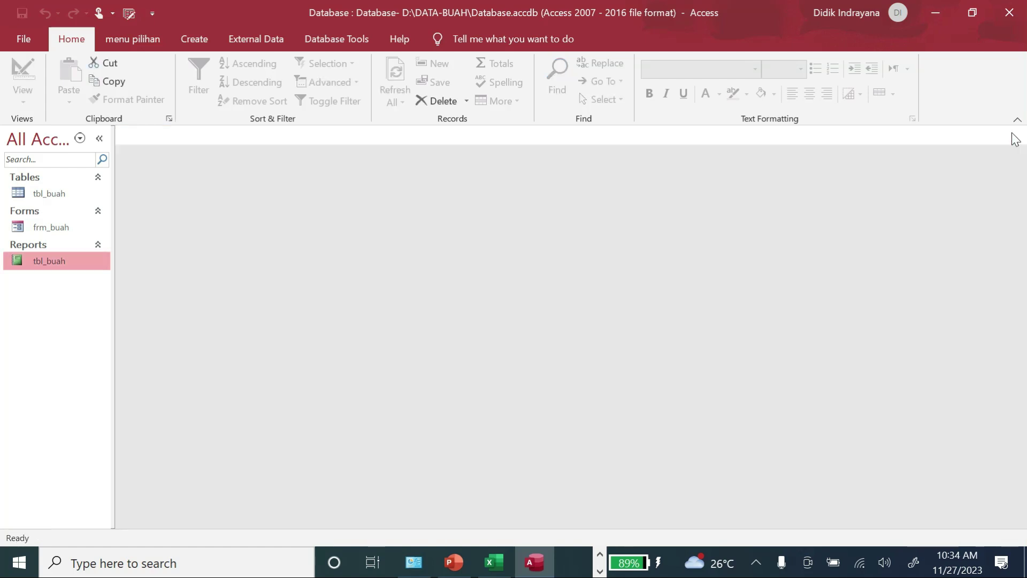
right_click(82, 264)
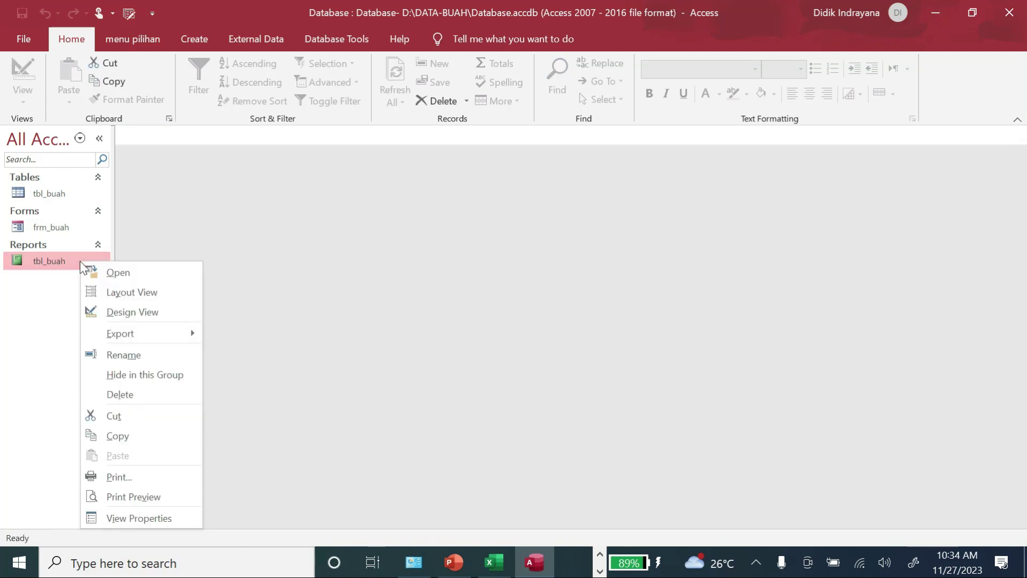
click(131, 312)
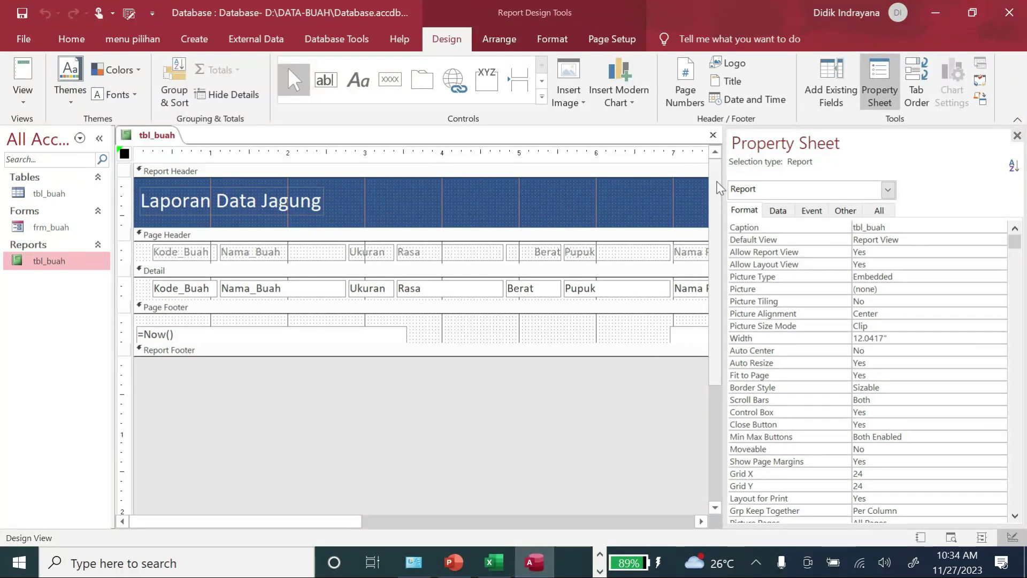
click(712, 135)
Open the tbl_buah report in Design View and set the Page Header labels Kode_Buah through Pupuk to the Text 1 font color.
right_click(96, 261)
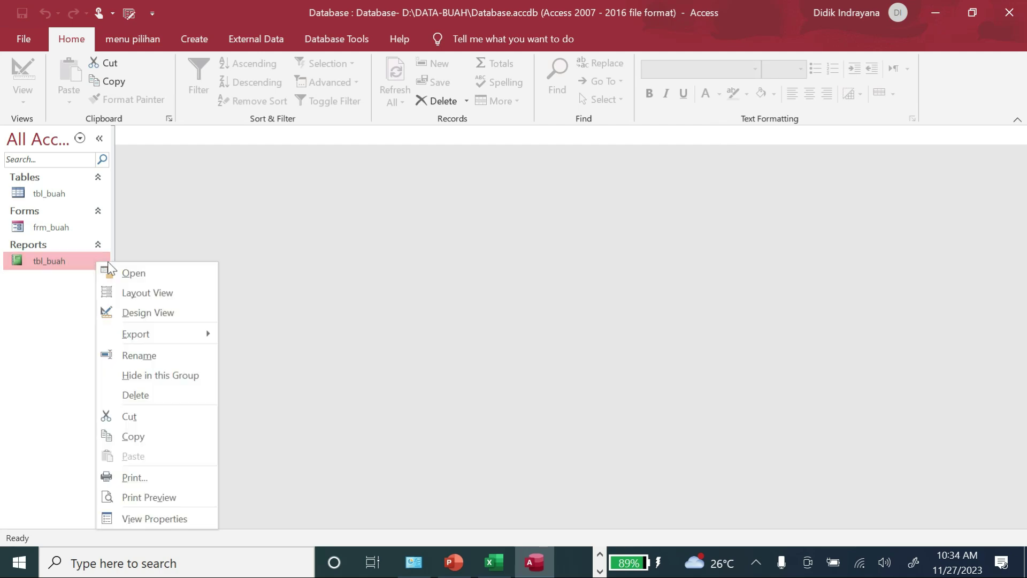
click(182, 311)
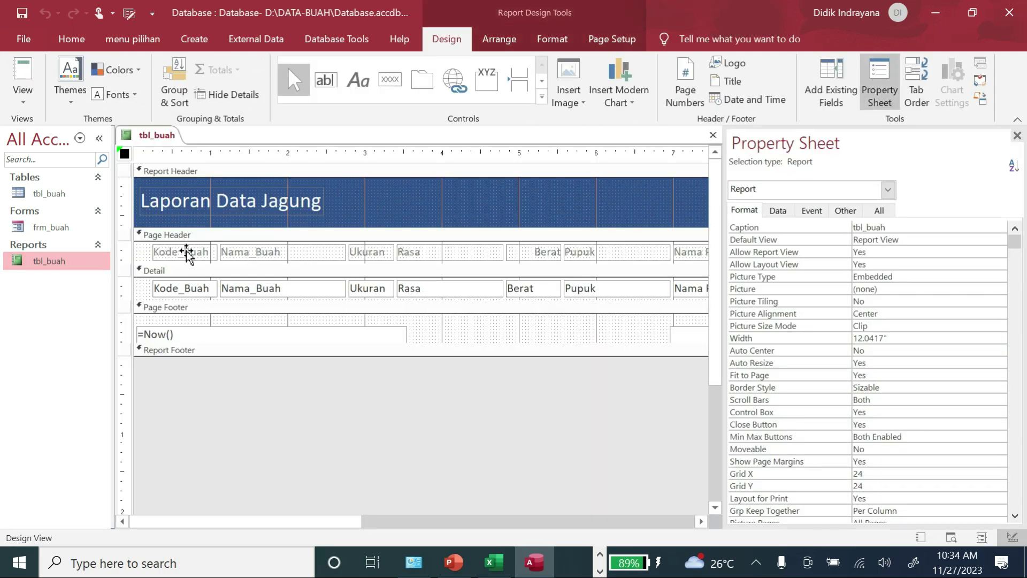
click(184, 253)
shift+click(257, 253)
shift+click(369, 253)
shift+click(436, 251)
shift+click(551, 252)
shift+click(606, 250)
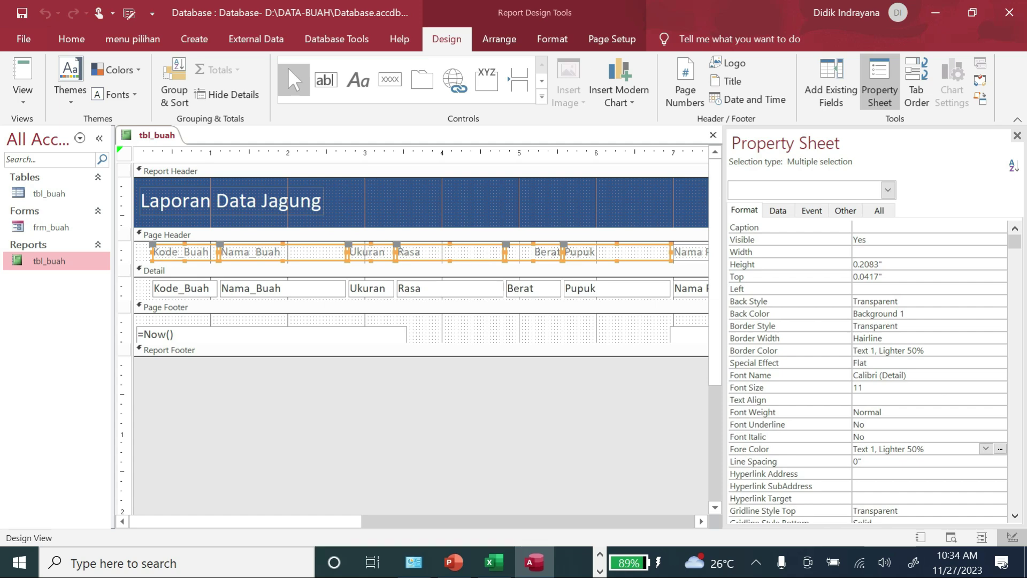
click(986, 449)
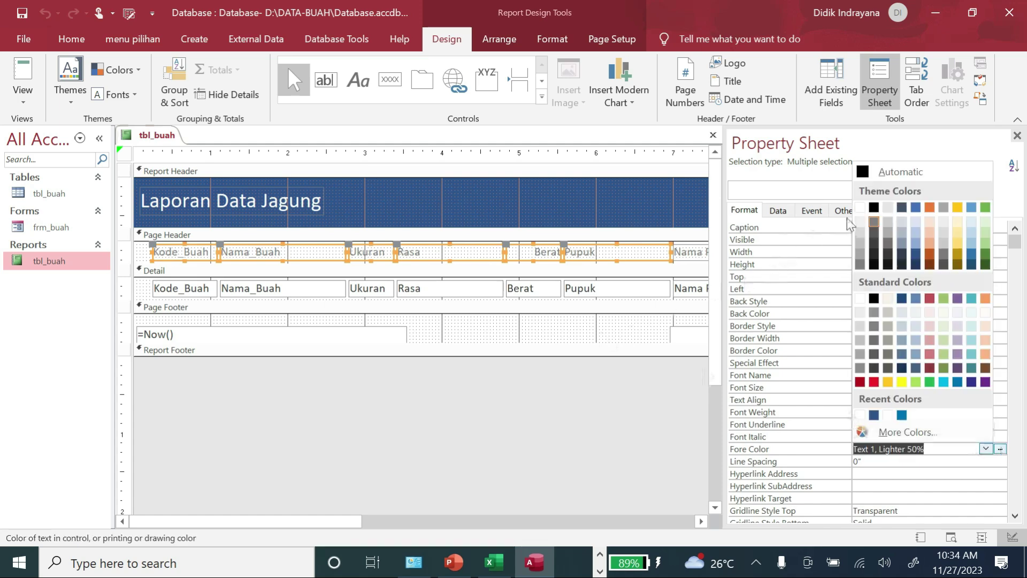
click(873, 207)
click(579, 235)
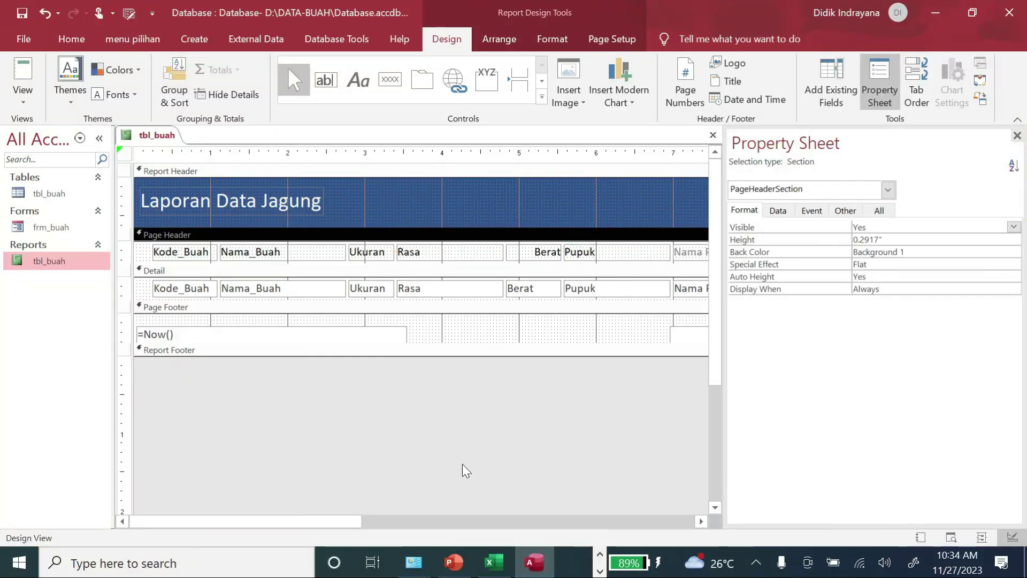
Set the Fore Color of the Nama Pupuk, Luas_lahan and Harga_Benih labels in the Page Header to Text 1.
drag(339, 523, 384, 512)
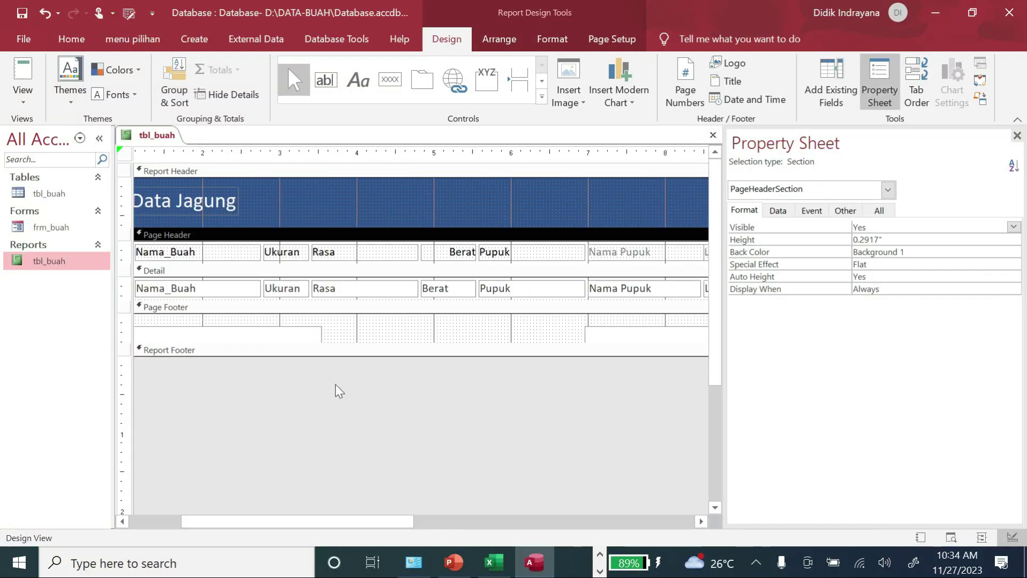
click(365, 253)
click(483, 258)
shift+click(612, 258)
drag(353, 520, 532, 509)
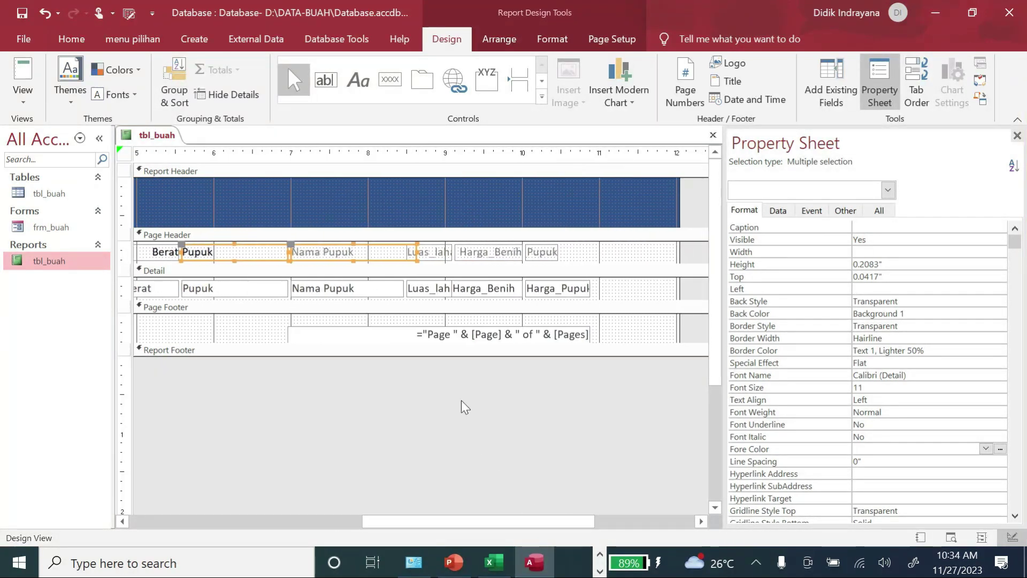
shift+click(486, 251)
shift+click(430, 252)
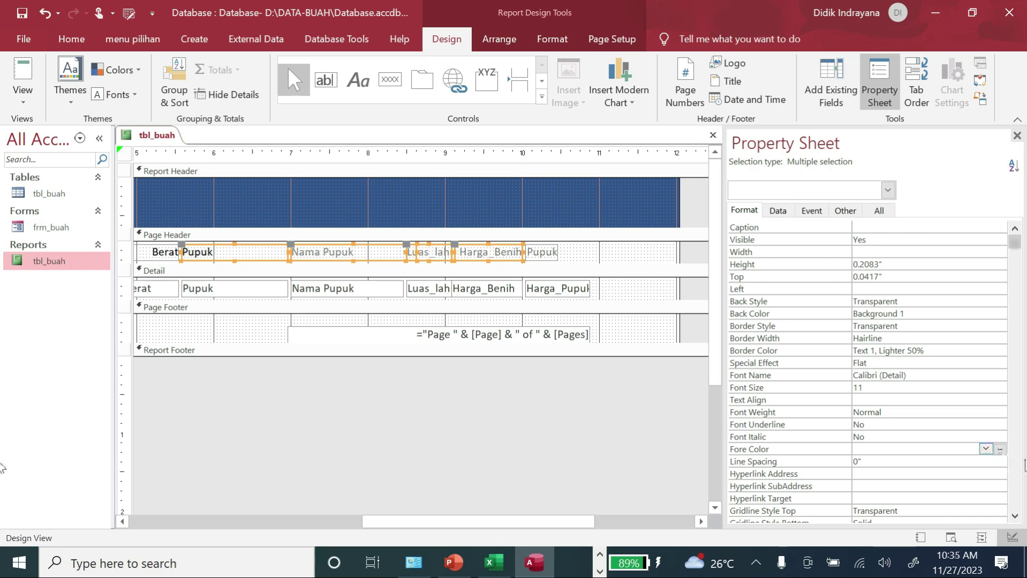
click(1000, 449)
click(881, 215)
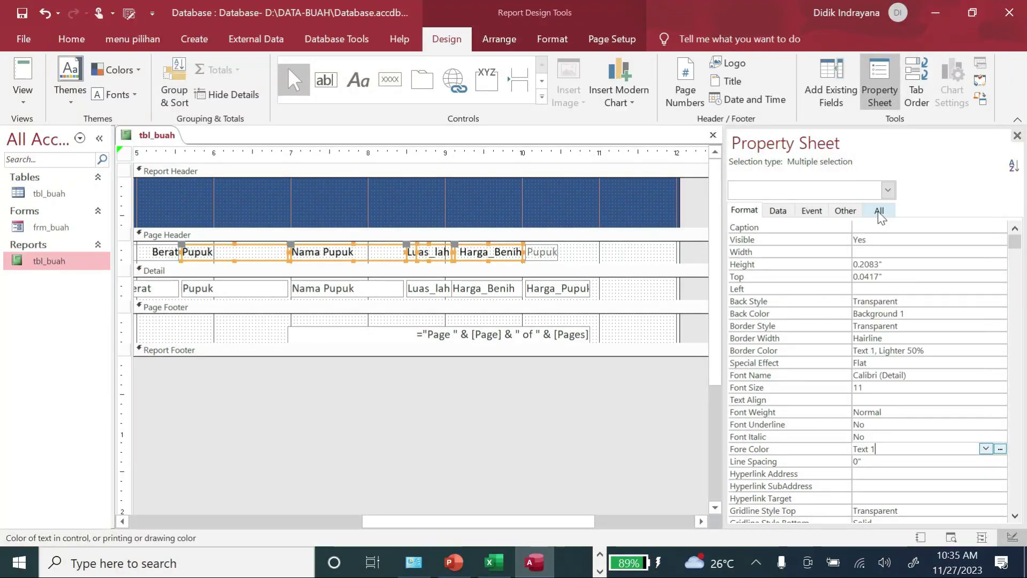
Set the Fore Color of the Harga_Pupuk label in the Page Header to Text 1.
click(548, 253)
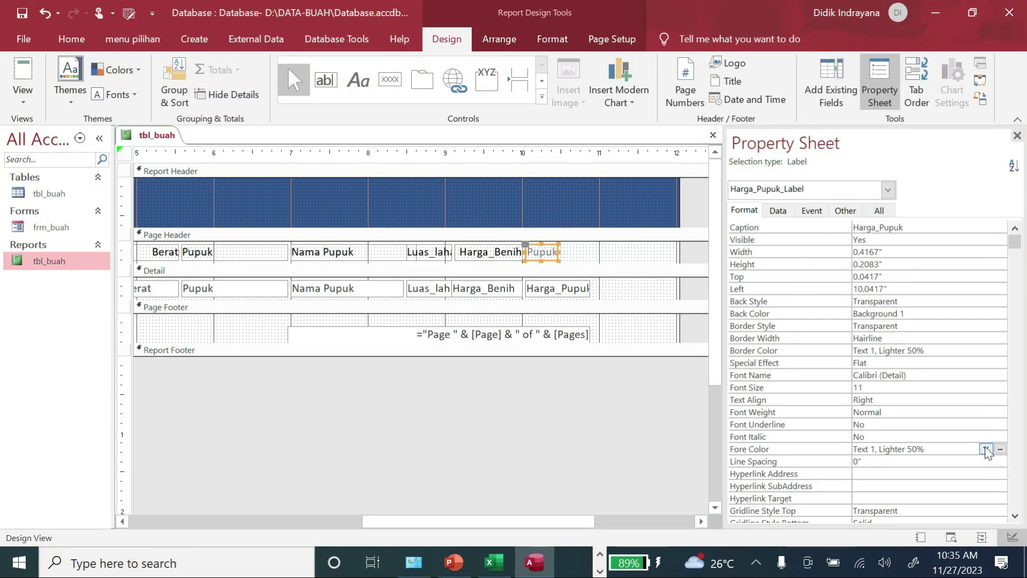
click(999, 449)
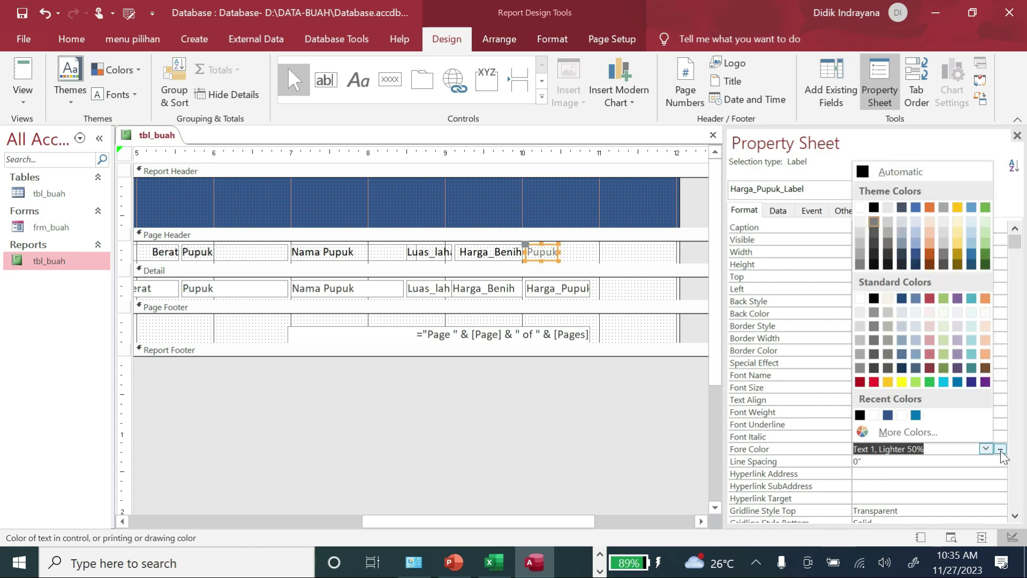
click(873, 207)
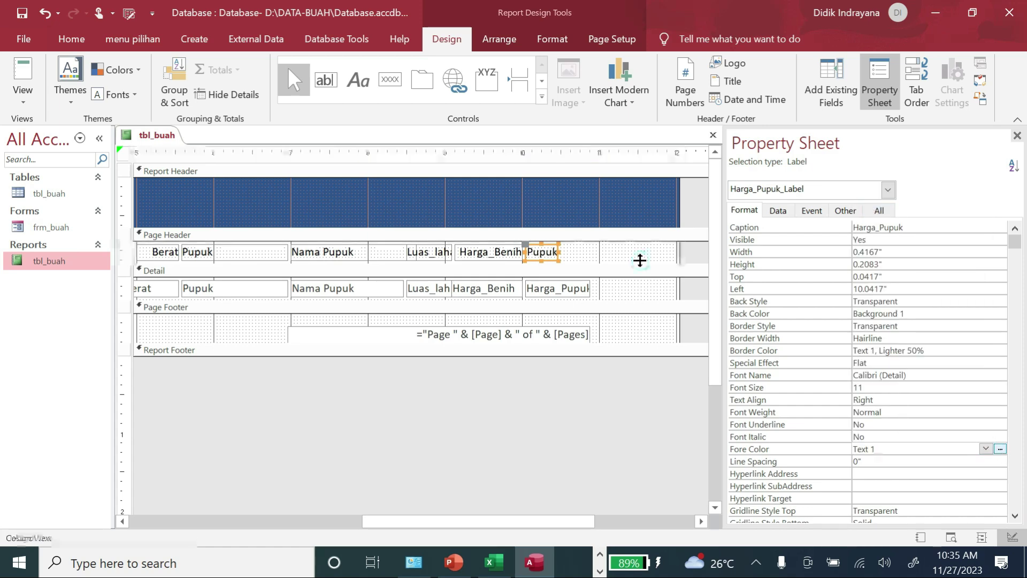
click(587, 249)
Move the Luas_lahan, Harga_Benih and Harga_Pupuk header labels and the Harga_Pupuk and Harga_Benih detail boxes toward the report's right edge.
drag(546, 251, 634, 251)
drag(510, 259, 589, 249)
drag(568, 293, 638, 290)
drag(442, 253, 529, 251)
drag(501, 291, 515, 290)
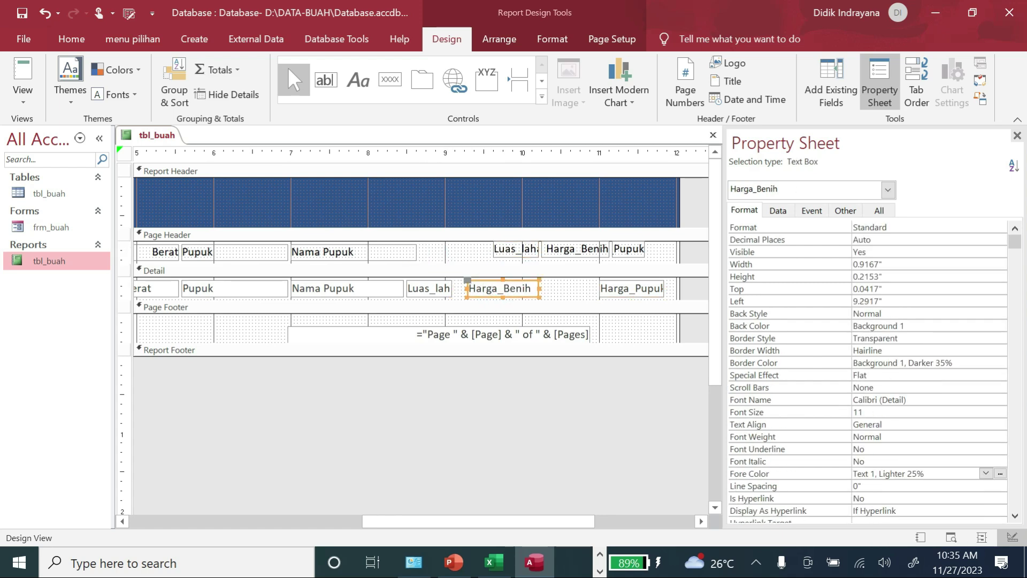
Shift the Page Header labels Kode_Buah through Nama Pupuk, together with the Harga_Benih detail box, about 1 inch to the right.
drag(508, 522, 280, 537)
click(187, 256)
shift+click(242, 254)
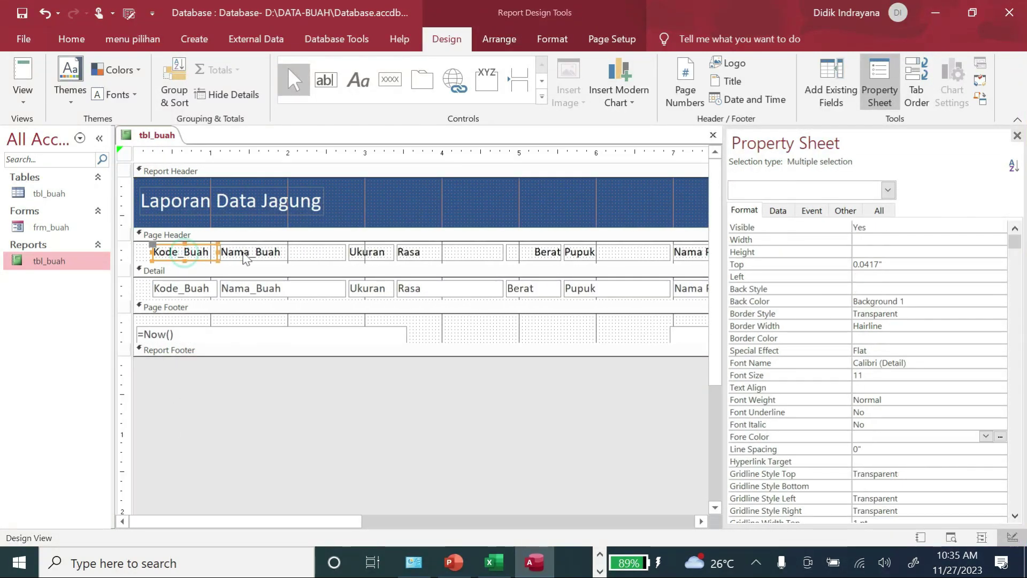
shift+click(371, 252)
shift+click(440, 252)
shift+click(541, 252)
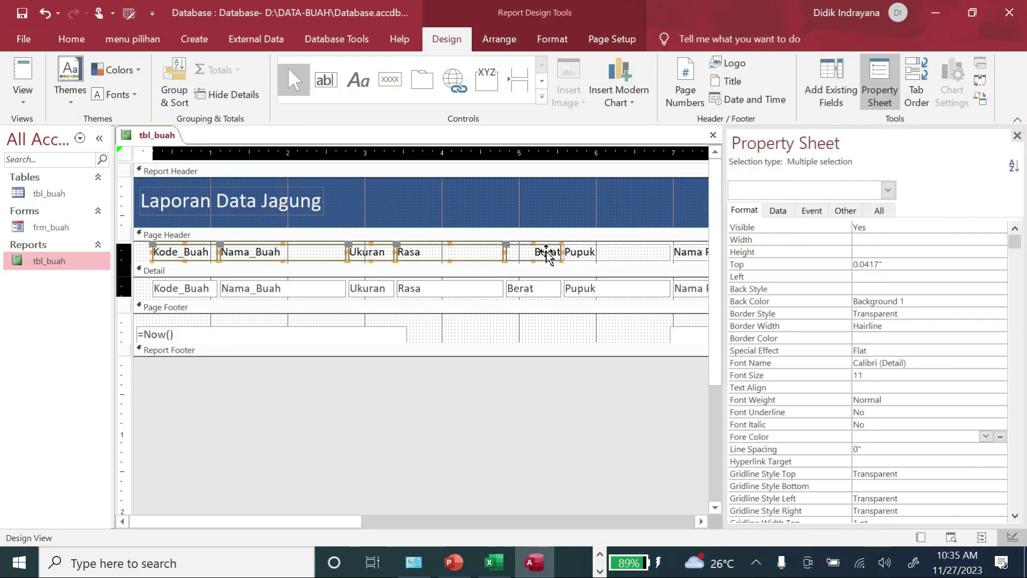
shift+click(593, 249)
drag(353, 531, 451, 514)
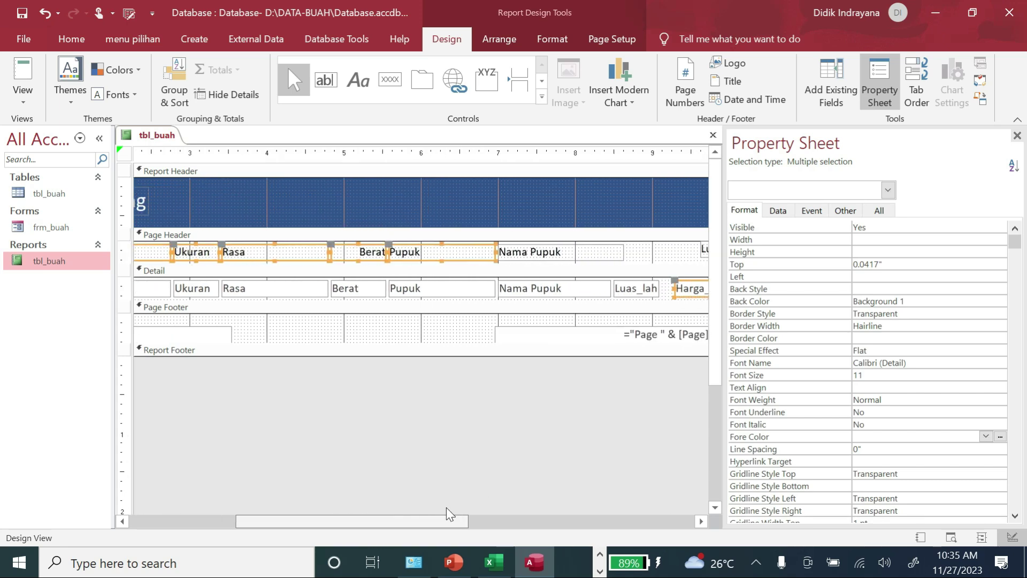
shift+click(545, 258)
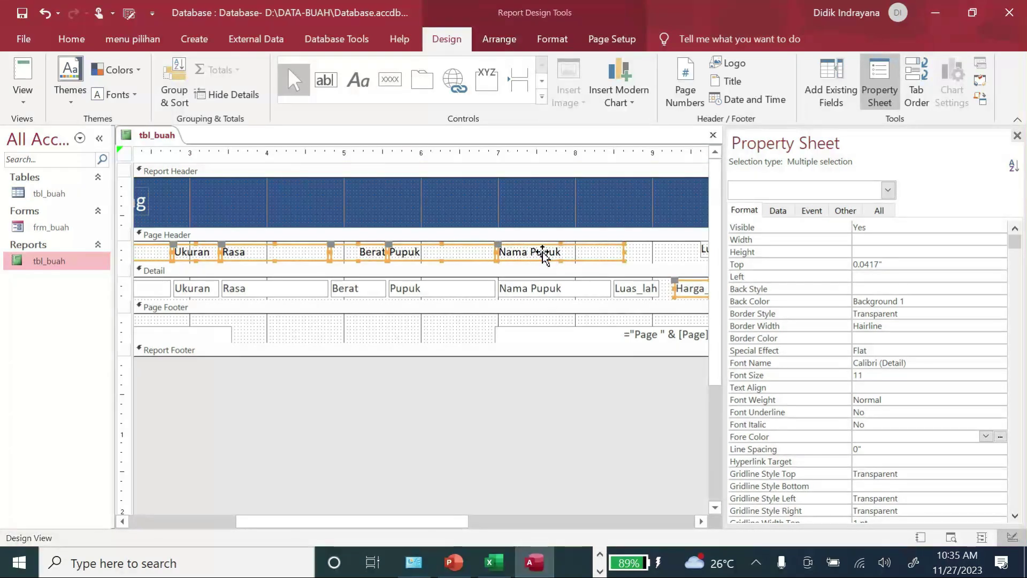
drag(548, 251, 624, 251)
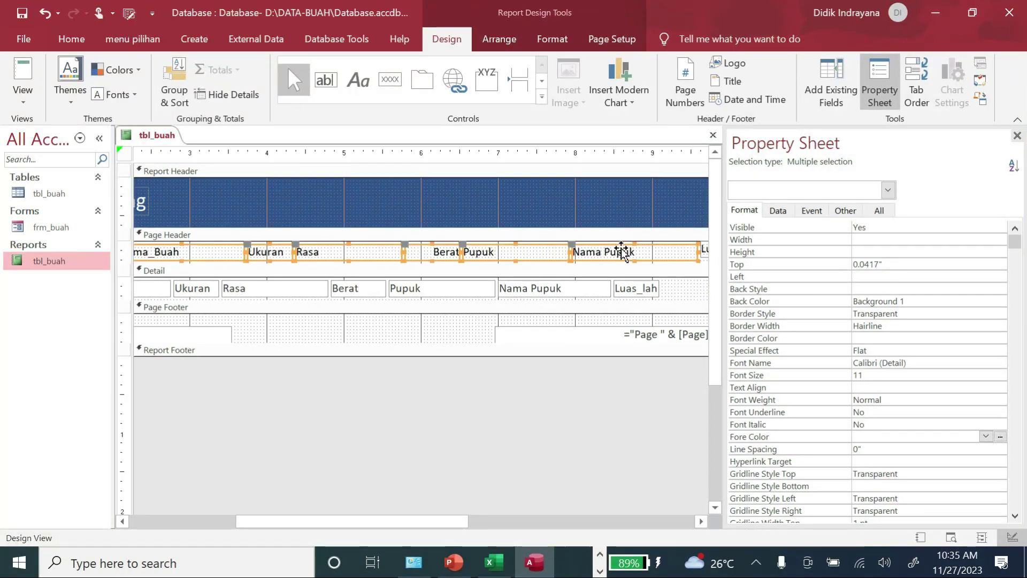
click(556, 272)
Shift the Detail text boxes Kode_Buah through Luas_lahan about 1.2 inches to the right, up against Harga_Benih.
drag(459, 521, 350, 521)
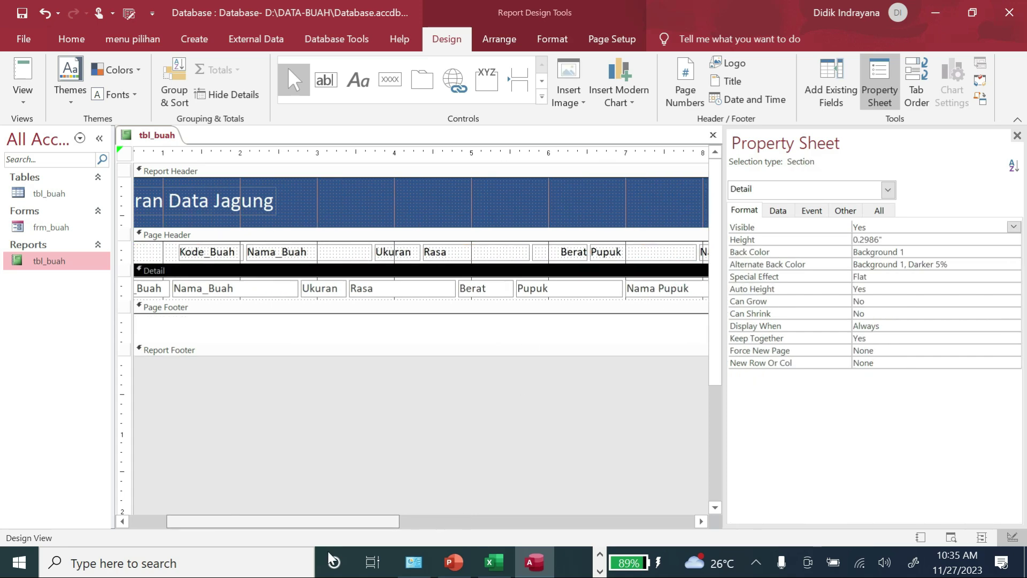
click(194, 289)
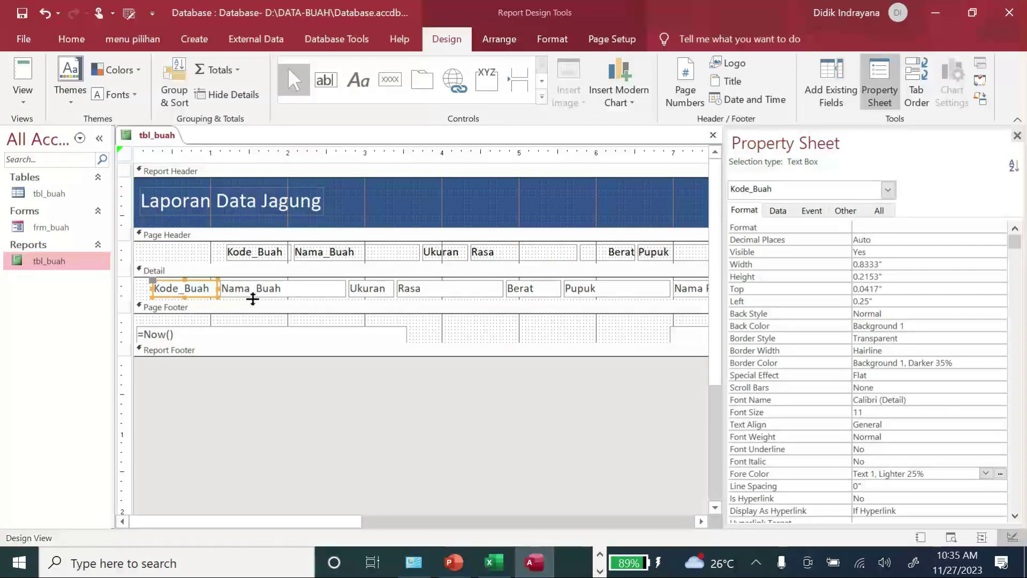
shift+click(260, 292)
shift+click(368, 288)
shift+click(421, 290)
shift+click(534, 289)
shift+click(578, 288)
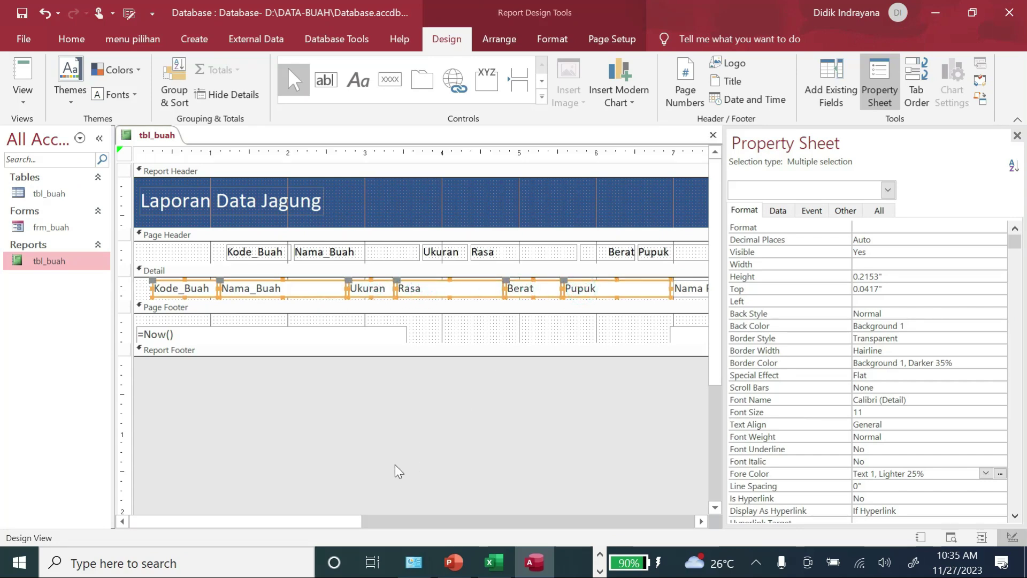
drag(336, 524, 460, 524)
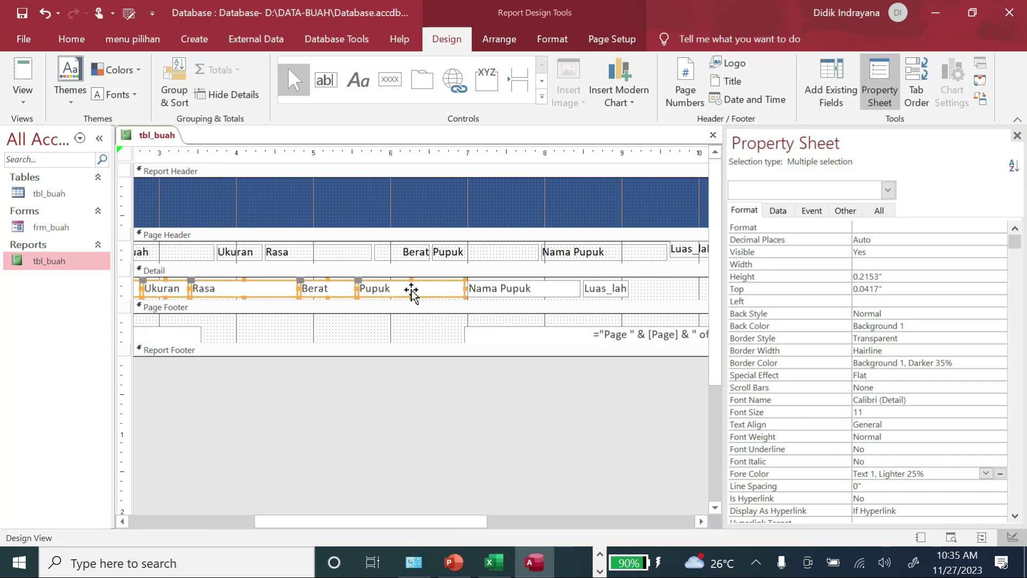
shift+click(497, 293)
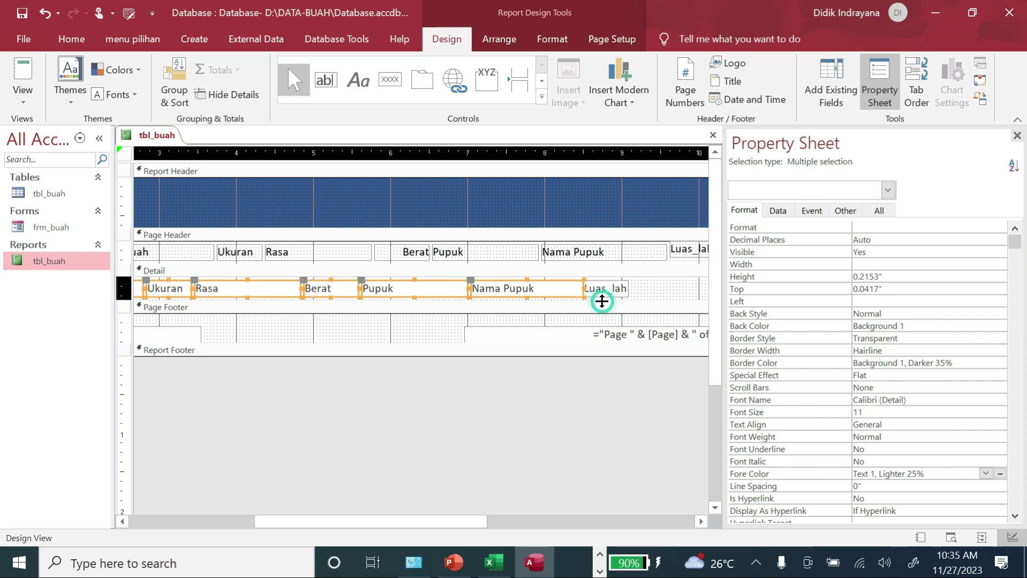
shift+click(604, 293)
drag(457, 526, 592, 531)
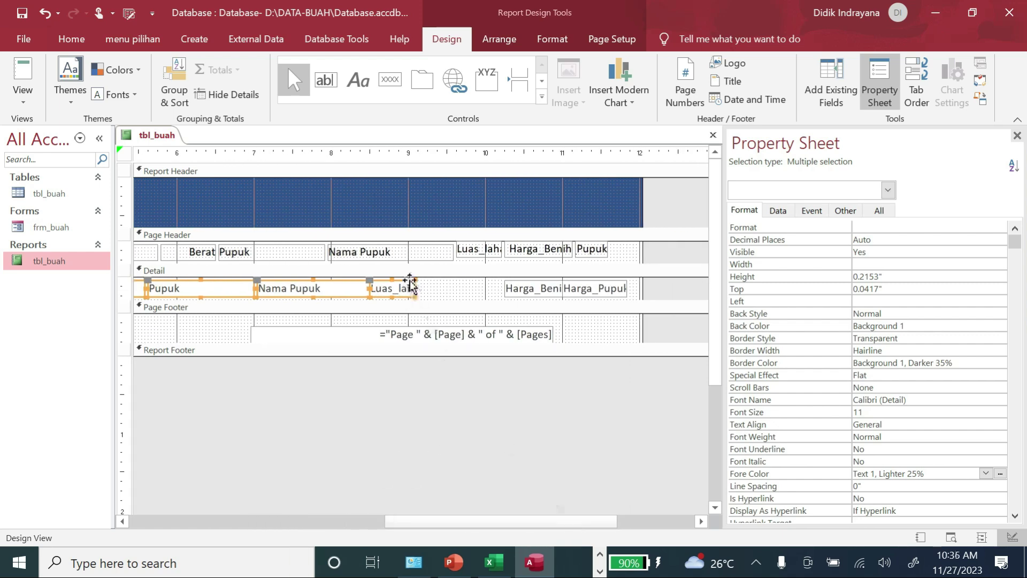
drag(409, 288, 496, 294)
Widen the Kode_Buah detail box leftward until its left edge roughly lines up with its header label.
drag(486, 530, 221, 531)
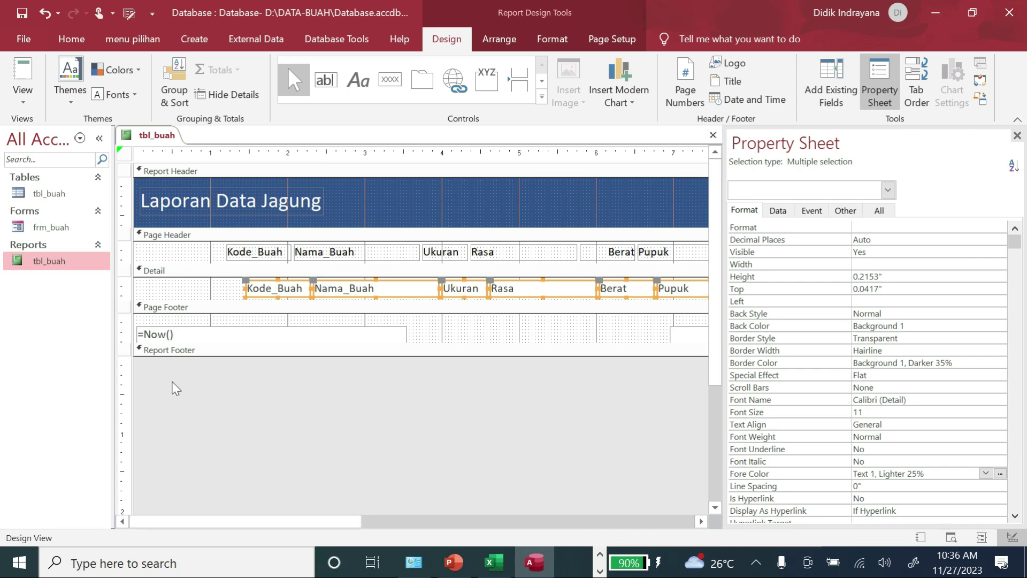
click(232, 291)
click(248, 289)
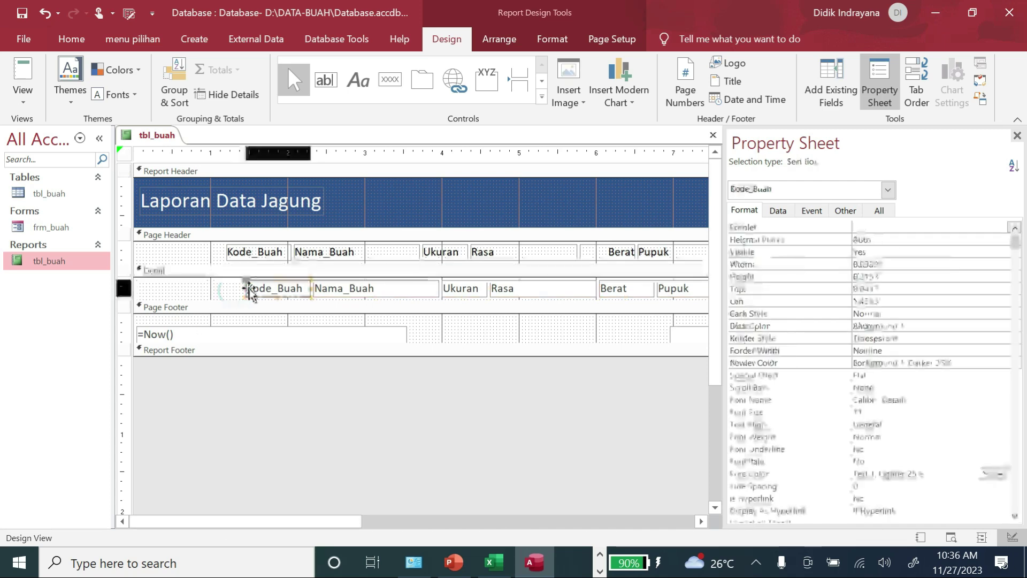
drag(244, 288, 222, 288)
Add a label reading No, about 0.79" wide, in the Page Header to the left of Kode_Buah.
click(187, 263)
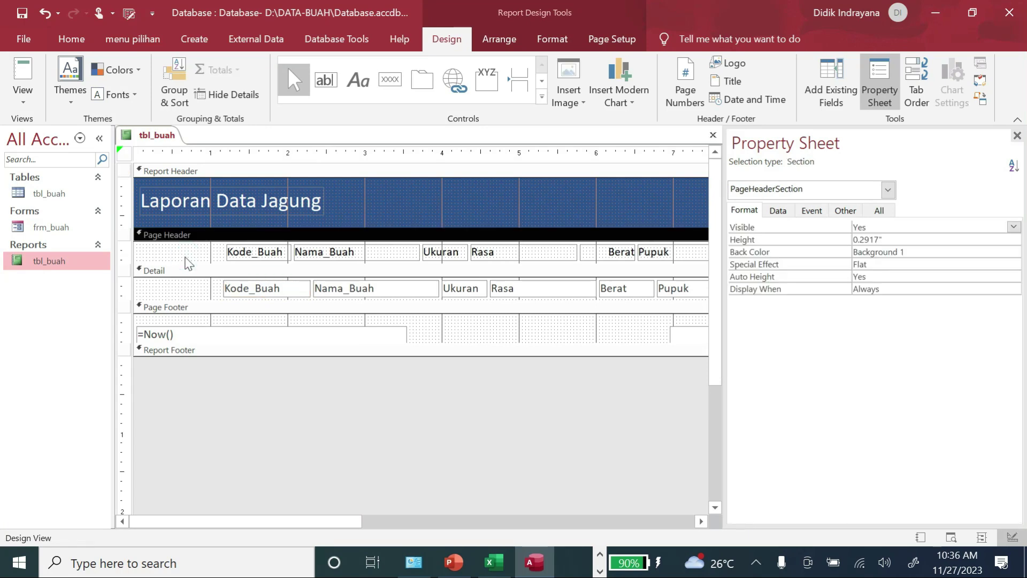
click(358, 81)
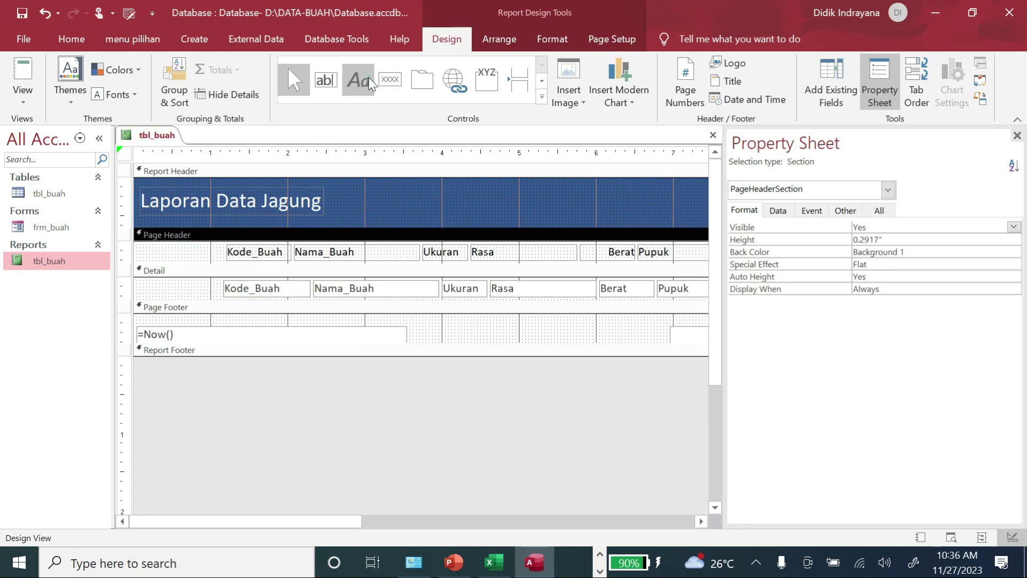
mouse_move(146, 245)
mouse_down()
mouse_move(179, 262)
mouse_move(207, 261)
mouse_up()
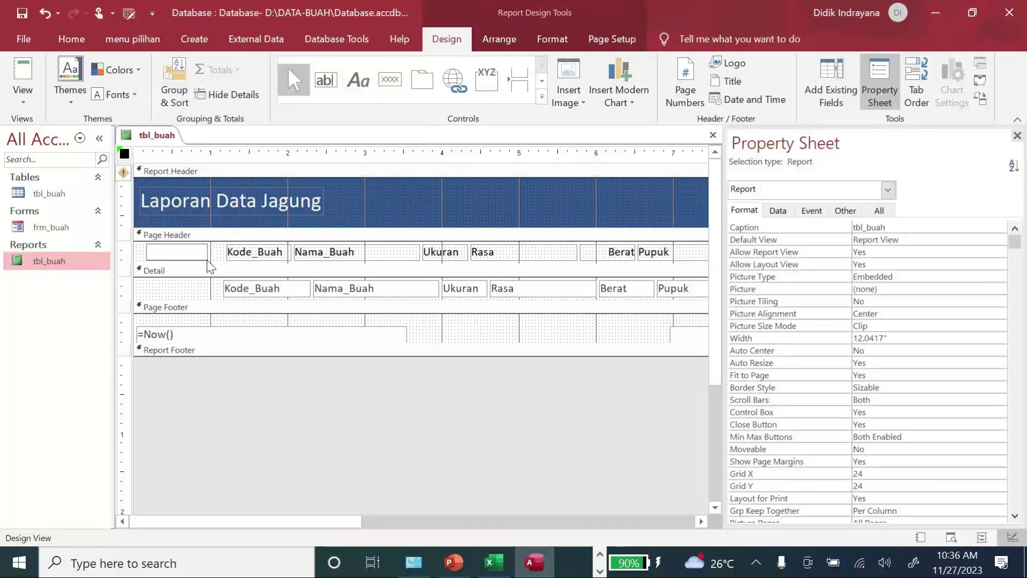
text(No)
click(141, 261)
click(152, 252)
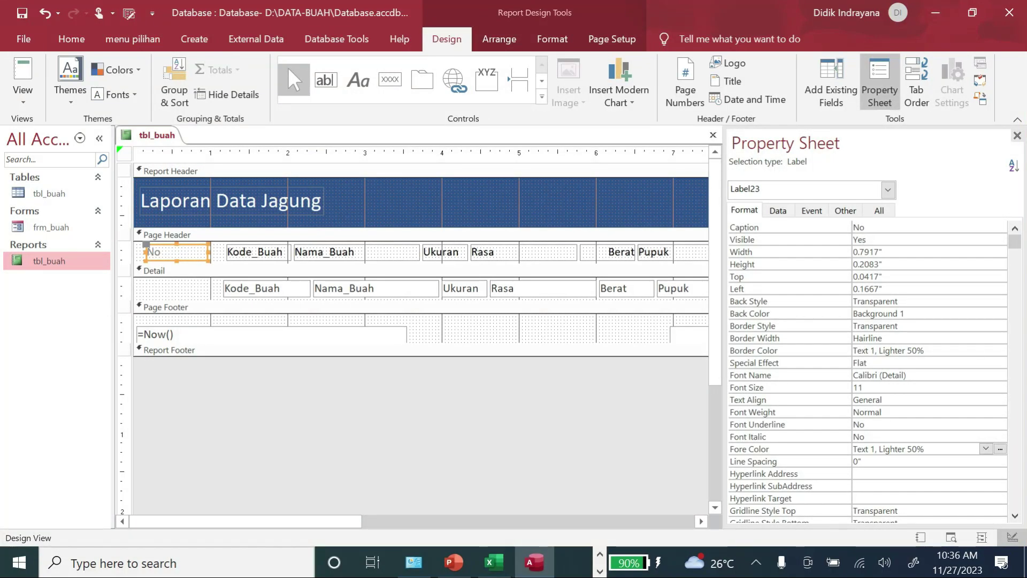
click(999, 326)
click(999, 325)
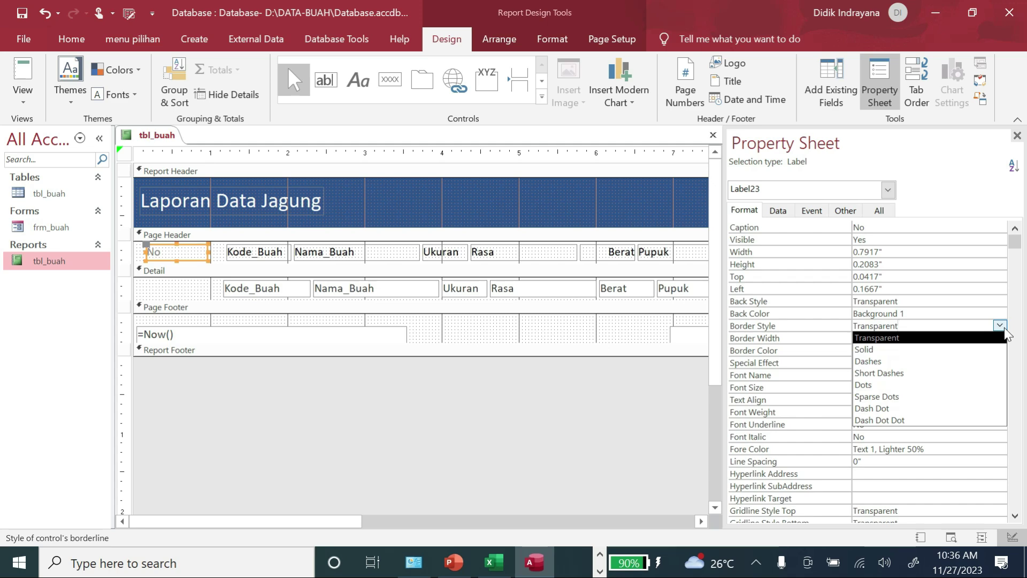
click(1000, 326)
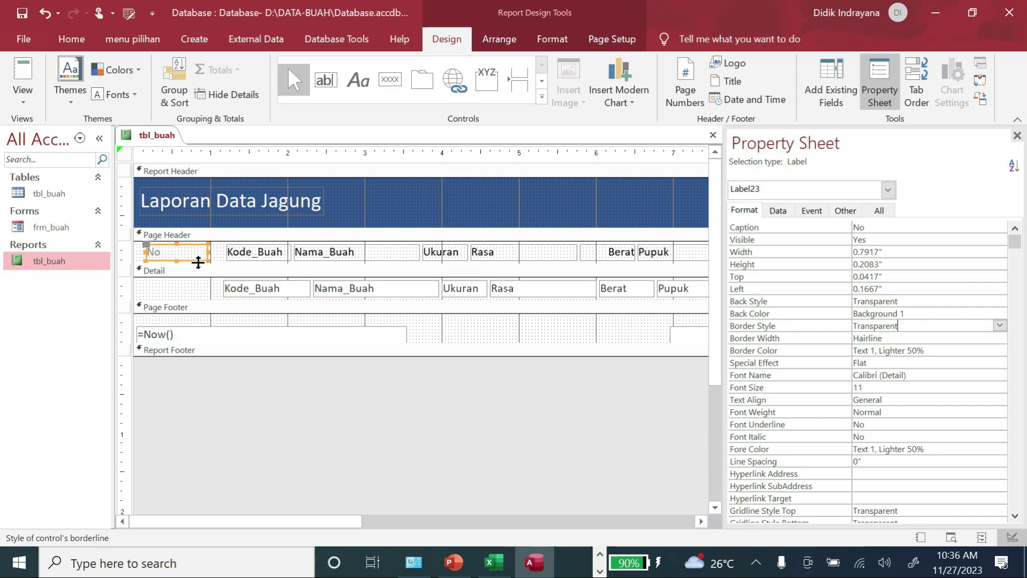
click(212, 258)
Set the Fore Color of the No header label to Text 1.
click(198, 259)
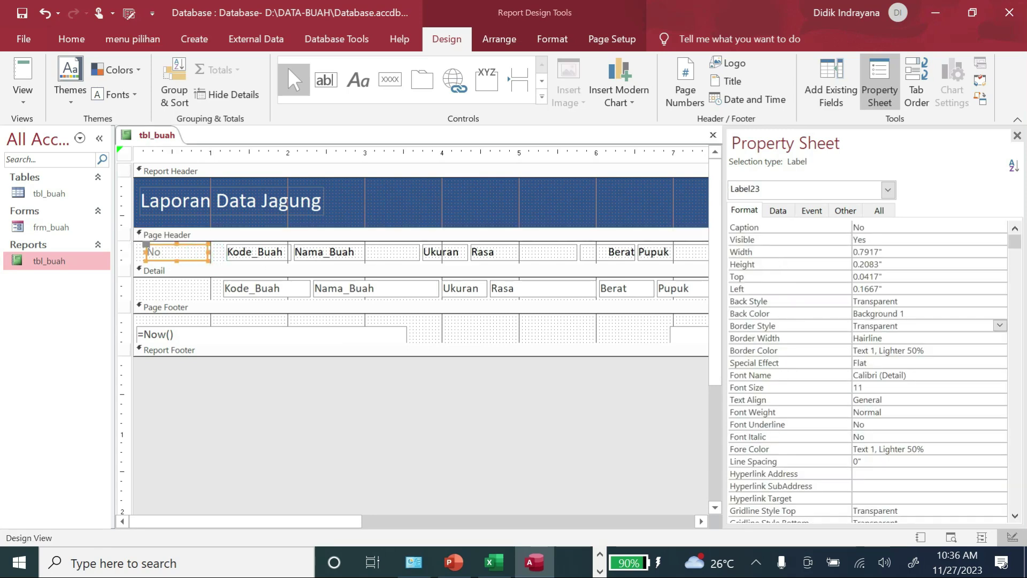
click(999, 450)
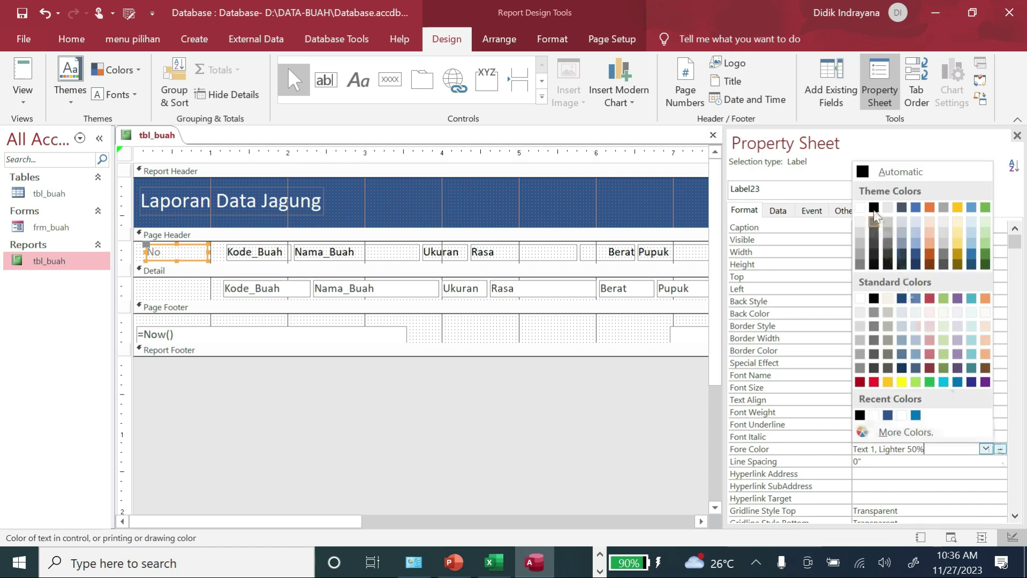
click(873, 207)
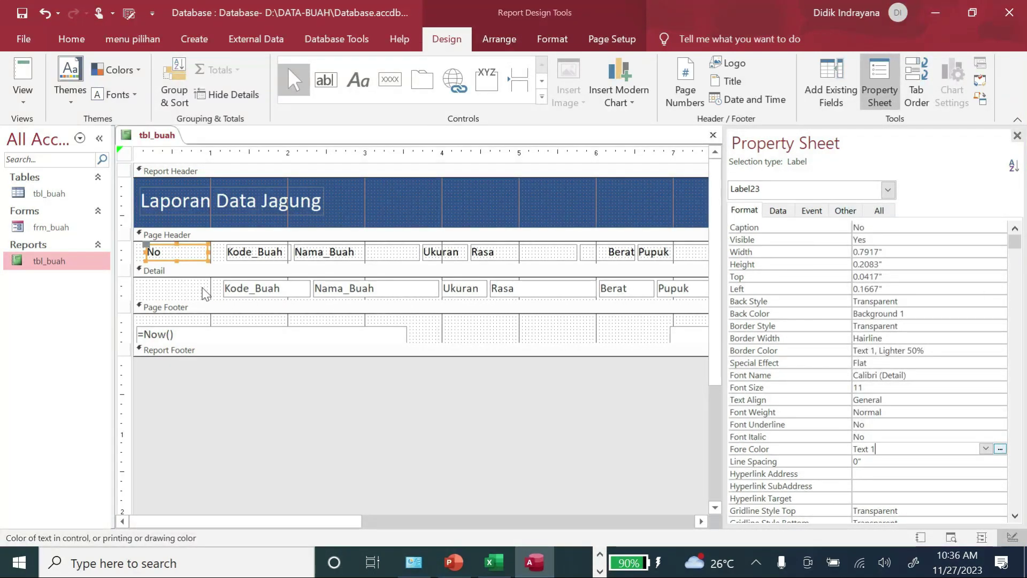
Draw an unbound text box about 0.75" wide in the Detail section and place it below the Nama_Buah box.
click(174, 293)
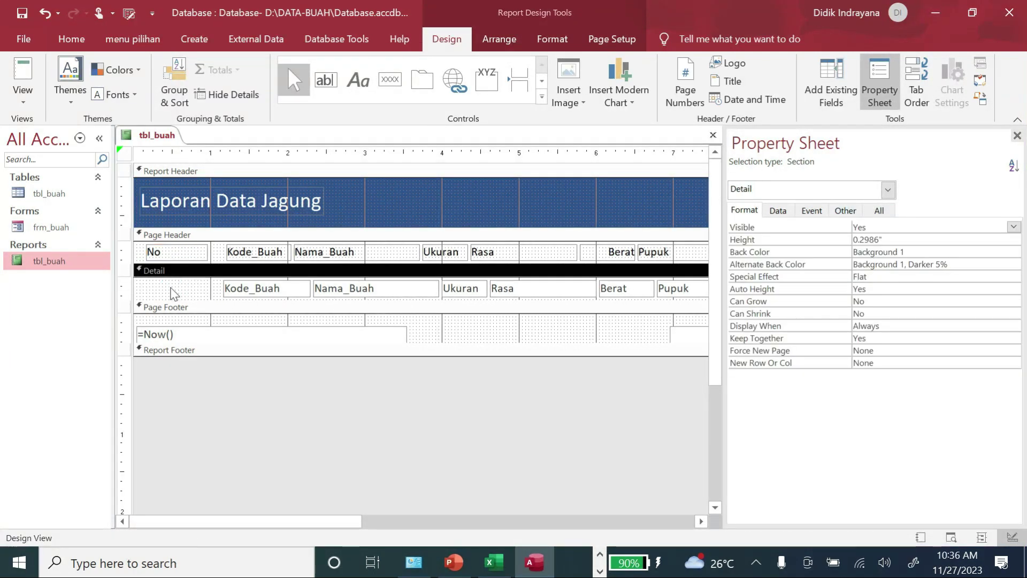
click(326, 79)
mouse_move(145, 280)
mouse_down()
mouse_move(236, 303)
mouse_move(228, 355)
mouse_up()
drag(150, 292, 293, 327)
click(275, 314)
click(298, 322)
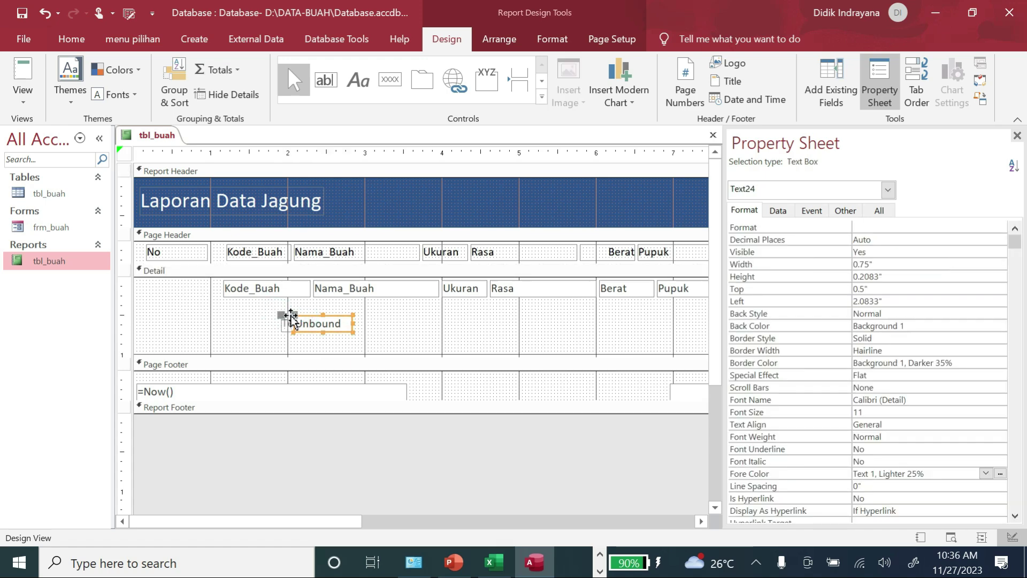
Delete the new text box's attached label and move the unbound box beneath the No header, left of Kode_Buah.
drag(280, 313, 195, 307)
click(225, 335)
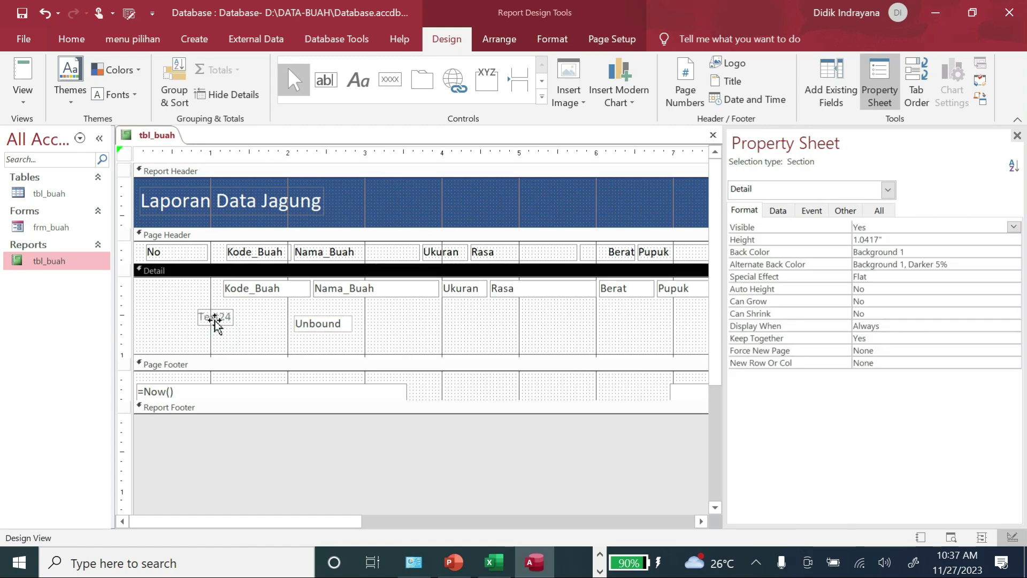
click(217, 312)
key(Delete)
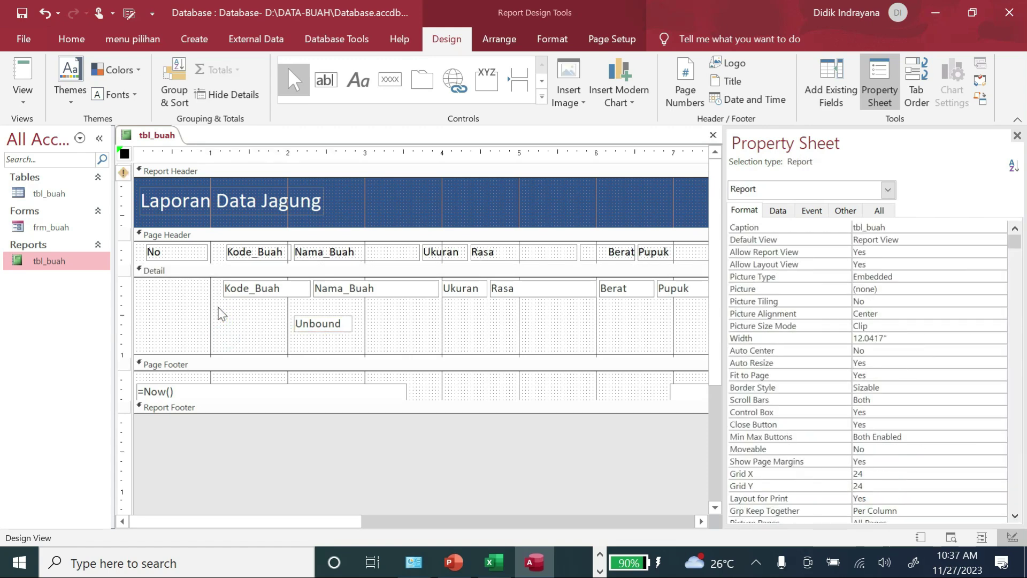
drag(337, 324, 199, 292)
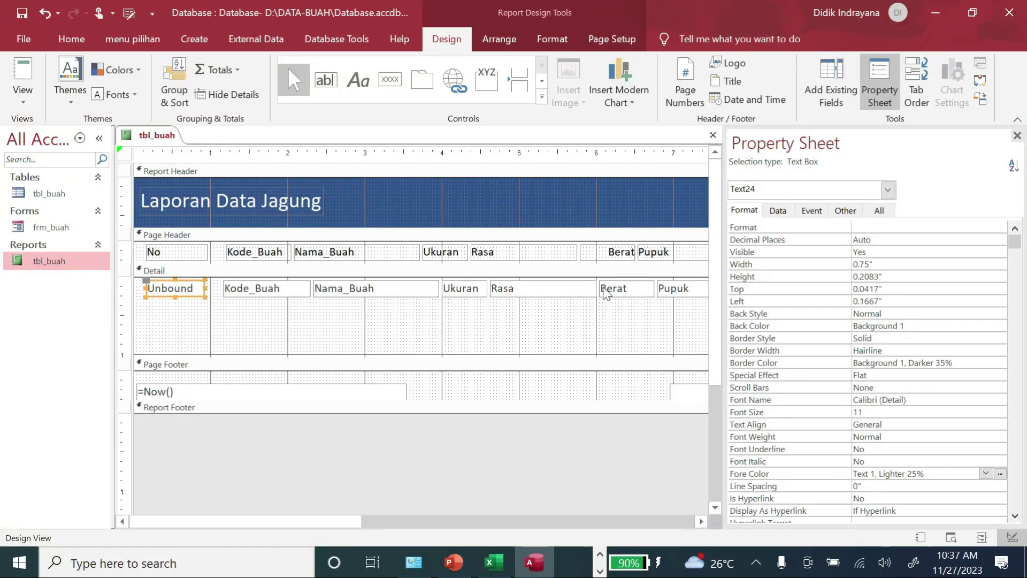
Set the unbound text box's Running Sum property to Over All.
click(782, 210)
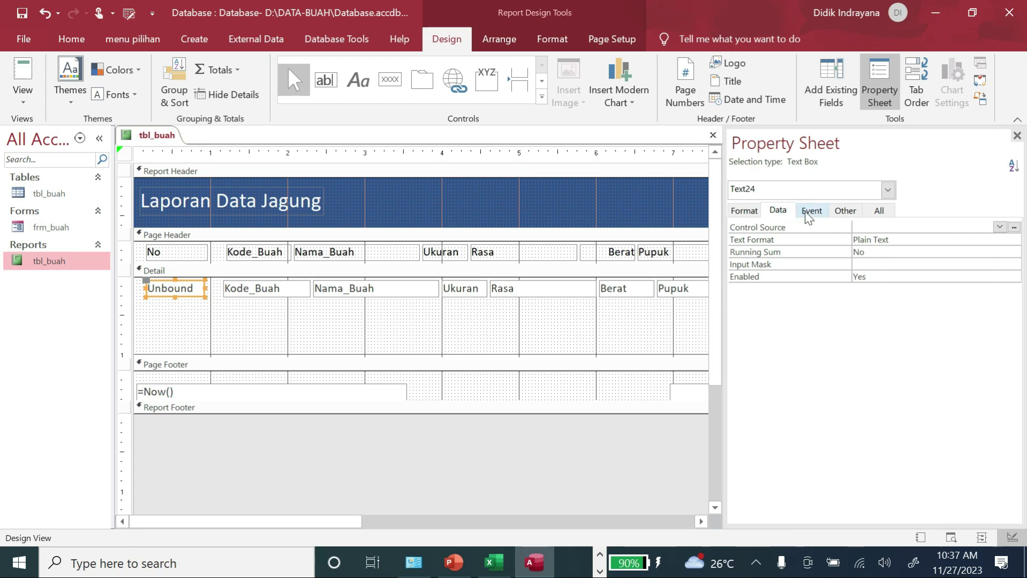
click(809, 214)
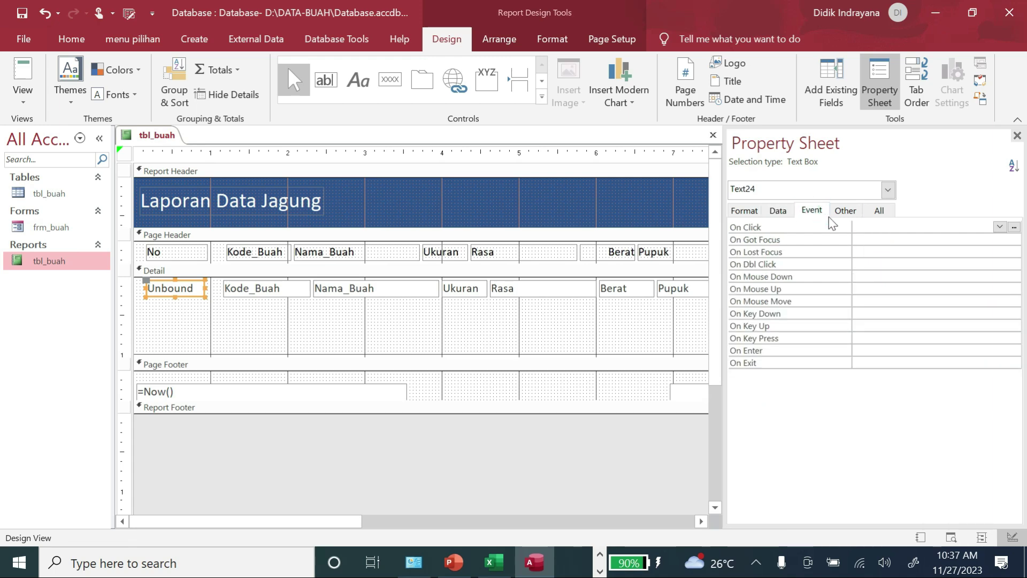
click(843, 213)
click(782, 212)
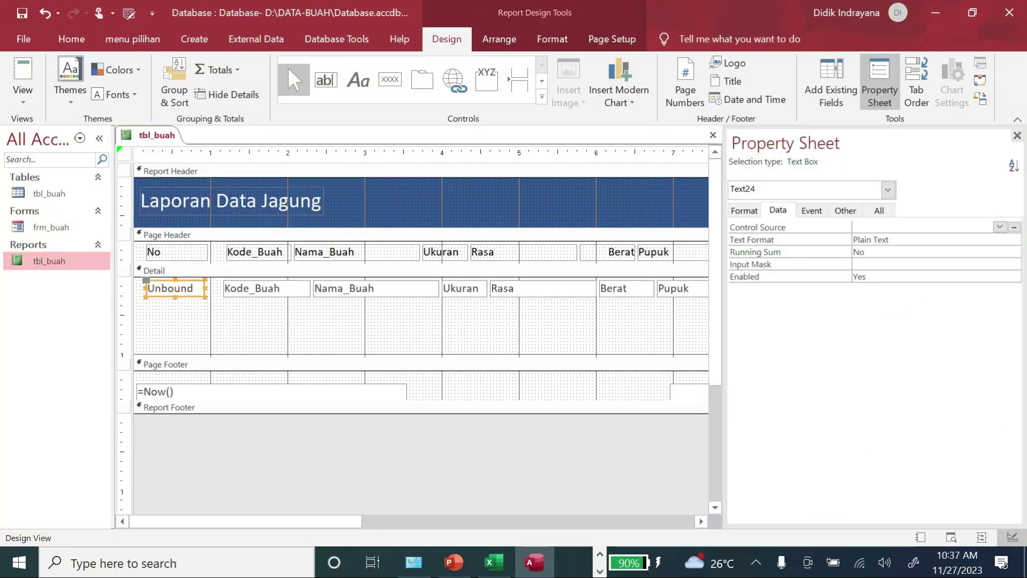
click(818, 252)
click(1014, 252)
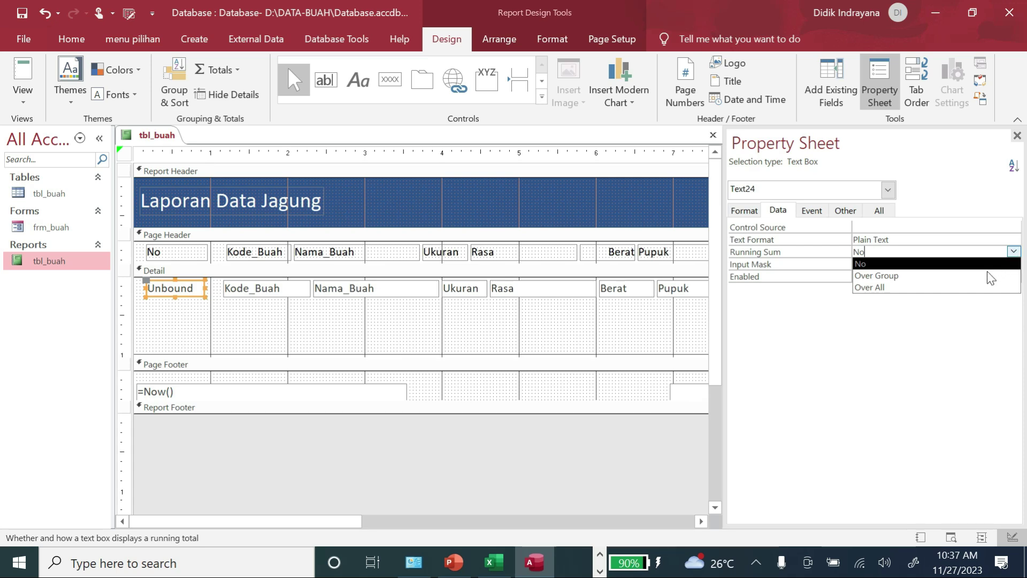
click(982, 287)
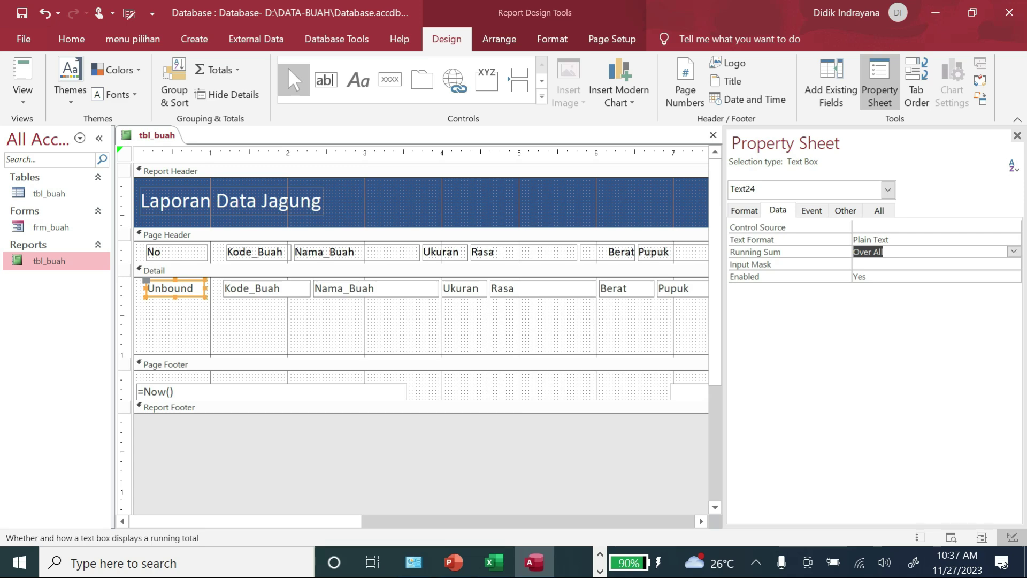
Set the Control Source of the text box under No to =1 and close the Property Sheet.
click(869, 228)
text(=1)
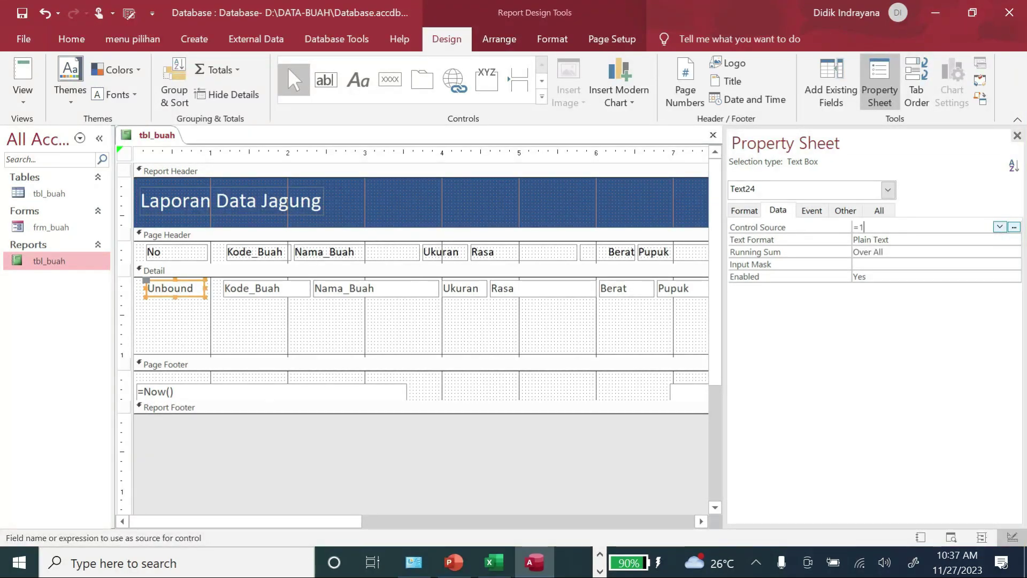
click(821, 239)
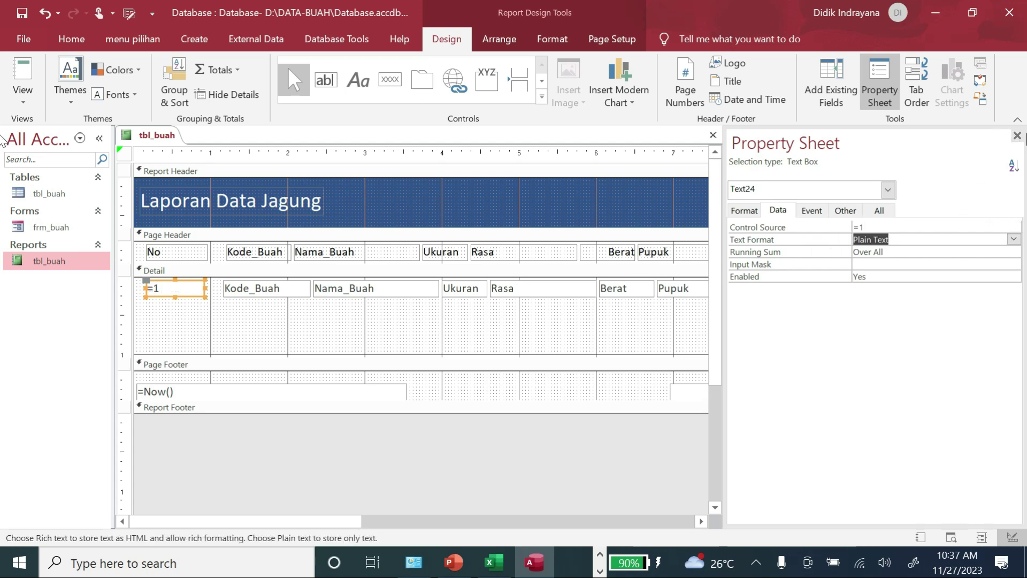
click(1017, 136)
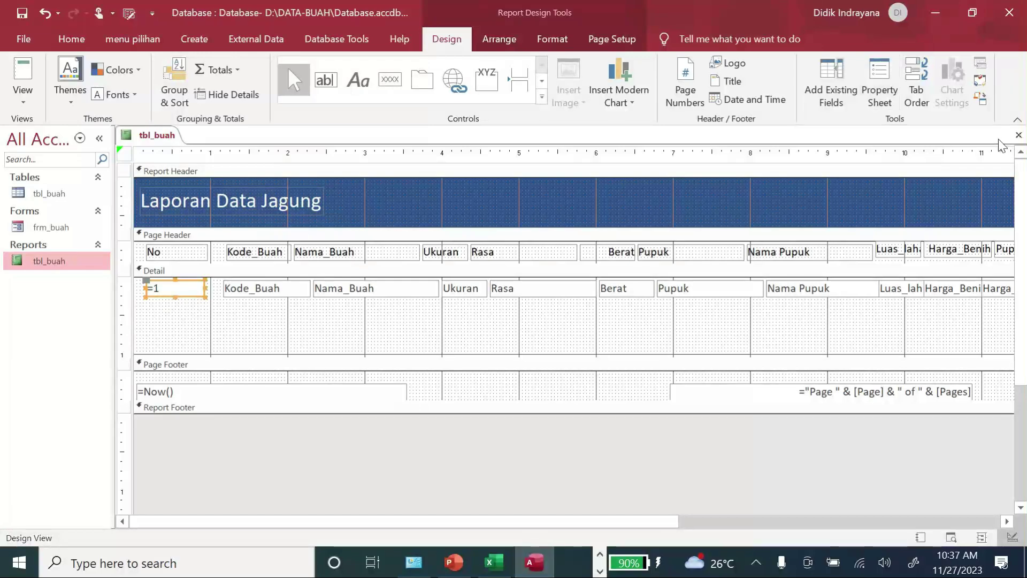
Save and close the tbl_buah report design, and open the report in Report View to check the row numbering.
click(1018, 136)
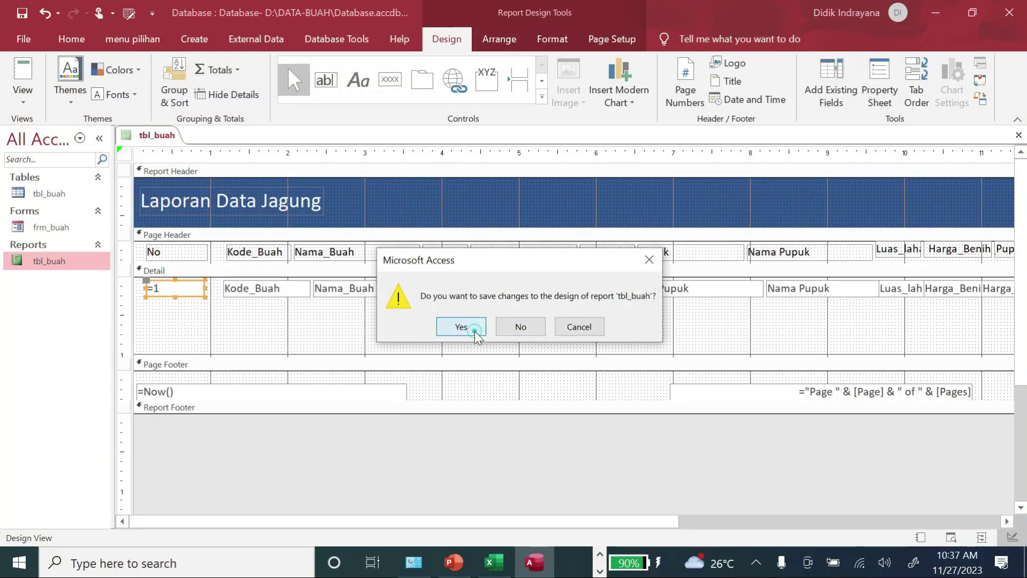
click(461, 326)
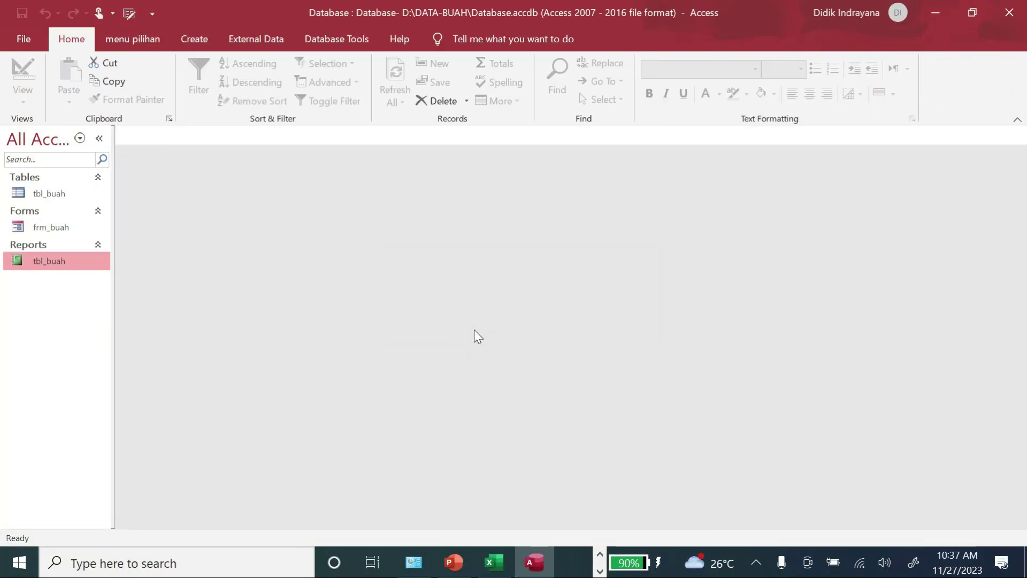
double_click(57, 262)
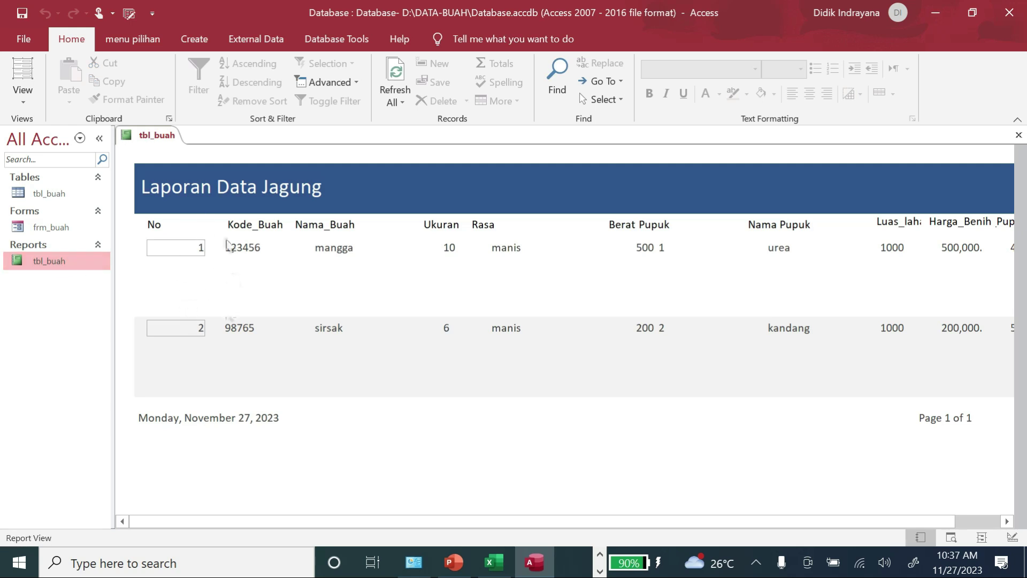
click(1018, 135)
Reopen tbl_buah in Design View and shrink the Detail section's height to fit its single row of text boxes.
right_click(78, 261)
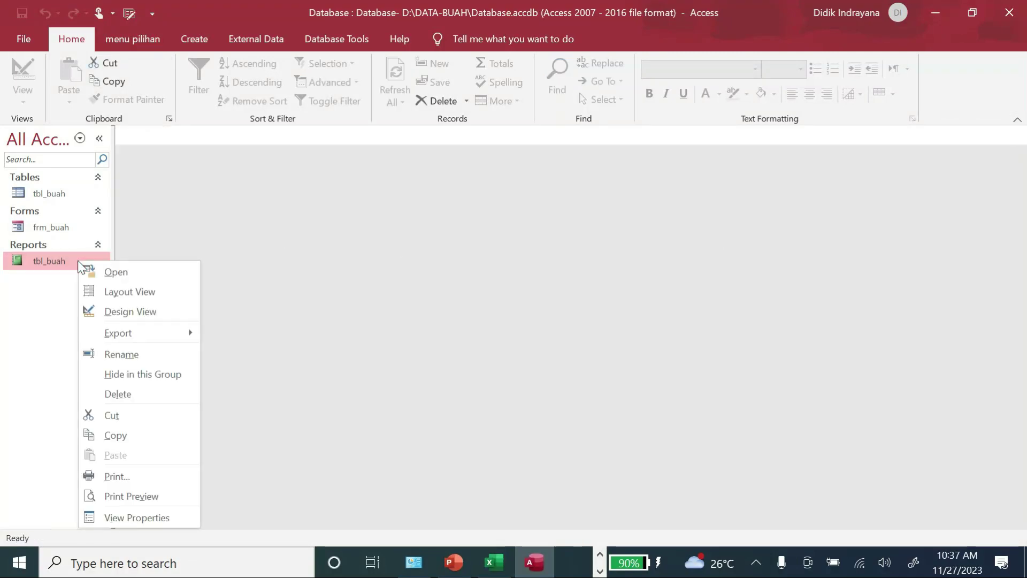
click(134, 310)
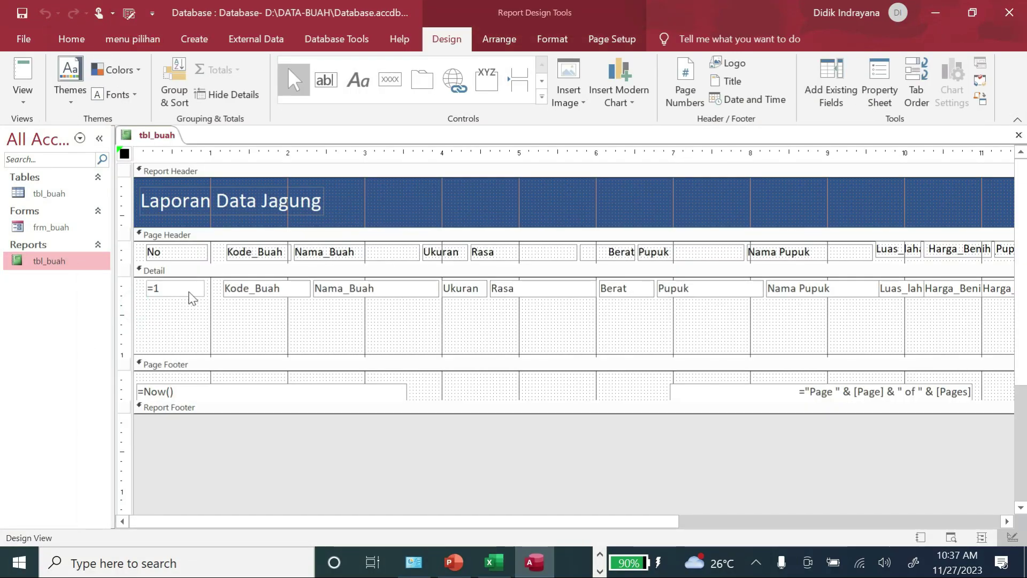
click(188, 290)
drag(297, 355, 297, 298)
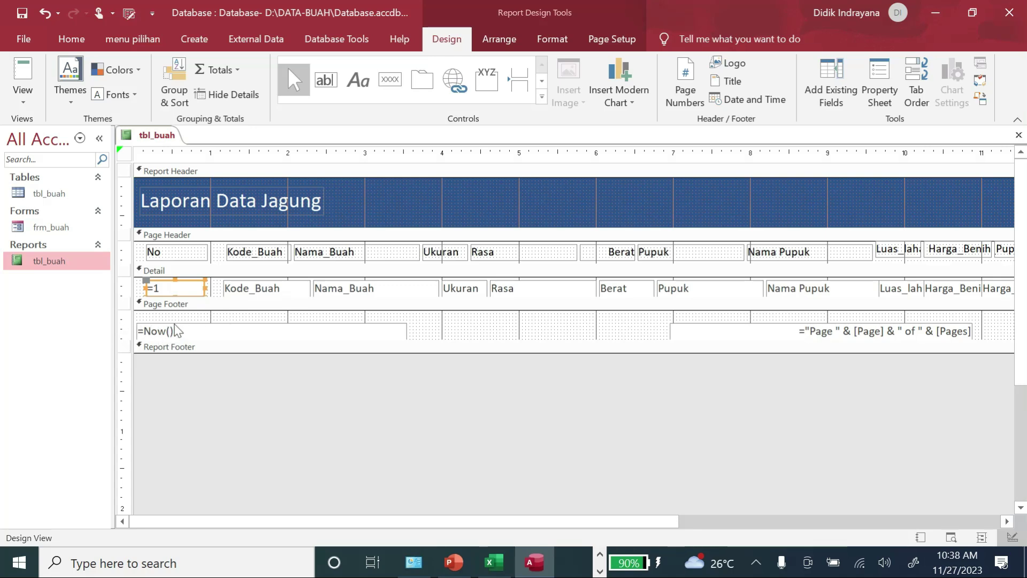
Open the Border Style choices in the format properties of the numbering text box under No.
click(178, 287)
drag(659, 519, 589, 526)
right_click(174, 278)
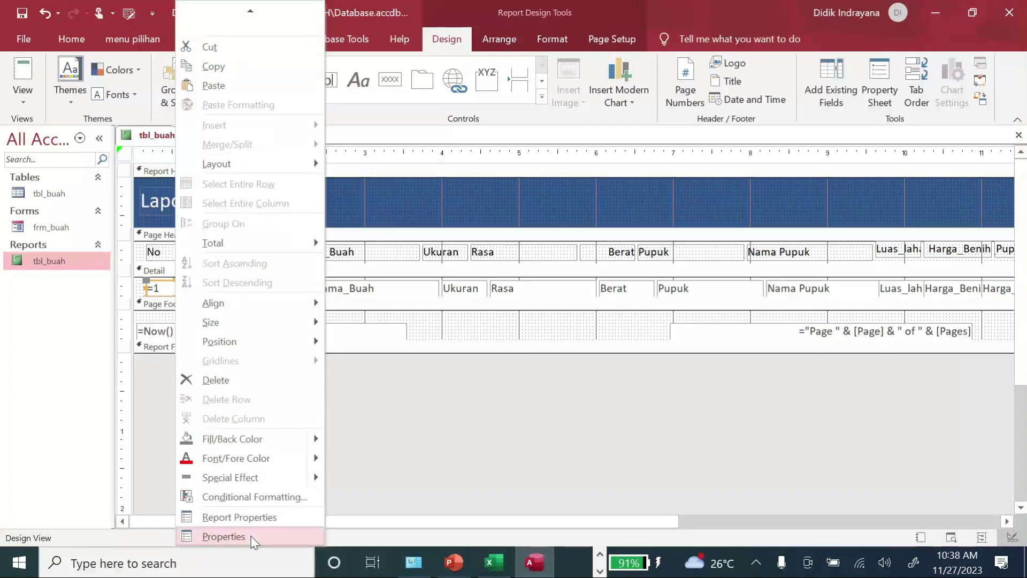
click(252, 535)
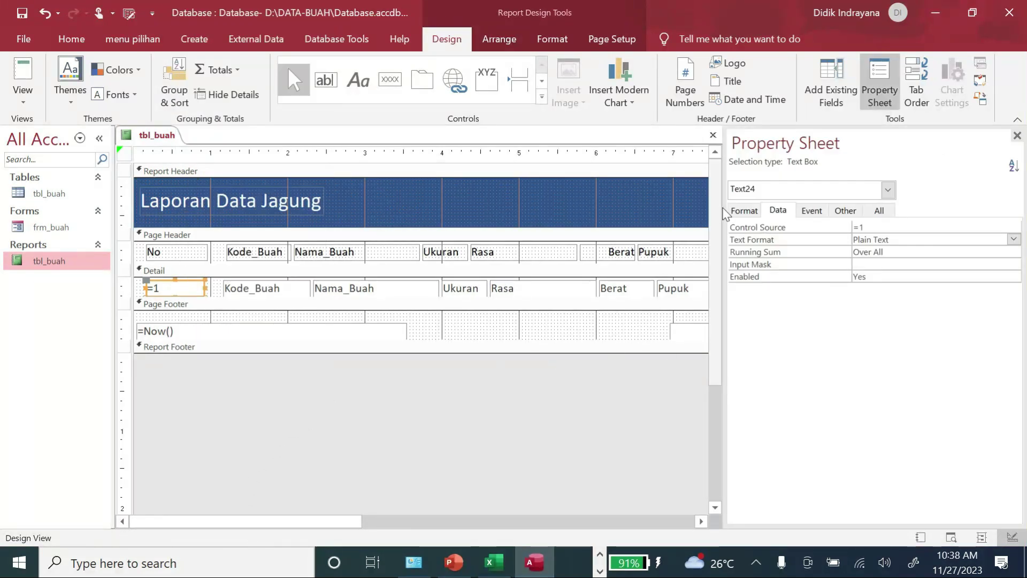
click(745, 212)
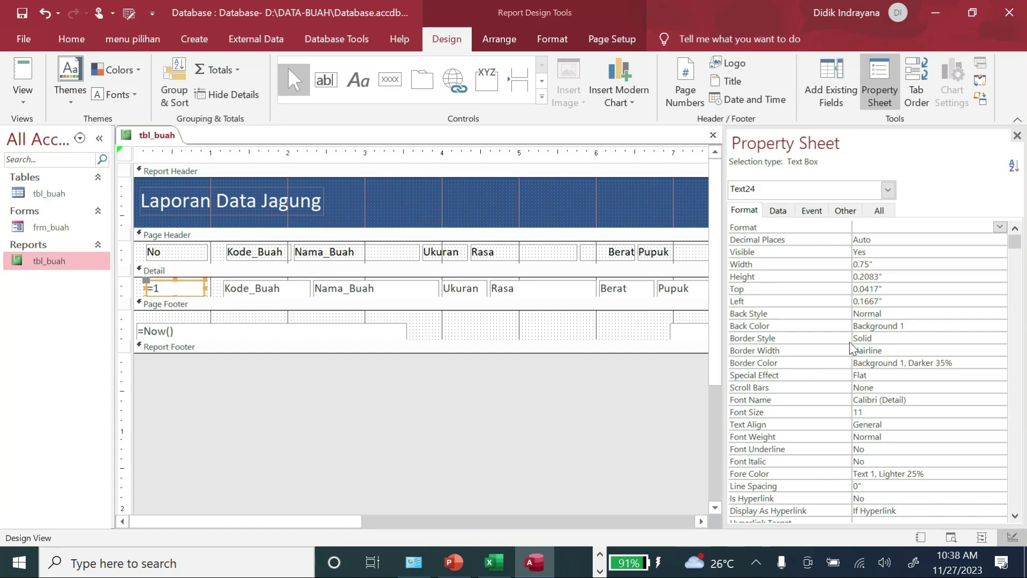
click(891, 338)
click(1000, 338)
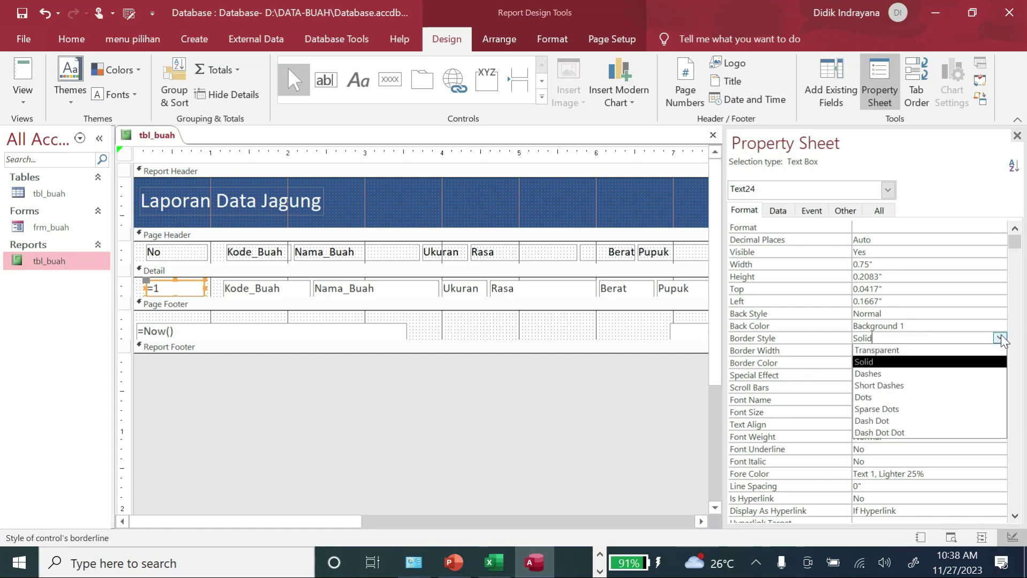
Give the =1 text box in the Detail section a Transparent border style and Center text alignment.
click(877, 350)
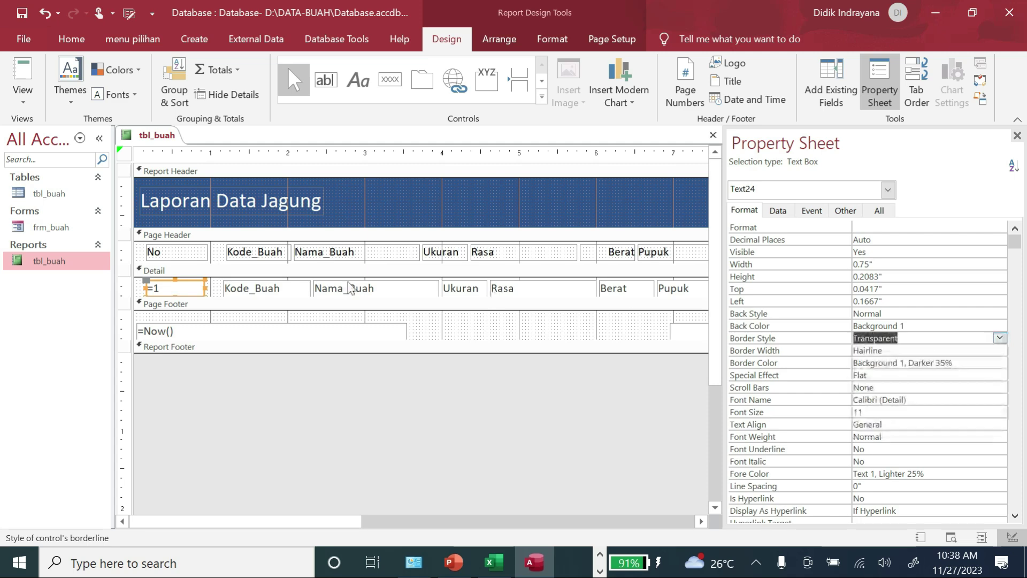
click(216, 289)
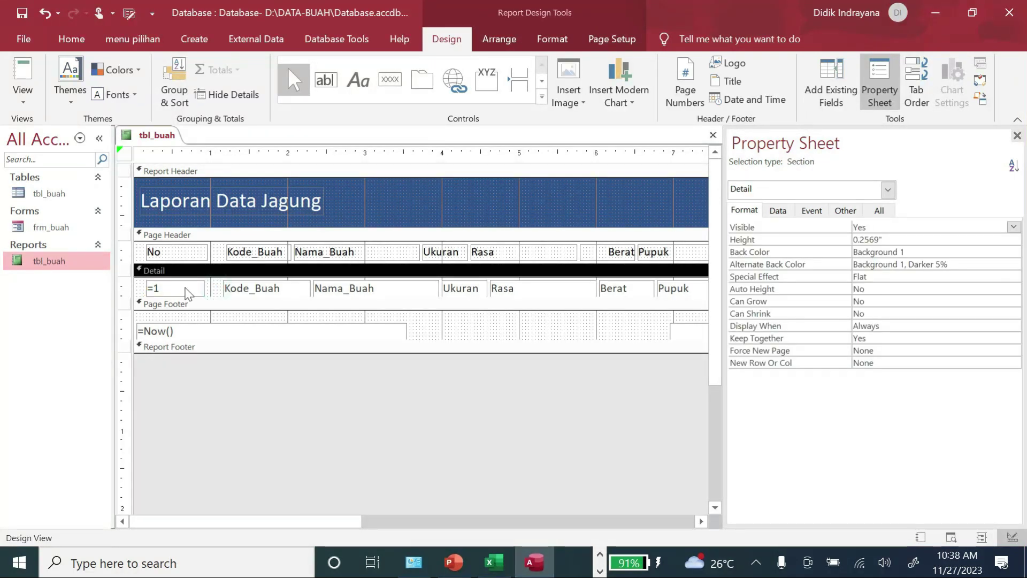
click(176, 289)
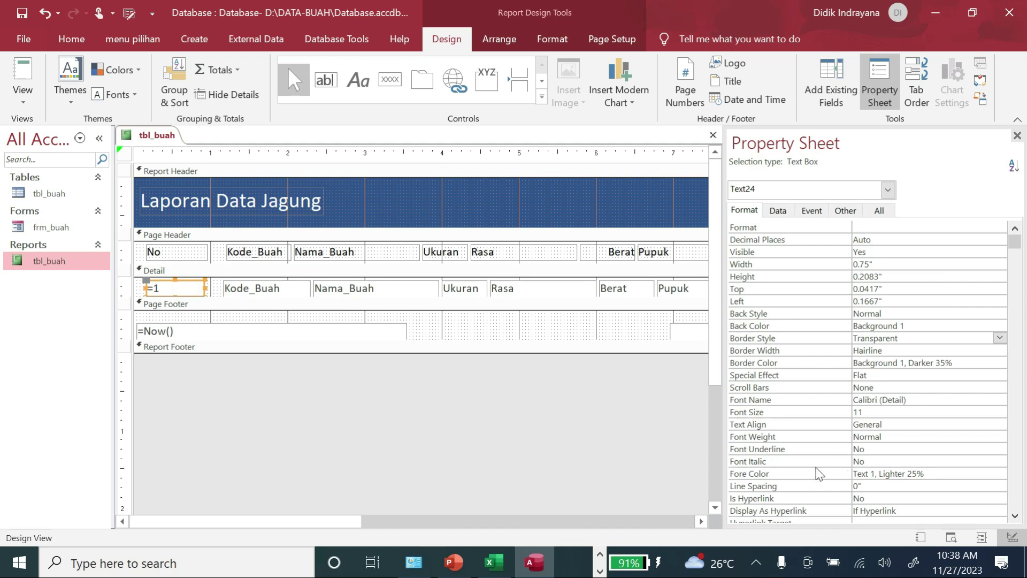
click(880, 424)
click(999, 424)
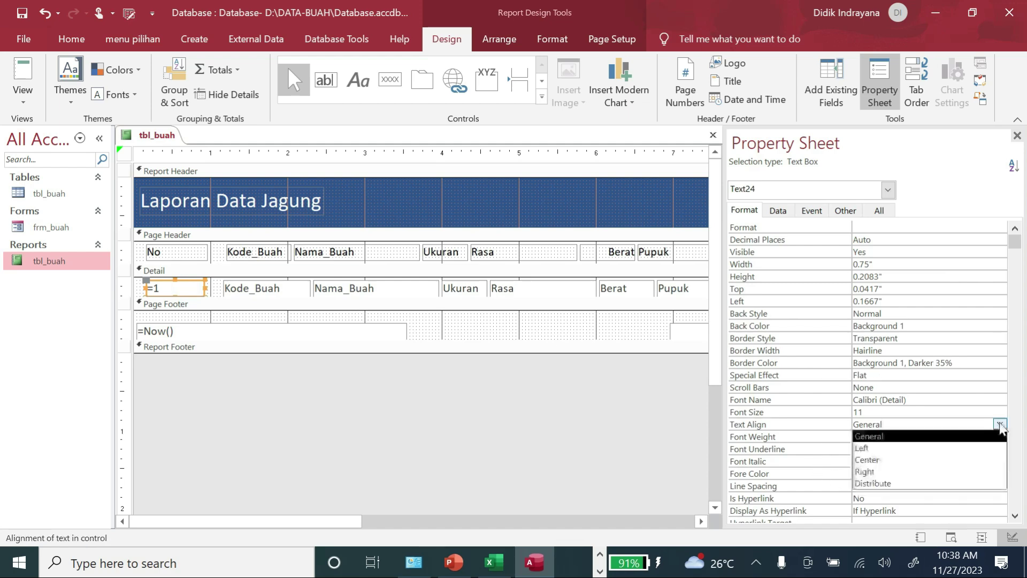
click(910, 456)
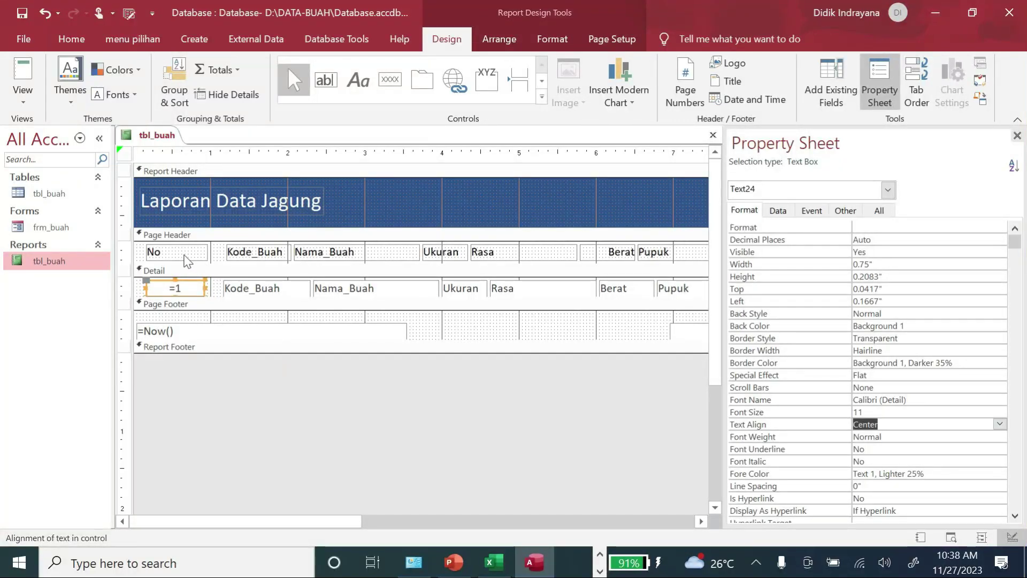
Set the text alignment of the No label in the Page Header to Center.
click(184, 253)
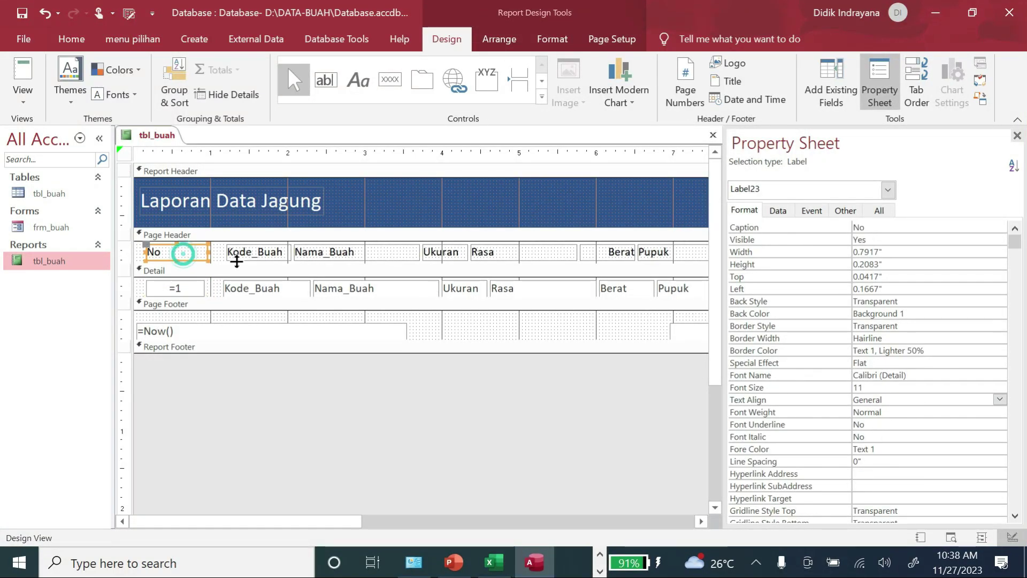
click(1000, 400)
click(866, 435)
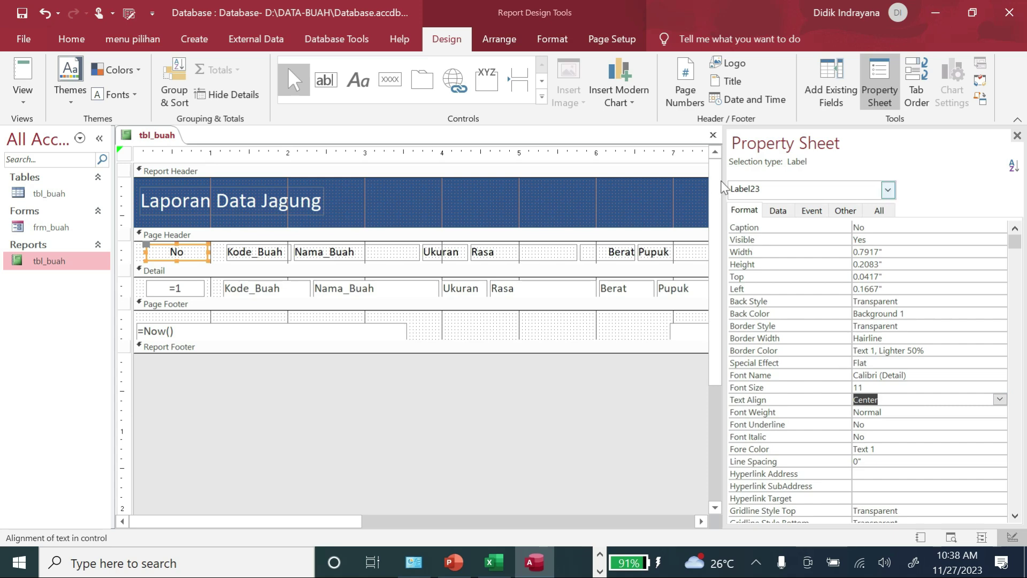
Save and close the tbl_buah report design, and reopen the report to check the numbering column before closing it.
click(713, 135)
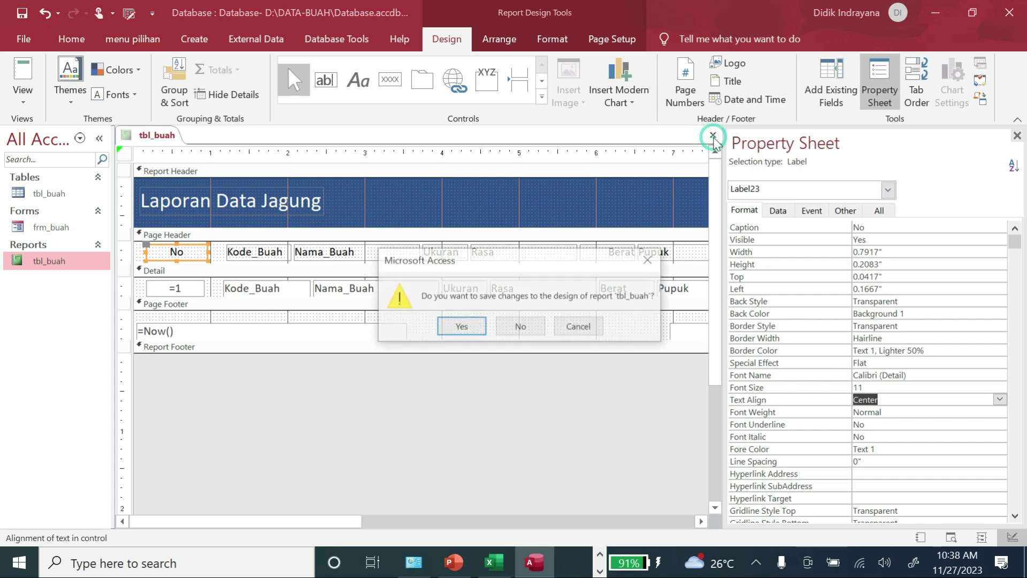
click(462, 327)
double_click(84, 263)
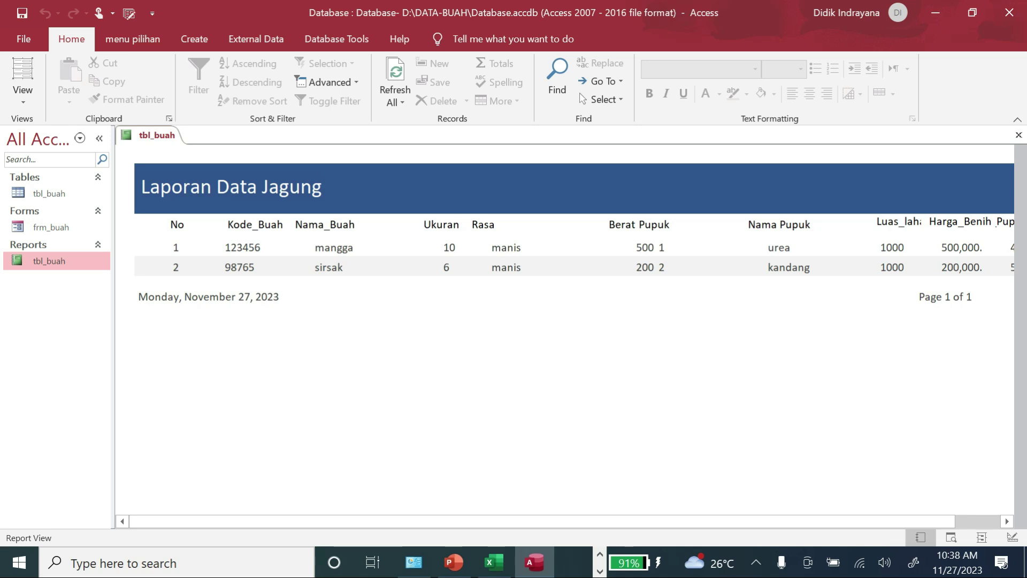
click(196, 265)
click(1019, 135)
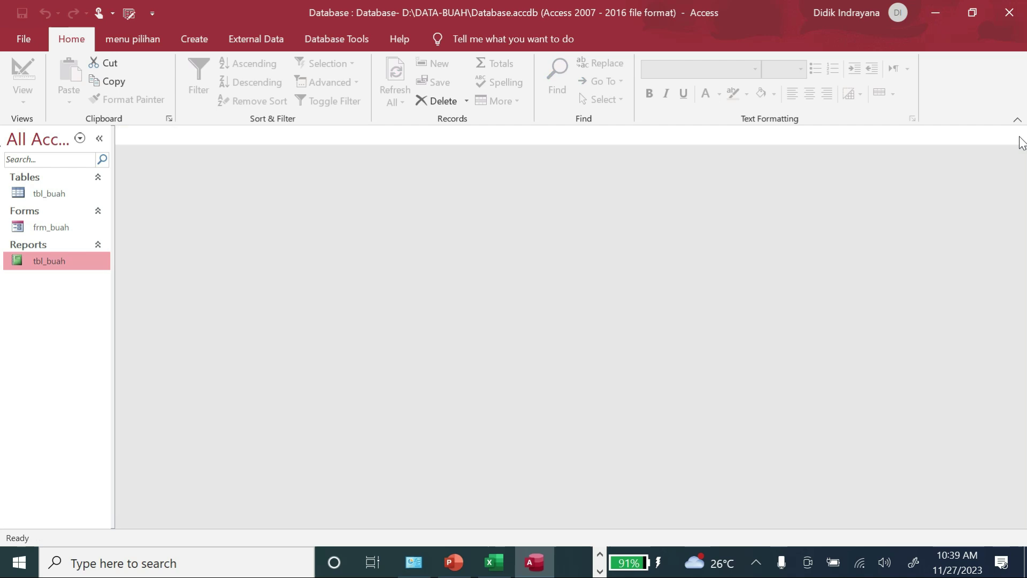
Open the tbl_buah report again from the database objects and look across its columns.
click(69, 225)
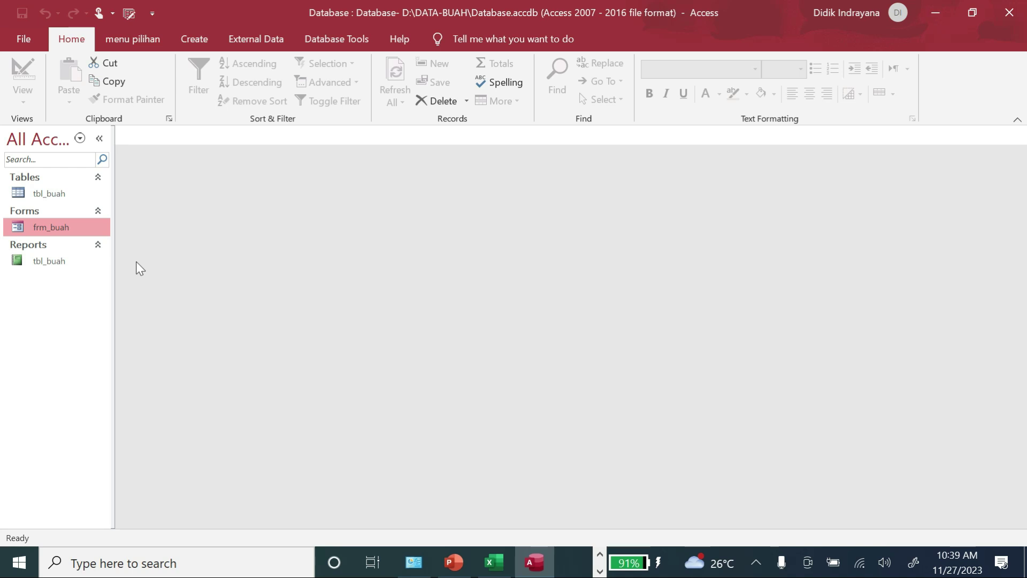
click(79, 196)
click(72, 229)
double_click(71, 263)
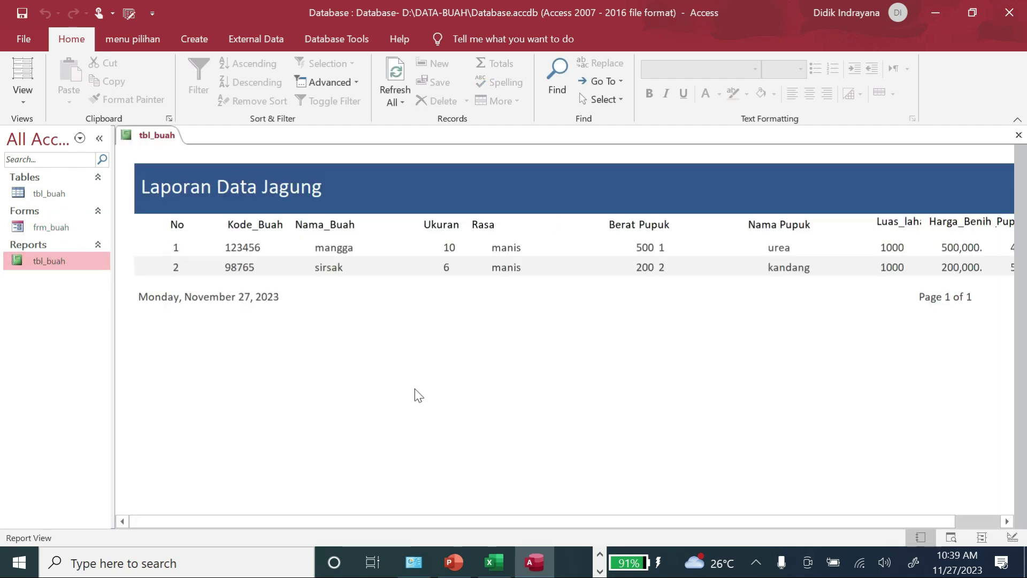
drag(605, 524, 564, 522)
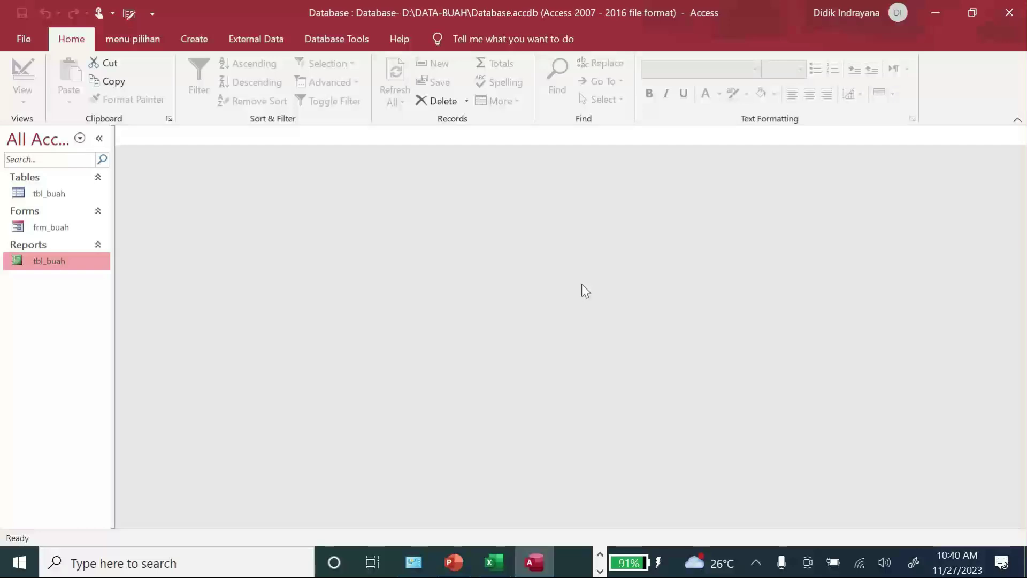
Open the ribbon customization options, list All Commands and select the Switchboard Manager command.
click(24, 36)
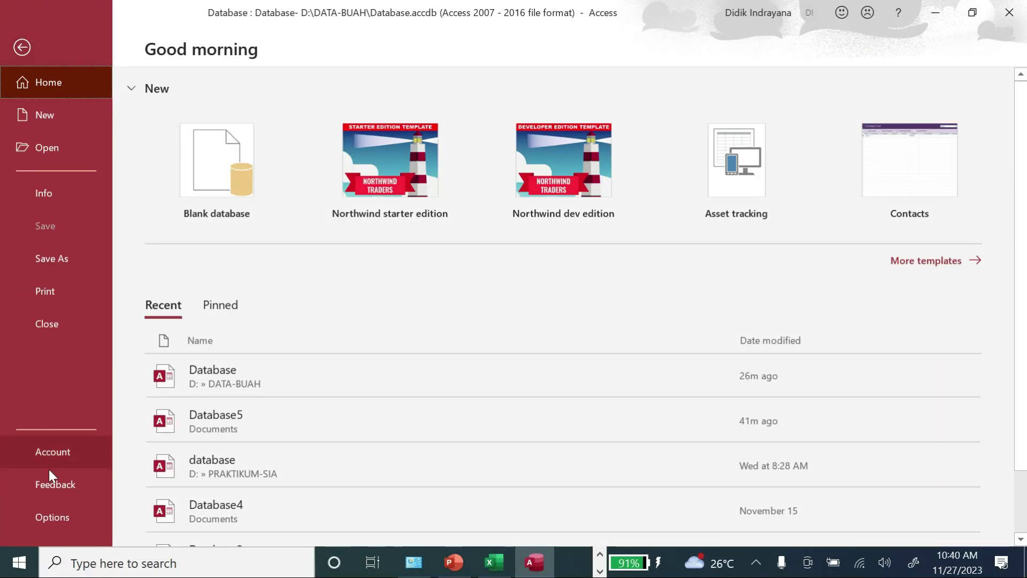
click(56, 517)
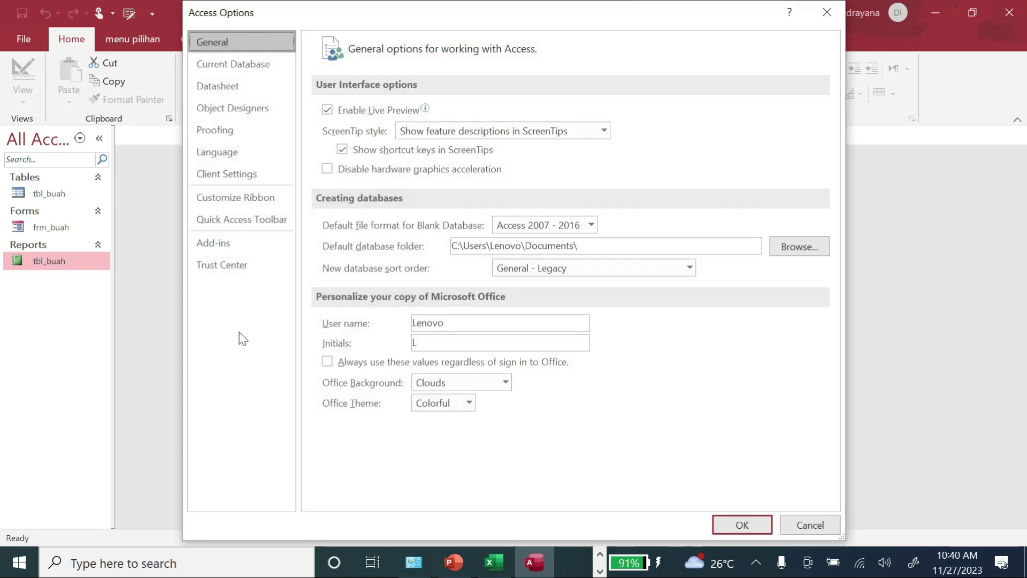
click(261, 199)
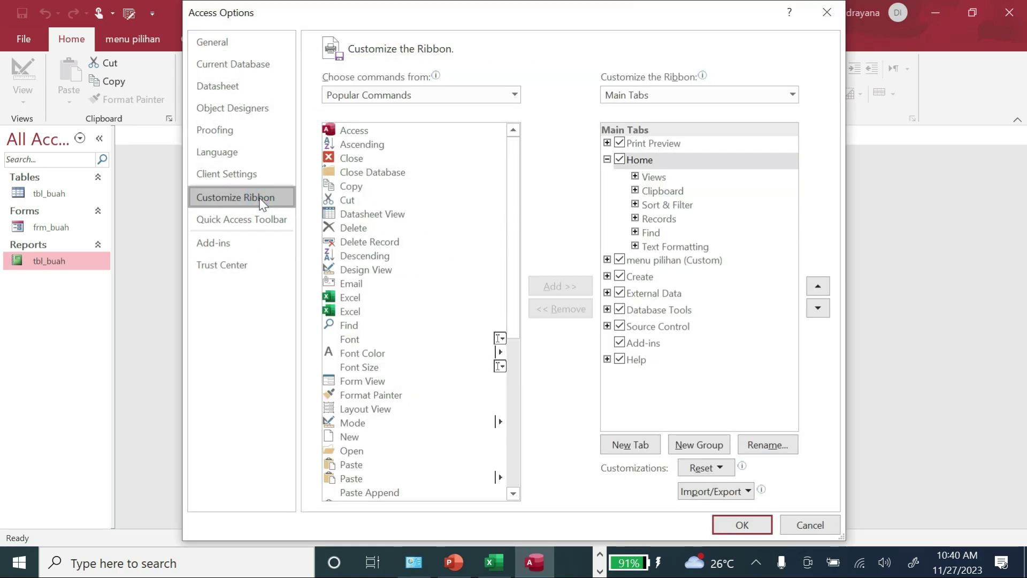
click(513, 95)
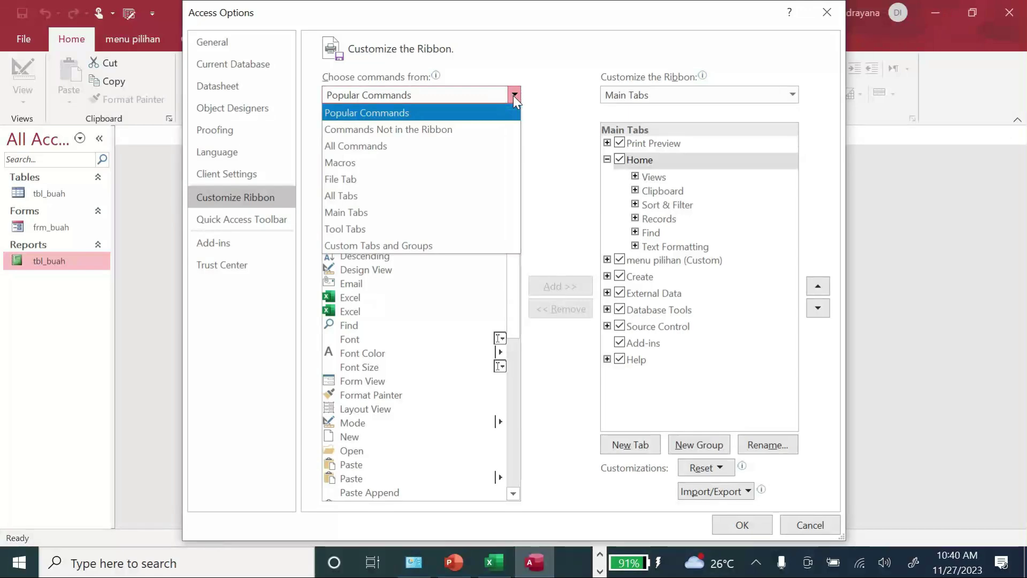
click(443, 150)
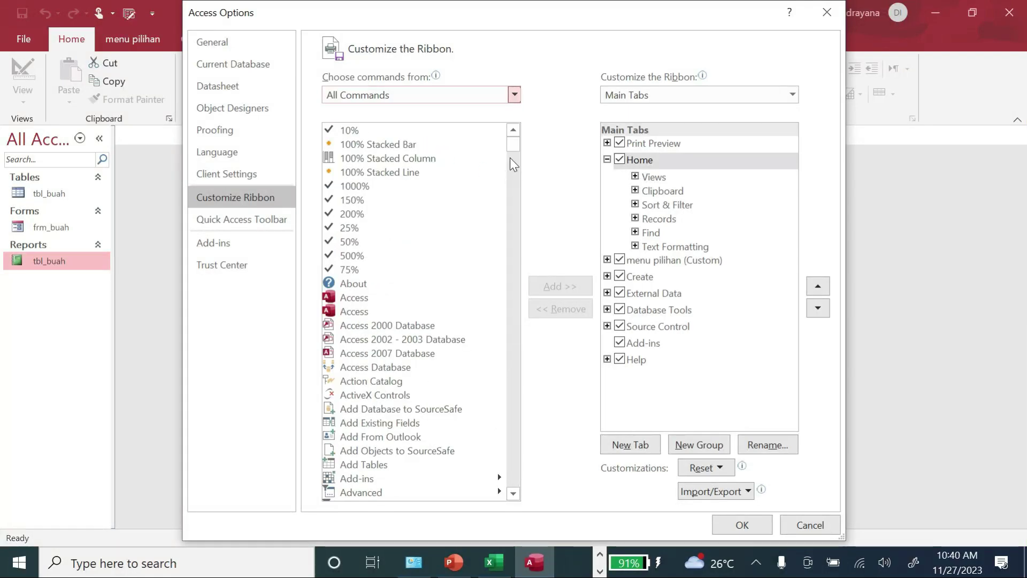
drag(509, 143, 505, 438)
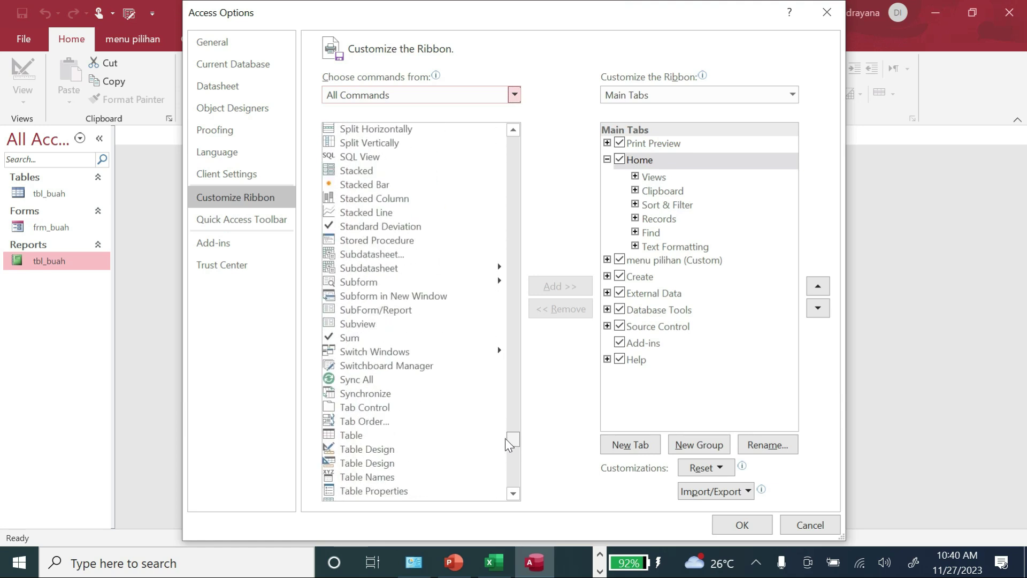
click(400, 366)
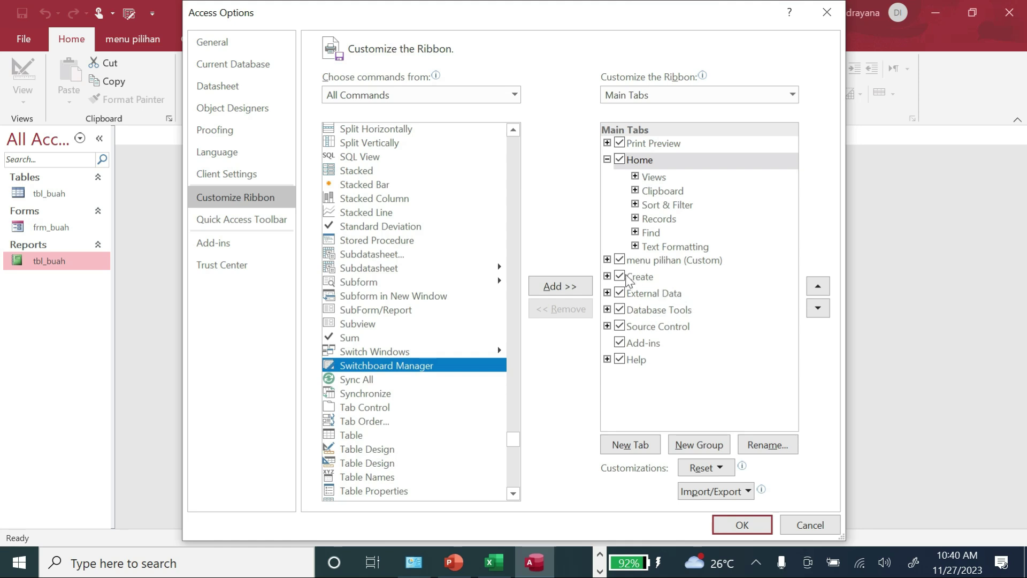
Add a new custom tab after the Home tab in the ribbon's main tabs and collapse its entry.
click(648, 453)
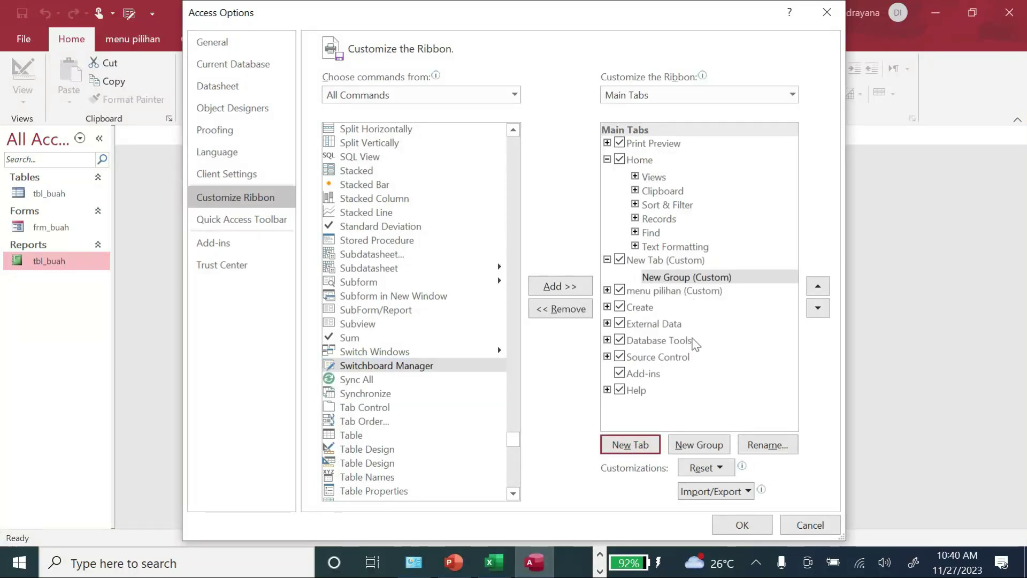
click(771, 449)
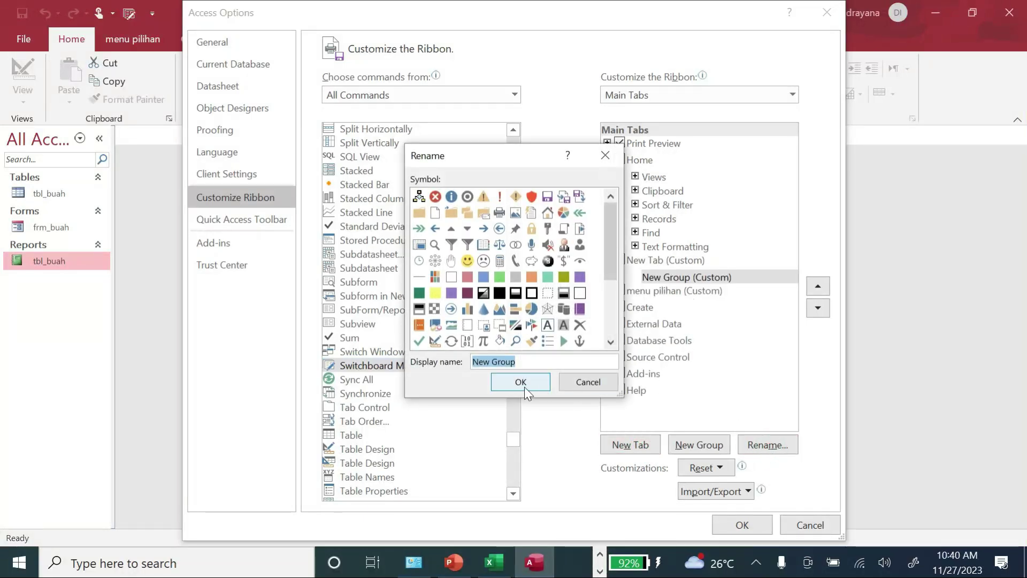
click(605, 155)
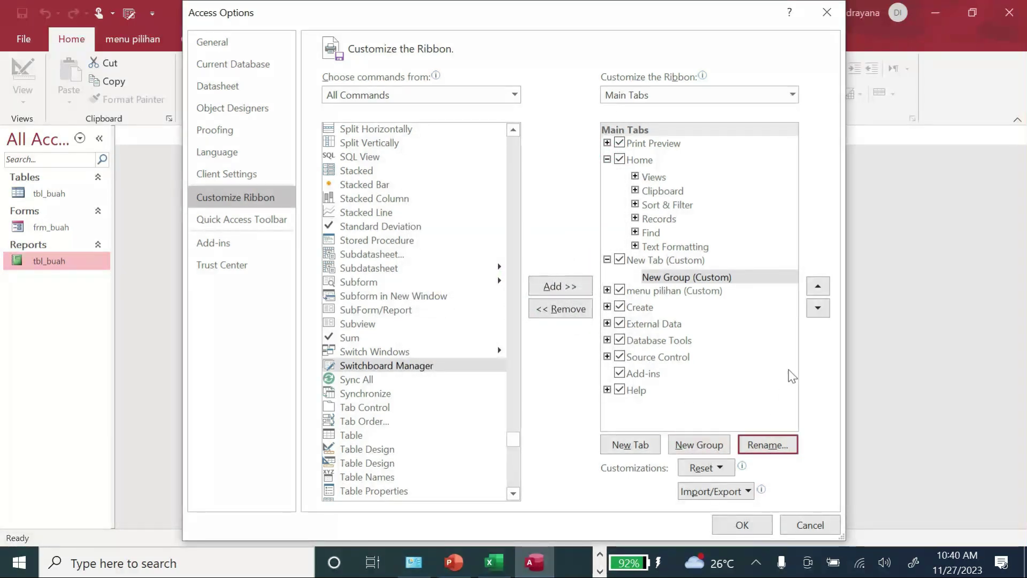
click(679, 279)
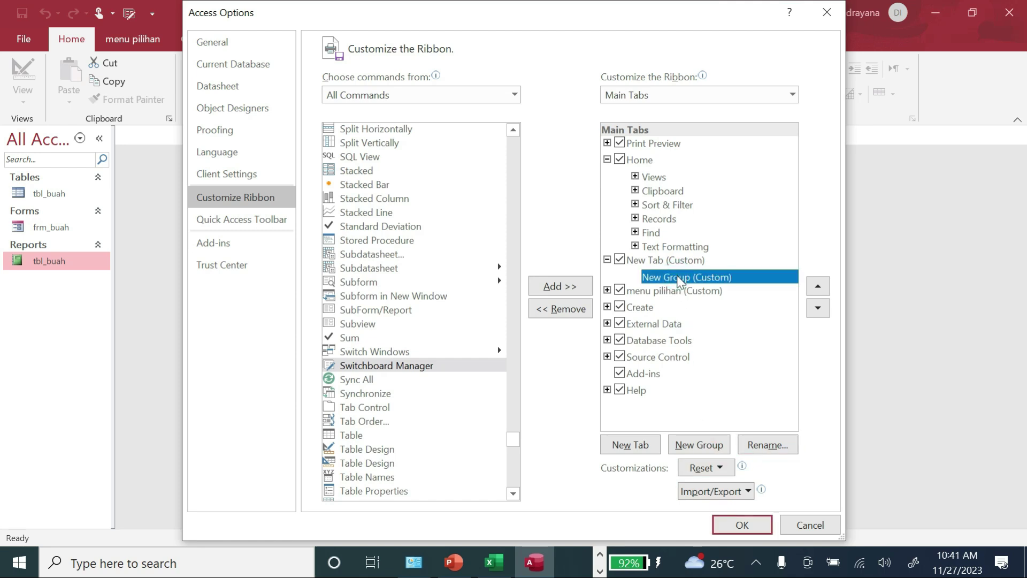
click(661, 261)
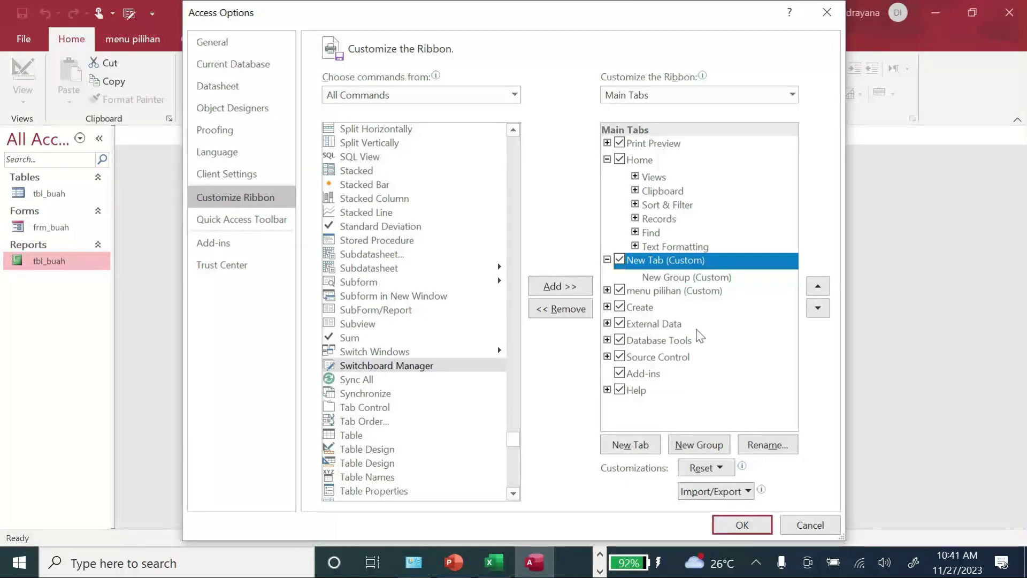
click(608, 260)
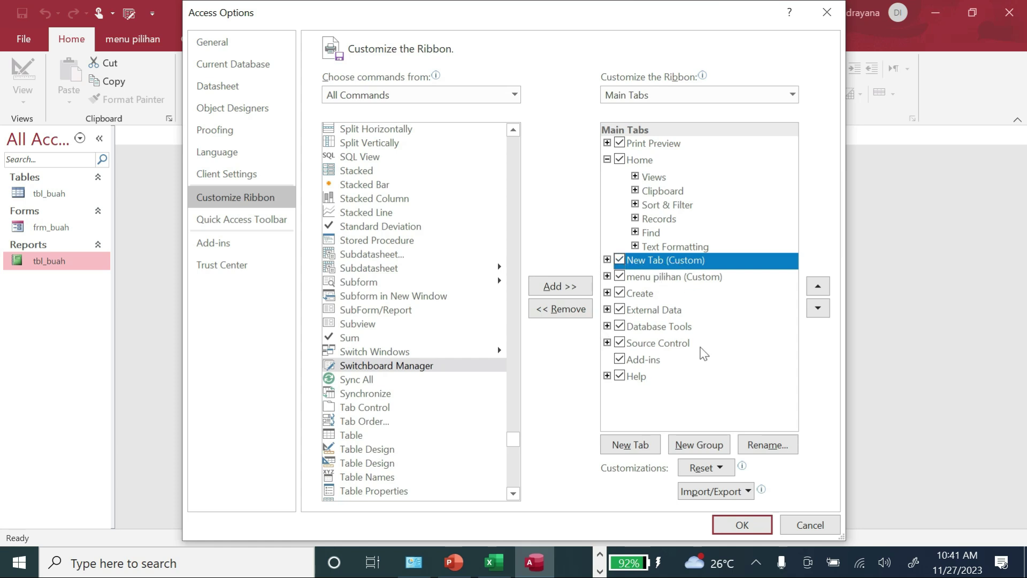
click(747, 493)
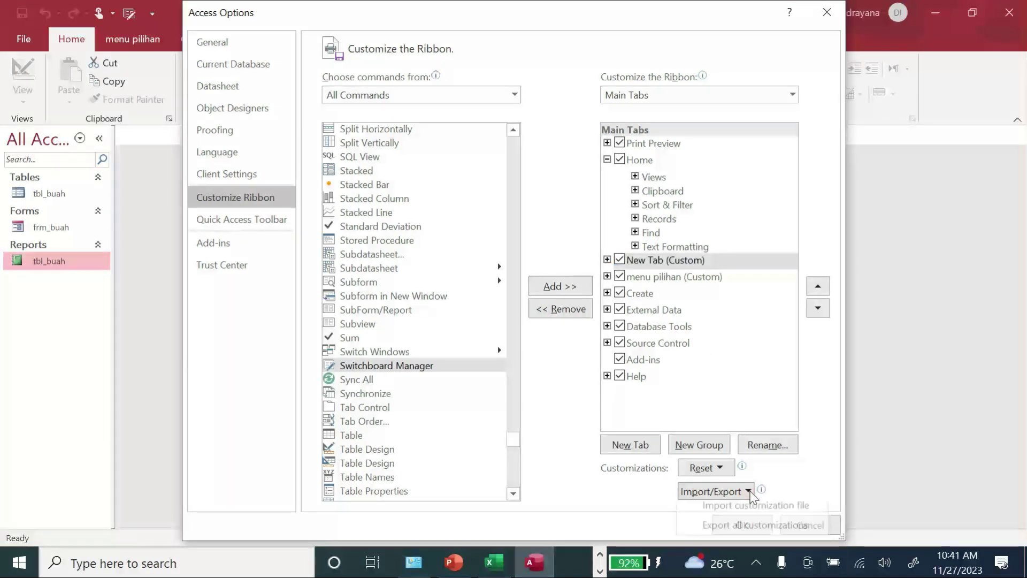
click(750, 493)
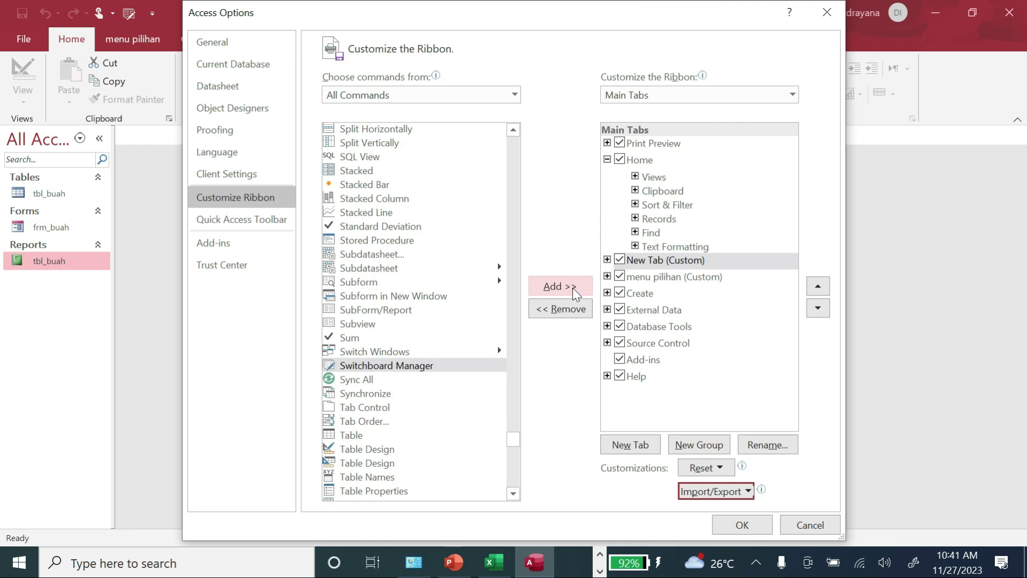
Expand the menu pilihan custom tab and its group to examine how the Switchboard Manager command is placed.
double_click(651, 278)
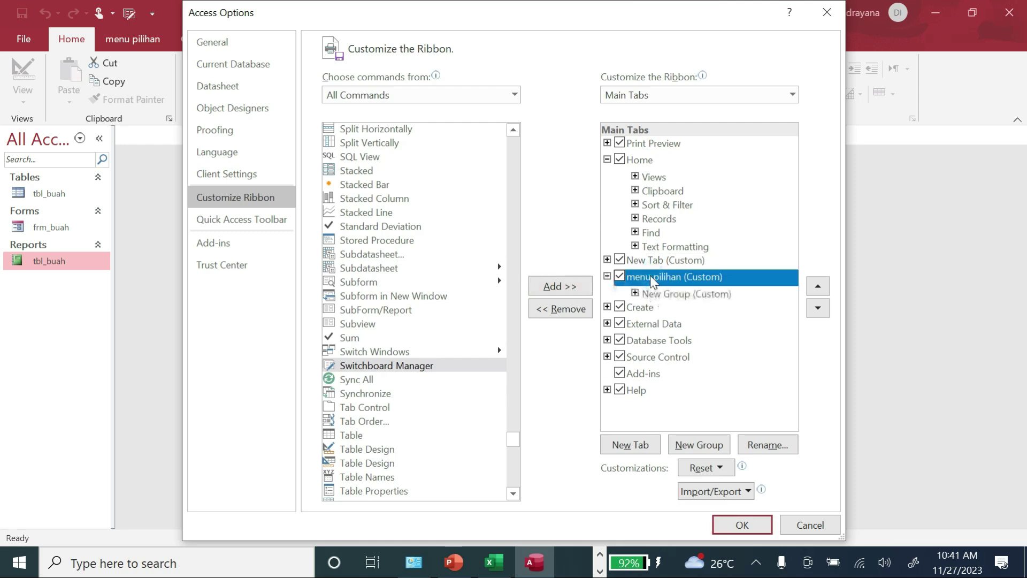
click(768, 443)
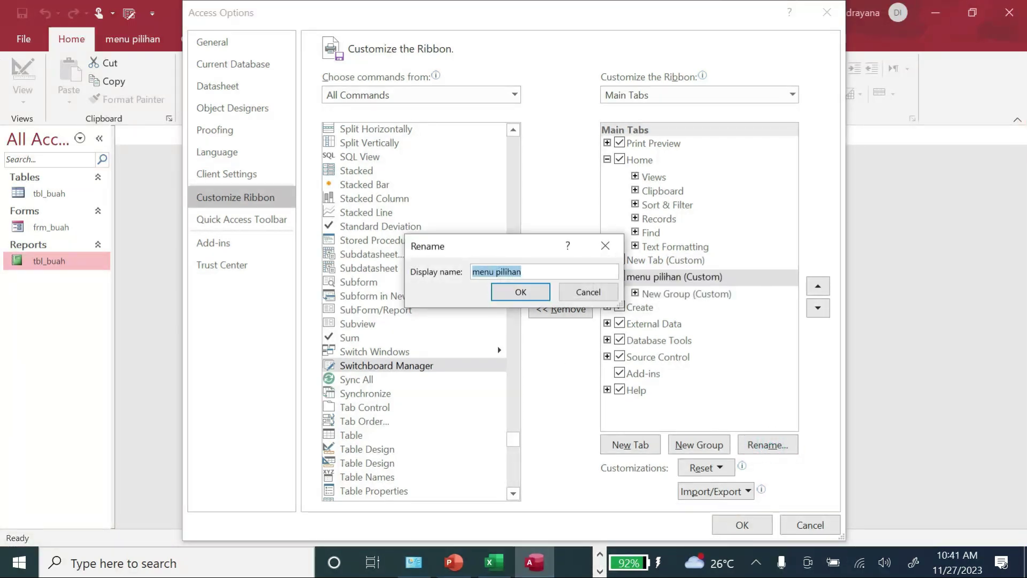
click(611, 289)
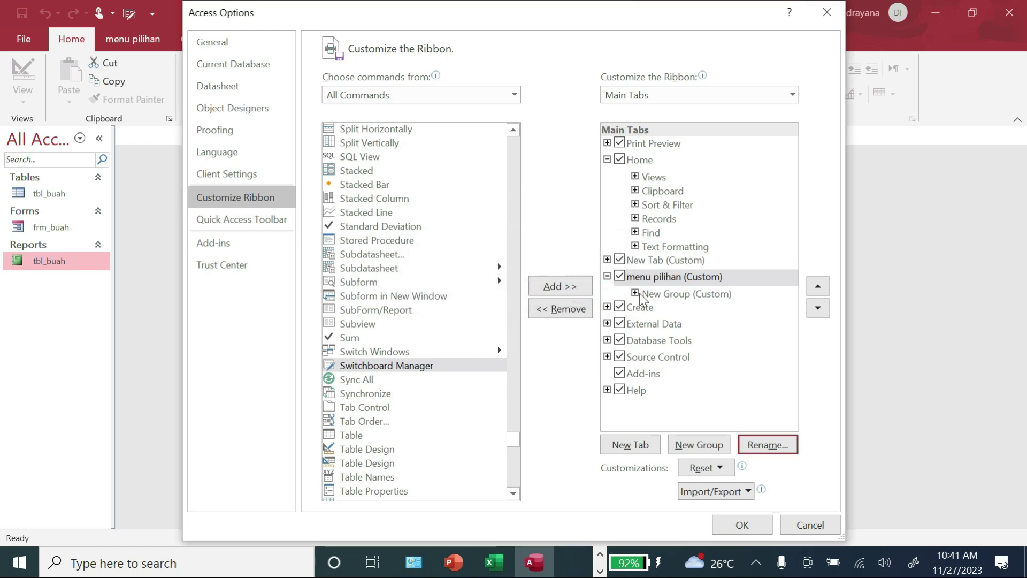
click(635, 293)
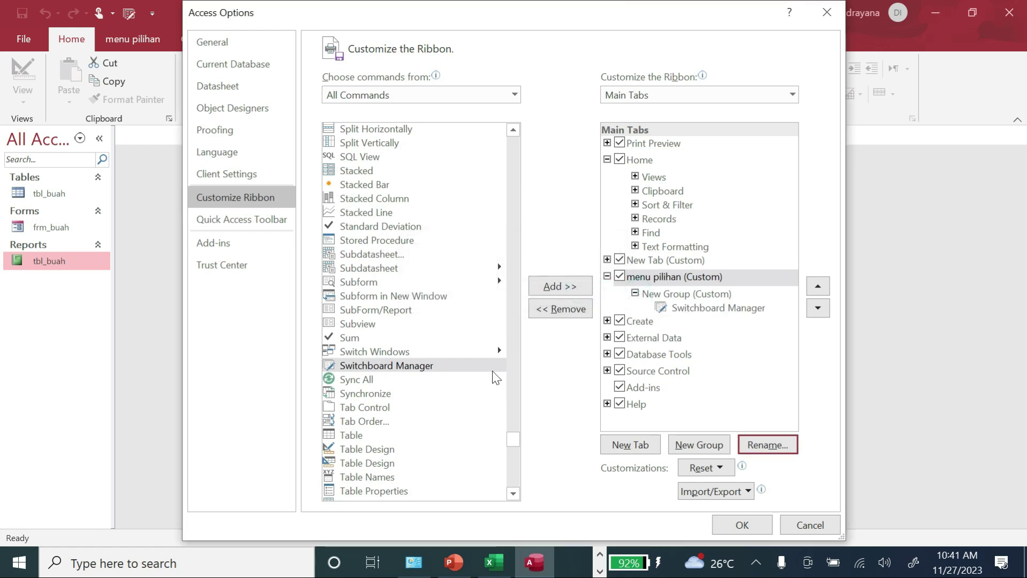
click(432, 366)
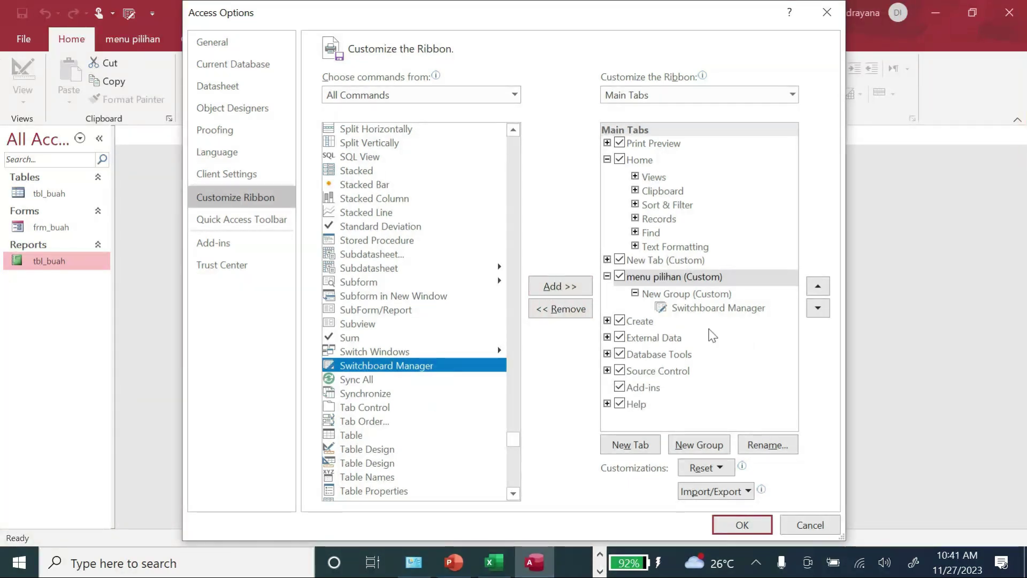
click(701, 311)
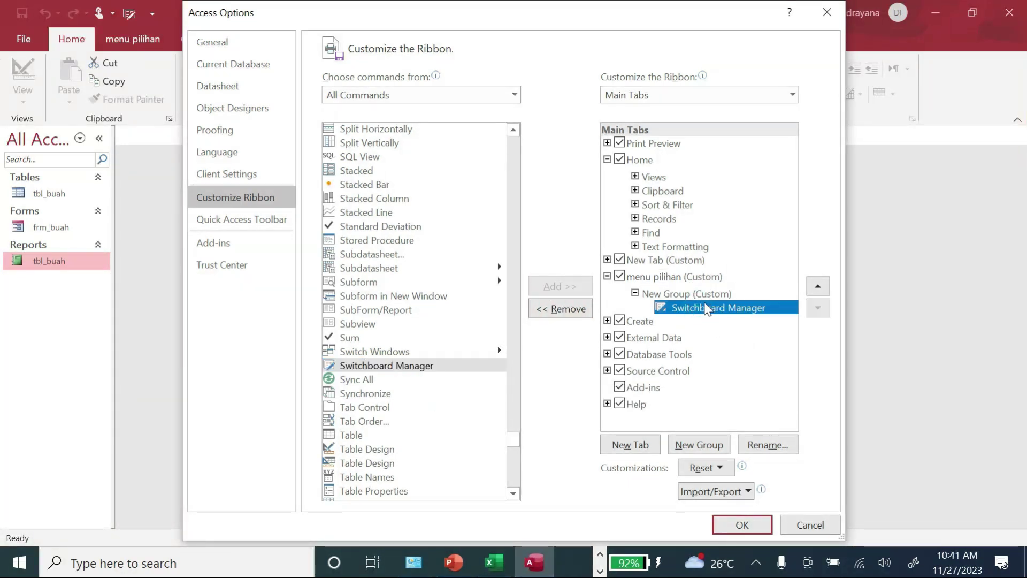
click(694, 279)
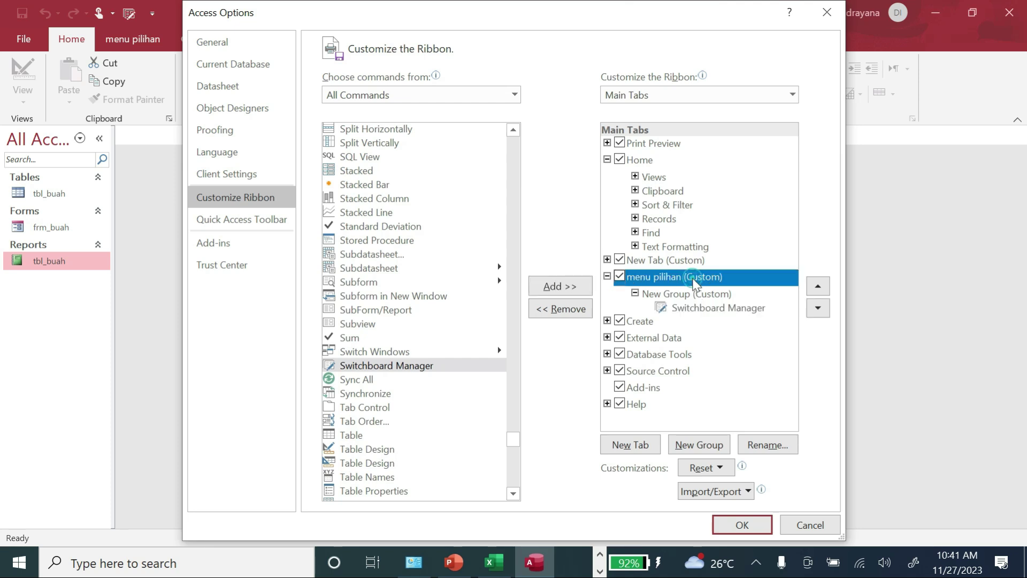
Discard the pending ribbon customization changes and display the commands of the menu pilihan tab.
click(693, 307)
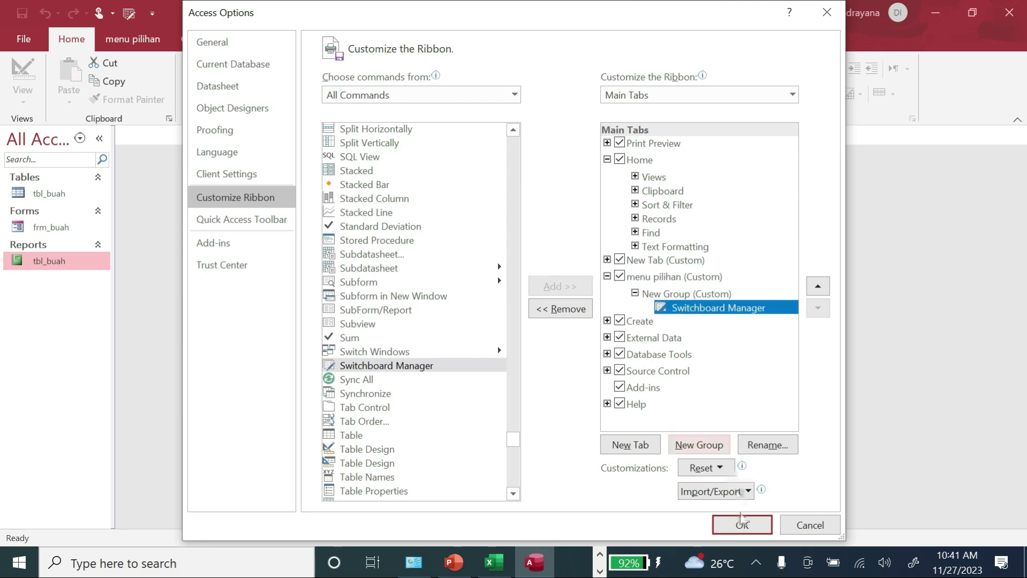
click(830, 529)
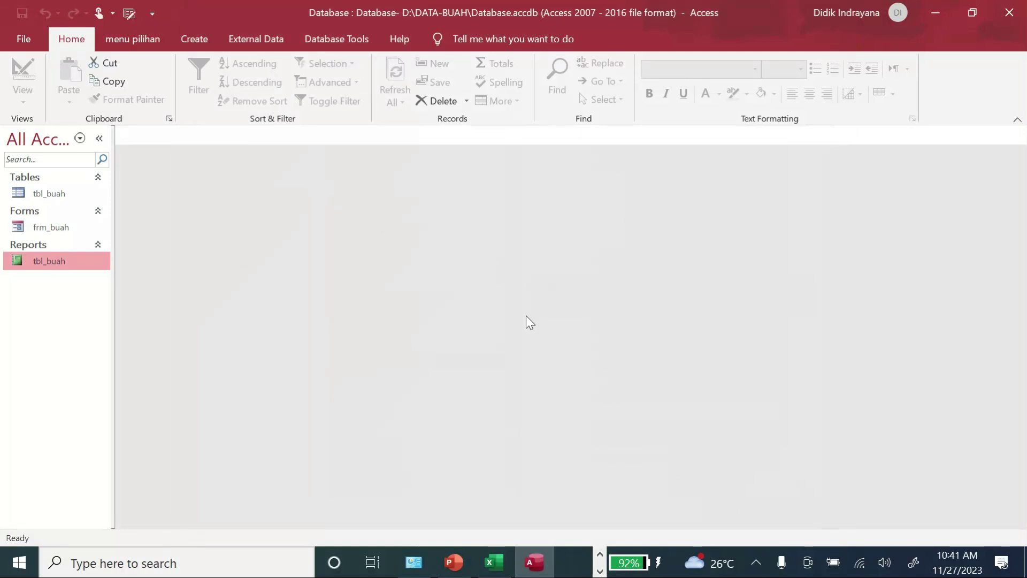
click(139, 37)
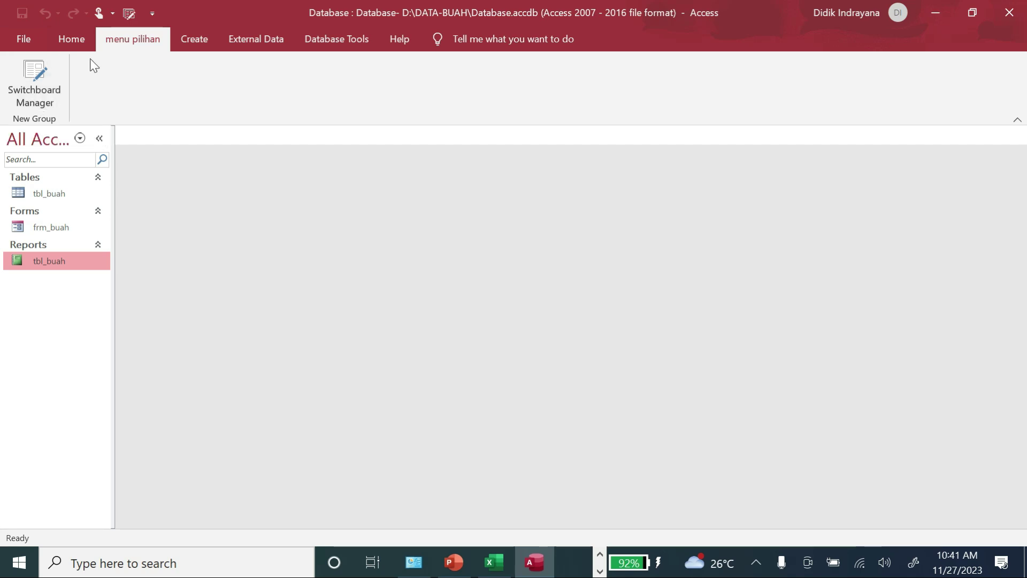
Reopen the ribbon customization options, list All Commands and locate the Switchboard Manager command.
click(23, 37)
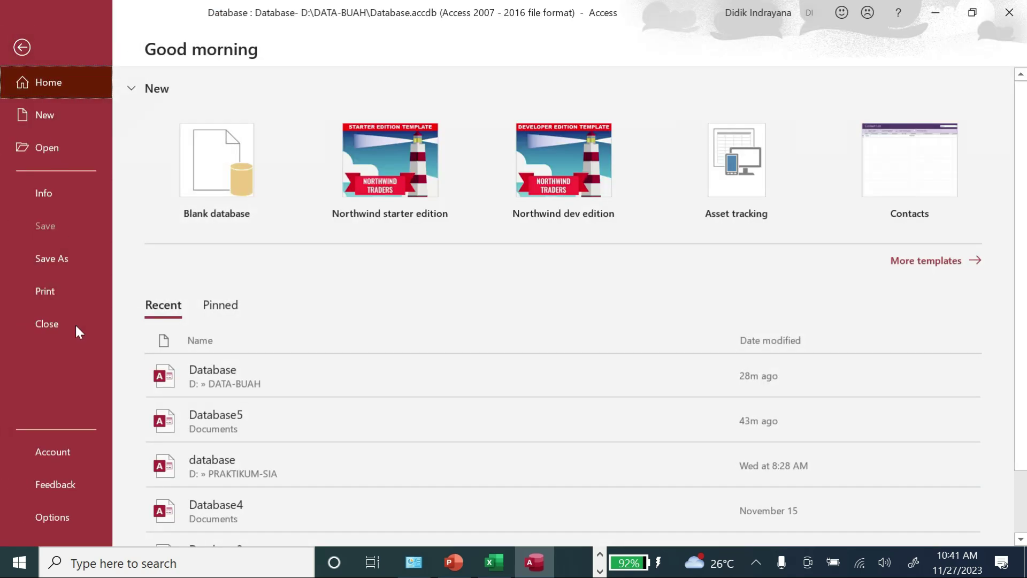
click(68, 515)
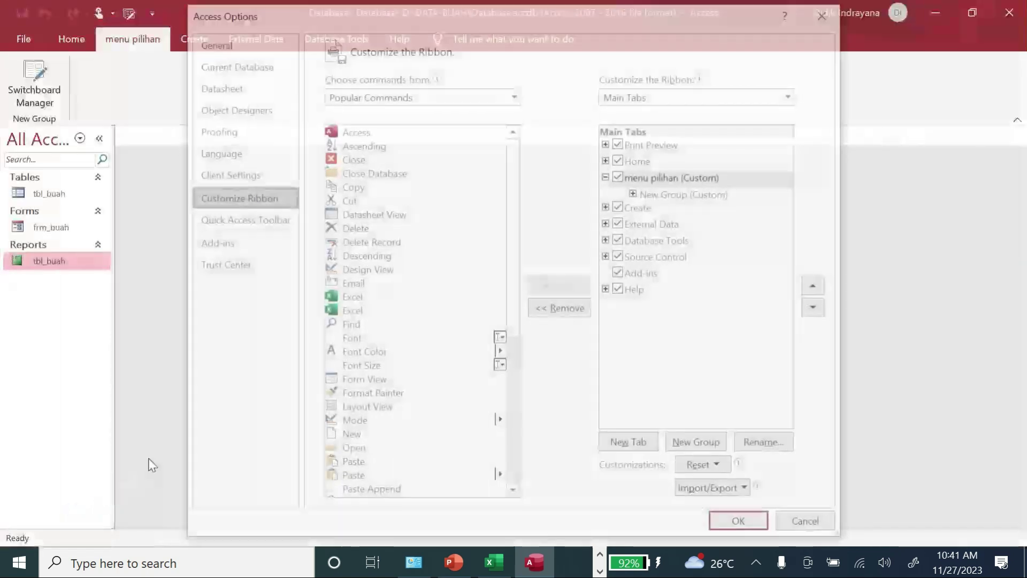
click(514, 93)
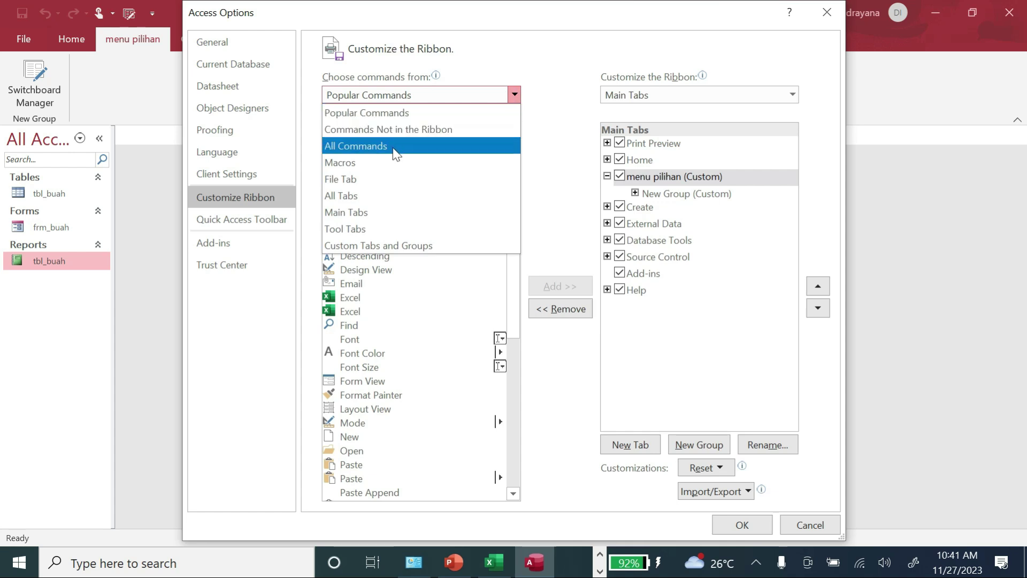
click(396, 154)
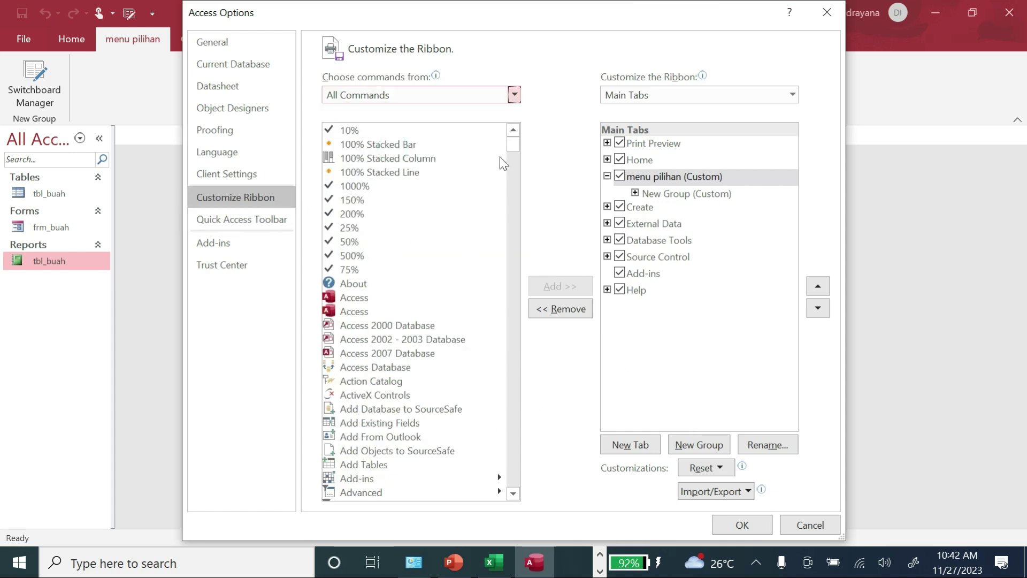
drag(511, 139, 496, 445)
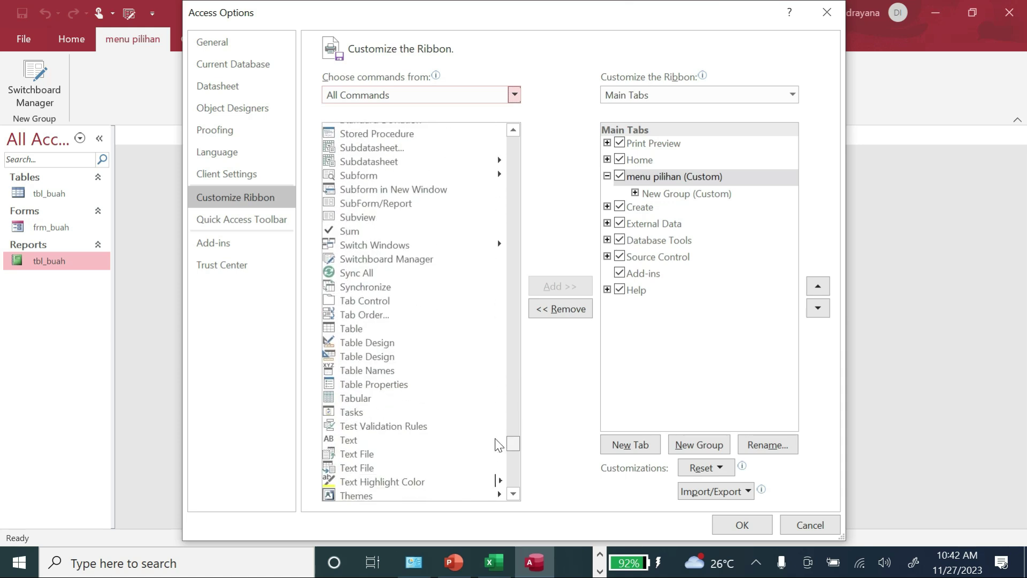
click(422, 261)
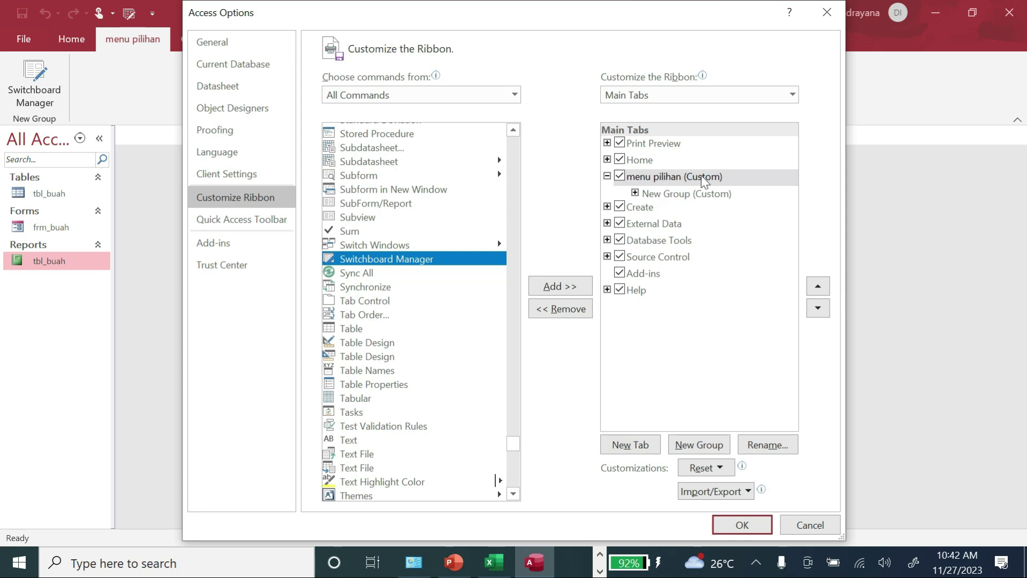
Examine the Switchboard Manager entry inside the menu pilihan tab's custom group, and close the options without changes.
click(675, 181)
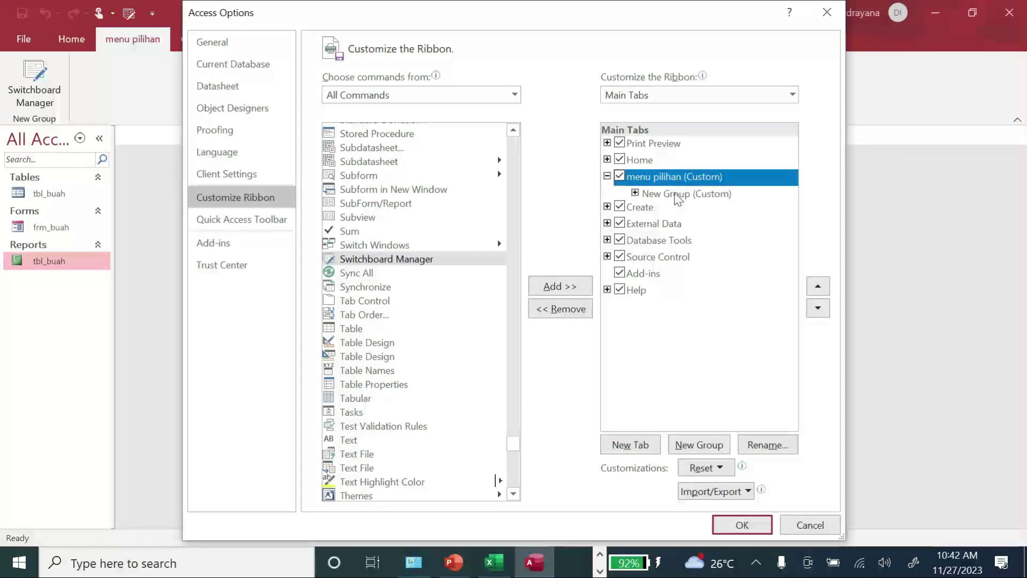
click(675, 195)
double_click(682, 194)
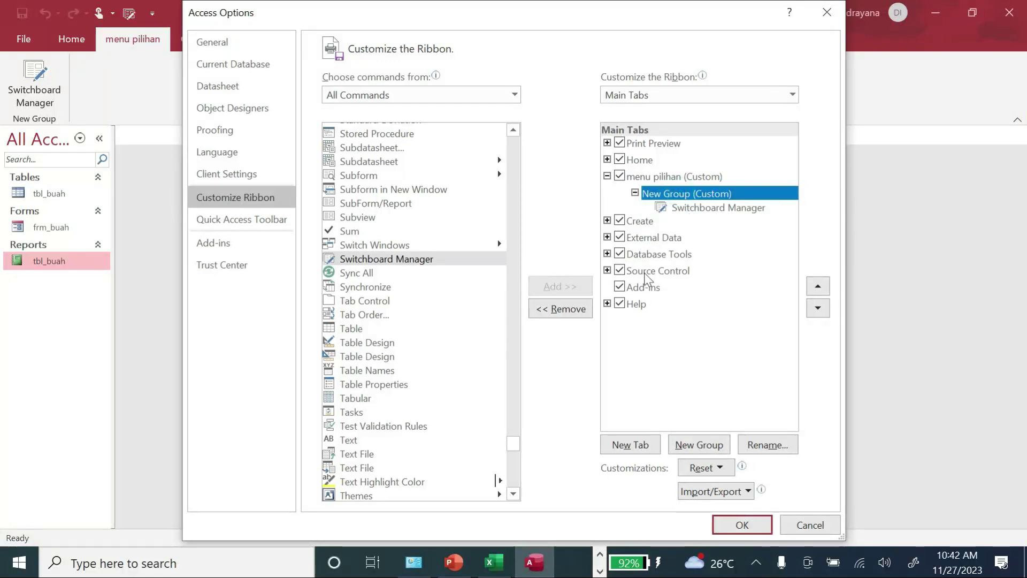
click(417, 261)
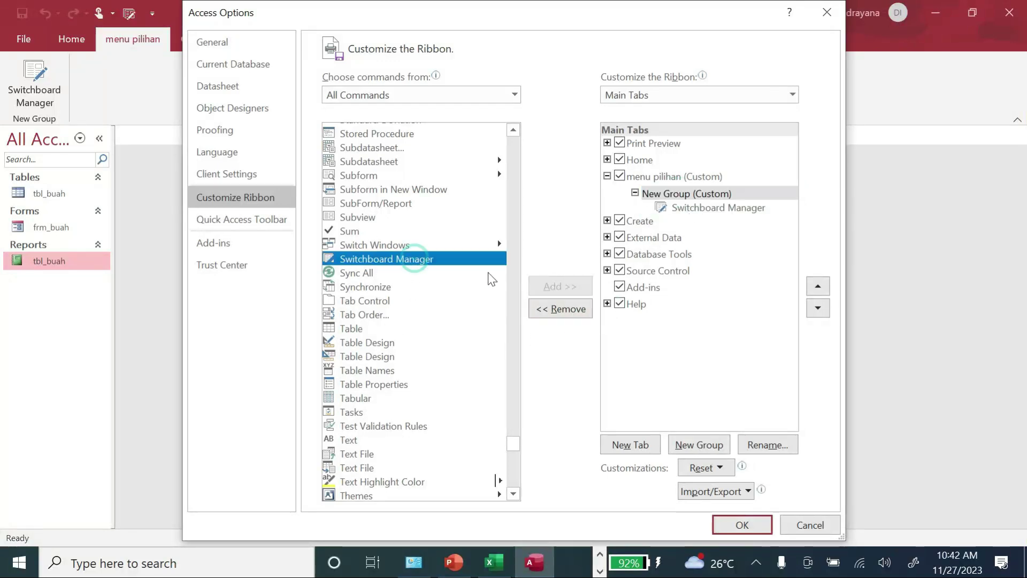
click(713, 209)
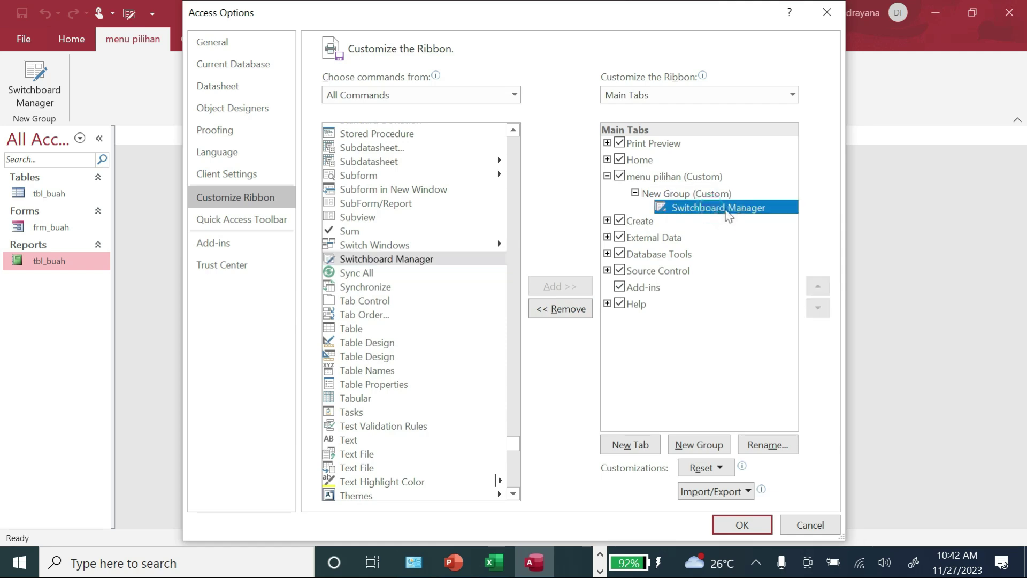
click(811, 525)
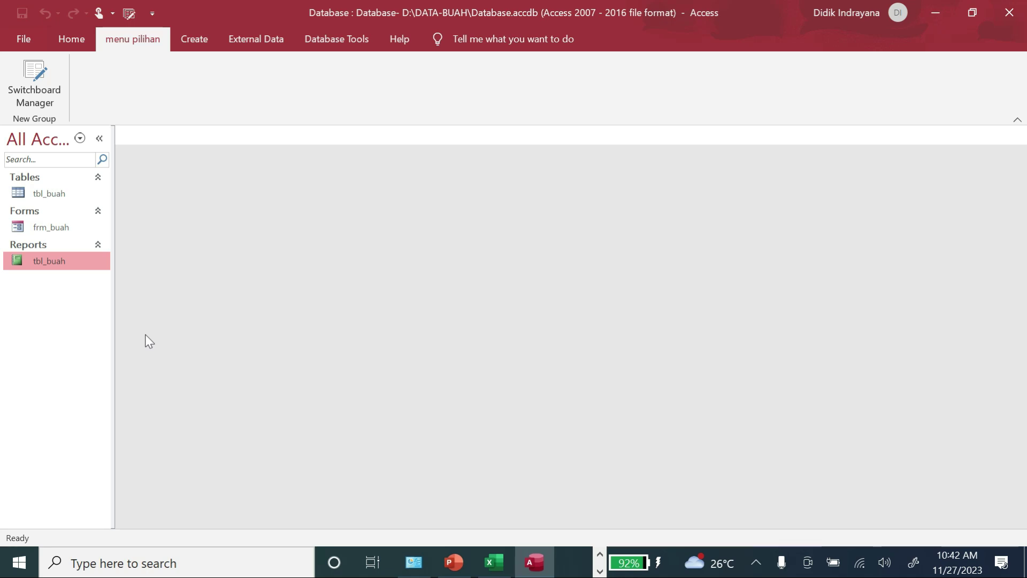
Run the Switchboard Manager and create a new switchboard for the database.
click(44, 88)
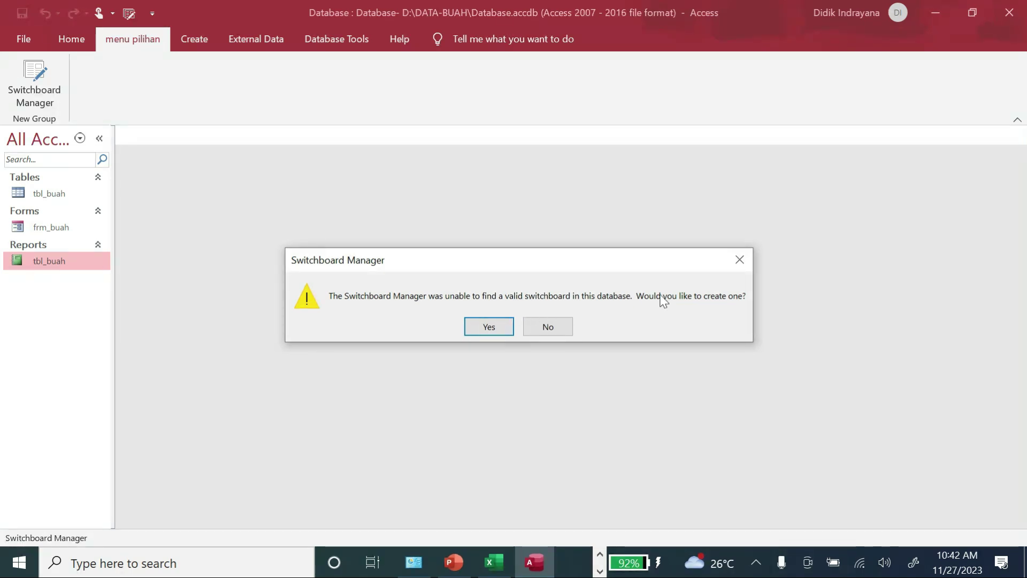
click(497, 328)
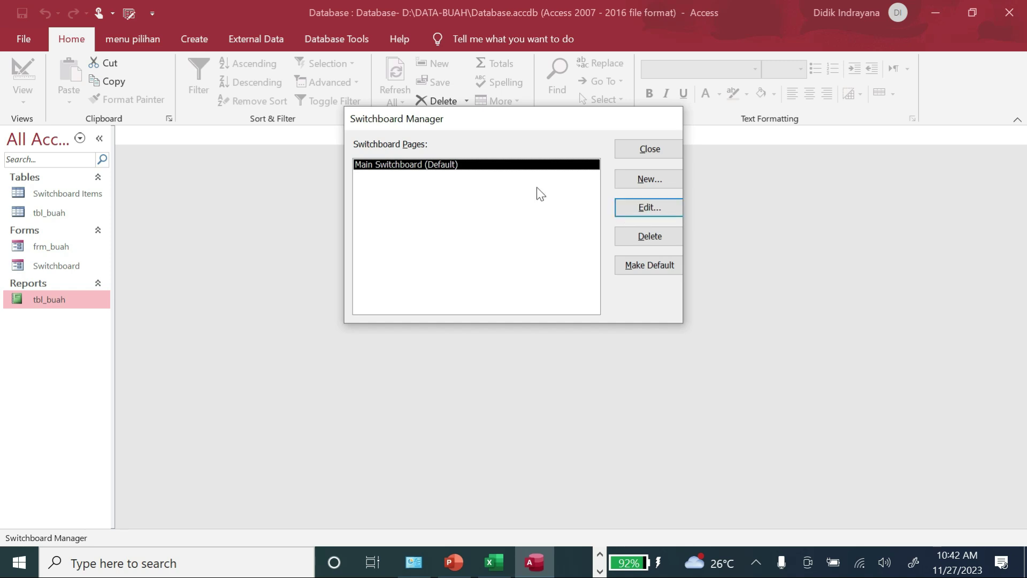
Rename the Main Switchboard page as Menu Pengolahan Data Buah and close the Switchboard Manager.
click(636, 207)
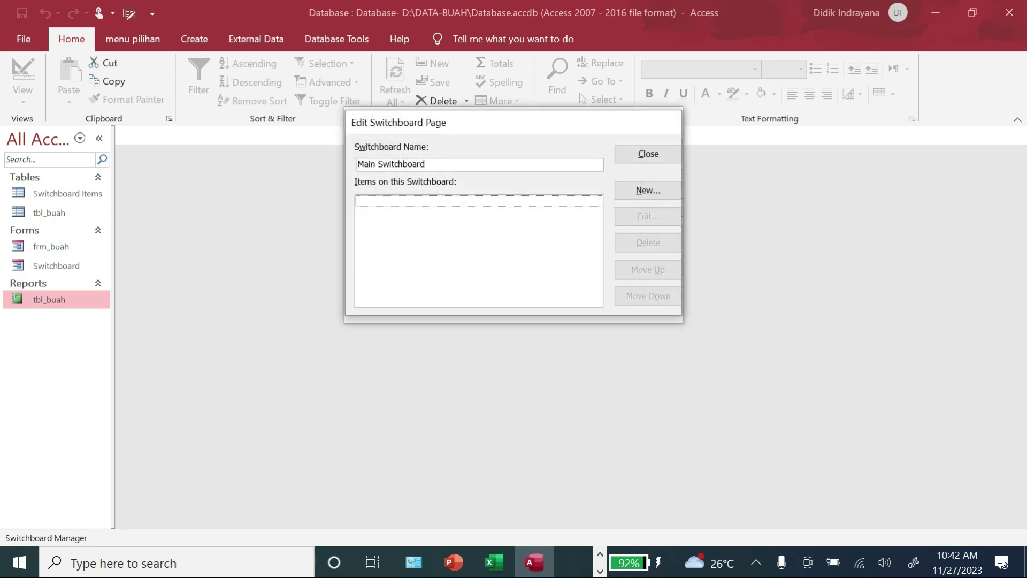
drag(448, 162, 353, 165)
click(442, 164)
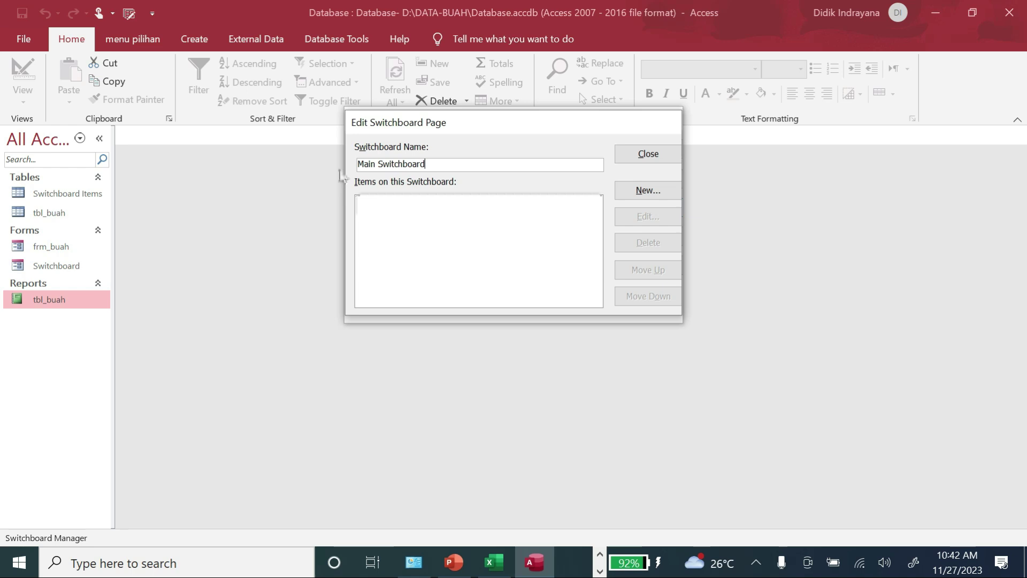
drag(449, 163, 357, 163)
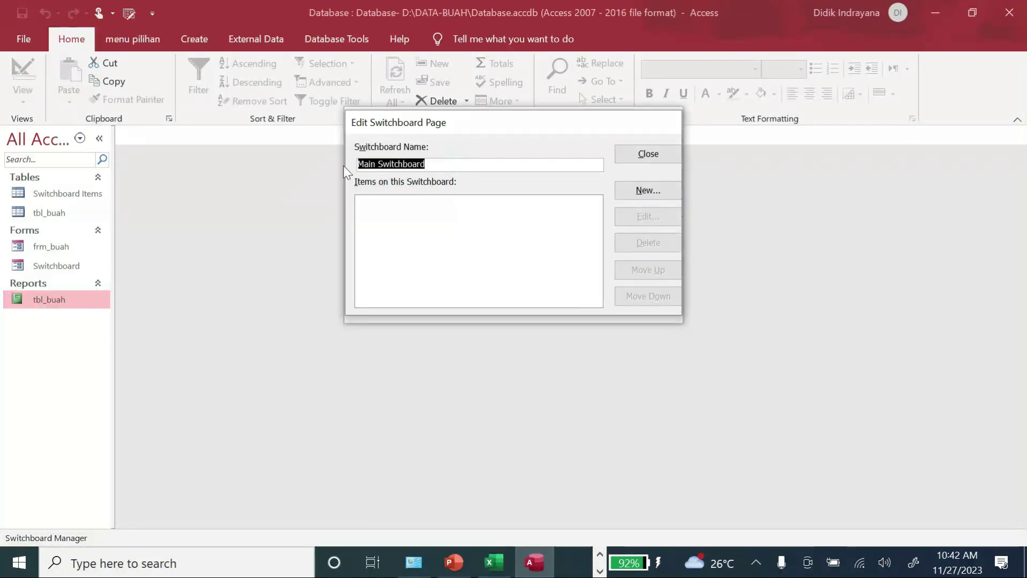
text(Menu Pe)
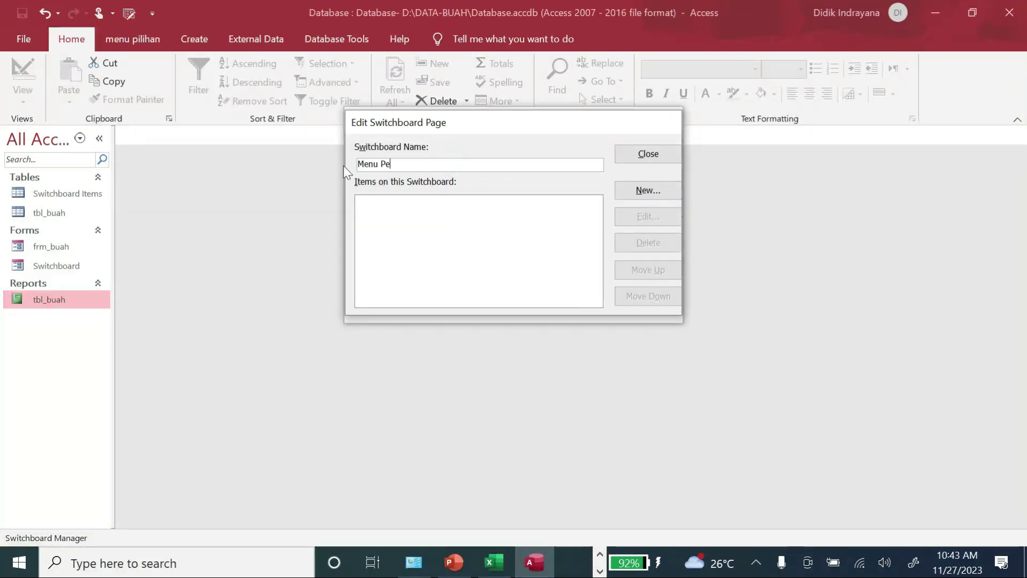
text(ngolahan DataBuah)
key(BackSpace)
key(BackSpace)
key(BackSpace)
key(BackSpace)
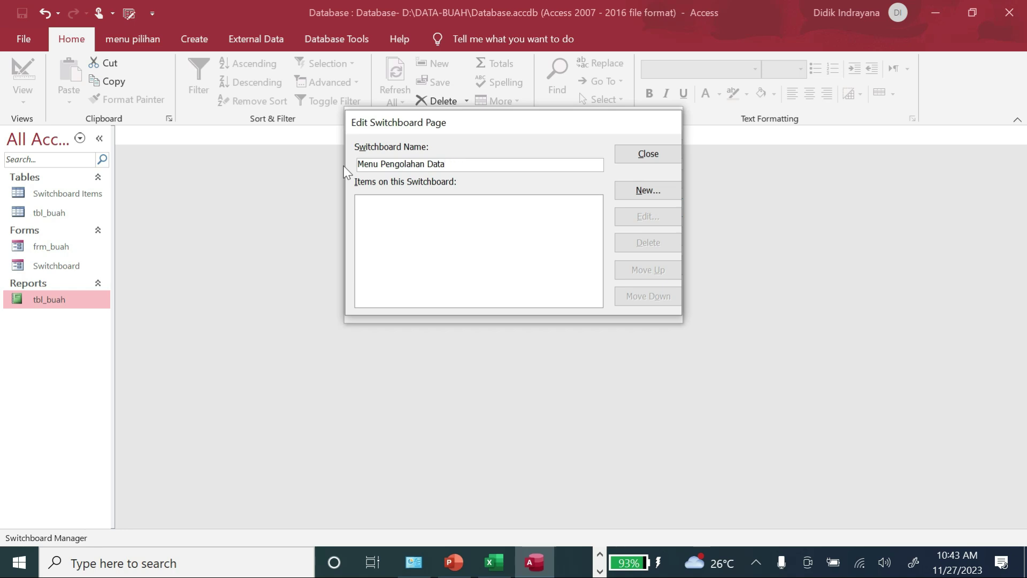
text(Bauh)
key(BackSpace)
key(BackSpace)
key(BackSpace)
text(uah)
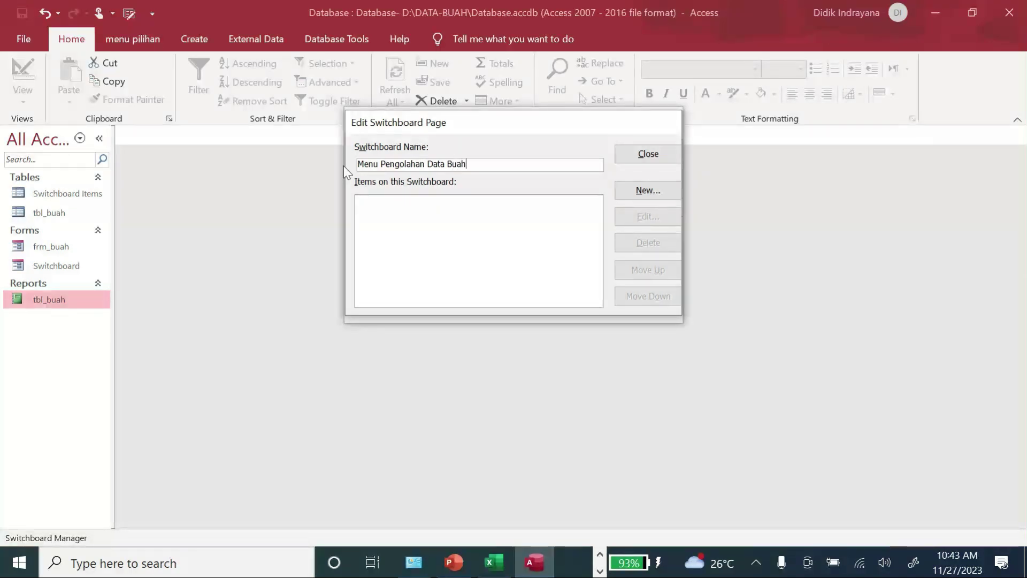
click(647, 155)
click(647, 150)
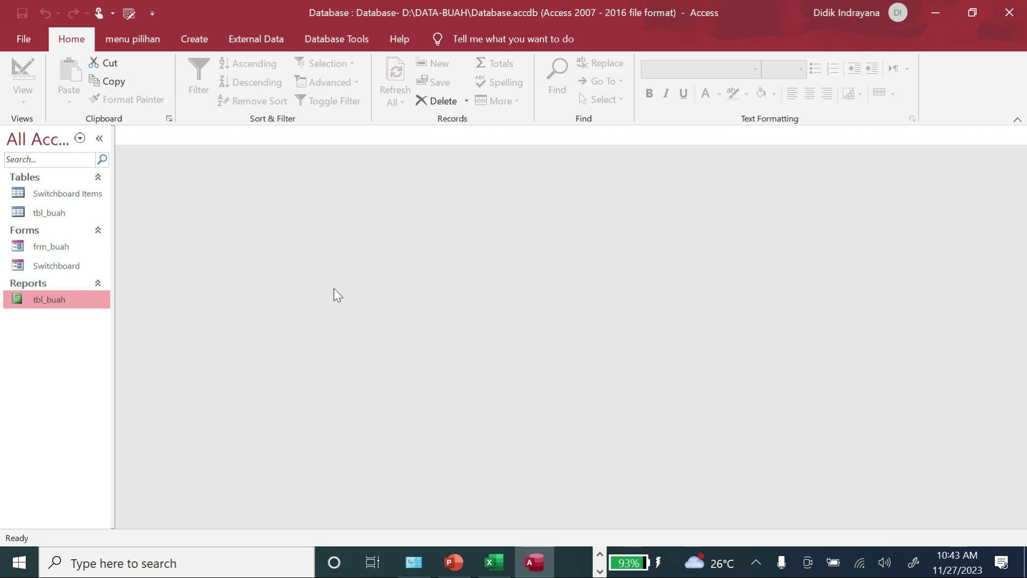
Check the Switchboard form, widen its white header title label leftwards to about 4.78 inches in Design View, and save the form.
double_click(55, 266)
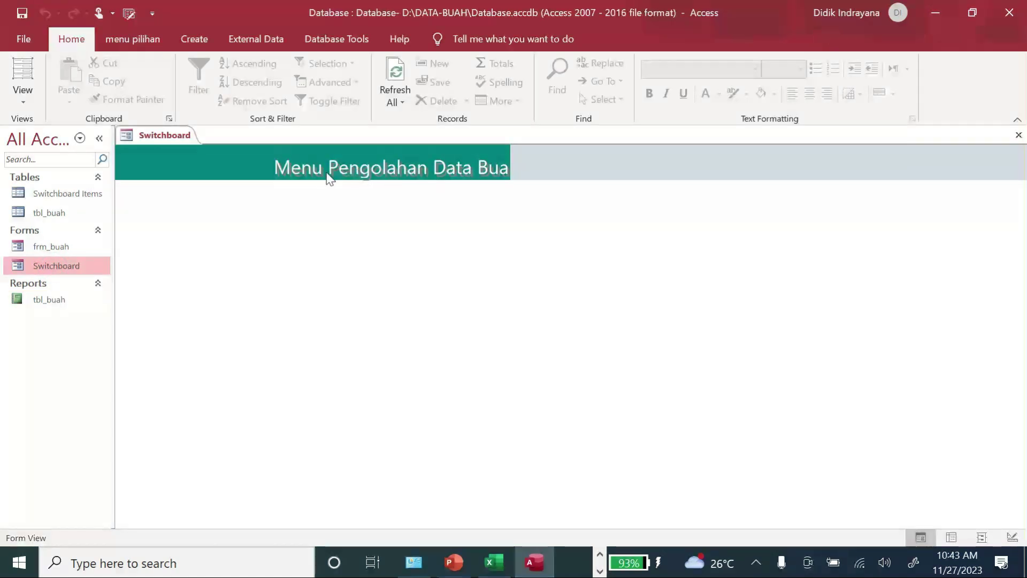
click(1018, 135)
right_click(52, 266)
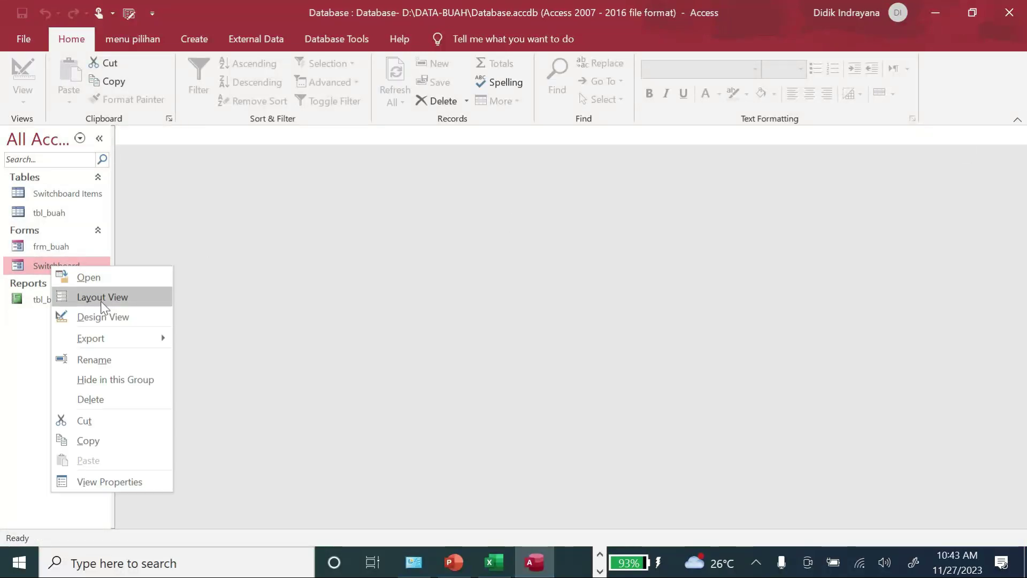
click(118, 317)
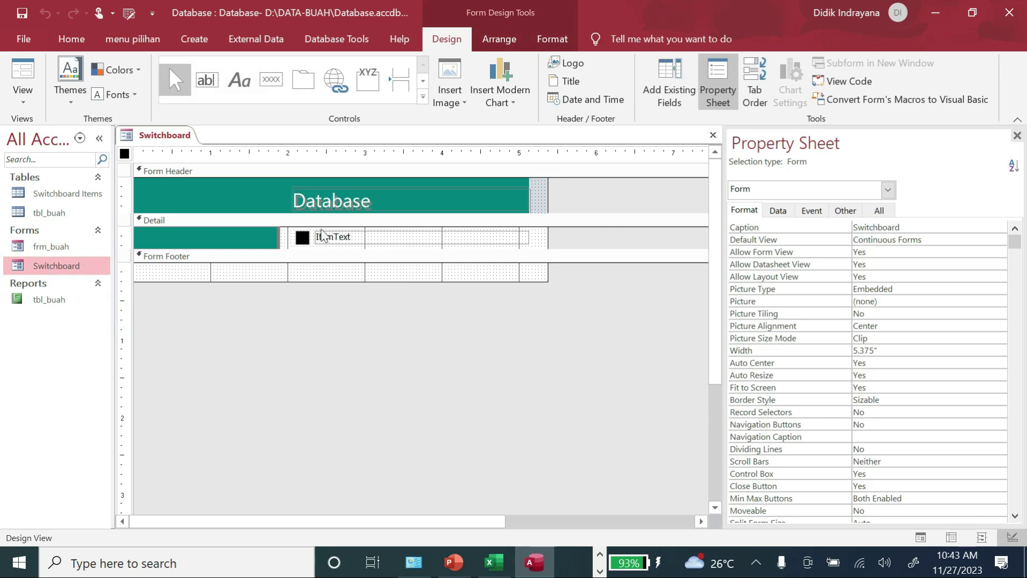
click(339, 199)
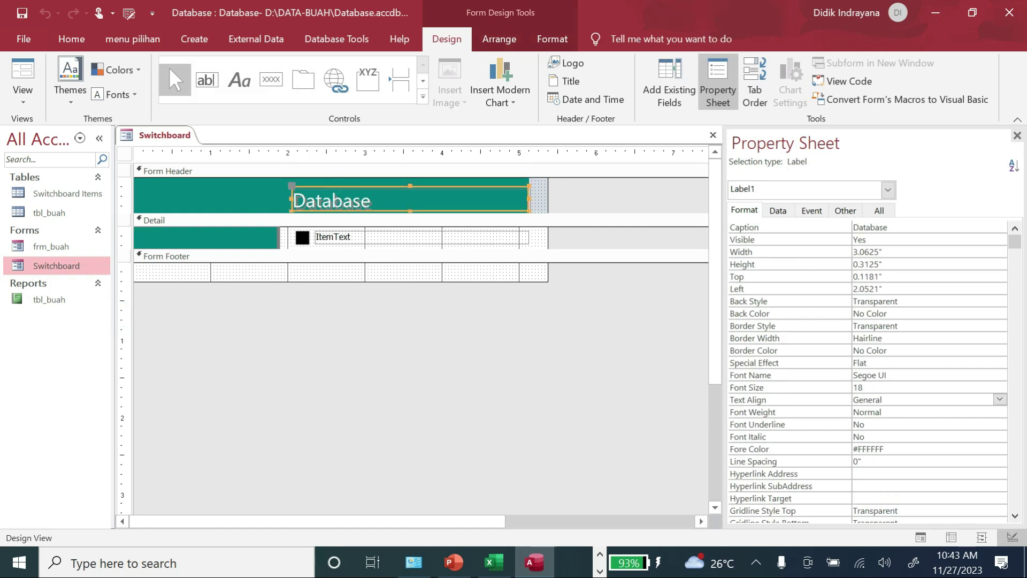
drag(291, 199, 159, 195)
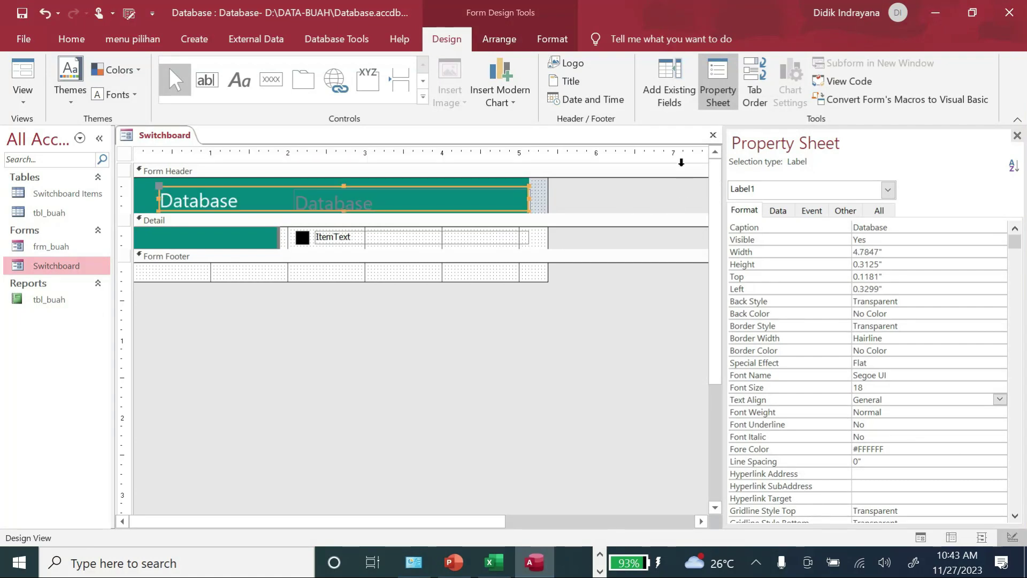
click(714, 137)
click(466, 325)
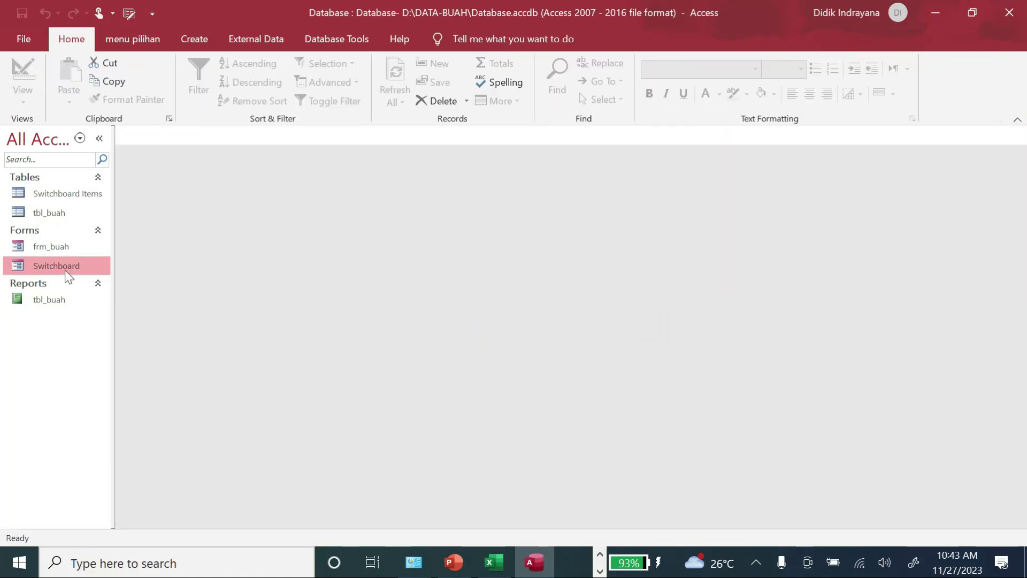
Shorten the Switchboard form's white title label from its right edge, extend the grey shadow label leftwards to about 4.94 inches wide, and save.
double_click(65, 267)
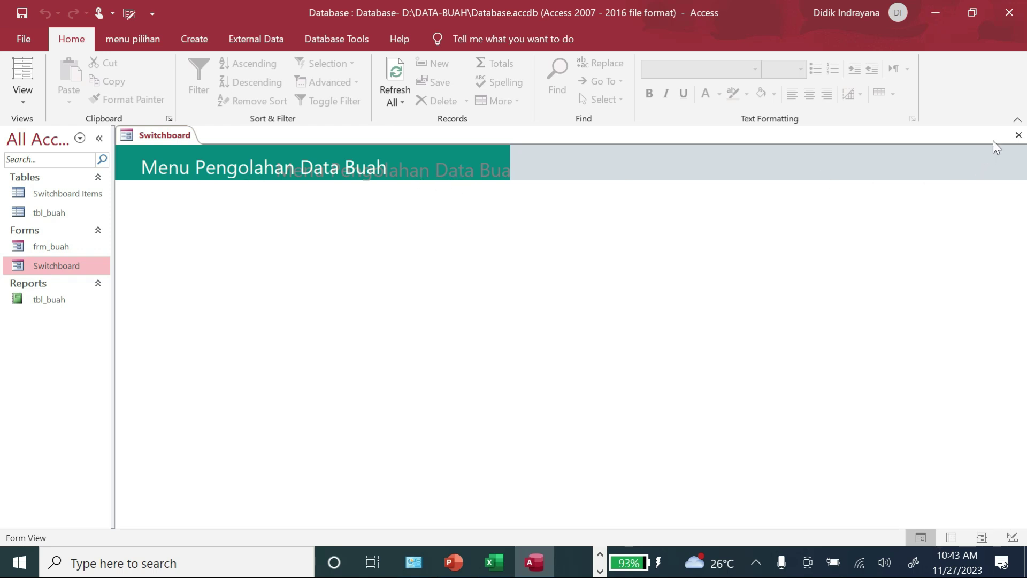
click(1018, 138)
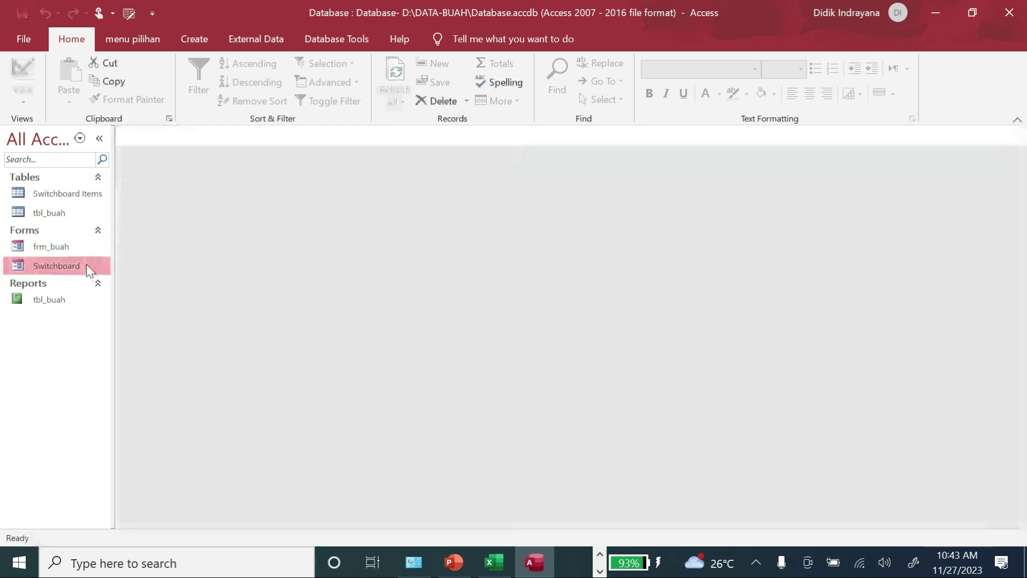
right_click(86, 264)
click(131, 315)
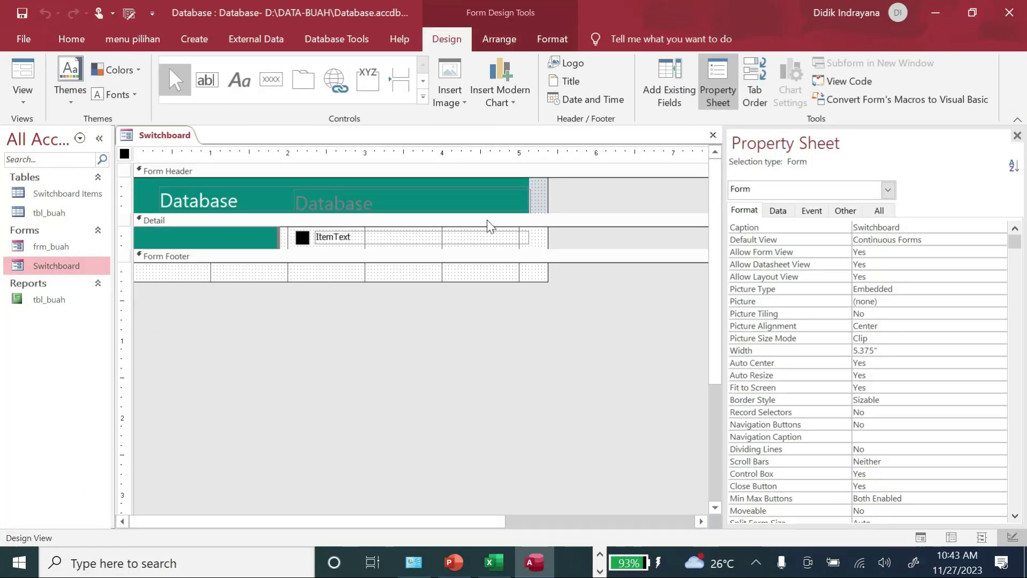
click(478, 203)
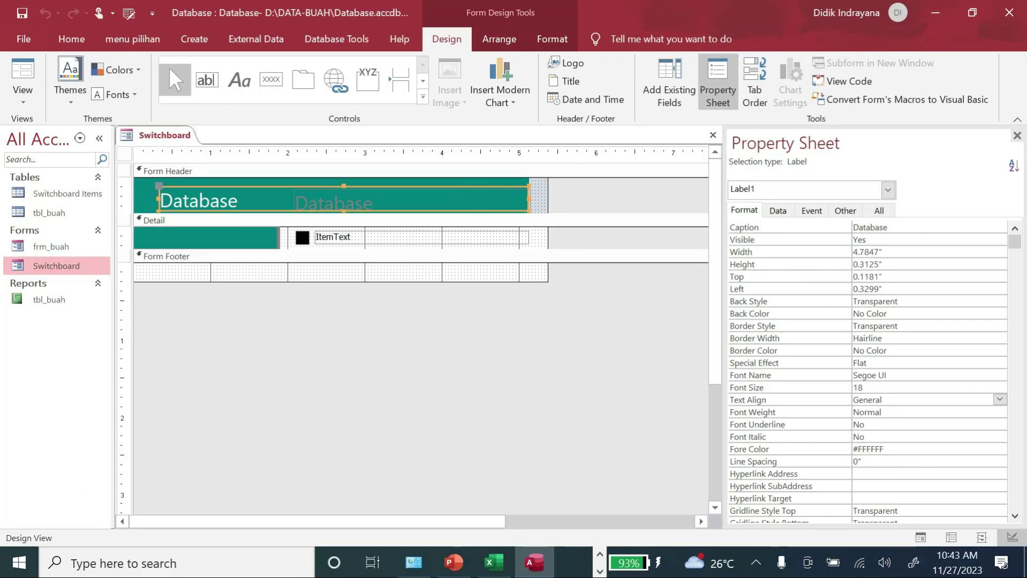
drag(531, 197, 417, 198)
click(460, 206)
drag(294, 201, 150, 201)
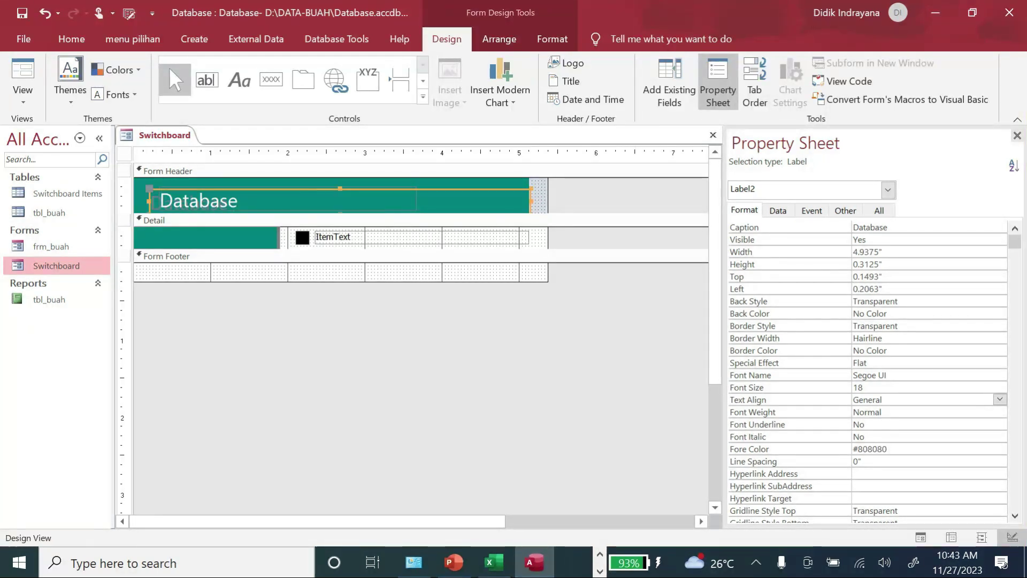
click(619, 198)
click(713, 135)
click(460, 318)
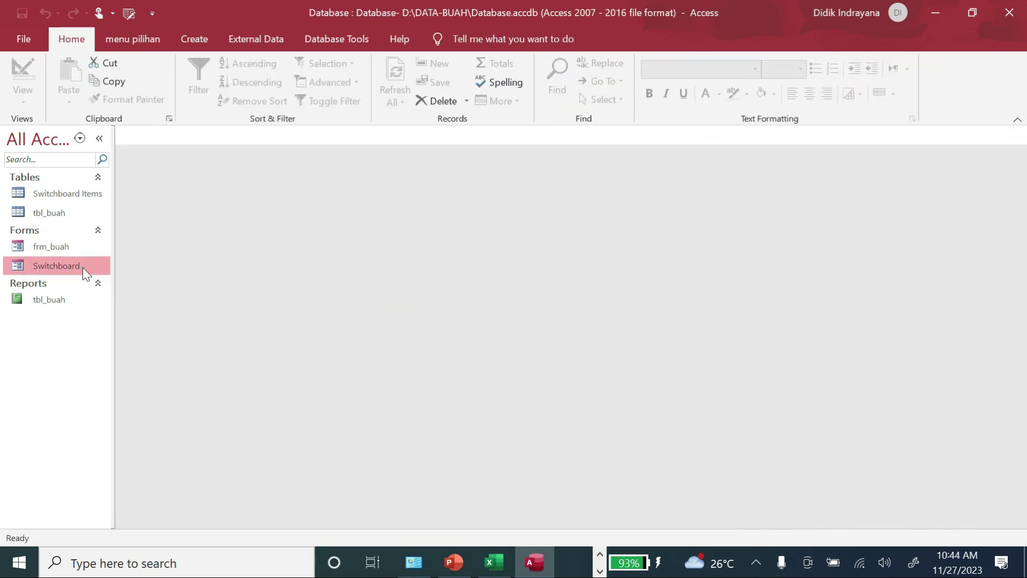
Open the Switchboard form to check its header title, and close it again.
double_click(83, 267)
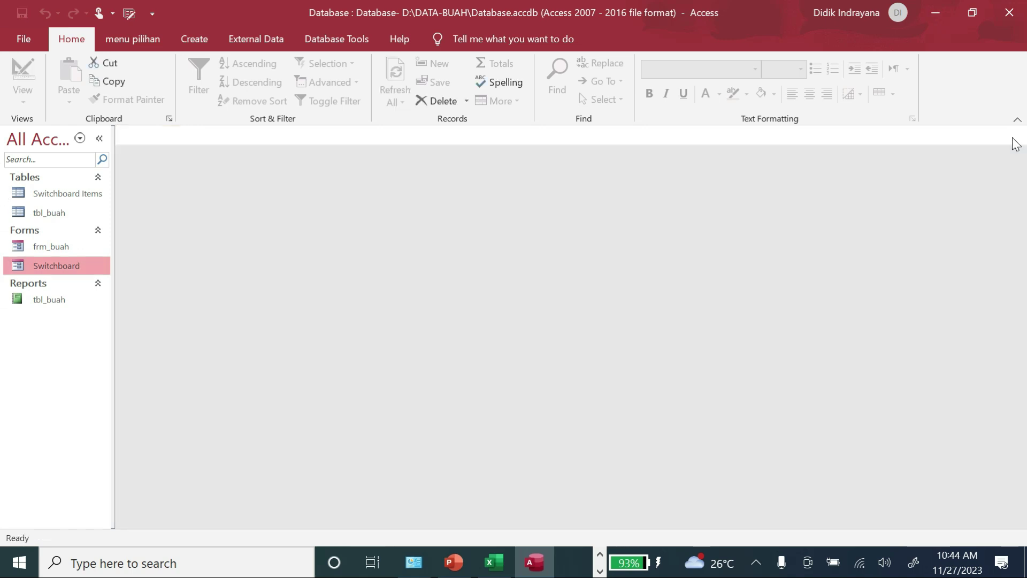
click(1018, 135)
right_click(66, 263)
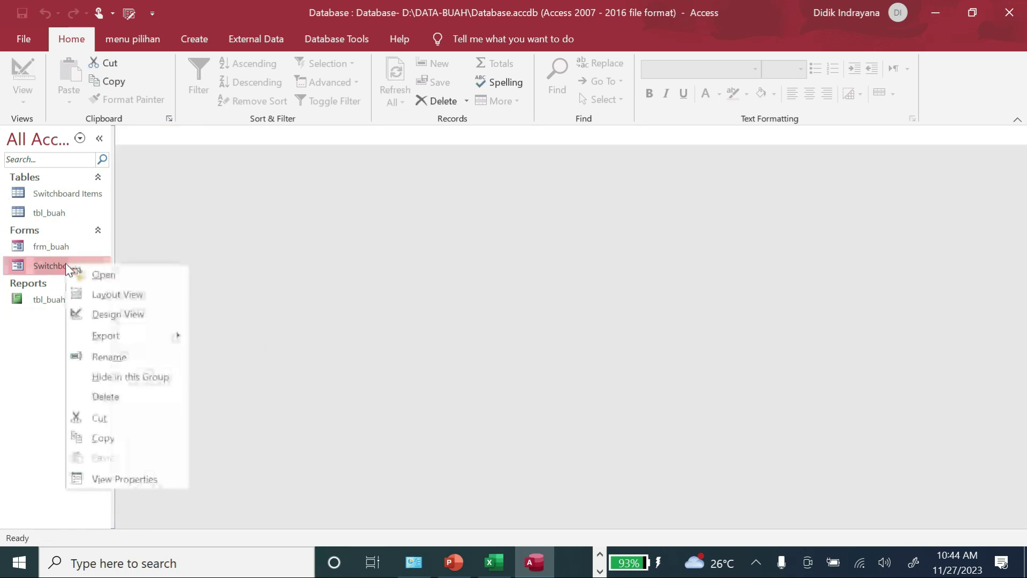
click(33, 361)
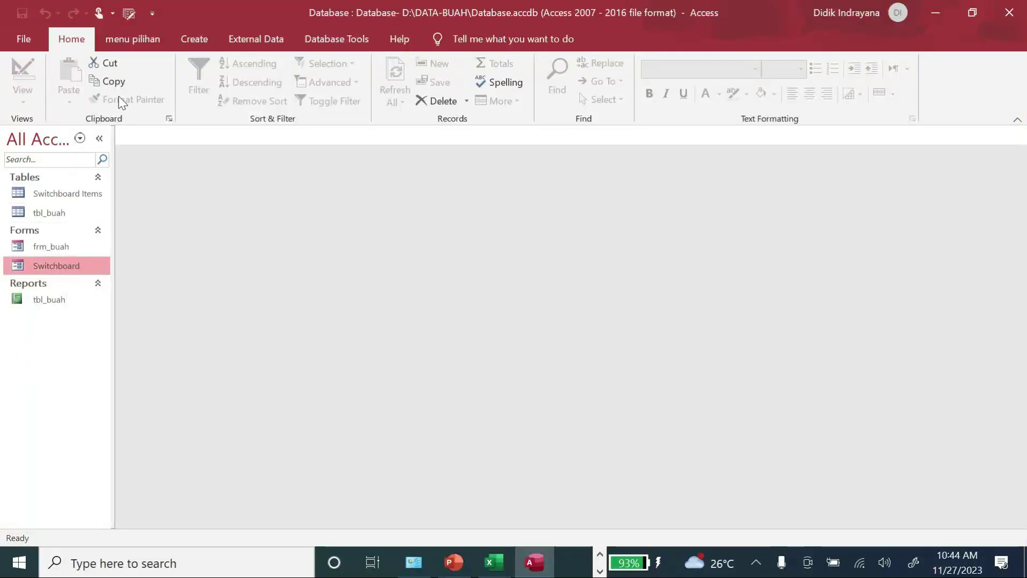
Create a new item with the text Input Data on the Menu Pengolahan Data Buah page in the Switchboard Manager.
click(155, 42)
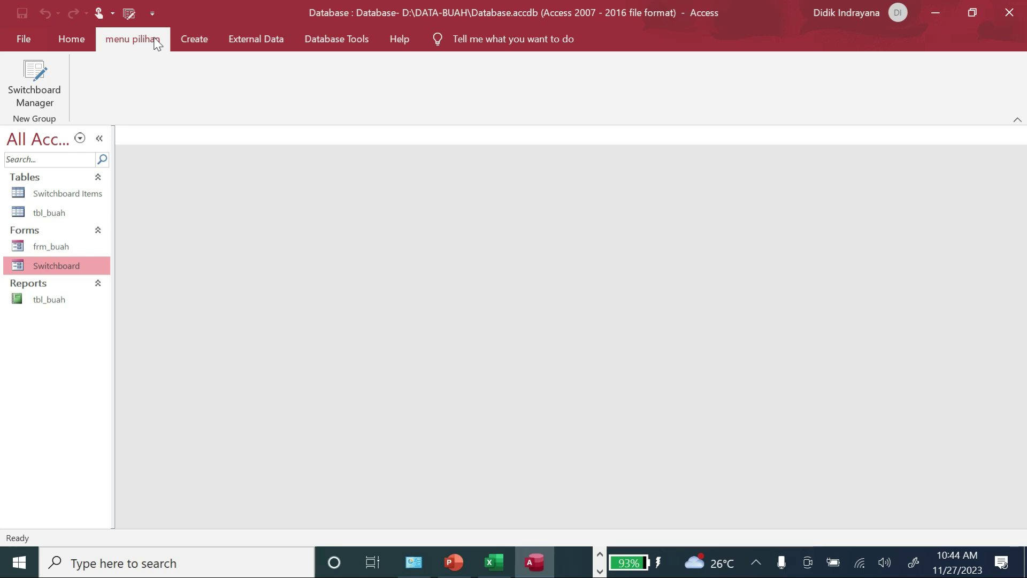
click(37, 89)
click(662, 209)
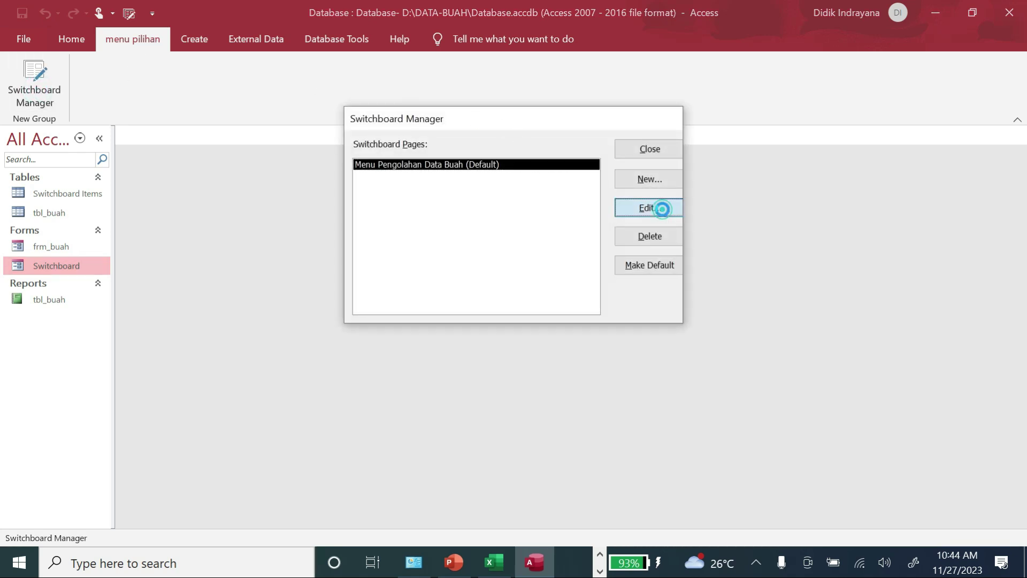
click(638, 191)
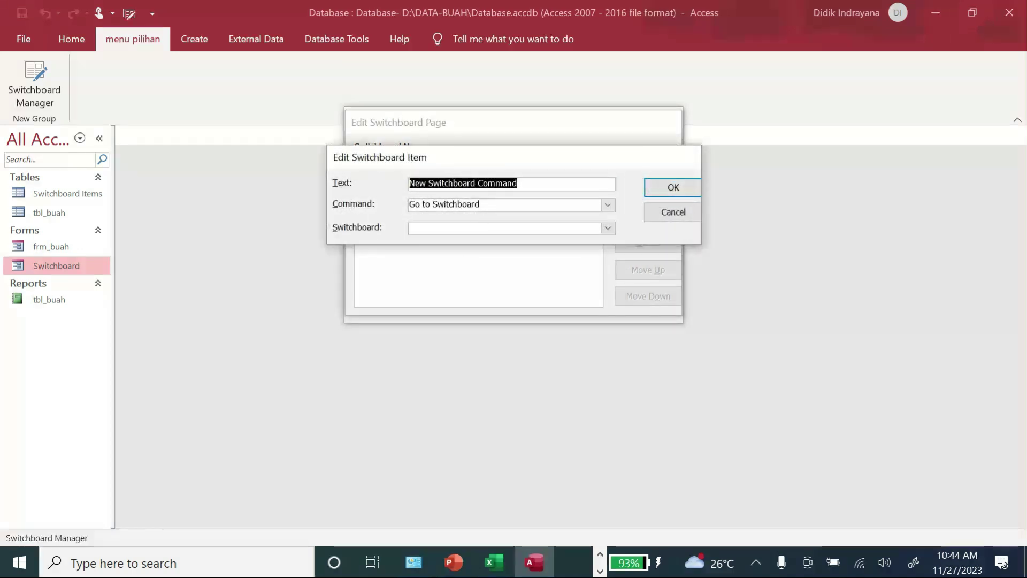
text(i)
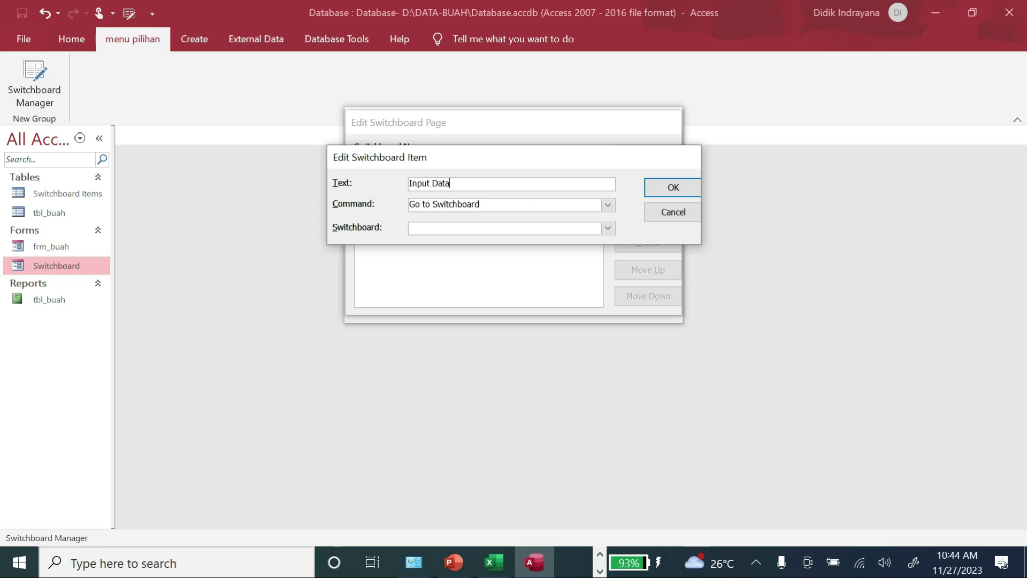
Make the Input Data item open the frm_buah form in Edit Mode, and close the Switchboard Manager.
click(608, 205)
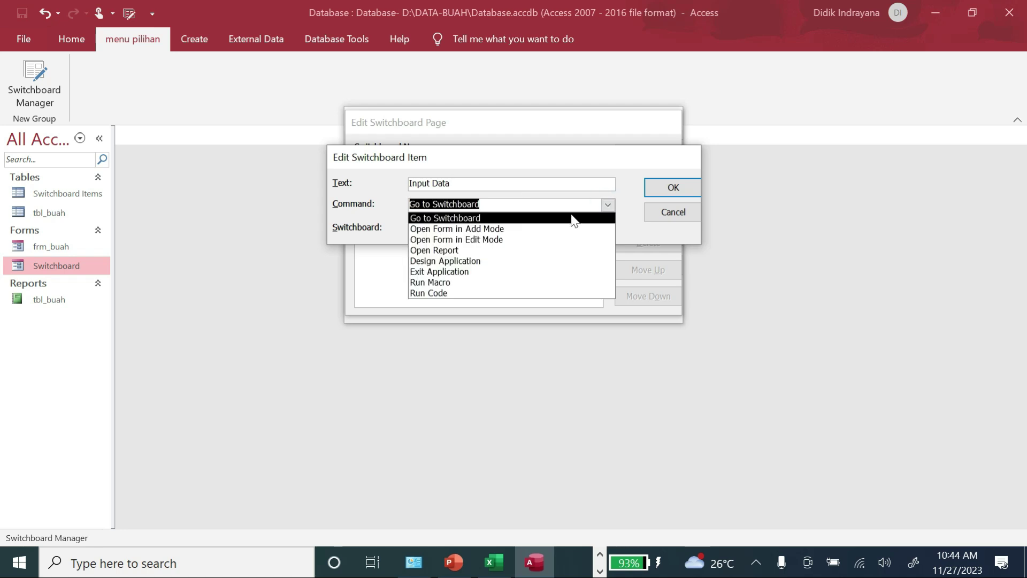
click(519, 240)
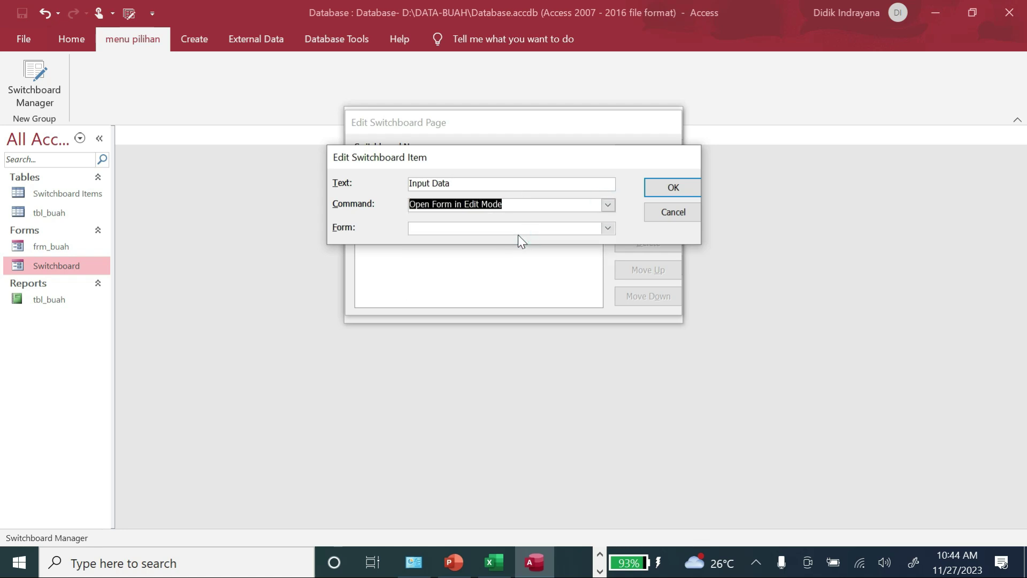
click(609, 229)
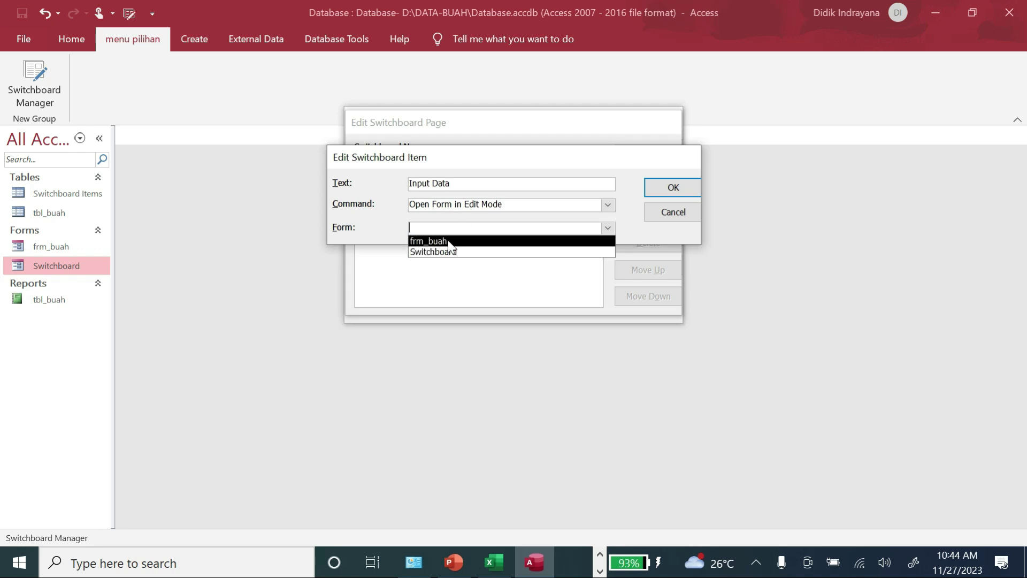
click(469, 241)
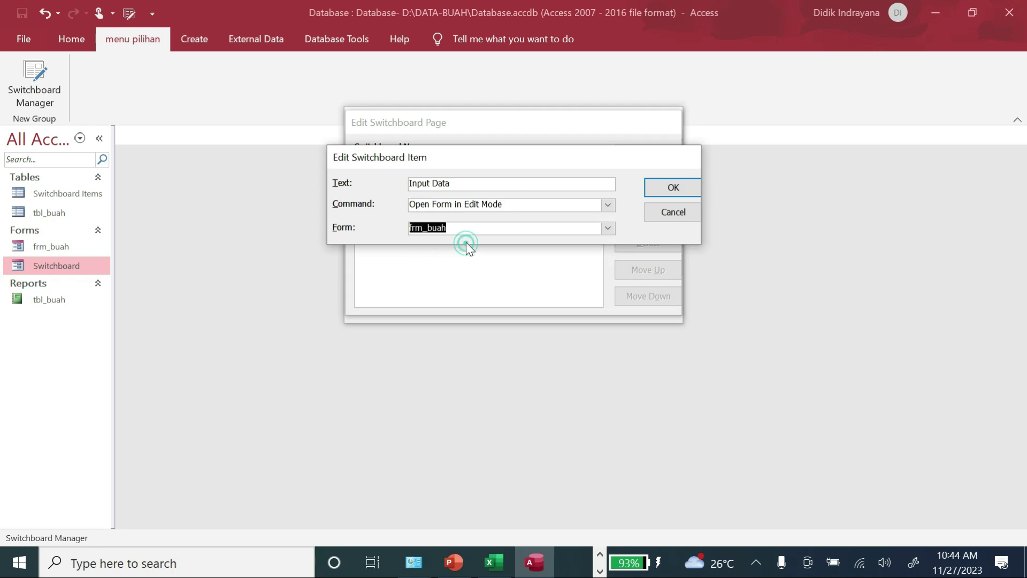
click(659, 187)
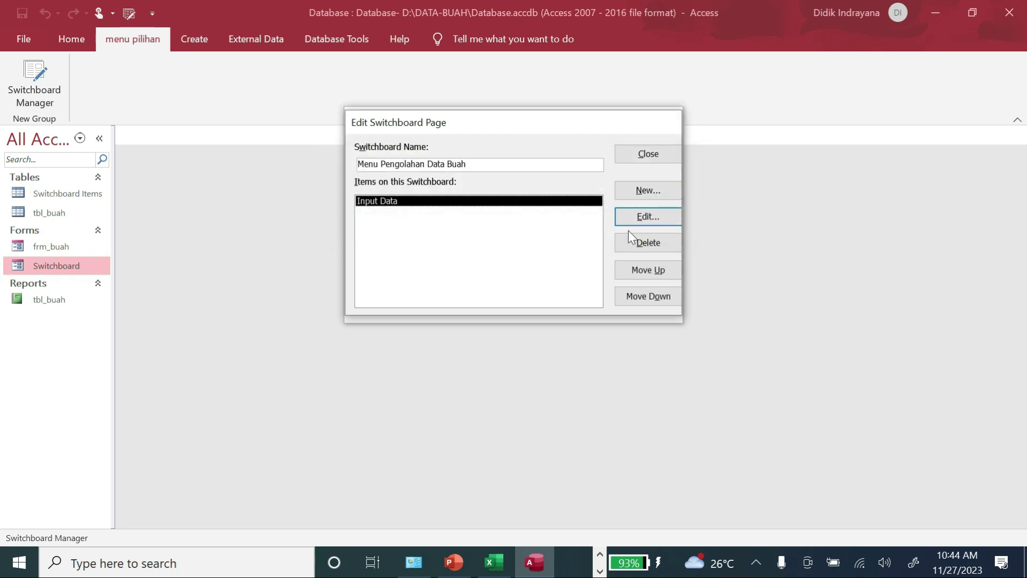
click(649, 160)
click(645, 154)
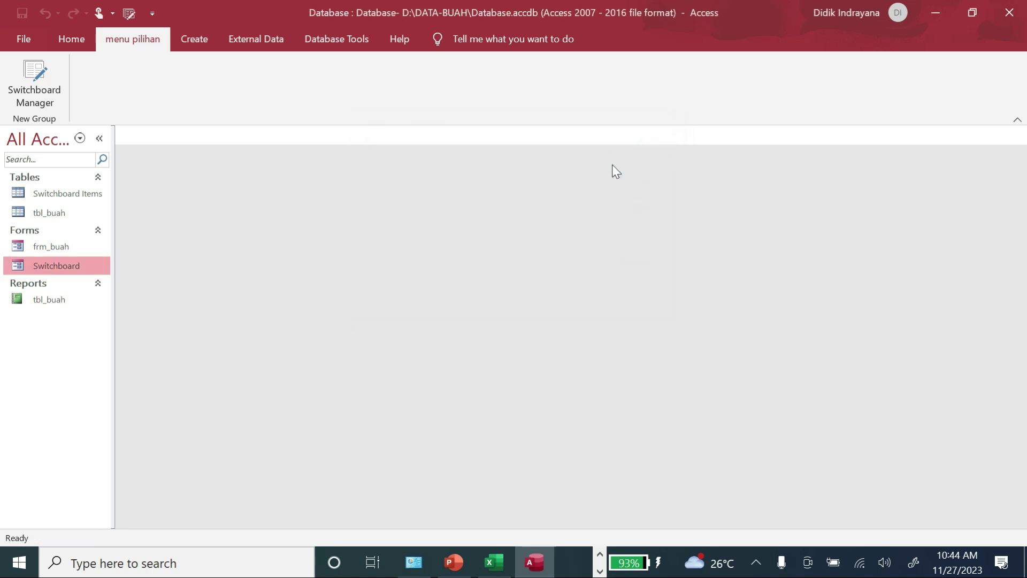
Test the Input Data item from the Switchboard form, and close both forms.
double_click(70, 266)
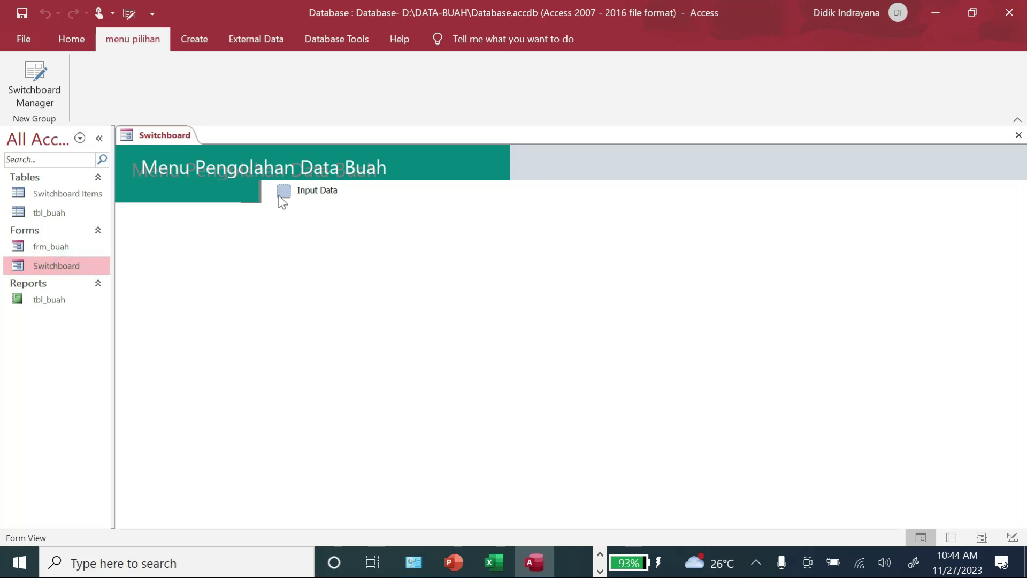
click(289, 197)
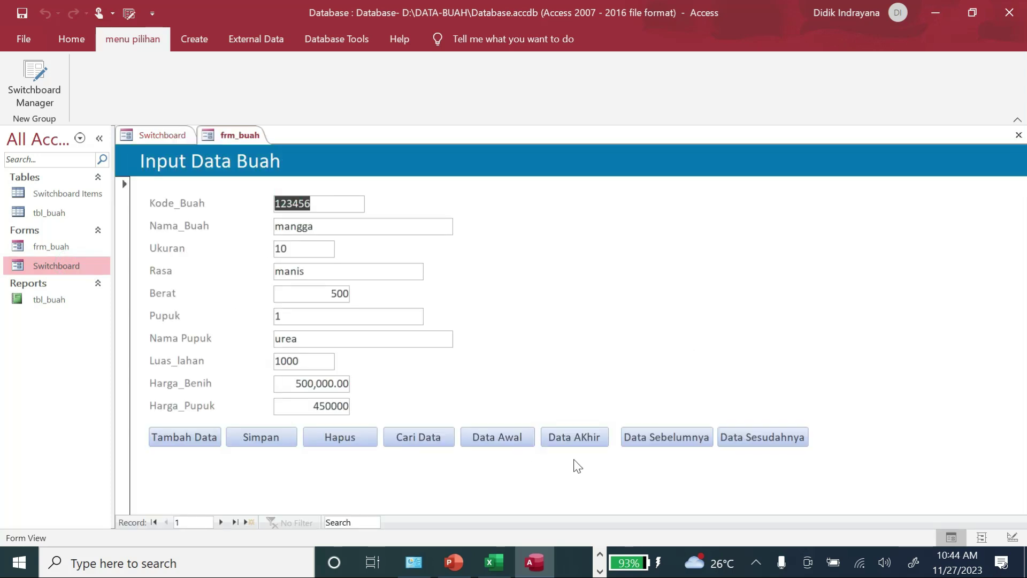
click(1019, 135)
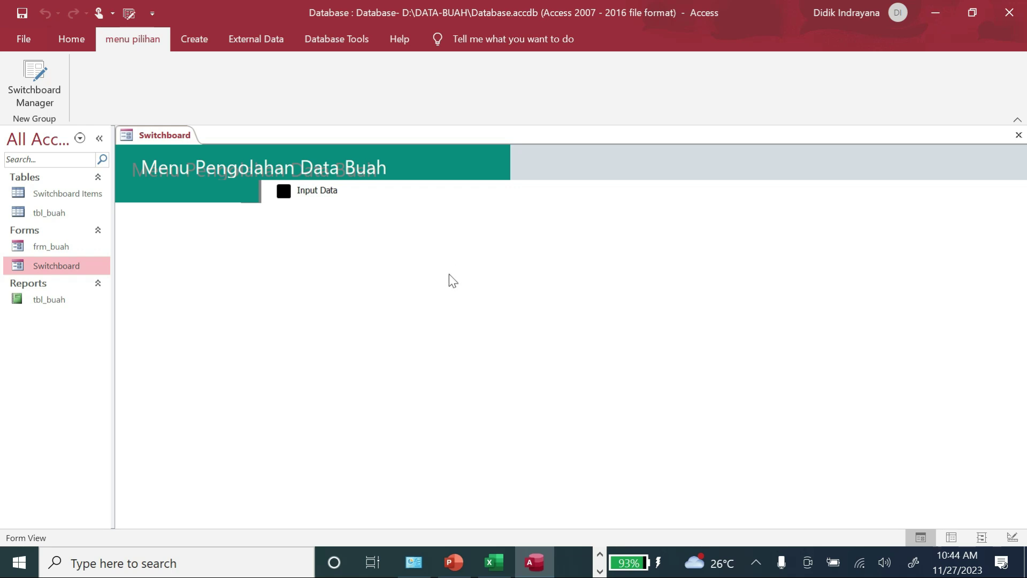
click(1018, 135)
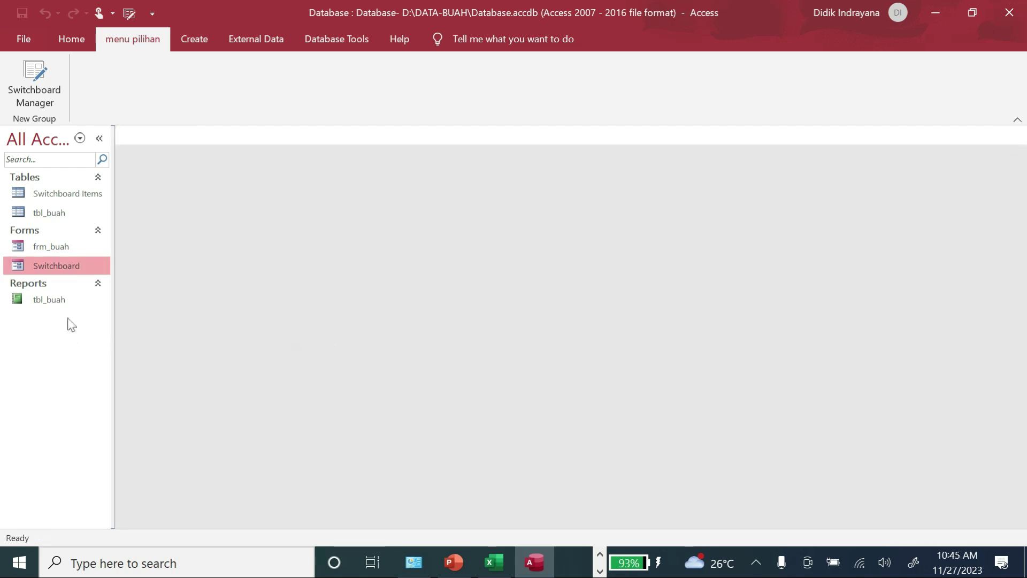
click(134, 36)
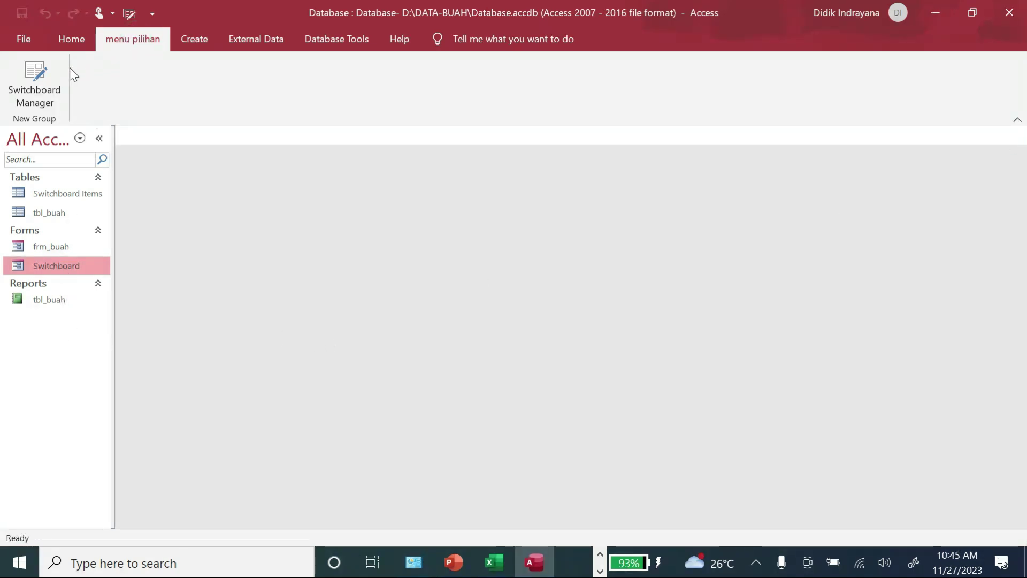
click(37, 80)
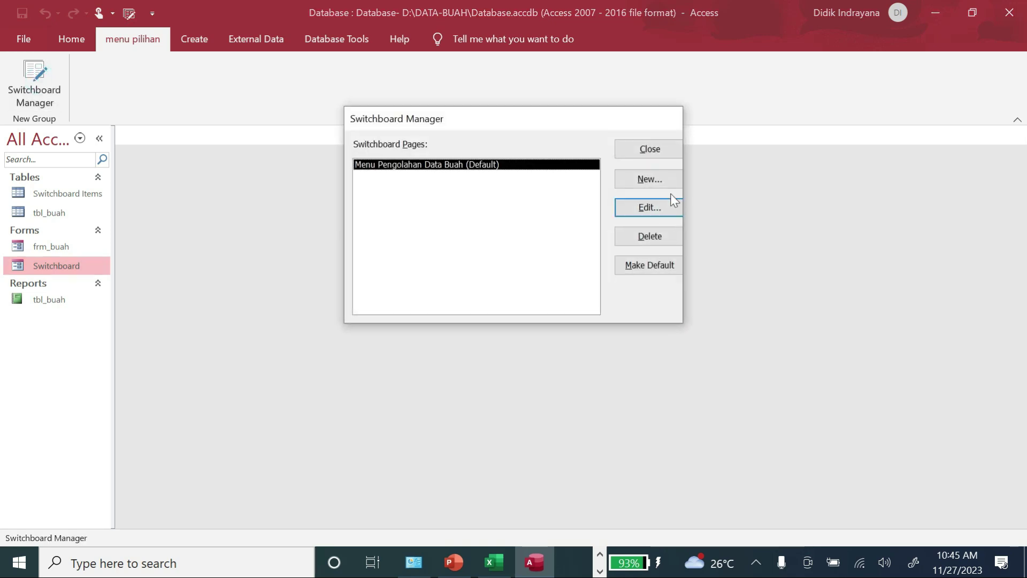
click(651, 208)
click(640, 192)
triple_click(542, 183)
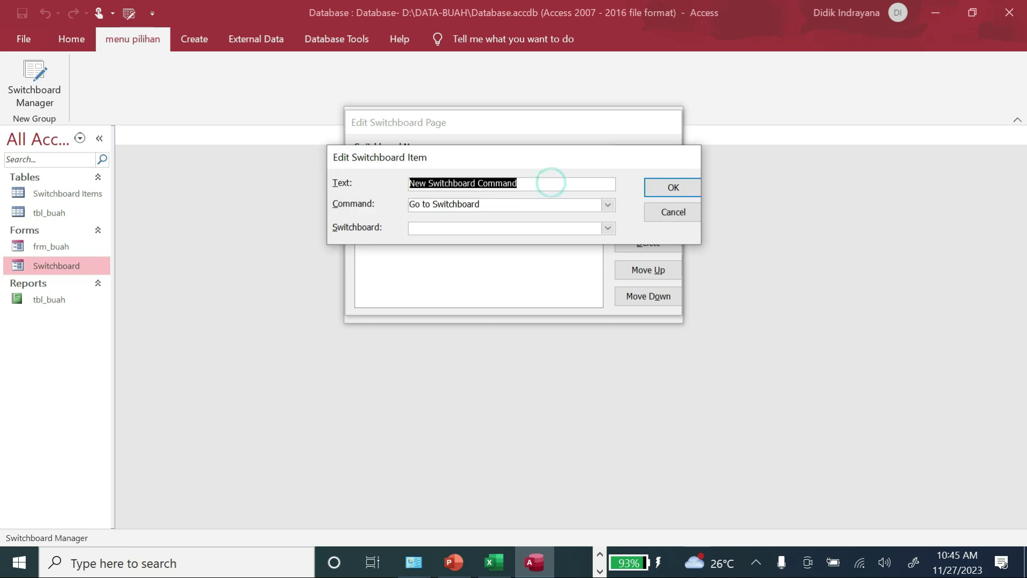
text(Laporn)
key(BackSpace)
text(an Data BUah)
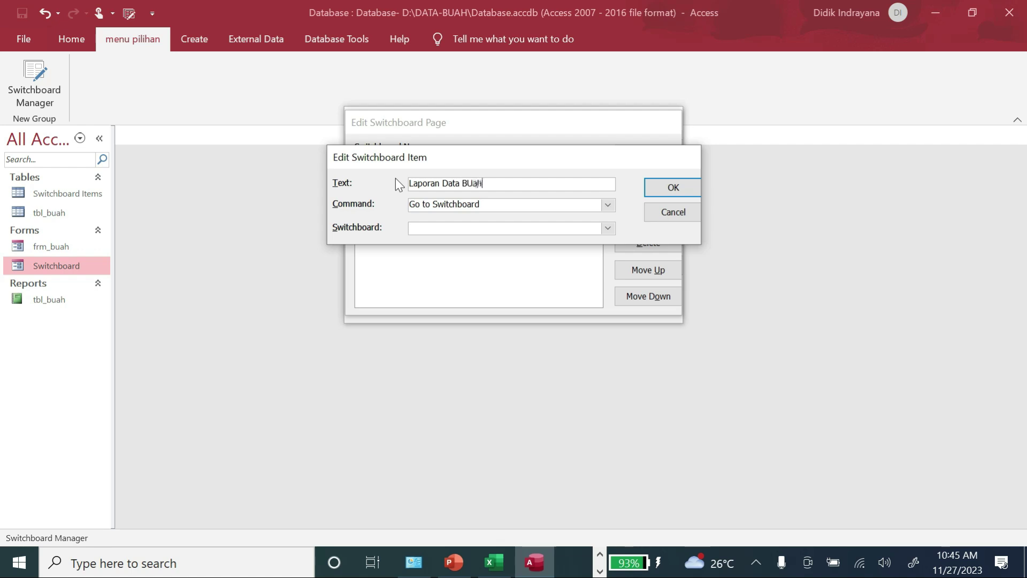
key(BackSpace)
key(BackSpace)
key(BackSpace)
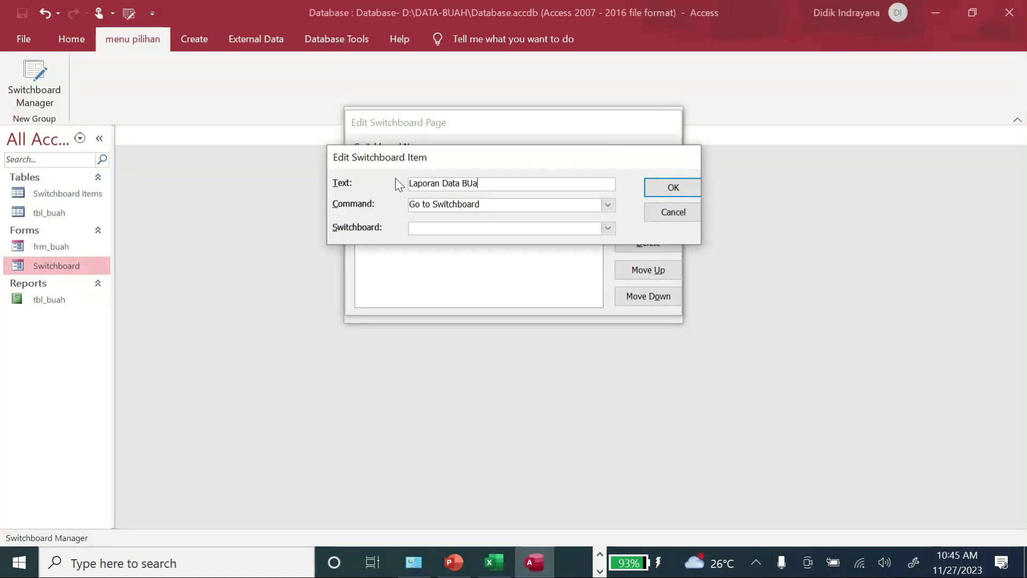
text(uah)
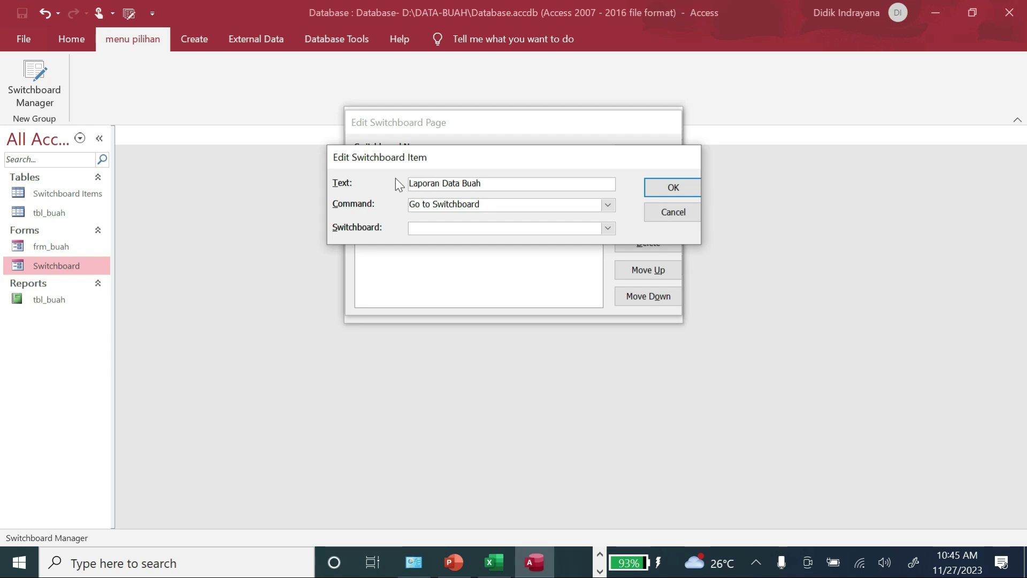
text( All)
click(608, 205)
click(543, 251)
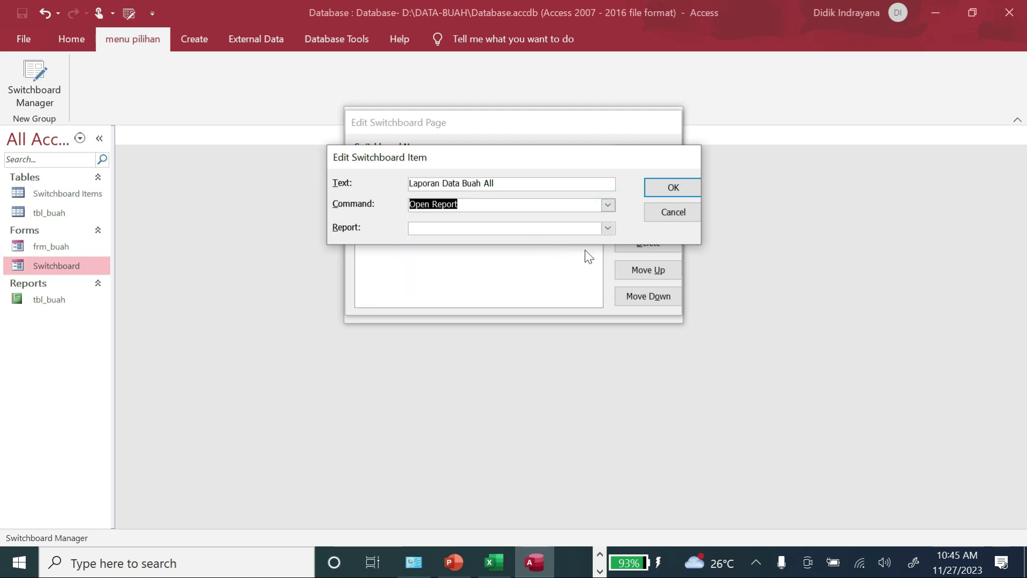
click(608, 229)
click(461, 240)
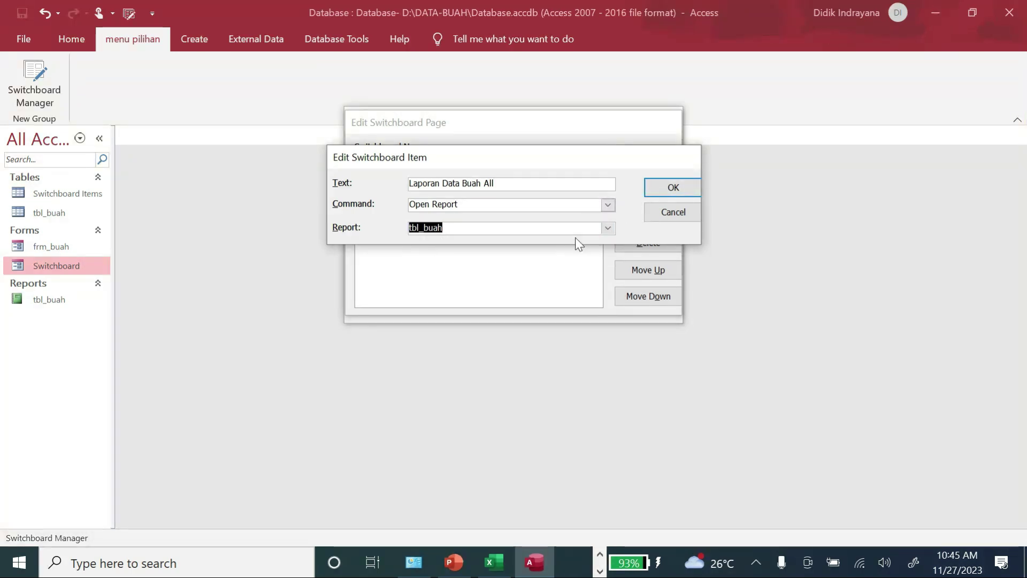
click(673, 214)
click(660, 149)
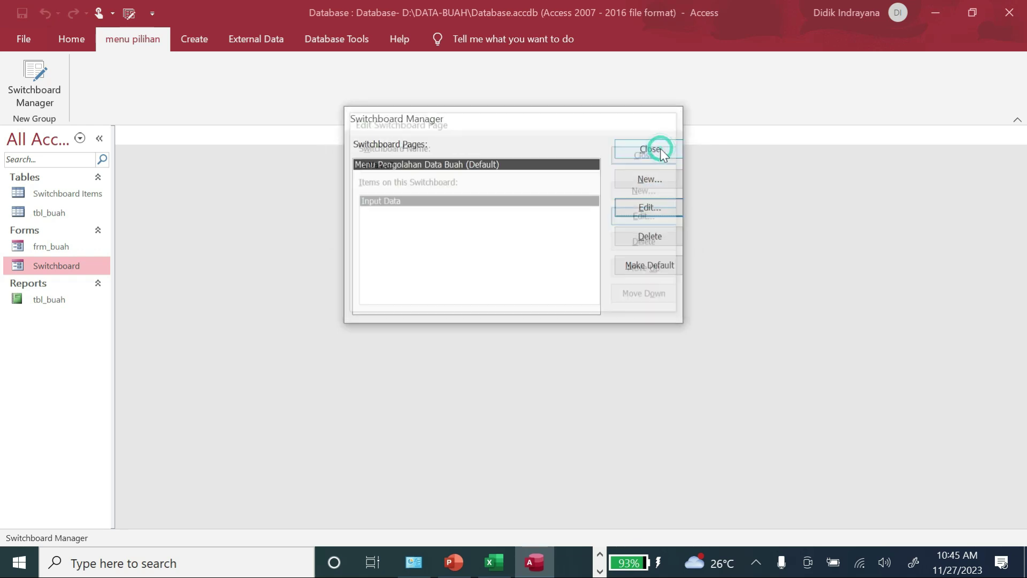
click(653, 153)
Rename the tbl_buah report as rpt_buah.
click(76, 297)
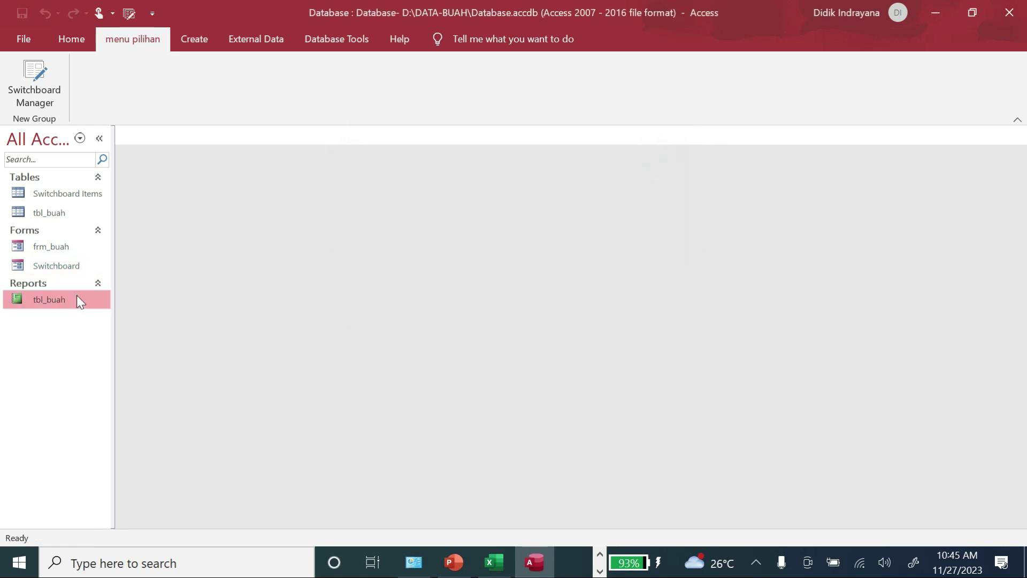
right_click(76, 298)
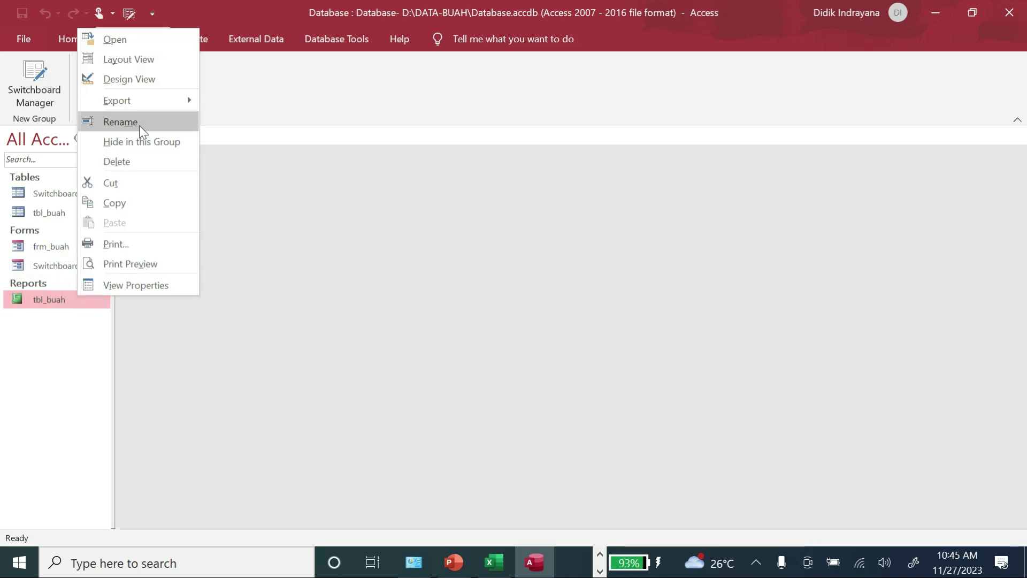
click(120, 121)
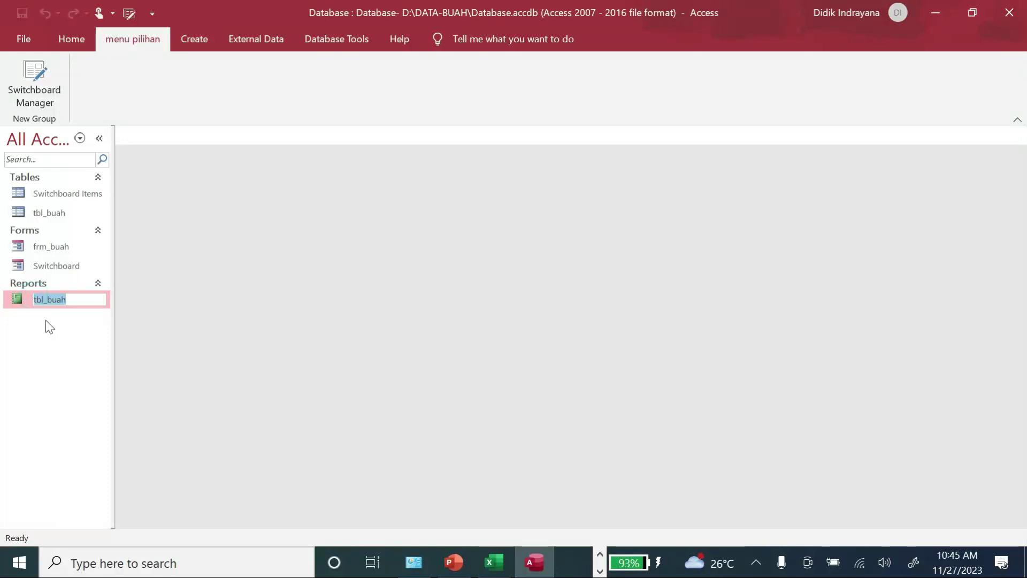
click(67, 300)
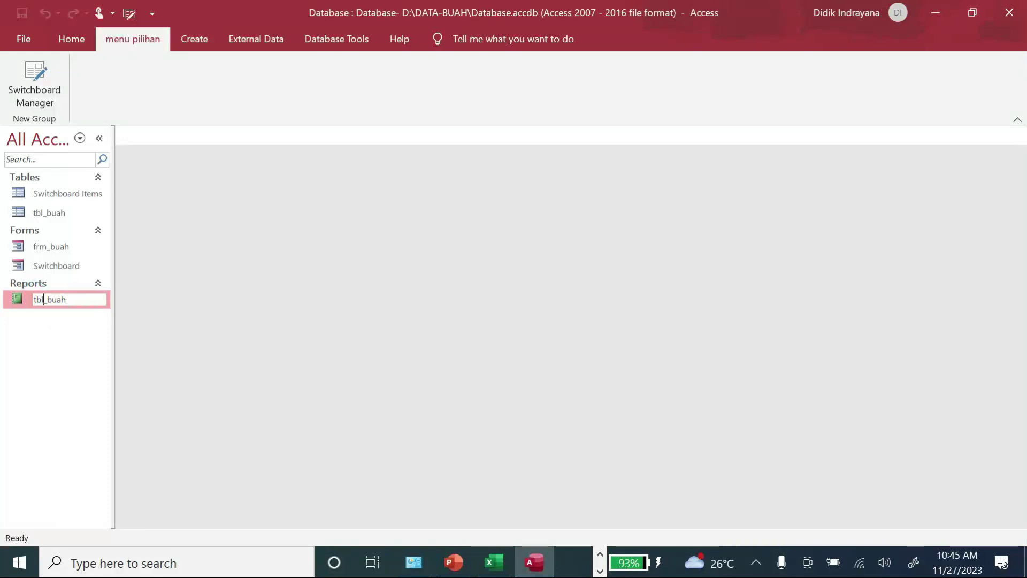
key(BackSpace)
key(BackSpace)
key(BackSpace)
text(rpt)
key(Return)
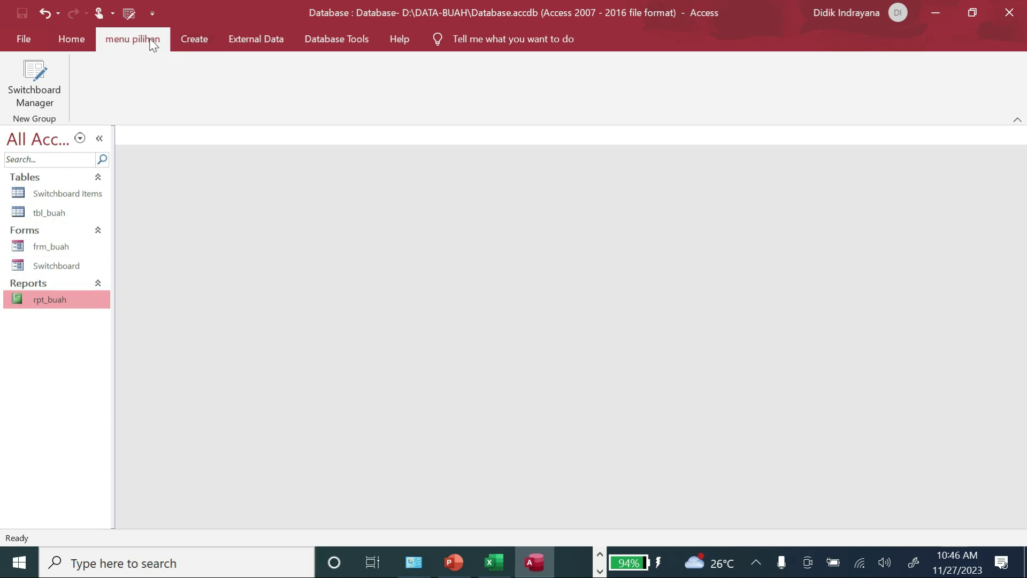
Create a new item with the text Laporan Data Buah ALL on the Menu Pengolahan Data Buah switchboard page.
click(40, 78)
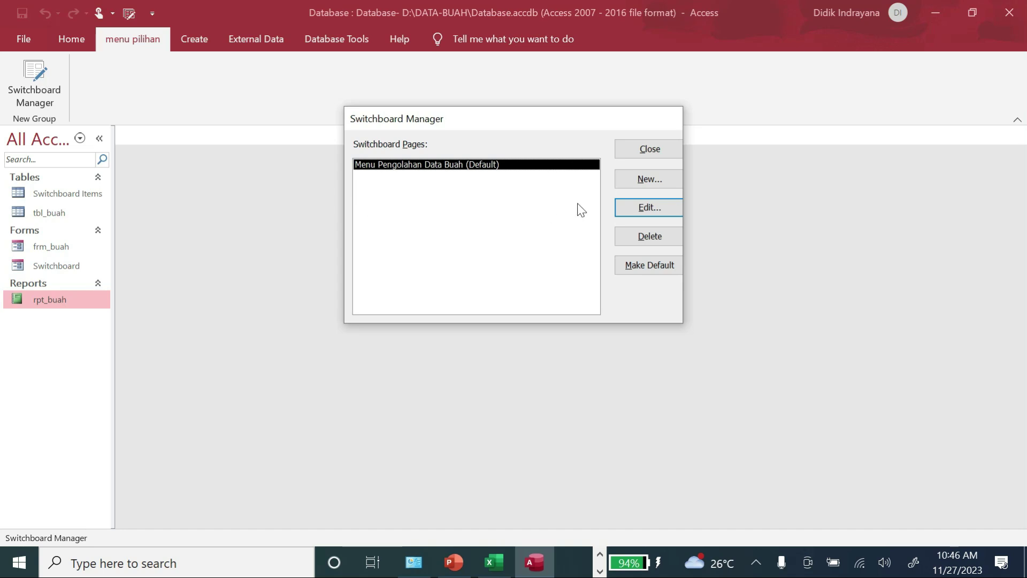
click(643, 210)
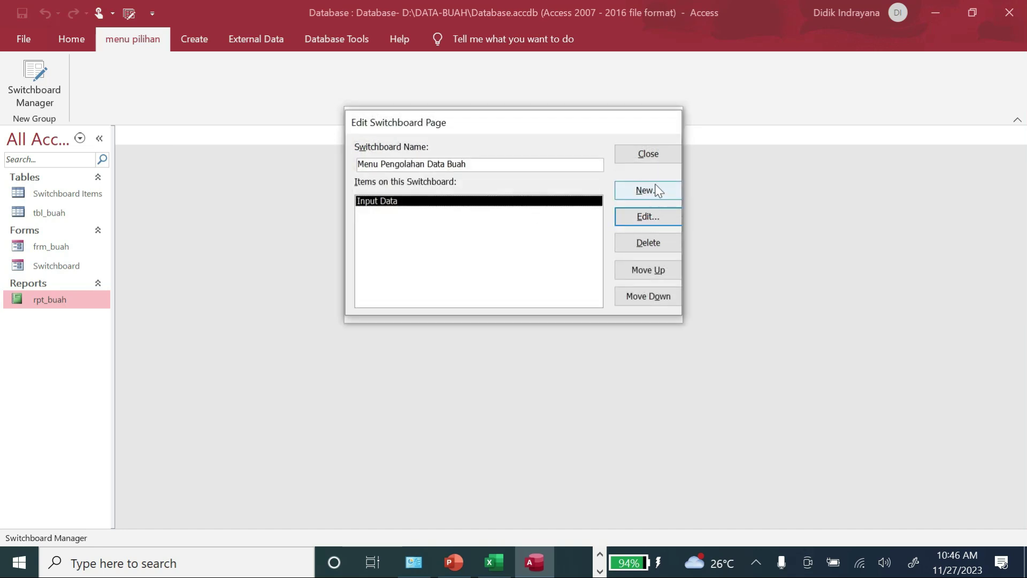
click(648, 190)
text(Laporan Data B)
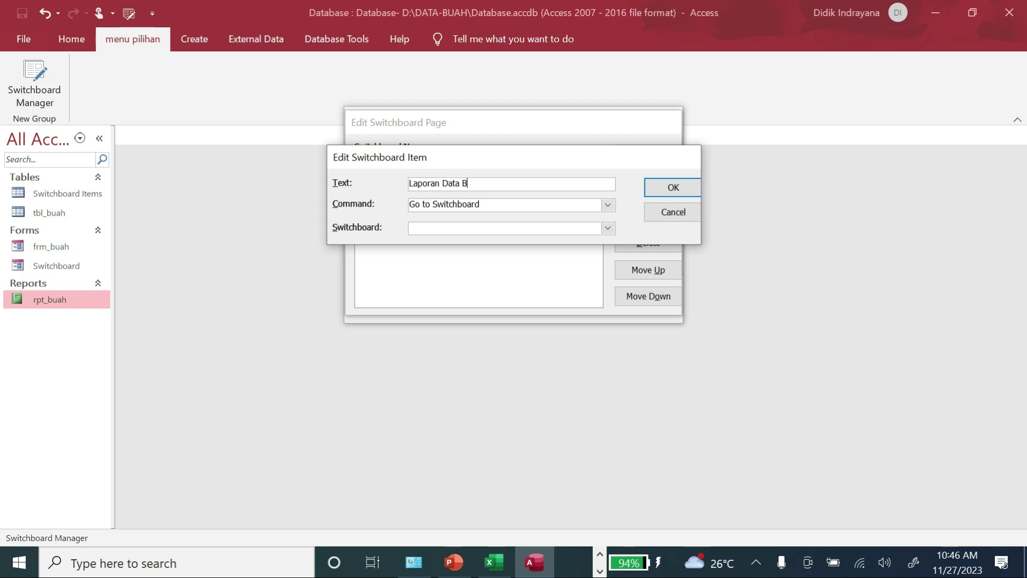
text(uah ALL)
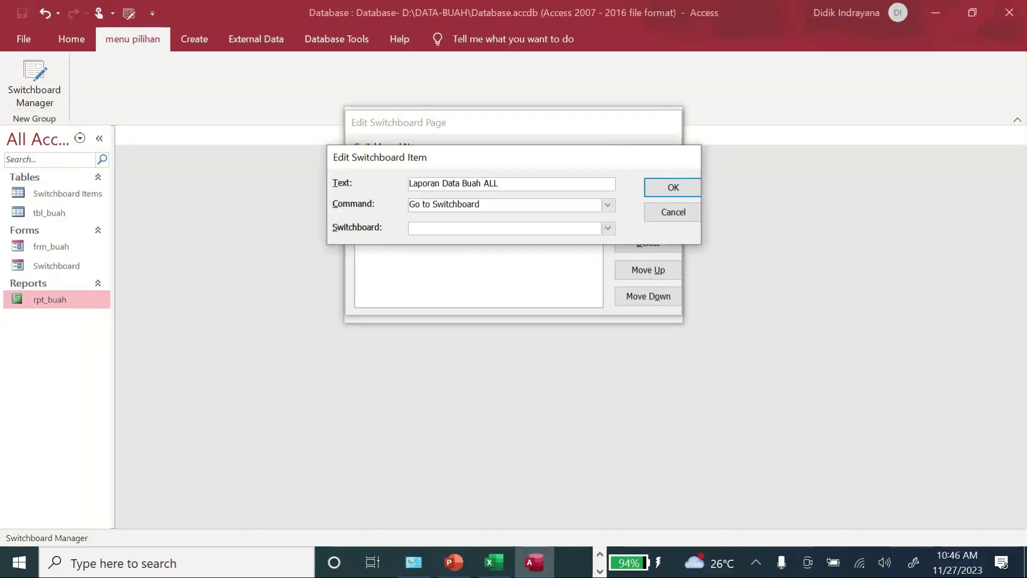
Make the Laporan Data Buah ALL item open the rpt_buah report, and close the Switchboard Manager.
click(608, 206)
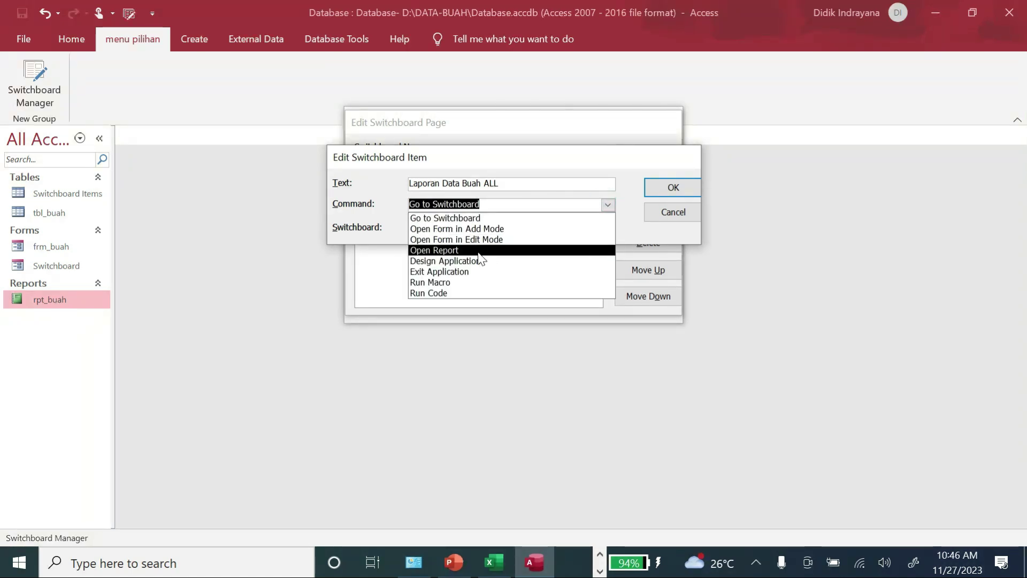
click(480, 250)
click(608, 228)
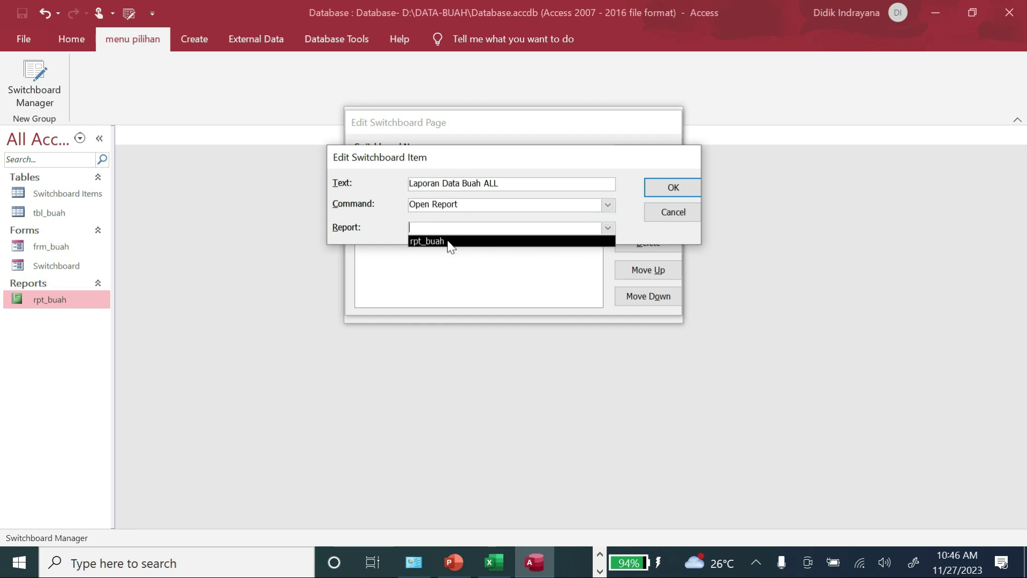
click(447, 242)
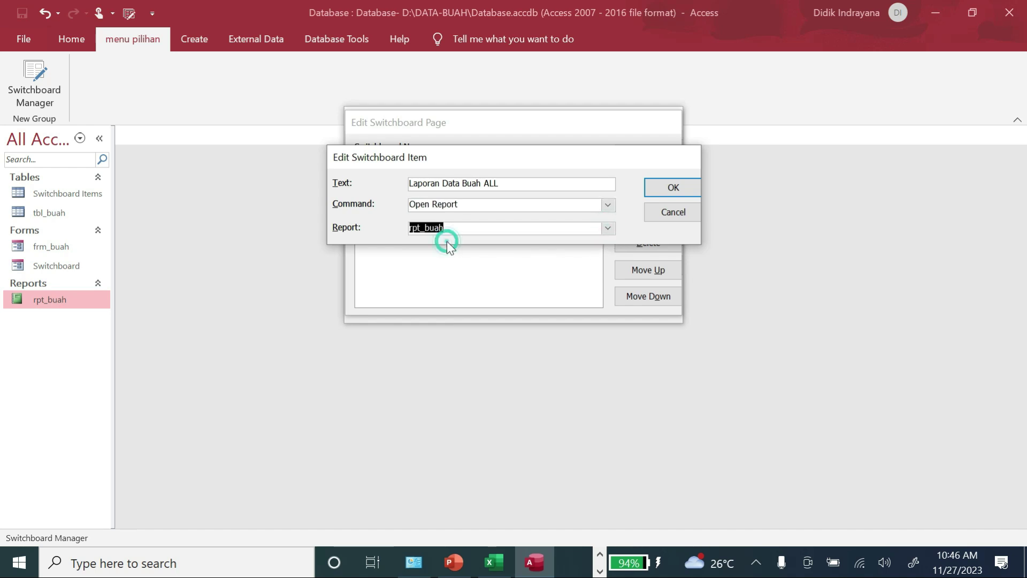
click(667, 191)
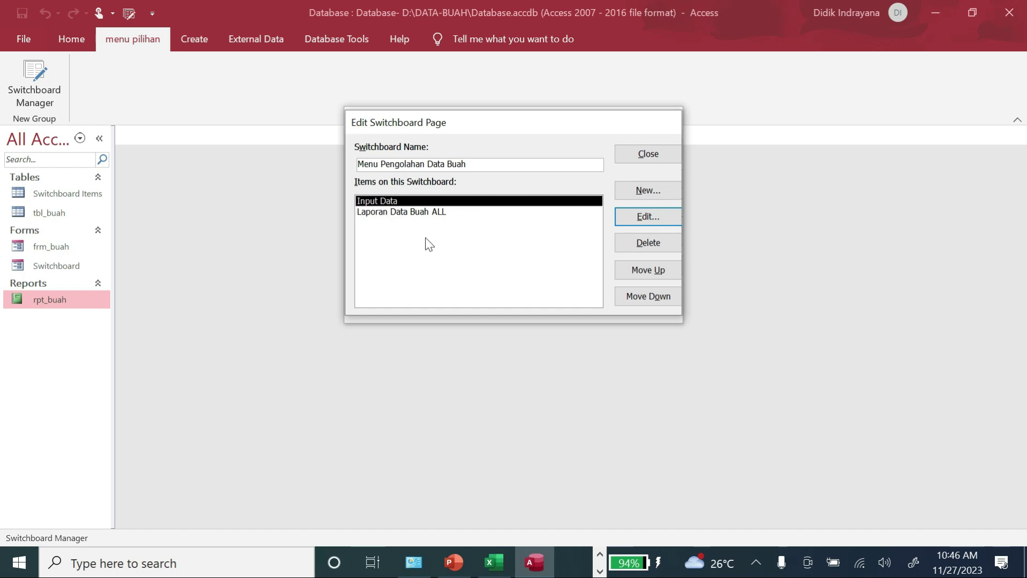
click(647, 154)
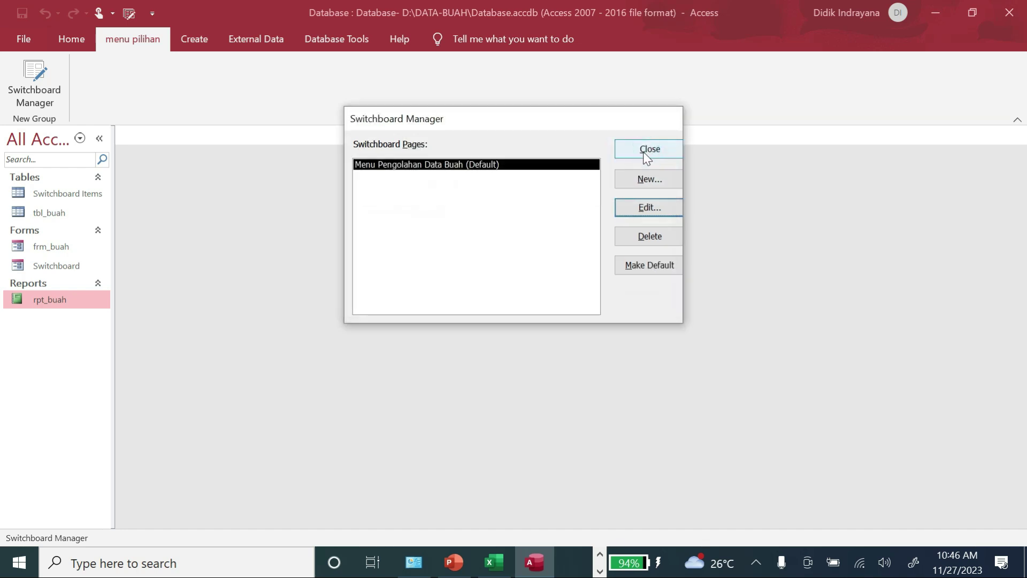
click(645, 153)
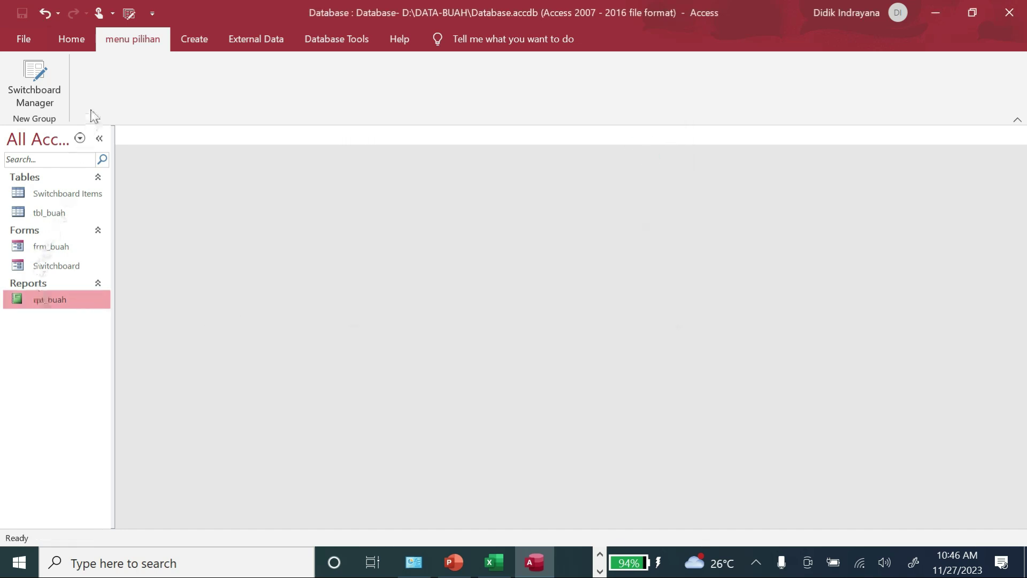
Test the Input Data and Laporan Data Buah ALL items from the Switchboard form, and view the rpt_buah report directly.
double_click(59, 266)
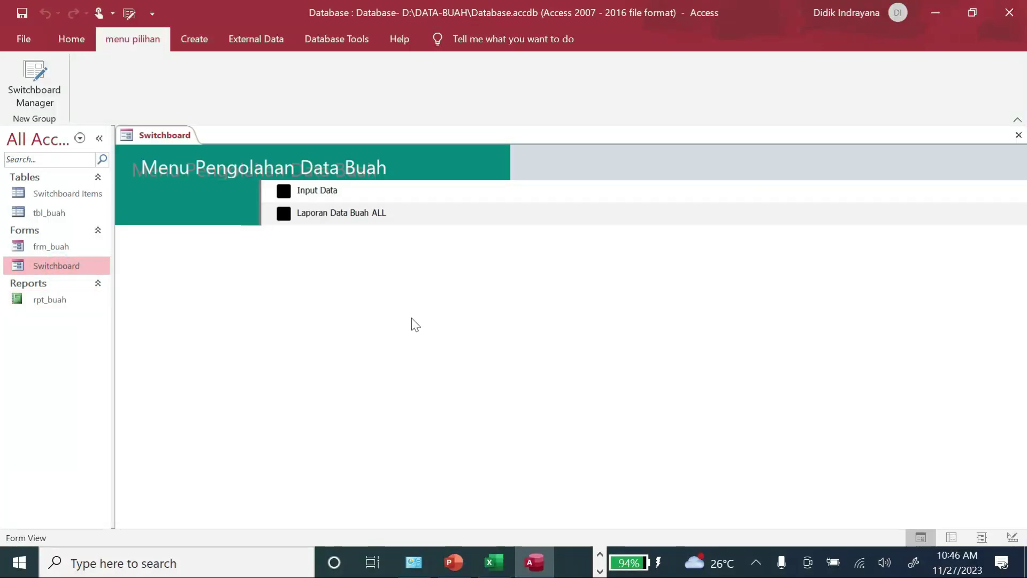
click(291, 193)
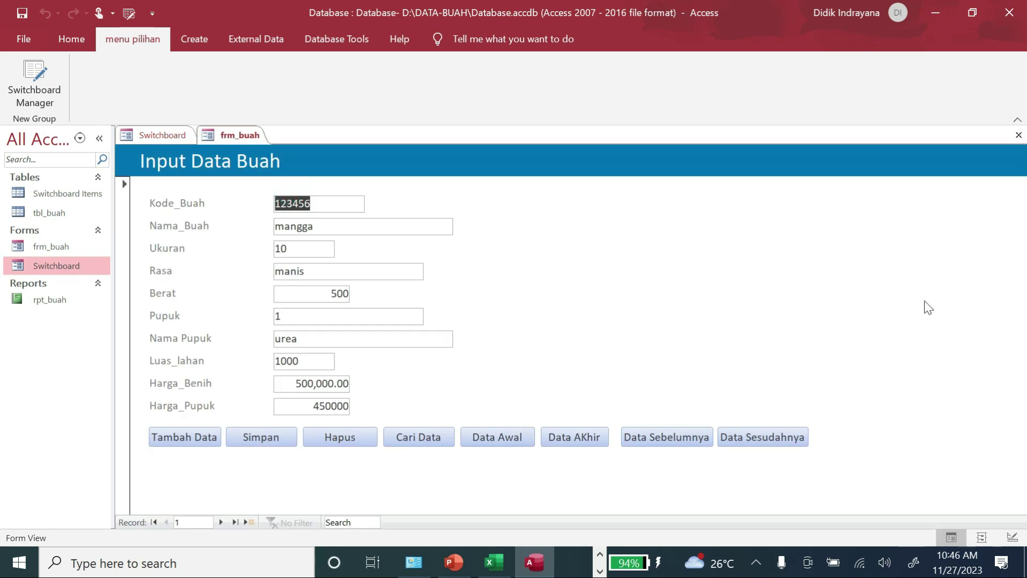
click(1018, 135)
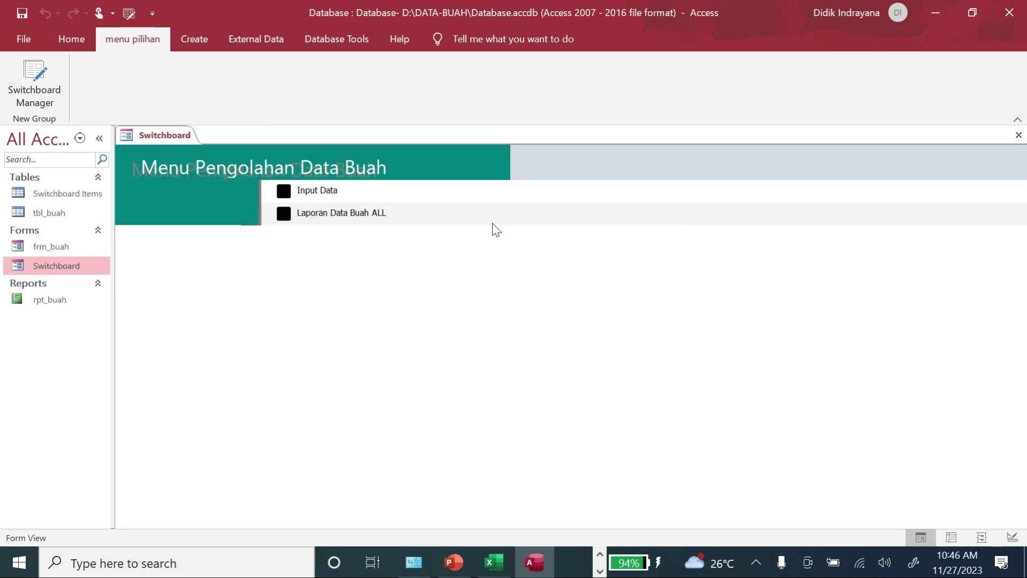
click(284, 215)
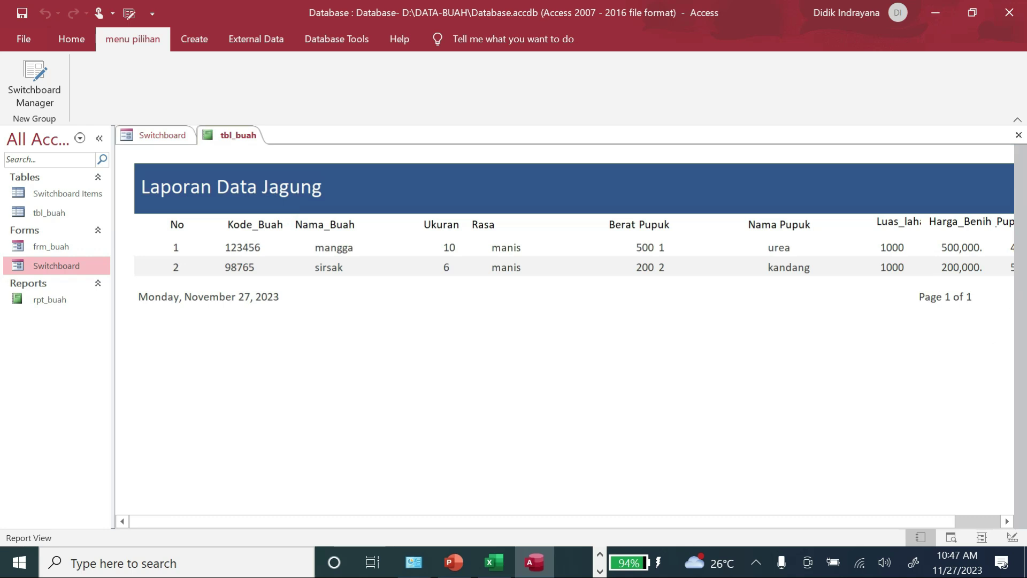
click(1018, 135)
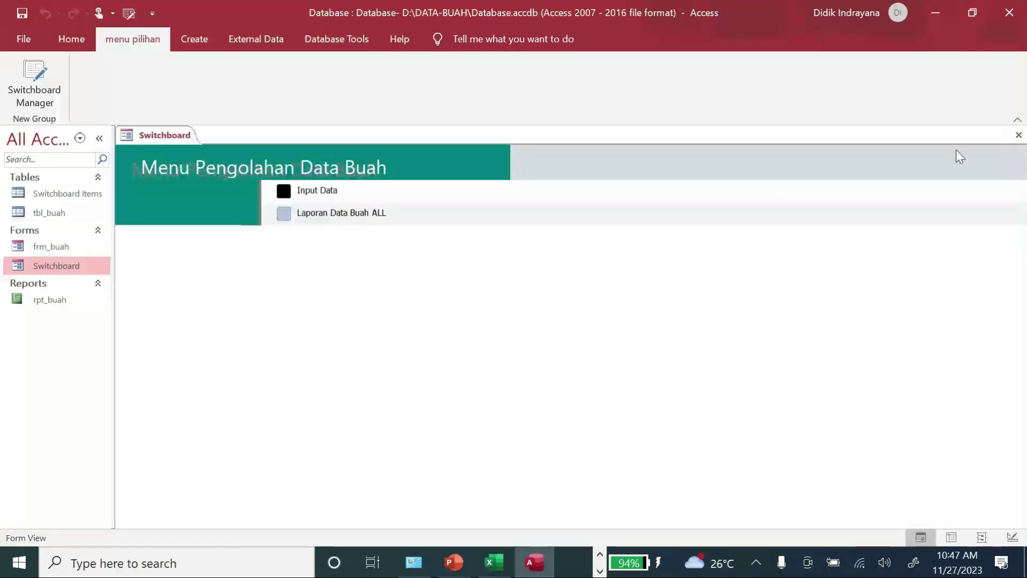
click(1018, 135)
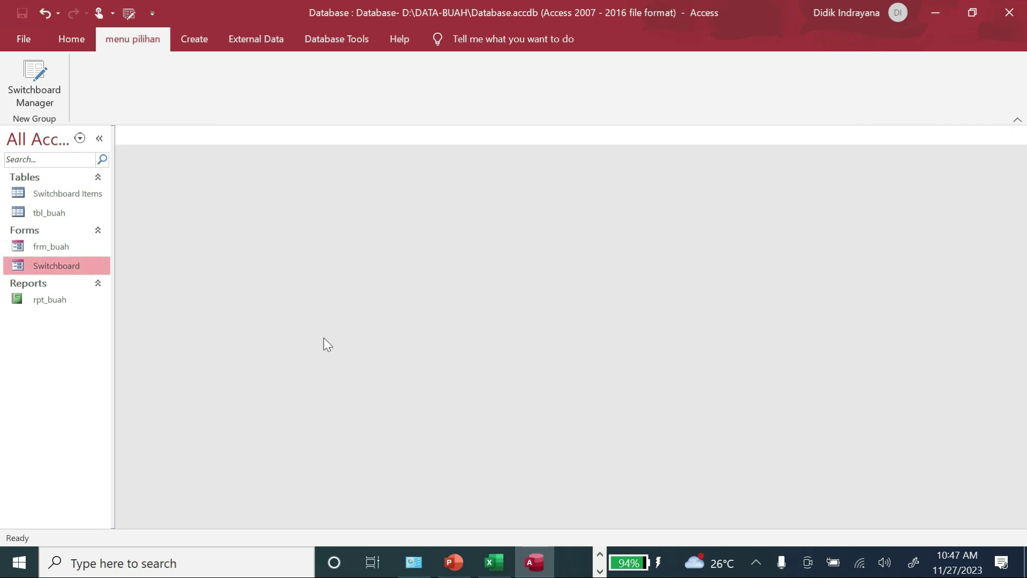
double_click(59, 298)
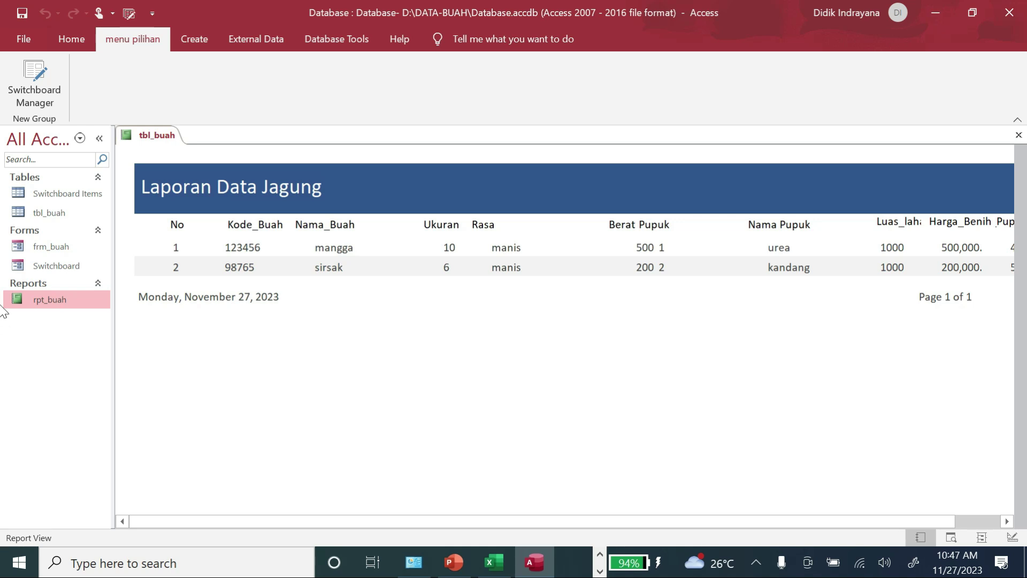
click(1019, 135)
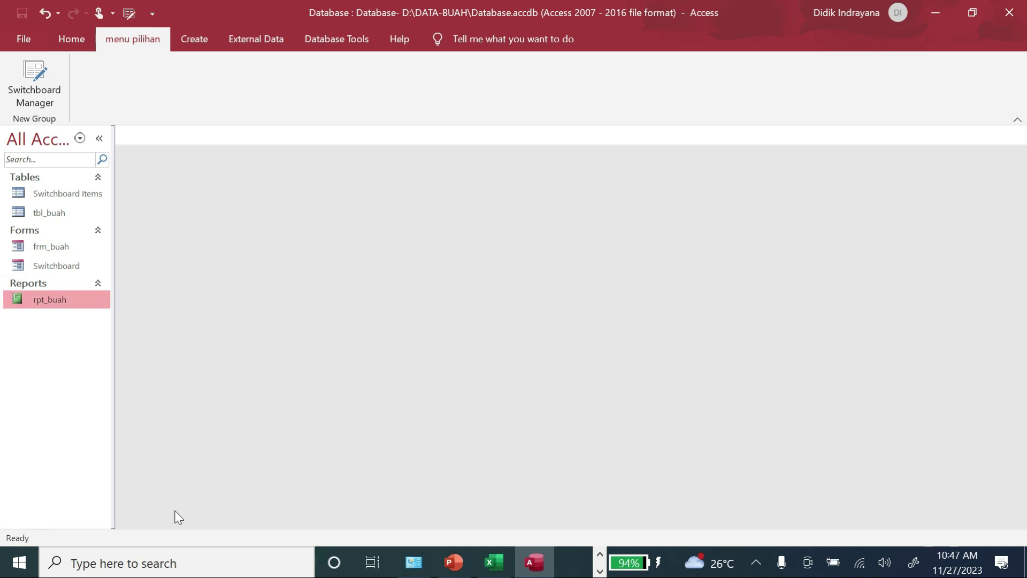
Insert a field named Tanggal above Nama_Buah in the design of the tbl_buah table.
click(58, 211)
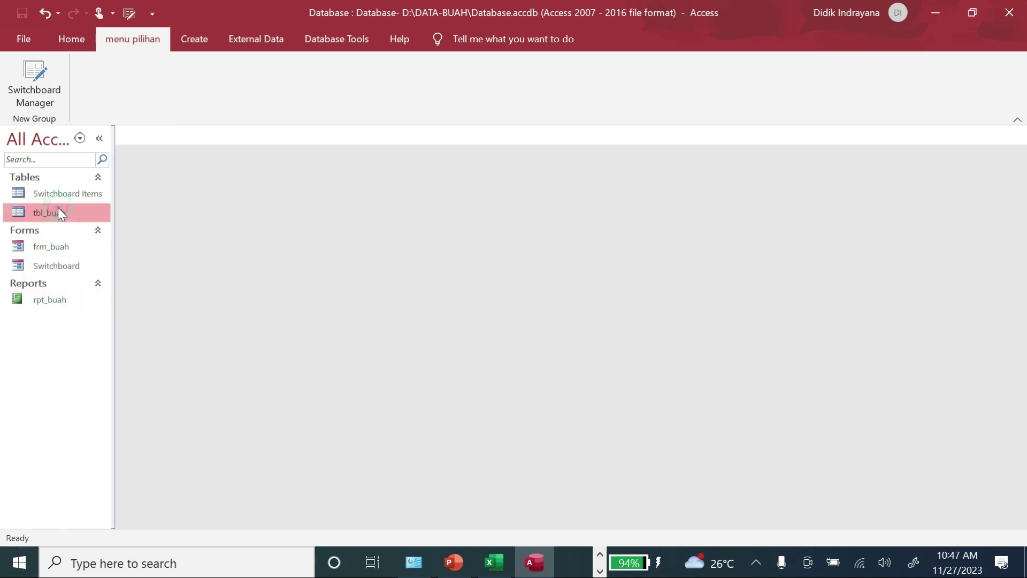
right_click(59, 211)
click(117, 241)
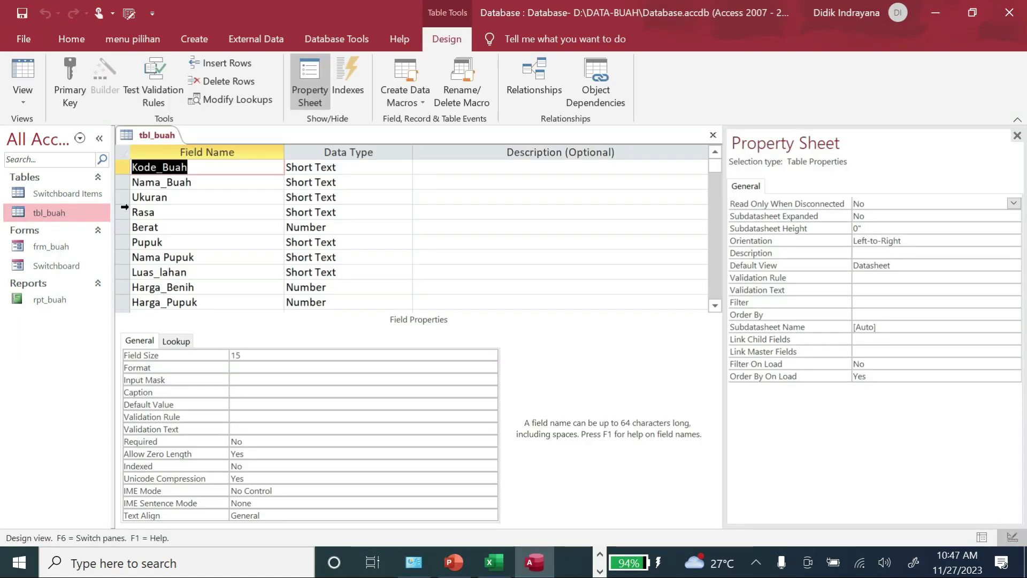
click(120, 182)
right_click(119, 183)
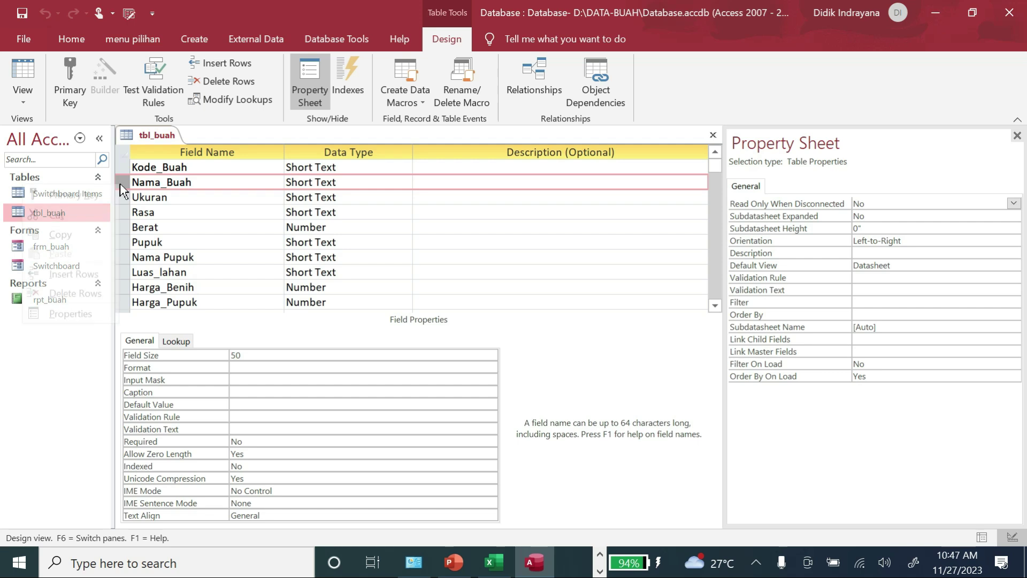
click(99, 274)
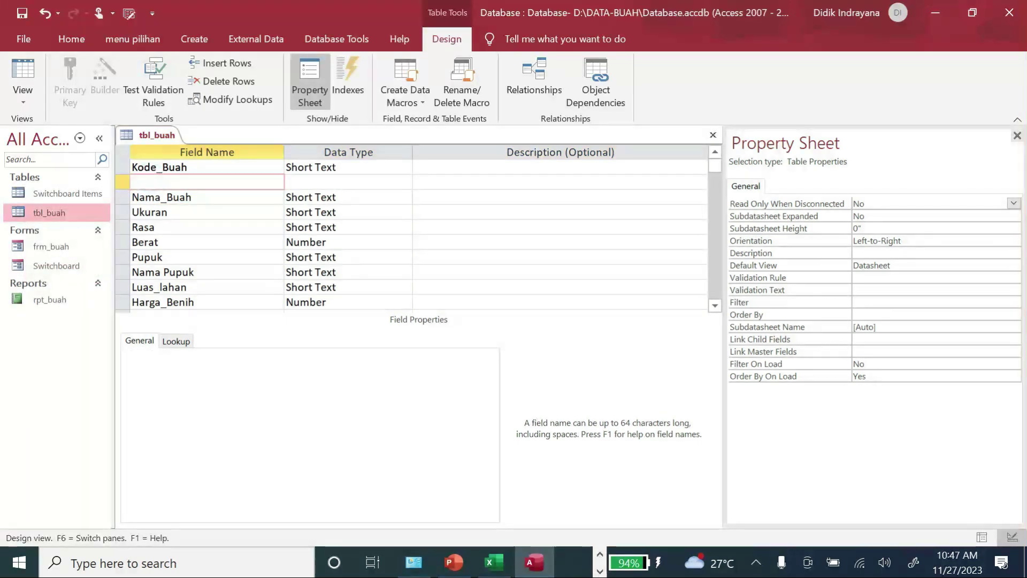
text(Tanggal)
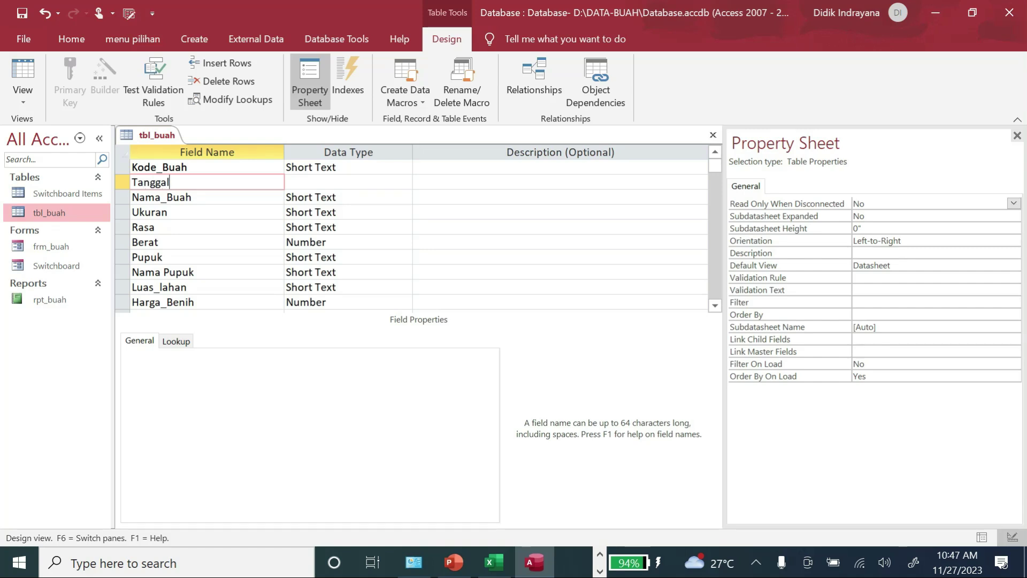
Set the Tanggal field's data type to Date/Time, and close tbl_buah with its design changes saved.
key(Tab)
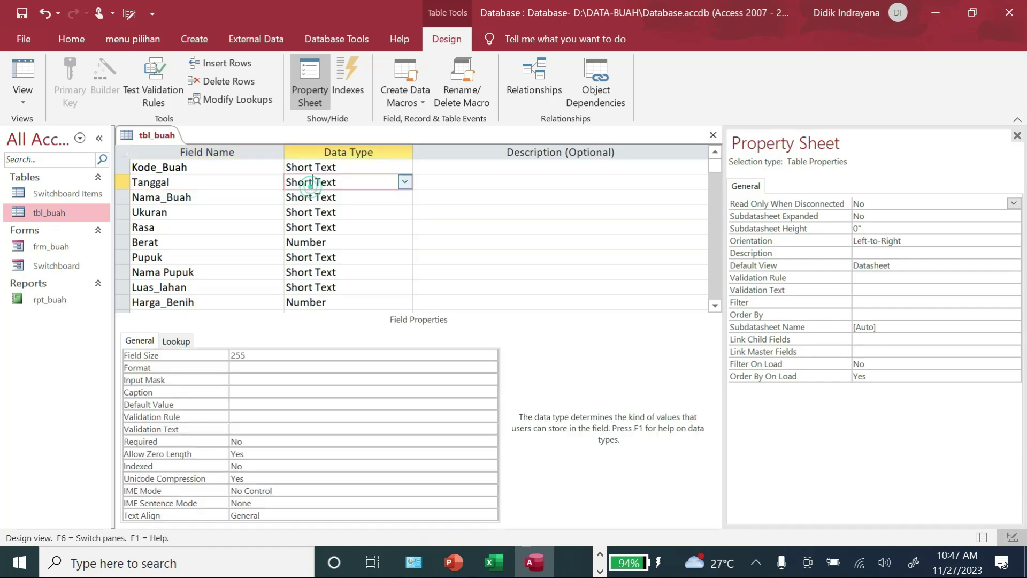
click(405, 181)
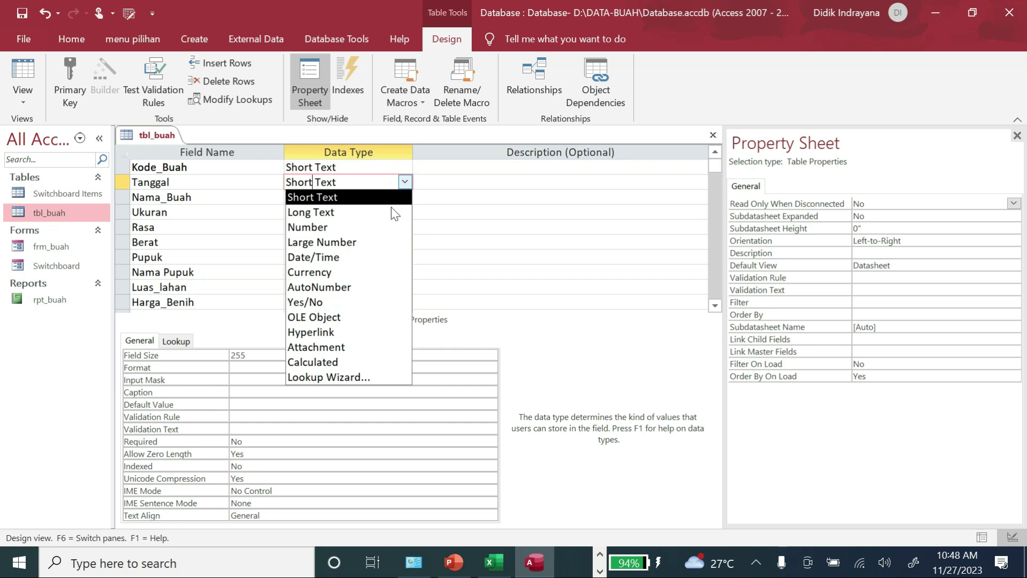
click(367, 258)
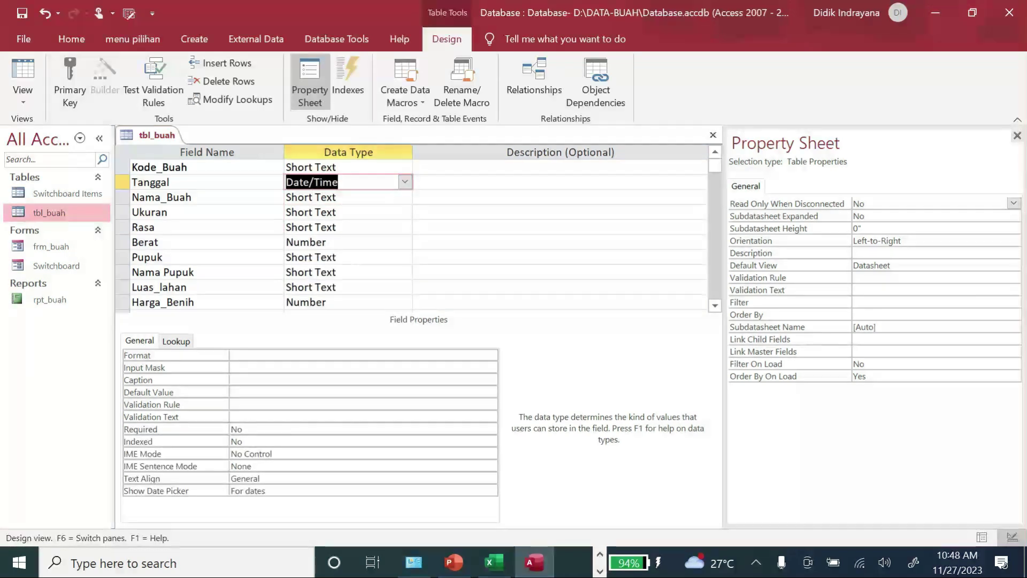
click(712, 135)
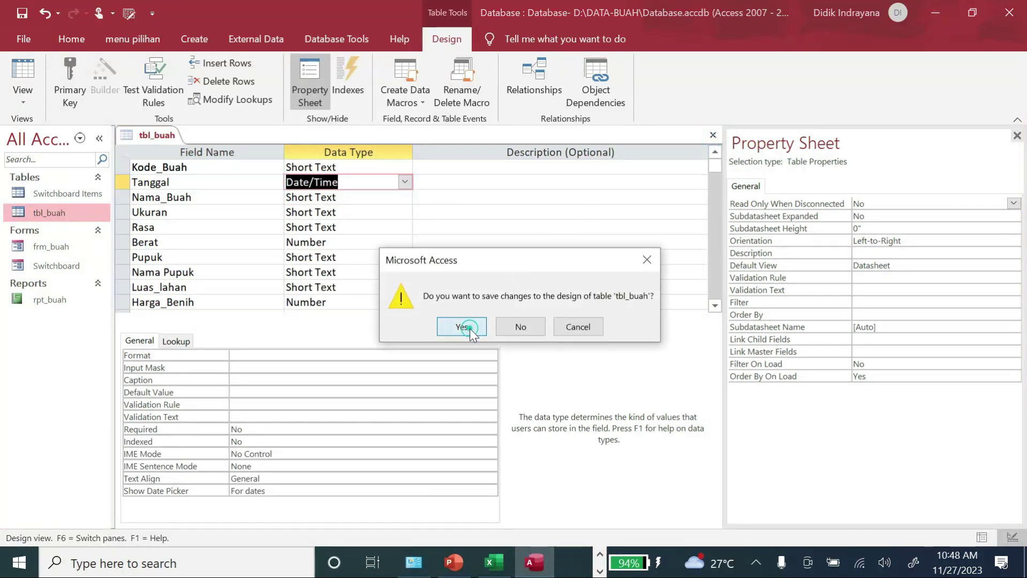
click(469, 328)
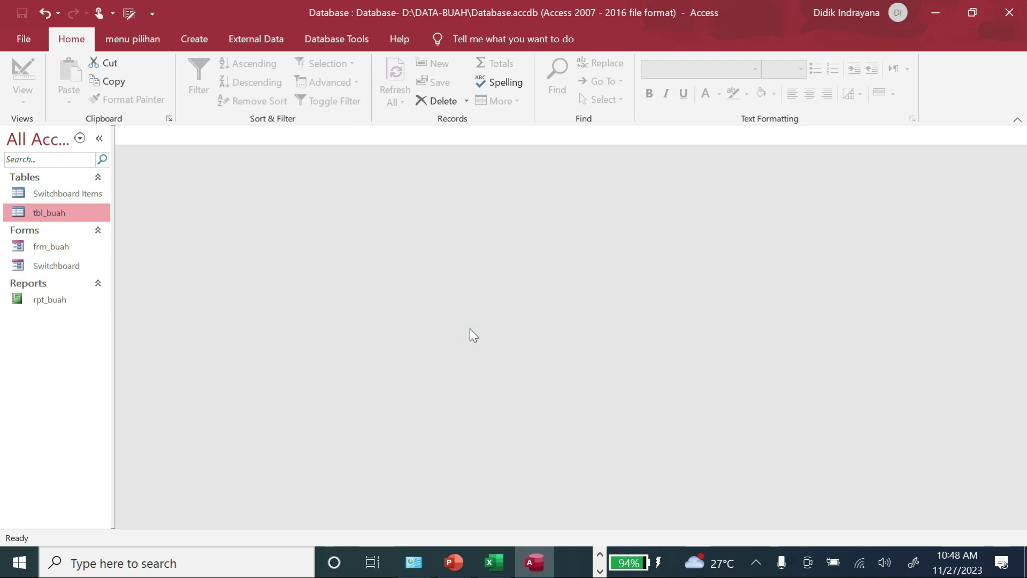
Check the tbl_buah datasheet and the frm_buah form for the Tanggal field, closing each one.
double_click(49, 213)
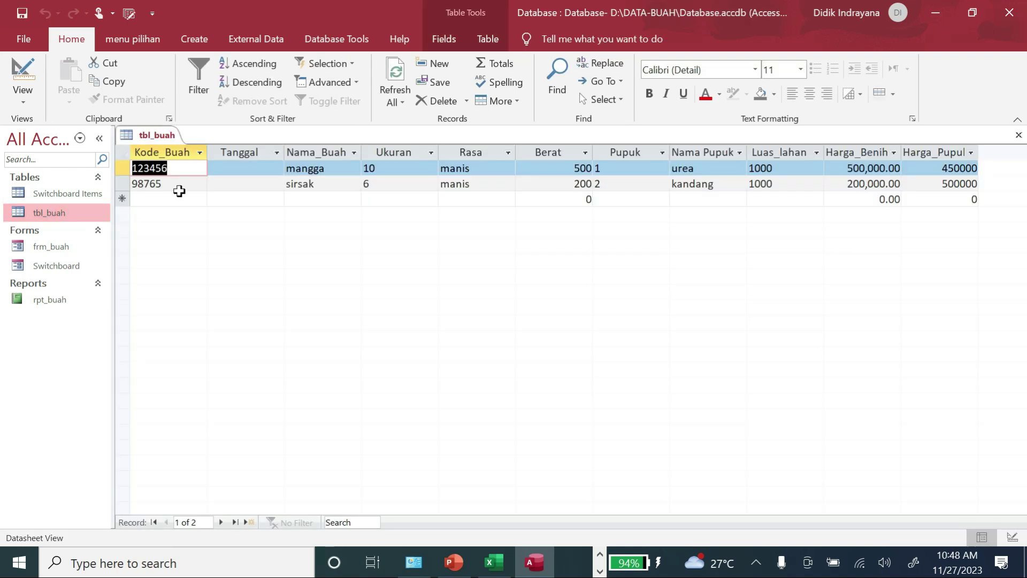
click(1019, 135)
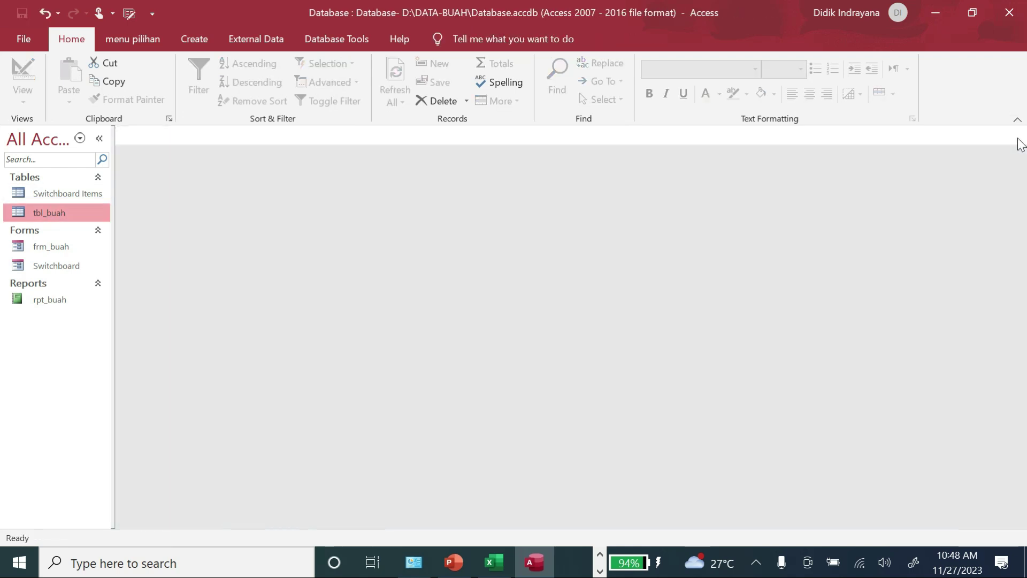
double_click(49, 246)
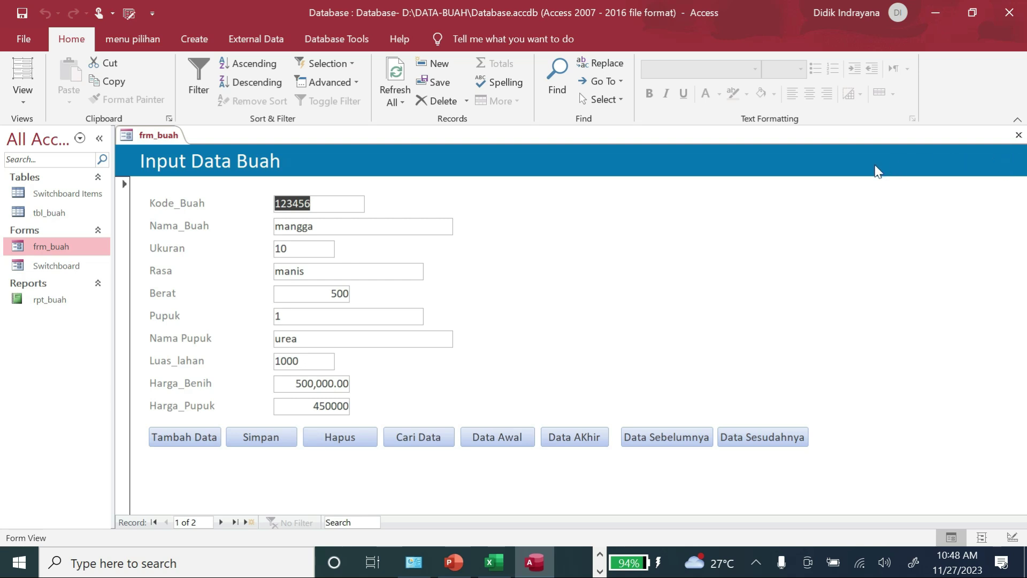
click(1018, 136)
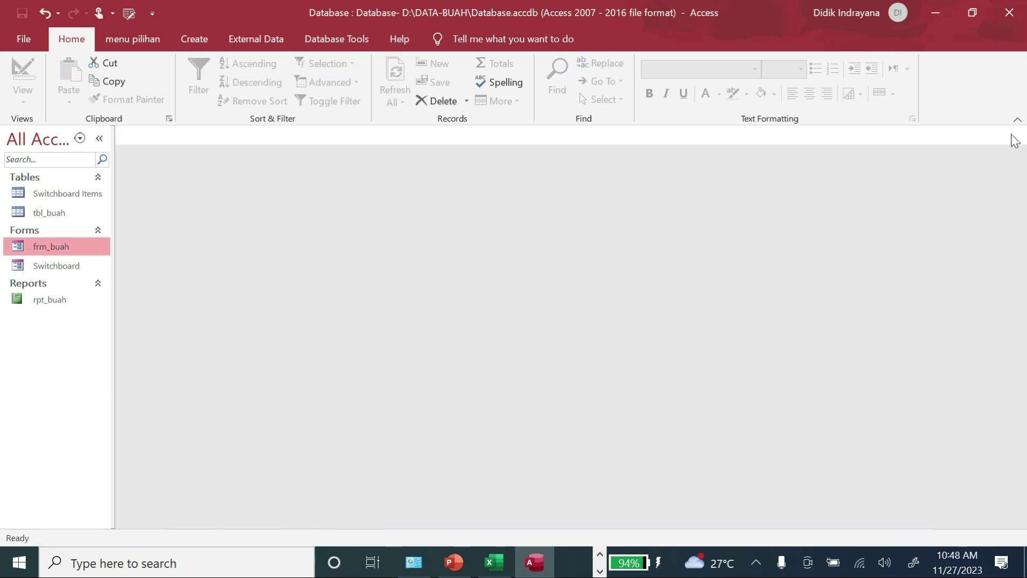
Add an unbound text box about 1.5 inches wide to the Detail section of frm_buah in Design View, in line with Kode_Buah.
right_click(70, 249)
click(113, 291)
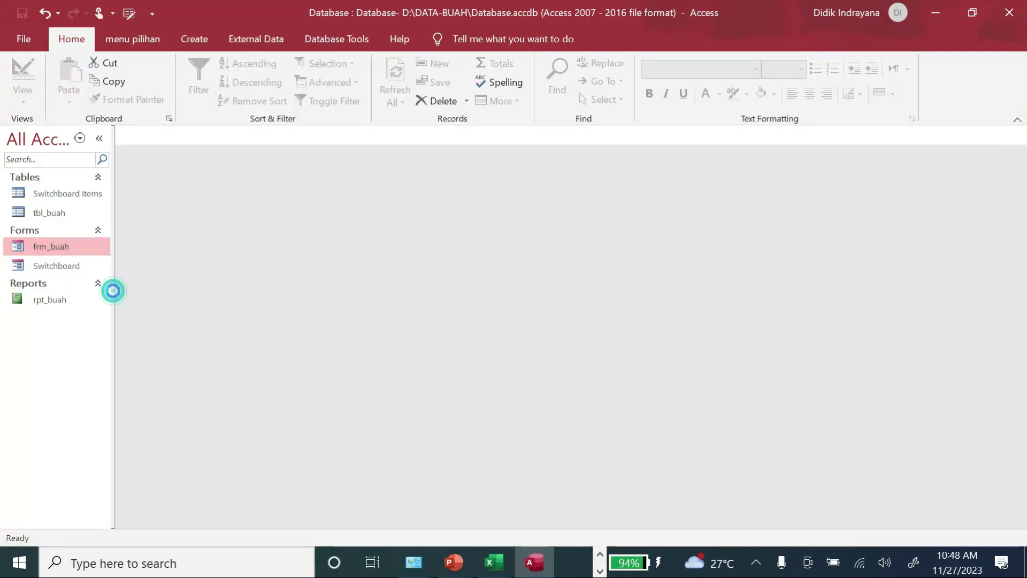
click(511, 254)
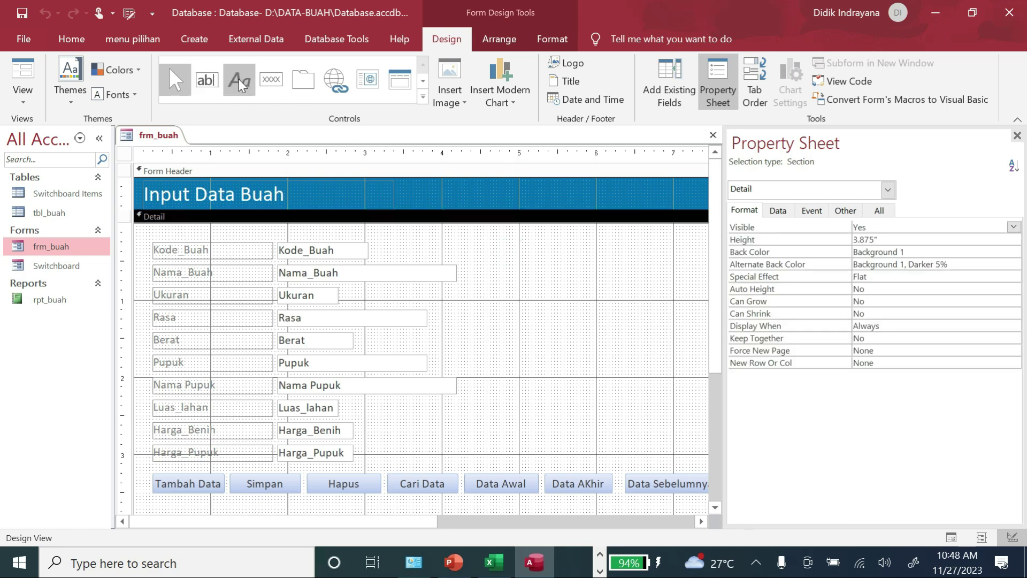
click(212, 83)
drag(535, 243, 652, 259)
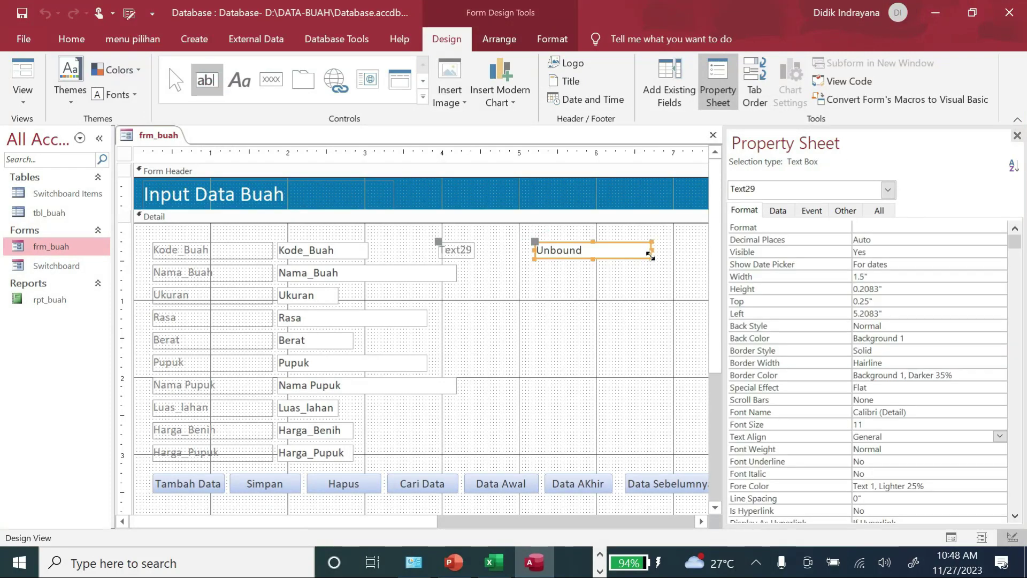
Move the new text box's label closer to the box and change its caption to Tanggal.
click(543, 291)
click(444, 247)
drag(436, 243, 475, 245)
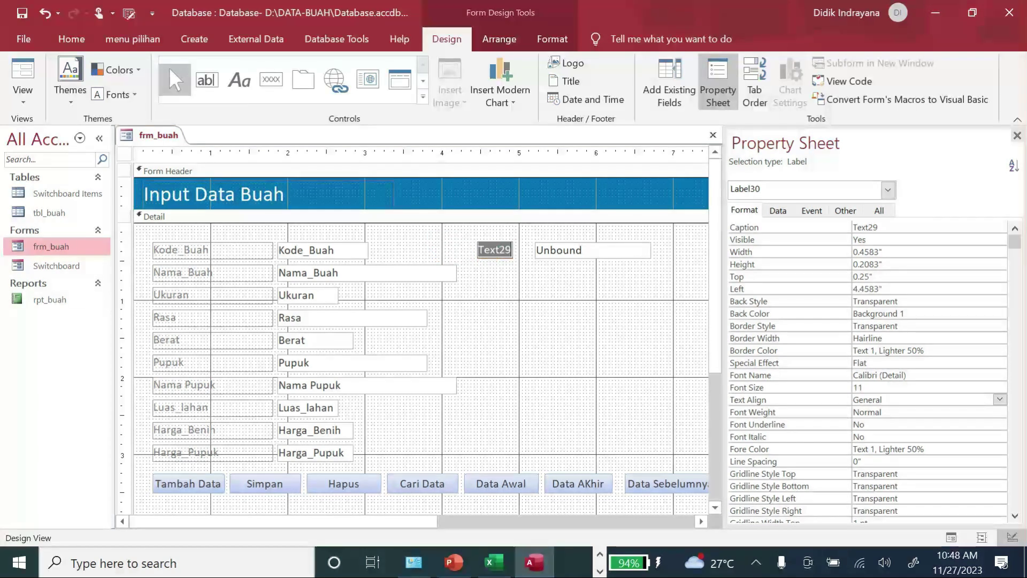
text(Tnag)
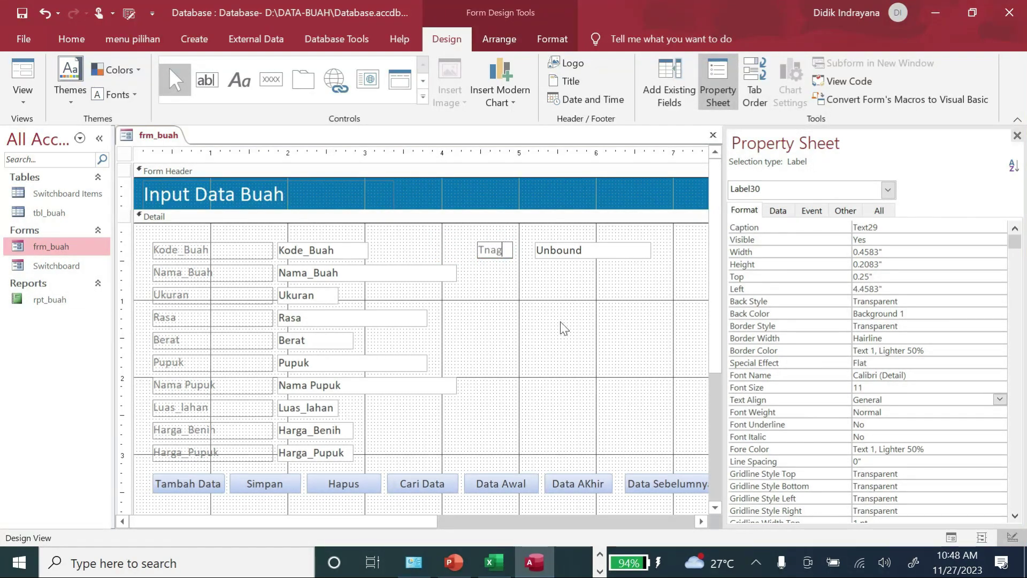
key(BackSpace)
key(BackSpace)
text(ngg)
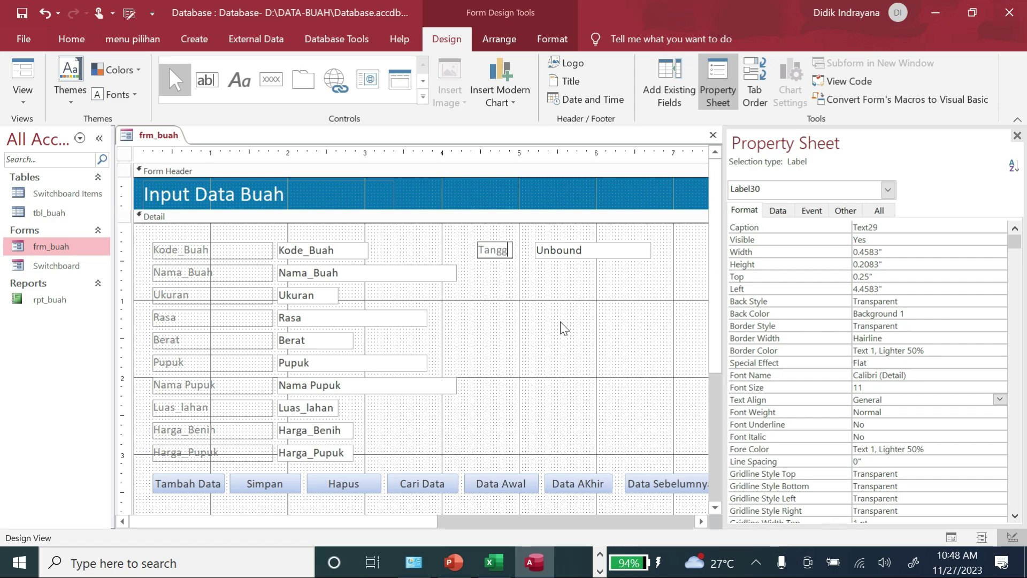
click(561, 324)
Set the Tanggal label's fore color to the black theme color.
click(502, 255)
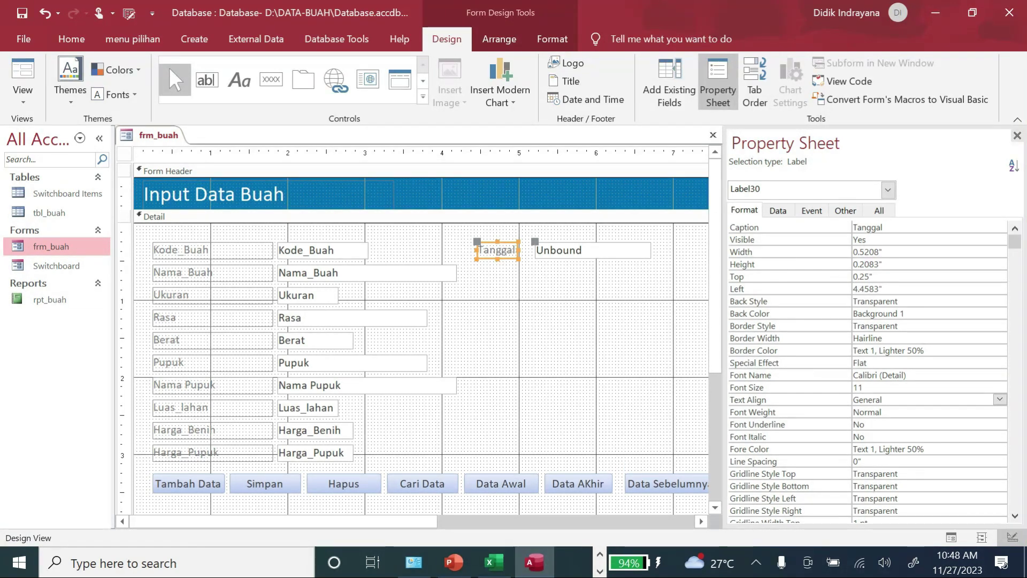
click(909, 449)
click(985, 448)
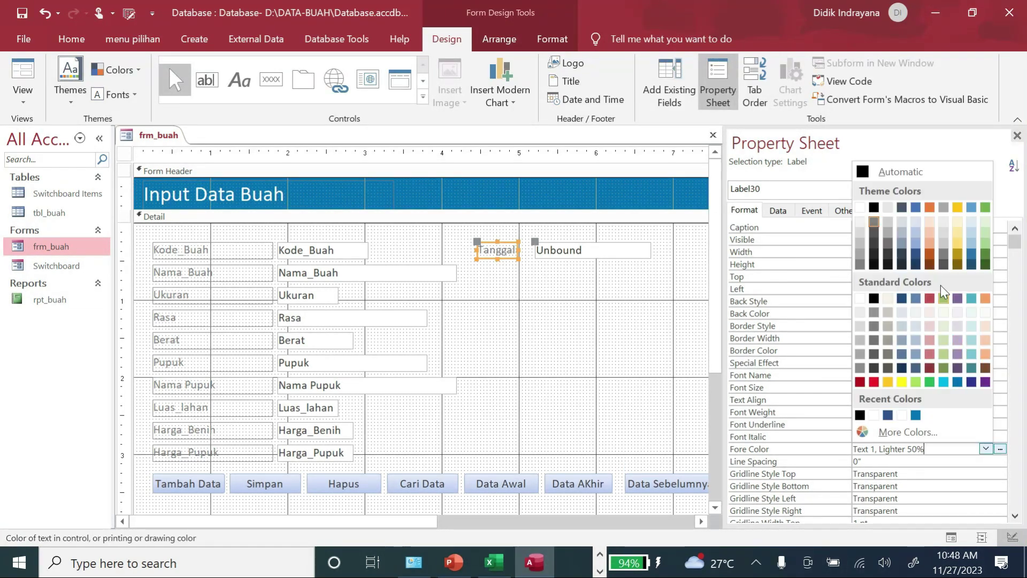
click(874, 207)
click(571, 327)
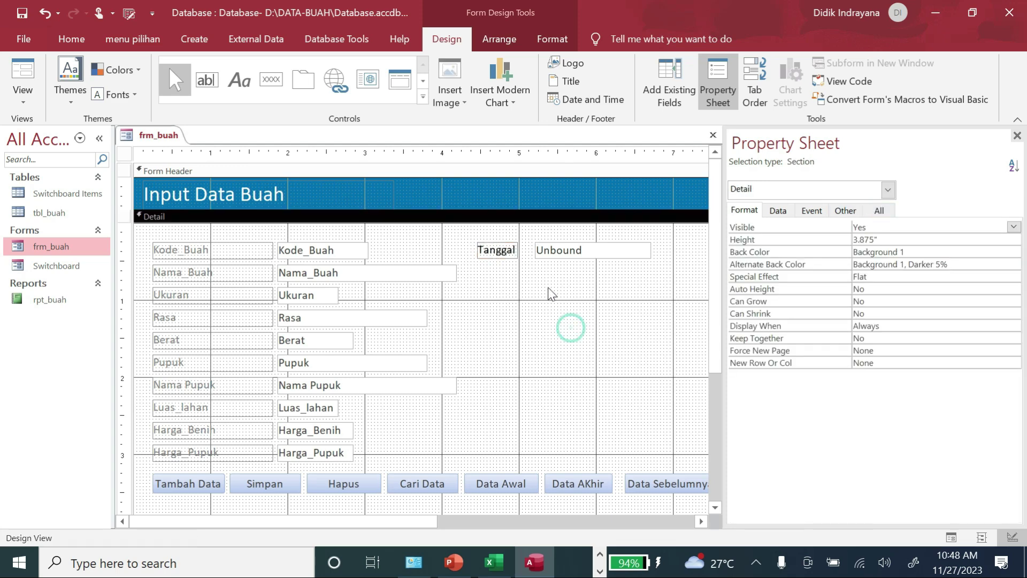
Compare the unbound text box with the bound Kode_Buah, Nama_Buah, Ukuran and Rasa text boxes.
click(554, 257)
click(557, 293)
click(561, 260)
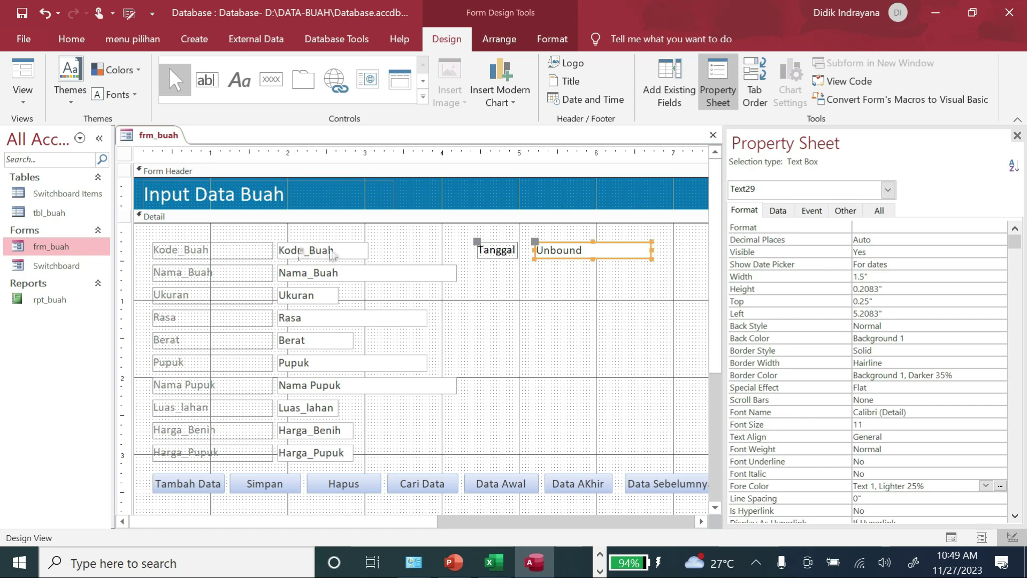
click(333, 250)
click(334, 274)
click(334, 294)
click(337, 316)
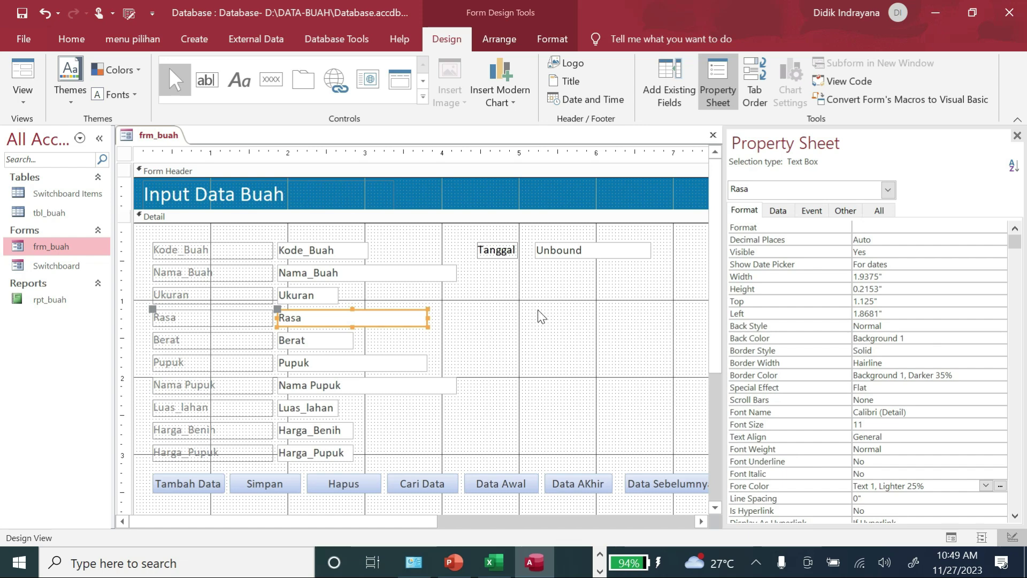
Set the control source of the unbound text box beside the Tanggal label to the Tanggal field.
click(615, 253)
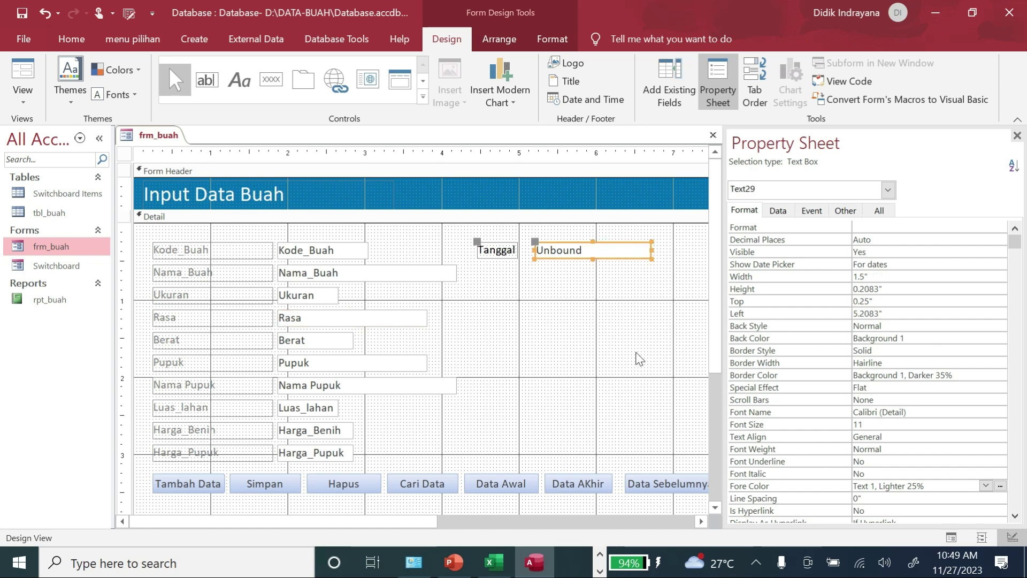
click(788, 214)
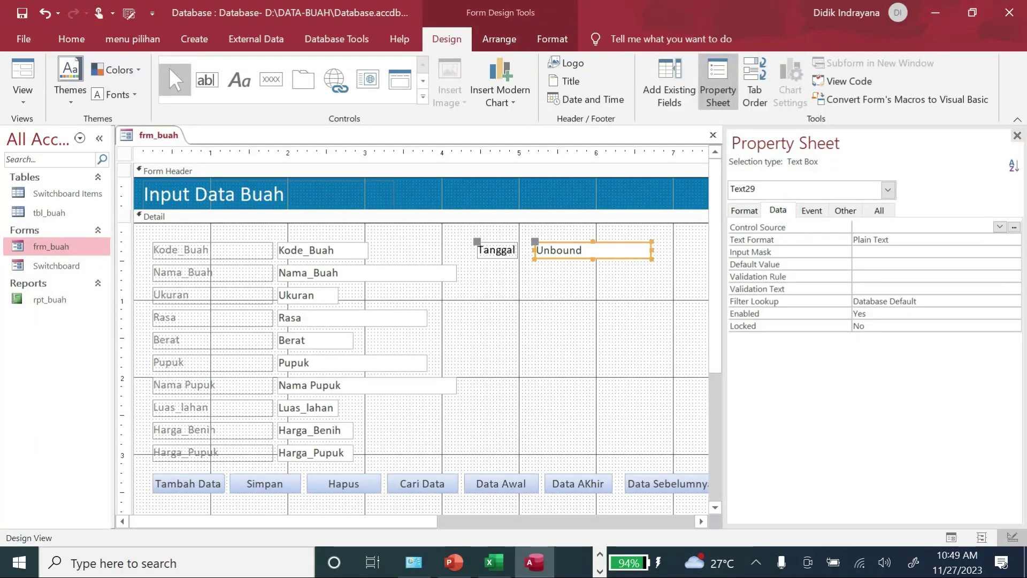
click(1000, 227)
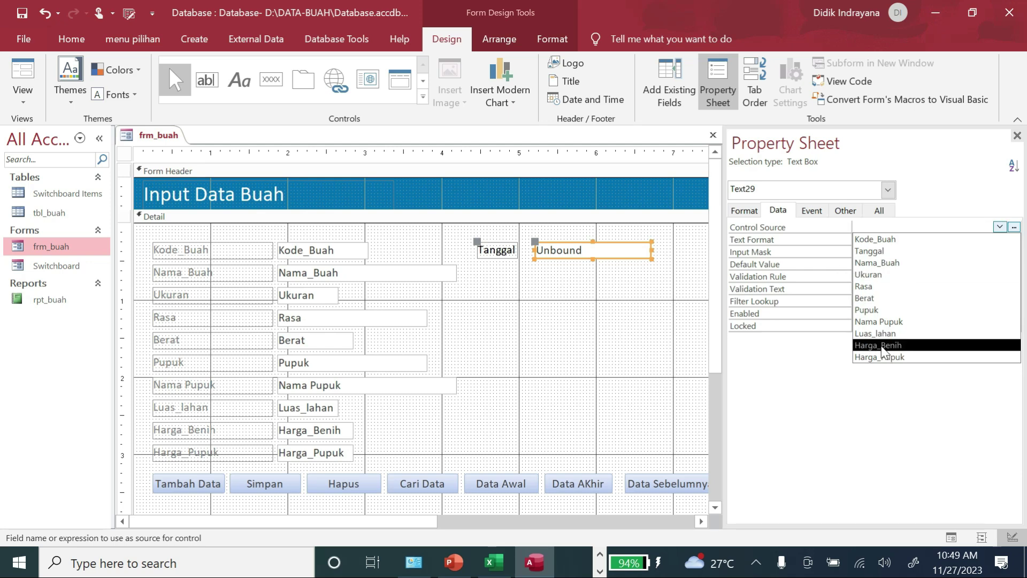
click(869, 250)
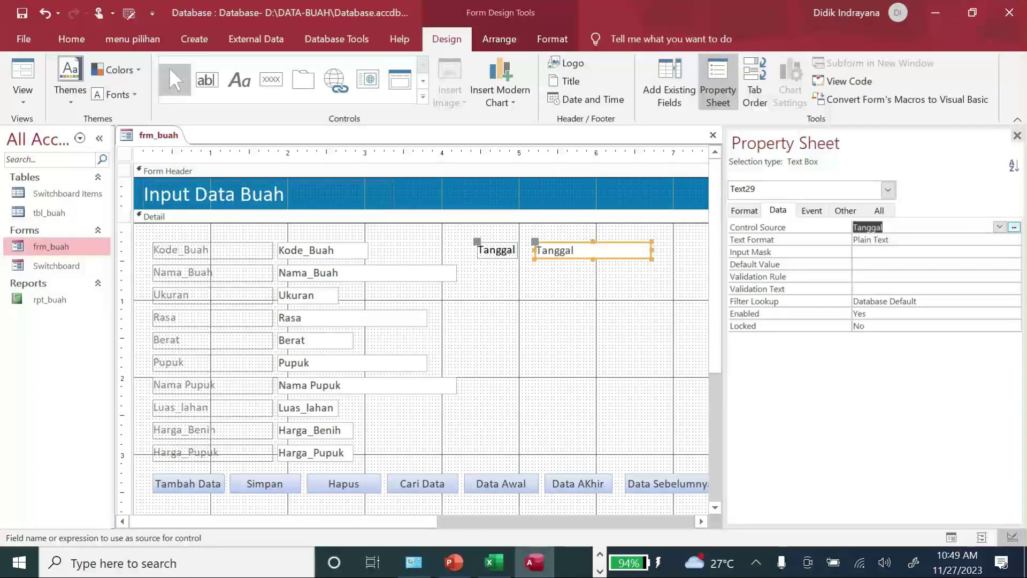
click(605, 354)
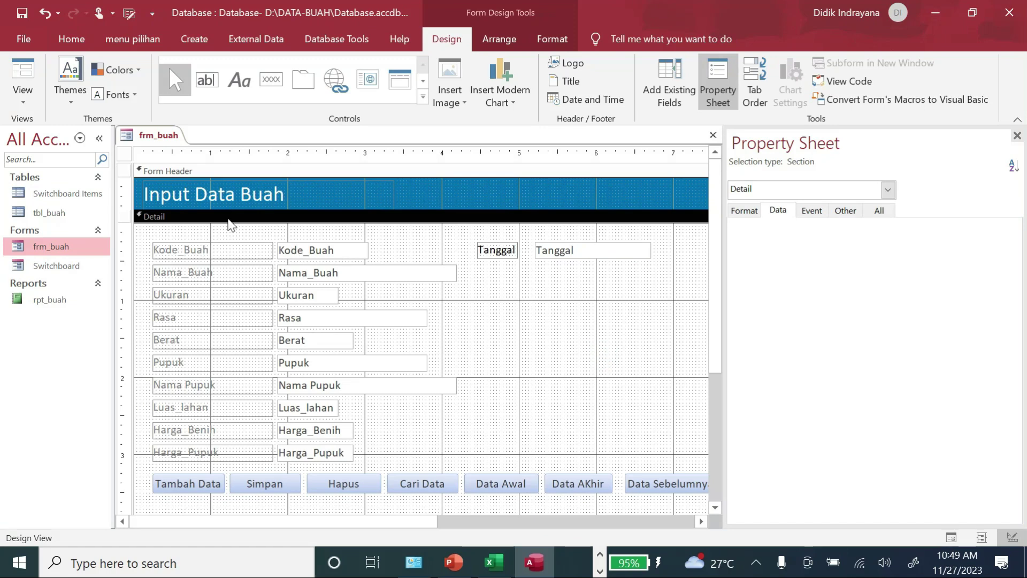
click(603, 251)
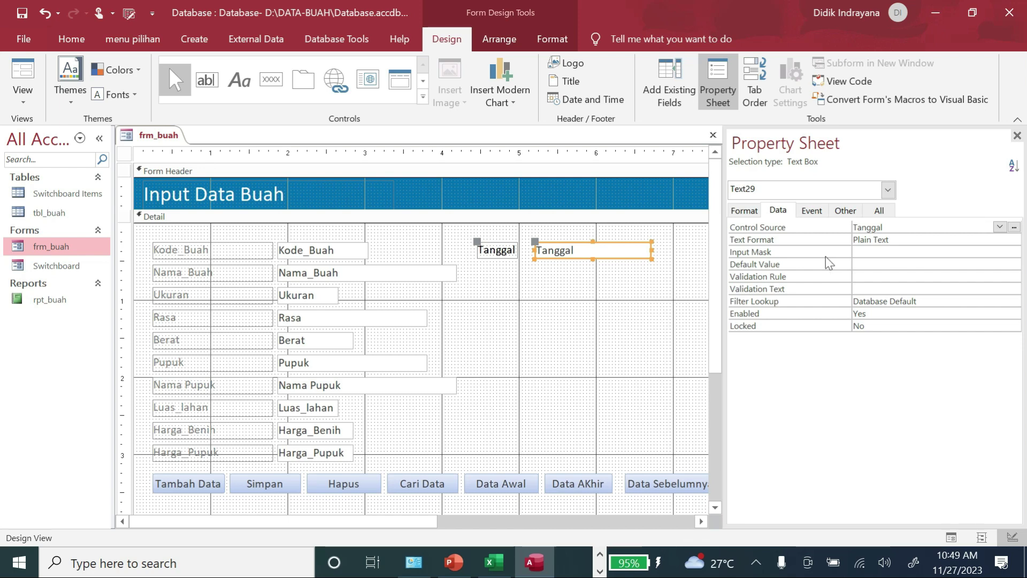
click(781, 210)
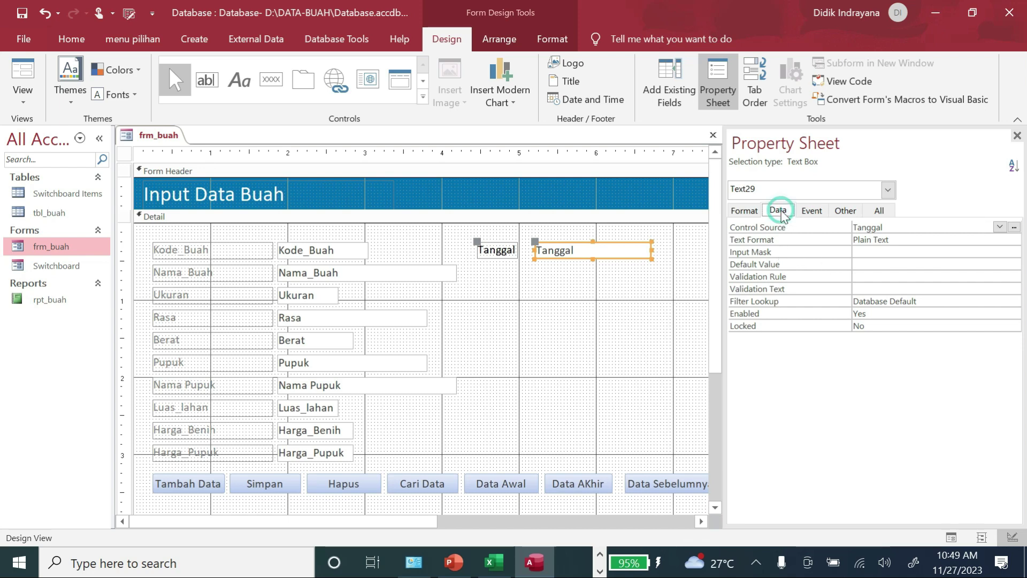
click(999, 226)
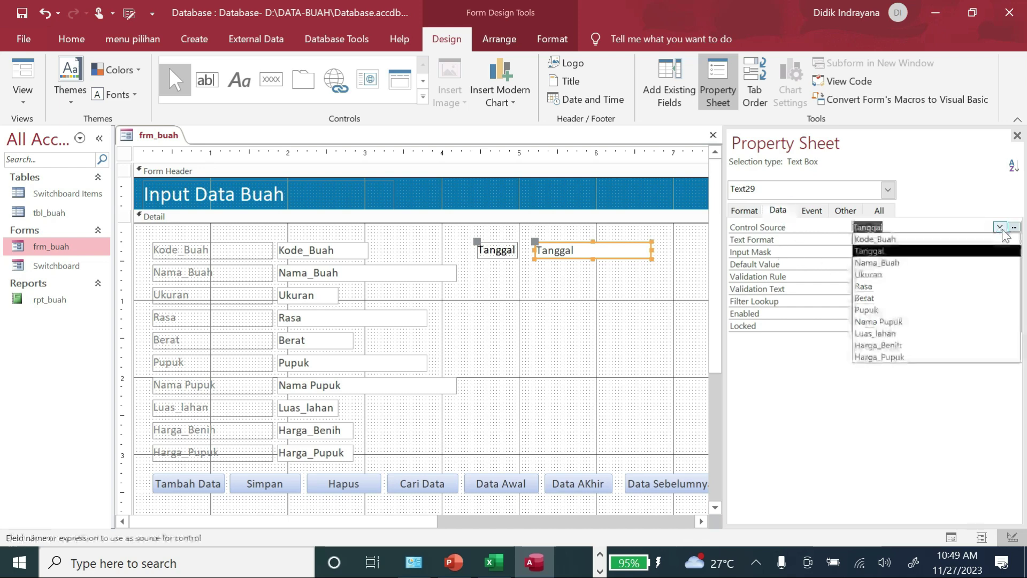
click(618, 398)
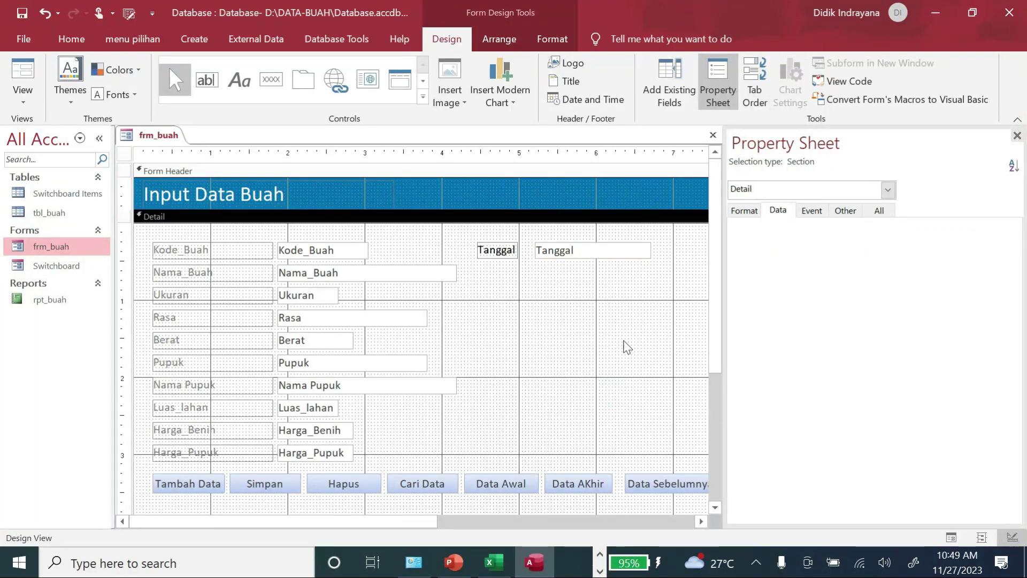
Close frm_buah with its design changes saved, and reopen it in Form View.
click(713, 135)
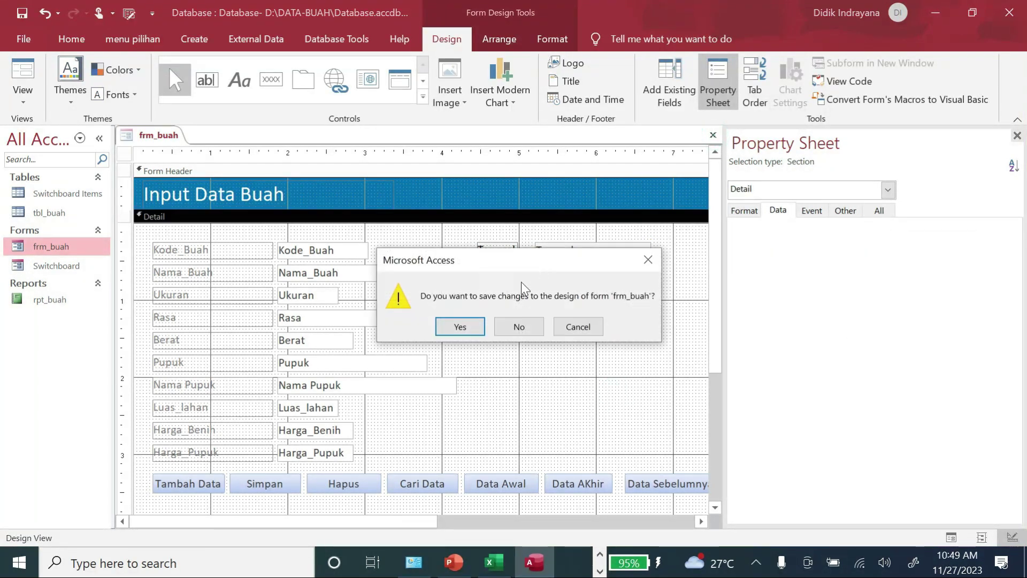
click(459, 329)
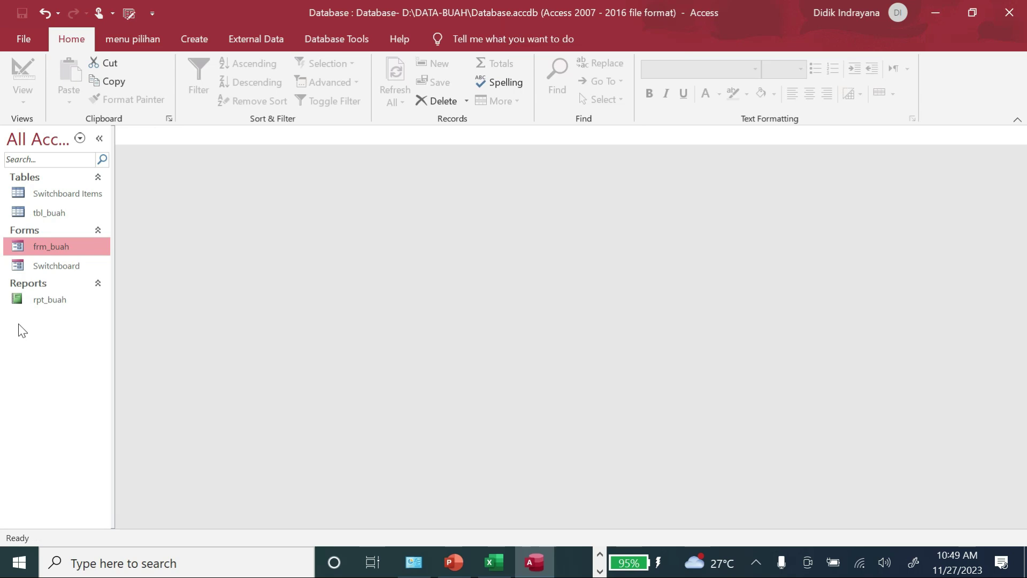
double_click(74, 246)
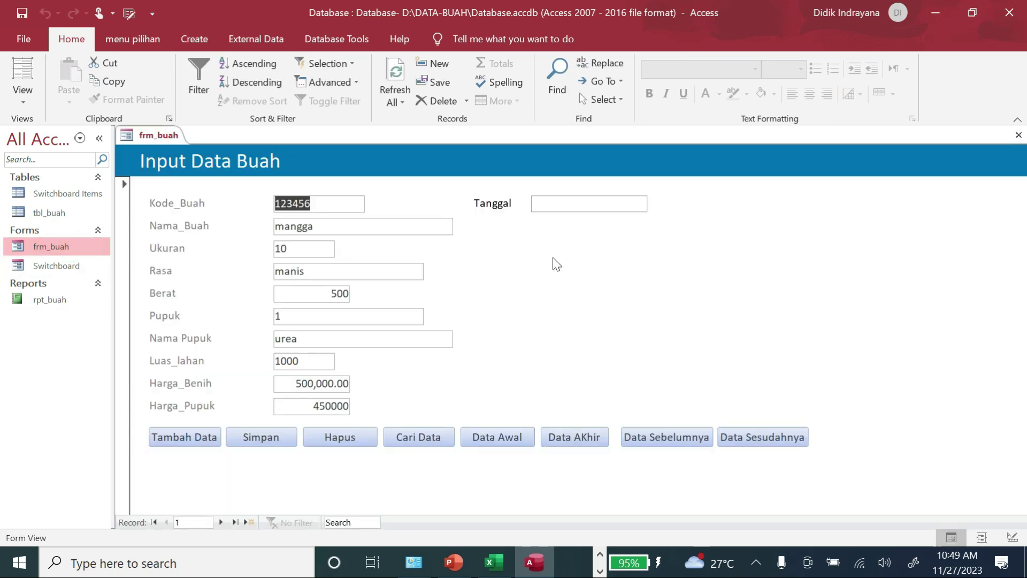
Set the Tanggal date of the mangga record to 11/25/2023 using the date picker.
click(583, 203)
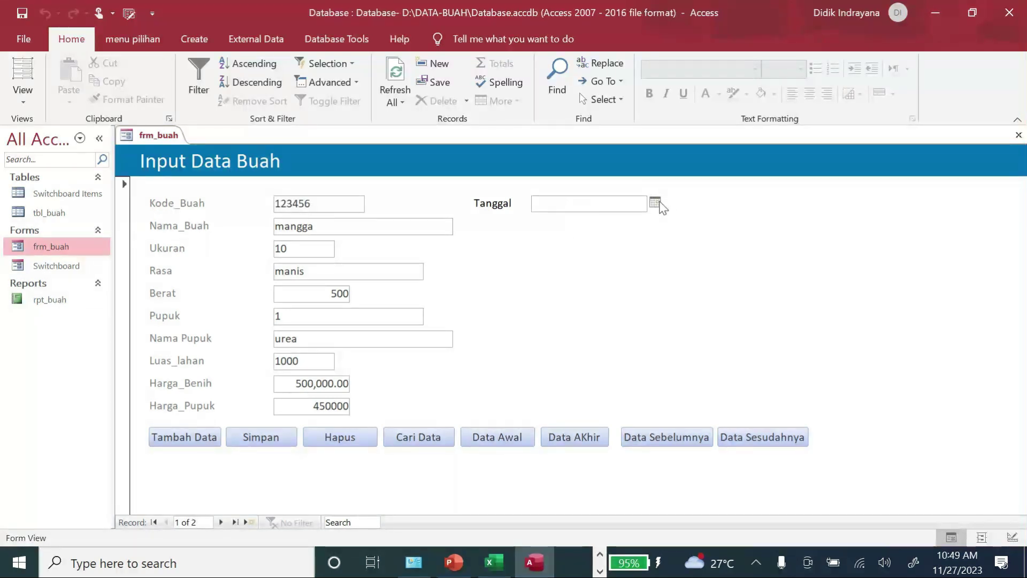
click(655, 202)
click(747, 272)
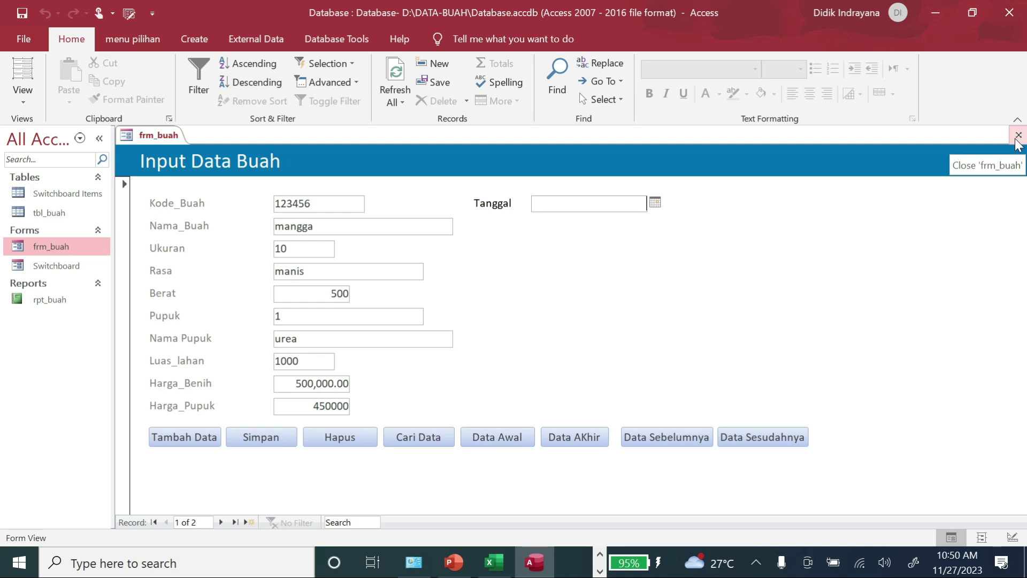
click(656, 202)
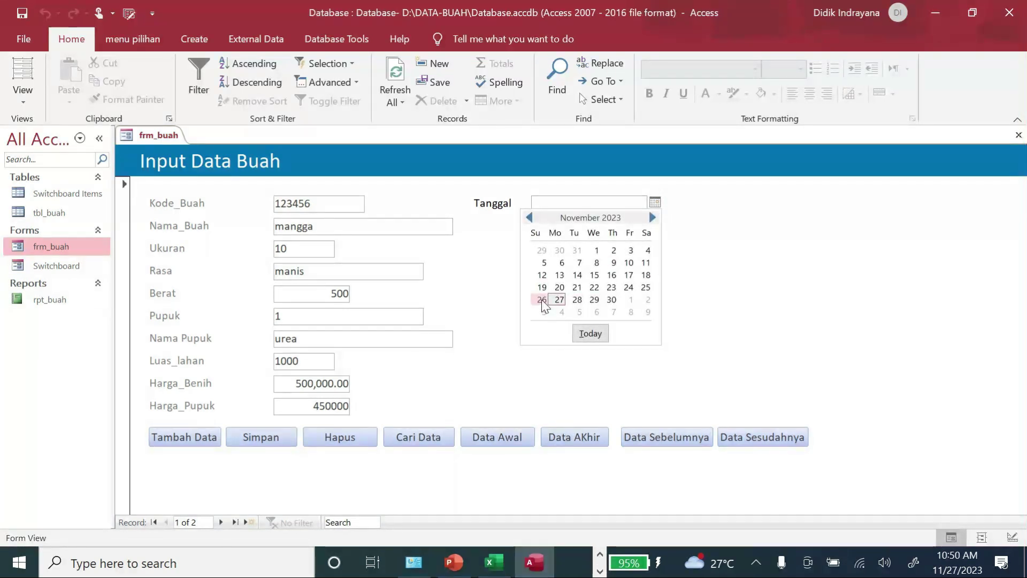
click(647, 288)
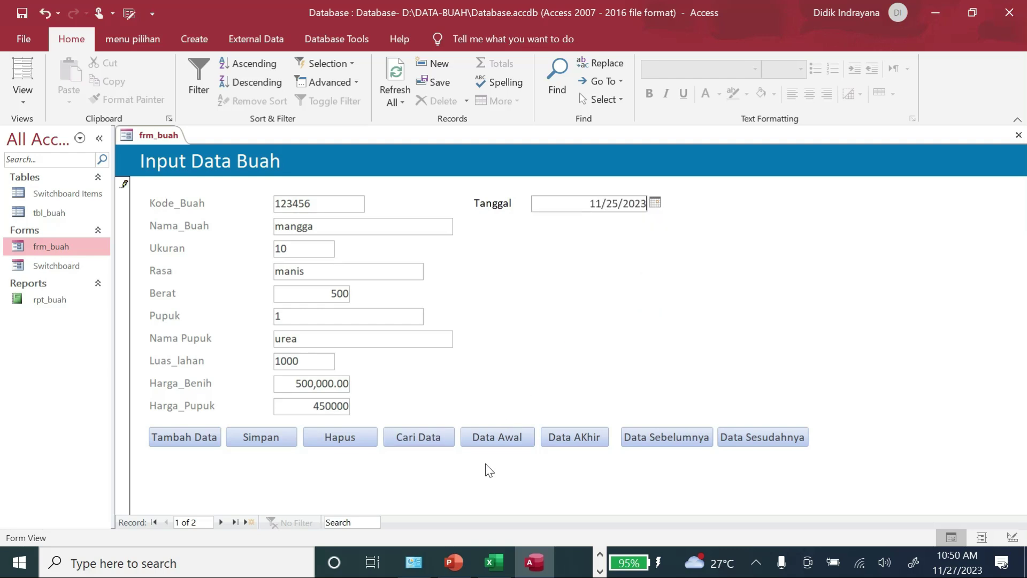
Go to the sirsak record and set its Tanggal date to 11/27/2023.
click(770, 445)
click(605, 201)
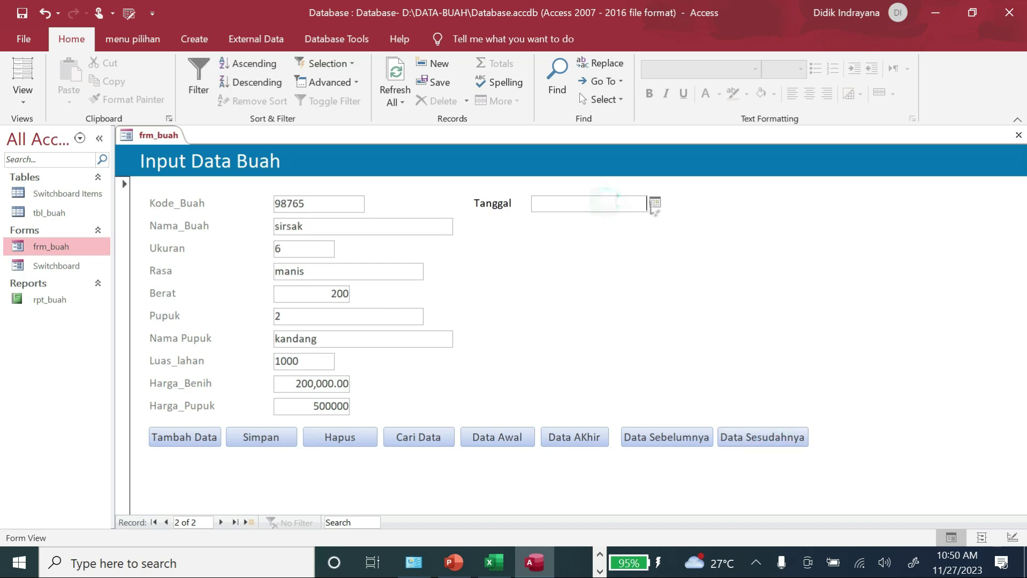
click(653, 202)
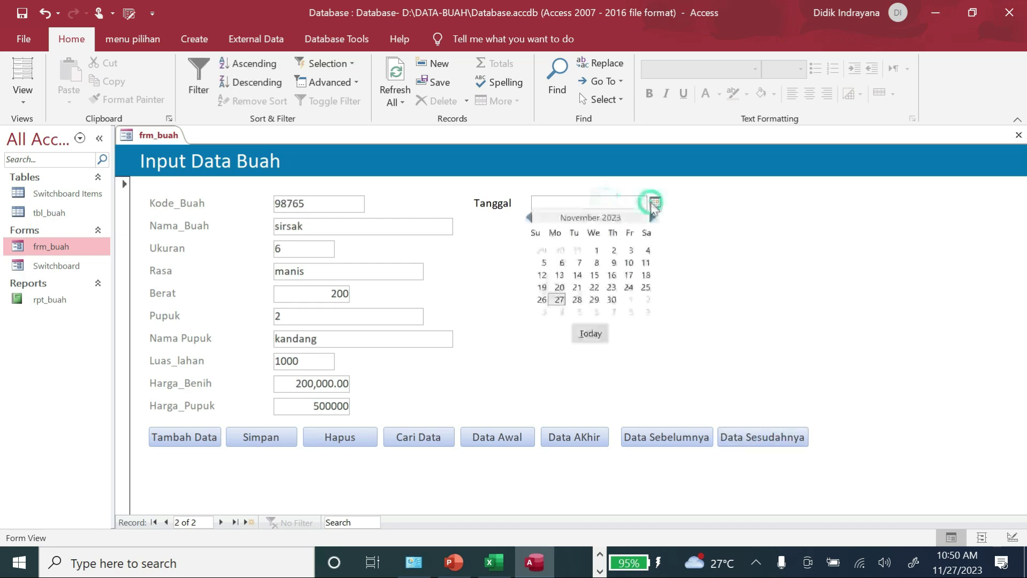
click(559, 298)
Check the entered Tanggal dates in frm_buah and in the tbl_buah datasheet, closing each one.
click(675, 439)
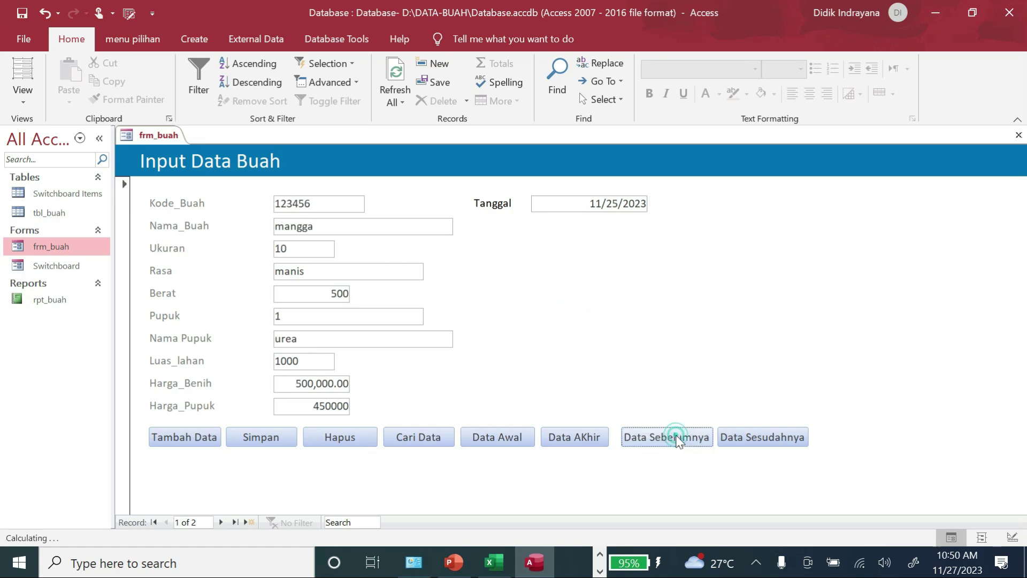
click(653, 434)
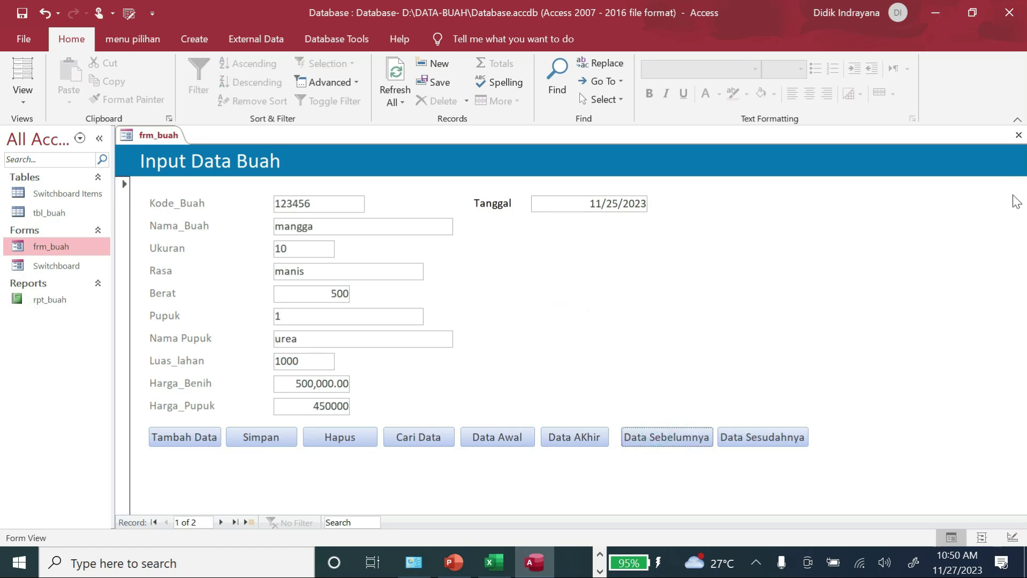
click(1018, 140)
double_click(59, 211)
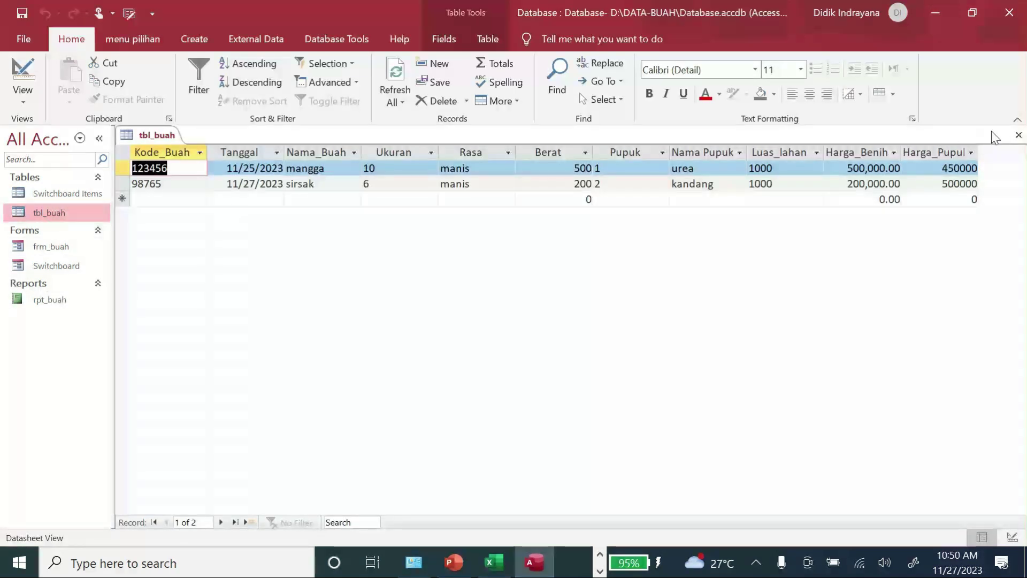
click(1018, 136)
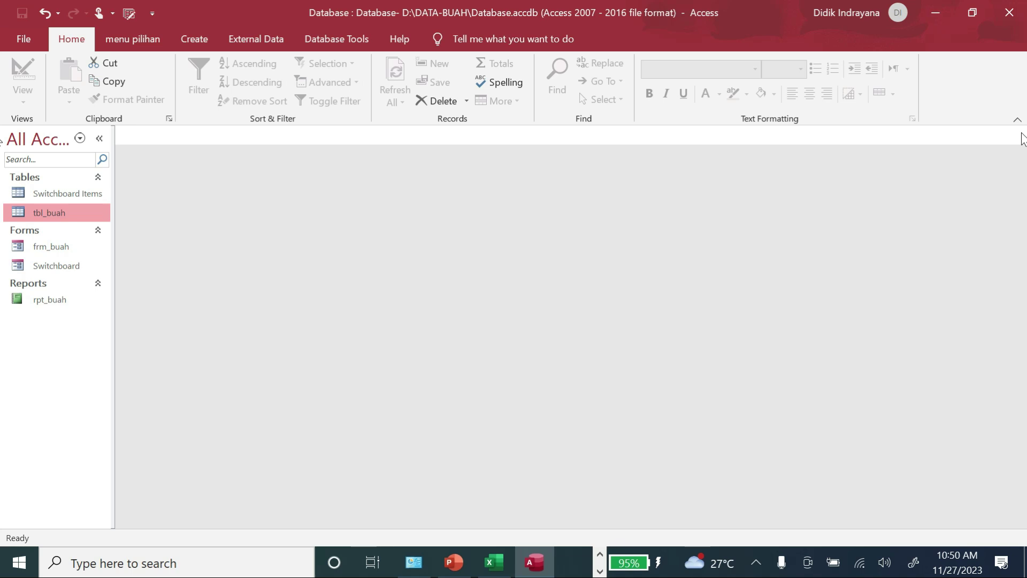
Create a new query in Design View with the tbl_buah table added.
click(208, 42)
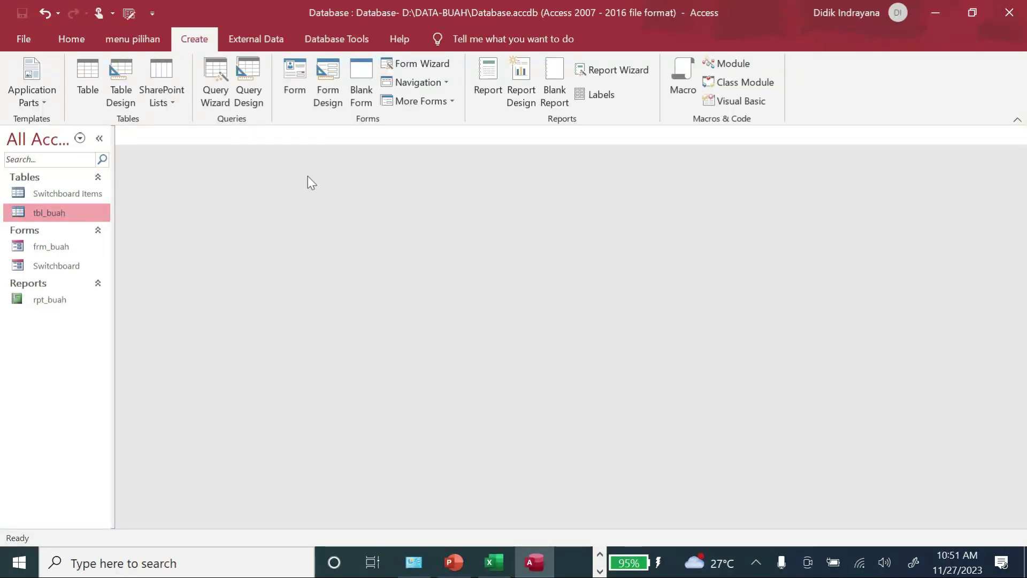
click(250, 75)
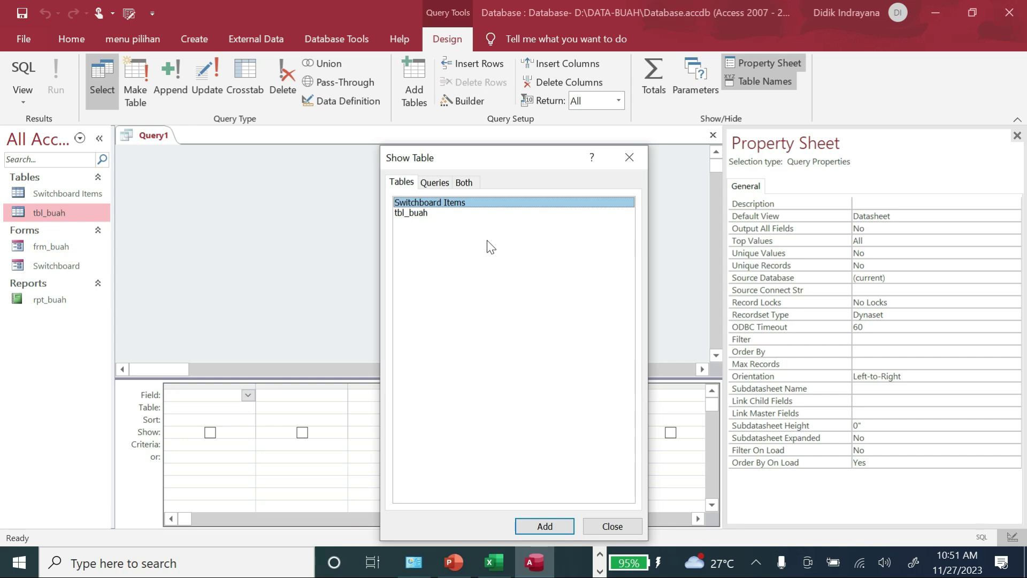
double_click(416, 214)
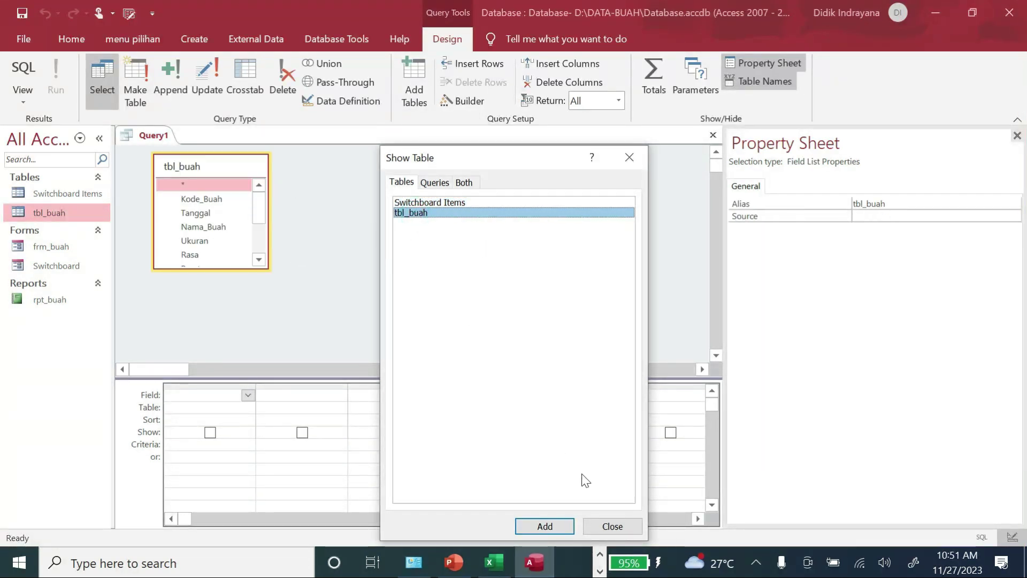
click(615, 527)
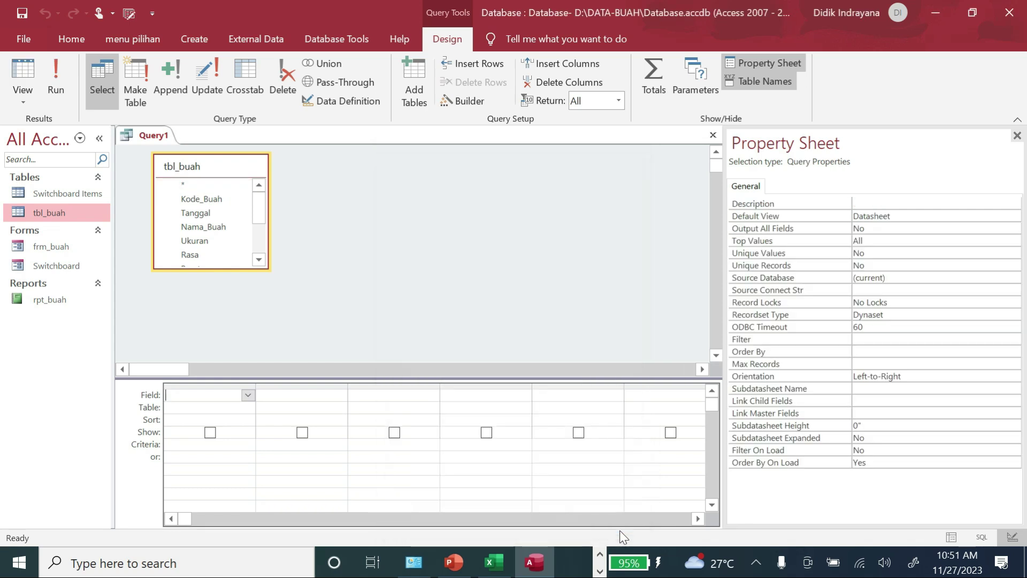
Close the Property Sheet and add all tbl_buah fields from Kode_Buah through Harga_Pupuk to the query design grid.
click(203, 199)
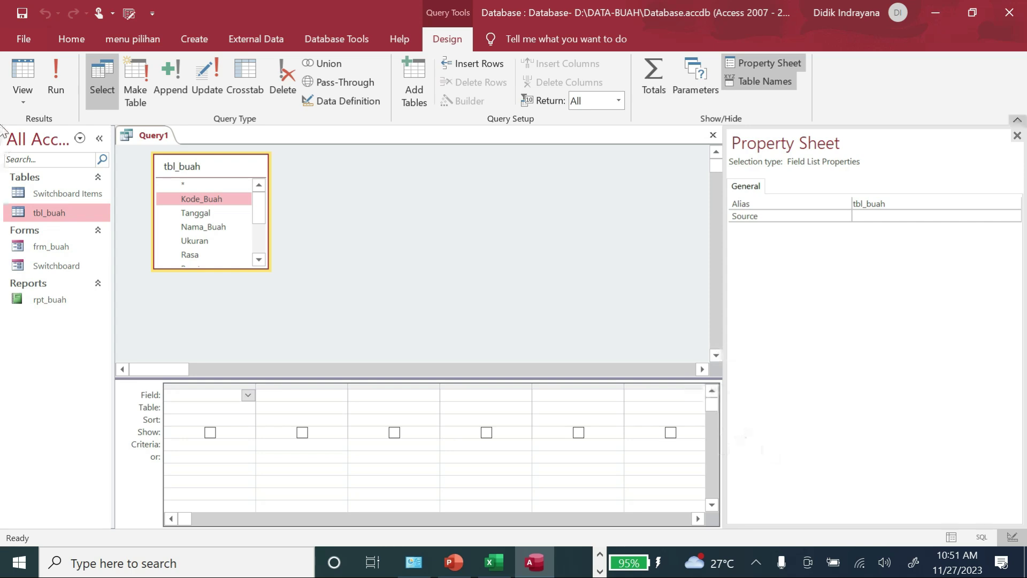
click(1017, 136)
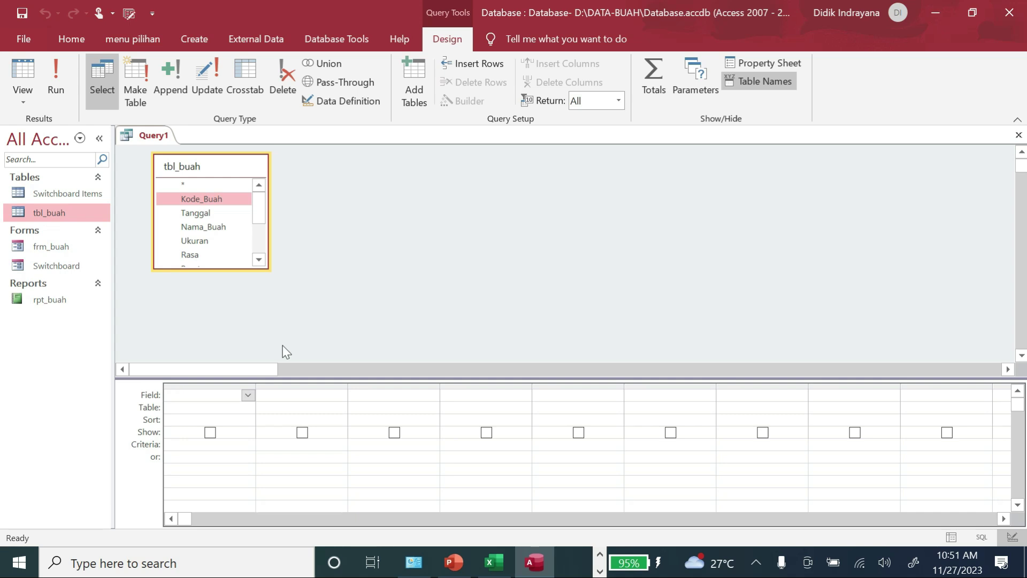
drag(262, 210, 259, 258)
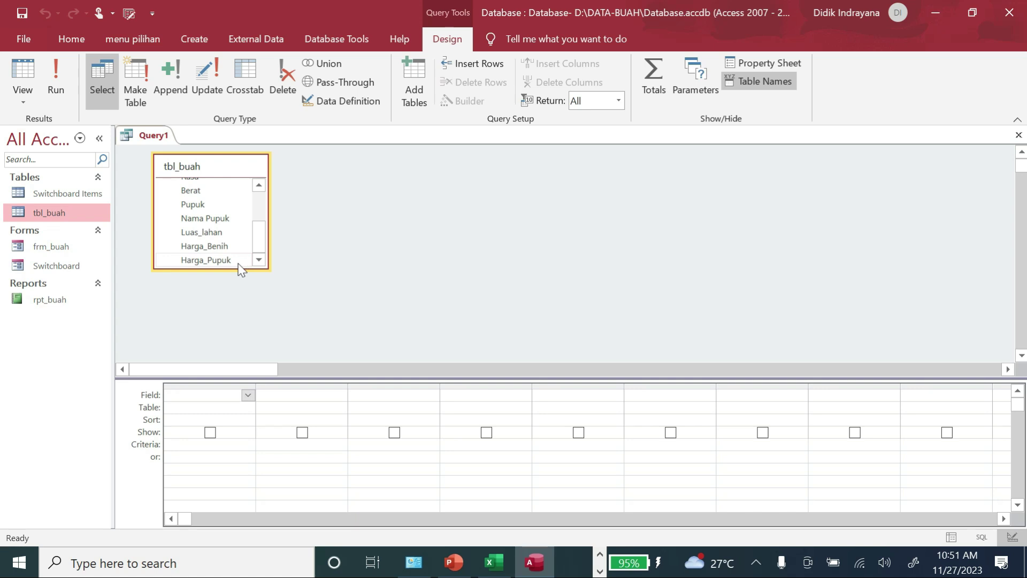
shift+click(237, 260)
drag(235, 251, 214, 399)
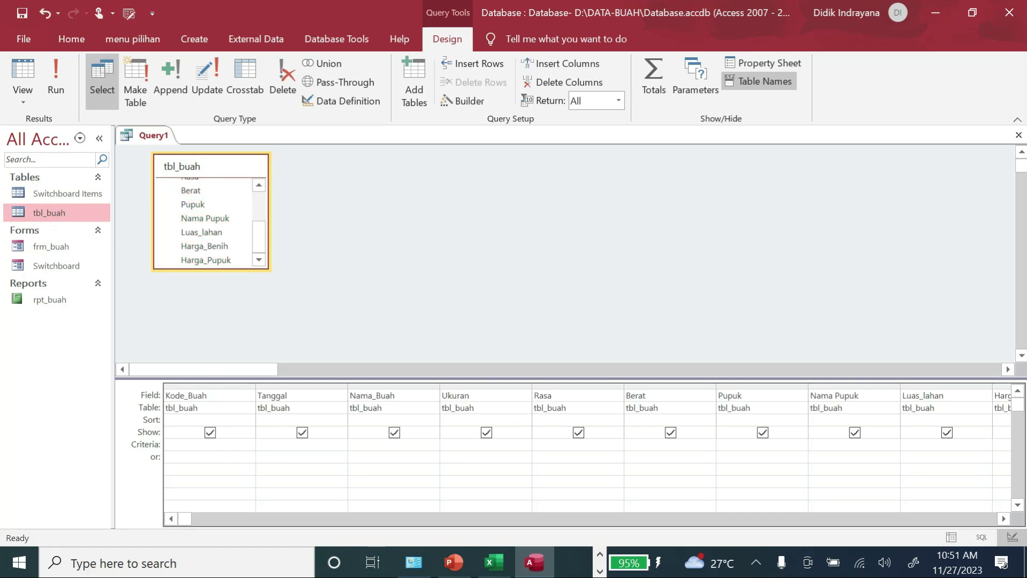
Close the new query and save it under the name qry_seleksi_tanggal.
click(1019, 135)
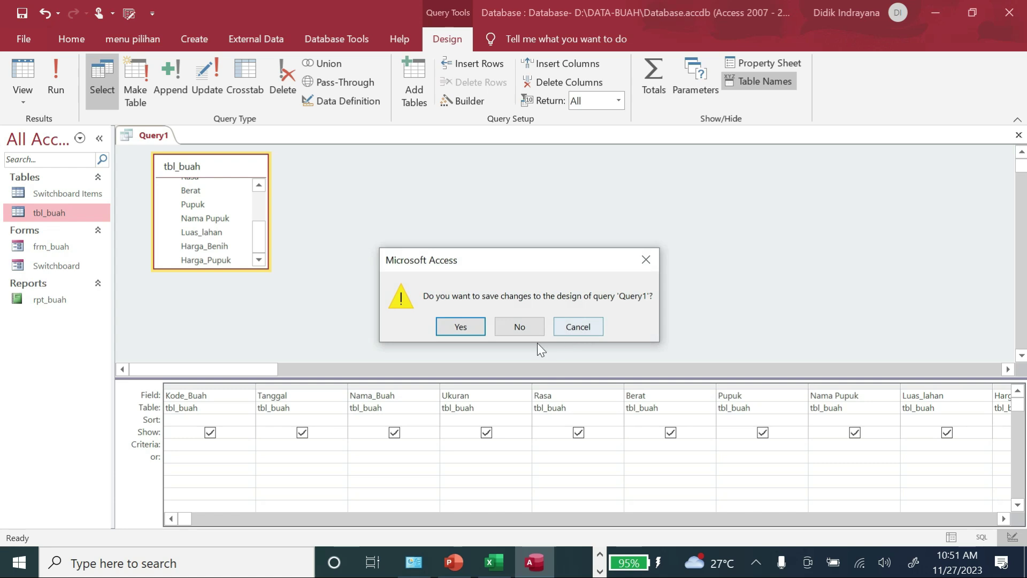
click(473, 326)
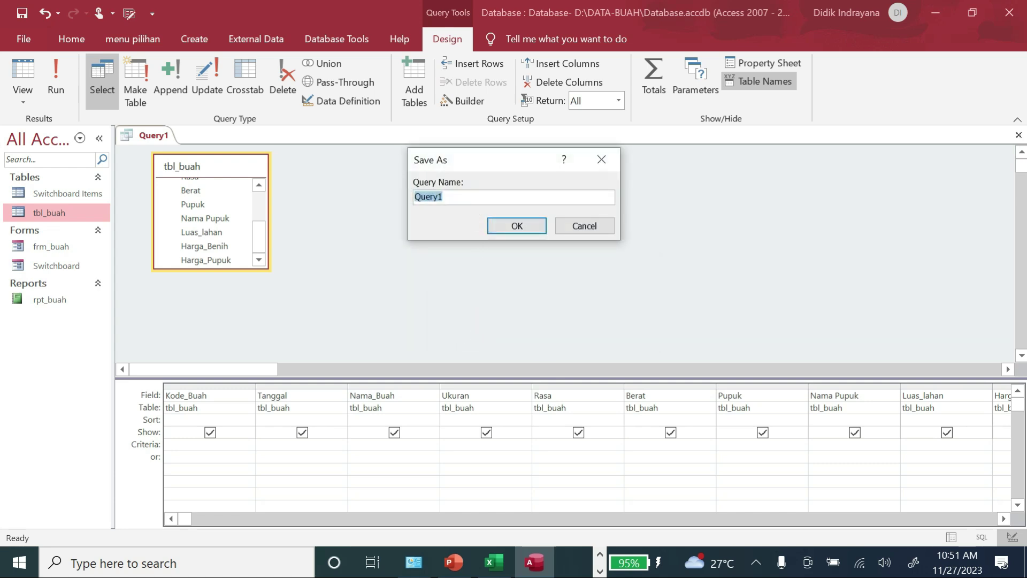
text(qr)
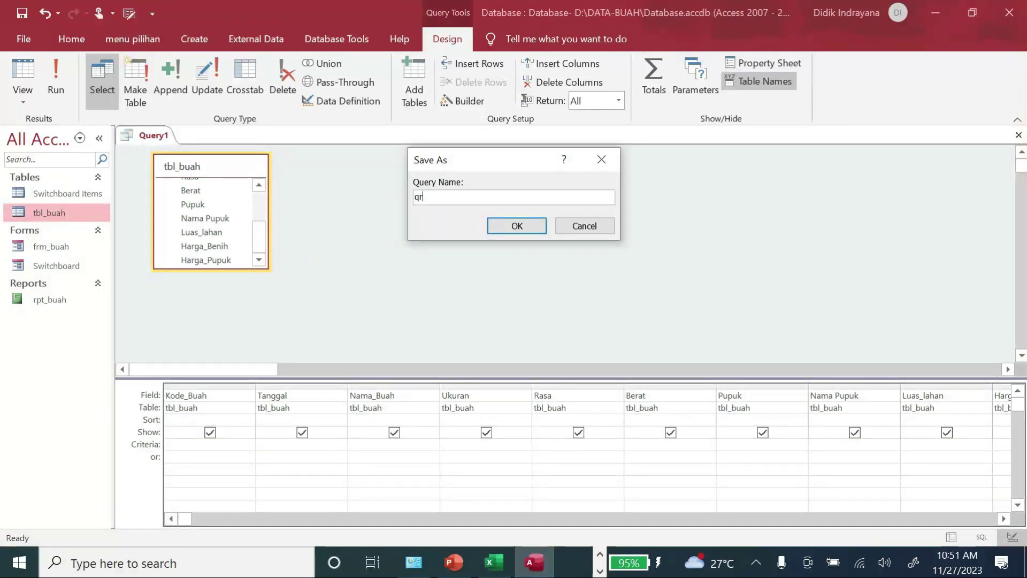
text(y_)
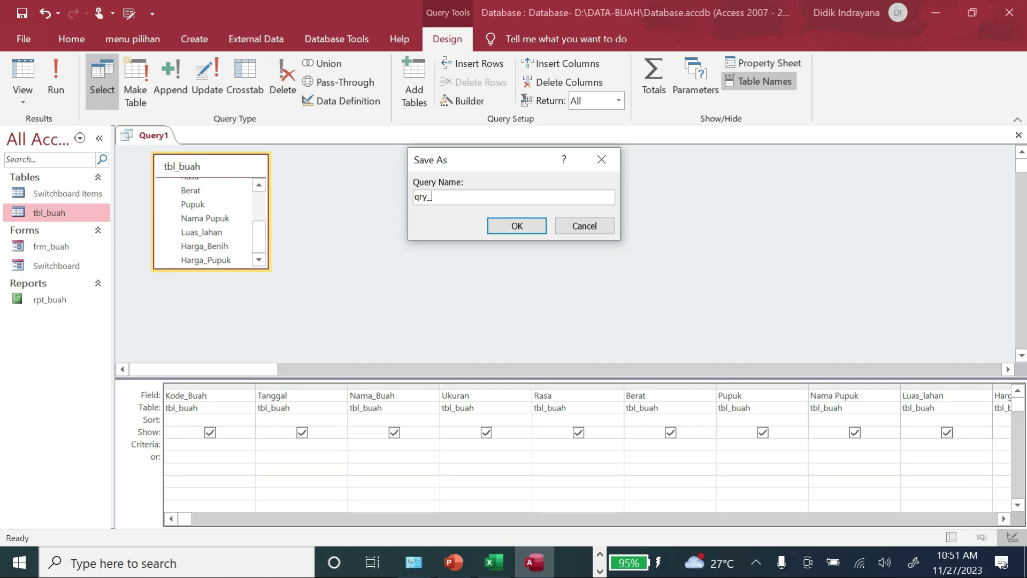
text(le)
key(BackSpace)
key(BackSpace)
text(selecti)
key(BackSpace)
key(BackSpace)
text(ksi_tangg)
click(515, 228)
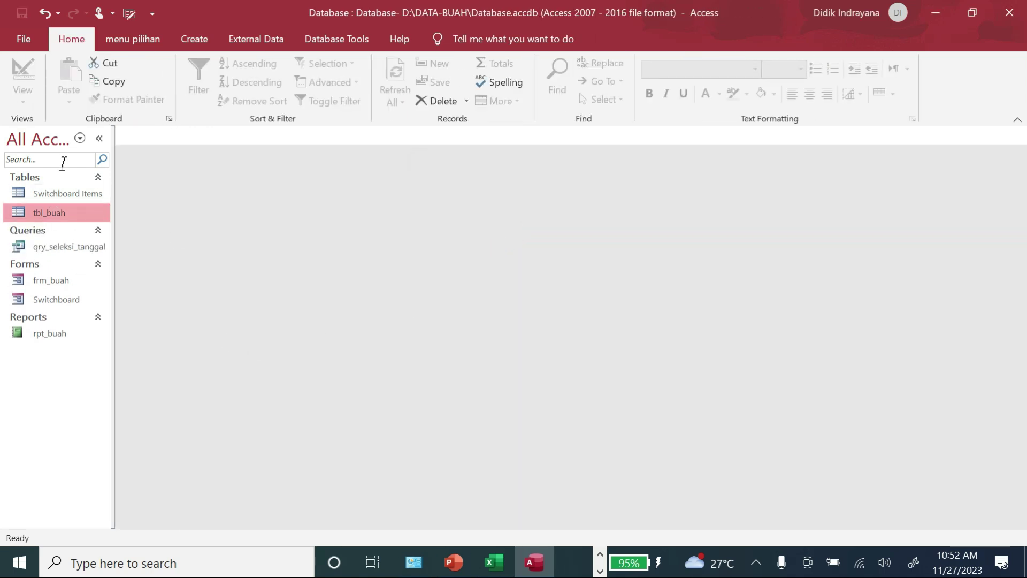
View the records of qry_seleksi_tanggal, then reopen the query in Design View at the Criteria cell of the Tanggal field.
double_click(56, 250)
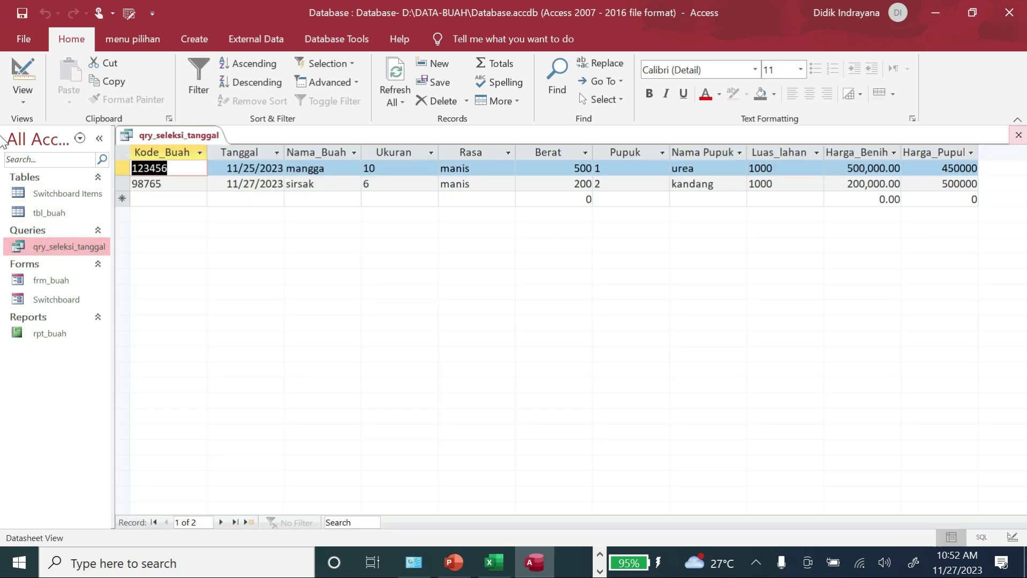
click(1019, 135)
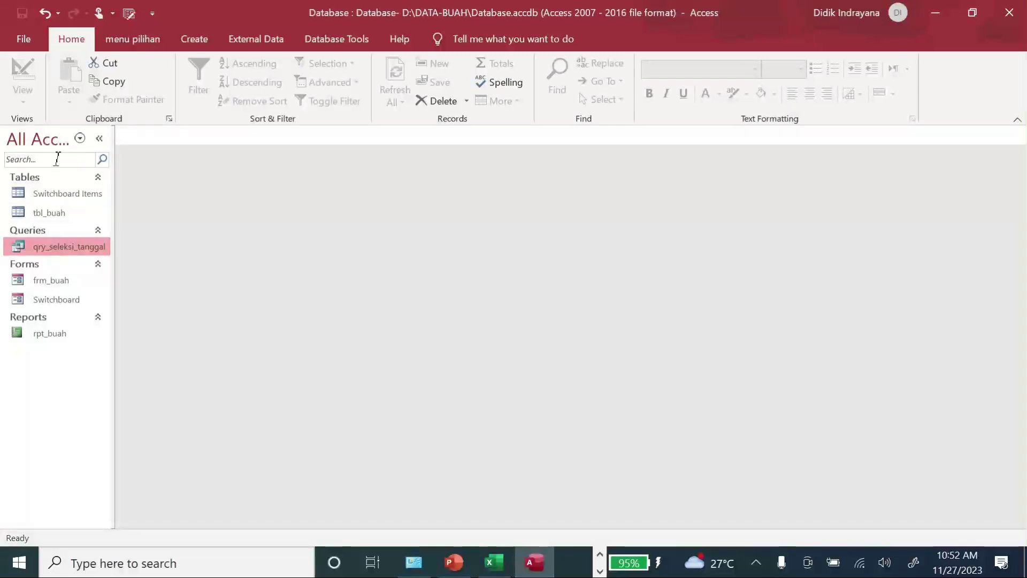
right_click(59, 255)
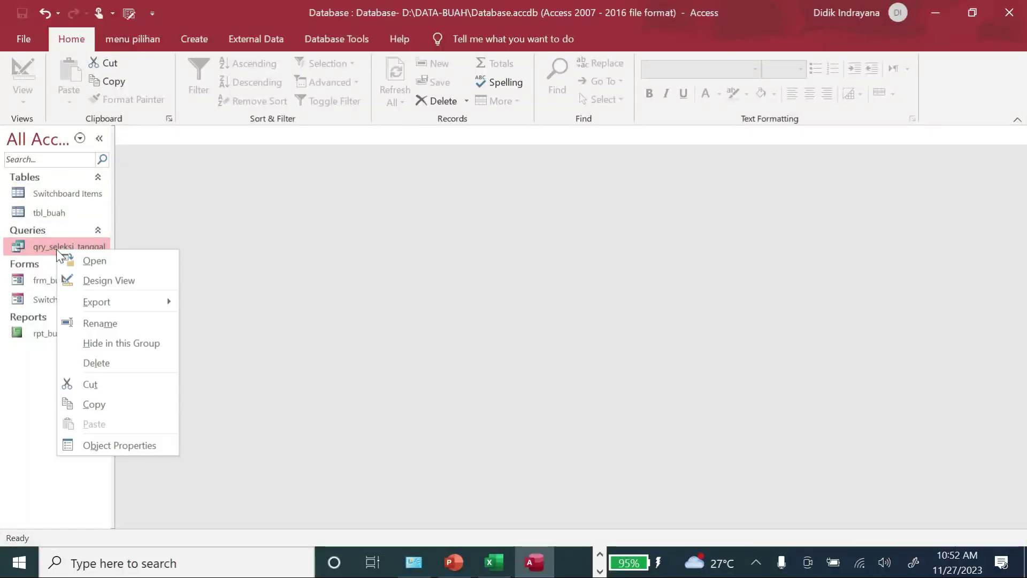
click(116, 280)
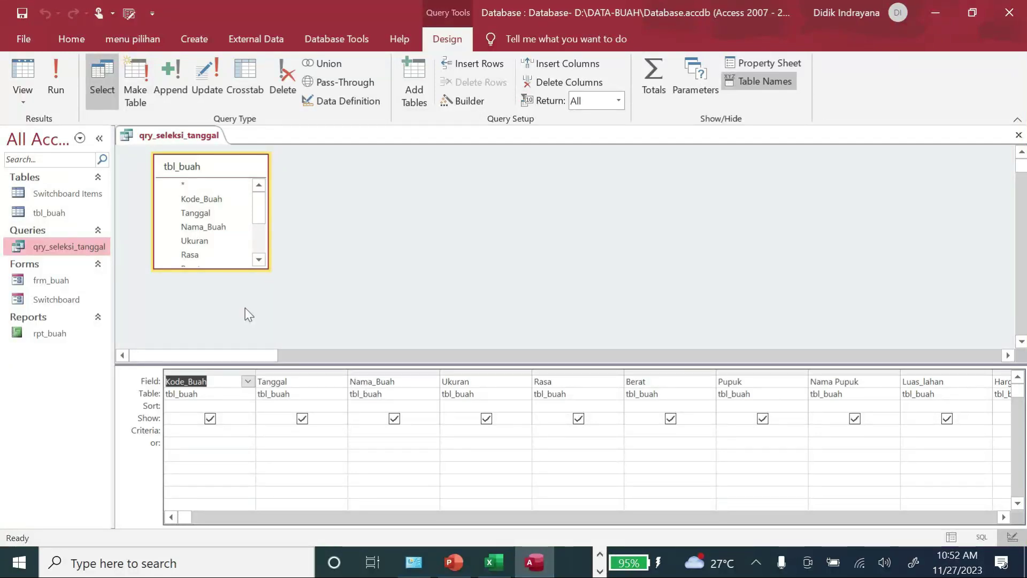
click(281, 432)
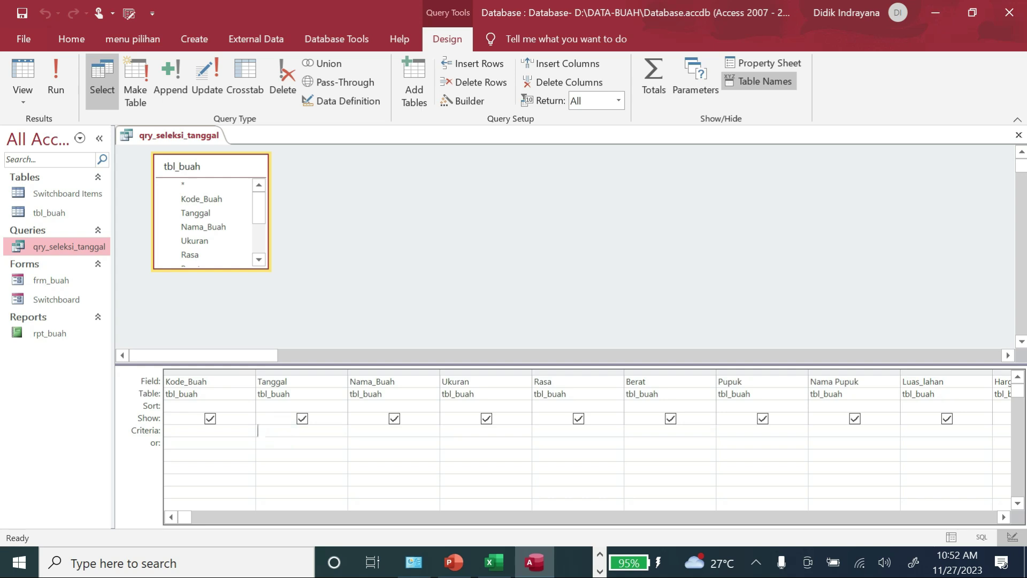
Switch to Notepad by searching for notepad in Windows and open a maximized blank document.
click(185, 564)
text(notepad)
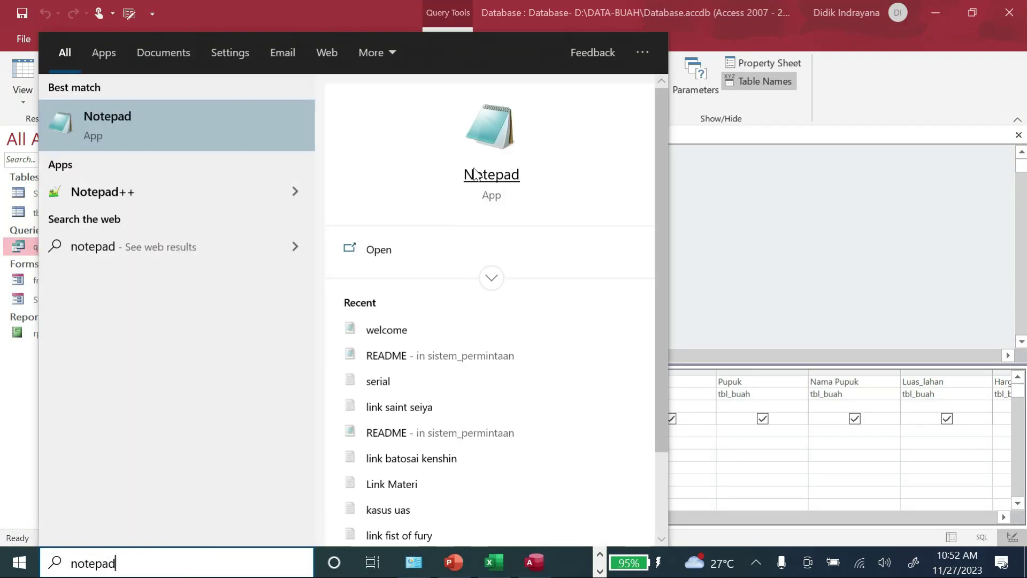
click(475, 174)
click(844, 236)
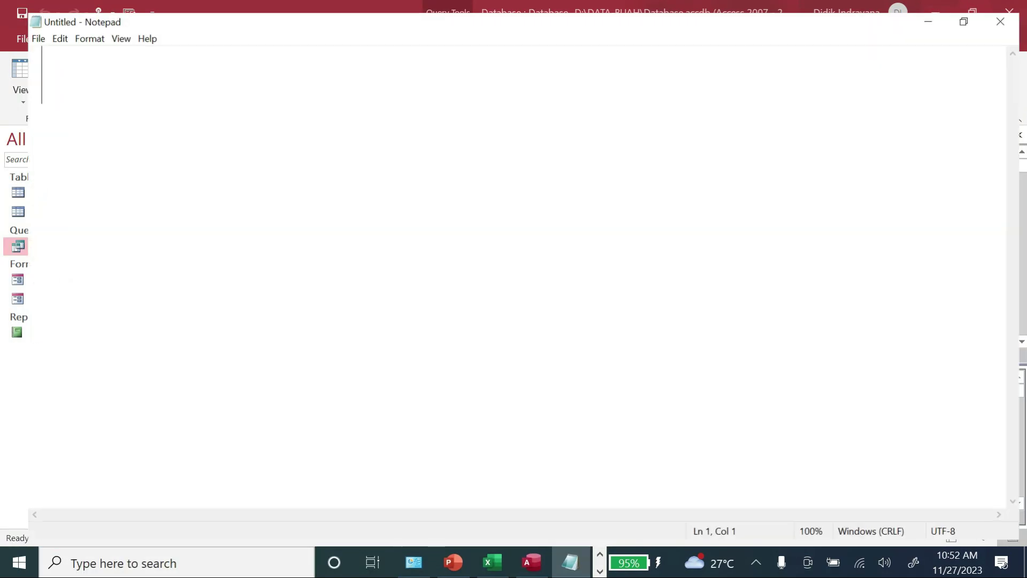
Write between [""] as the start of the date criteria expression, with the text cursor placed inside the quotes.
text(bet)
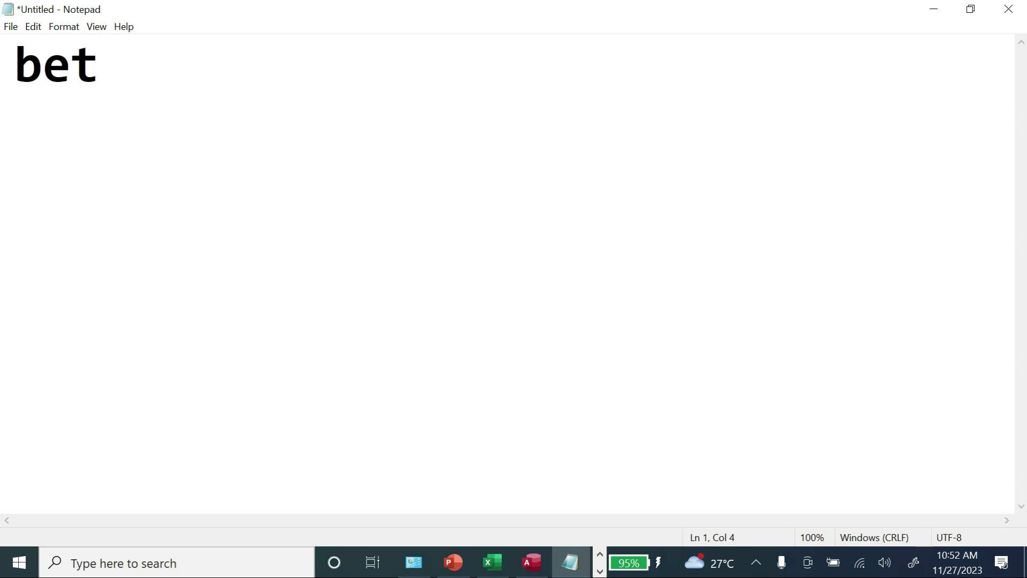
text(ween )
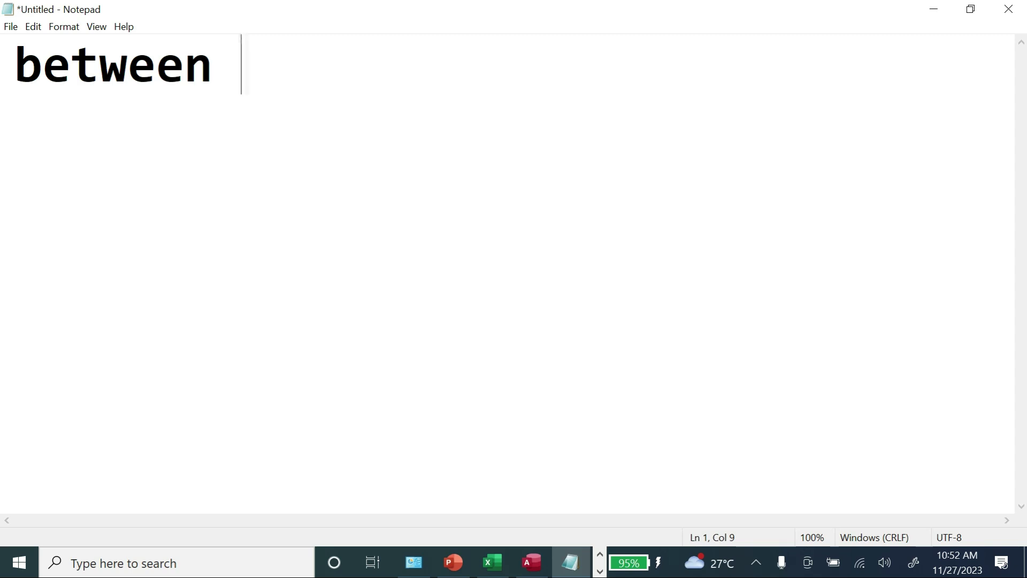
text([])
key(Left)
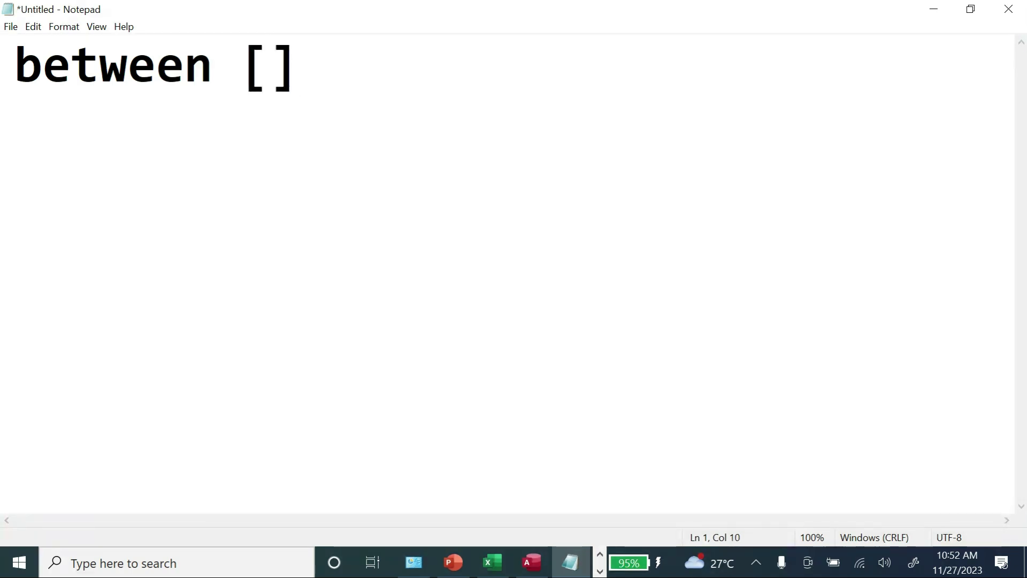
text("")
key(Left)
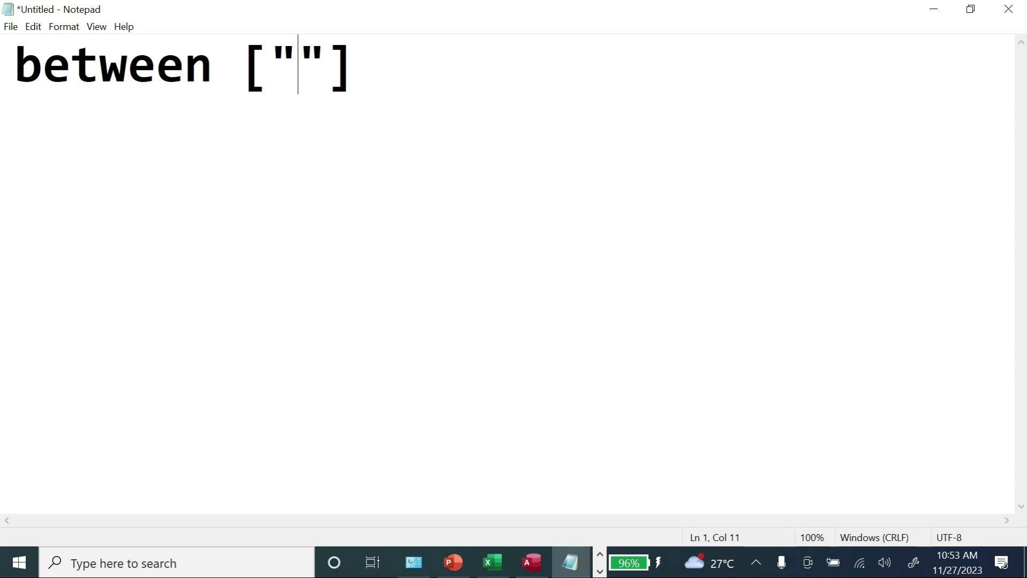
Enter the prompt text Masukkan Tgl Awal between the quotes of the first bracketed parameter.
text(Masukan)
key(BackSpace)
key(BackSpace)
text(kan Tang)
key(BackSpace)
key(BackSpace)
key(BackSpace)
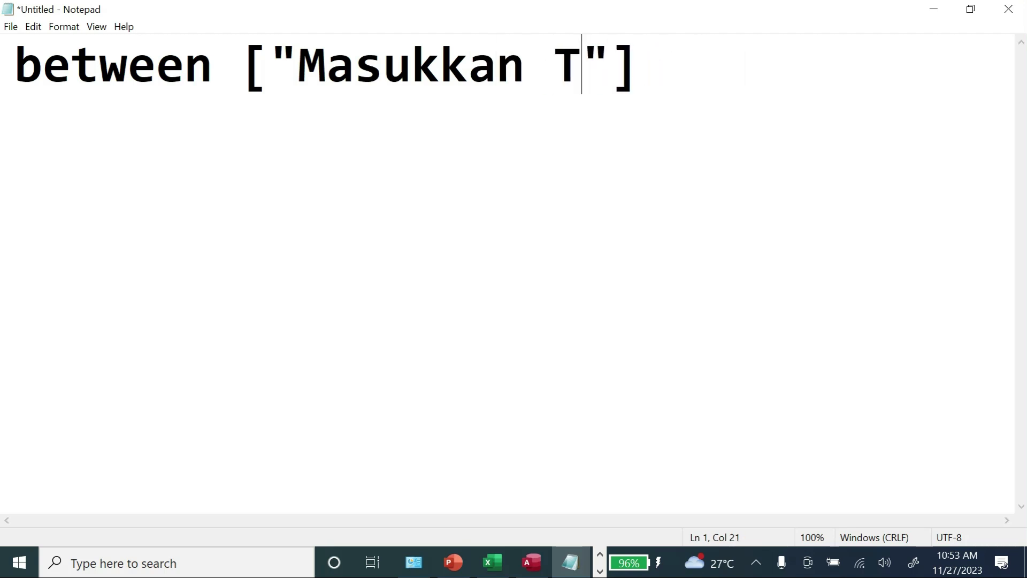
text(gl )
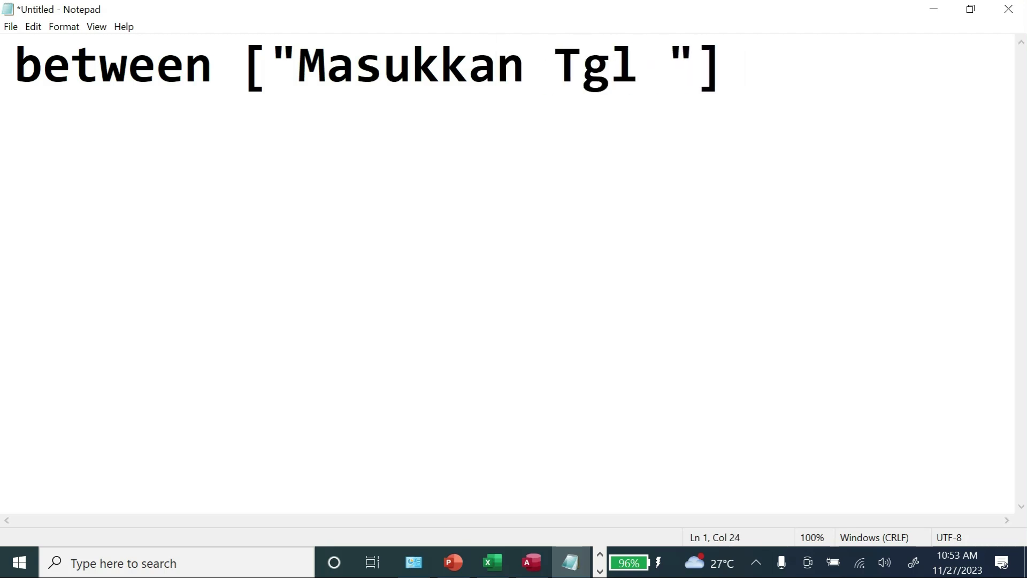
text(Awal)
key(Right)
key(Right)
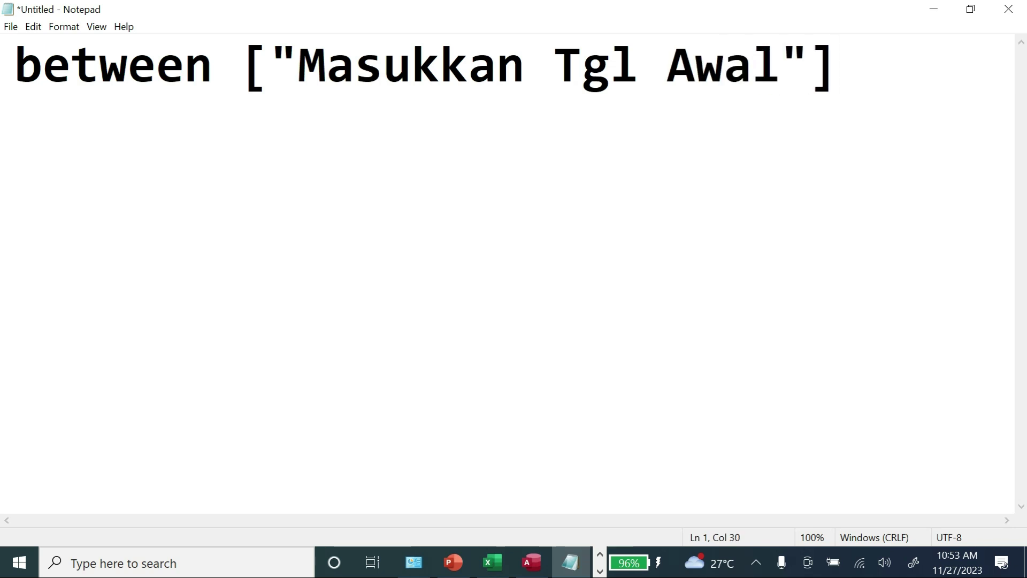
Append and["Tanggal Akhir"] directly after the first bracketed parameter to complete the between expression.
text(and)
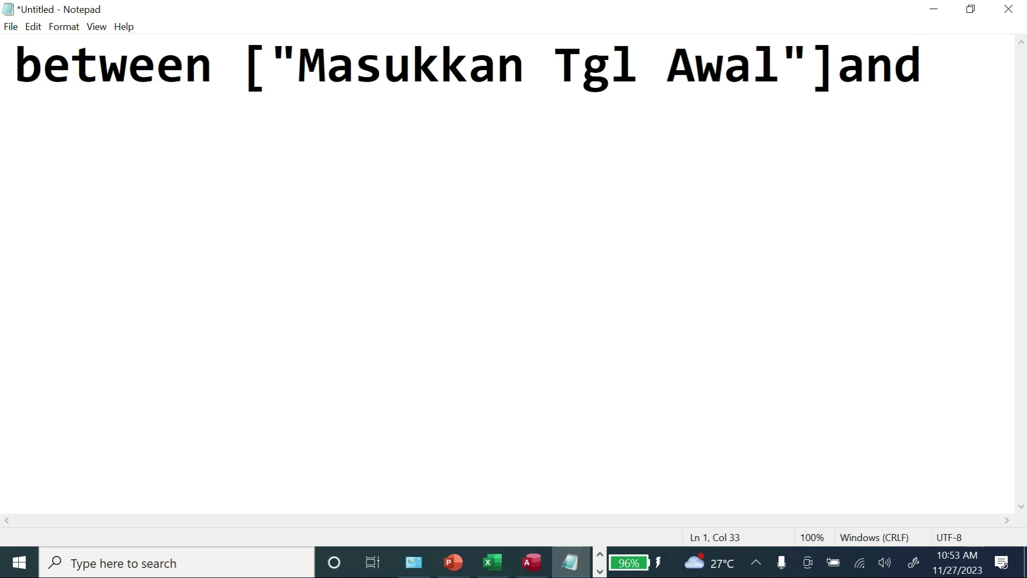
text([])
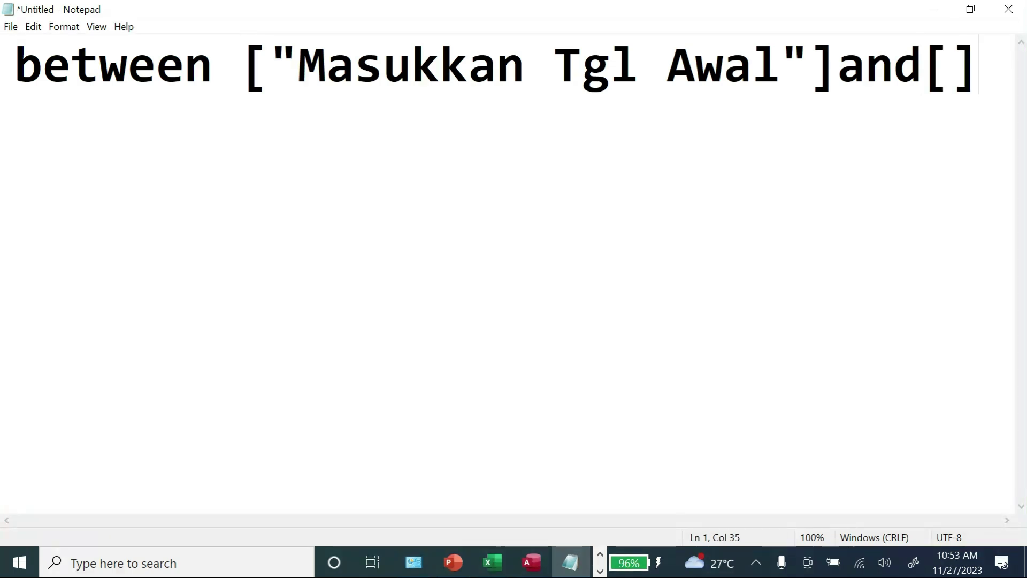
key(Left)
text("")
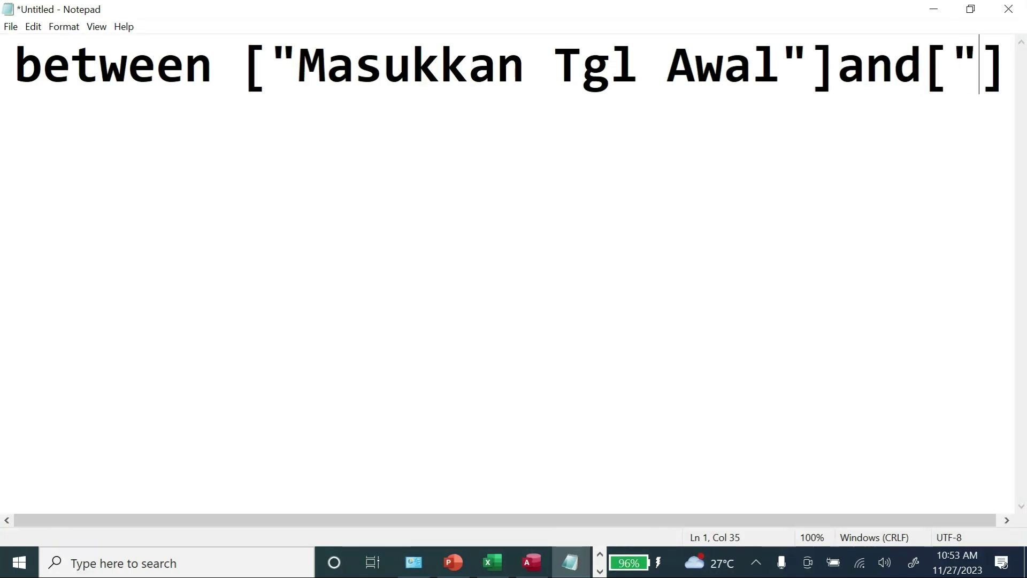
key(Left)
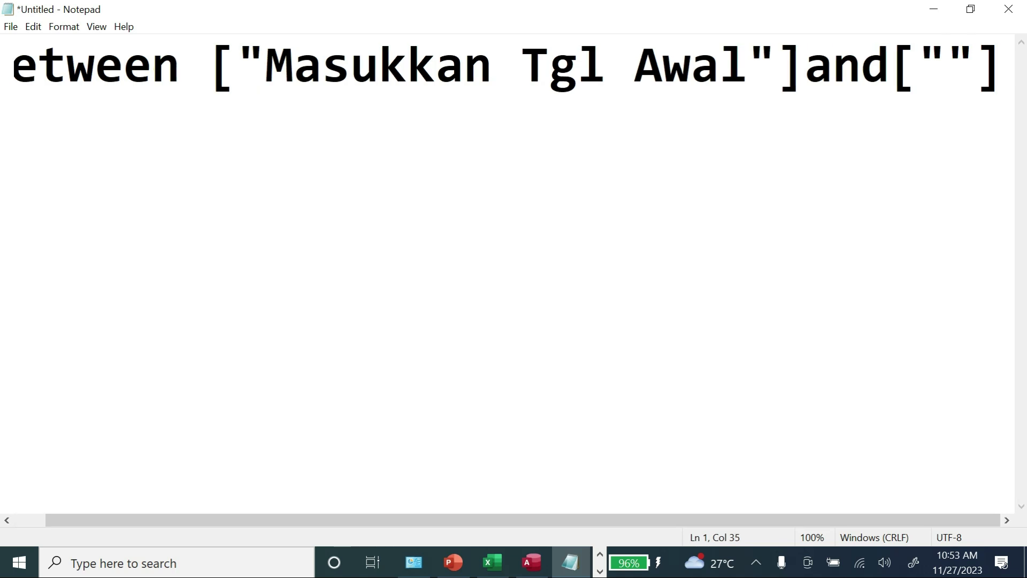
text(Tanggak)
key(BackSpace)
text(l Akhir)
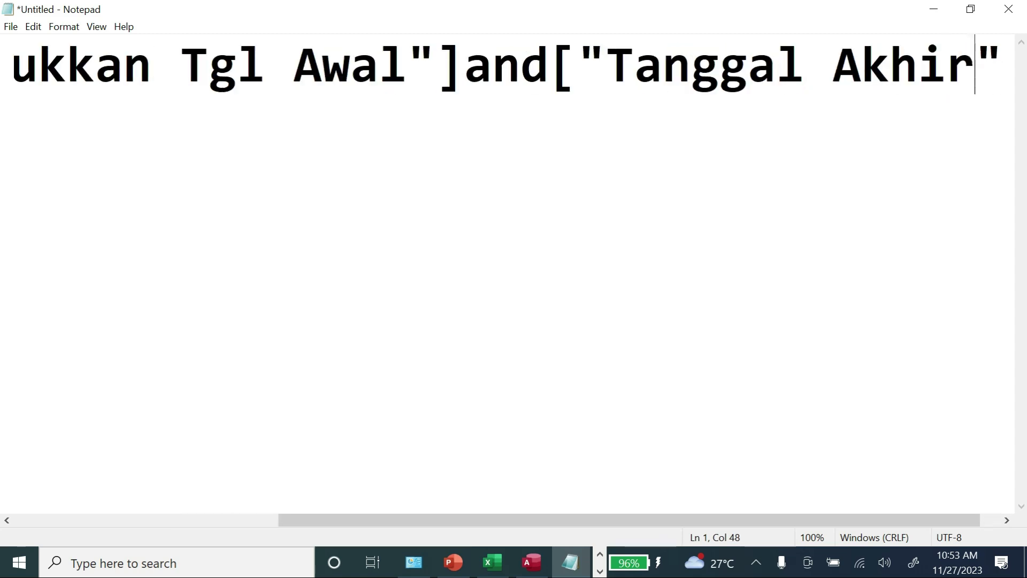
drag(458, 519, 531, 520)
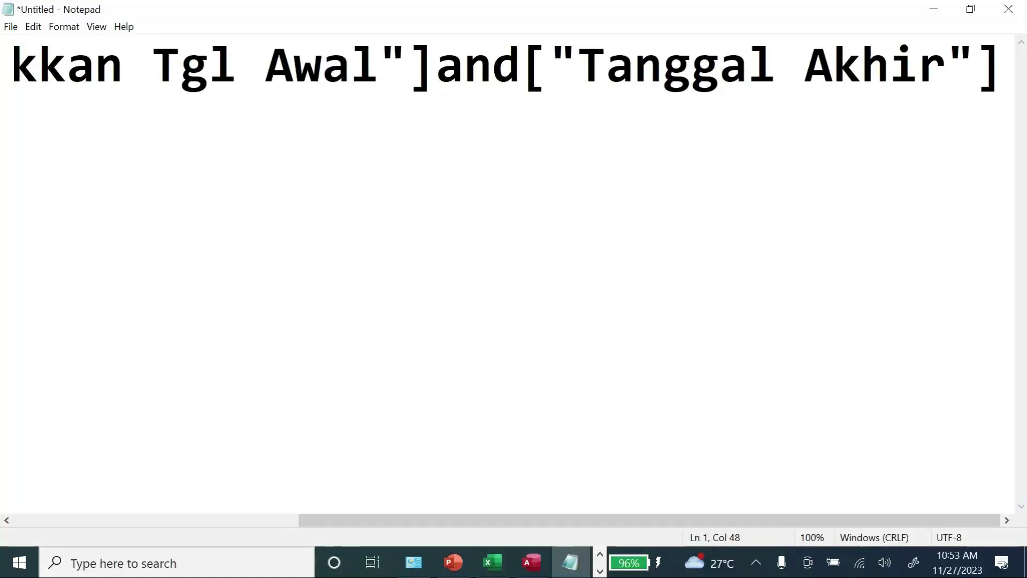
Add the words and and or on separate lines below the between expression, leaving one blank line above them.
drag(1004, 65, 691, 65)
click(572, 130)
click(73, 144)
key(End)
key(Return)
key(Return)
text(and)
key(Return)
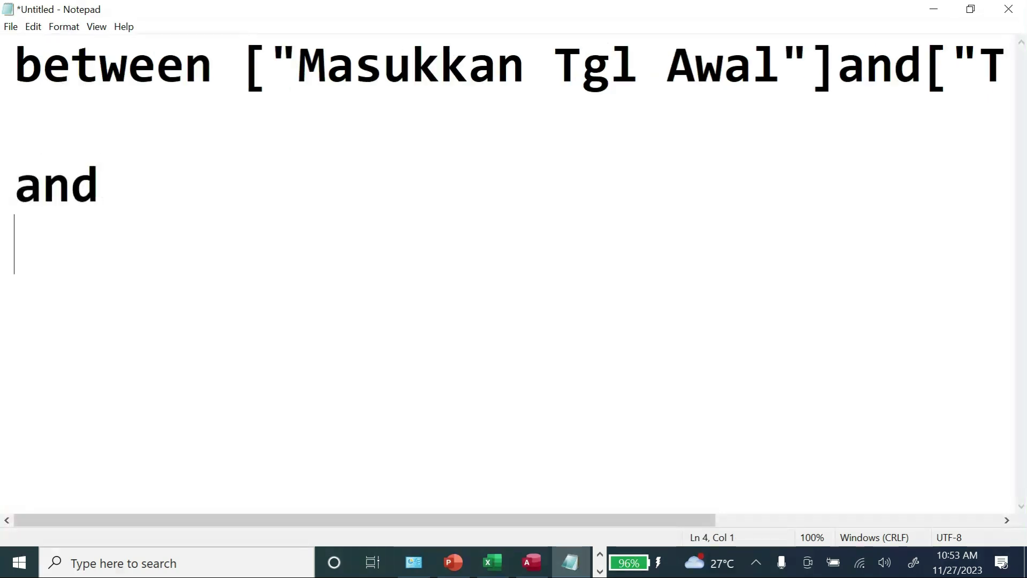
text(or)
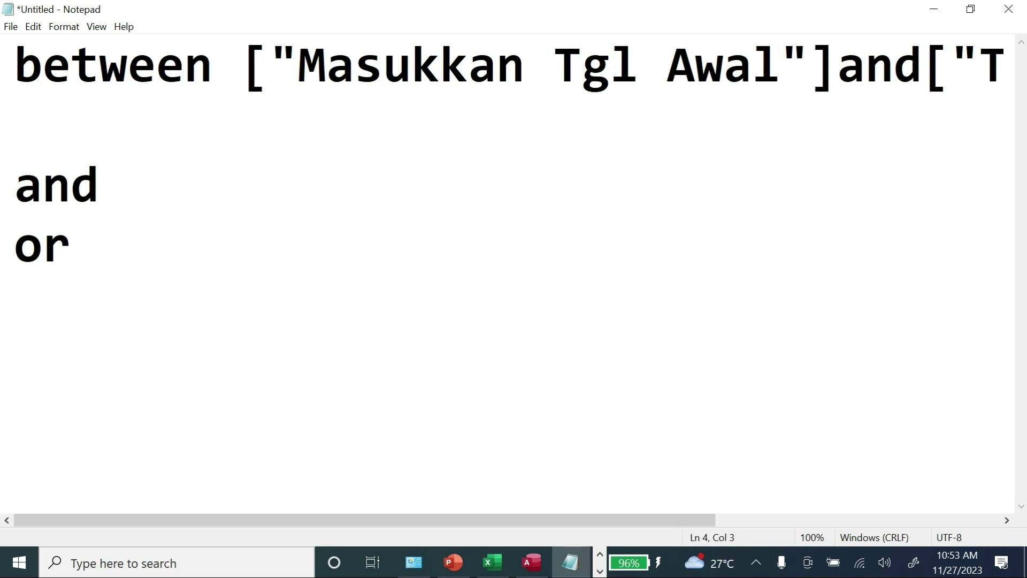
Examine the parts of the between expression: the keyword, the start-date parameter, the and operator compared with or, and the end-date parameter.
click(142, 184)
click(441, 69)
click(384, 69)
click(76, 243)
click(866, 65)
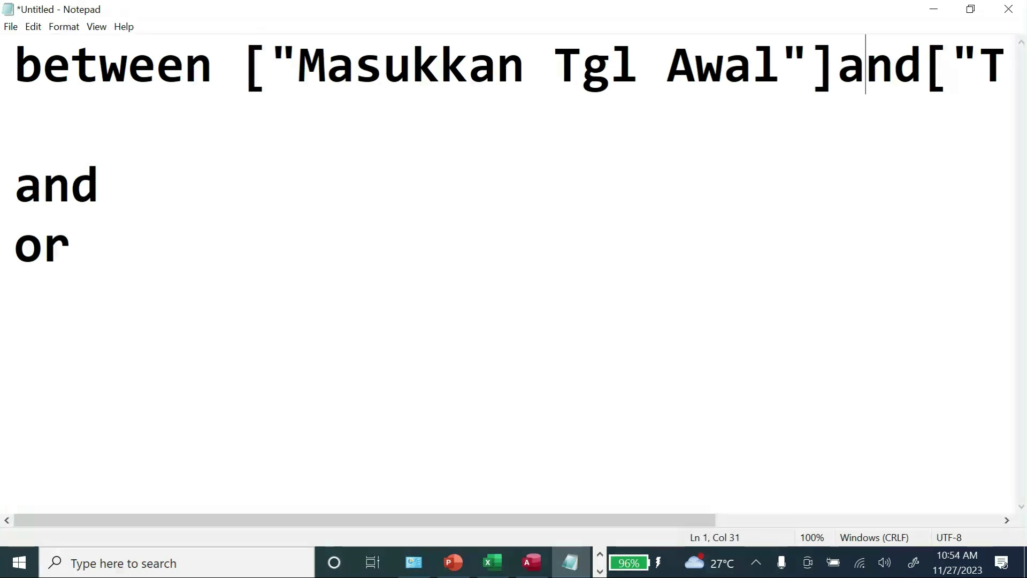
mouse_move(214, 66)
mouse_down()
mouse_move(42, 66)
mouse_move(213, 66)
mouse_up()
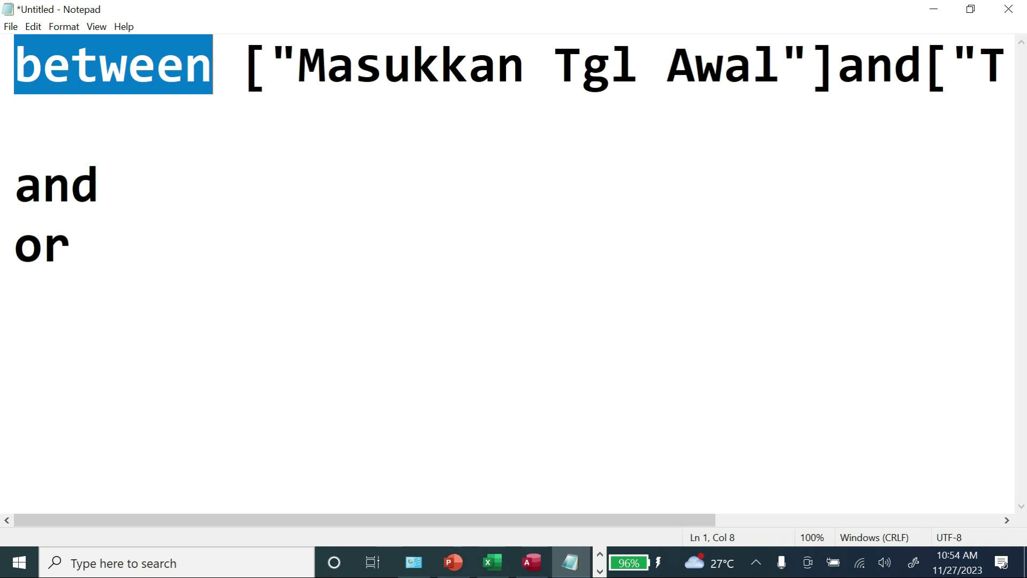
click(442, 66)
click(950, 65)
drag(213, 65, 42, 66)
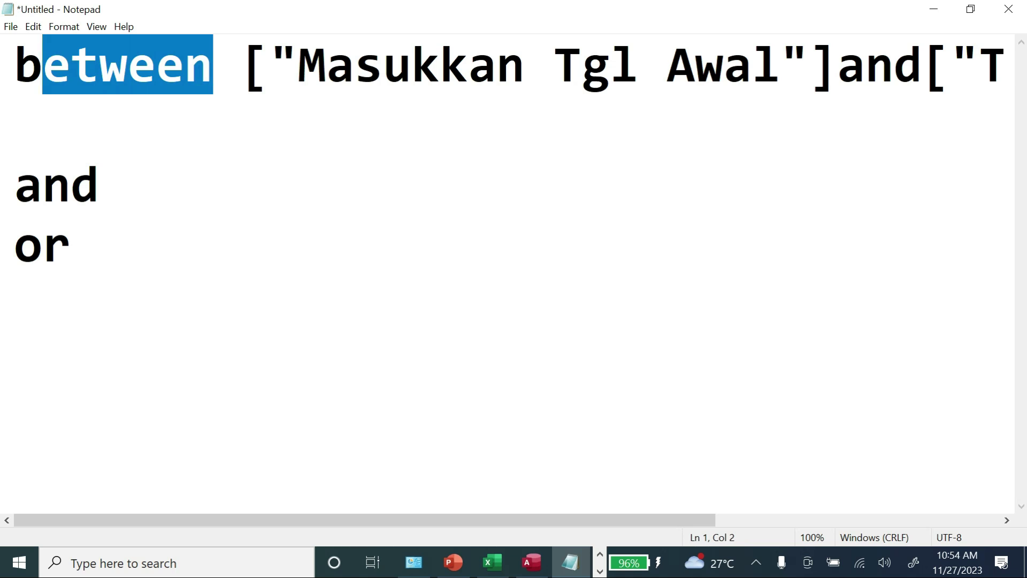
click(729, 193)
click(837, 66)
click(593, 56)
click(951, 66)
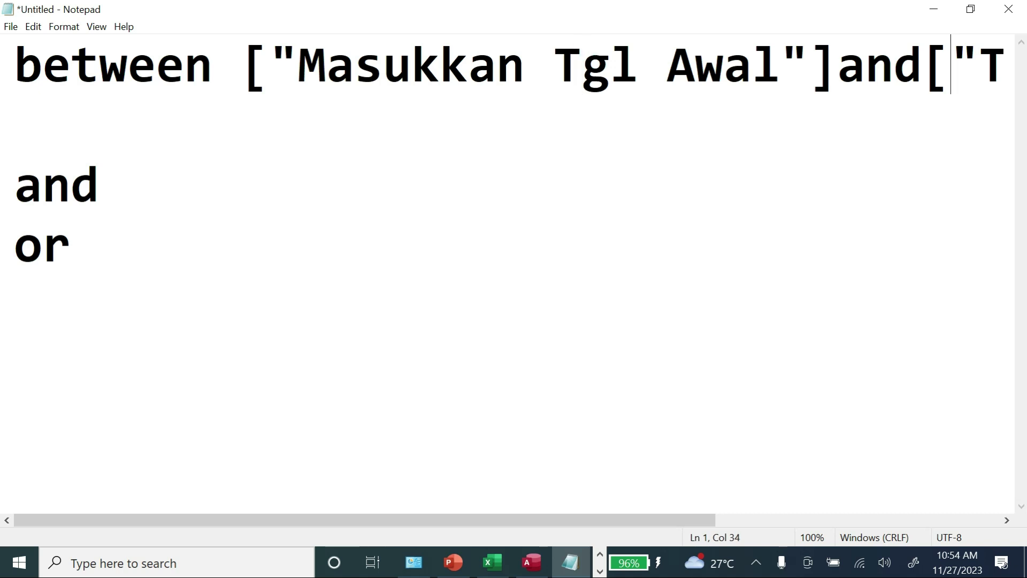
Set the Notepad font size to 18 so the whole between expression fits in the window.
drag(14, 64, 1004, 64)
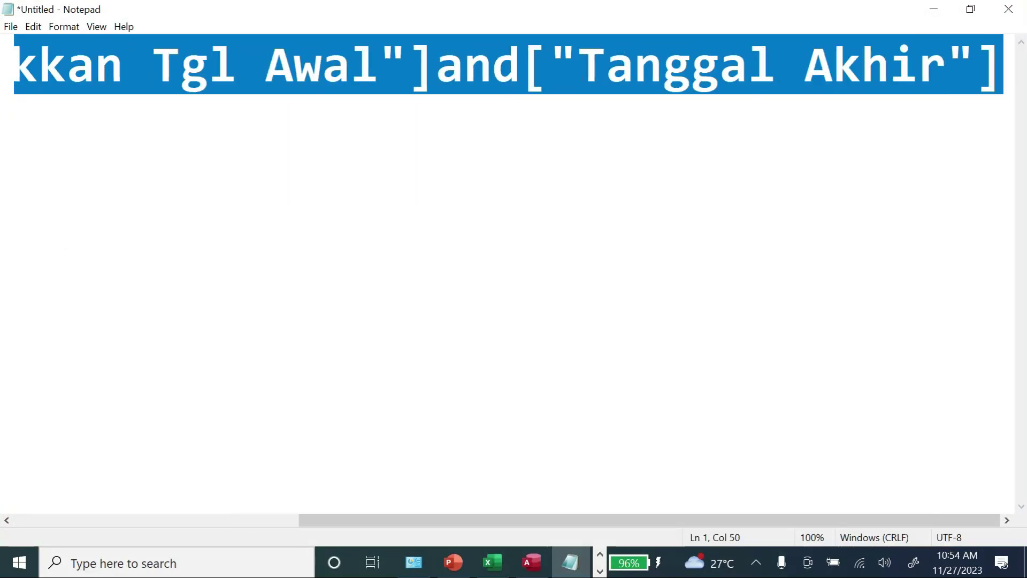
click(53, 27)
click(64, 59)
drag(327, 256, 323, 233)
click(295, 239)
click(242, 517)
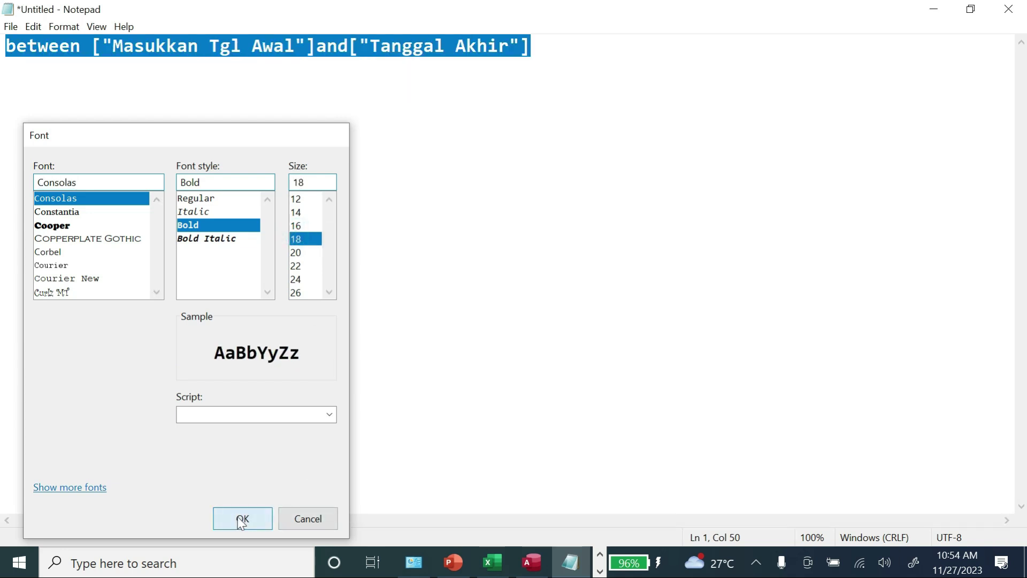
Delete the separate and and or lines below the between expression.
click(396, 258)
key(shift+Left)
key(shift+Up)
key(shift+Left)
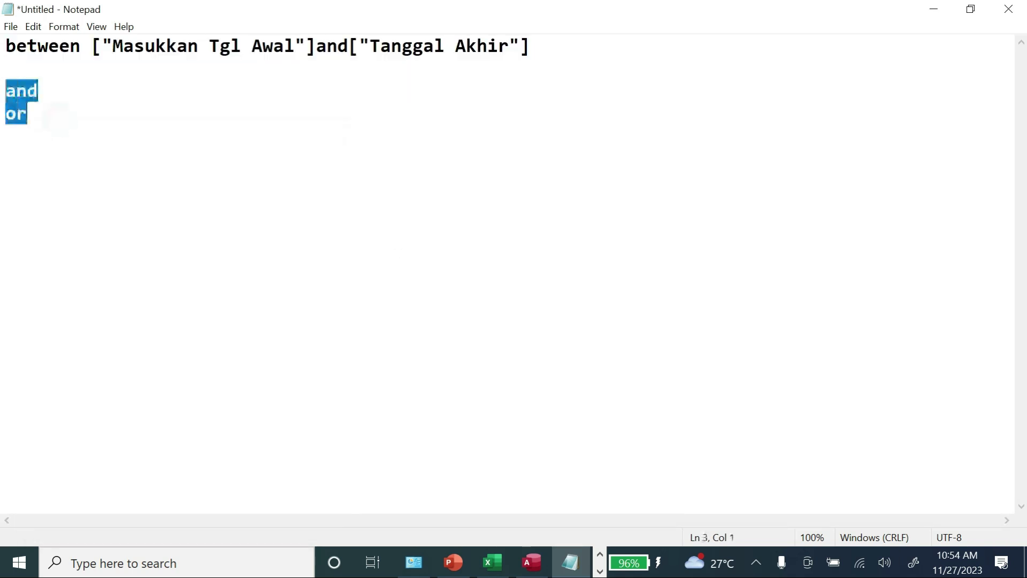
key(Delete)
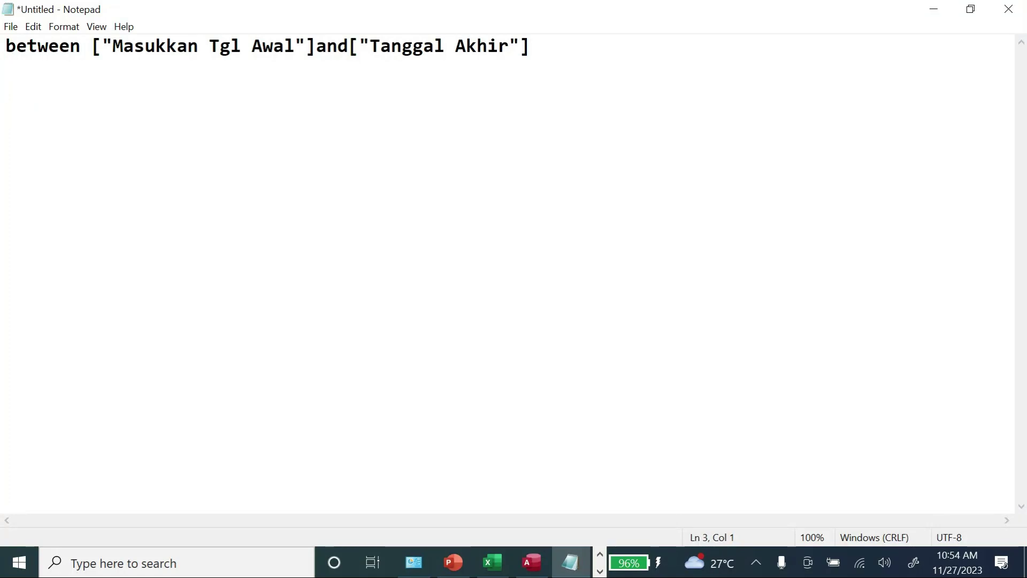
Copy the complete between expression and switch to the Access database.
drag(548, 43, 5, 46)
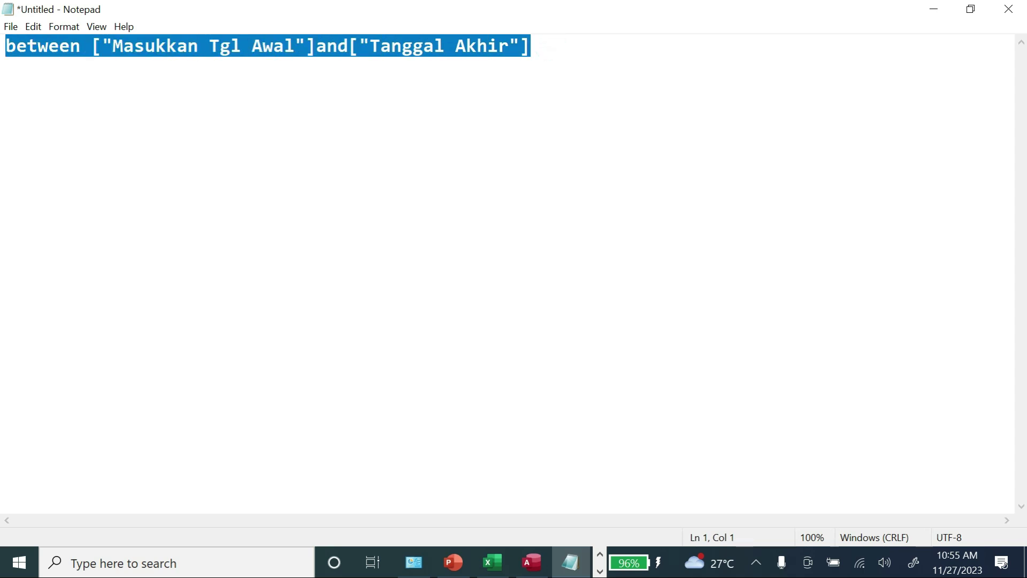
right_click(66, 60)
click(65, 91)
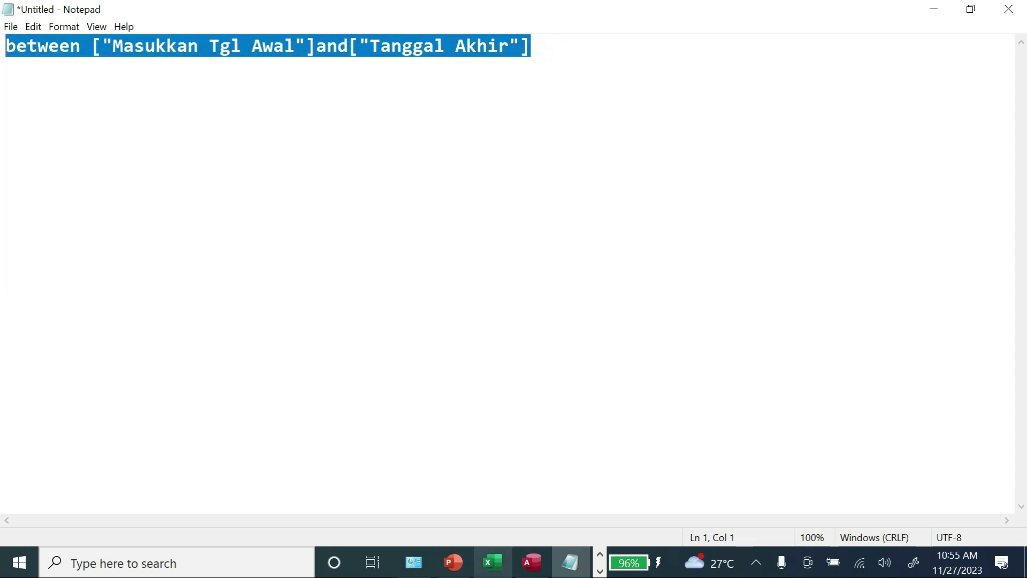
click(532, 562)
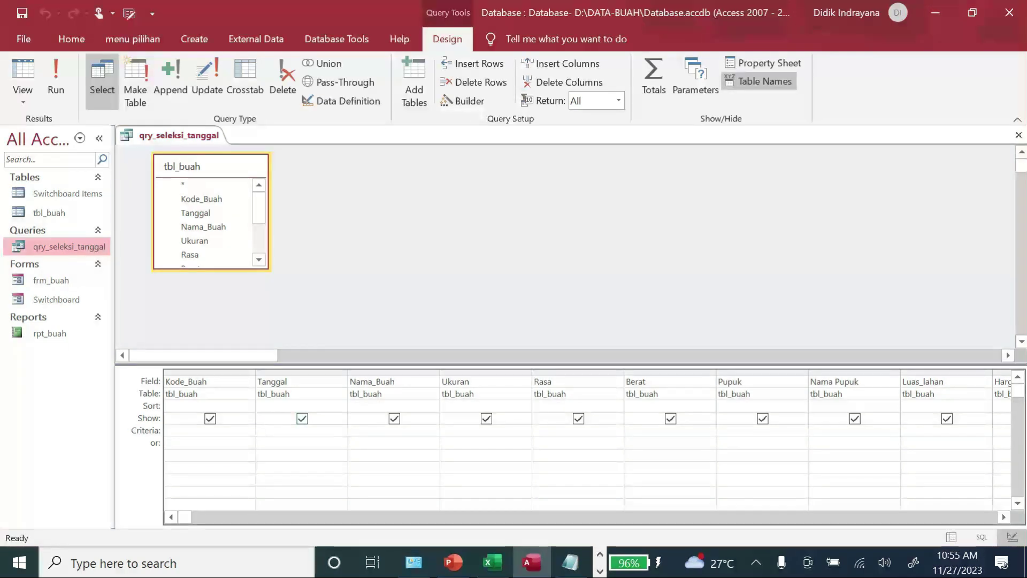
Paste the between expression into the Tanggal column's criteria of qry_seleksi_tanggal, closing the query with its changes saved.
right_click(265, 434)
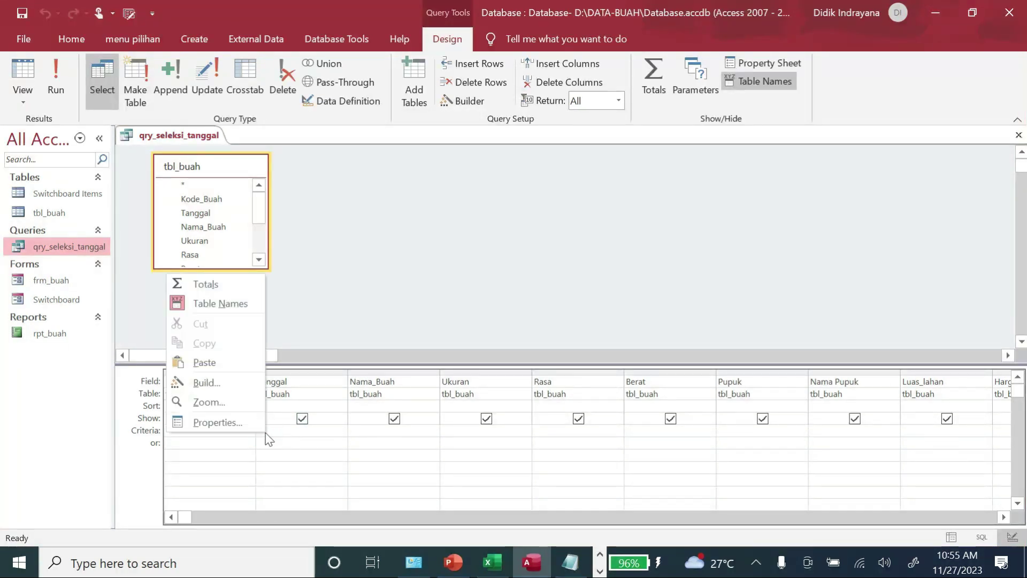
click(216, 362)
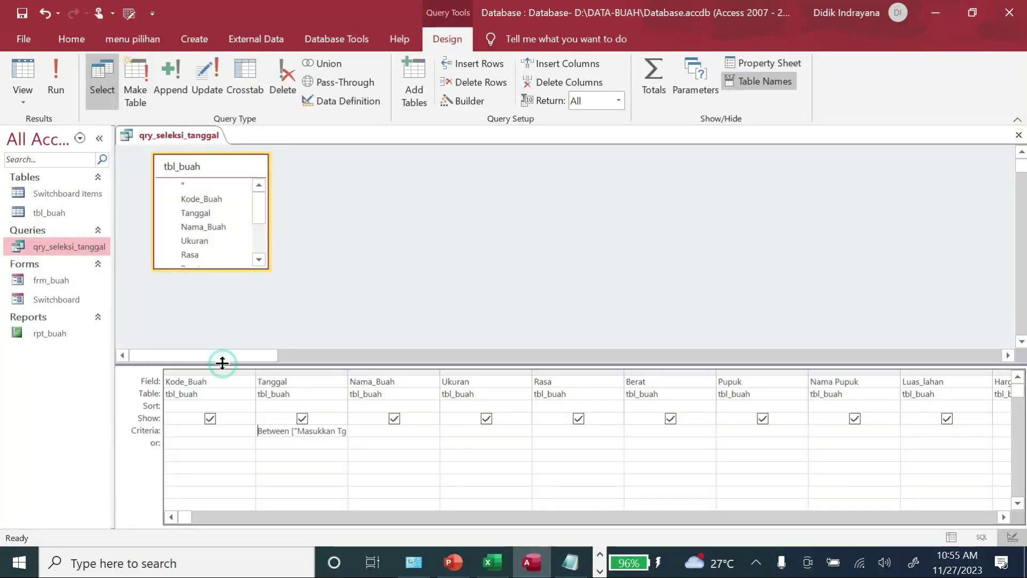
click(1019, 135)
click(472, 326)
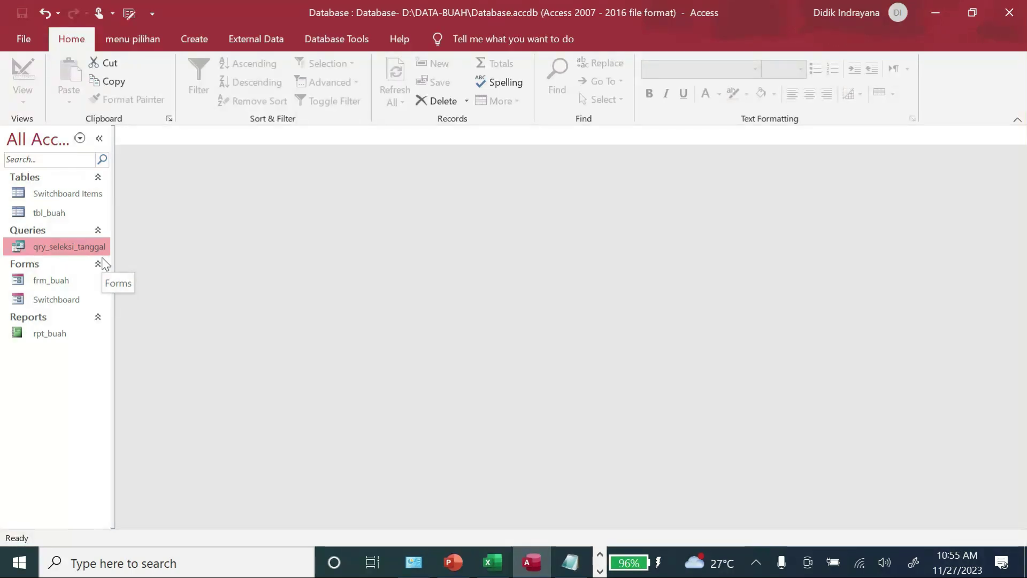
Check the dates of the records in tbl_buah, cancelling the start-date prompt of qry_seleksi_tanggal between the two views.
double_click(64, 213)
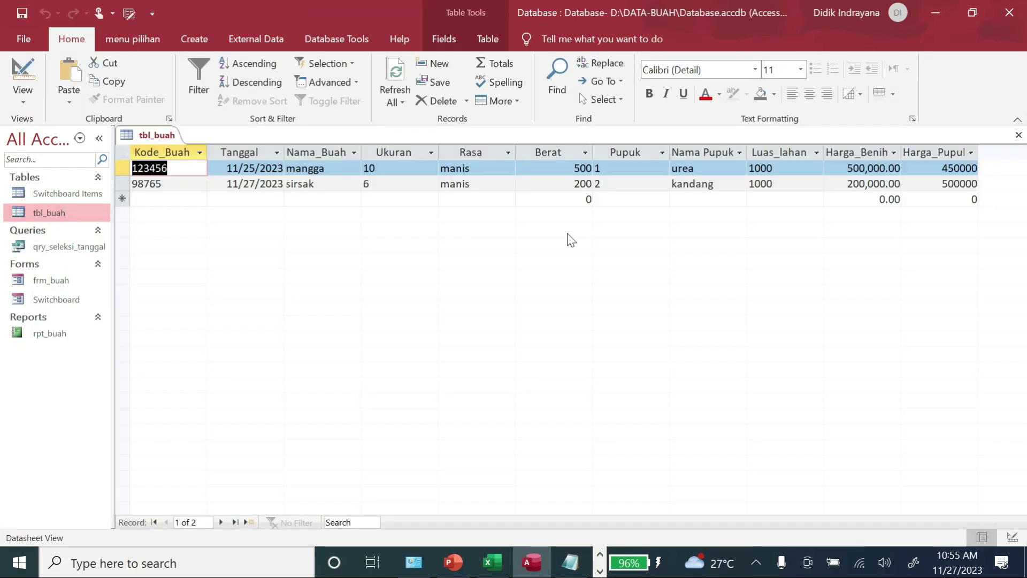
click(1018, 135)
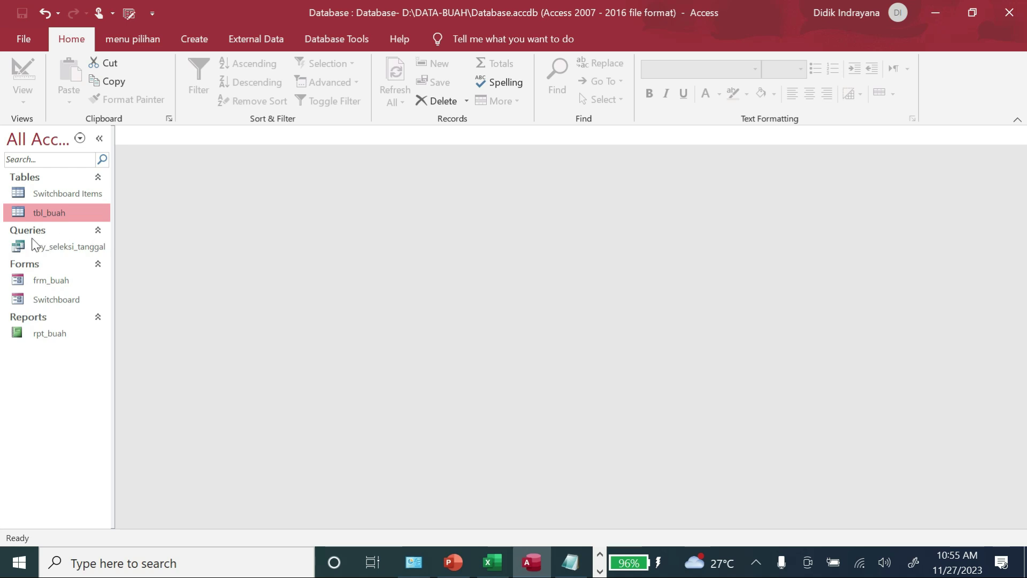
double_click(71, 245)
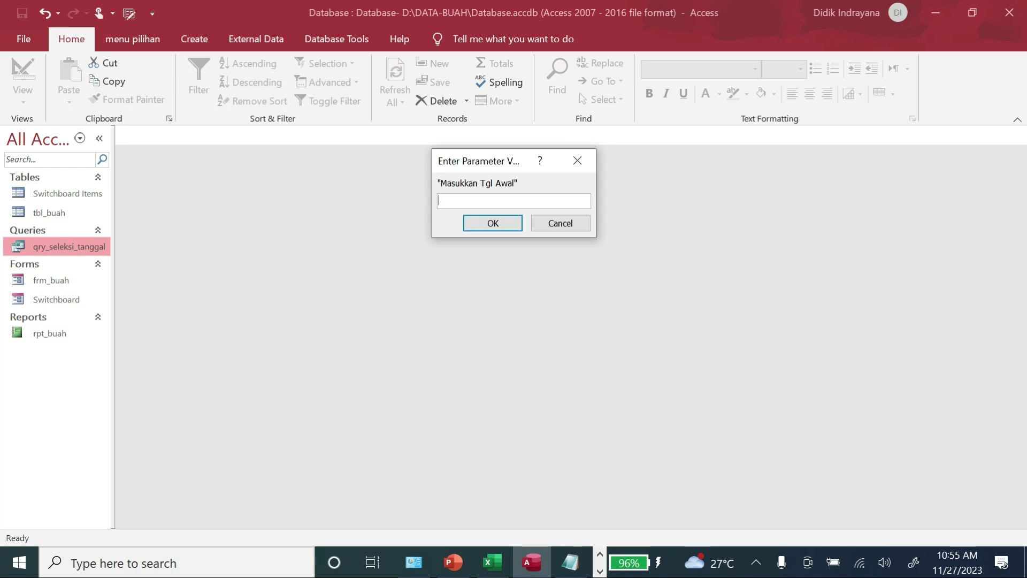
click(560, 224)
click(49, 212)
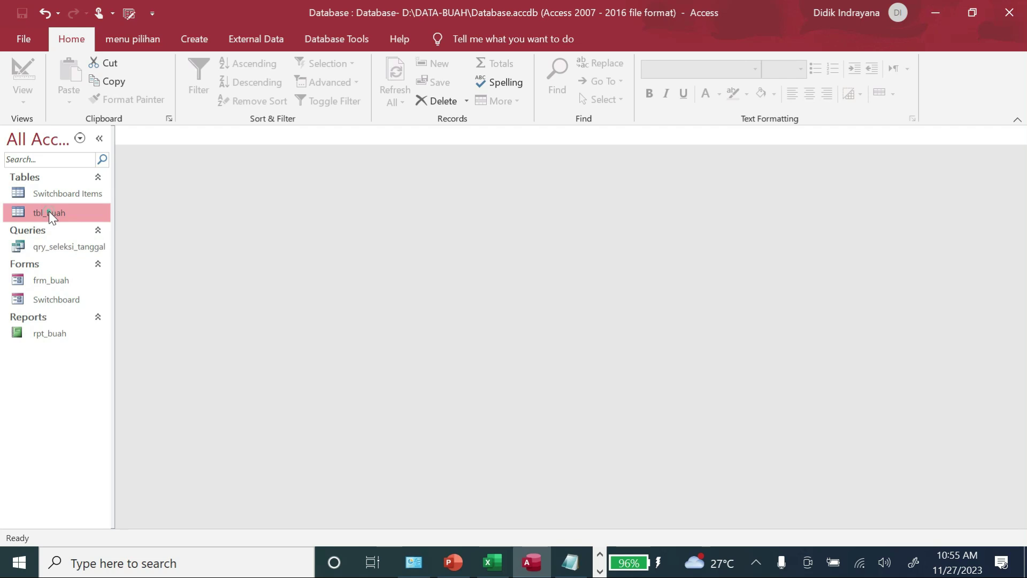
double_click(49, 212)
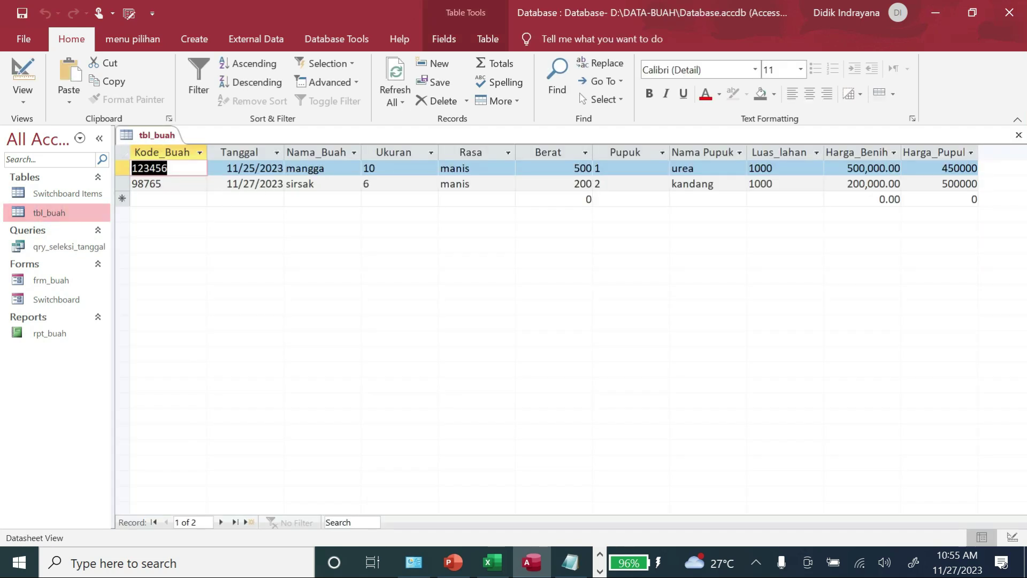
click(1018, 135)
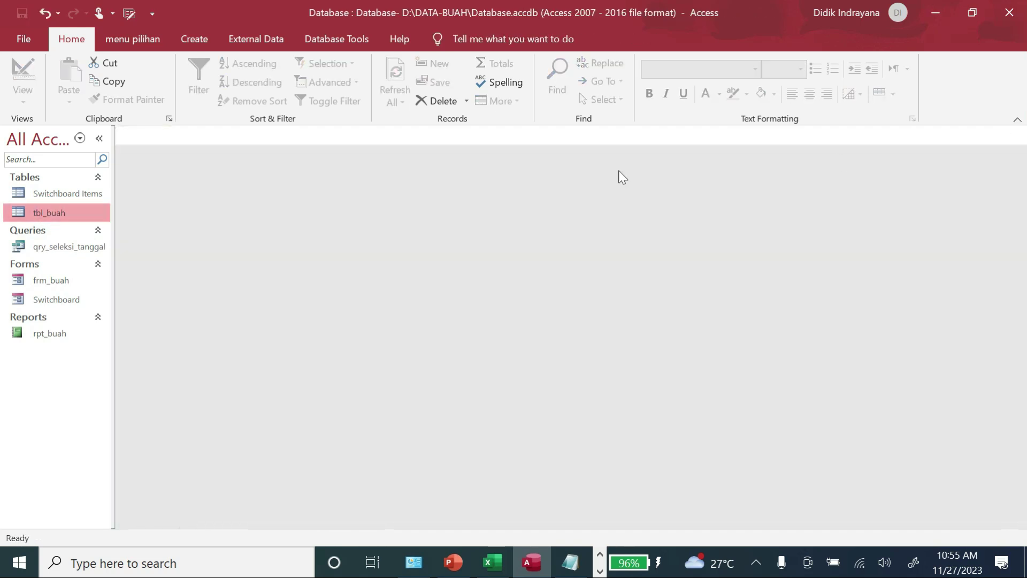
Run qry_seleksi_tanggal with 25/11/2023 as the start date and the same day as the end date, review the records and close it.
double_click(62, 247)
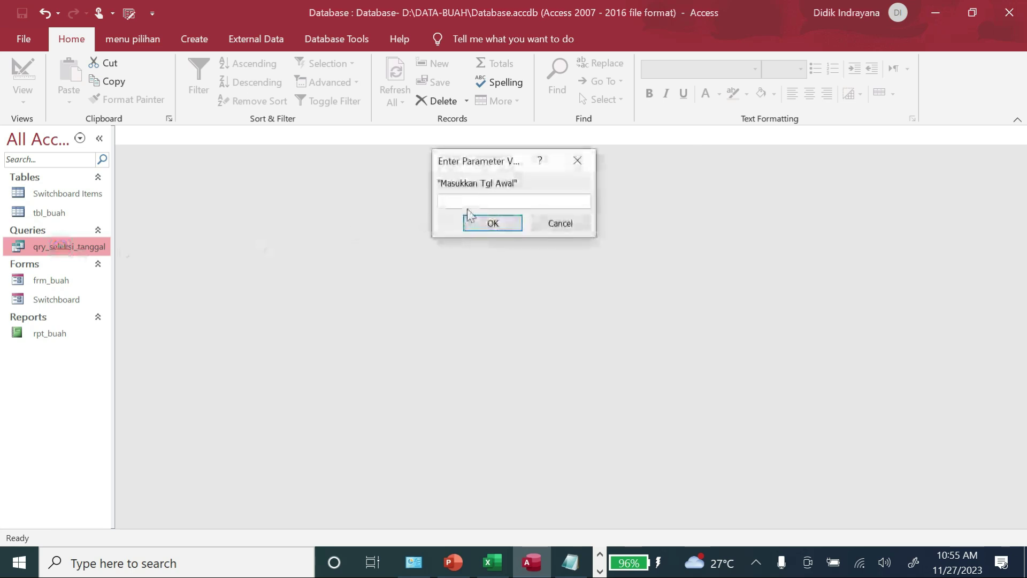
text(25/11/2023)
click(468, 218)
text(25/11)
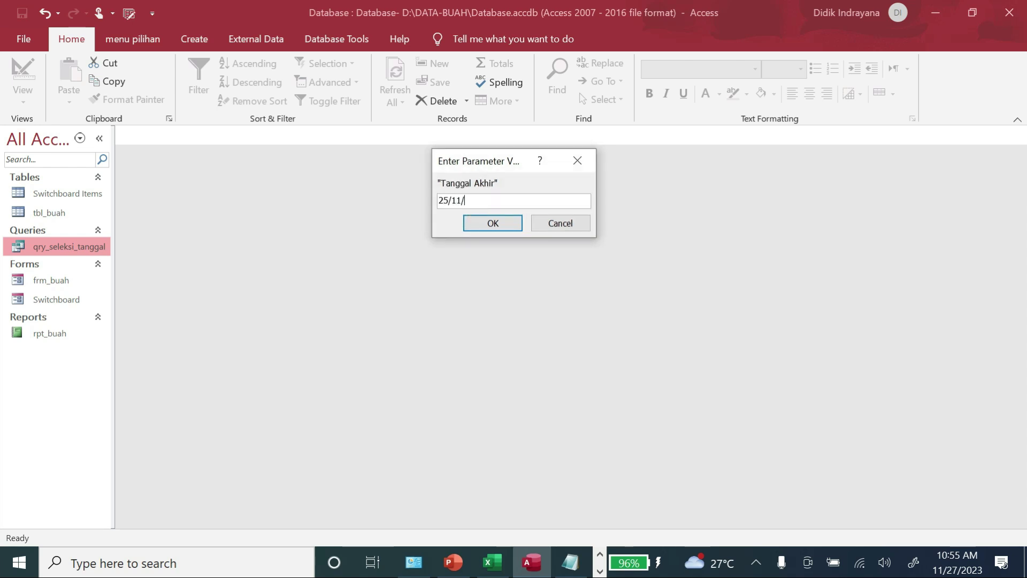
click(468, 218)
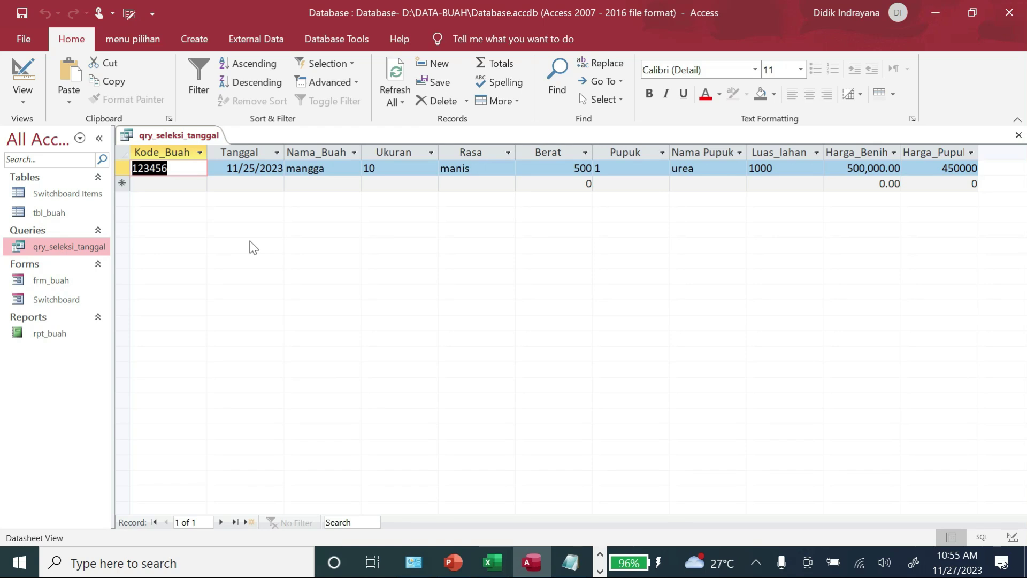
click(1019, 135)
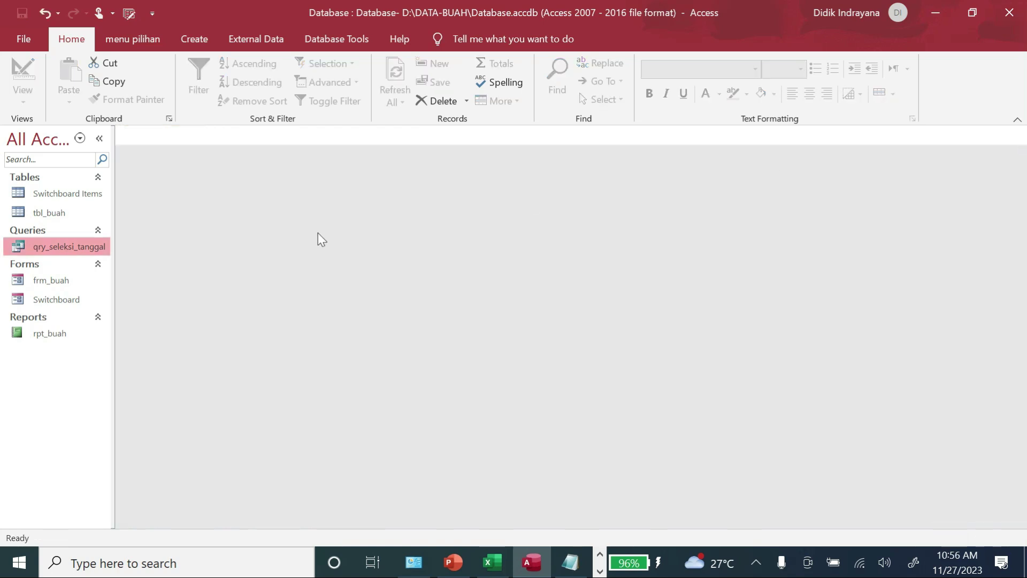
Run qry_seleksi_tanggal with start date 25/11/2023 and end date 30/11/2023, review the records and close it.
double_click(91, 245)
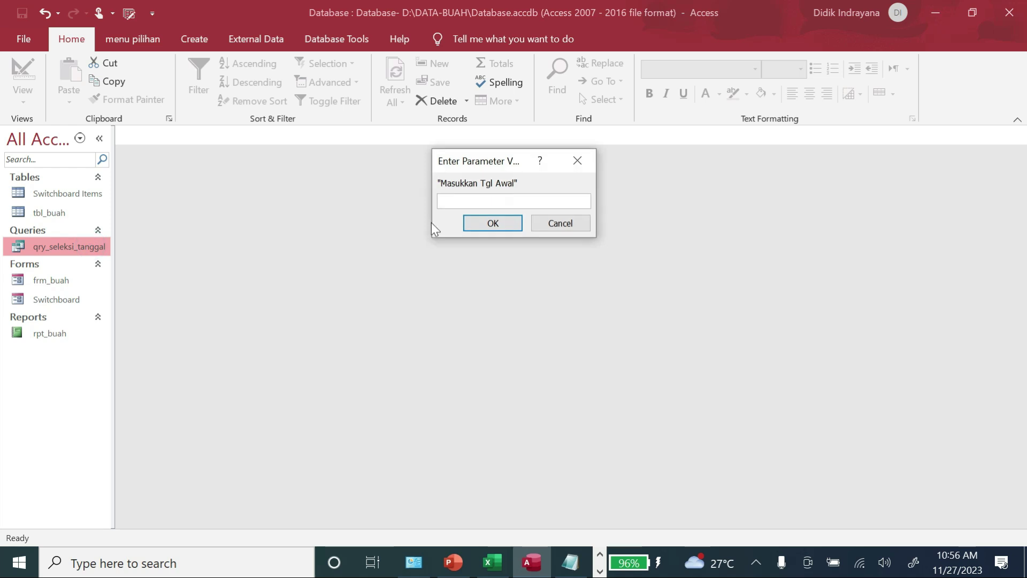
text(25/11/2023)
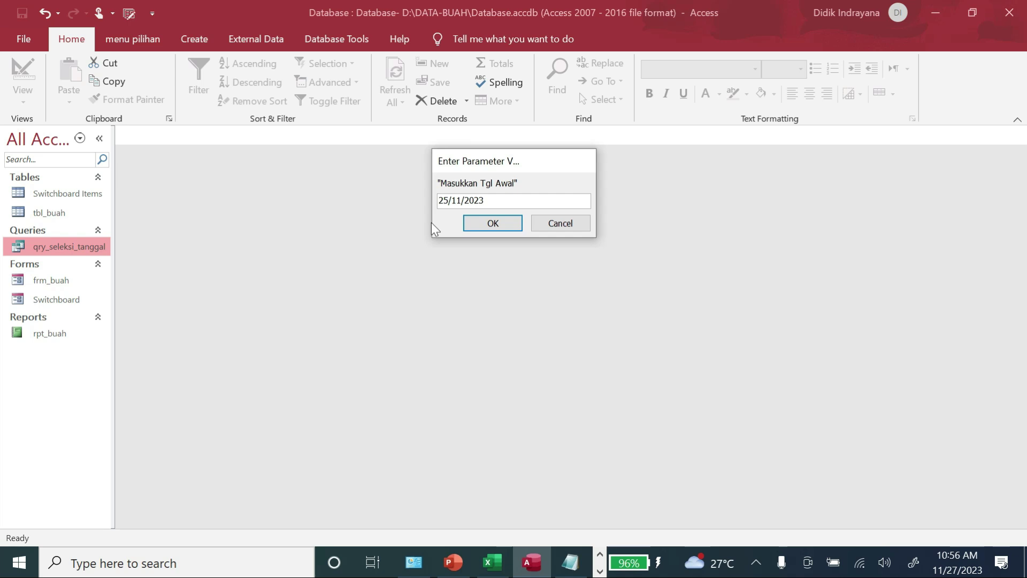
key(Return)
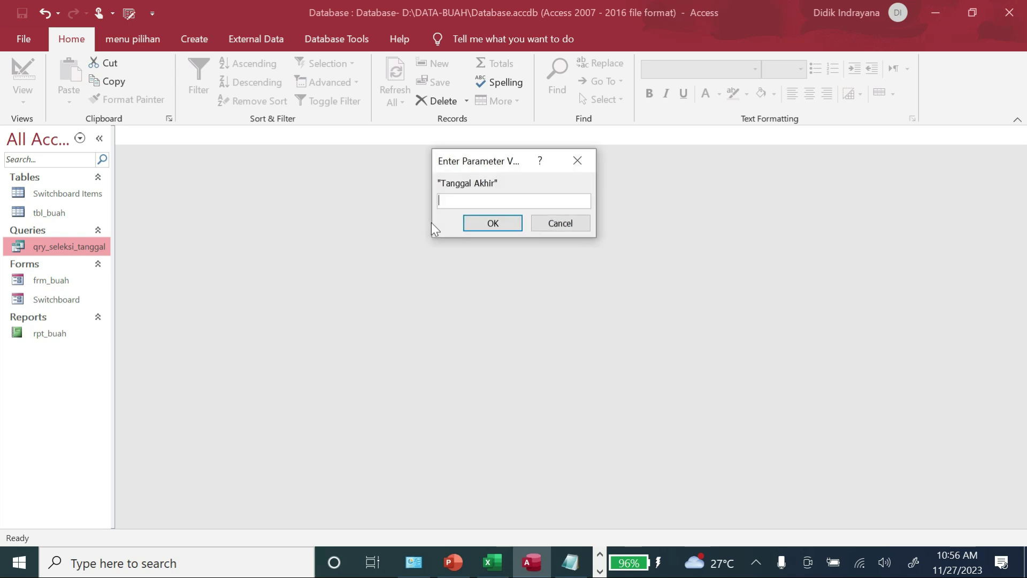
text(30/11/2023)
key(Return)
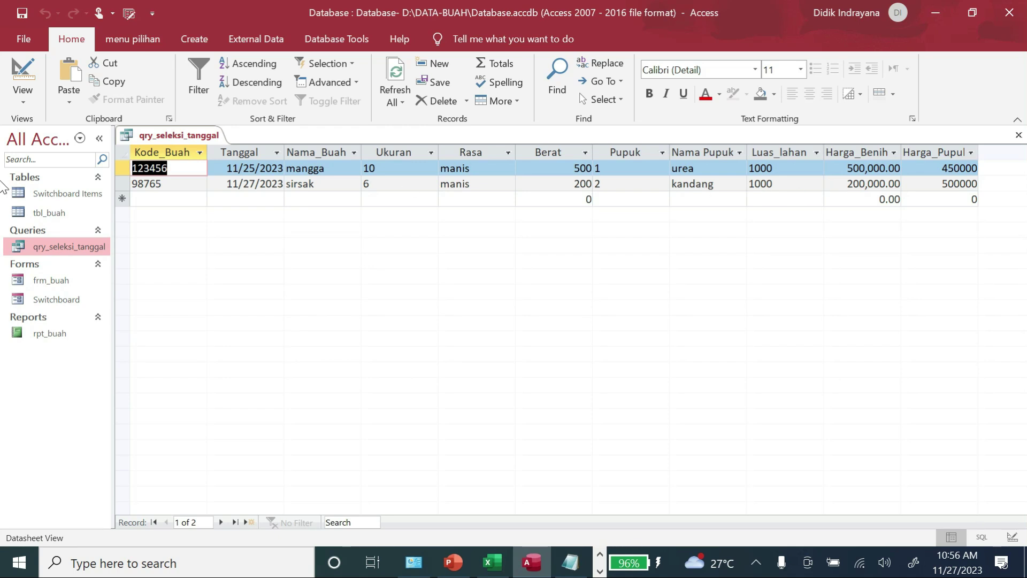
click(1018, 135)
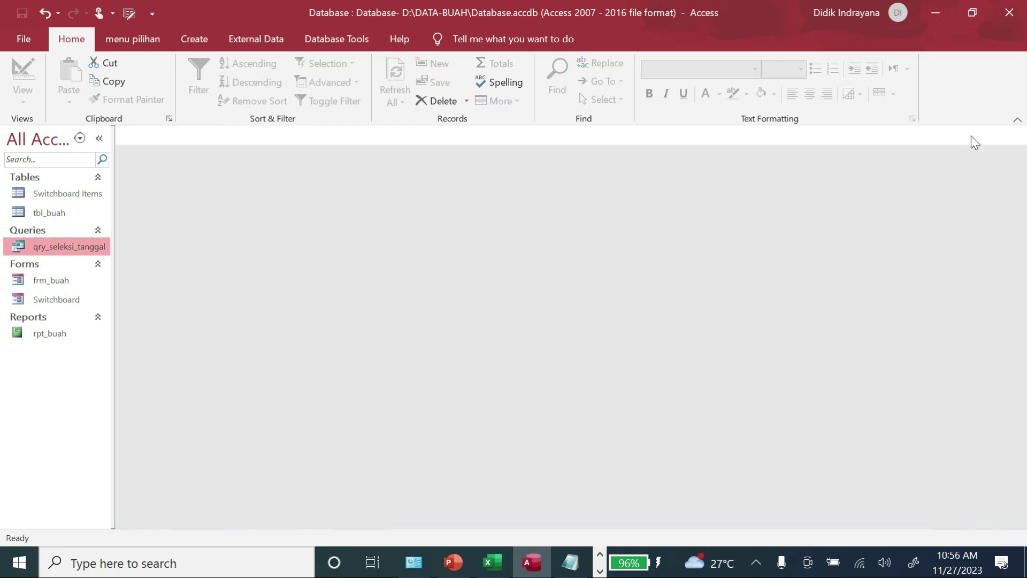
Open qry_seleksi_tanggal in Design view and remove the quotation mark before Masukkan in the Tanggal criteria.
right_click(60, 245)
click(115, 276)
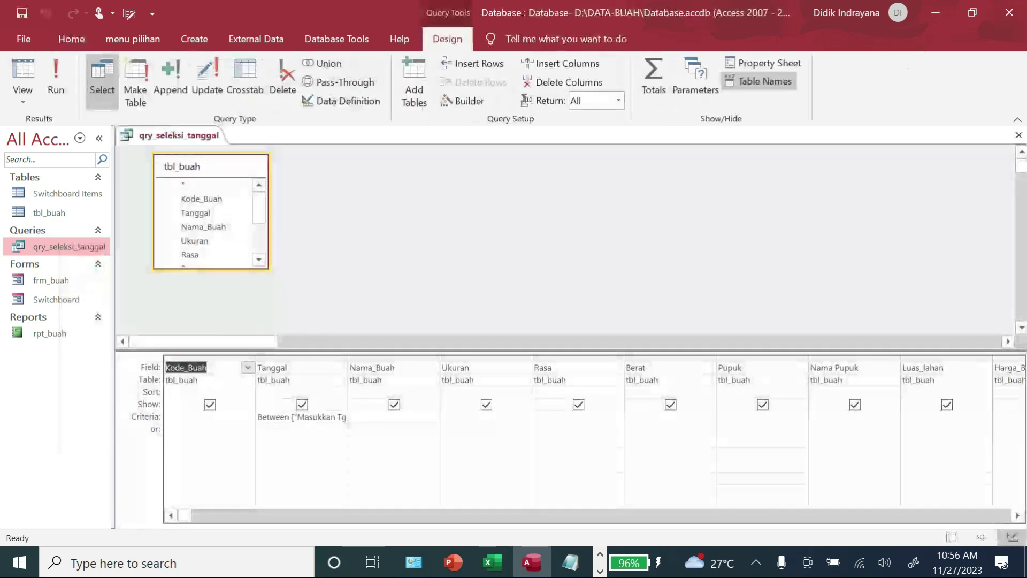
click(295, 417)
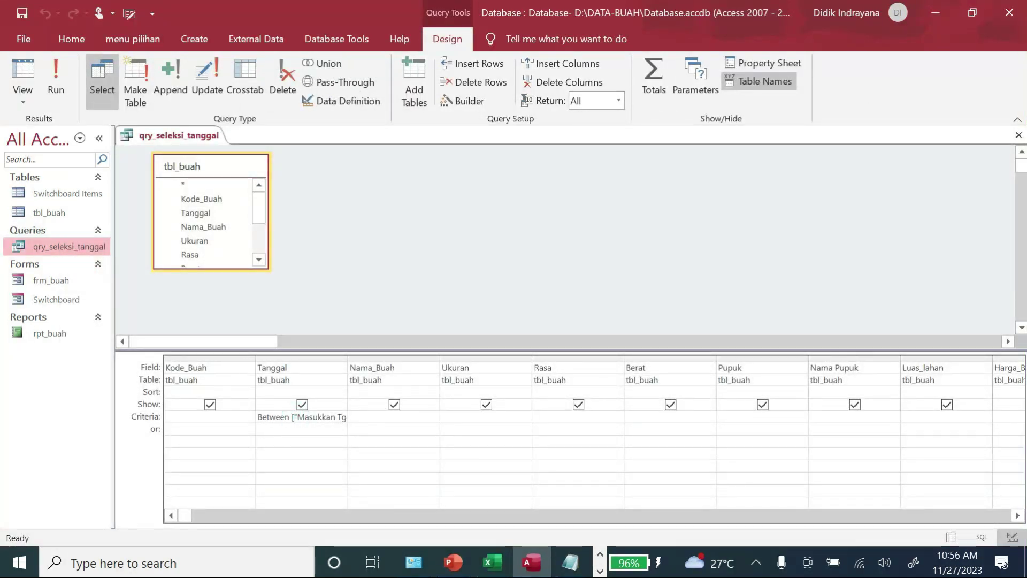
key(Delete)
key(Right)
key(Right)
key(Right)
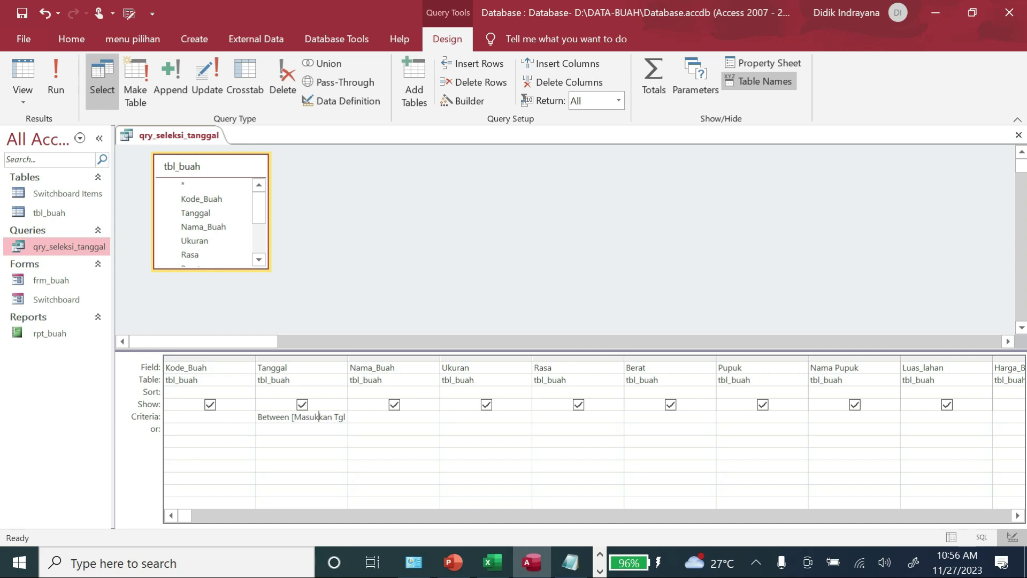
Remove the remaining quotation marks around both prompt texts in the Tanggal criteria and close the query with its changes saved.
key(Right)
key(Right)
text(And [")
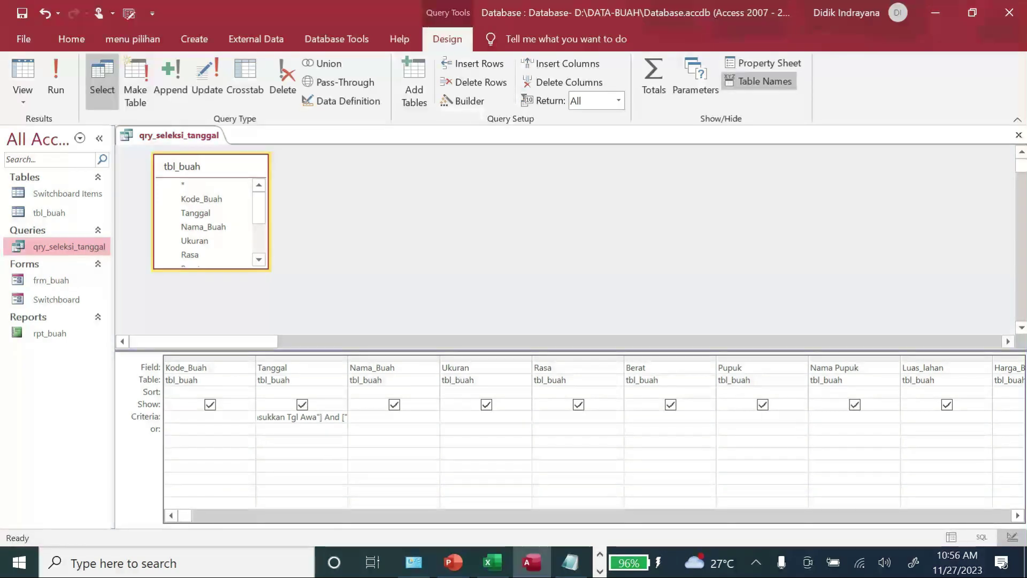
key(Delete)
text(anggal Akhir])
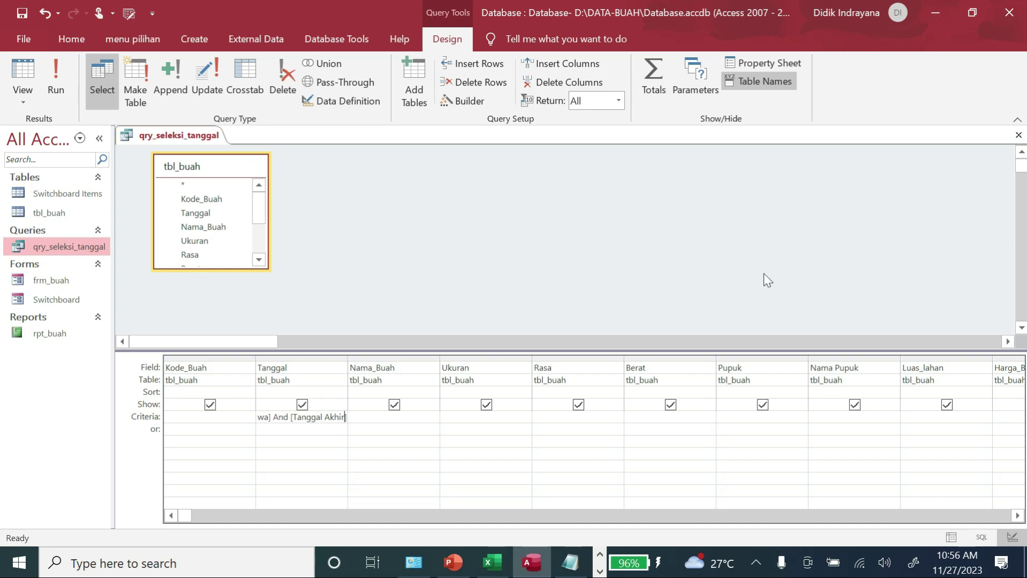
click(1019, 135)
click(469, 329)
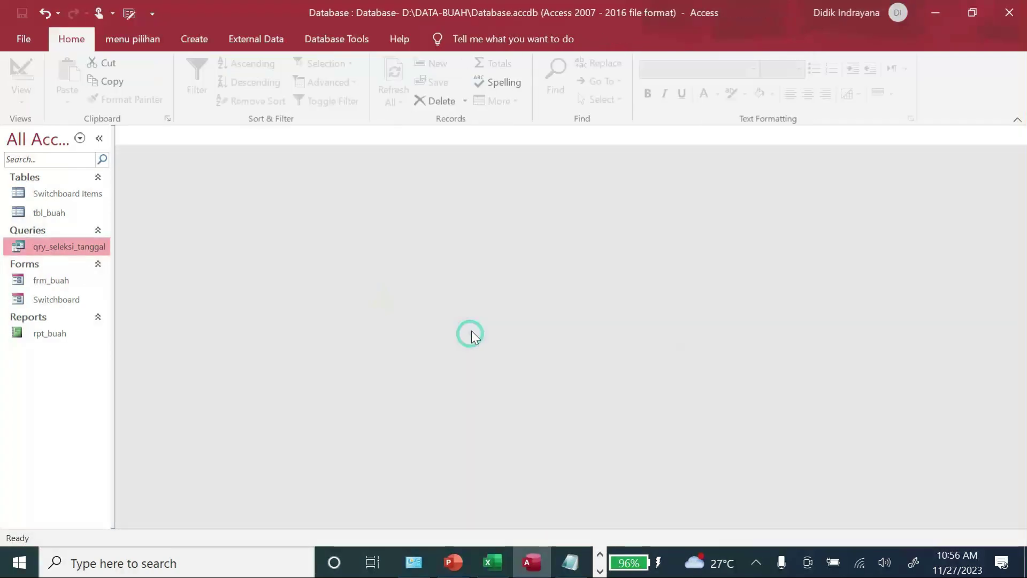
Check the query's start-date prompt, cancel it, and correct the first parameter in the Tanggal criteria to [Masukkan Tgl Awal] in Design view.
double_click(87, 246)
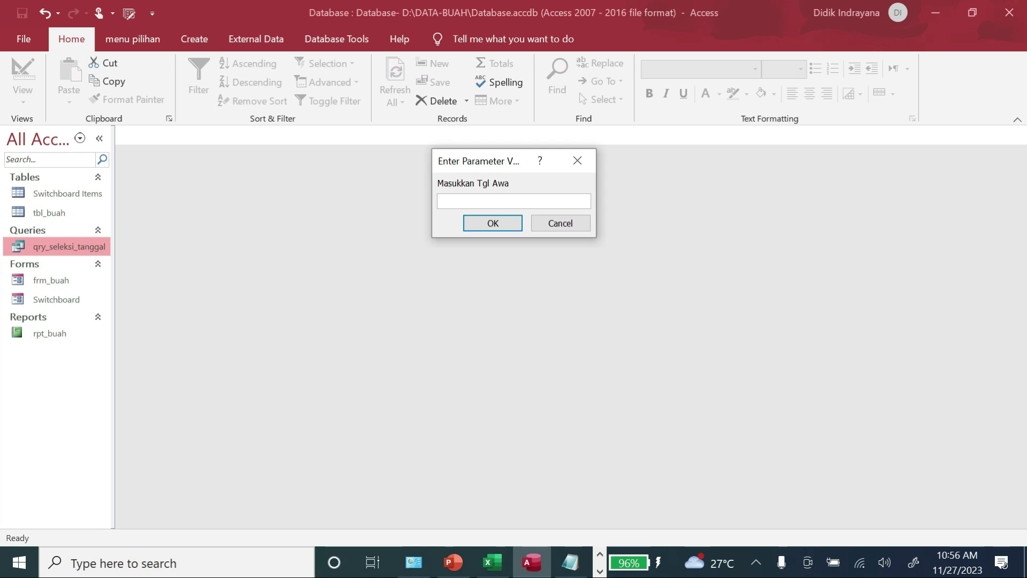
click(562, 223)
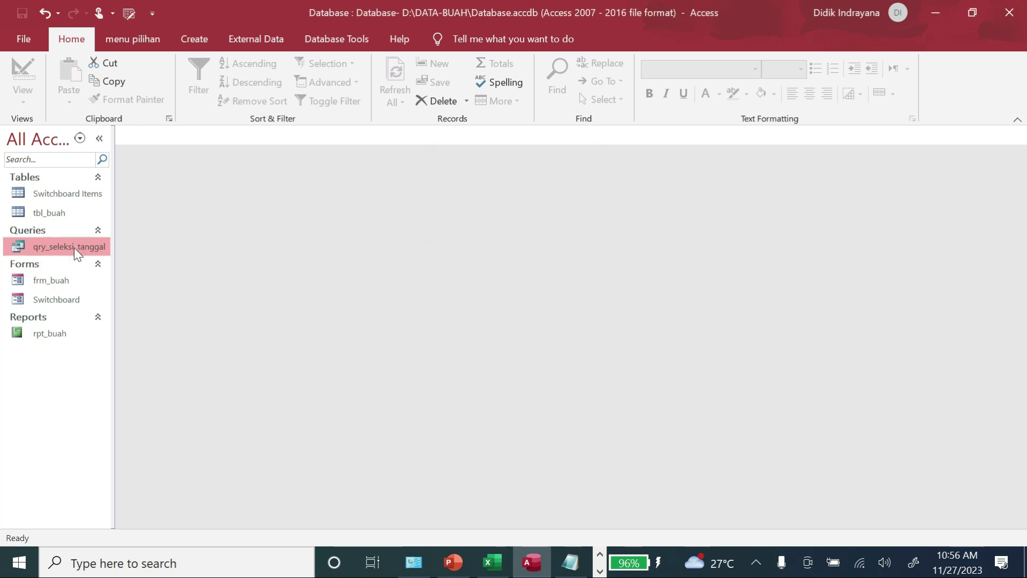
right_click(73, 247)
click(122, 278)
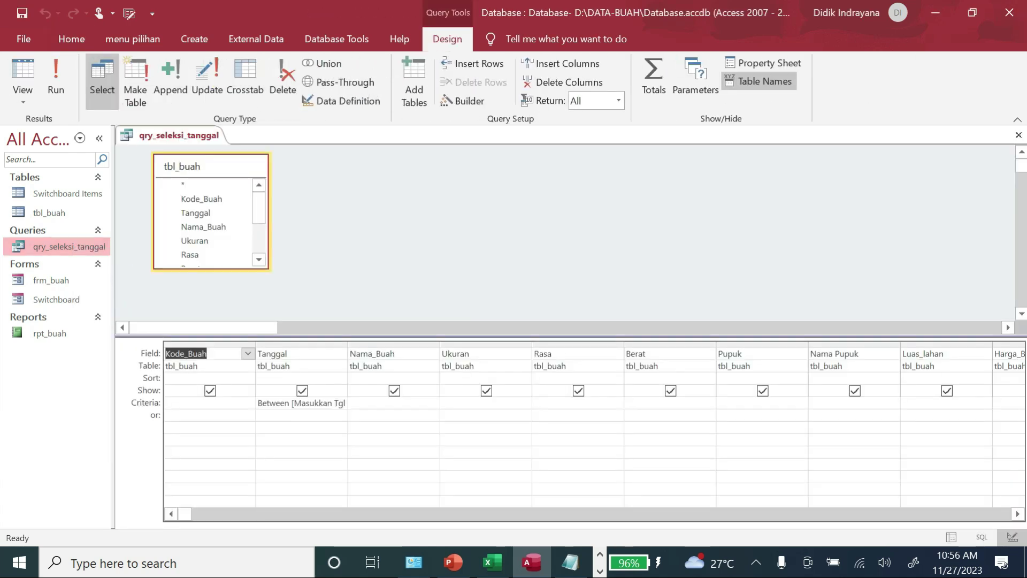
click(325, 403)
key(Right)
key(Right)
key(Right)
key(Right)
key(Right)
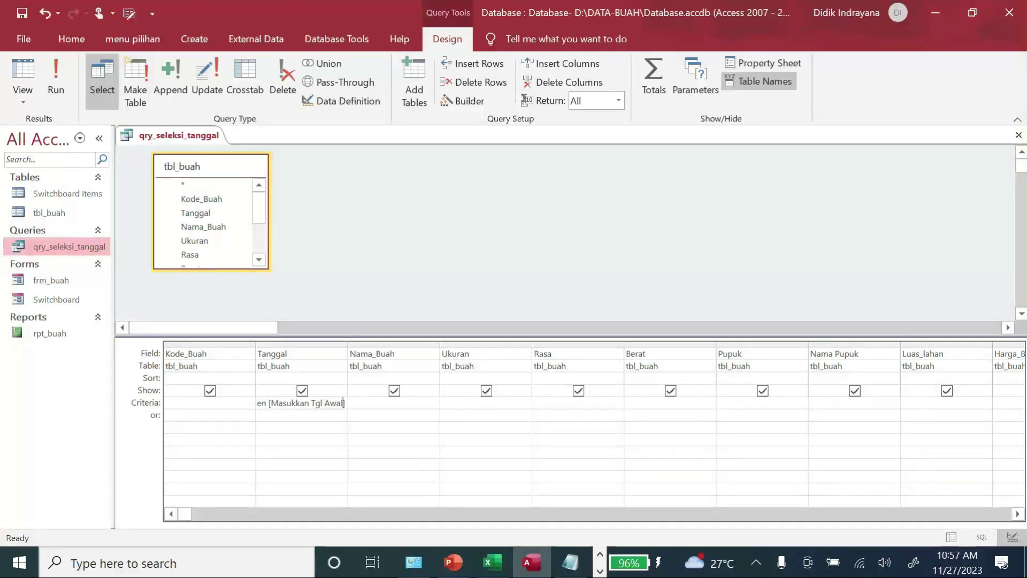
Close qry_seleksi_tanggal with its changes saved, then run it to check the start-date prompt and cancel.
click(1018, 135)
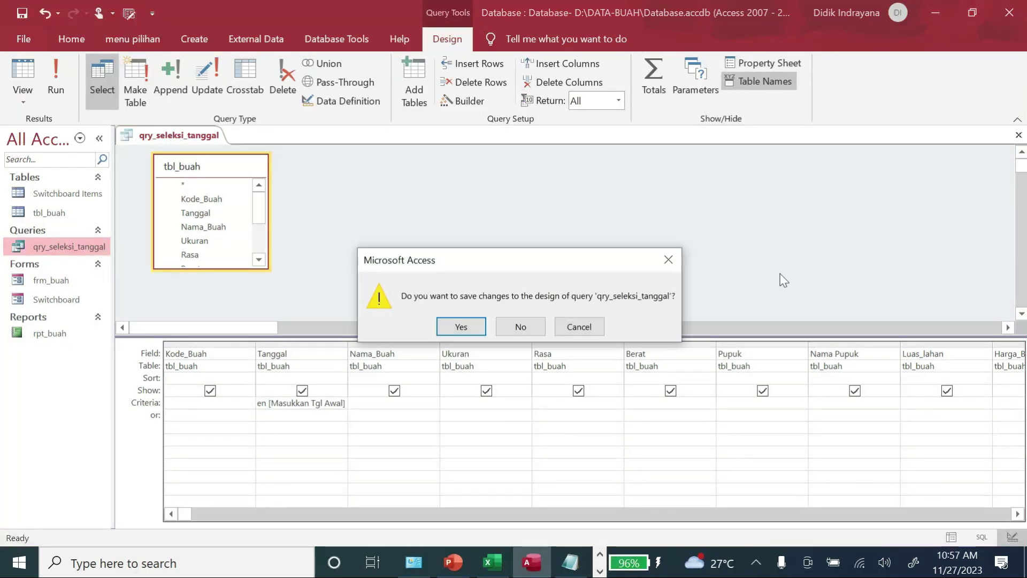
click(461, 327)
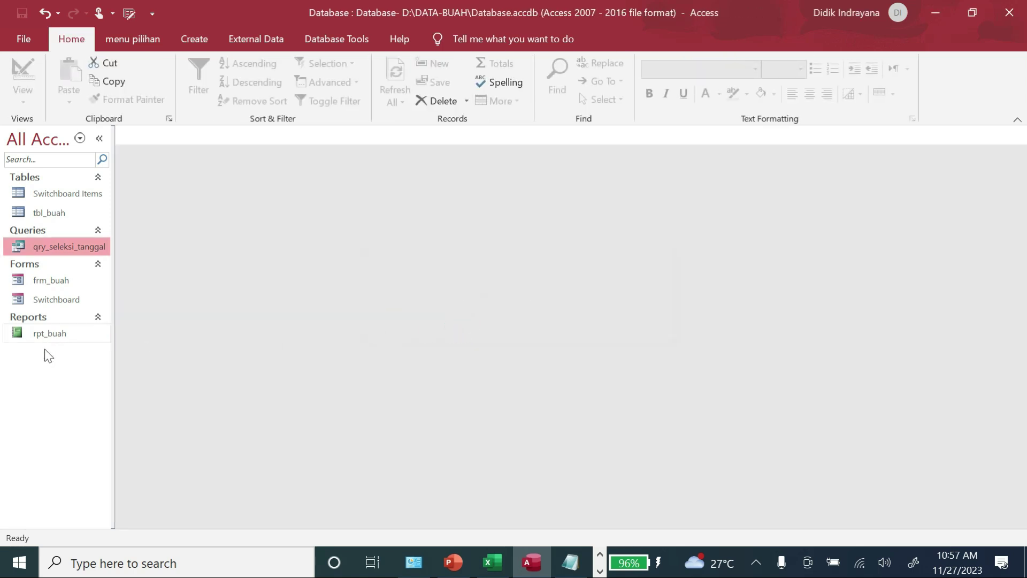
double_click(61, 243)
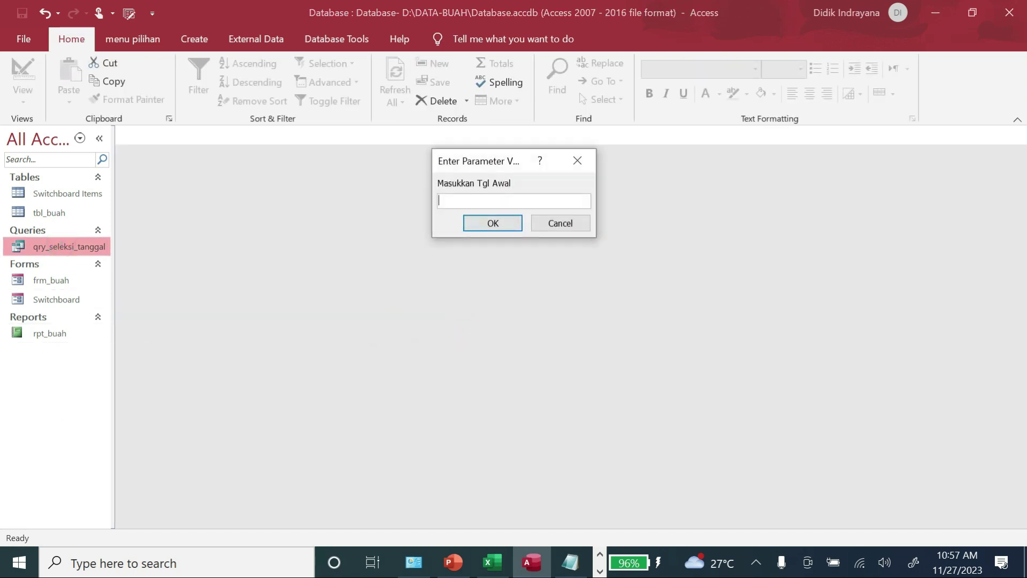
click(559, 224)
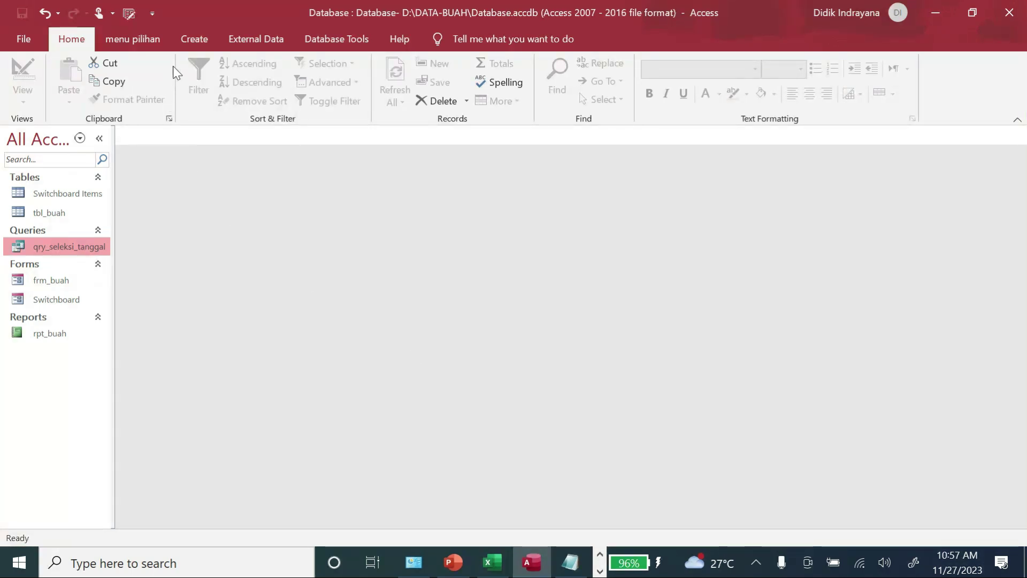
Start a Report Wizard report based on qry_seleksi_tanggal with all its fields and no grouping levels.
click(195, 40)
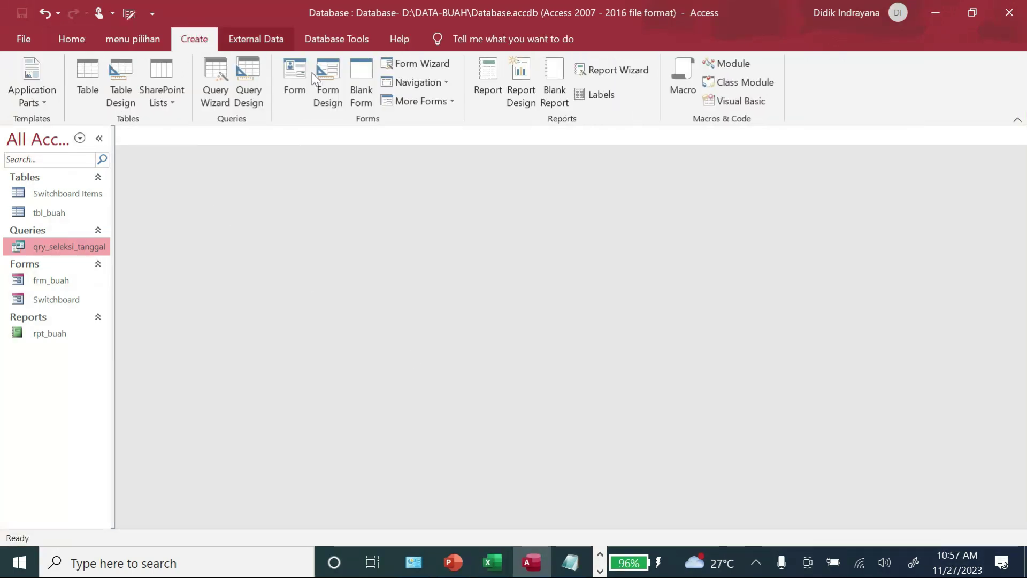
click(618, 74)
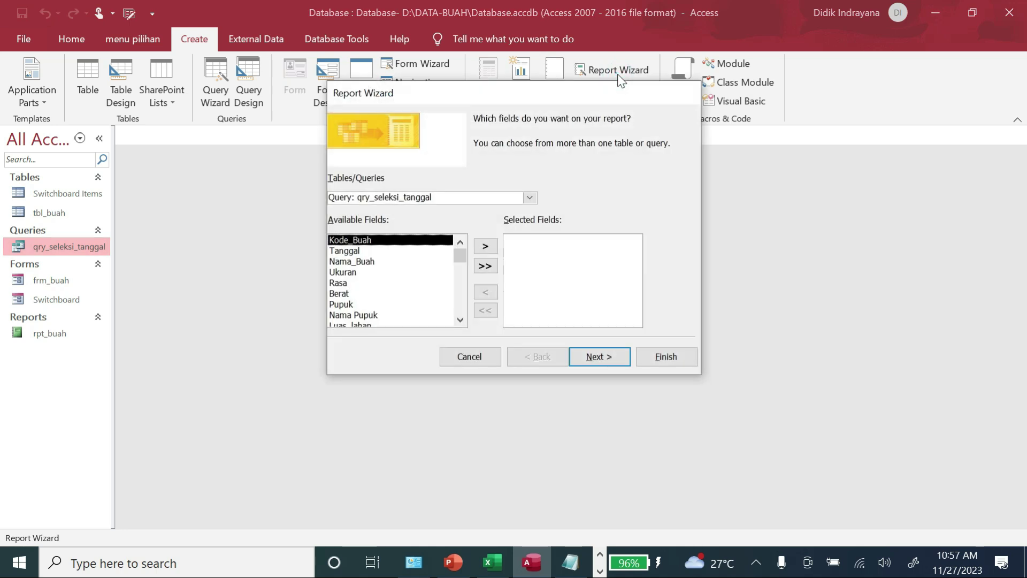
click(529, 197)
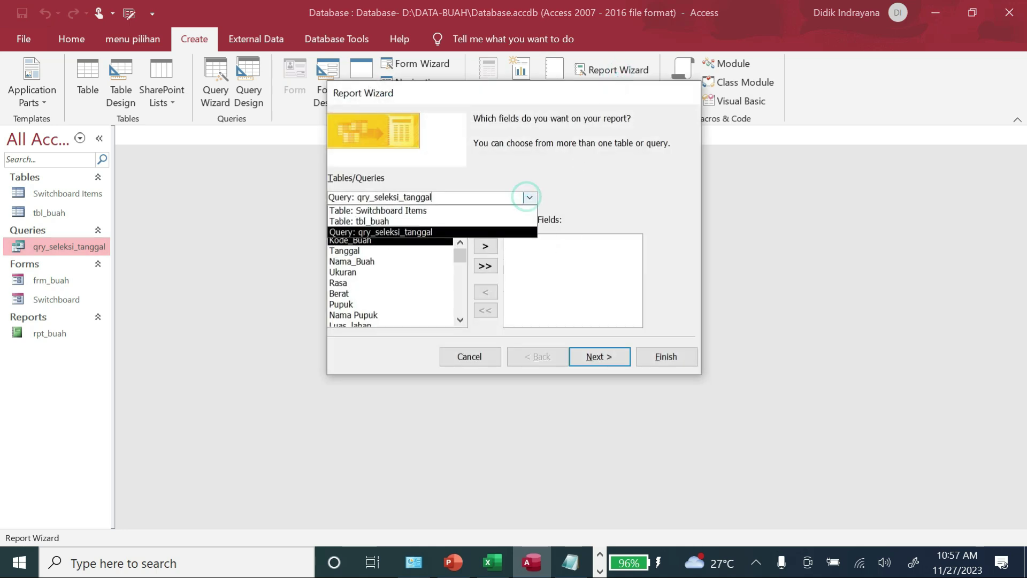
click(400, 234)
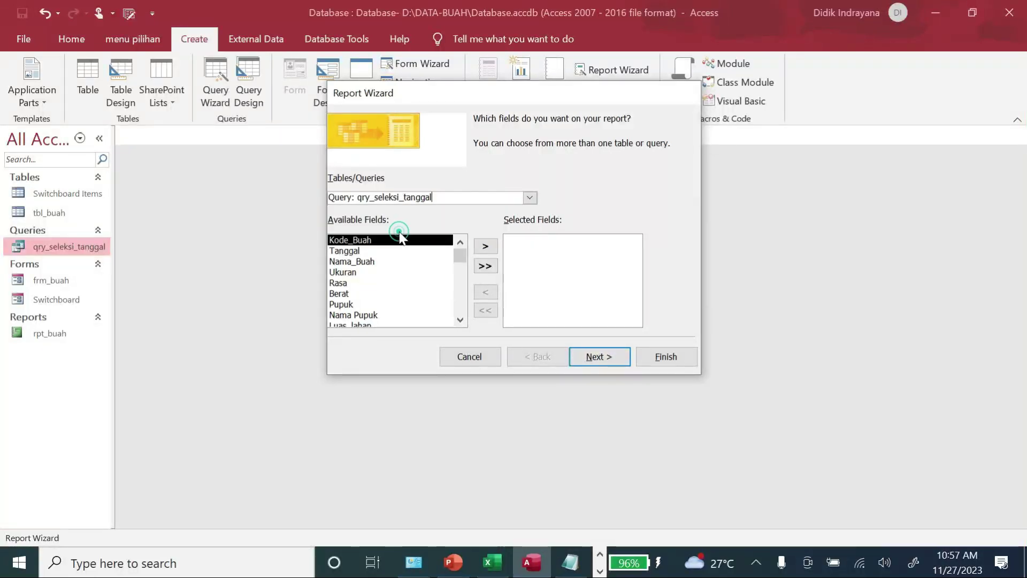
click(485, 266)
click(611, 354)
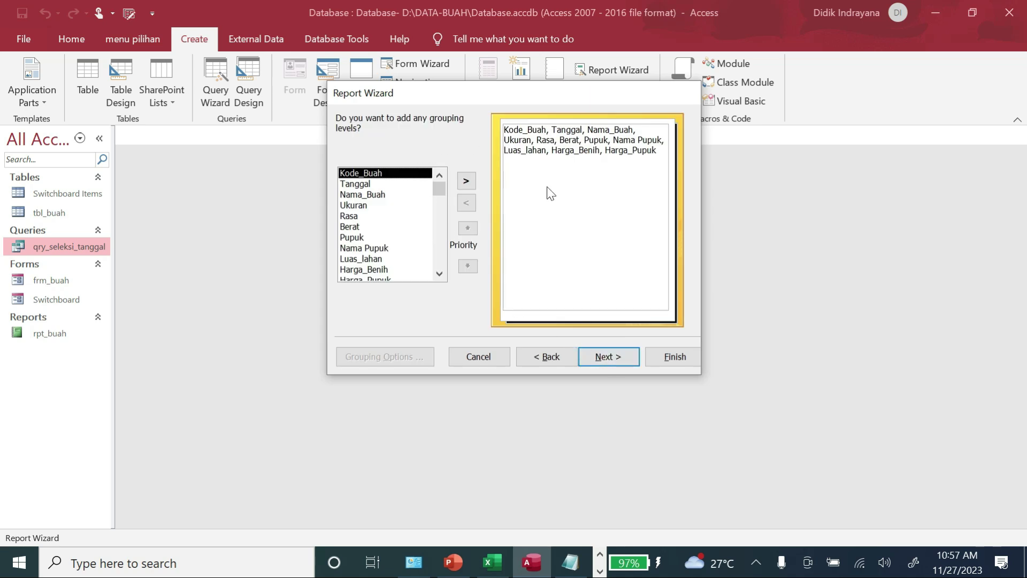
click(613, 359)
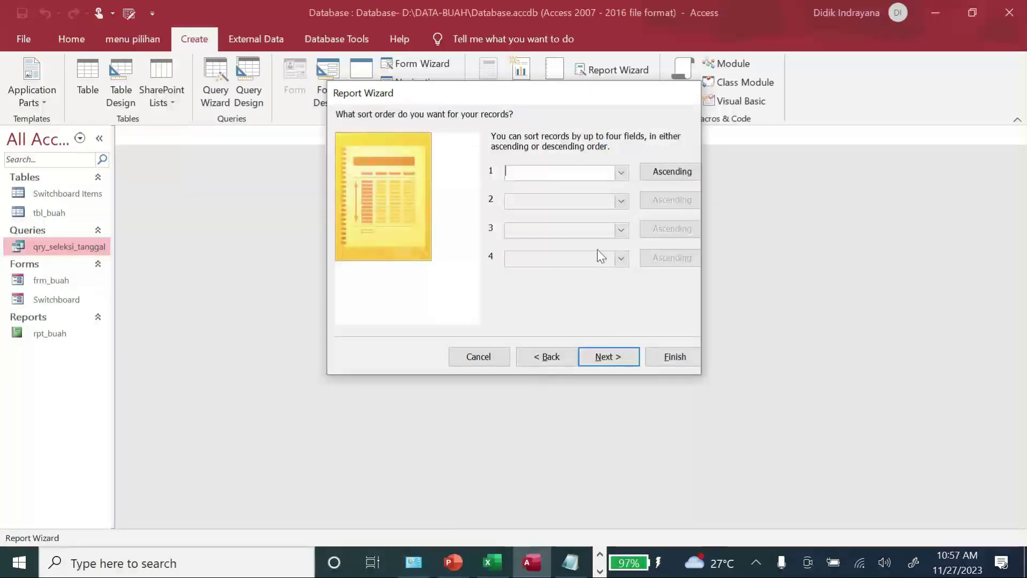
Sort the report by Kode_Buah in ascending order and set its orientation to Landscape.
click(619, 171)
click(579, 196)
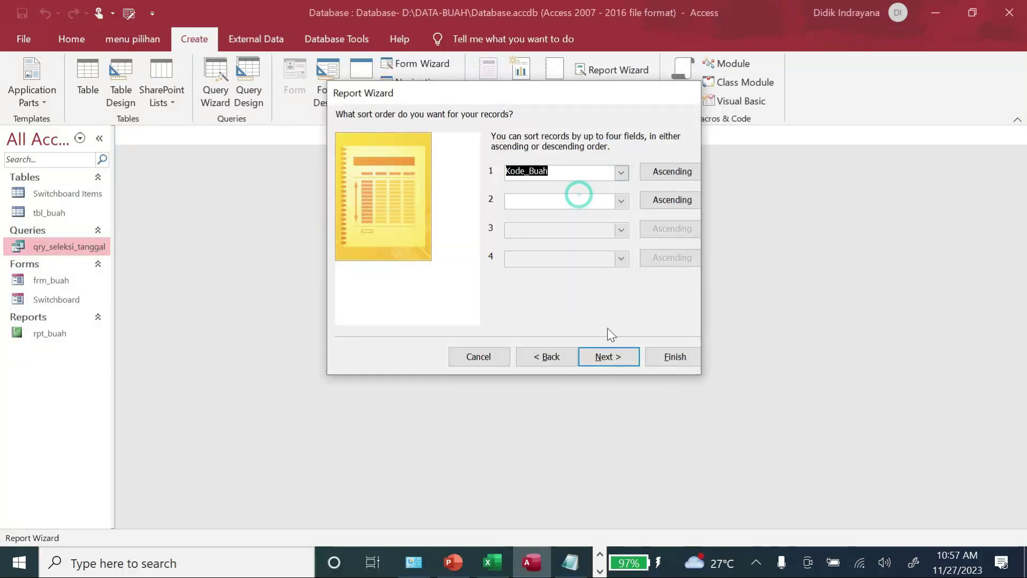
click(608, 358)
click(633, 173)
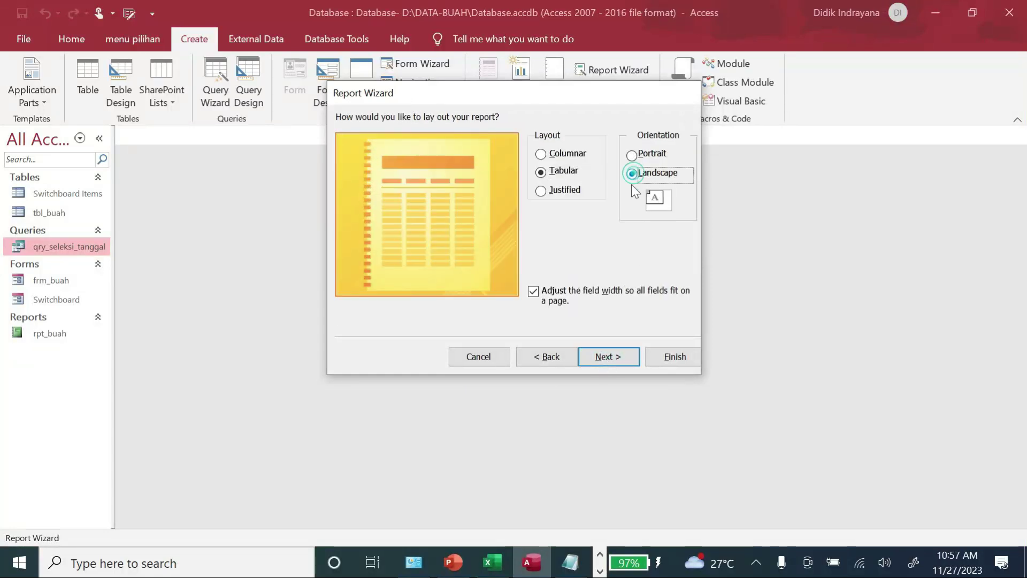
click(615, 355)
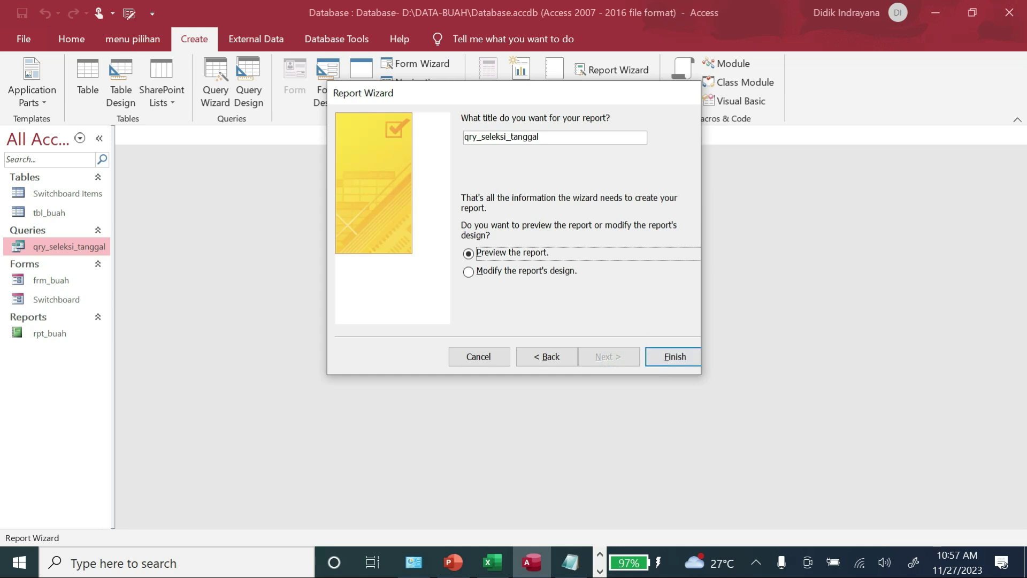
Title the report rpt_seleksi_tanggal and finish the wizard with the preview option.
drag(477, 136, 453, 138)
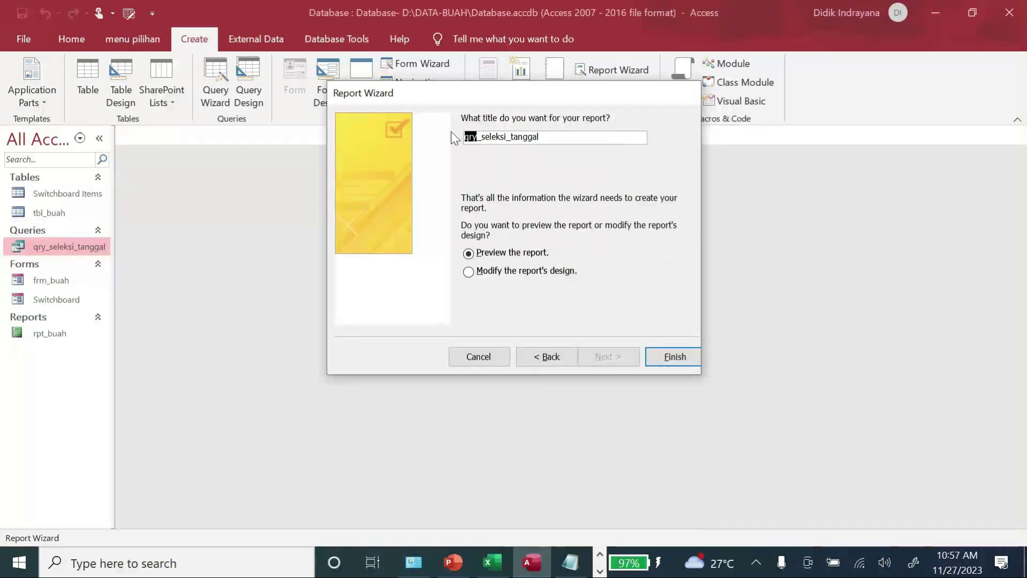
text(rpt)
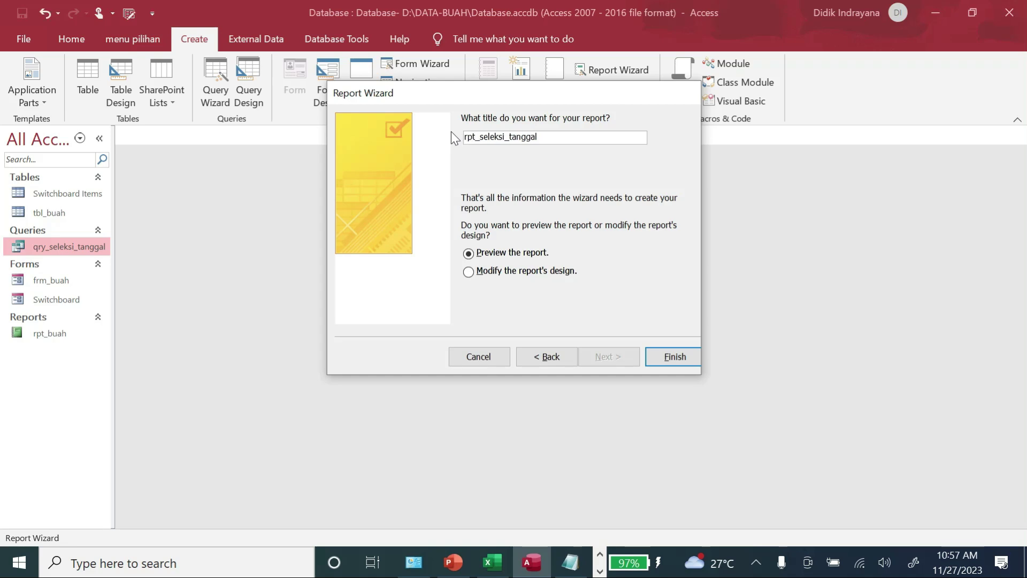
click(679, 355)
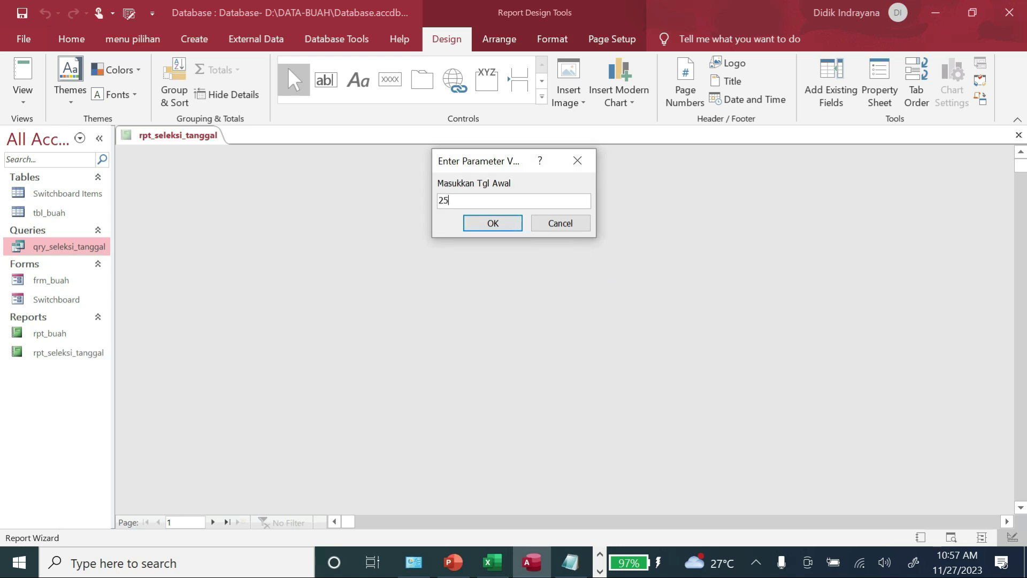
Preview rpt_seleksi_tanggal with 25/11/2023 as both the start and end date, and close the preview.
text(25/11/2023)
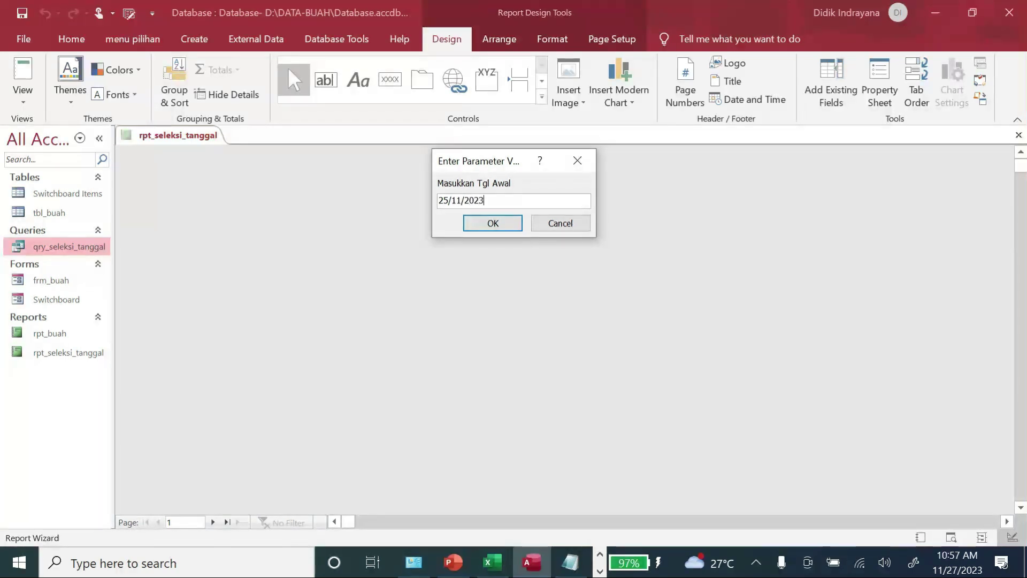
key(Return)
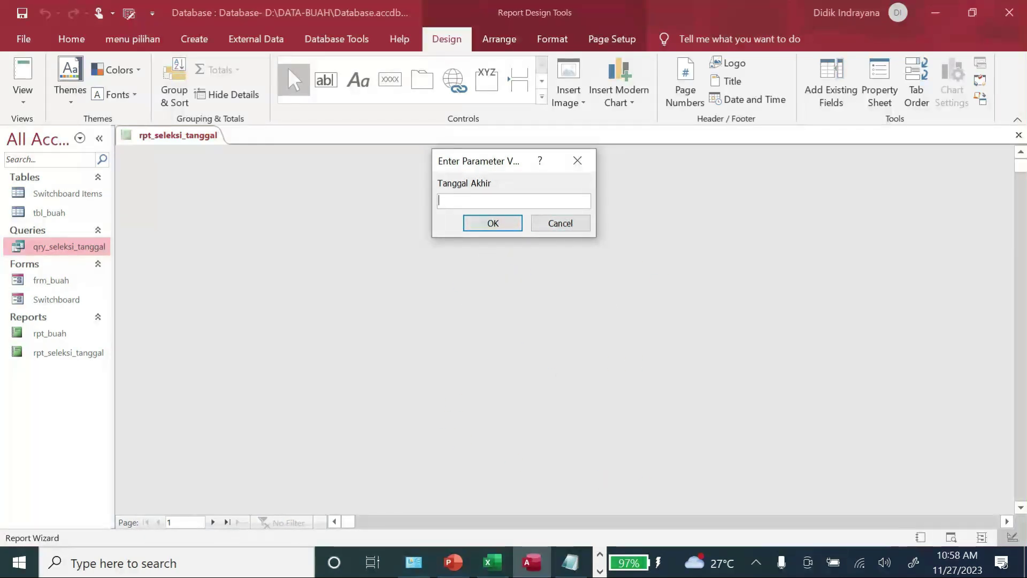
text(25)
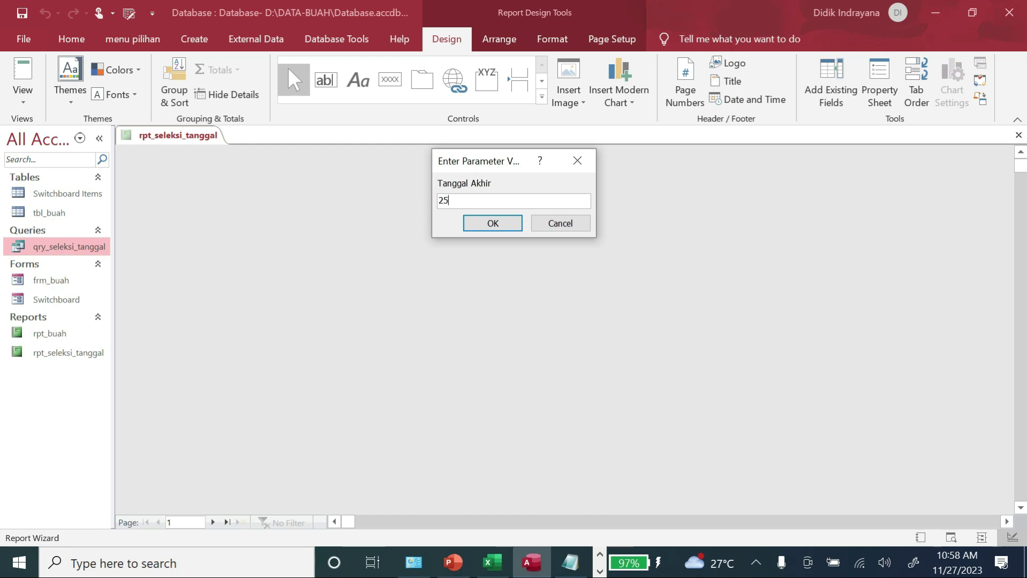
text(/11/2023)
key(Return)
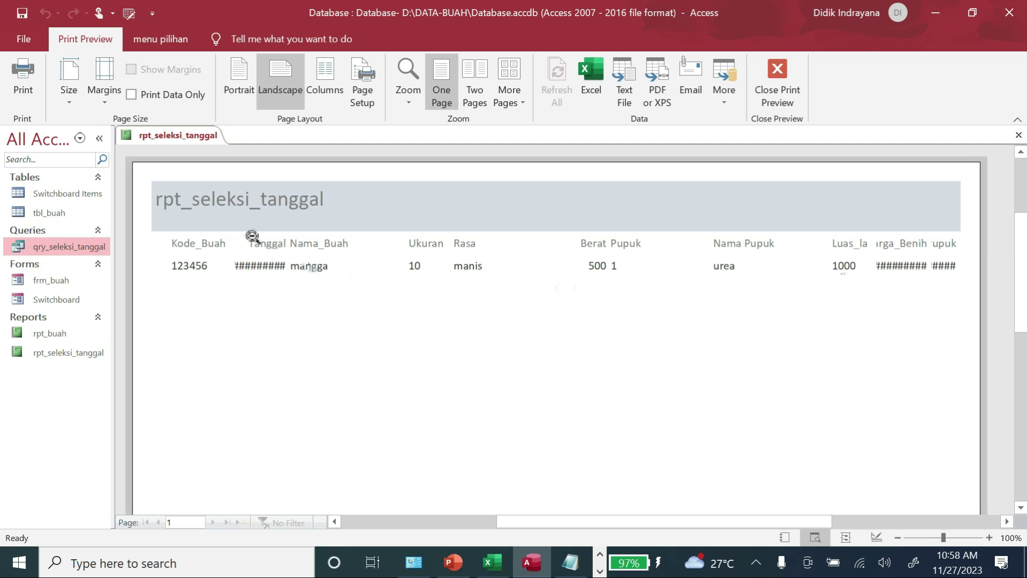
click(1018, 135)
Open rpt_seleksi_tanggal in Design view and set the Report Header's back color to Accent 1, Darker 25%.
right_click(78, 350)
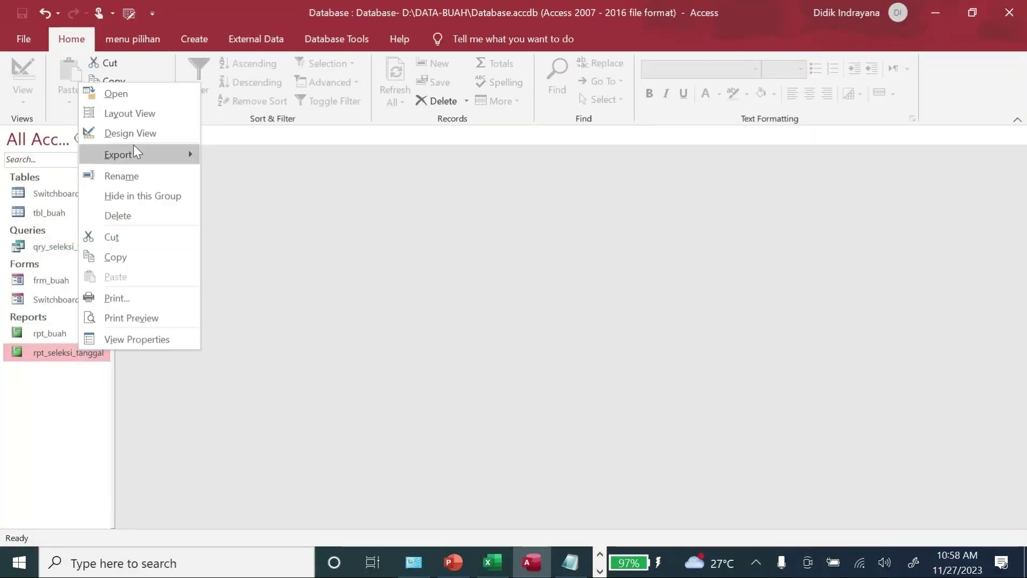
click(161, 133)
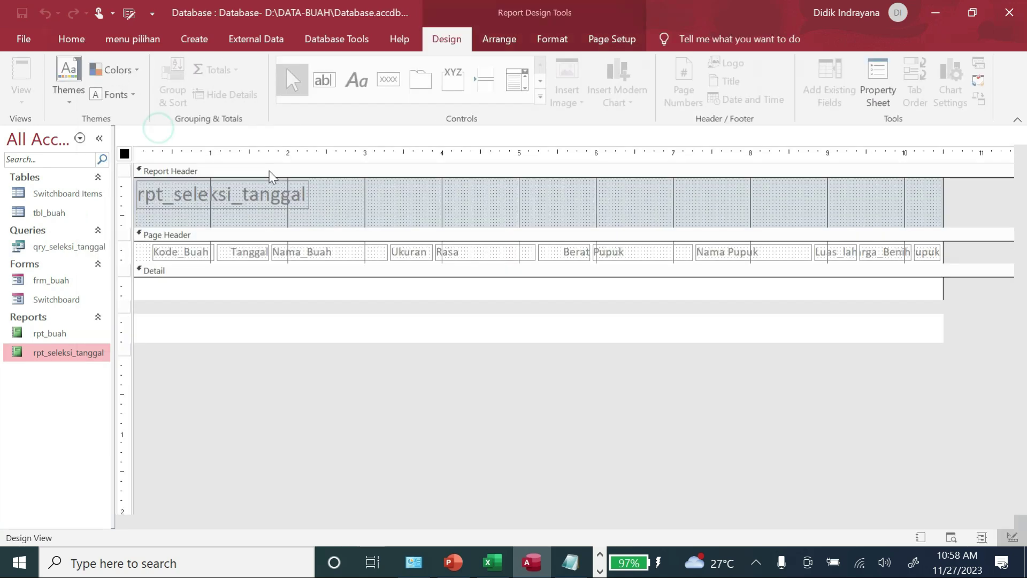
right_click(456, 206)
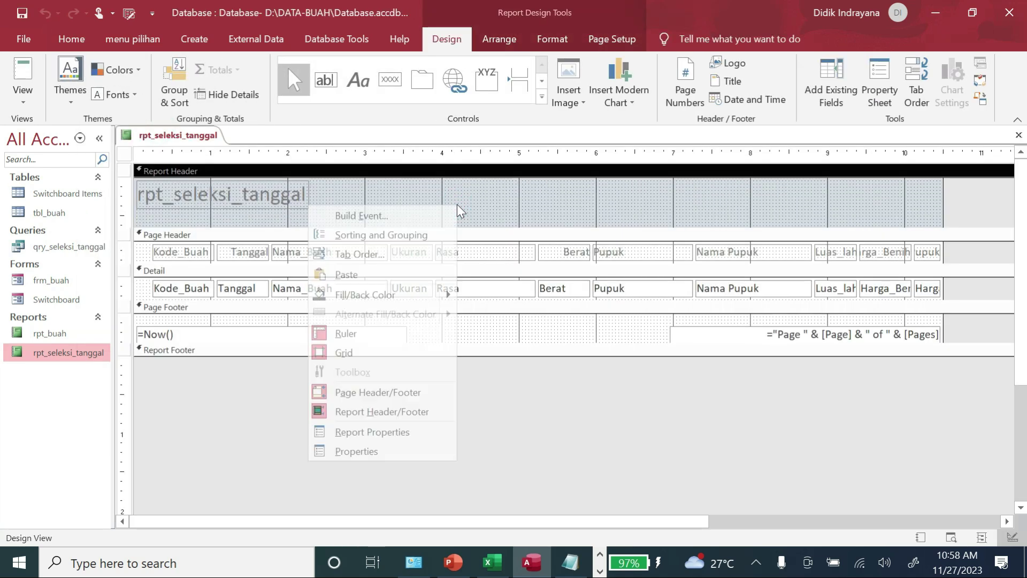
click(357, 452)
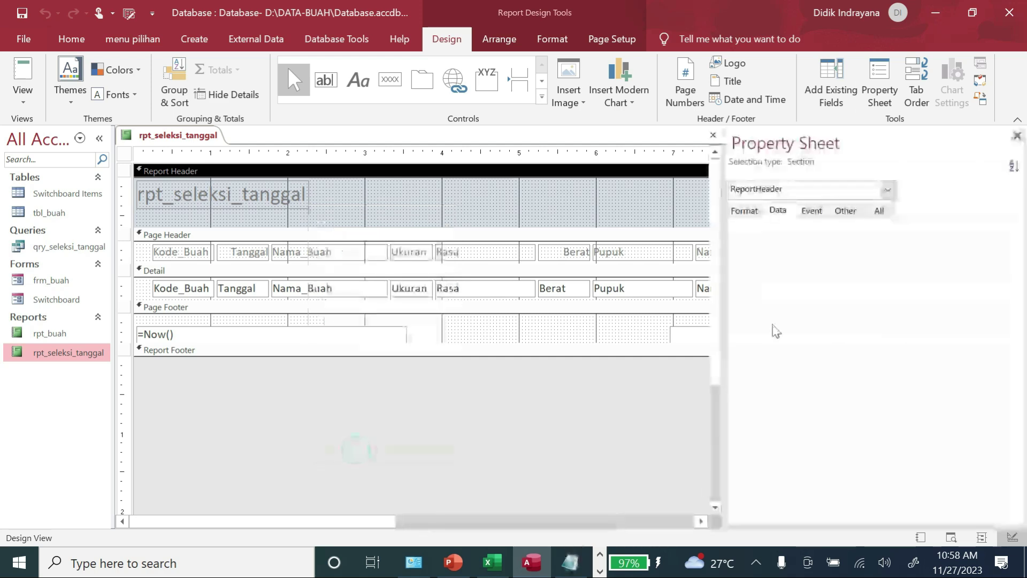
click(744, 211)
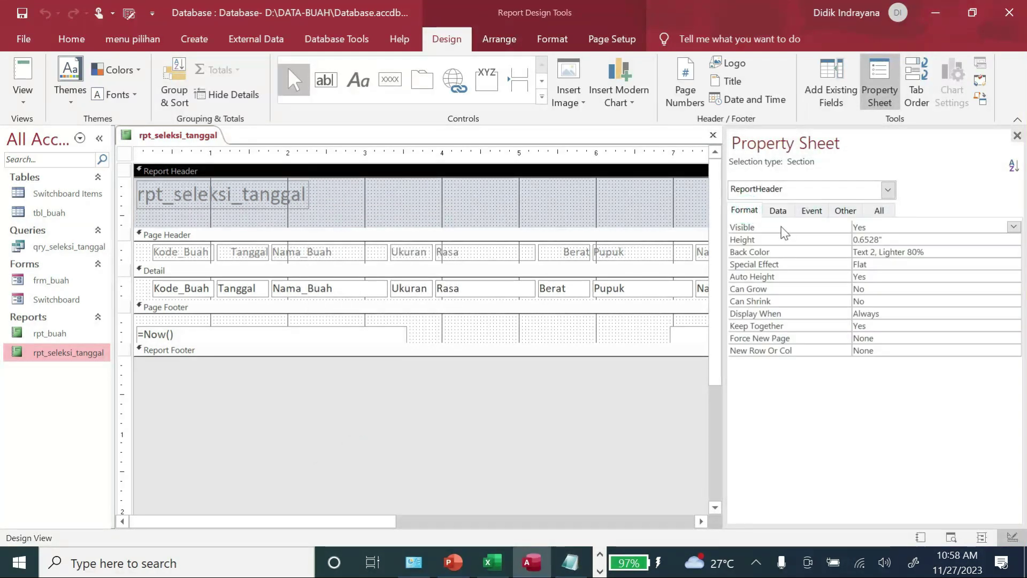
click(942, 252)
click(999, 251)
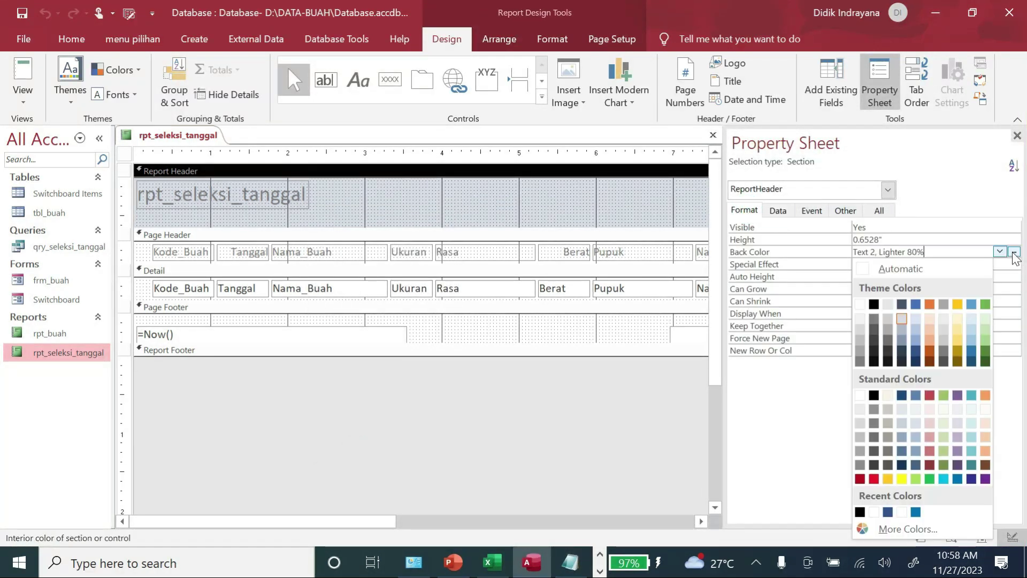
click(917, 353)
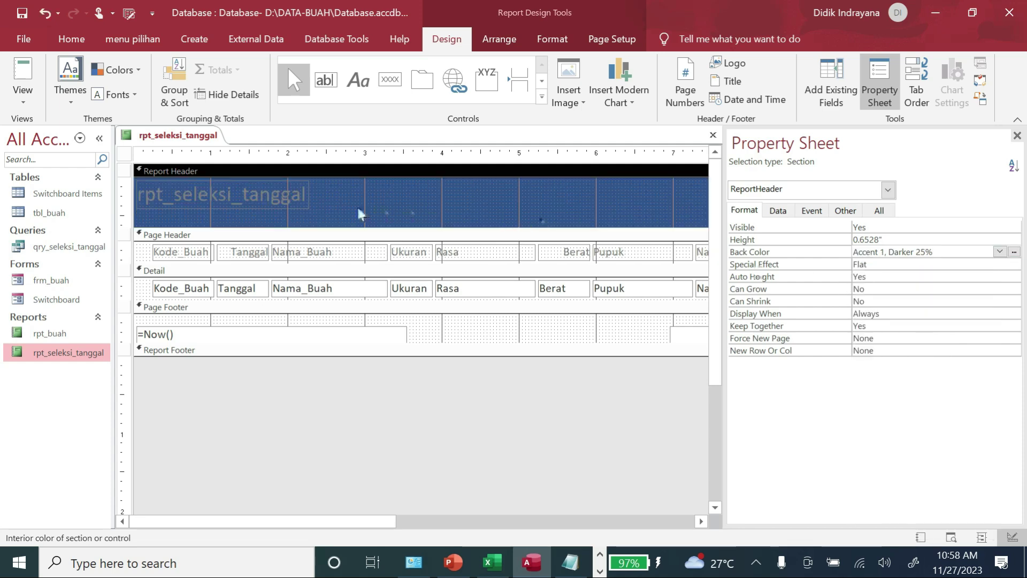
Set the fore color of the title label in the Report Header to white (Background 1).
click(303, 202)
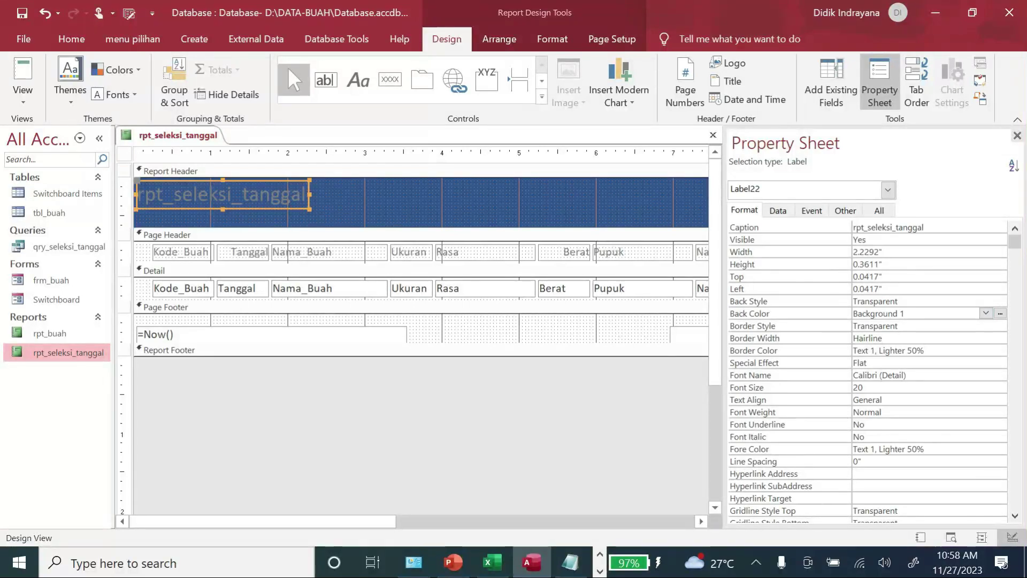
click(907, 449)
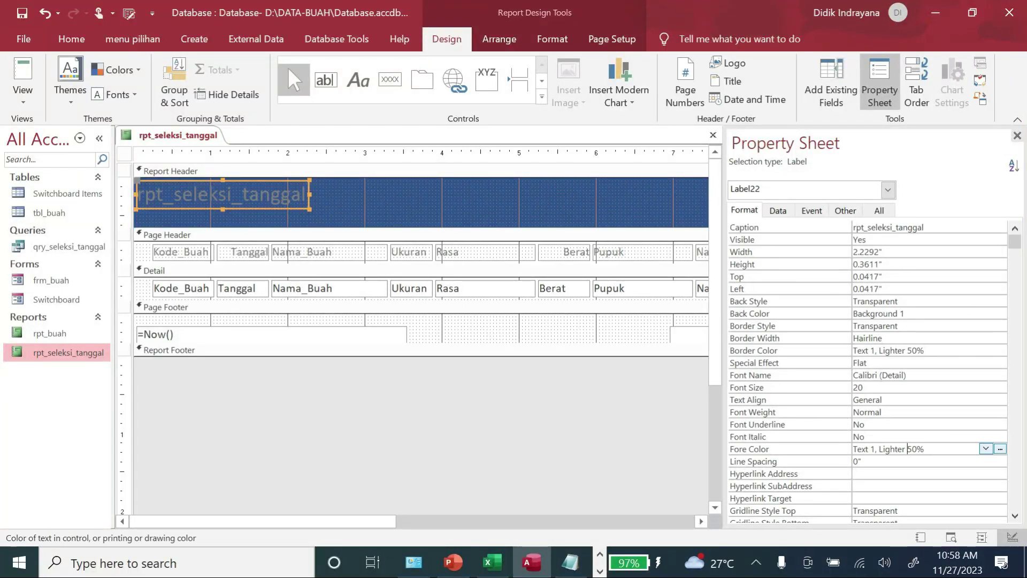
click(1000, 449)
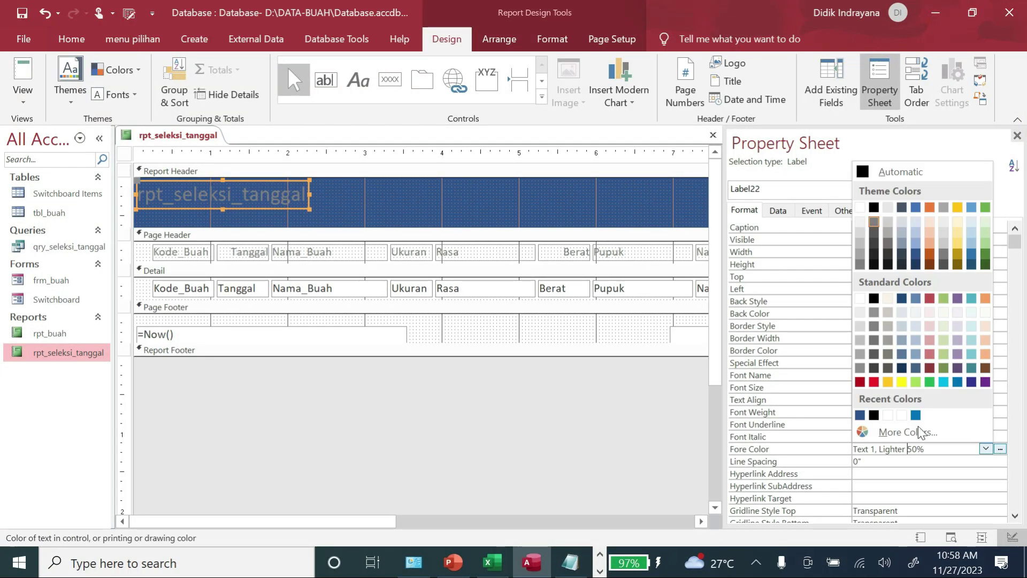
click(859, 207)
Change the title label's text in the Report Header to "Laporan Penanaman Buah Per Tanggal".
double_click(287, 197)
click(301, 197)
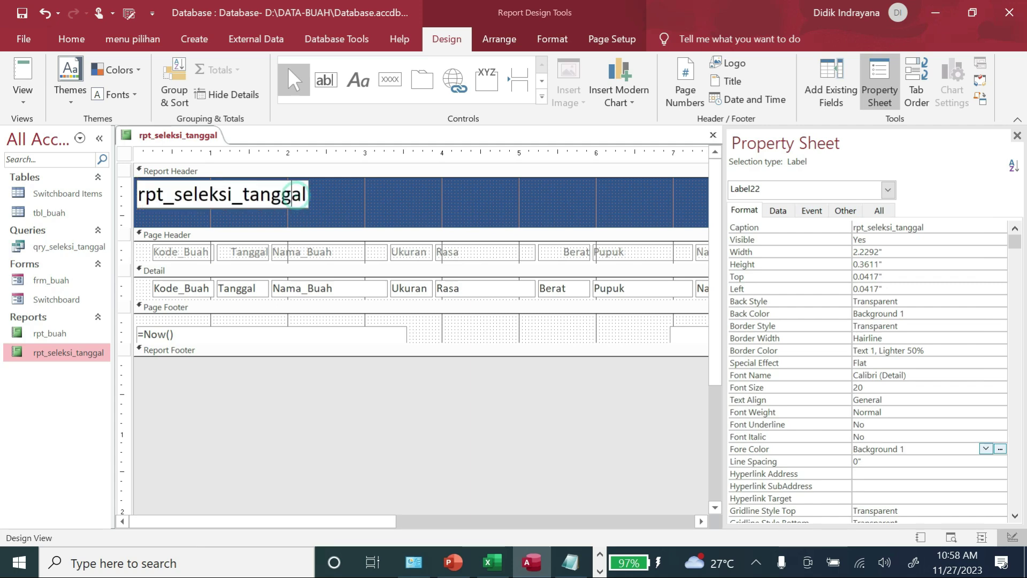
key(shift+Left)
key(shift+Left)
key(shift+Left)
key(shift+Left)
key(shift+Left)
key(shift+Left)
key(shift+Left)
key(shift+Left)
key(shift+Left)
key(shift+Left)
key(shift+Left)
key(shift+Left)
key(shift+Left)
key(shift+Left)
key(shift+Left)
key(shift+Left)
key(shift+Left)
key(shift+Left)
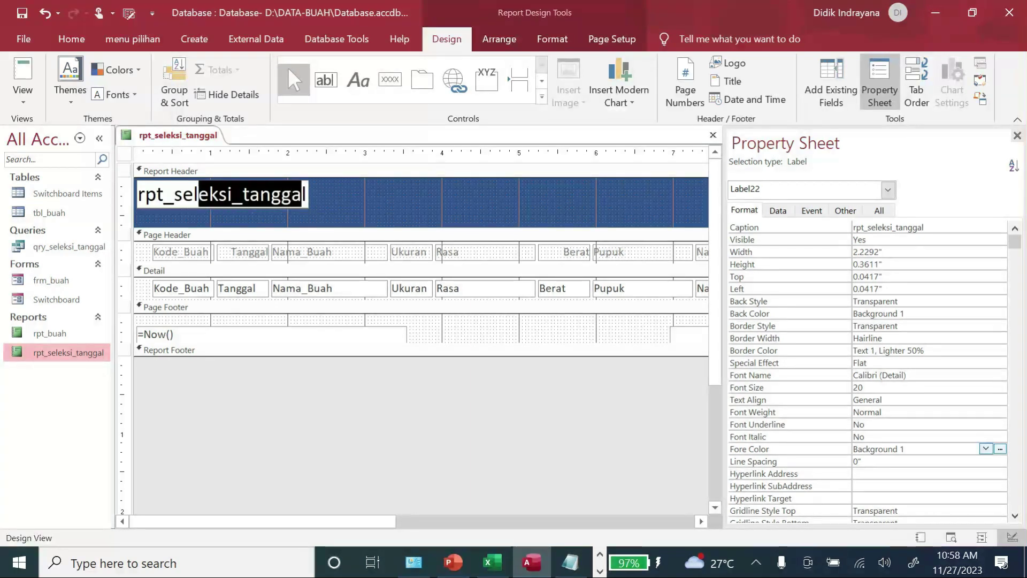
key(BackSpace)
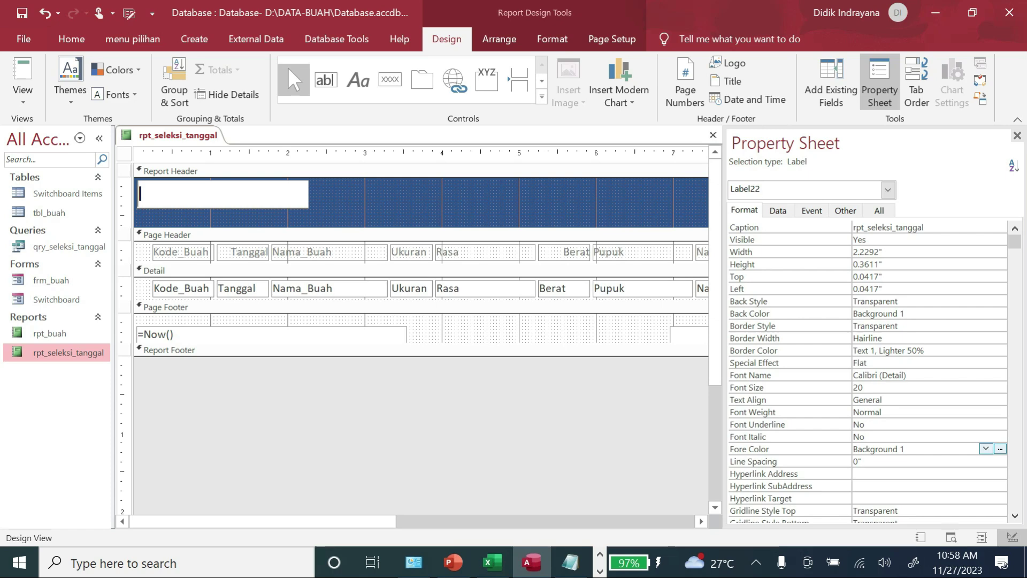
text(Laporan)
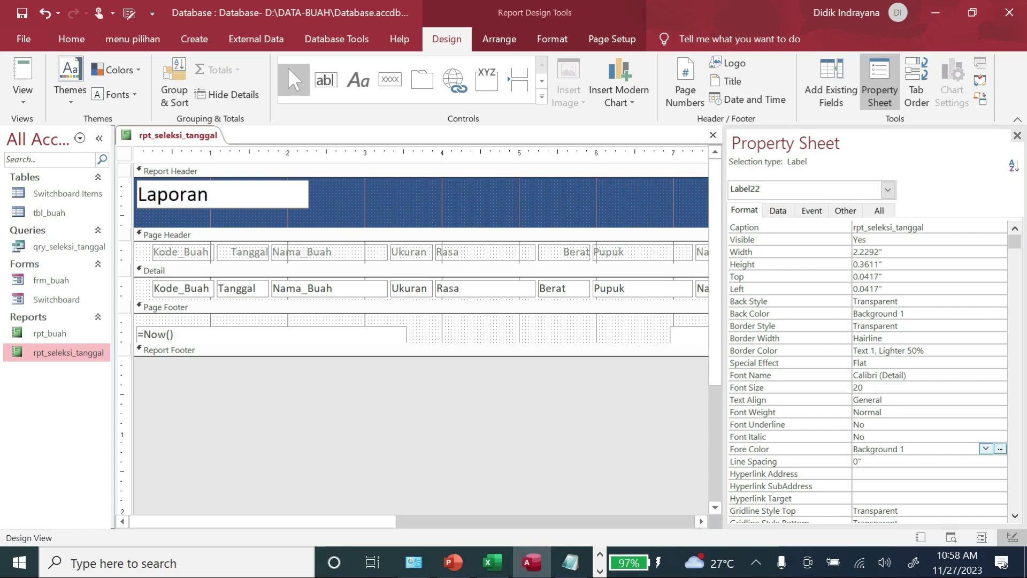
text( Pene)
key(BackSpace)
text(anaman Buah)
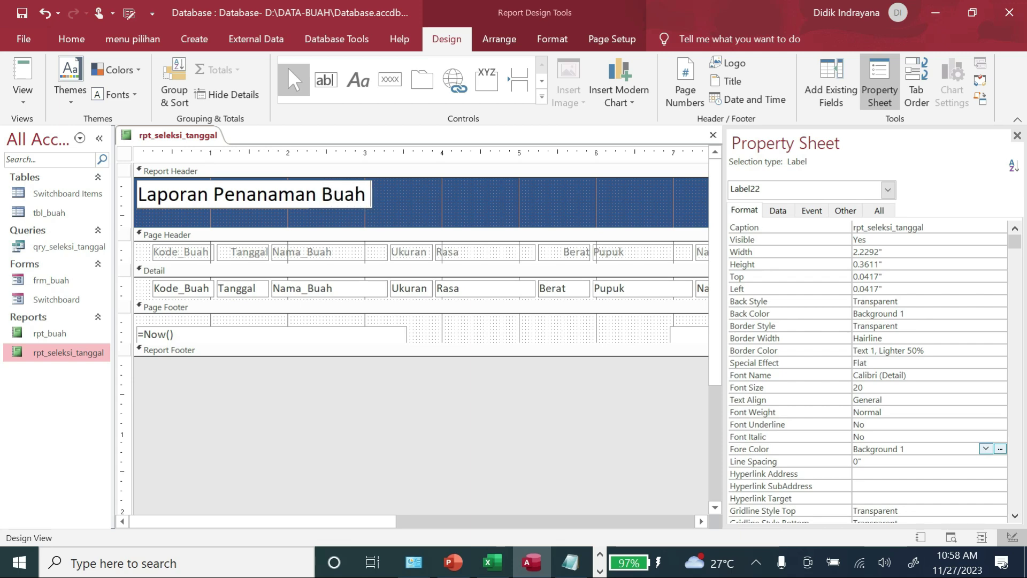
text( Pert)
key(BackSpace)
text(T)
key(BackSpace)
text(Tangg)
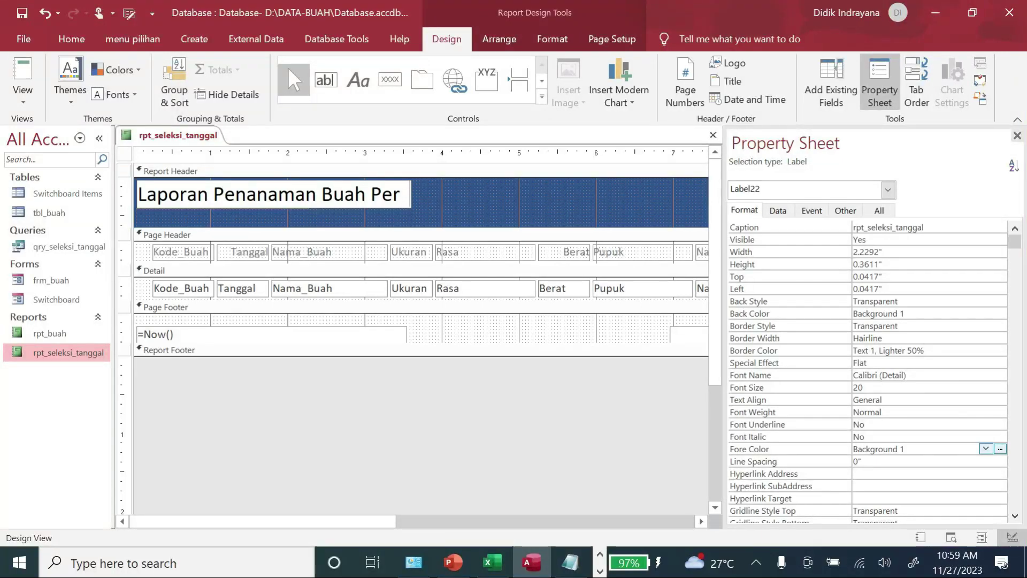
text(al)
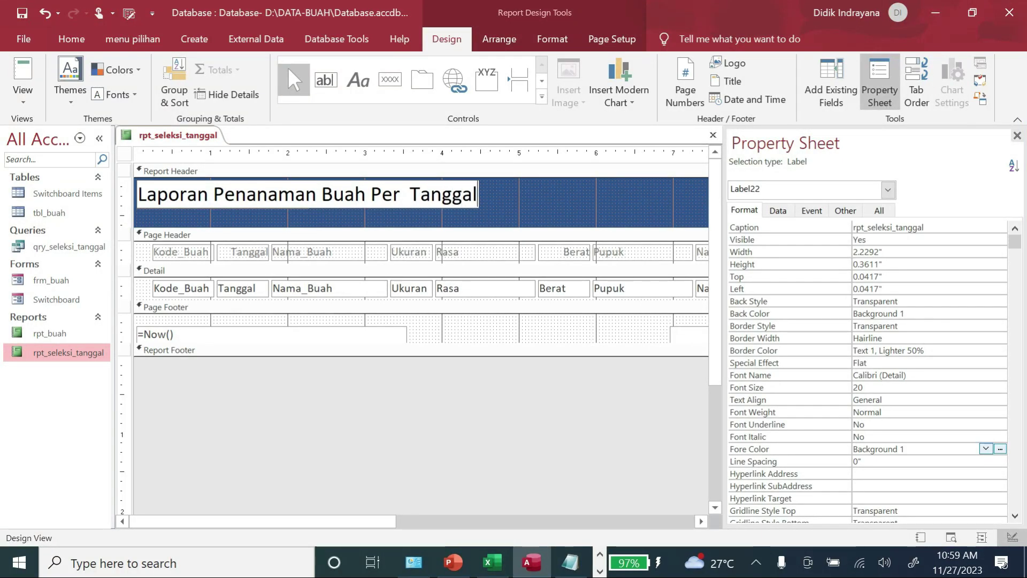
click(532, 208)
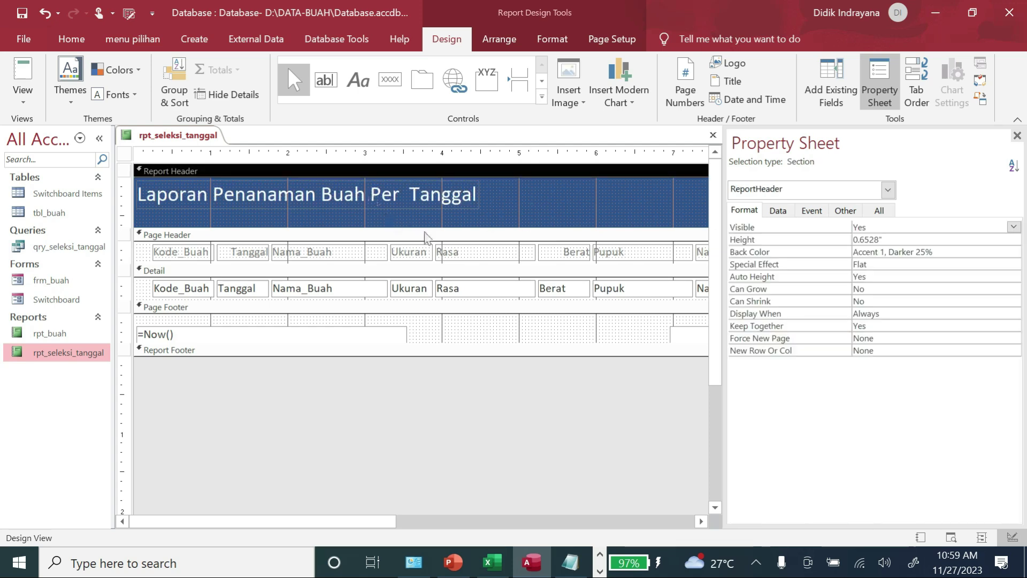
Reduce the Report Header's height to about 0.42" and close the report, saving the design changes.
drag(436, 229, 434, 208)
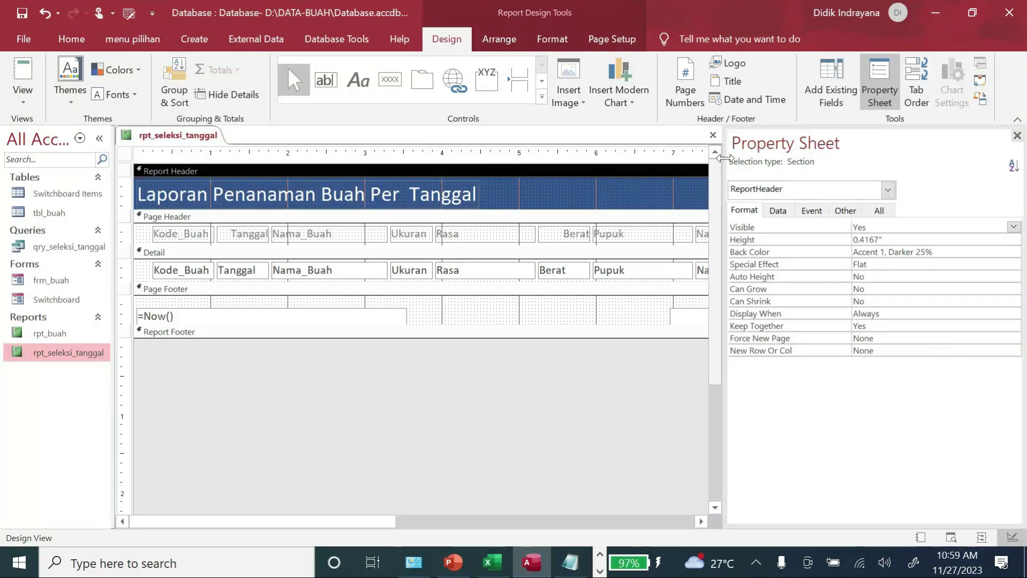
click(713, 135)
click(460, 326)
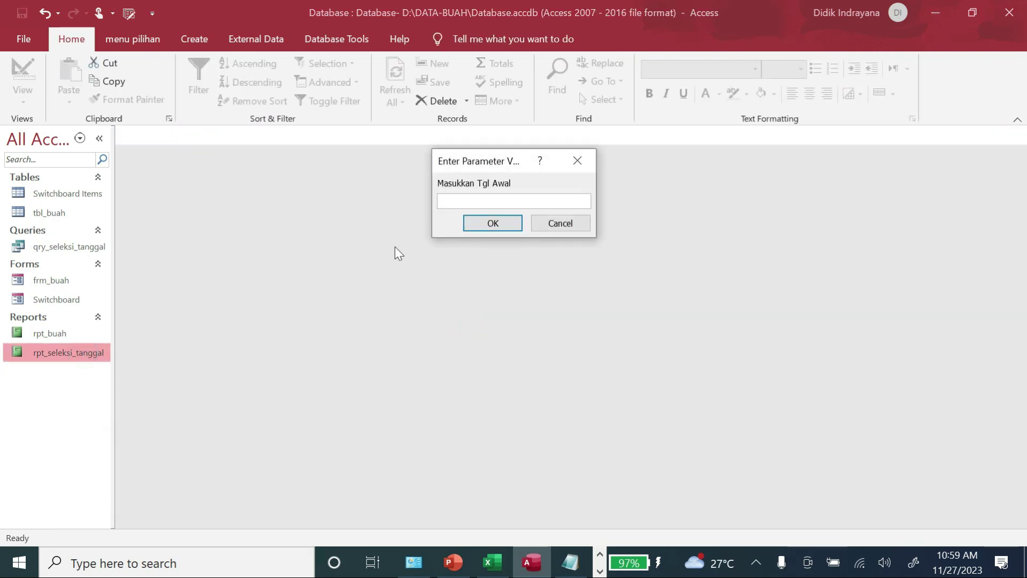
Run rpt_seleksi_tanggal with 25/11/2023 as both the start and end date, and close the report.
text(25/11/2023)
key(Return)
text(25/11/2023)
key(Return)
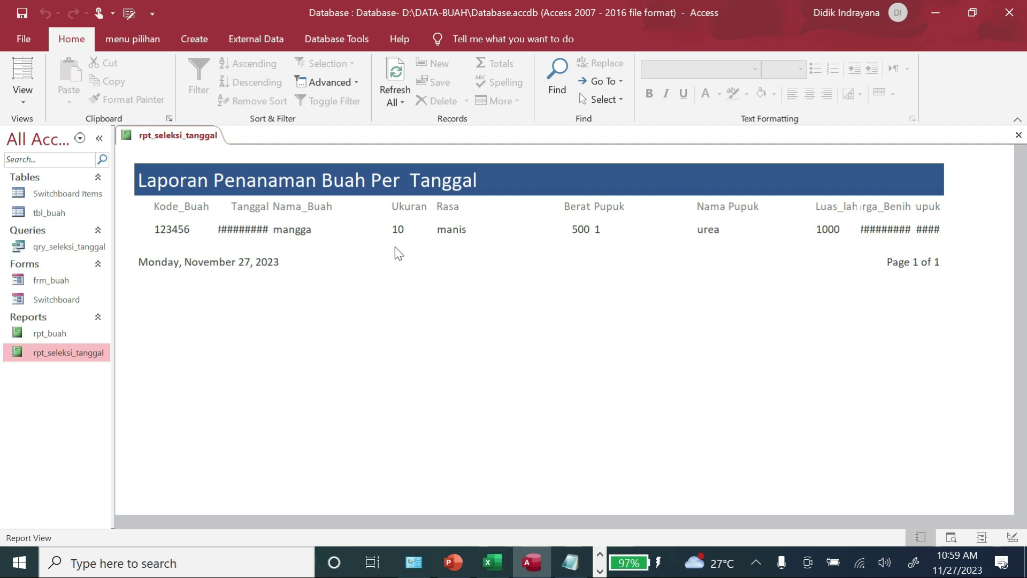
click(1019, 135)
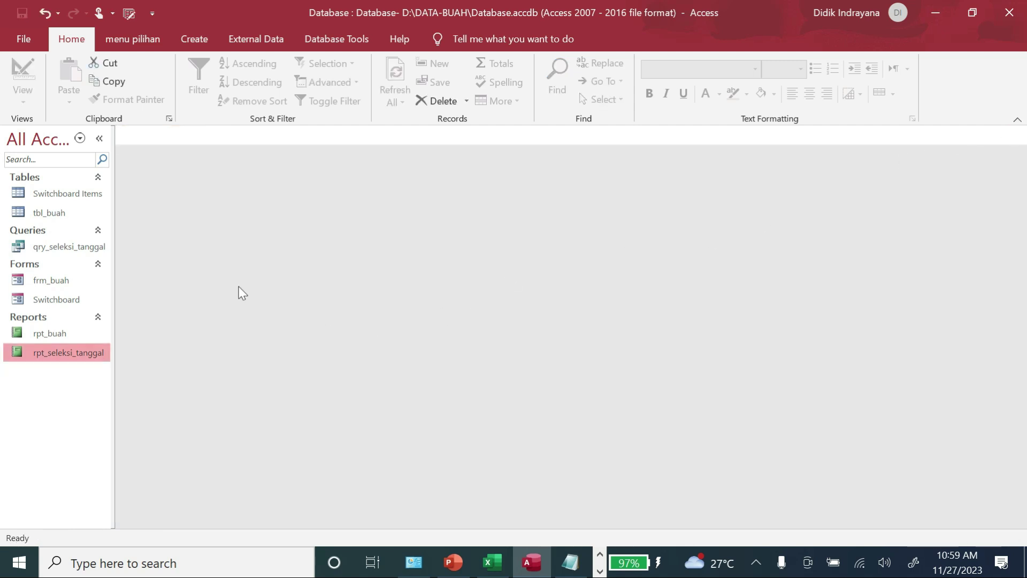
Open the "Menu Pengolahan Data Buah" page in the Switchboard Manager and add a new item with the text "Laporan Data Per Tanggal".
click(143, 39)
click(31, 86)
click(646, 208)
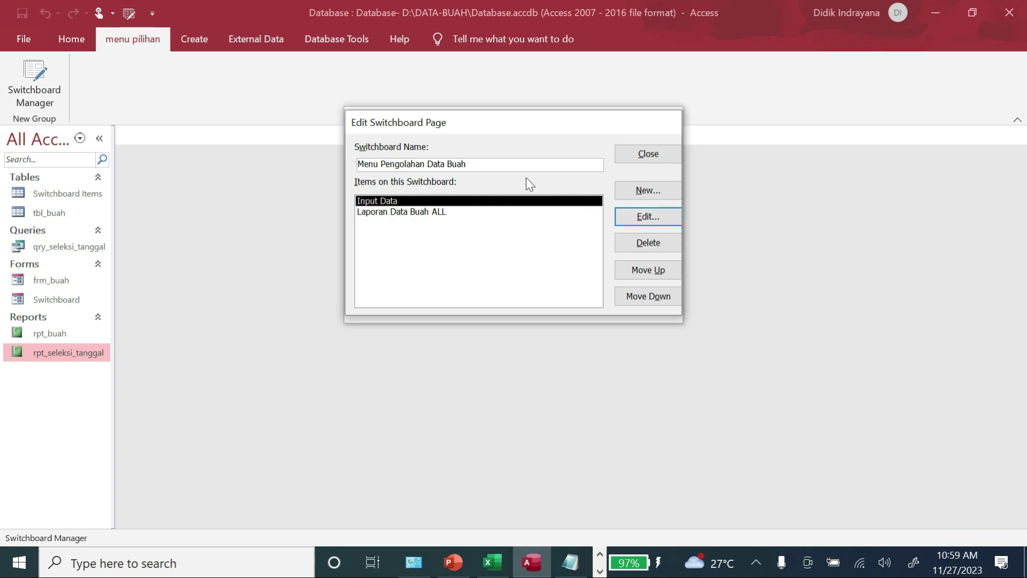
click(649, 154)
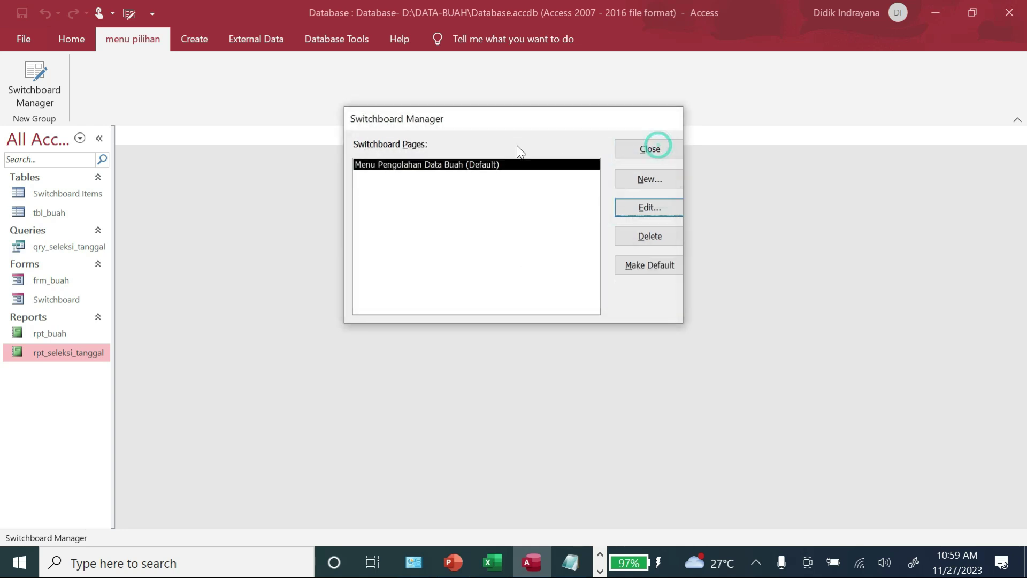
click(645, 207)
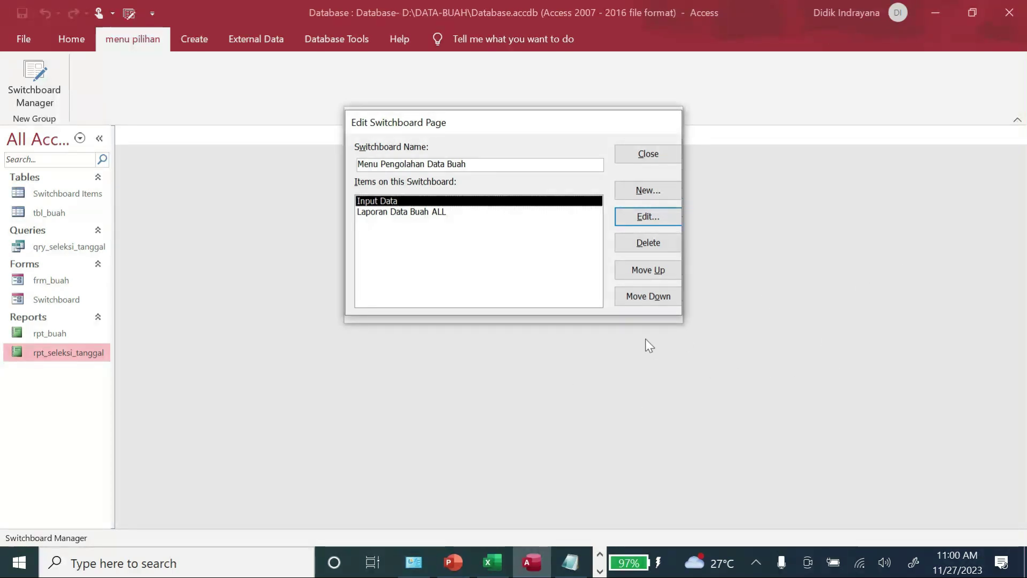
click(638, 197)
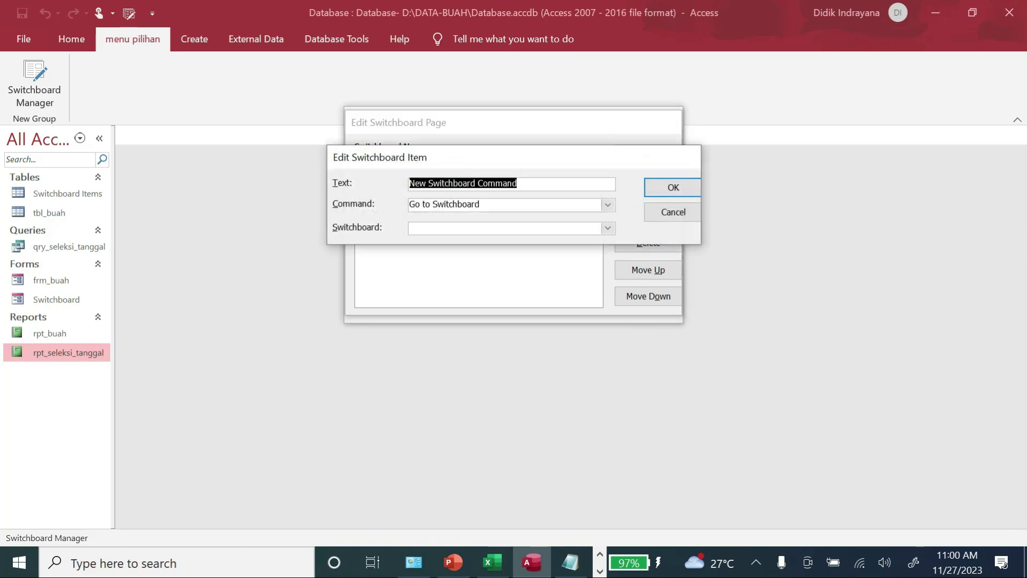
text(Laporan d)
key(BackSpace)
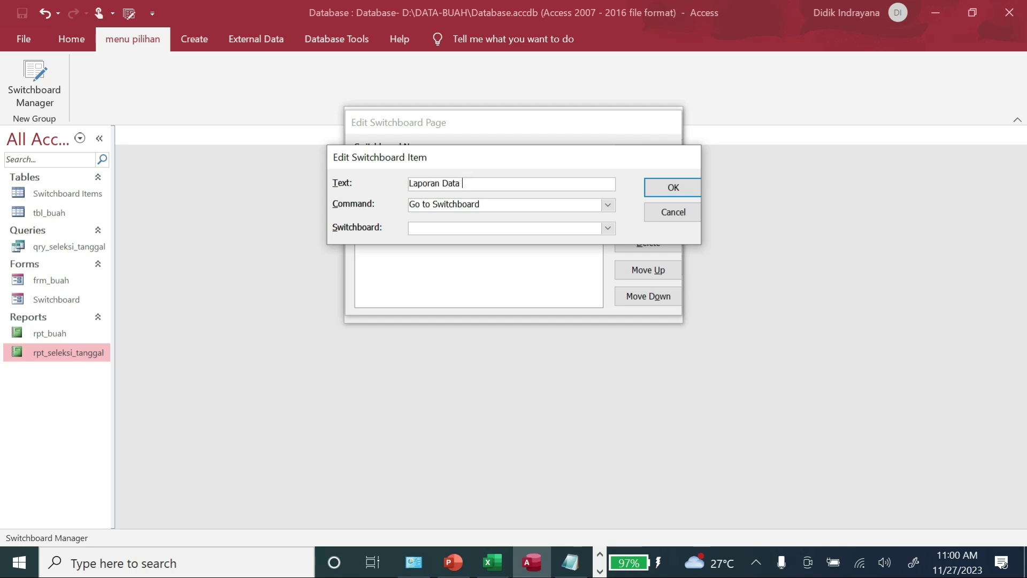
text(Data Per Ta)
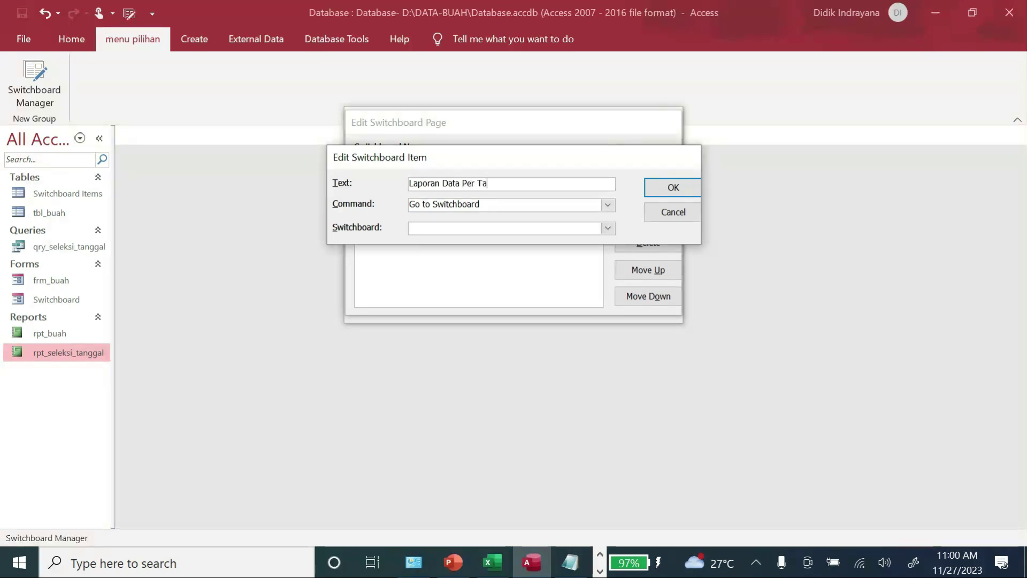
text(nggal)
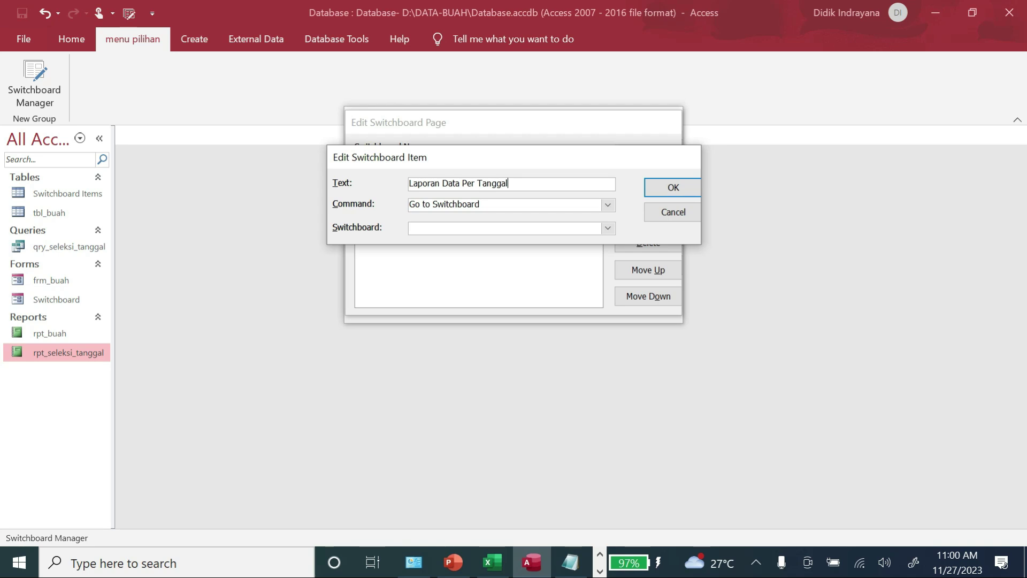
Set the new switchboard item's command to Open Report with rpt_seleksi_tanggal, and close the Switchboard Manager.
click(607, 207)
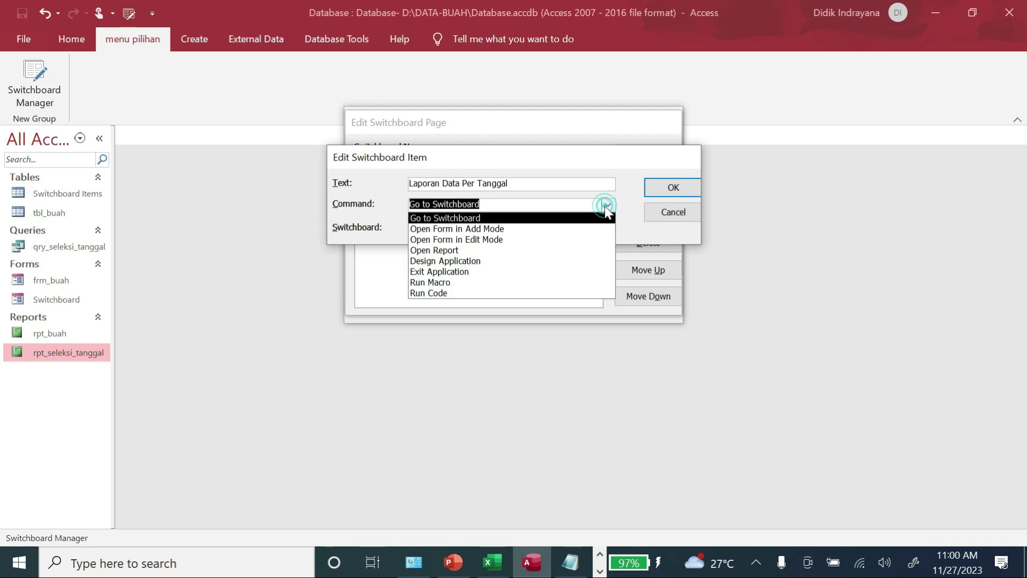
click(463, 254)
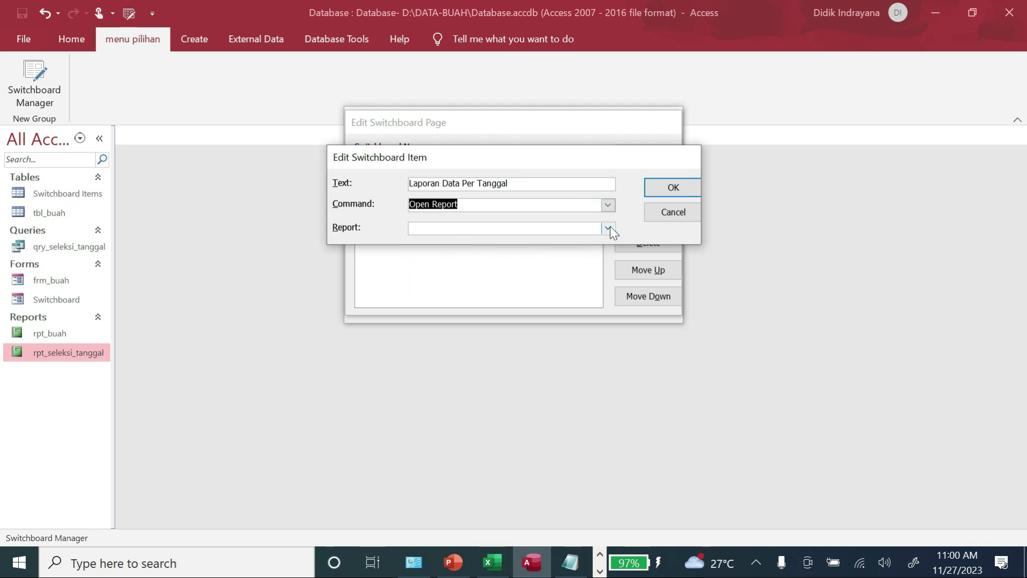
click(609, 229)
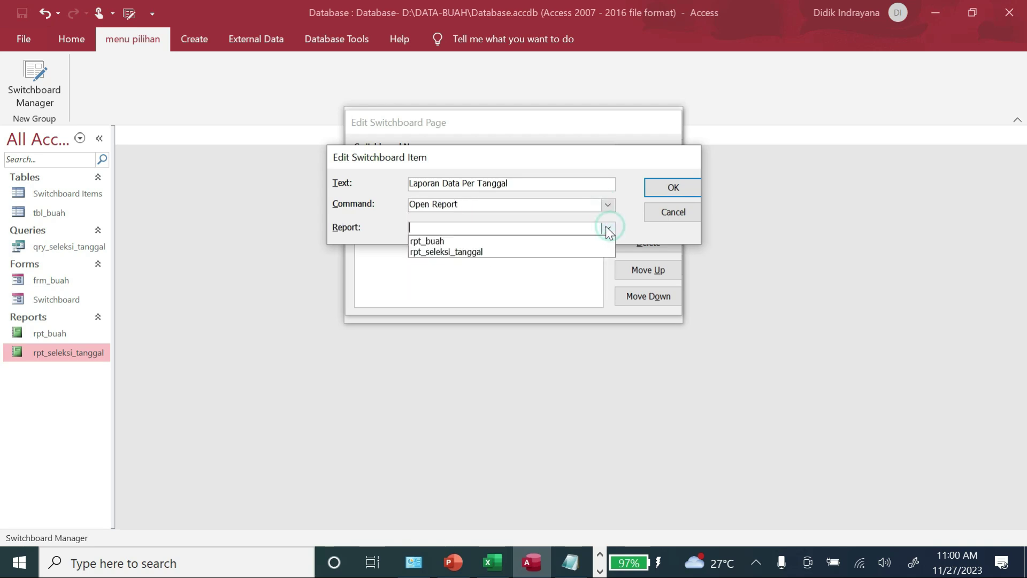
click(468, 252)
click(670, 188)
click(655, 152)
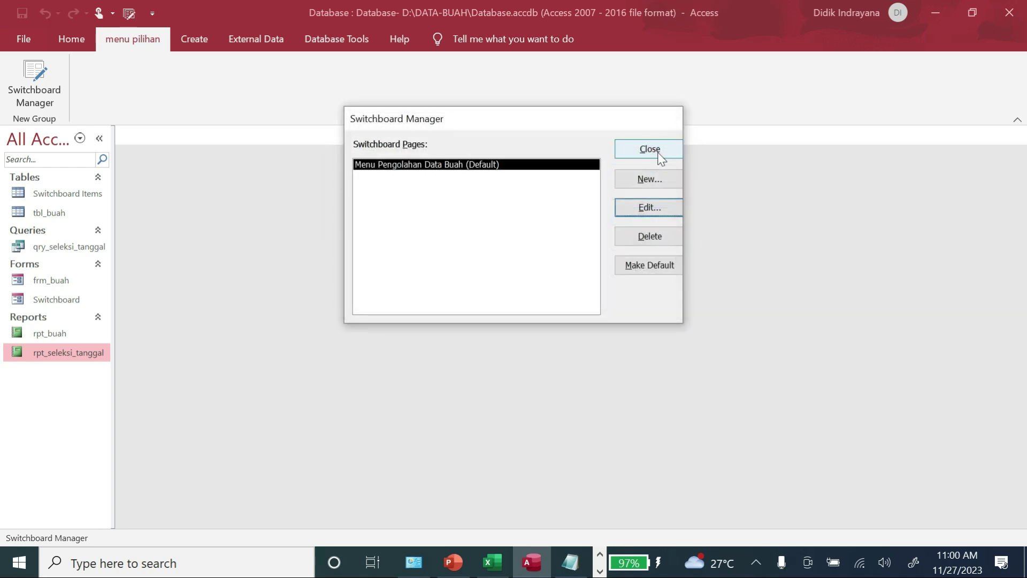
click(660, 155)
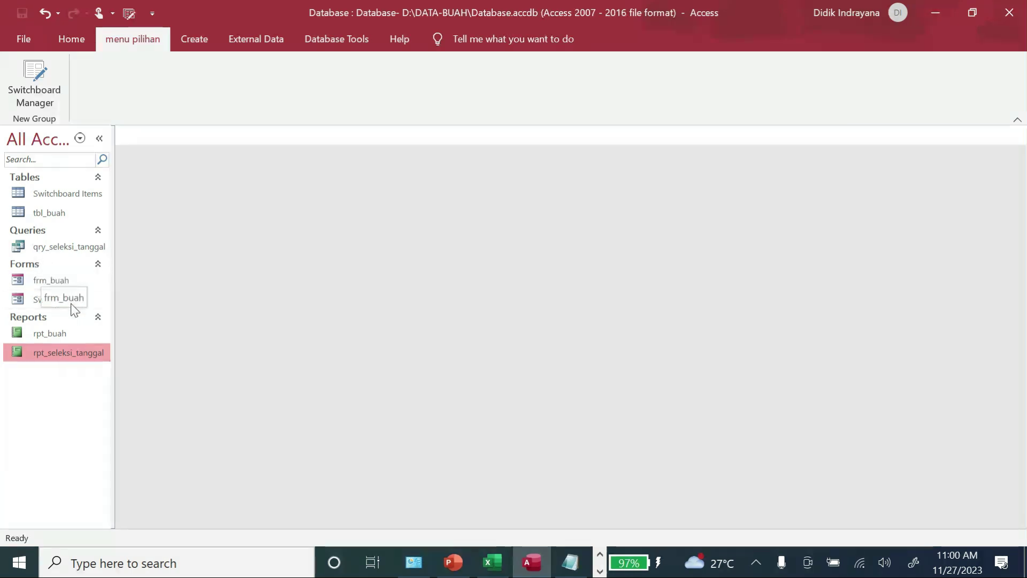
Open the Switchboard form and test the Input Data and Laporan Data Buah ALL items, closing each opened object.
double_click(46, 301)
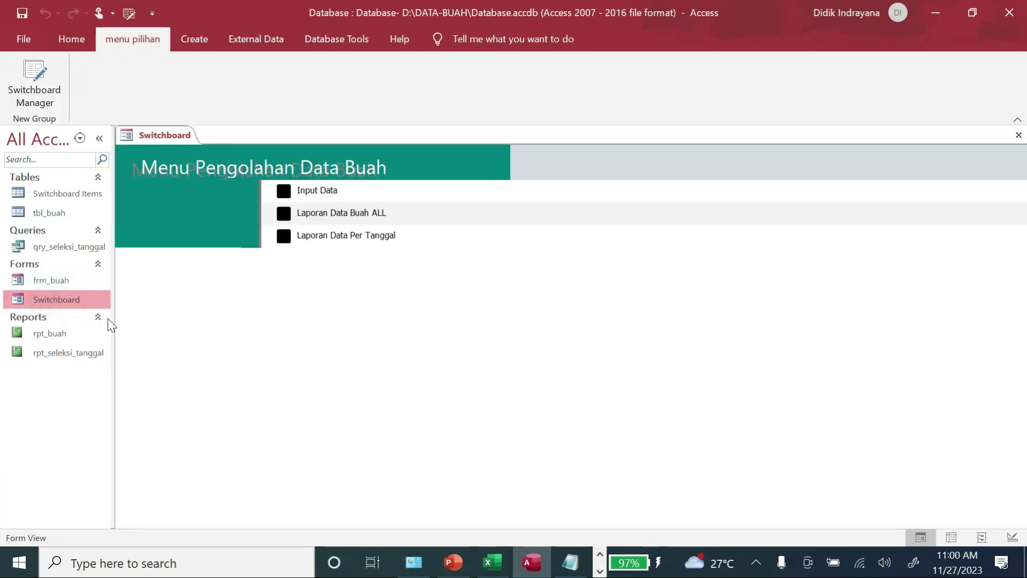
click(283, 190)
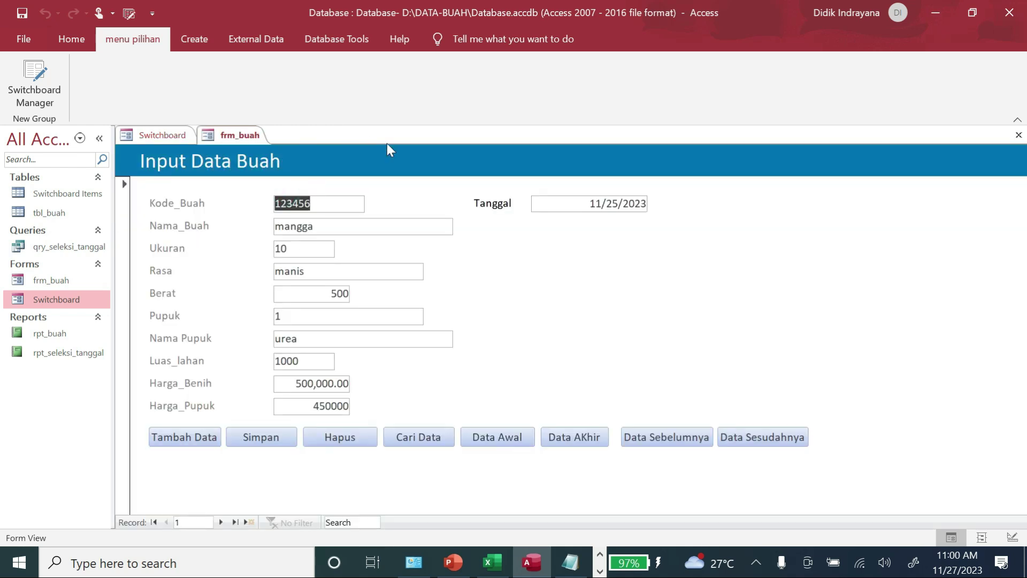
click(1018, 135)
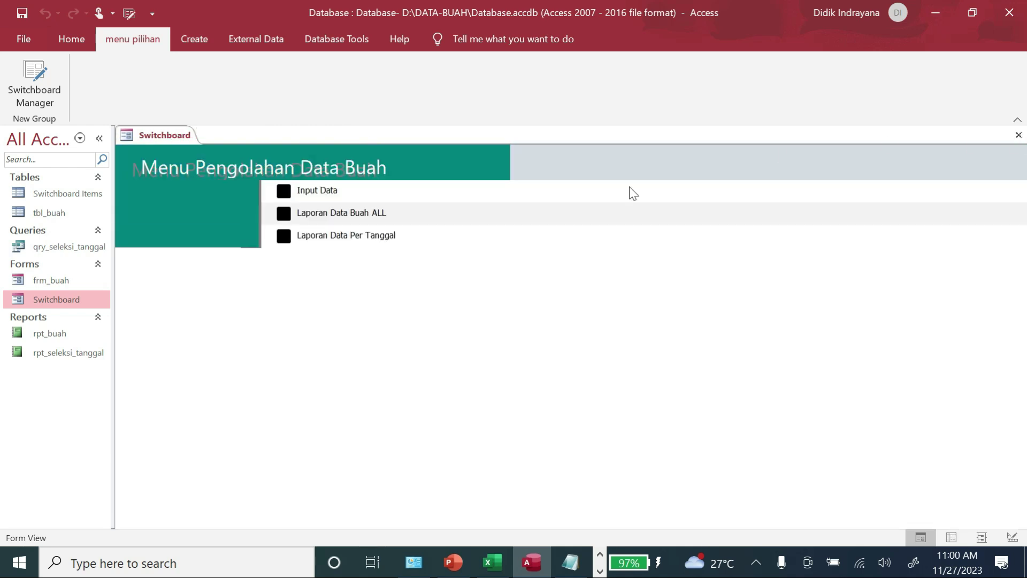
click(283, 213)
click(1018, 135)
Run Laporan Data Per Tanggal from the switchboard for 25/11/2023 to 30/11/2023, and close the report.
click(284, 235)
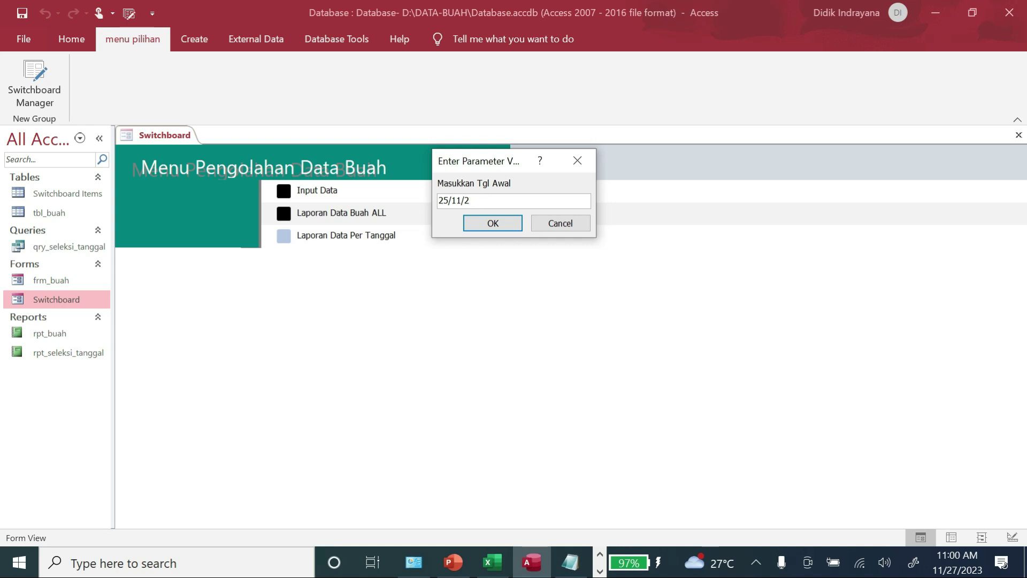
key(Return)
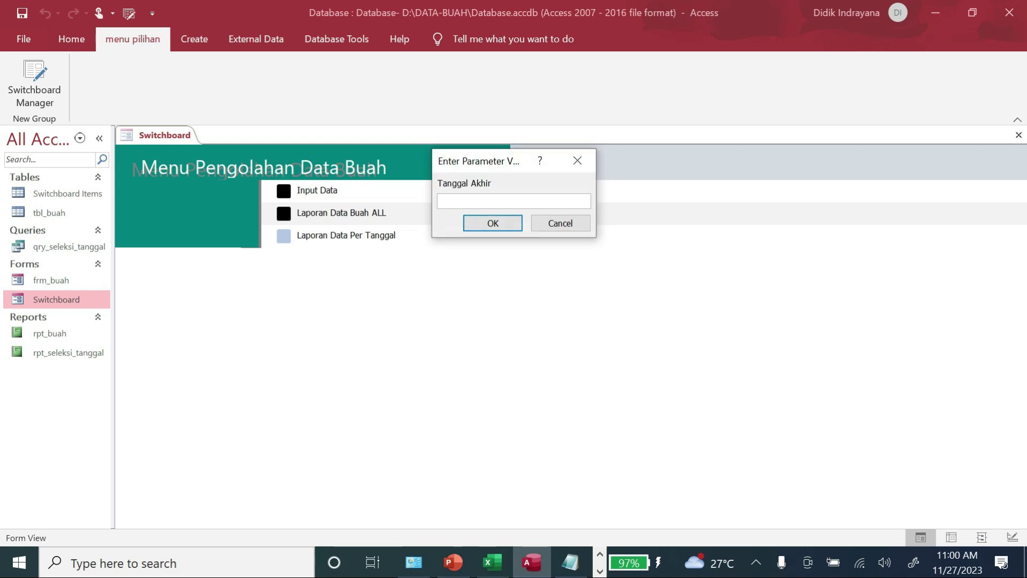
text(30/11/2023)
key(Return)
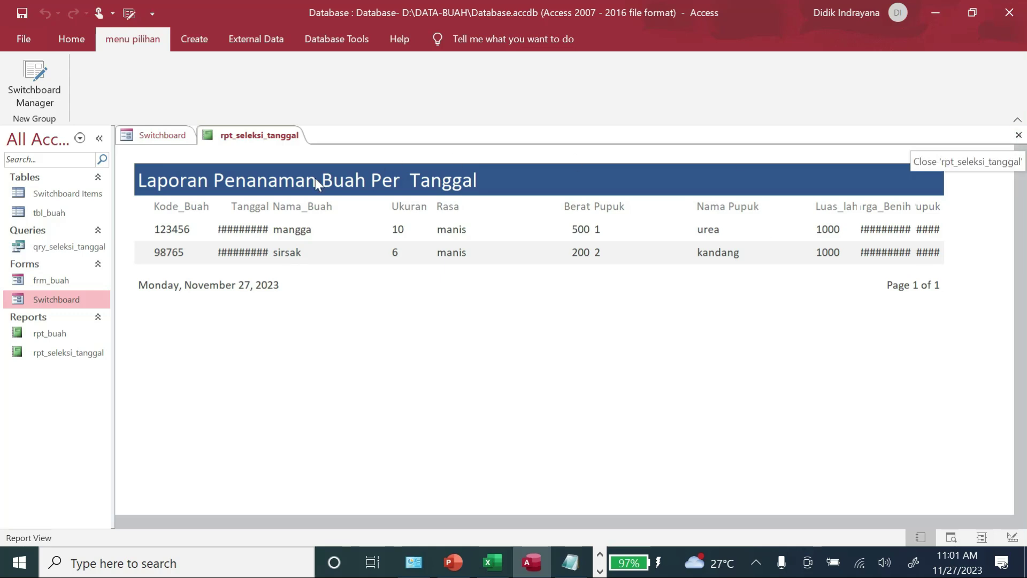
click(167, 134)
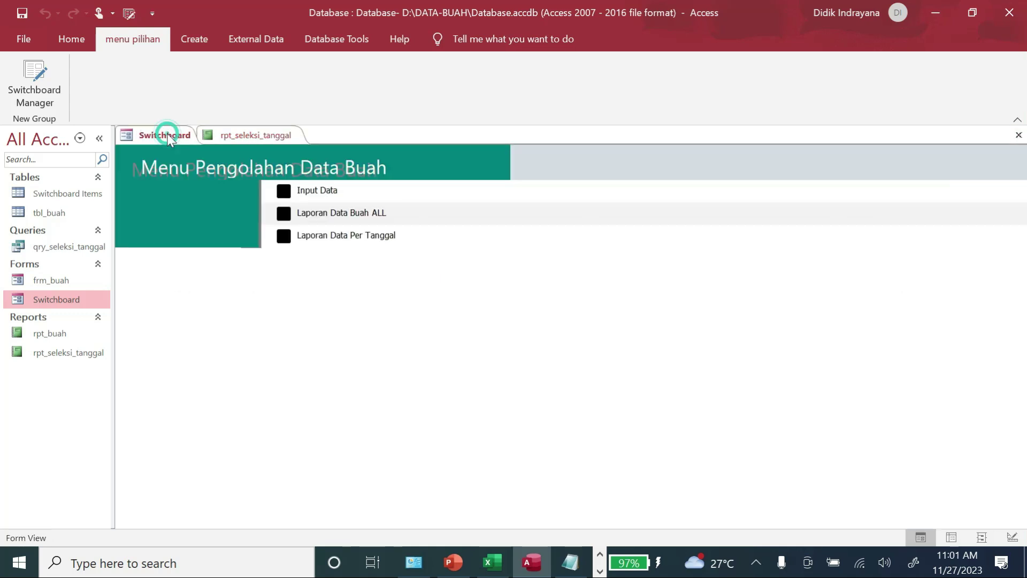
click(251, 134)
click(1019, 135)
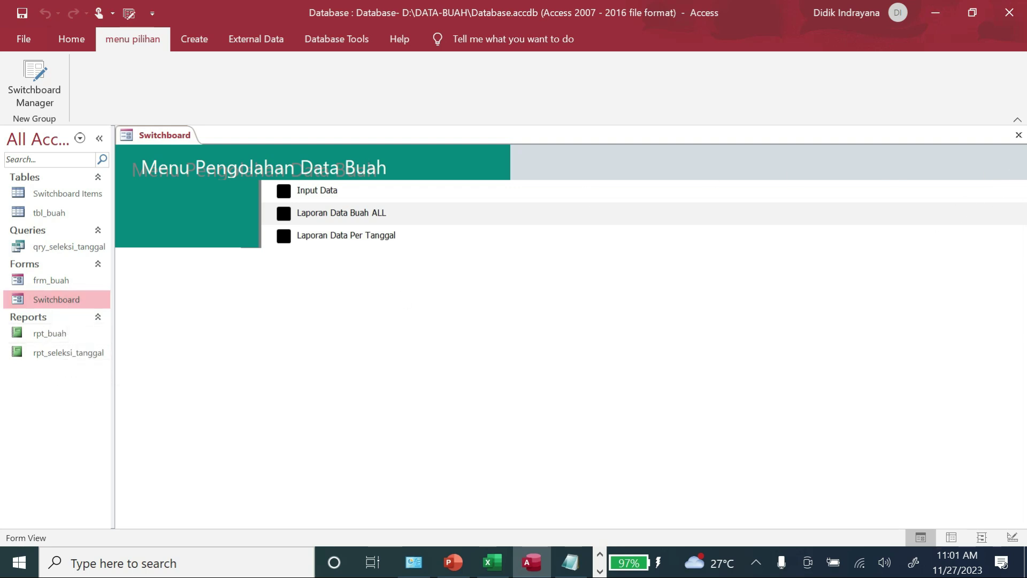
Collapse the Navigation Pane, then close the database and minimize Notepad to return to the desktop.
click(104, 143)
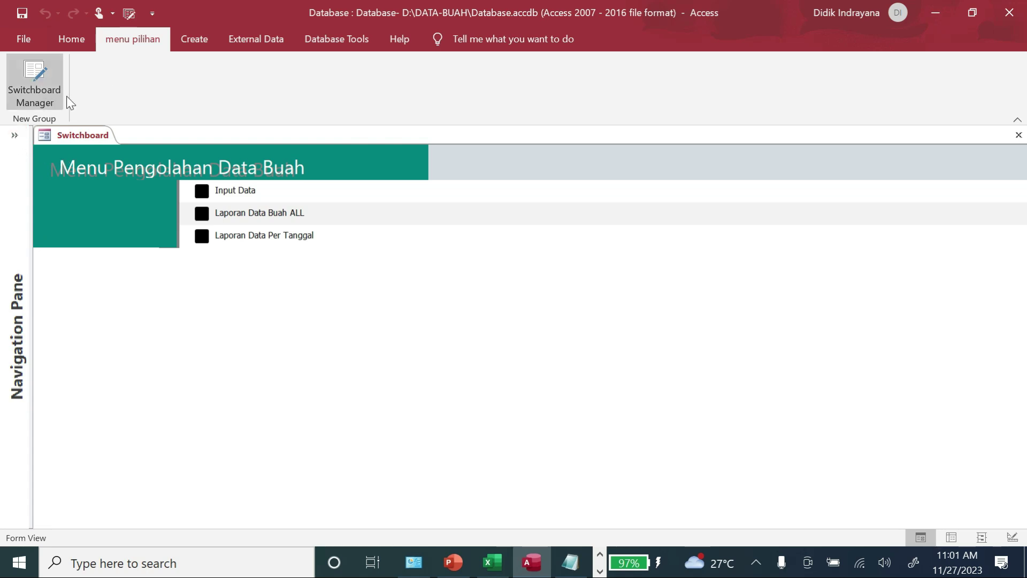
click(1009, 13)
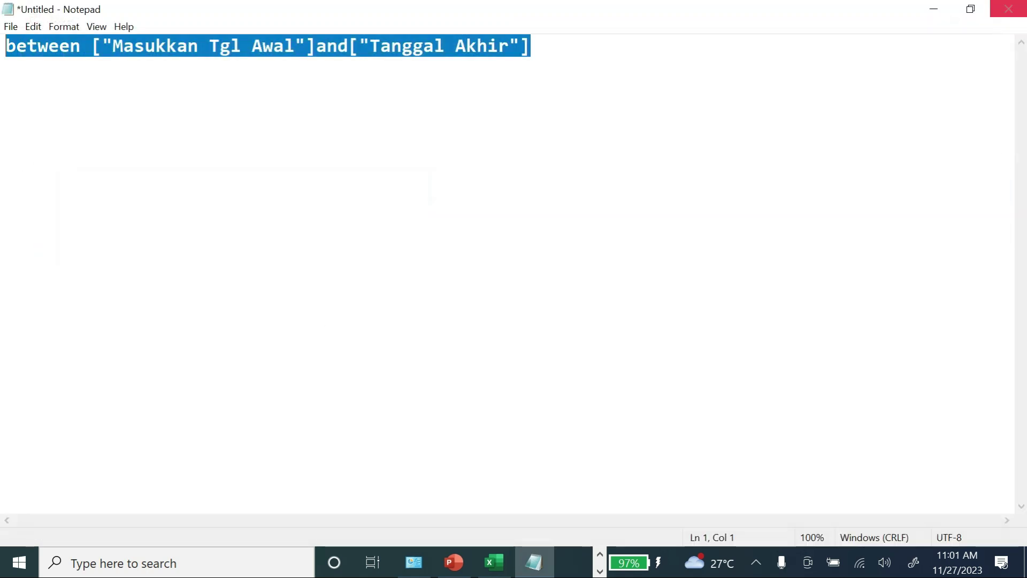
click(934, 9)
click(599, 554)
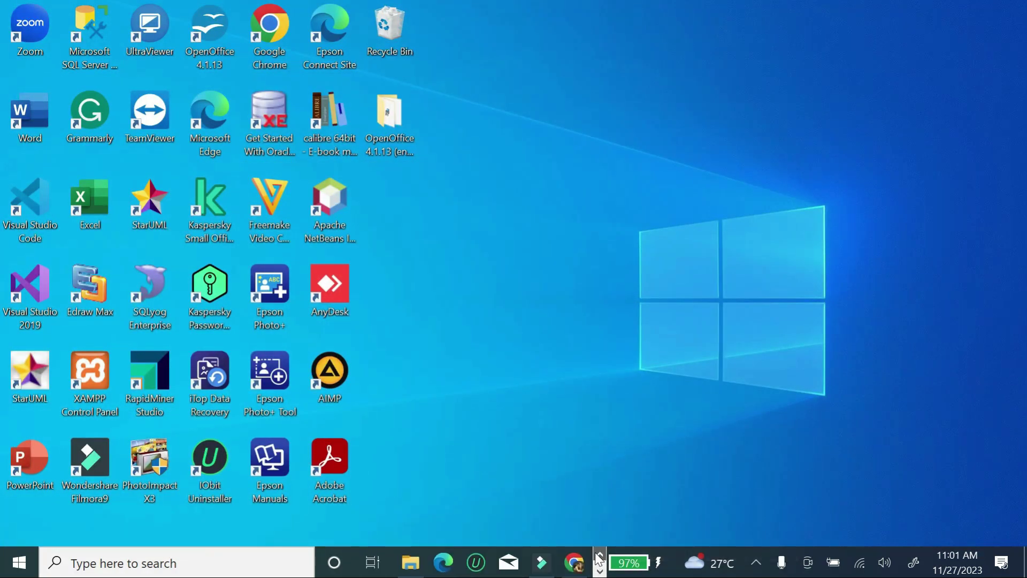
Switch to File Explorer and try to open the Database file in the DATA-BUAH folder.
click(421, 563)
click(380, 259)
double_click(321, 180)
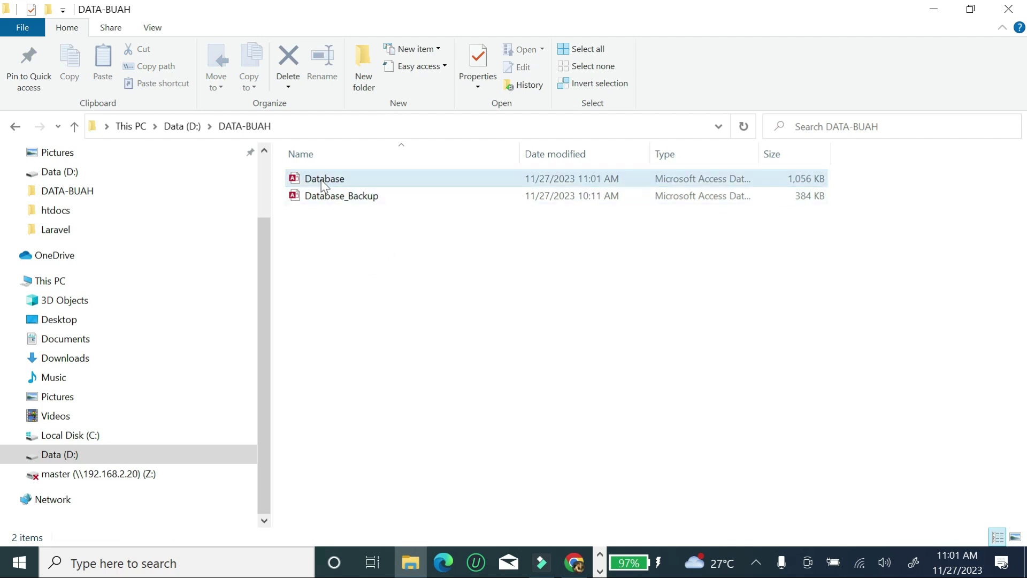
click(369, 285)
double_click(335, 179)
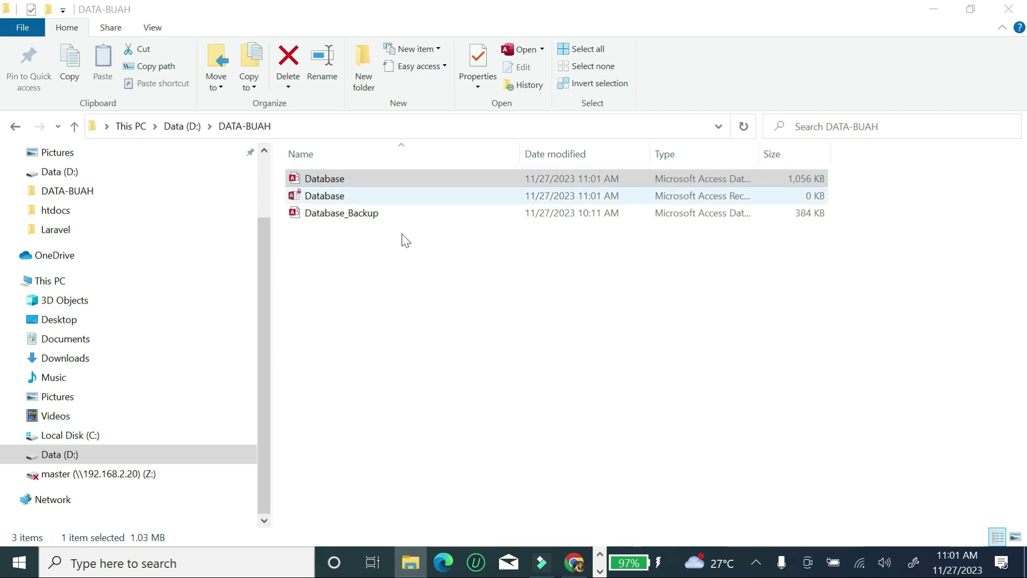
Look for the database among the running windows, minimize PowerPoint again, and retry opening Database from the DATA-BUAH folder.
click(600, 571)
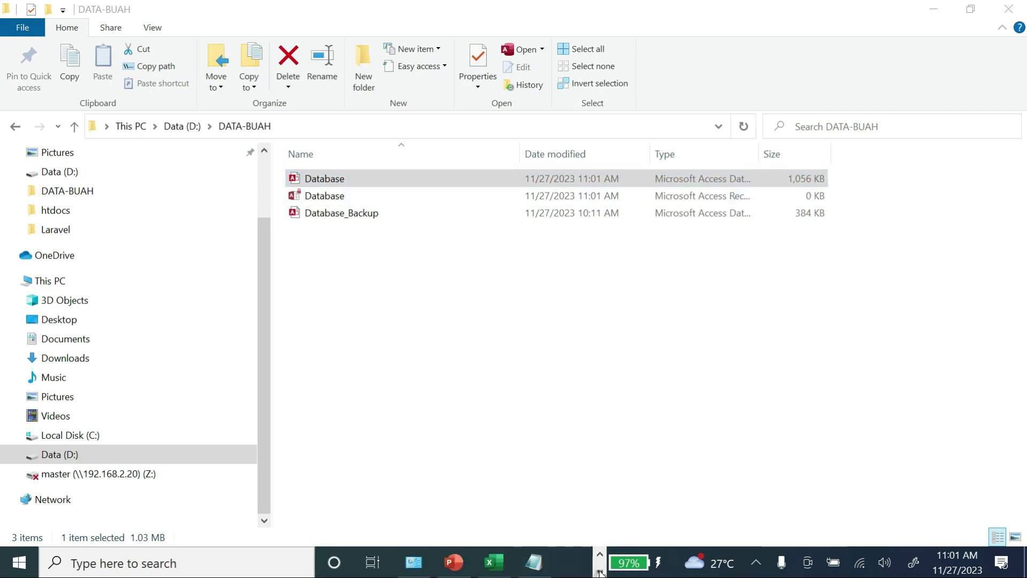
click(454, 561)
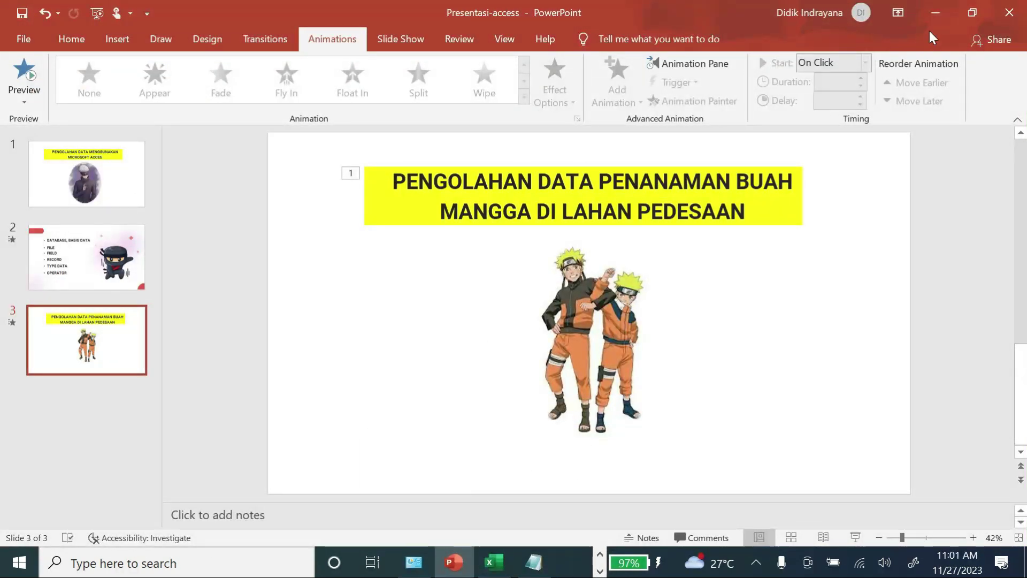
click(935, 12)
click(602, 557)
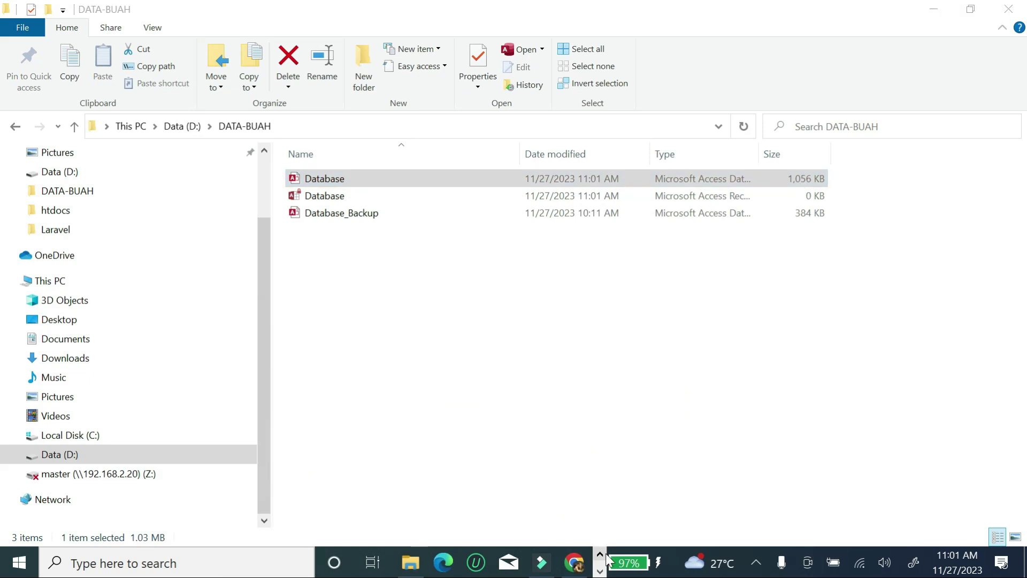
click(600, 571)
click(403, 353)
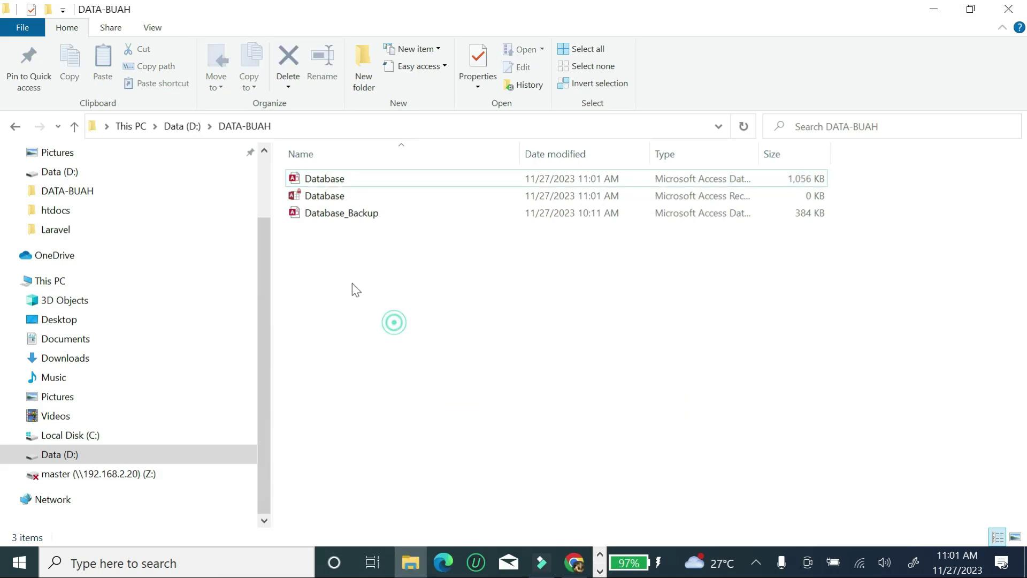
double_click(336, 182)
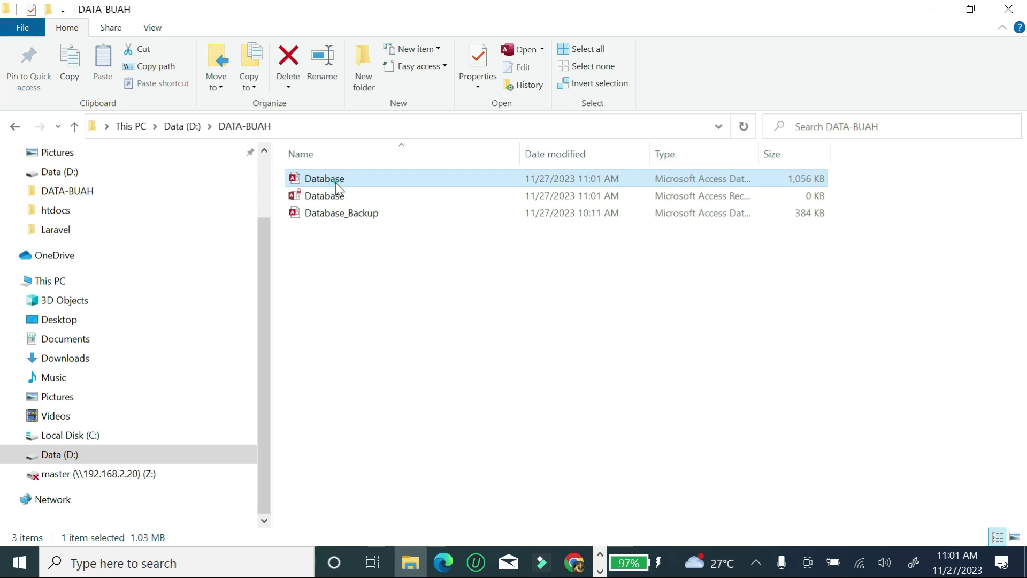
Check the running apps and background processes in Task Manager for Access, and close Task Manager.
right_click(674, 571)
click(727, 499)
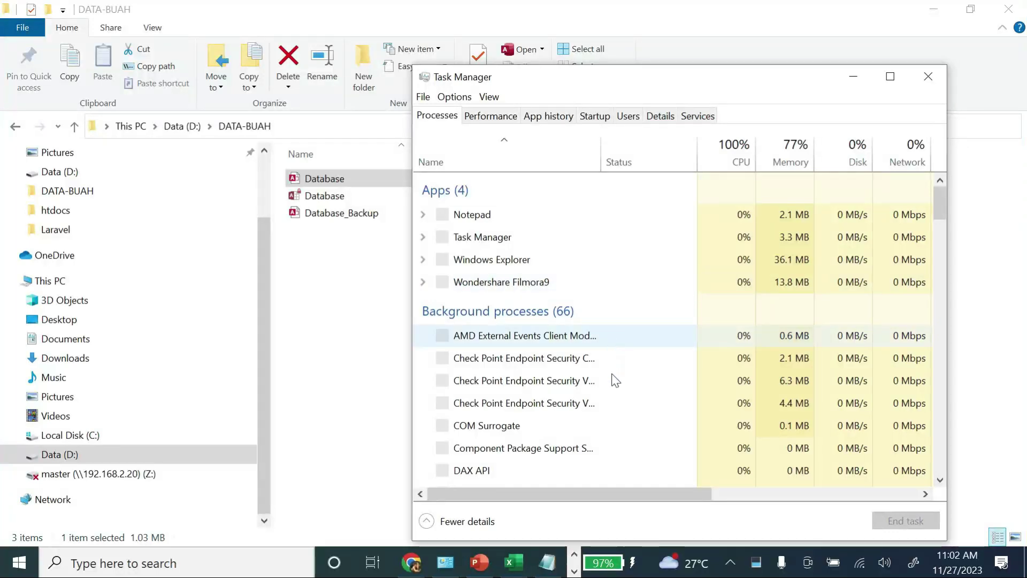
scroll(600, 357, down, 3)
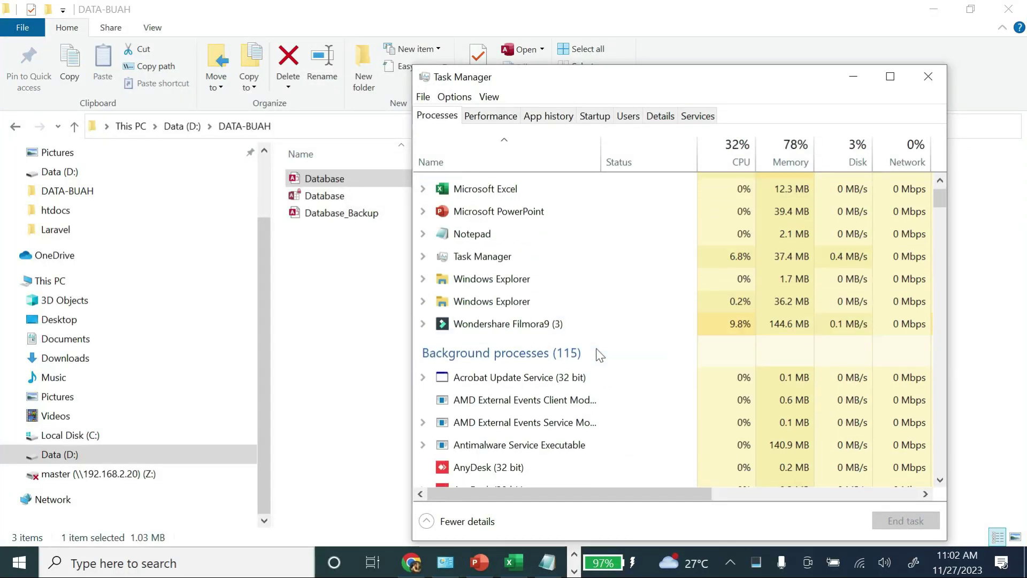
scroll(595, 348, down, 6)
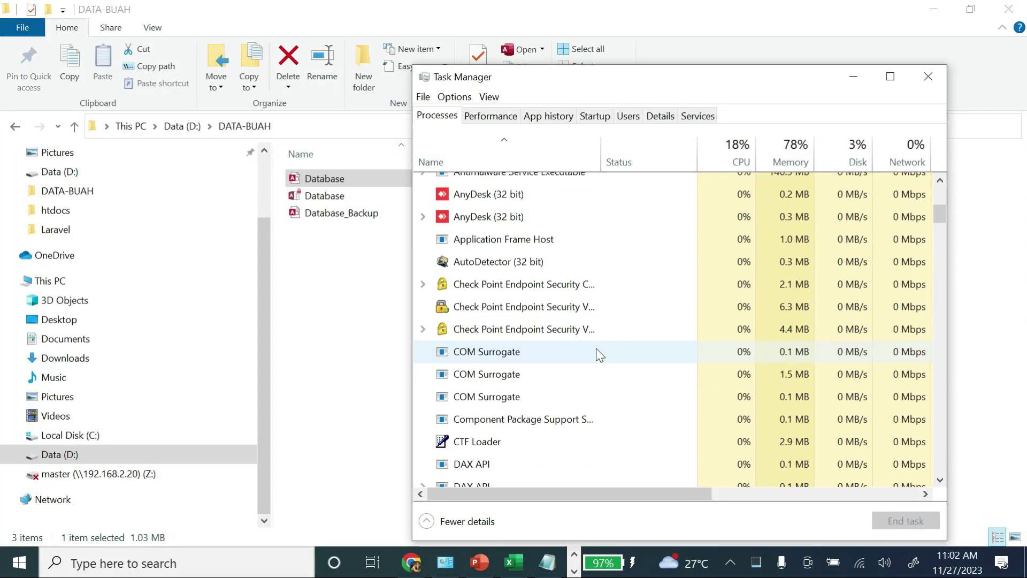
scroll(596, 348, down, 6)
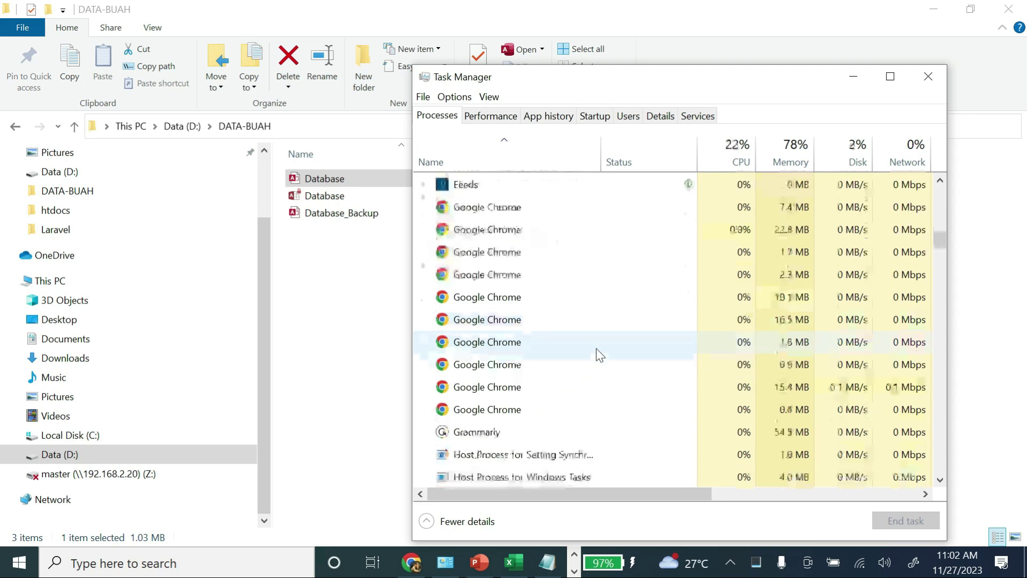
drag(939, 246, 934, 187)
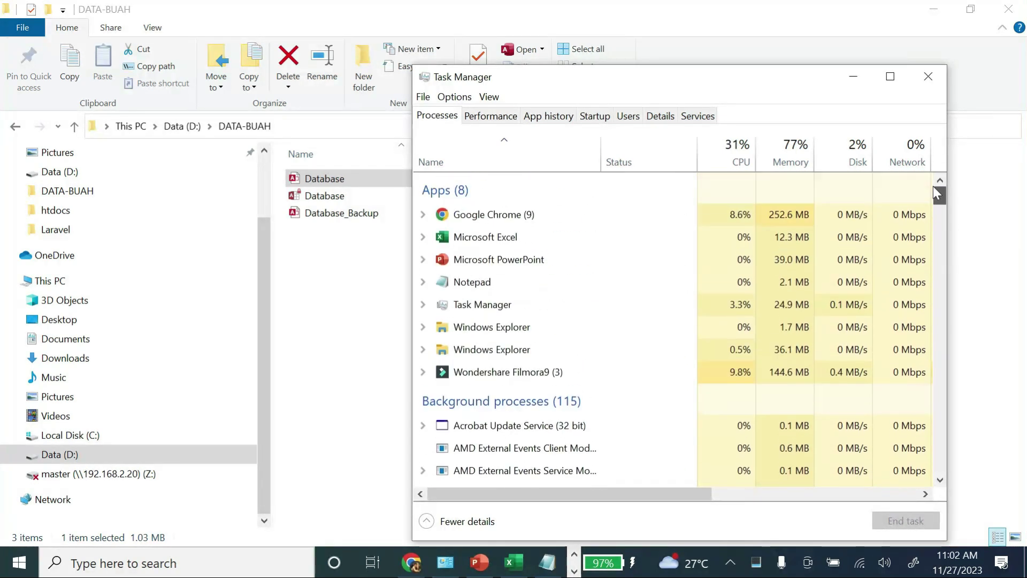
click(928, 77)
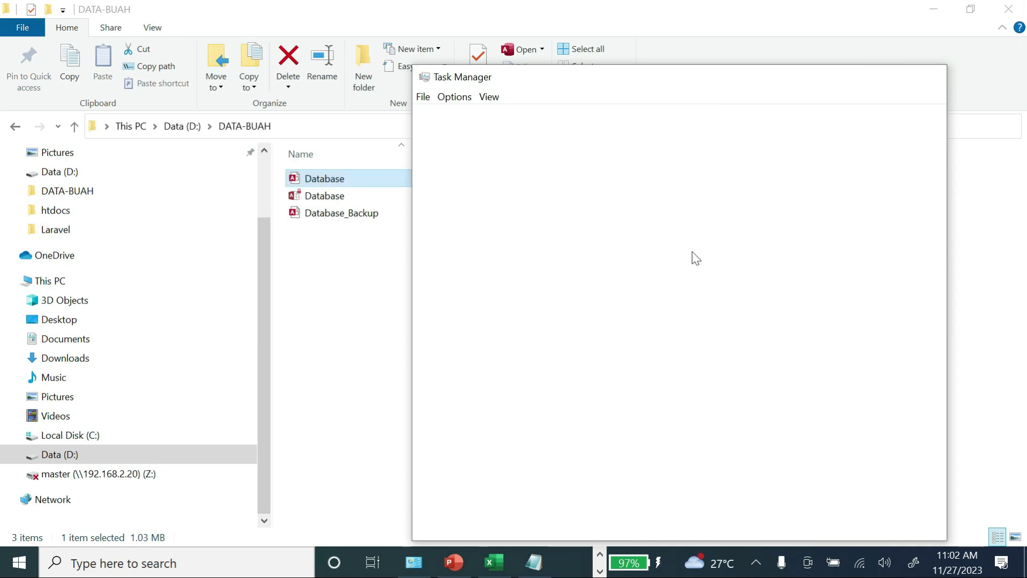
Search Windows for access and launch the Access application.
click(383, 338)
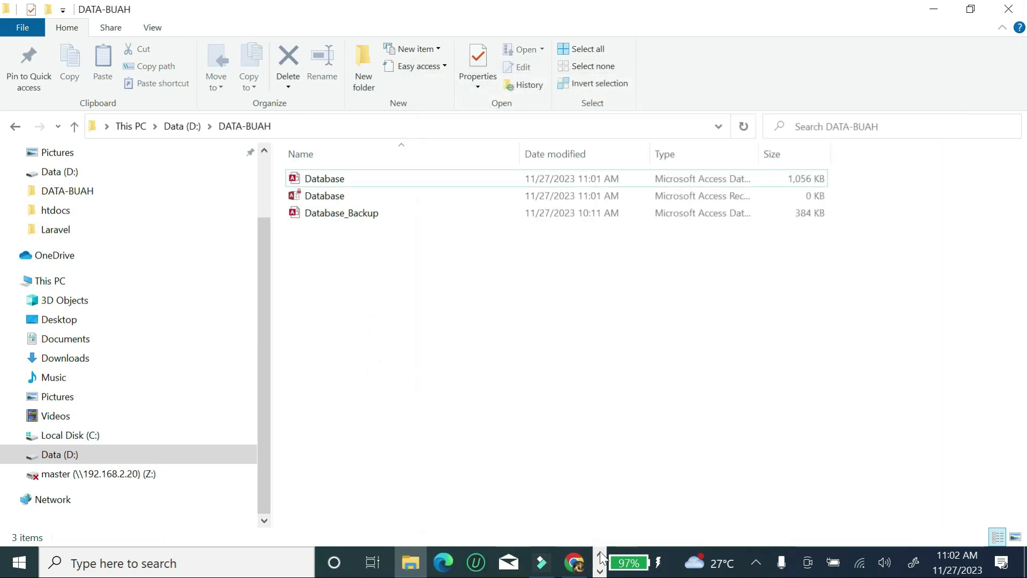
click(600, 570)
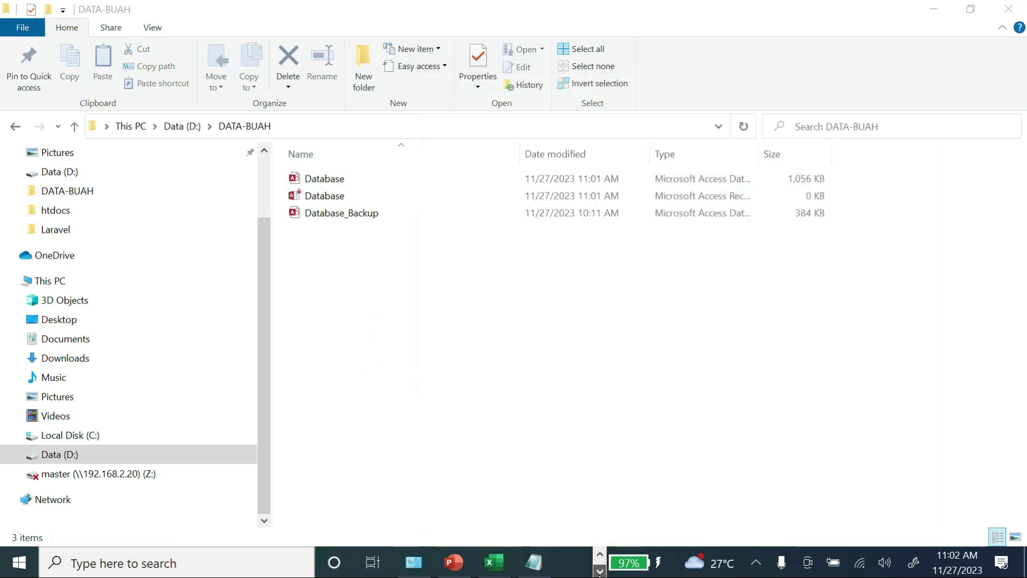
click(599, 555)
click(110, 570)
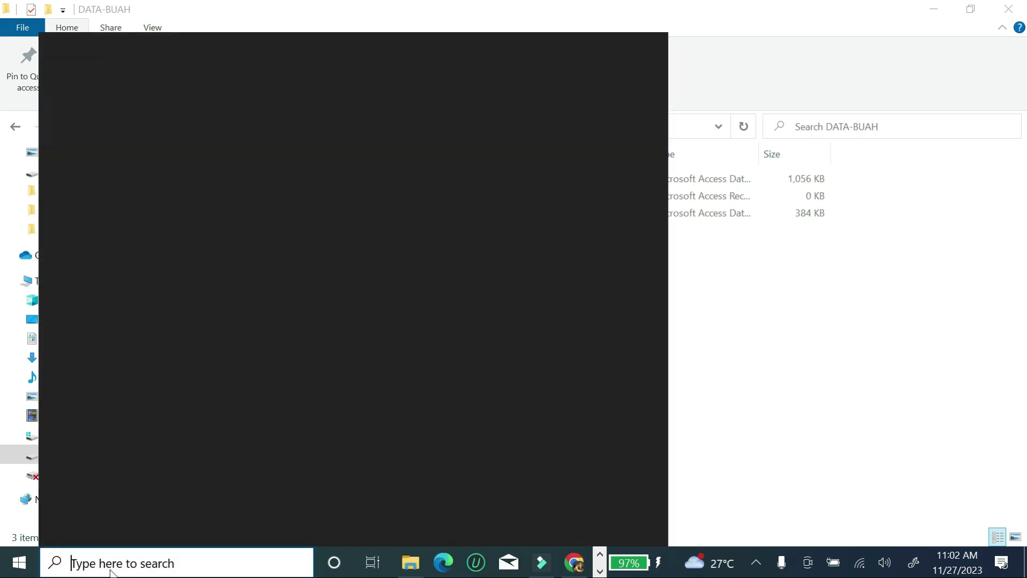
text(access)
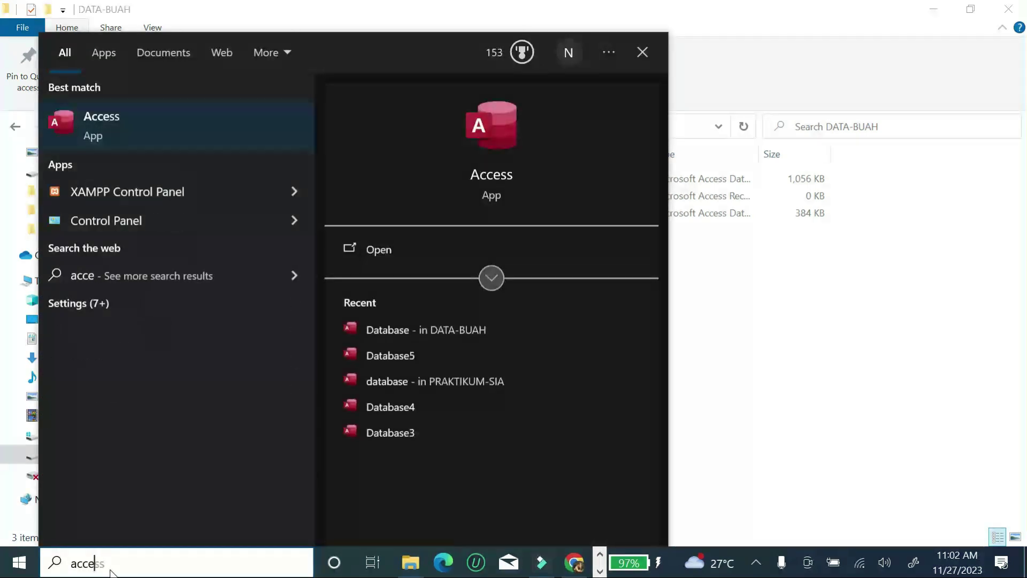
click(496, 172)
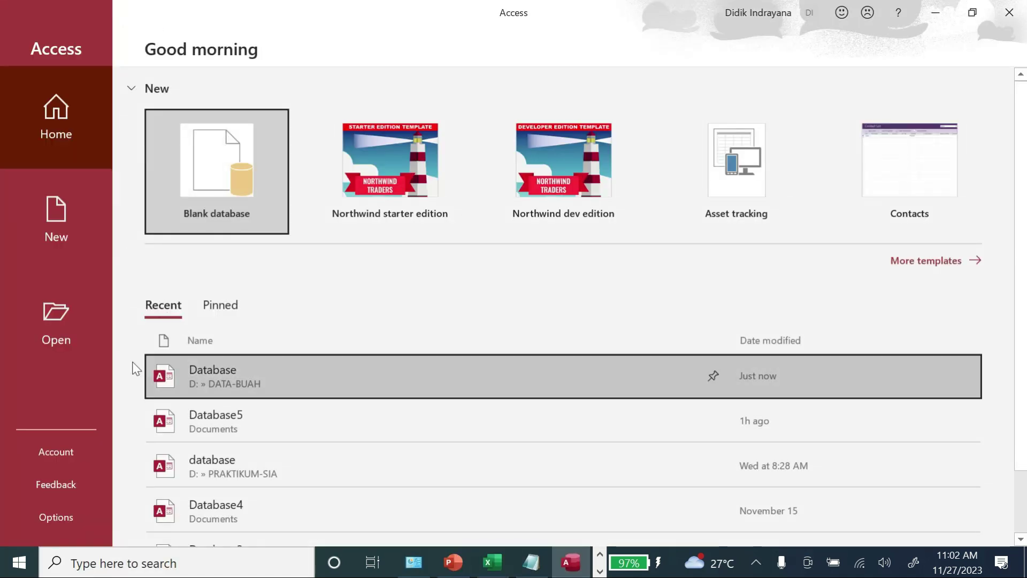
Browse to drive D, sort the folders by newest modification date, and open Database from the DATA-BUAH folder.
click(63, 323)
click(223, 258)
click(213, 338)
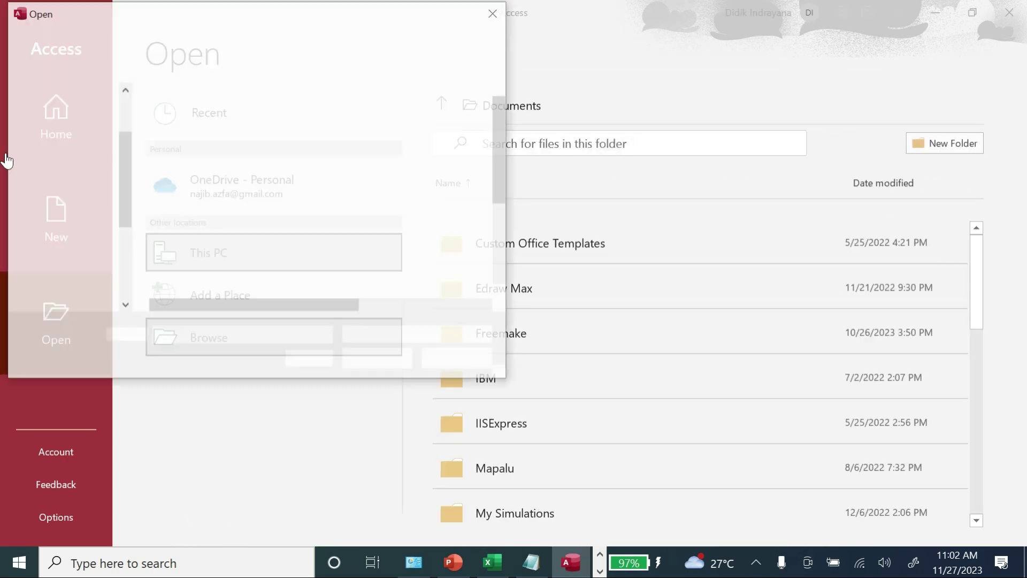
drag(123, 191, 118, 248)
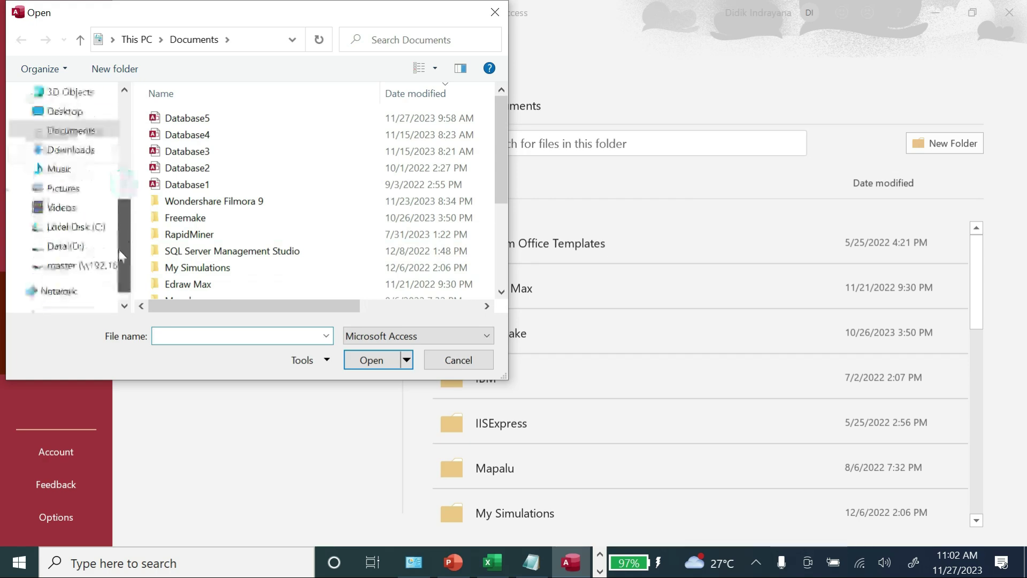
click(76, 246)
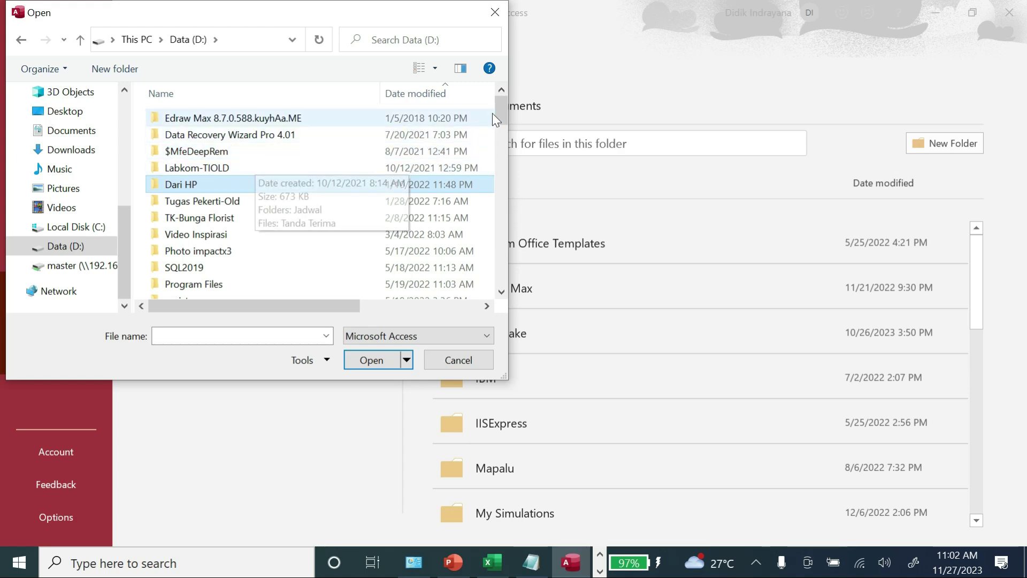
click(428, 94)
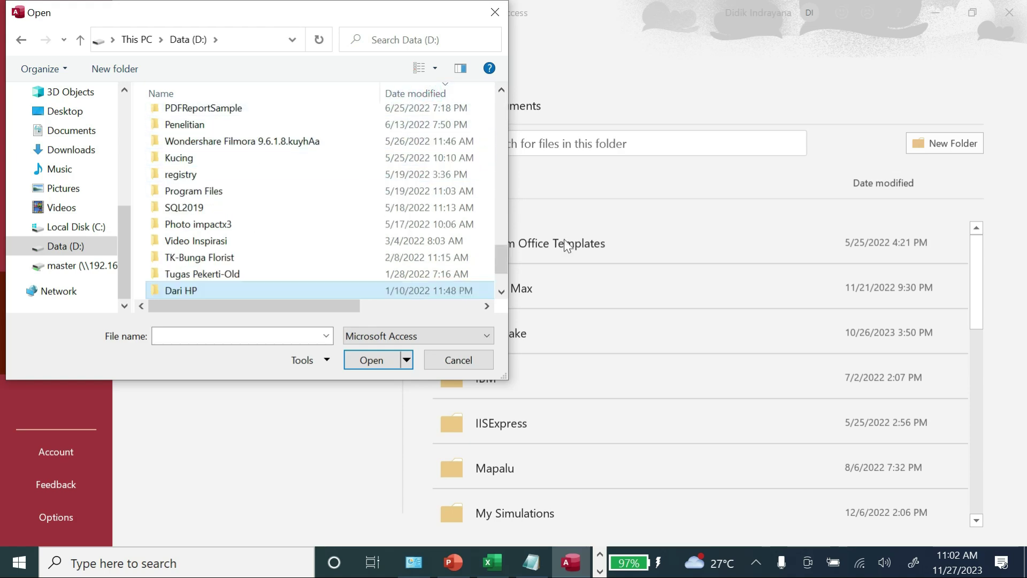
drag(501, 261, 509, 110)
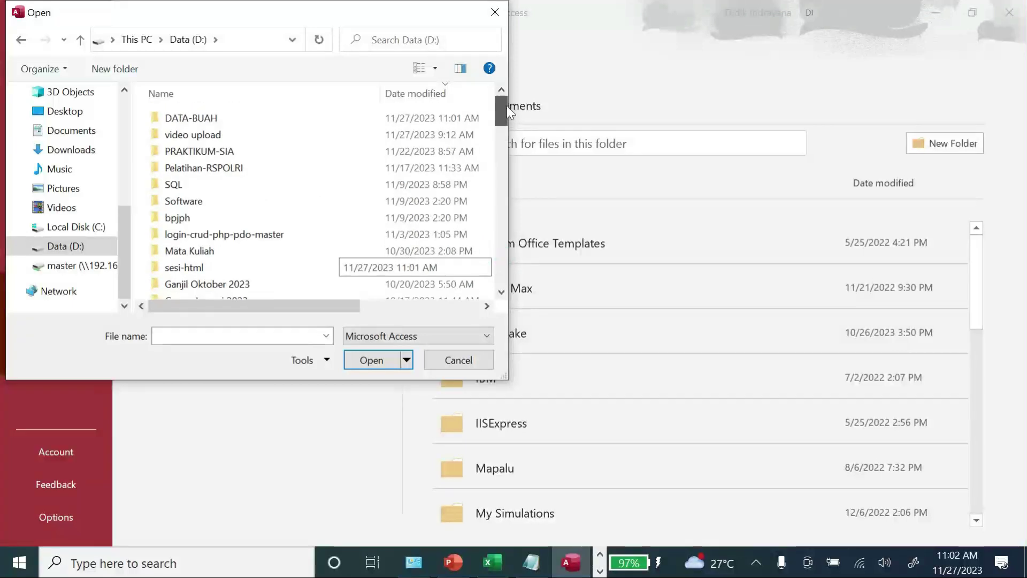
double_click(196, 117)
double_click(199, 116)
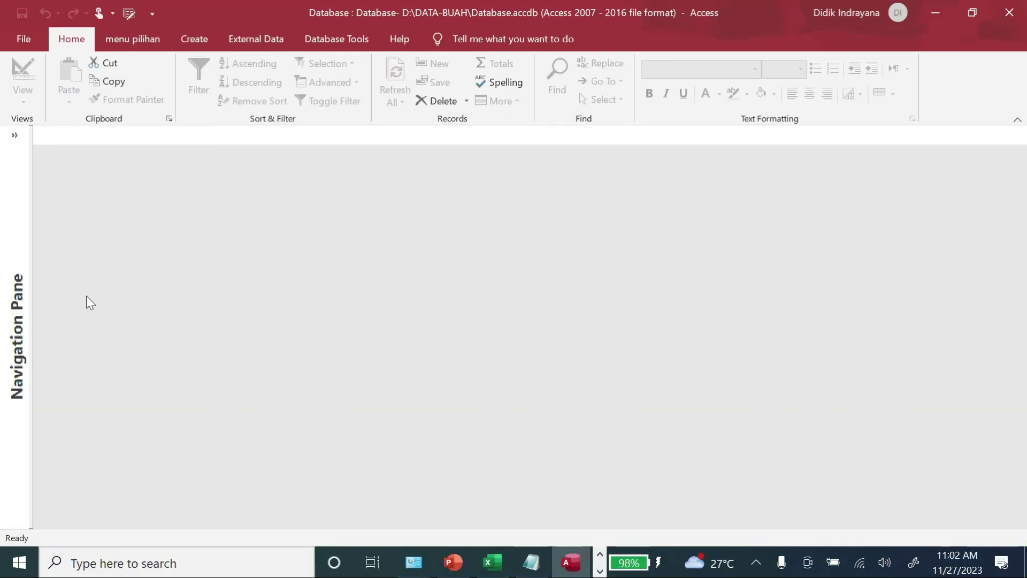
Expand the Navigation Pane, open the Switchboard form, and collapse the pane again.
click(20, 137)
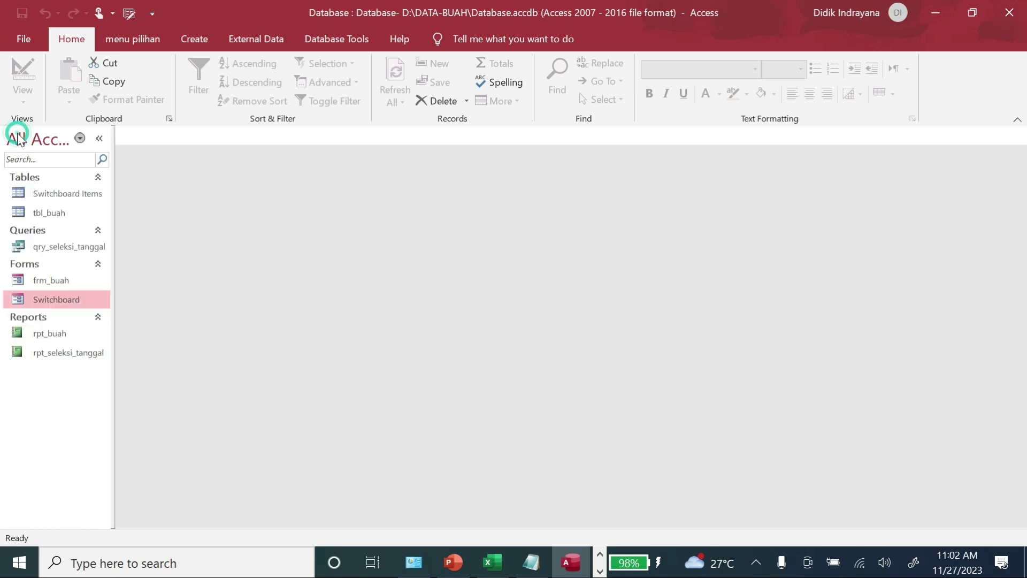
double_click(69, 301)
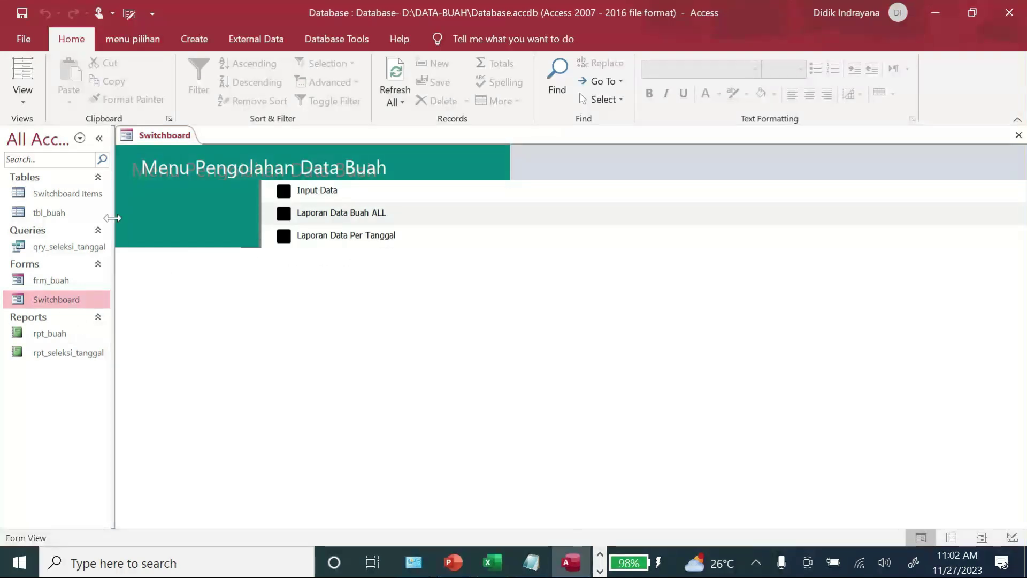
click(99, 138)
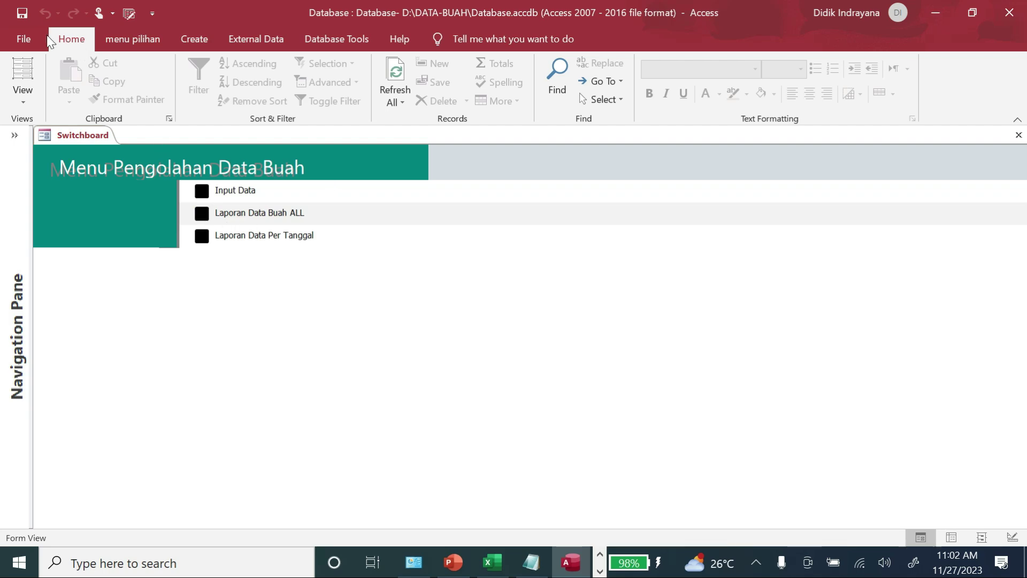
Open the Access Options, go through the option categories to Current Database, and examine its application, navigation and ribbon settings.
click(24, 41)
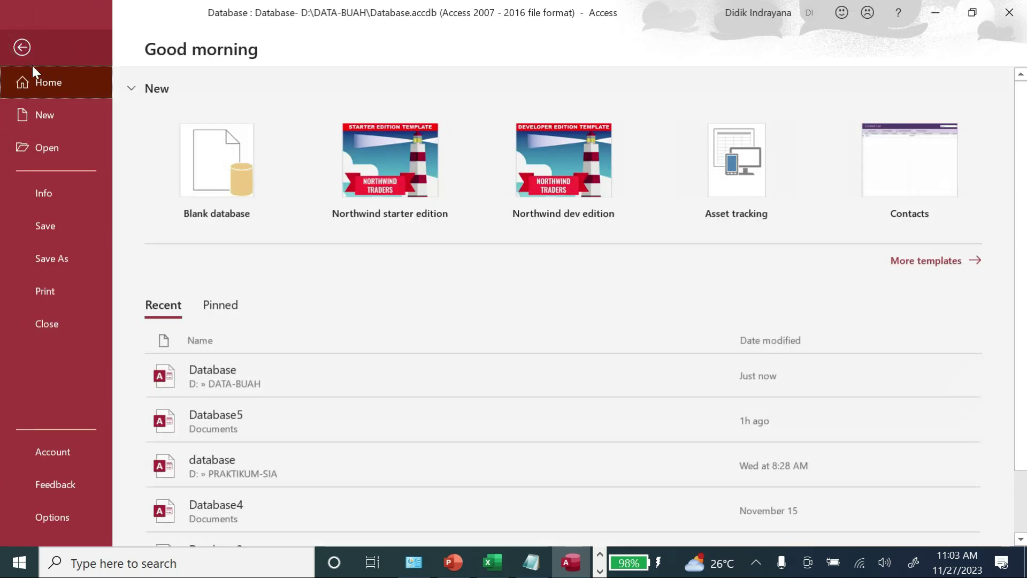
click(63, 513)
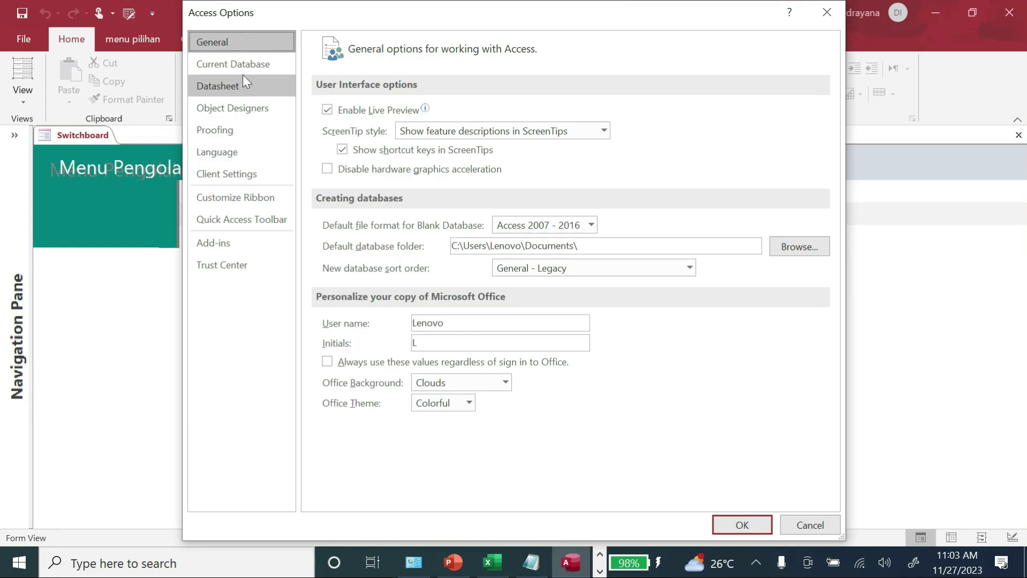
click(234, 178)
click(233, 151)
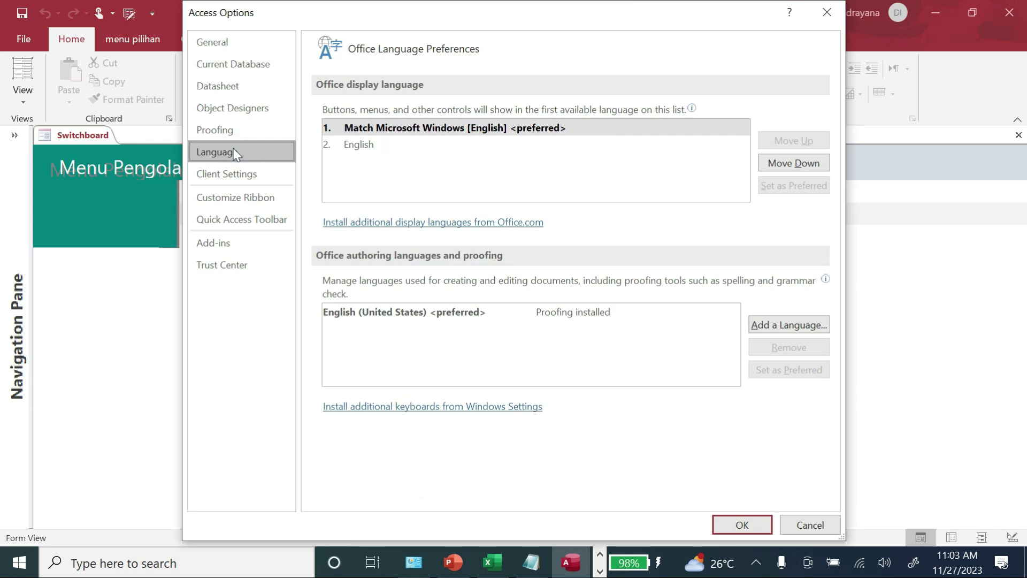
click(236, 131)
click(242, 112)
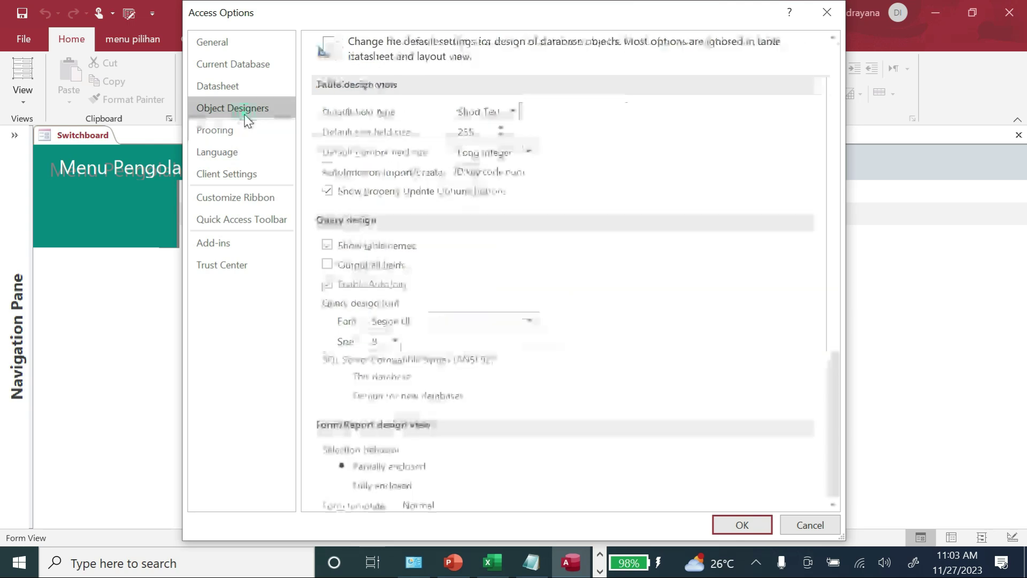
click(239, 87)
click(245, 68)
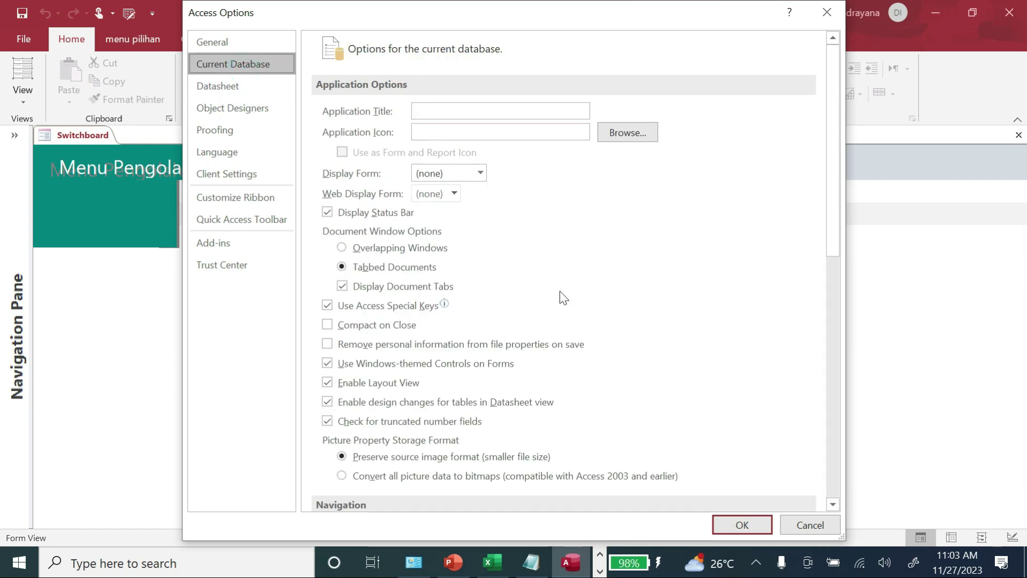
scroll(563, 298, down, 3)
scroll(560, 293, down, 5)
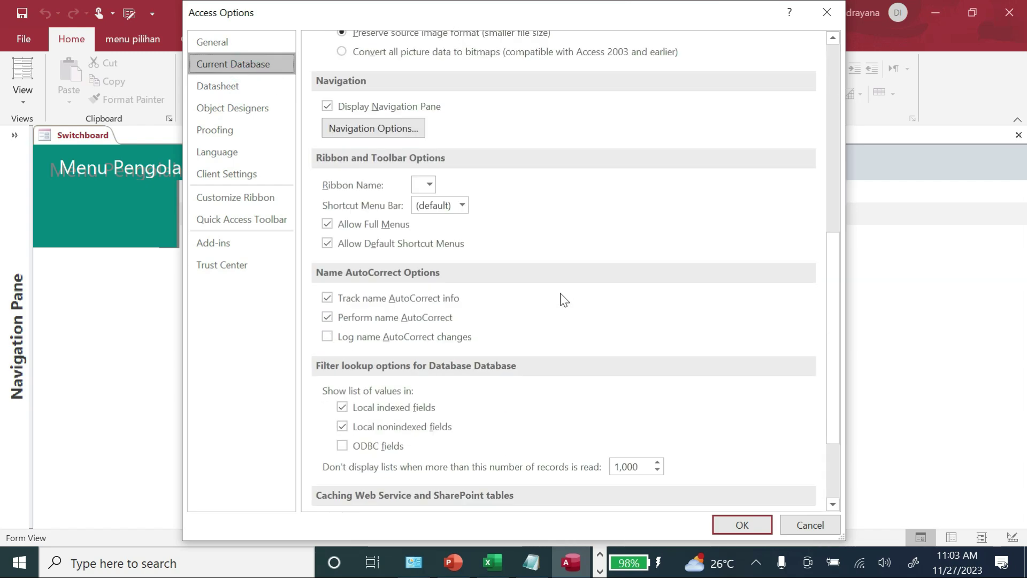
scroll(564, 299, up, 8)
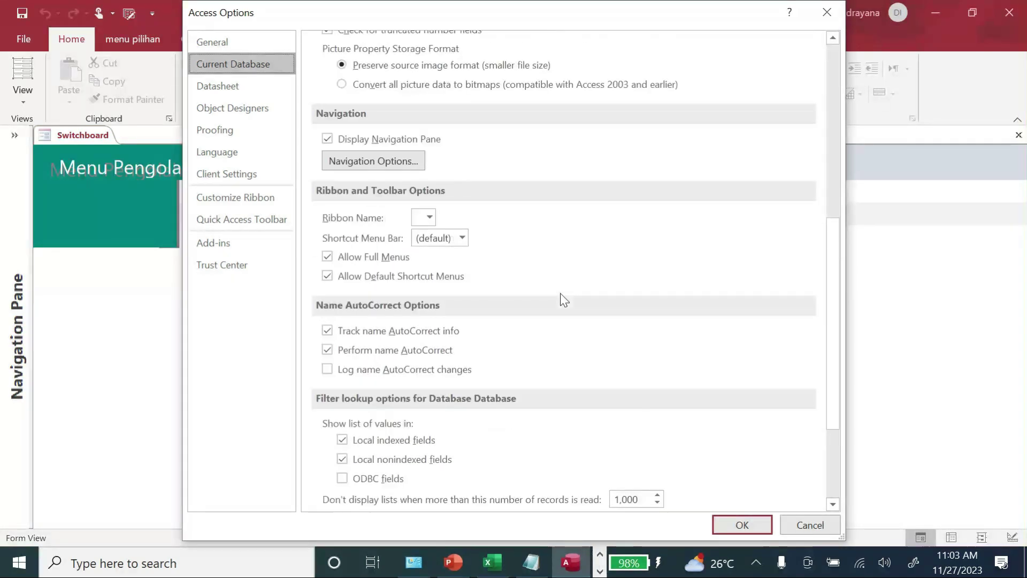
scroll(564, 299, up, 3)
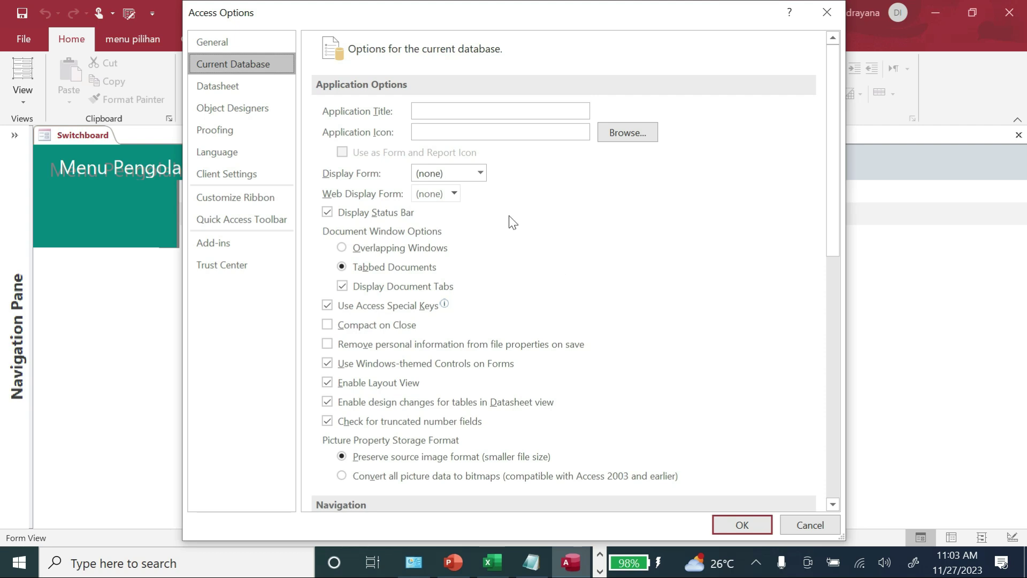
Set the current database's Display Form to Switchboard, apply the options, and close Access.
click(483, 176)
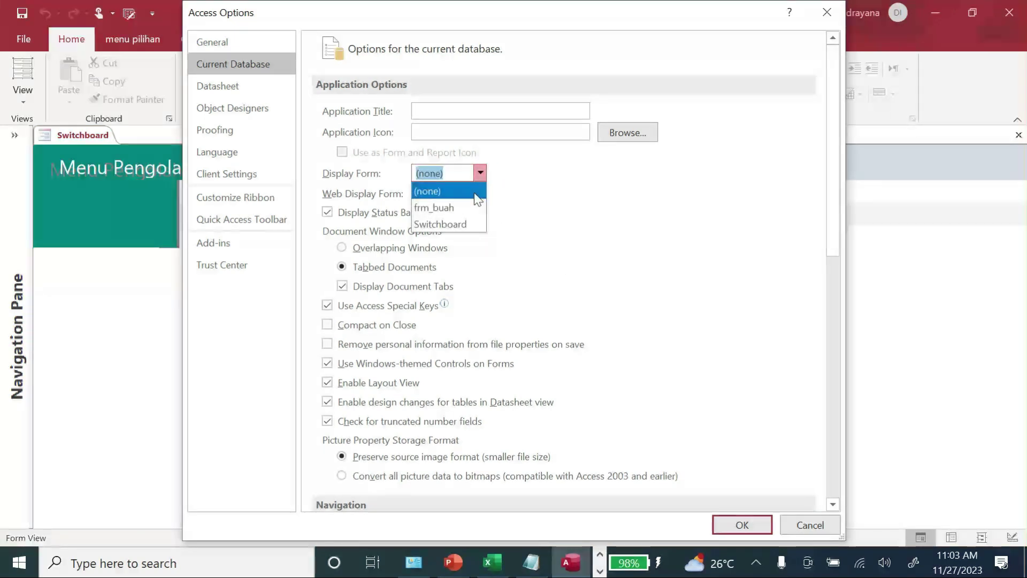
click(469, 225)
click(744, 523)
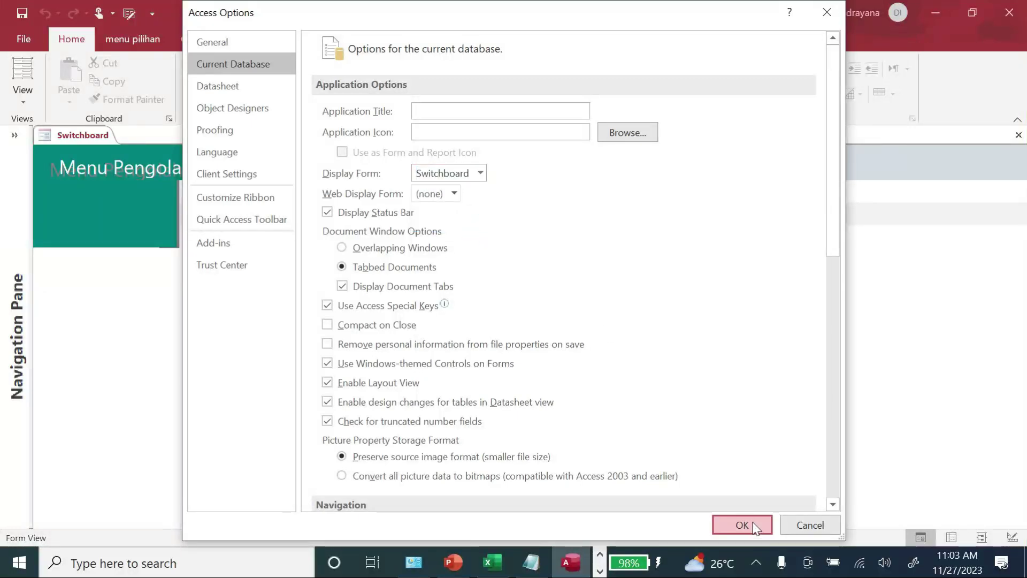
click(518, 321)
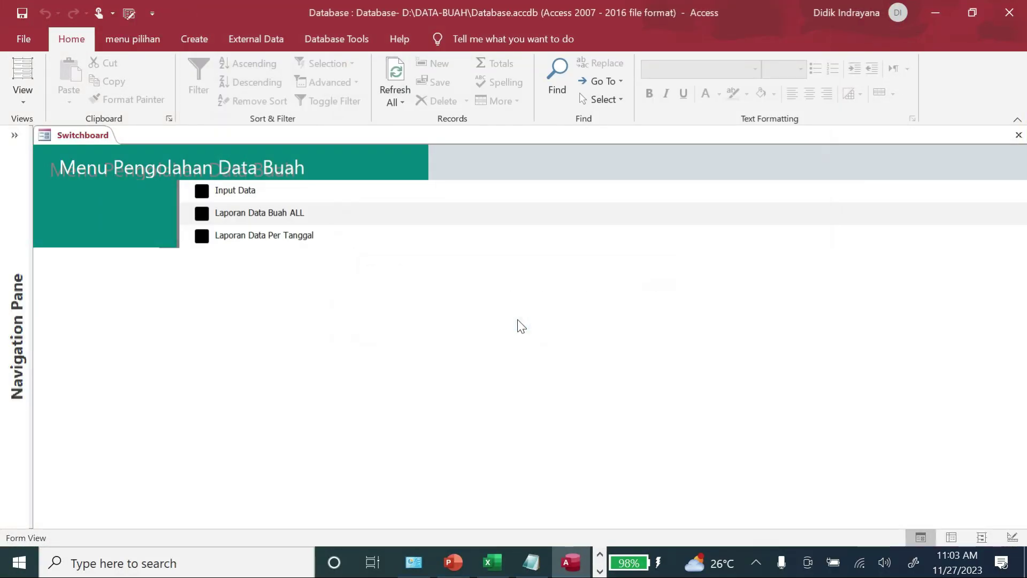
click(1010, 12)
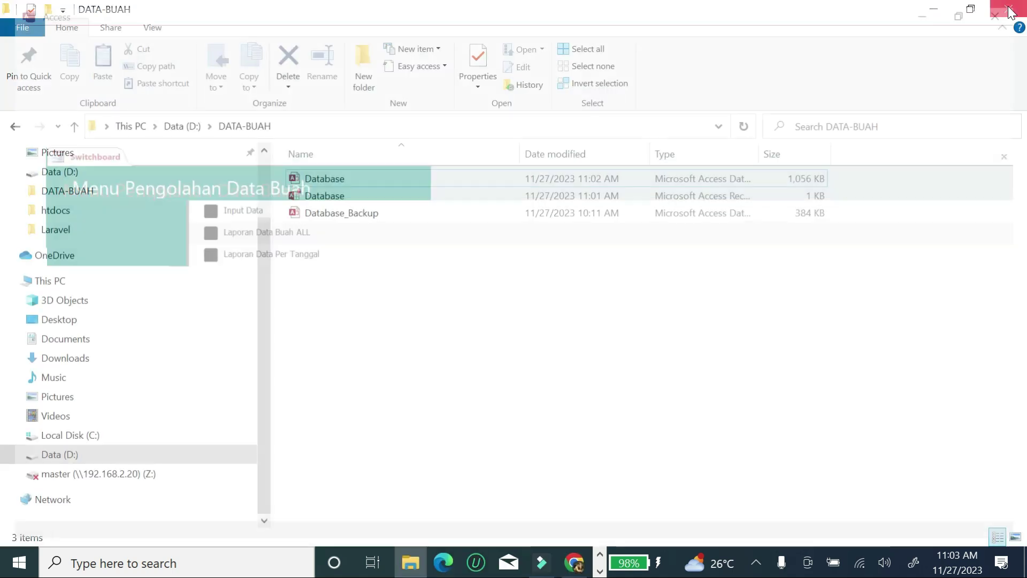
Try to open Database from the DATA-BUAH folder, search Windows for access to launch Access, and reopen the recent Database file in DATA-BUAH.
double_click(336, 178)
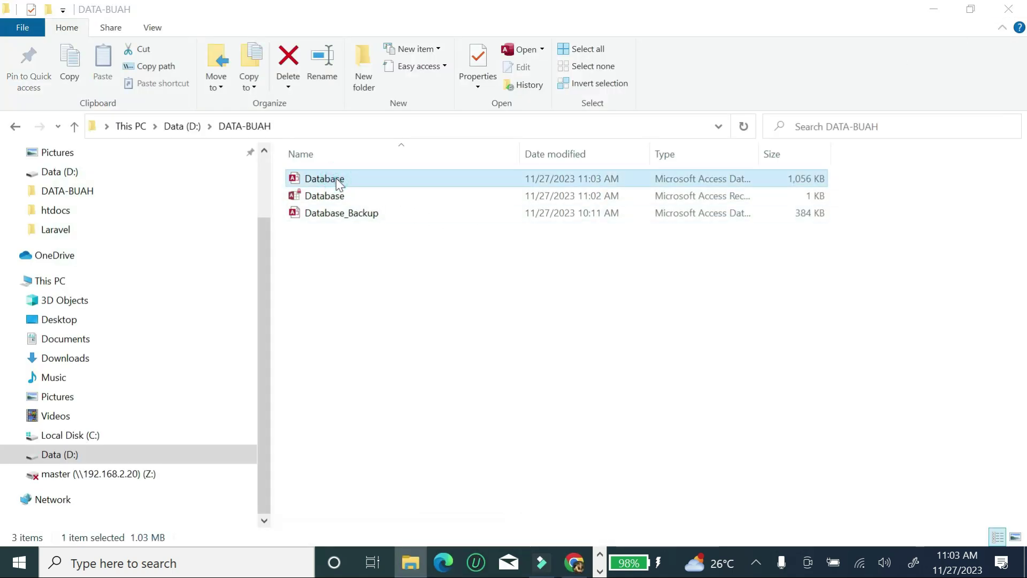
double_click(335, 179)
click(223, 563)
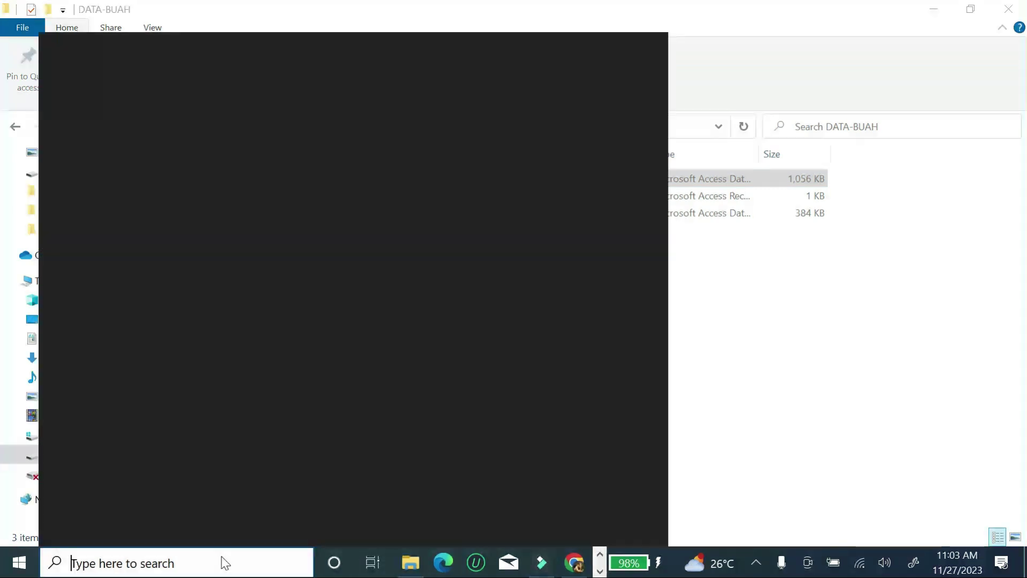
text(access)
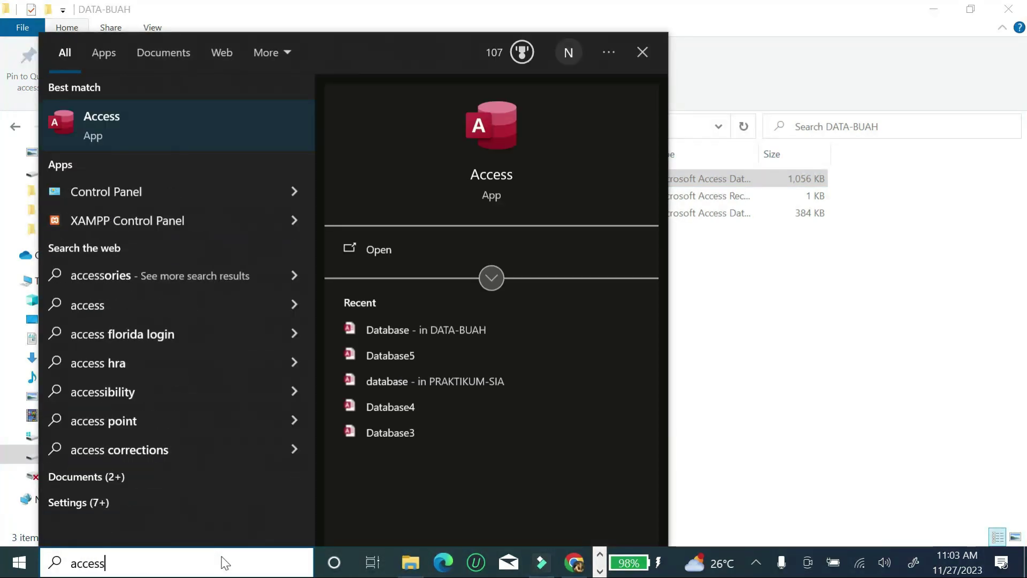
click(491, 180)
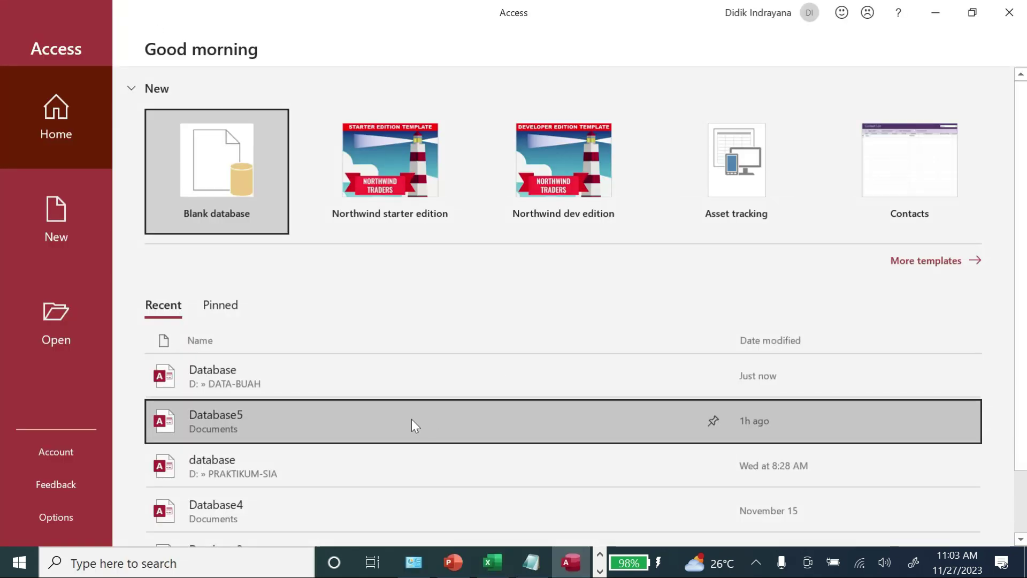
click(234, 376)
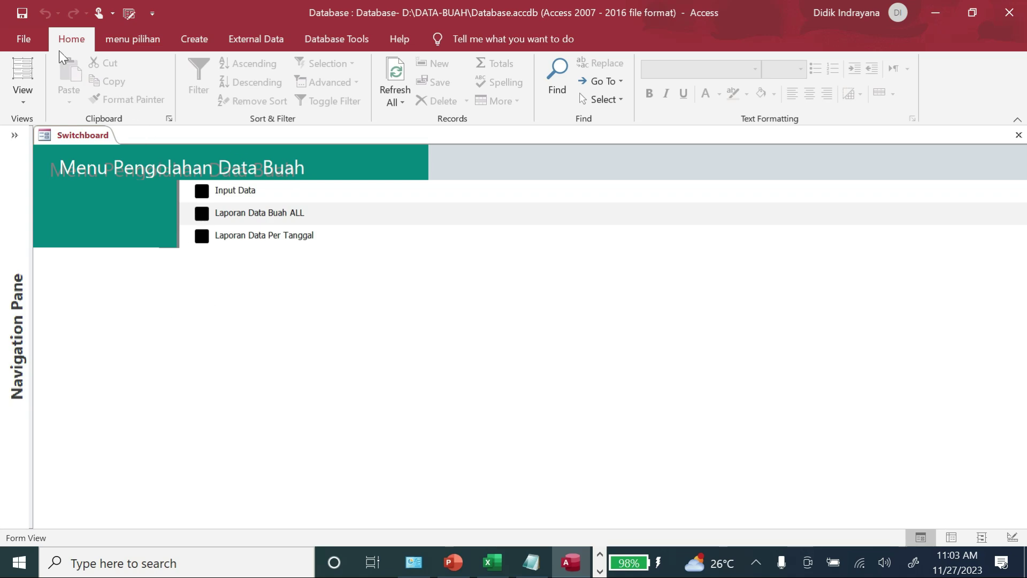
Check the Display Form setting in the Current Database options and leave the options without changes.
click(22, 39)
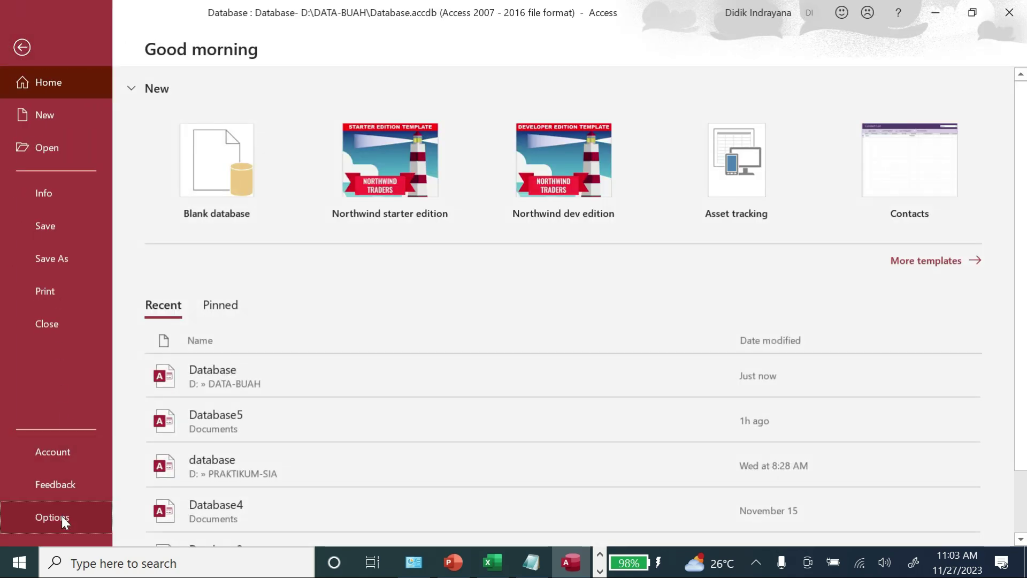
click(63, 516)
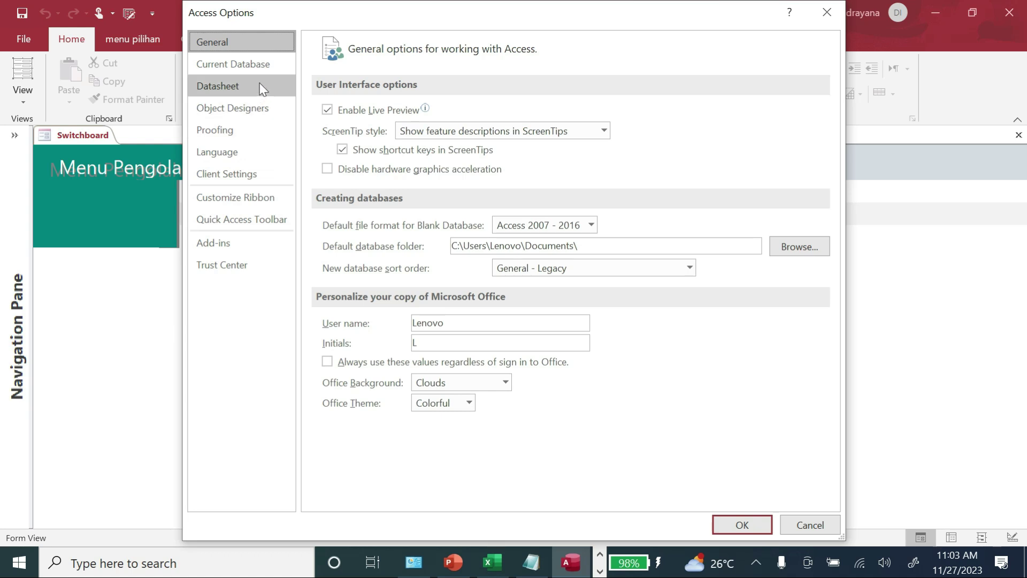
click(266, 68)
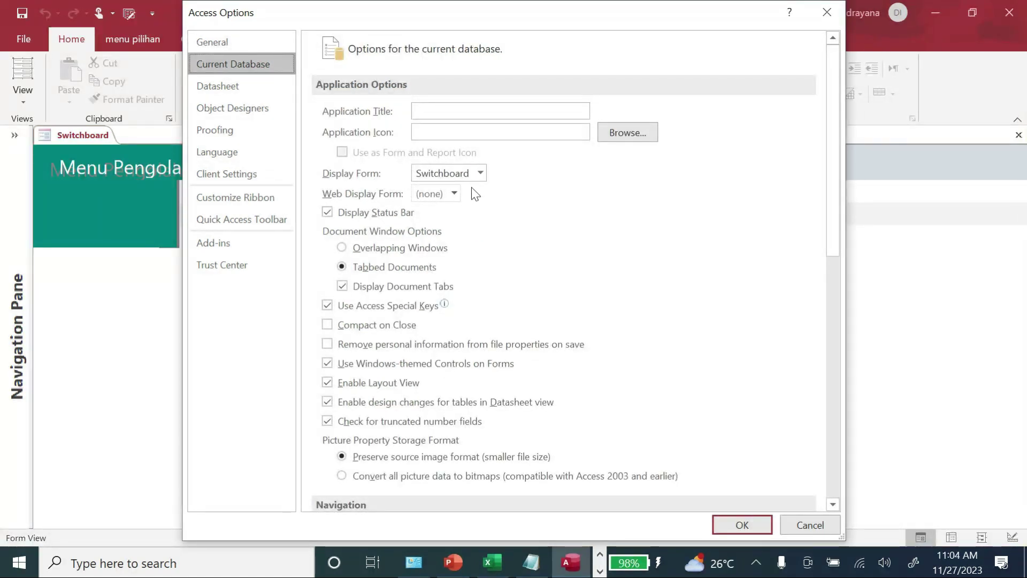
click(810, 525)
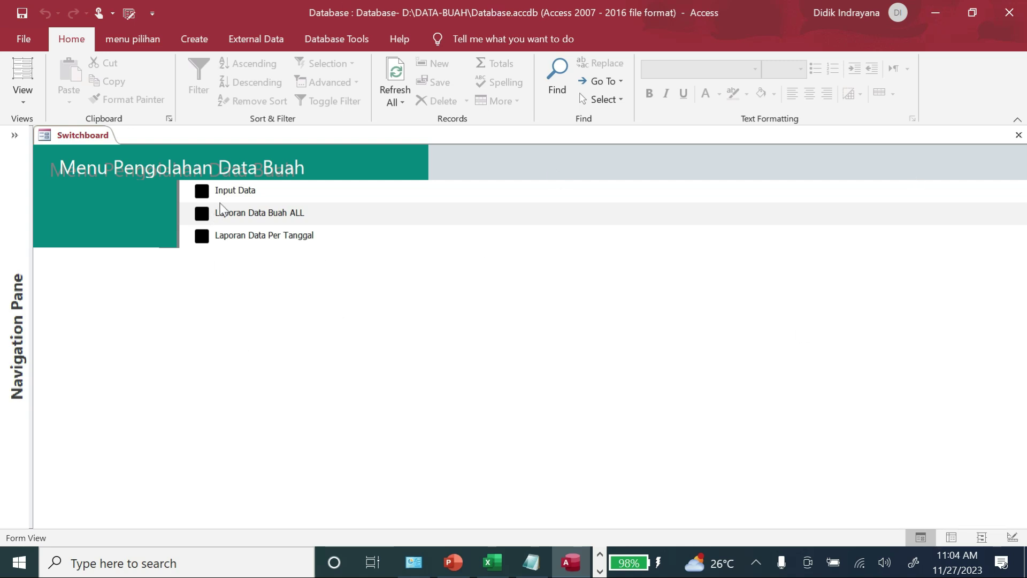
Test the Input Data entry of the switchboard and close the form it opens.
click(202, 191)
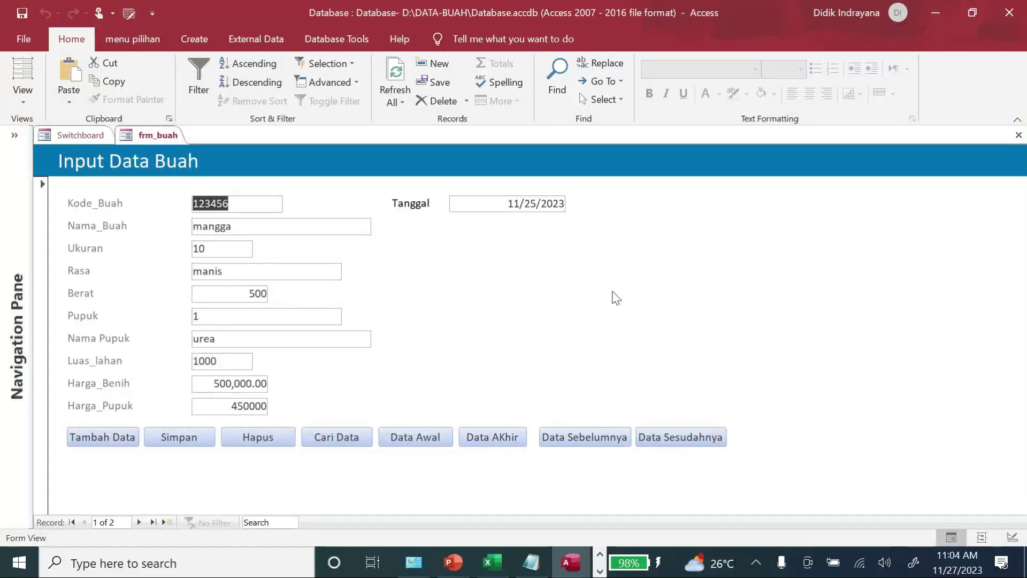
click(1018, 135)
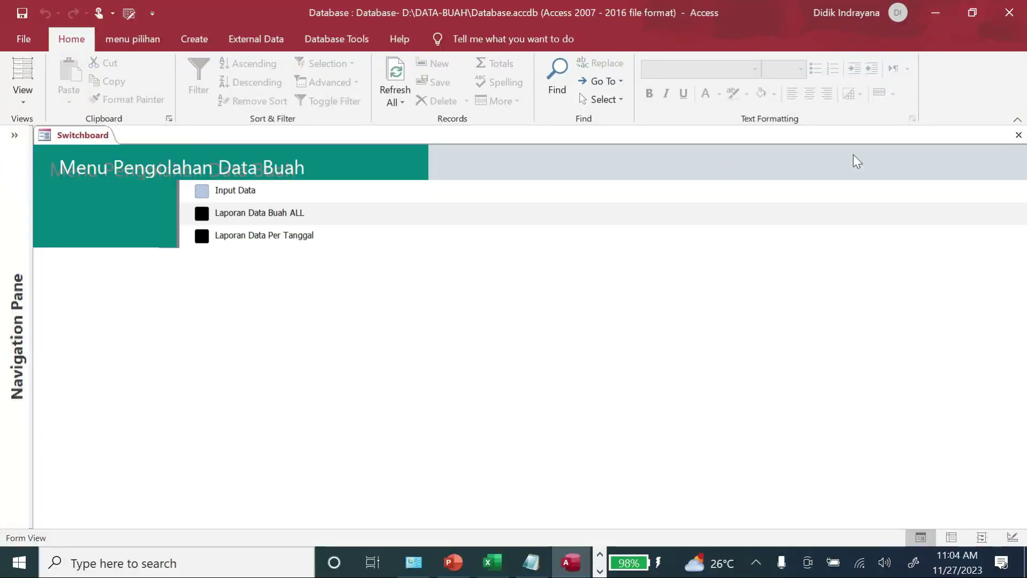